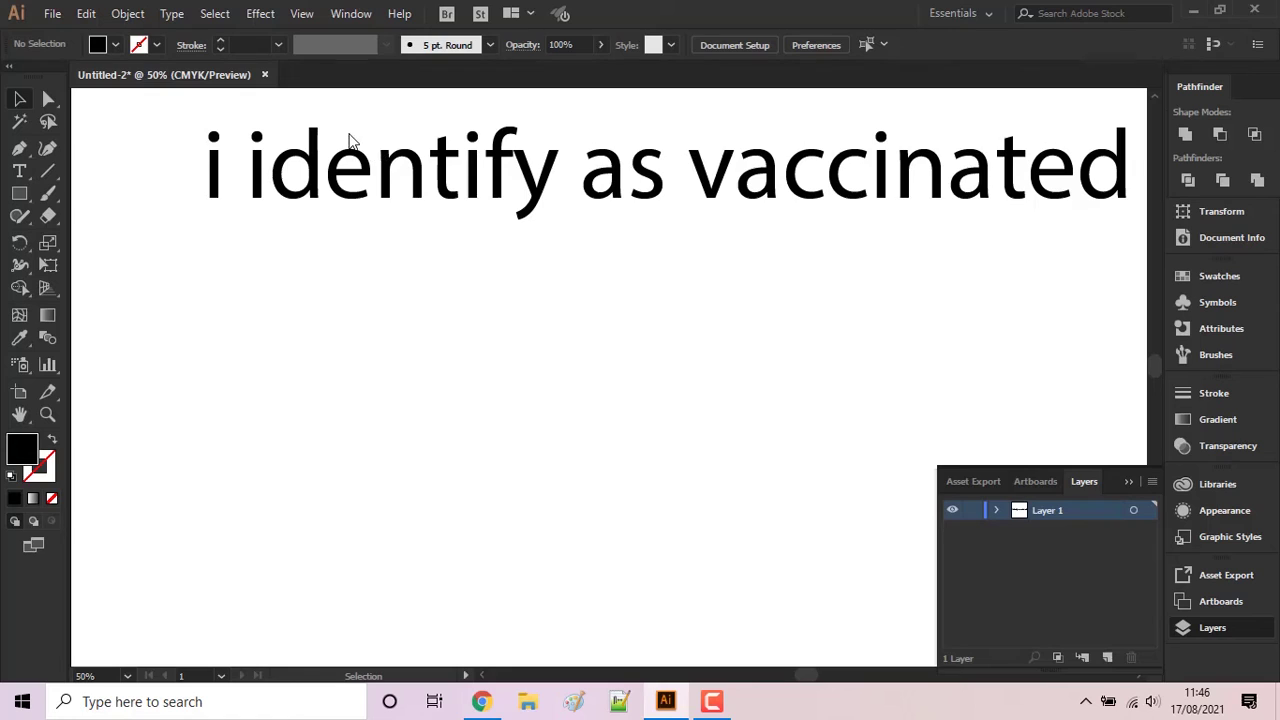
- Create a layer named Suntik above Layer 1 and pan to blank artboard below the title
left_click(1107, 656)
double_click(1050, 511)
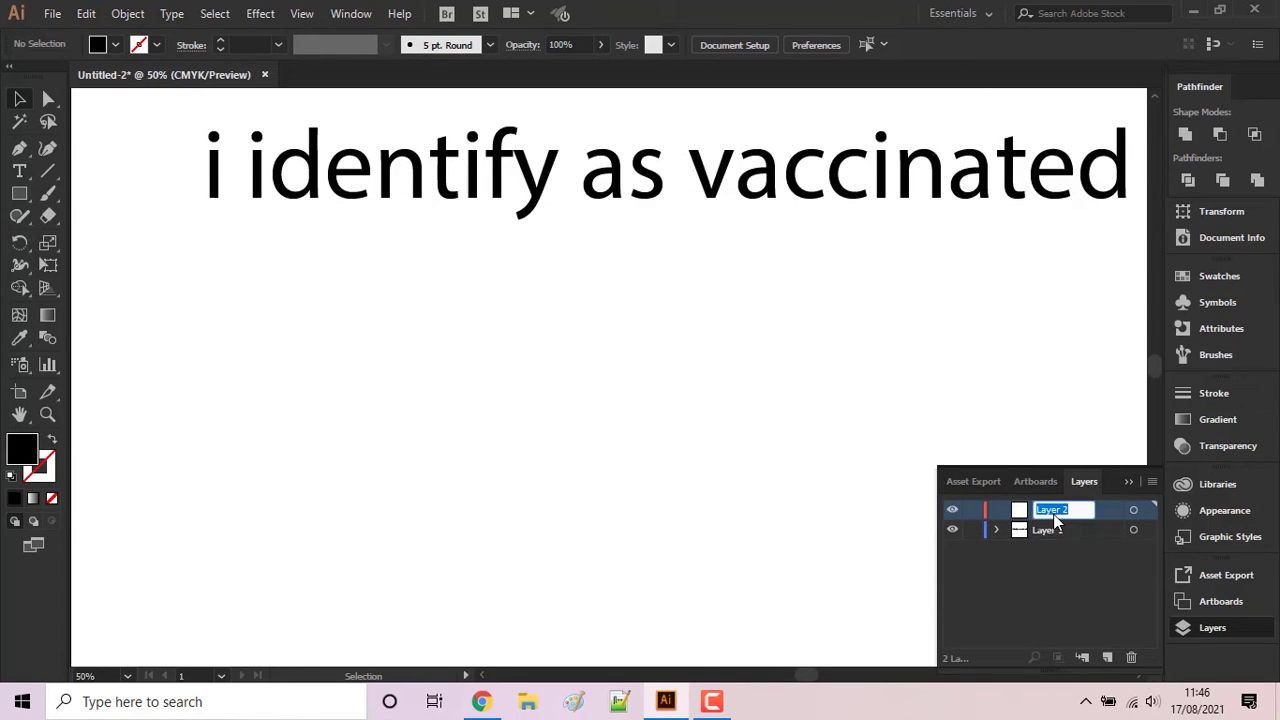
type("Suntik")
key("Return")
left_click_drag(721, 340, 669, 216)
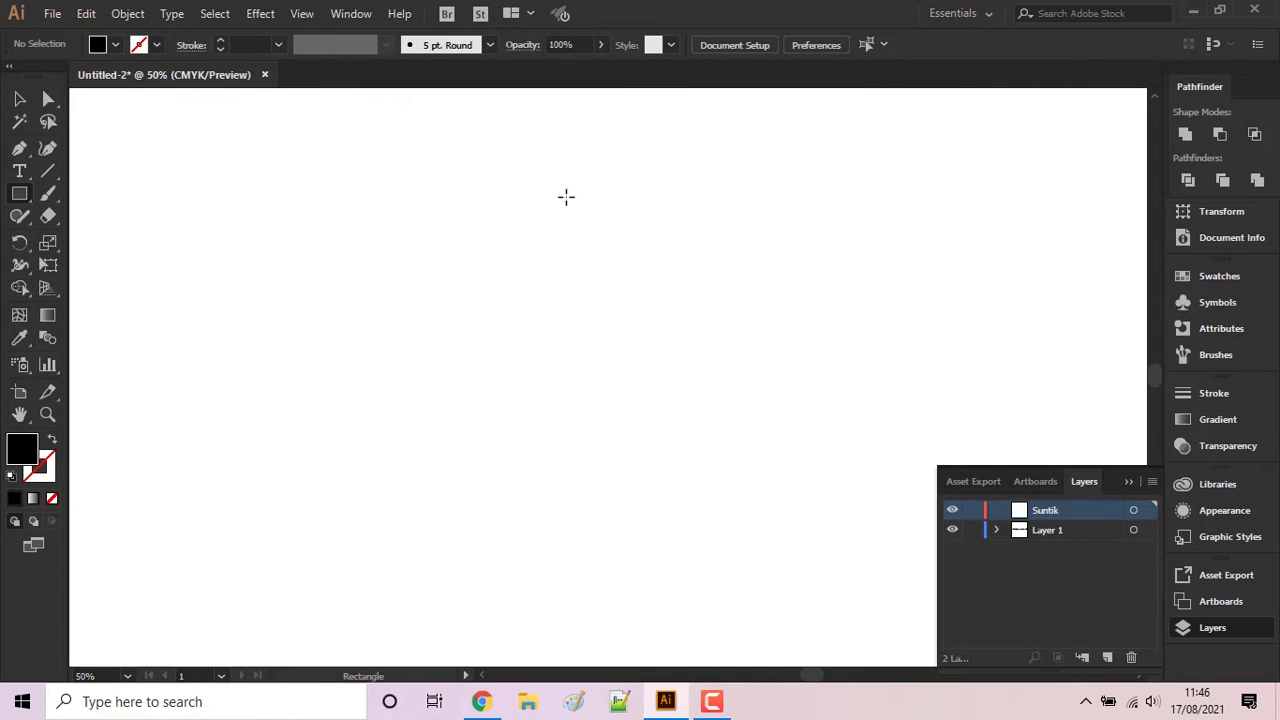
- Draw a tall black stem rectangle and a wide bar across its top
mouse_move(566, 197)
left_mouse_down()
mouse_move(595, 380)
mouse_move(619, 403)
left_mouse_up()
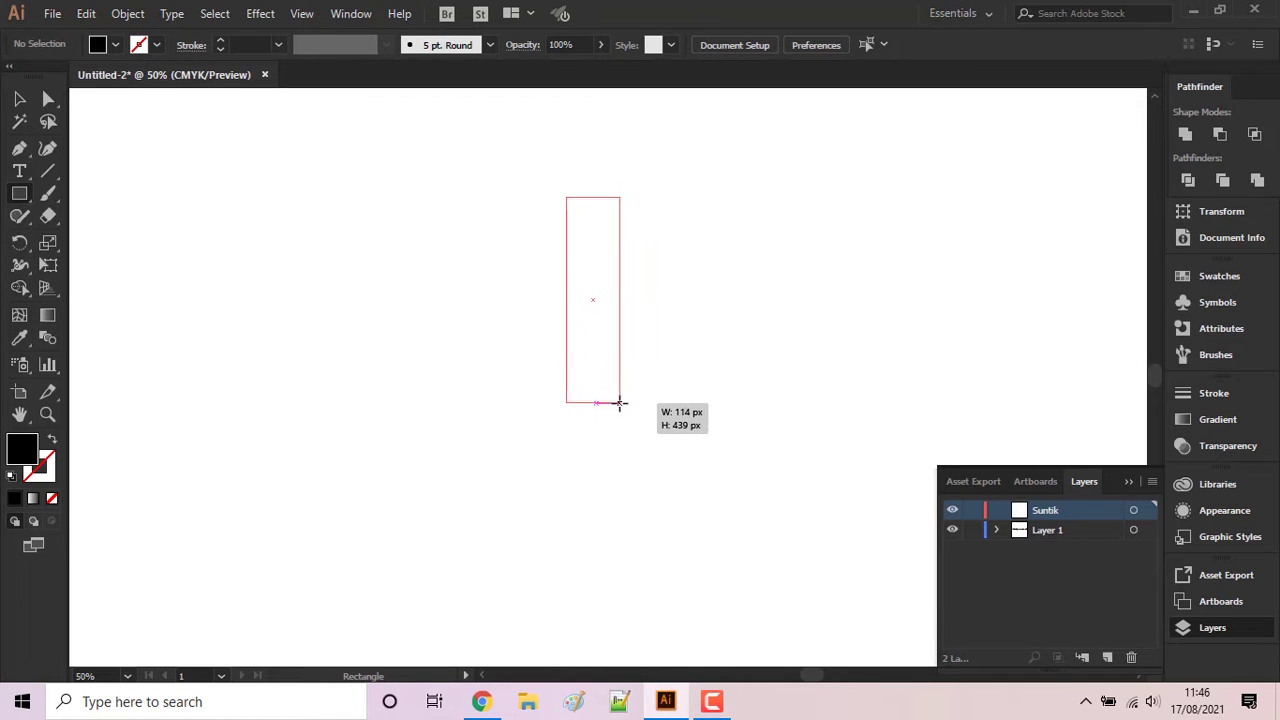
left_click_drag(625, 398, 626, 403)
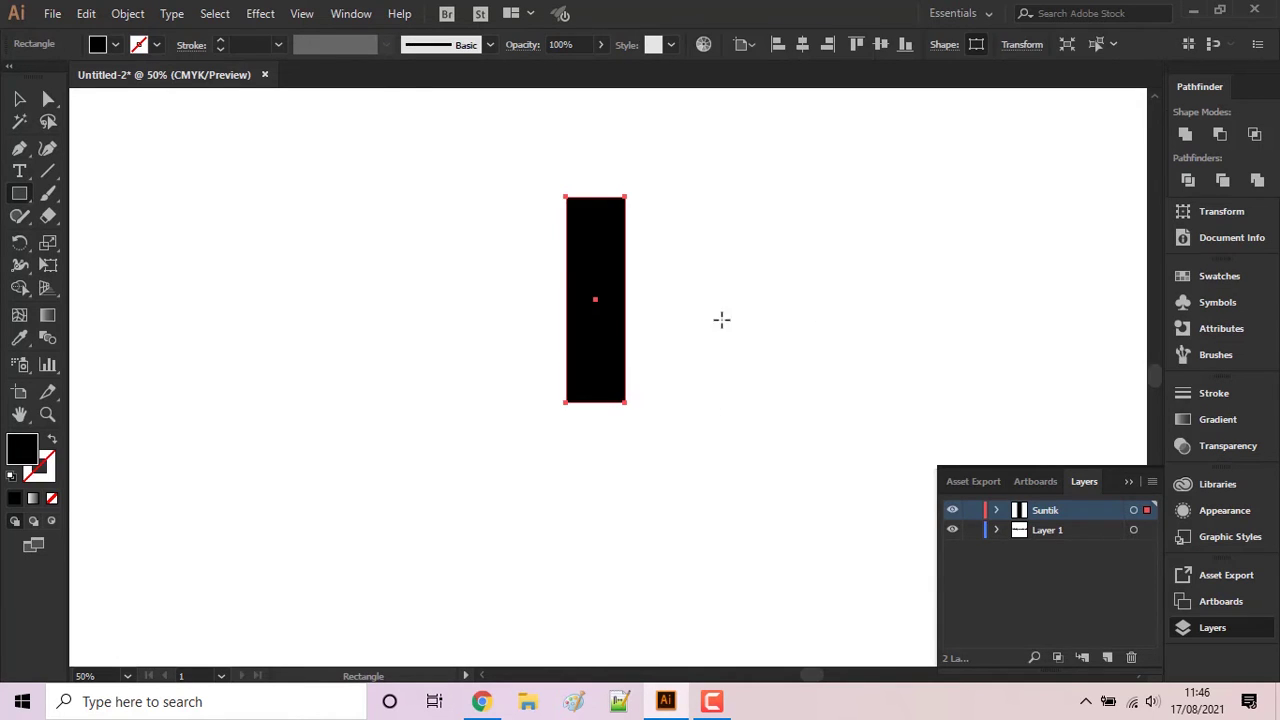
scroll(651, 301, "up", 2)
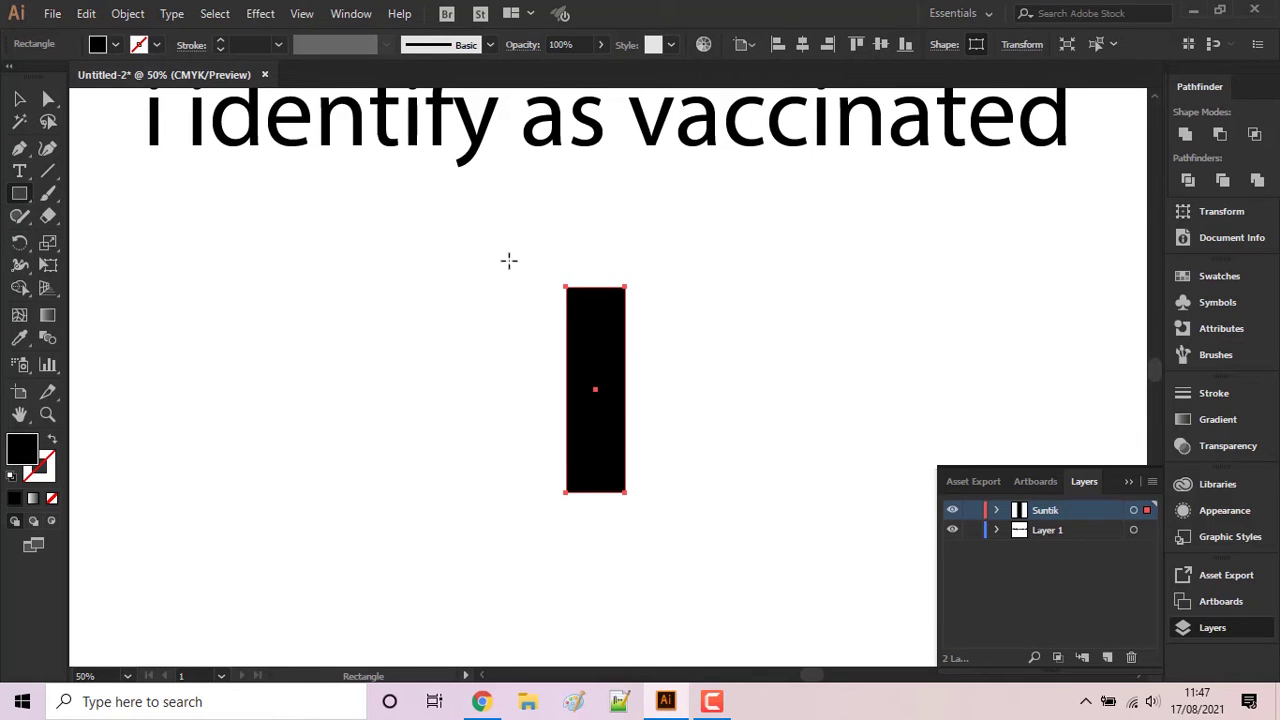
left_click_drag(510, 259, 673, 288)
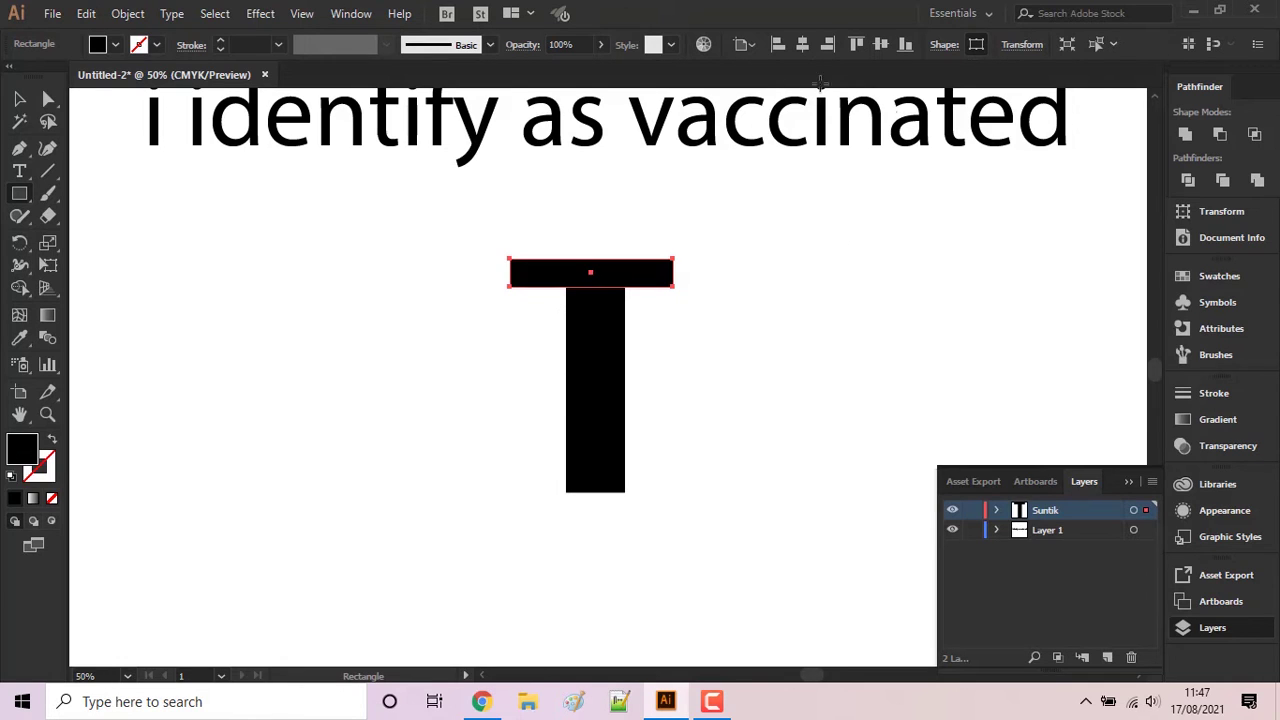
left_click(22, 100)
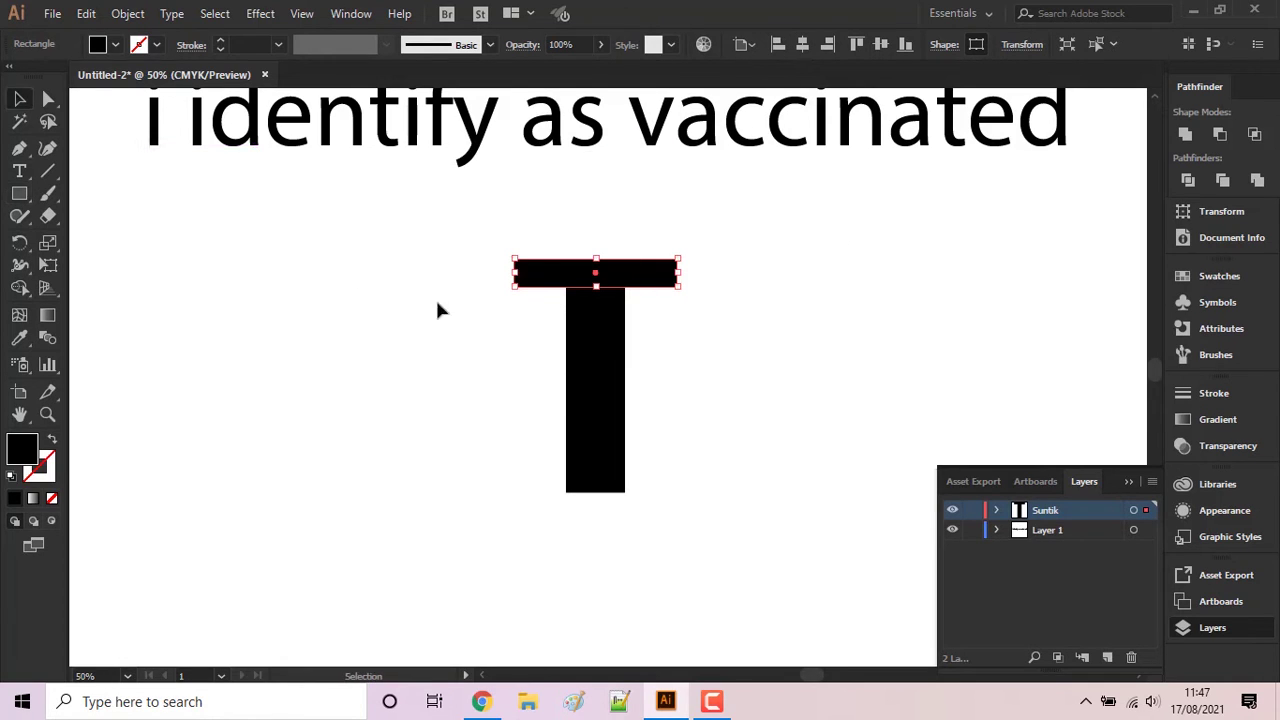
left_click(614, 386)
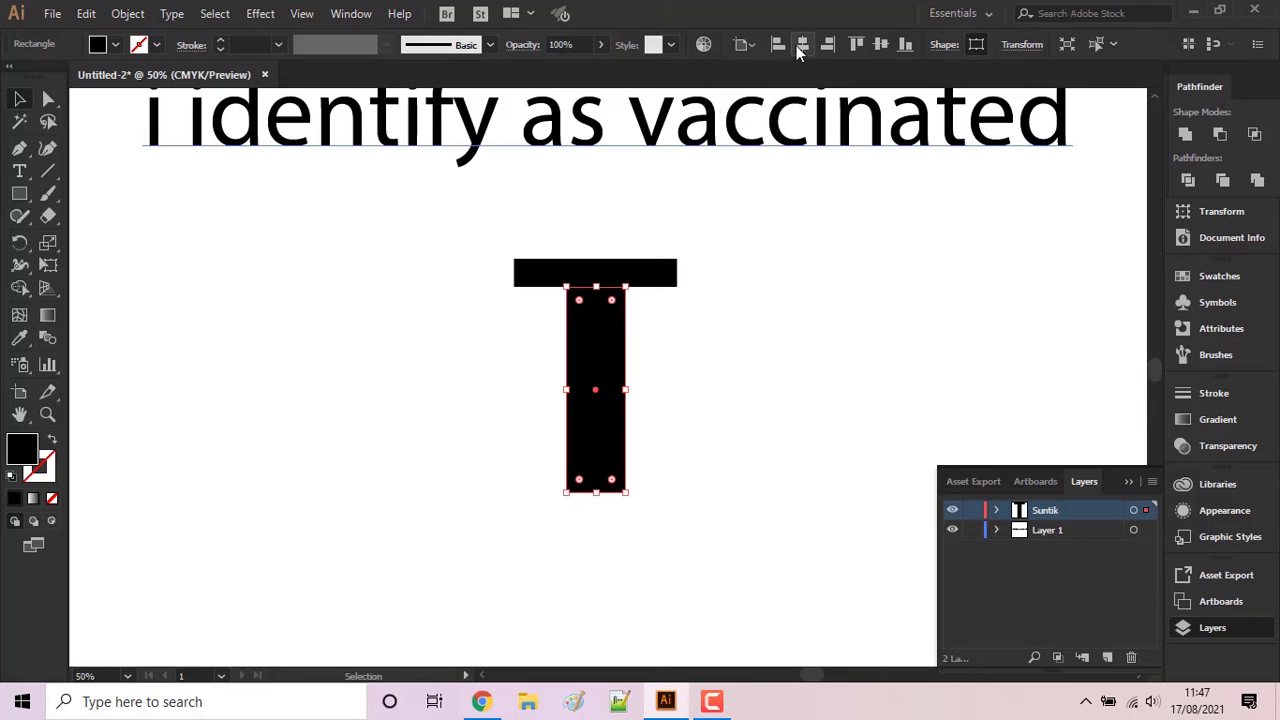
left_click(745, 335)
scroll(740, 326, "down", 2)
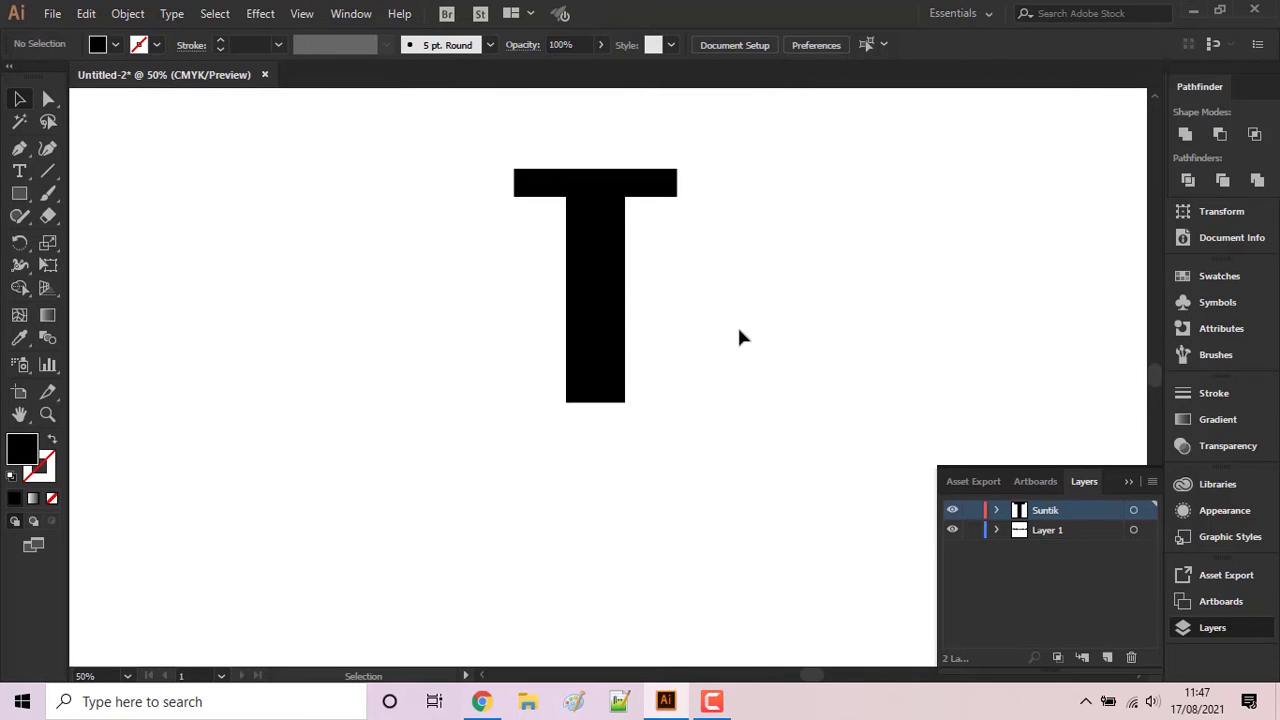
- Round the top bar's corners to 30 px and Alt-drag a copy below the stem
left_click(659, 196)
left_click(48, 98)
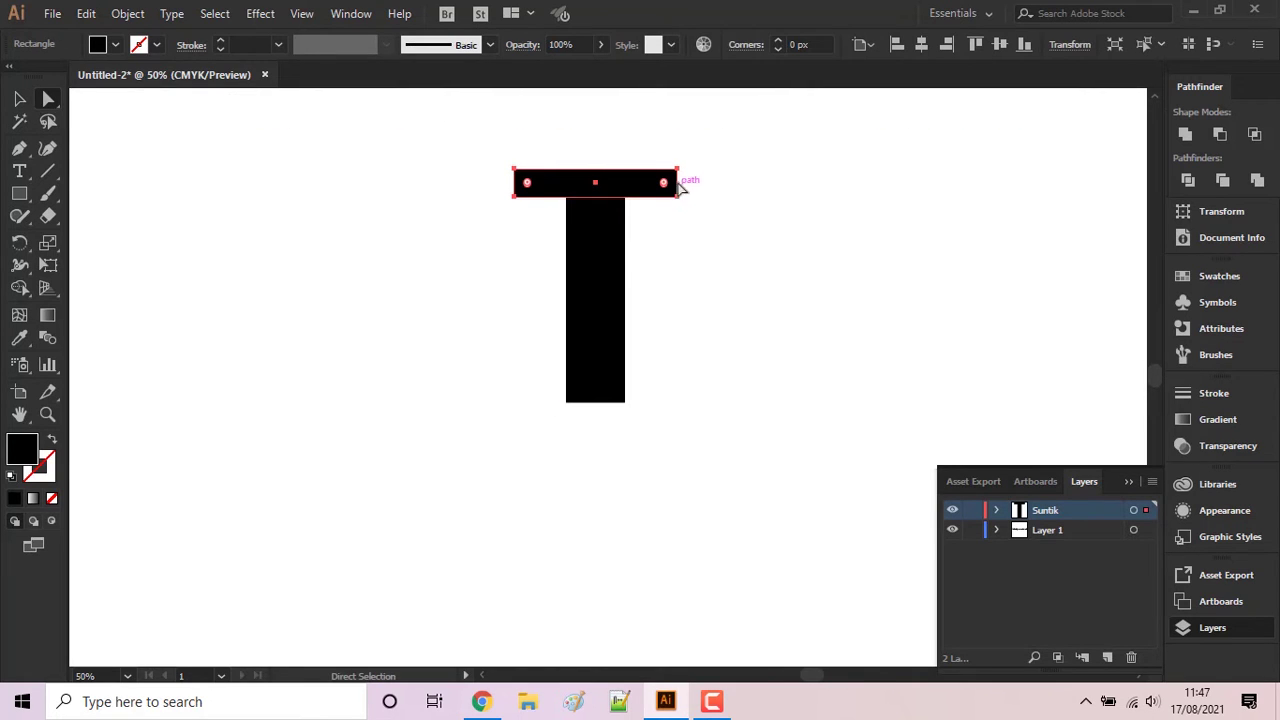
left_click_drag(668, 185, 663, 187)
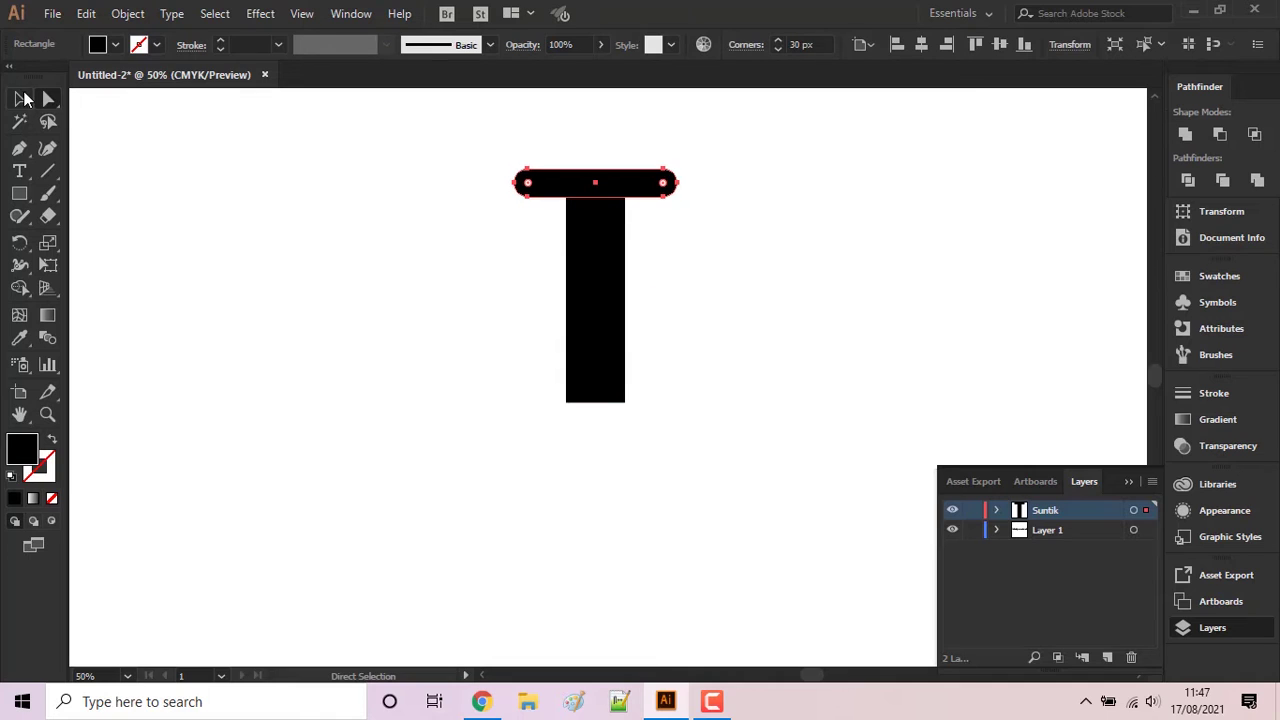
left_click(19, 98)
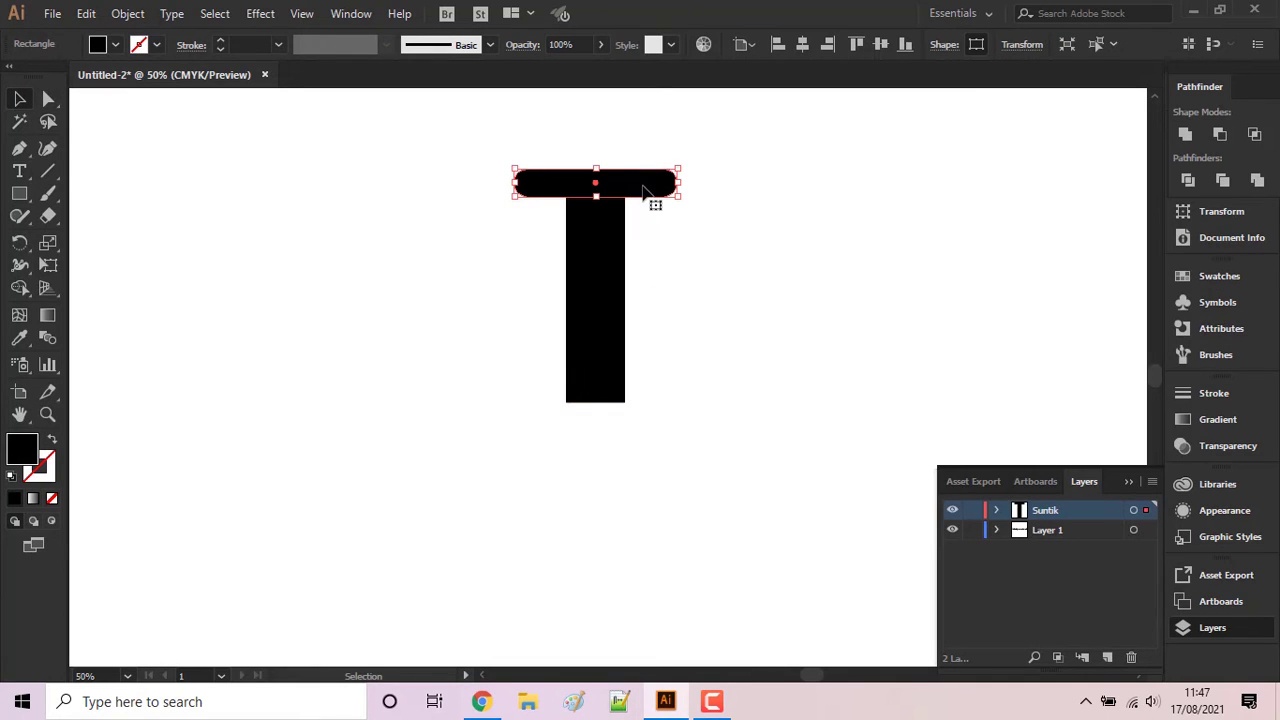
left_click_drag(643, 188, 646, 423)
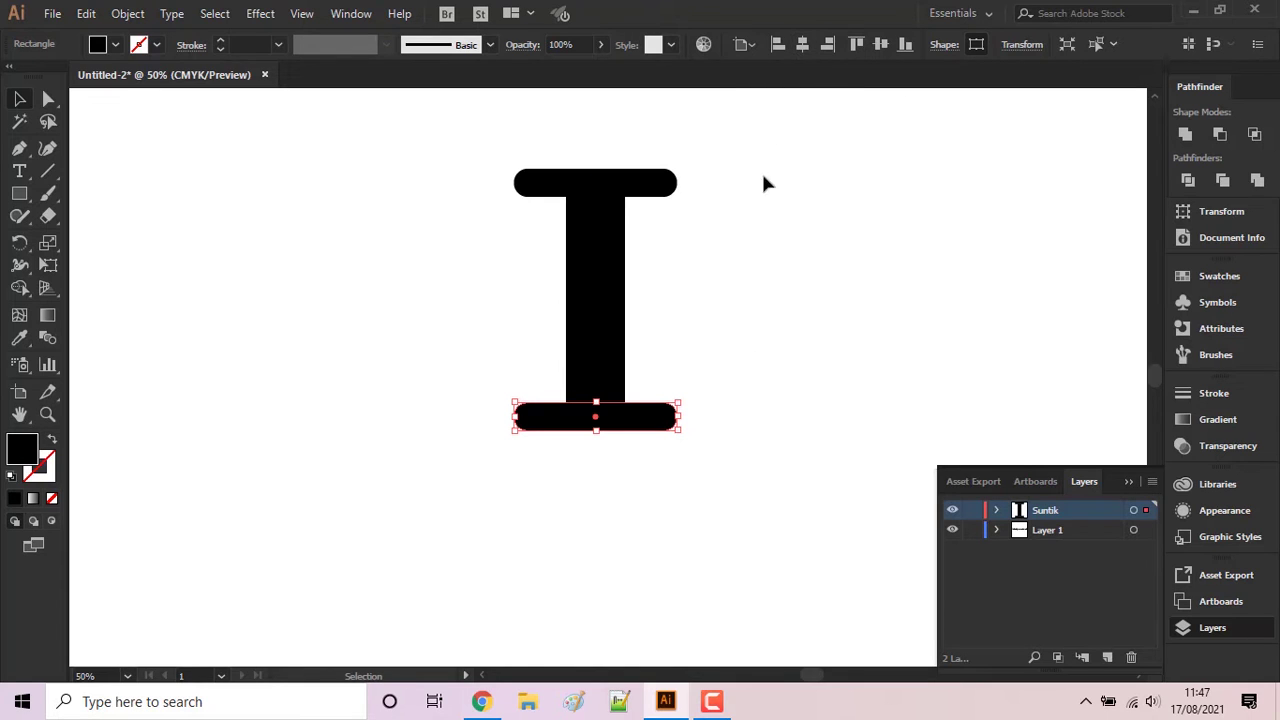
- Nudge the copied rounded bar up so it butts against the stem's bottom
left_click(748, 255)
left_click(644, 431)
left_click_drag(634, 434, 632, 425)
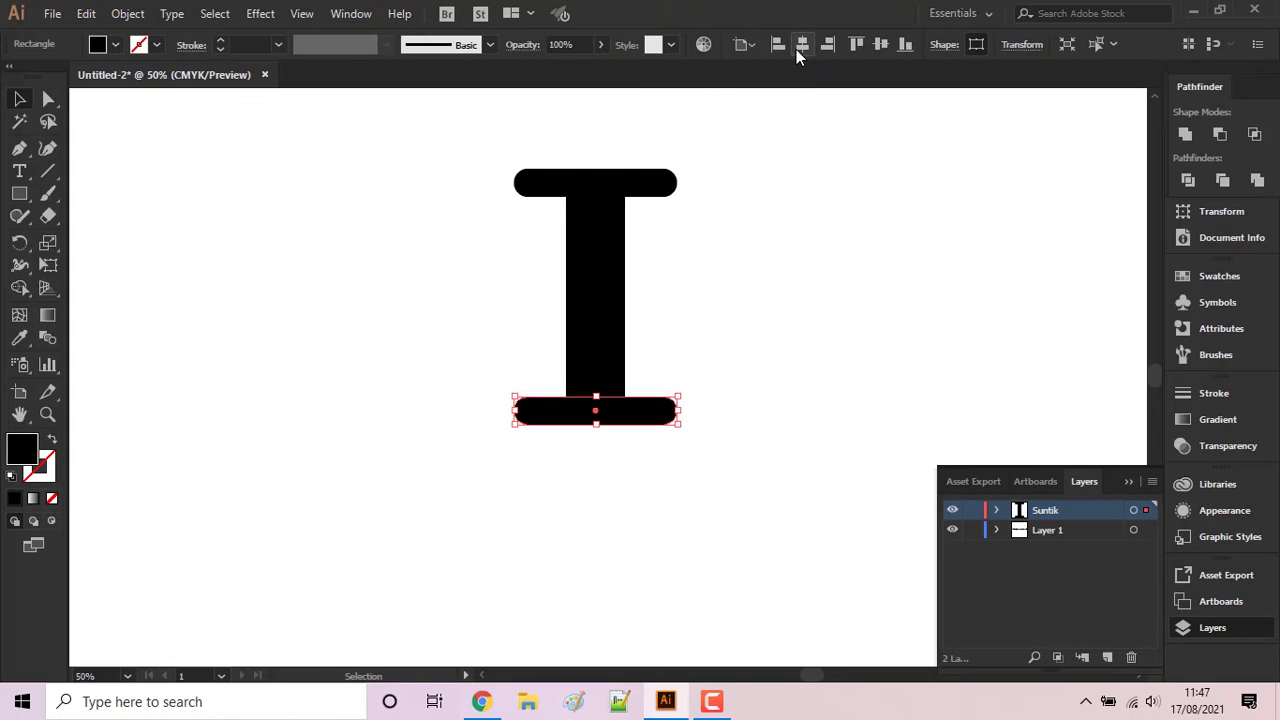
left_click(774, 307)
left_click(610, 416)
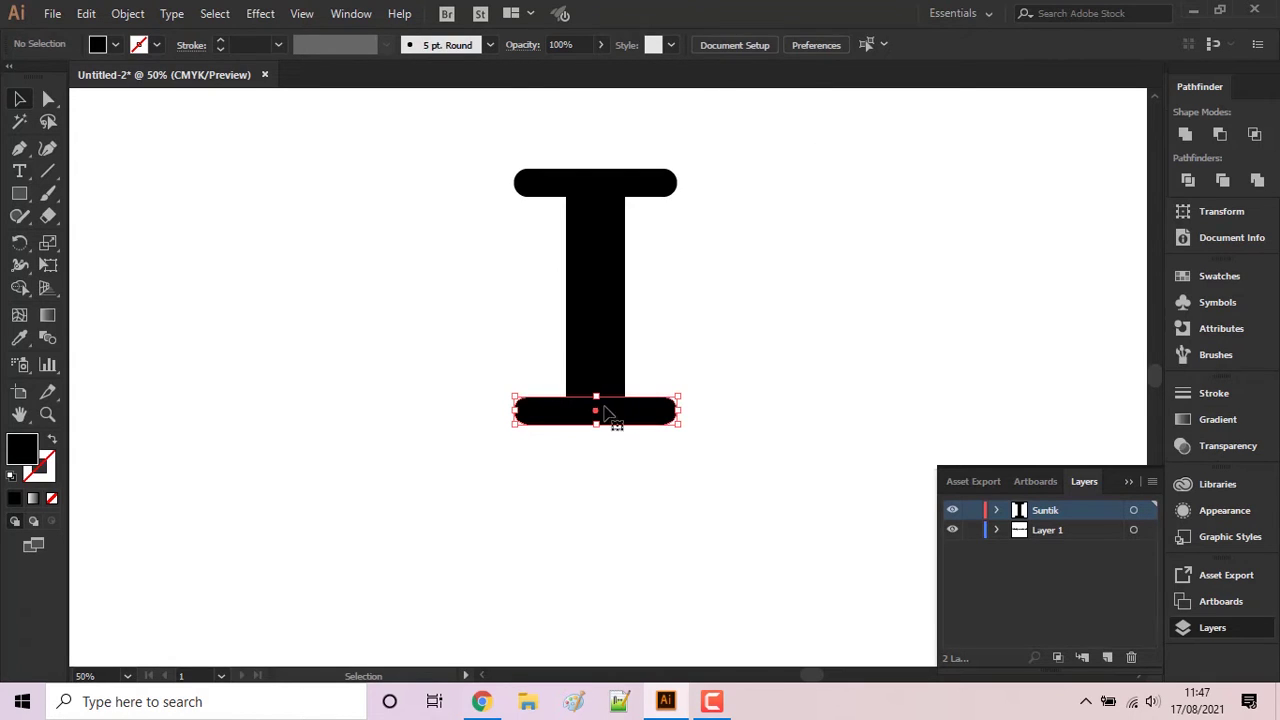
- Copy the bottom bar downward, narrow it, and tuck it under the bottom cap
left_click_drag(634, 418, 641, 447)
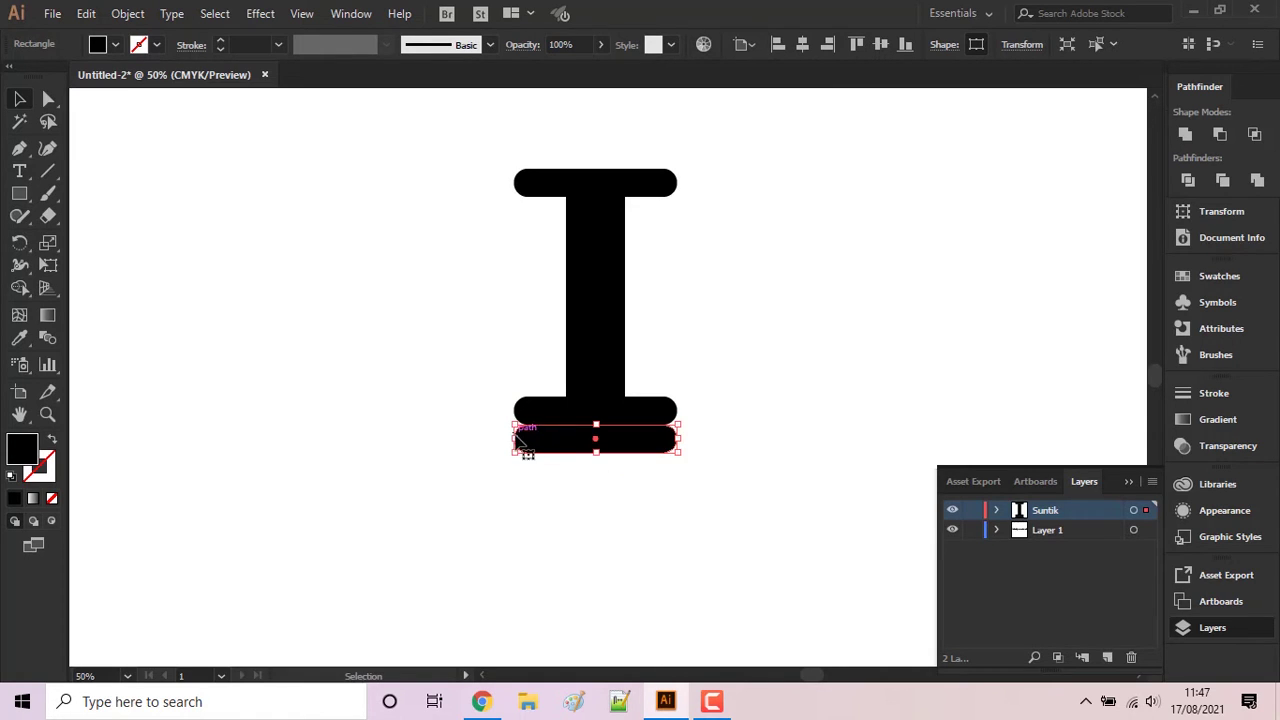
left_click_drag(514, 438, 530, 438)
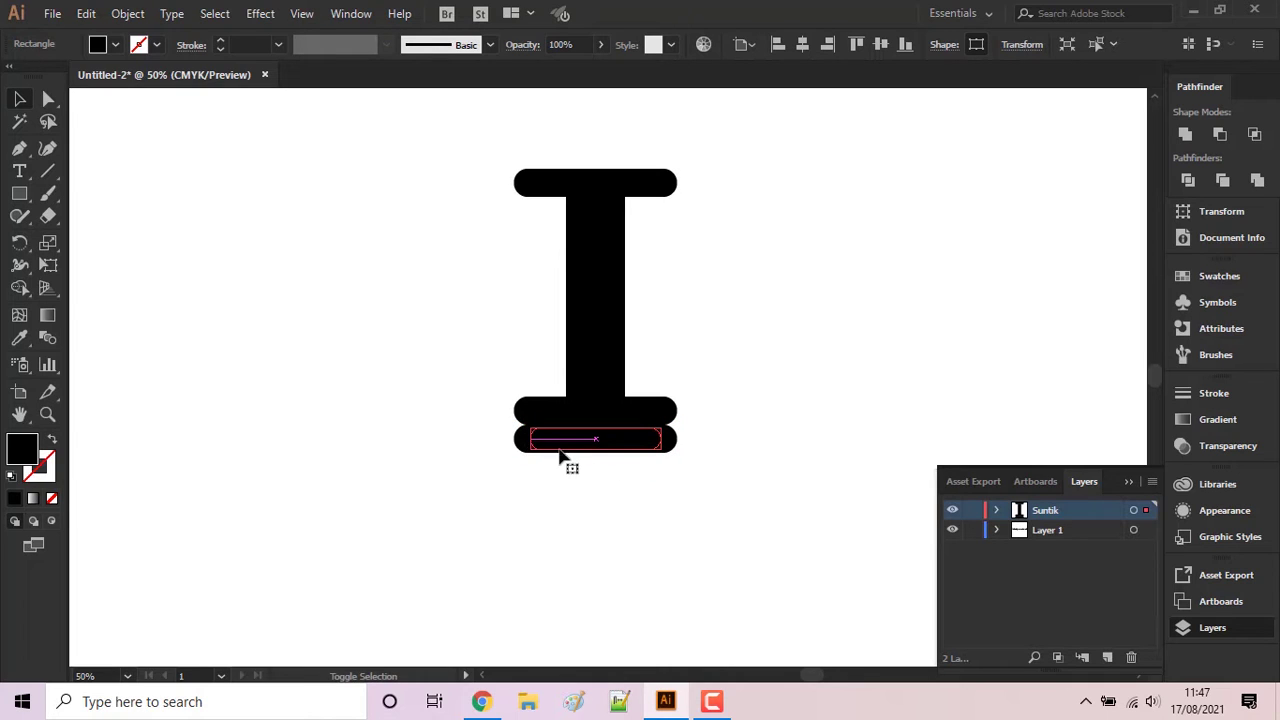
left_click_drag(626, 452, 628, 441)
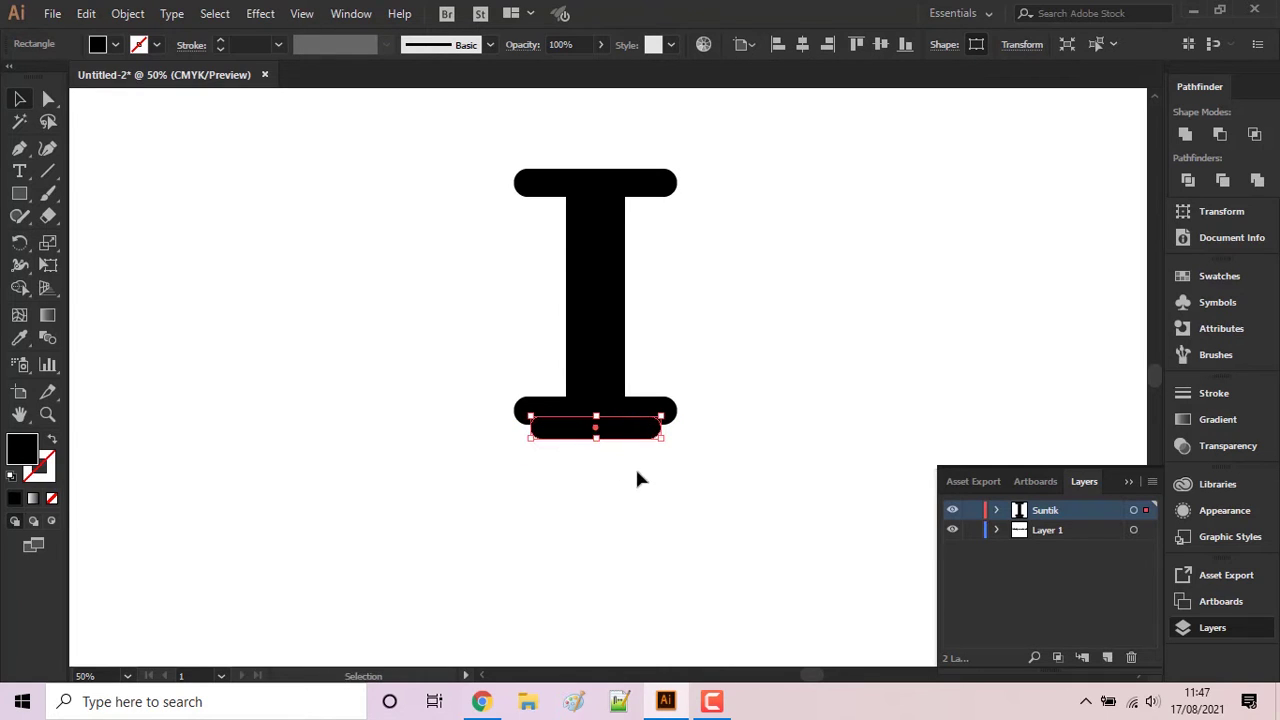
- Stretch the narrow bar downward into a tall barrel shape
scroll(748, 474, "down", 1)
scroll(748, 474, "down", 3)
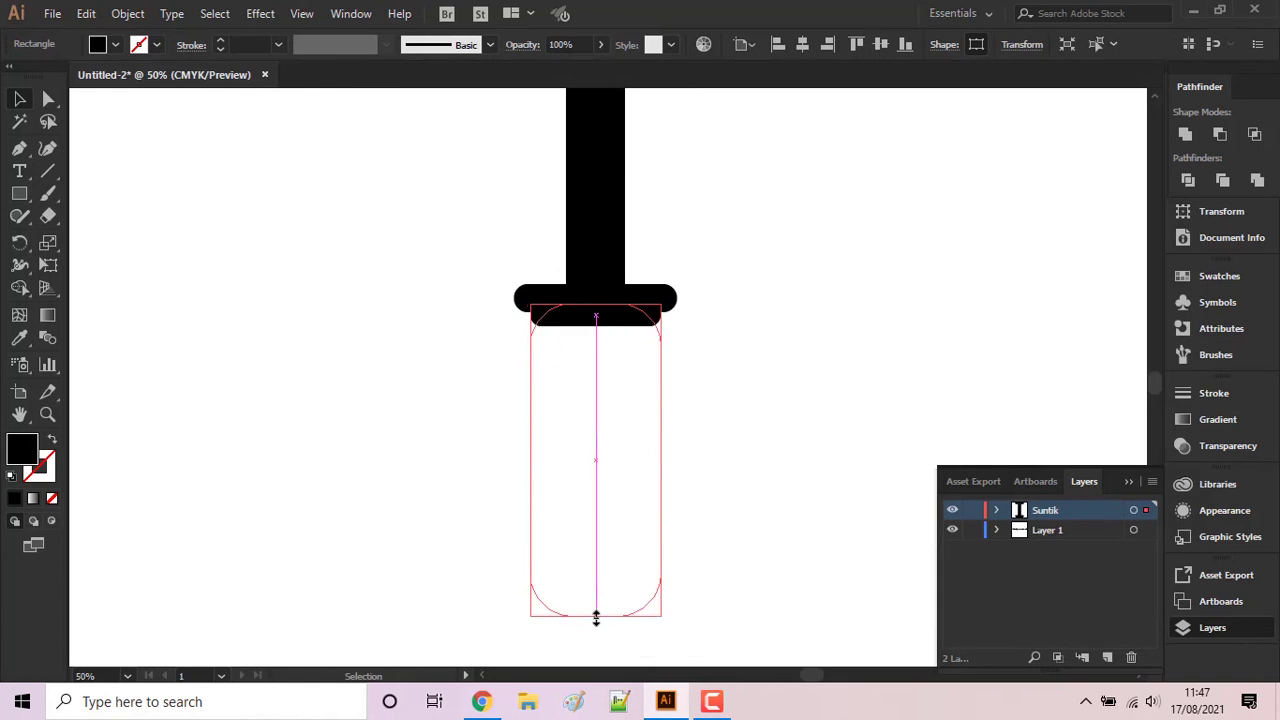
left_click_drag(594, 334, 595, 615)
scroll(831, 440, "down", 2)
scroll(831, 440, "down", 2)
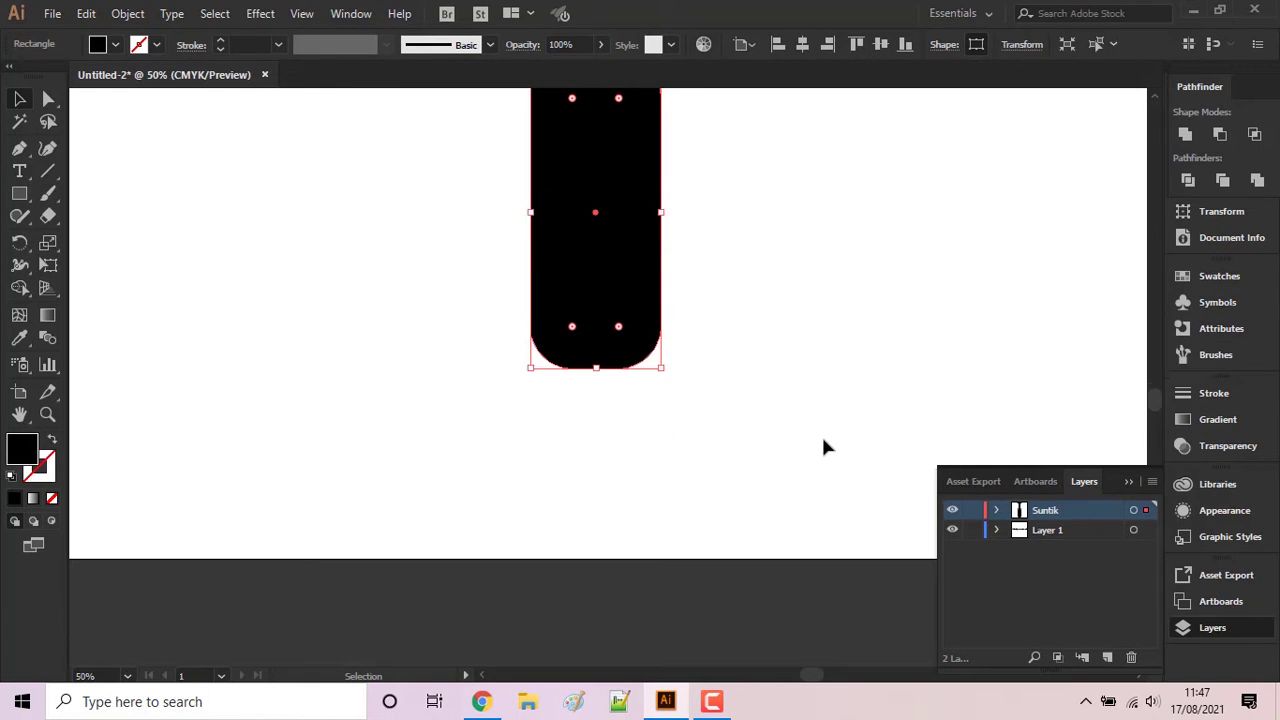
left_click_drag(595, 370, 600, 463)
scroll(783, 371, "down", 3)
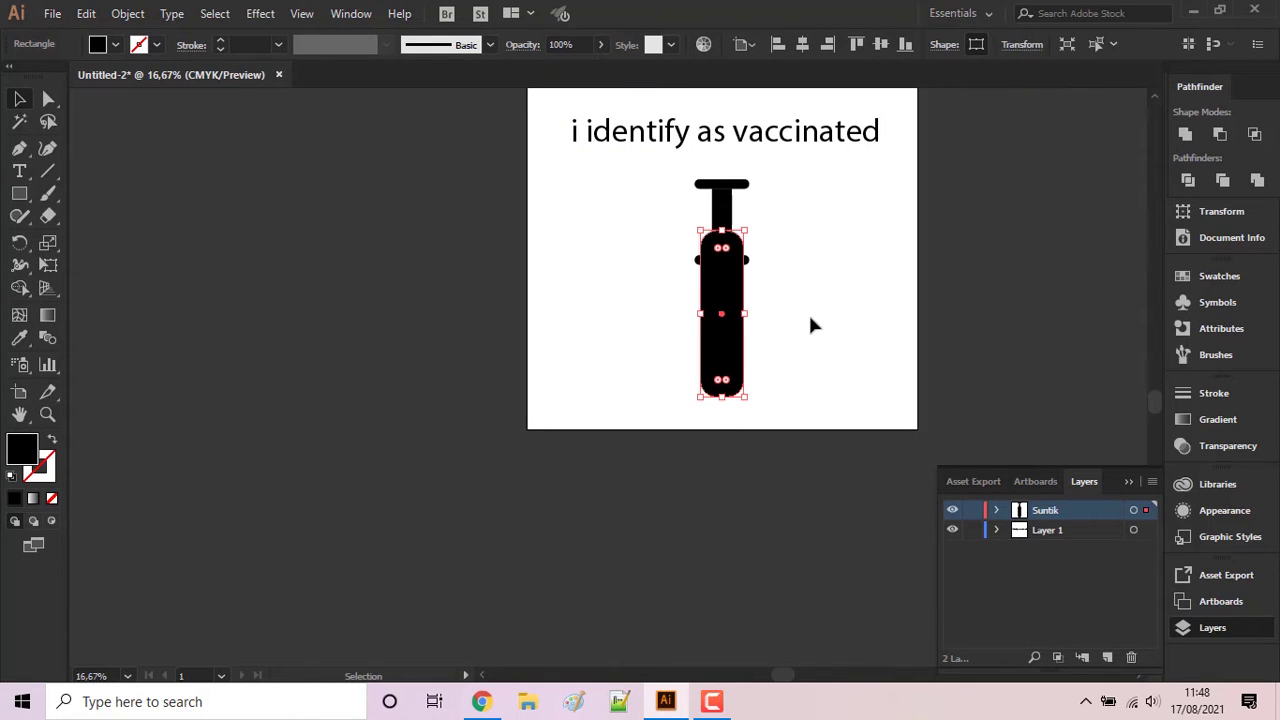
scroll(808, 322, "up", 2)
scroll(807, 310, "up", 2)
scroll(655, 258, "up", 1)
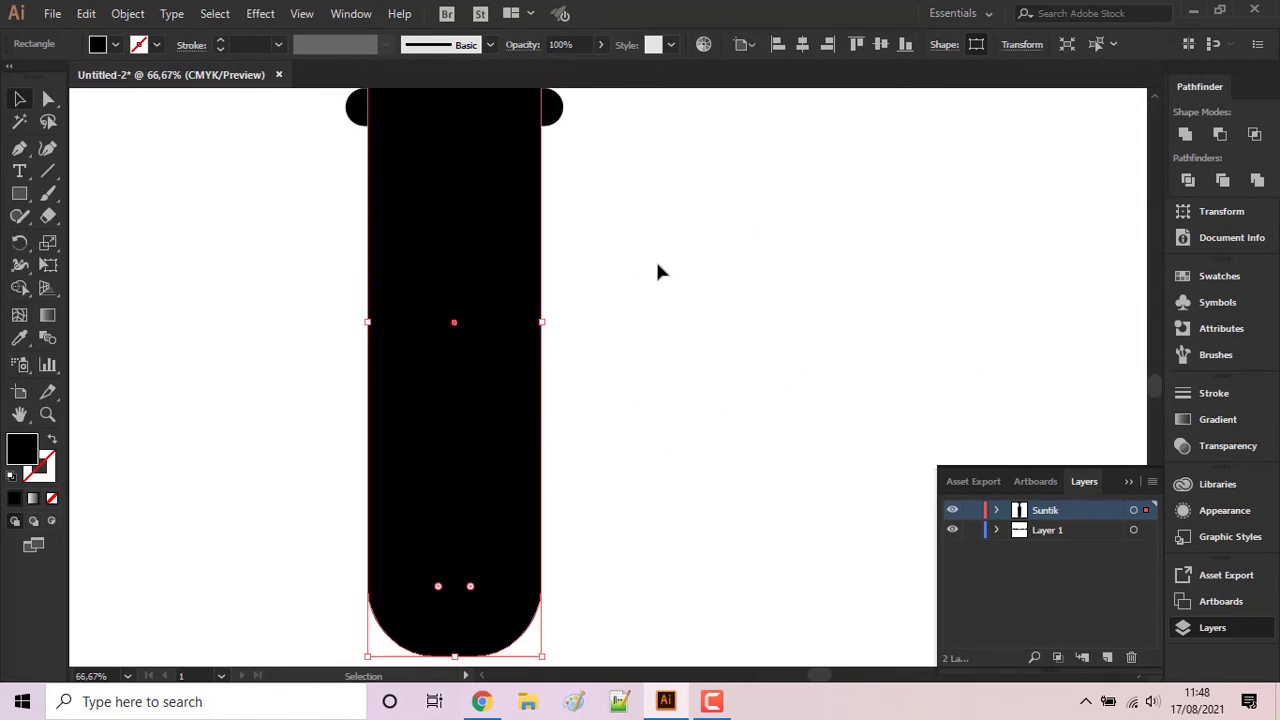
scroll(655, 258, "up", 2)
- Pull the barrel's top edge under the bar and round its top corners to 46 px
left_click(590, 246)
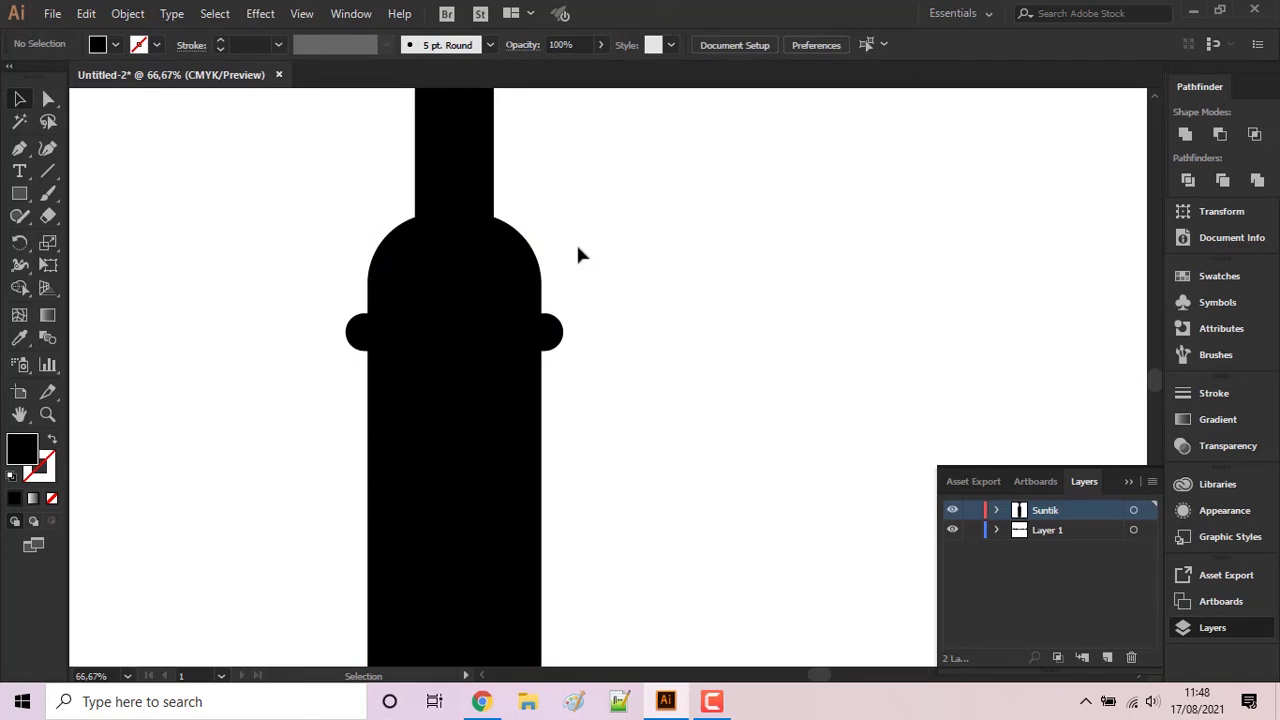
left_click(480, 228)
left_click_drag(455, 214, 455, 331)
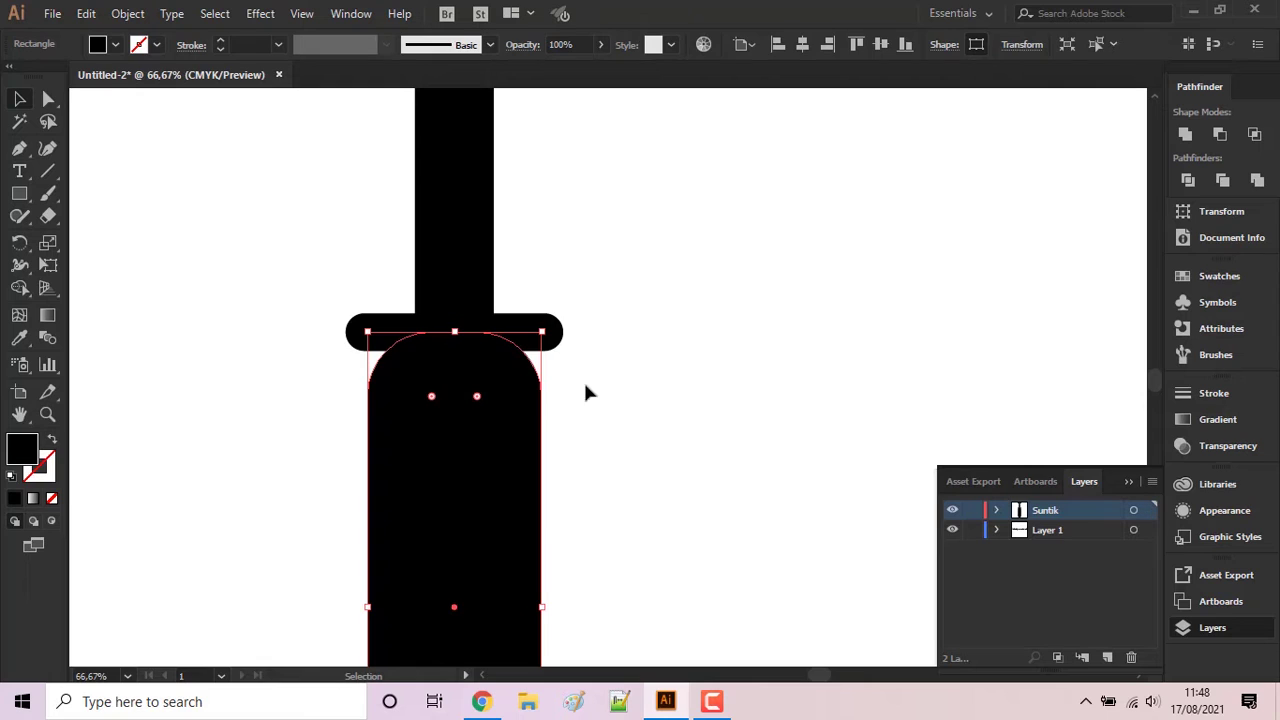
left_click(587, 393)
left_click(417, 372)
left_click(48, 100)
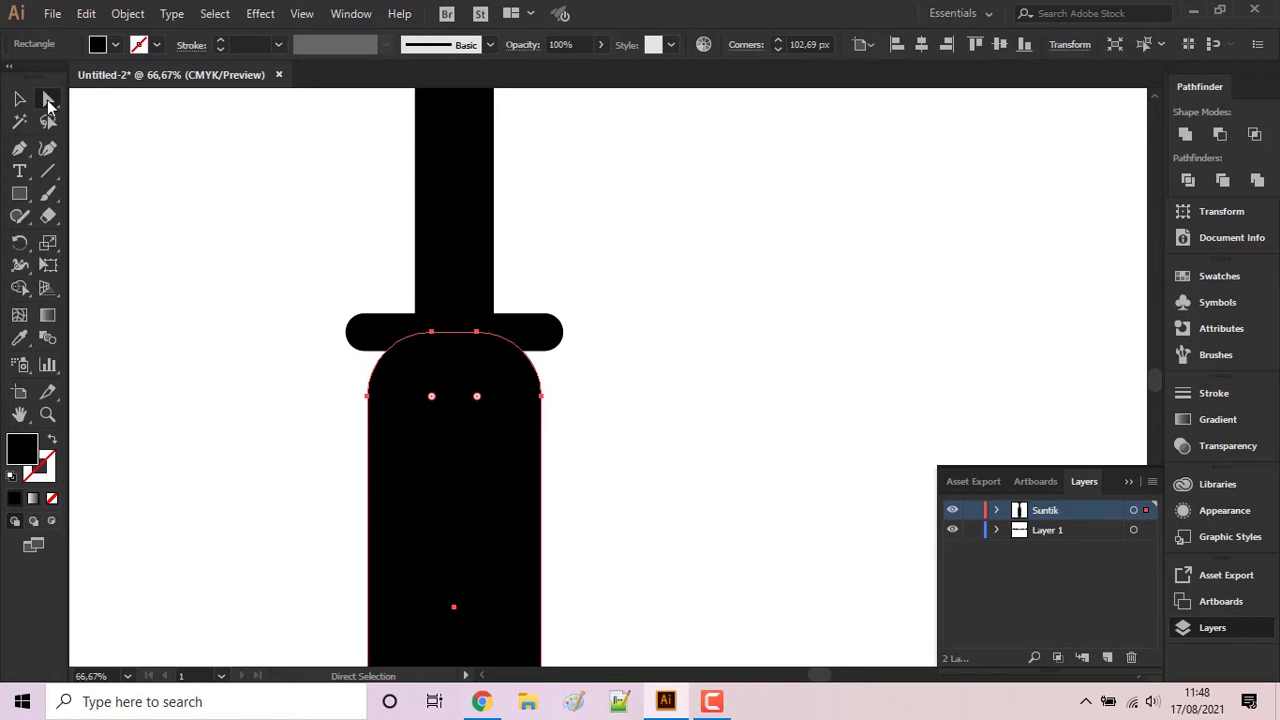
left_click_drag(477, 397, 524, 368)
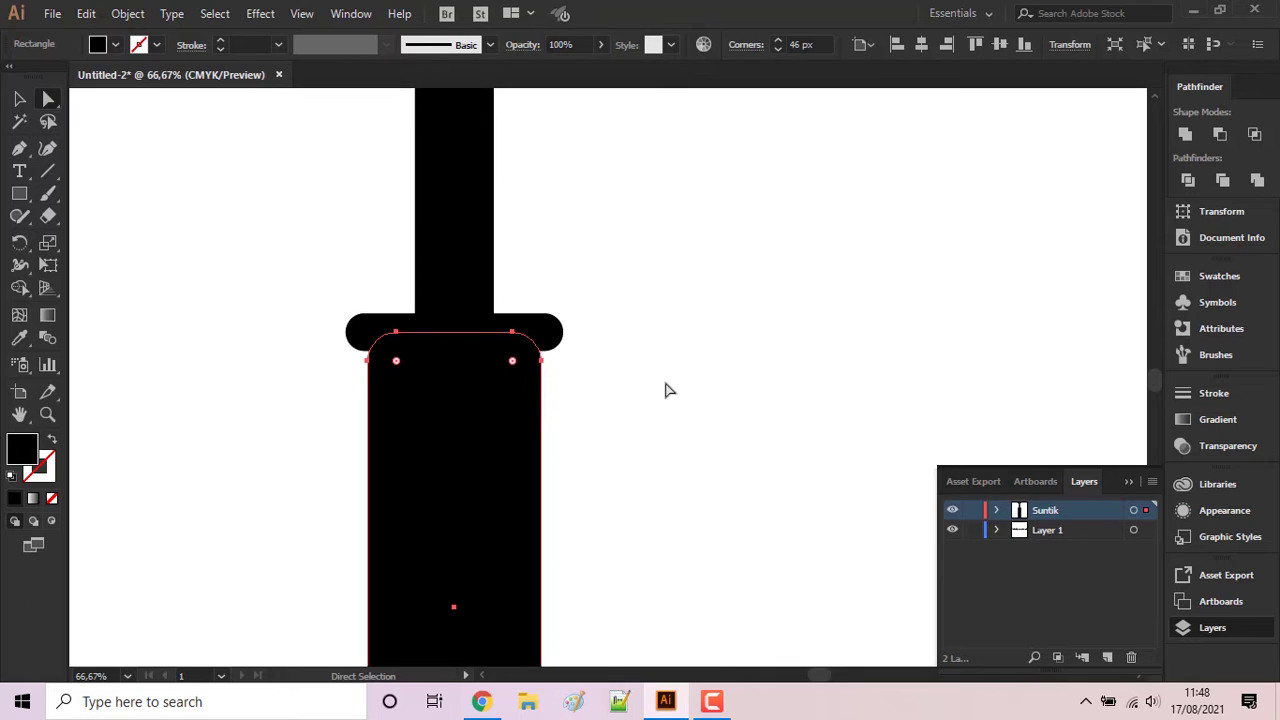
scroll(615, 390, "down", 5)
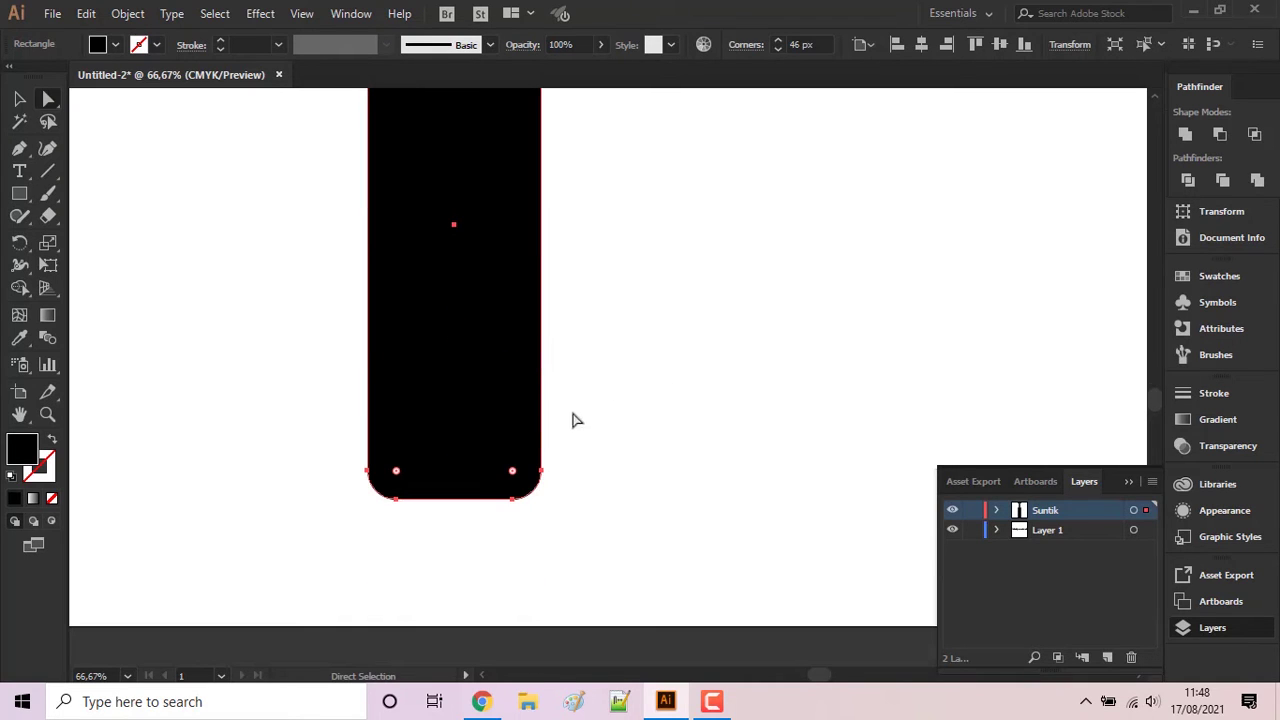
key("v")
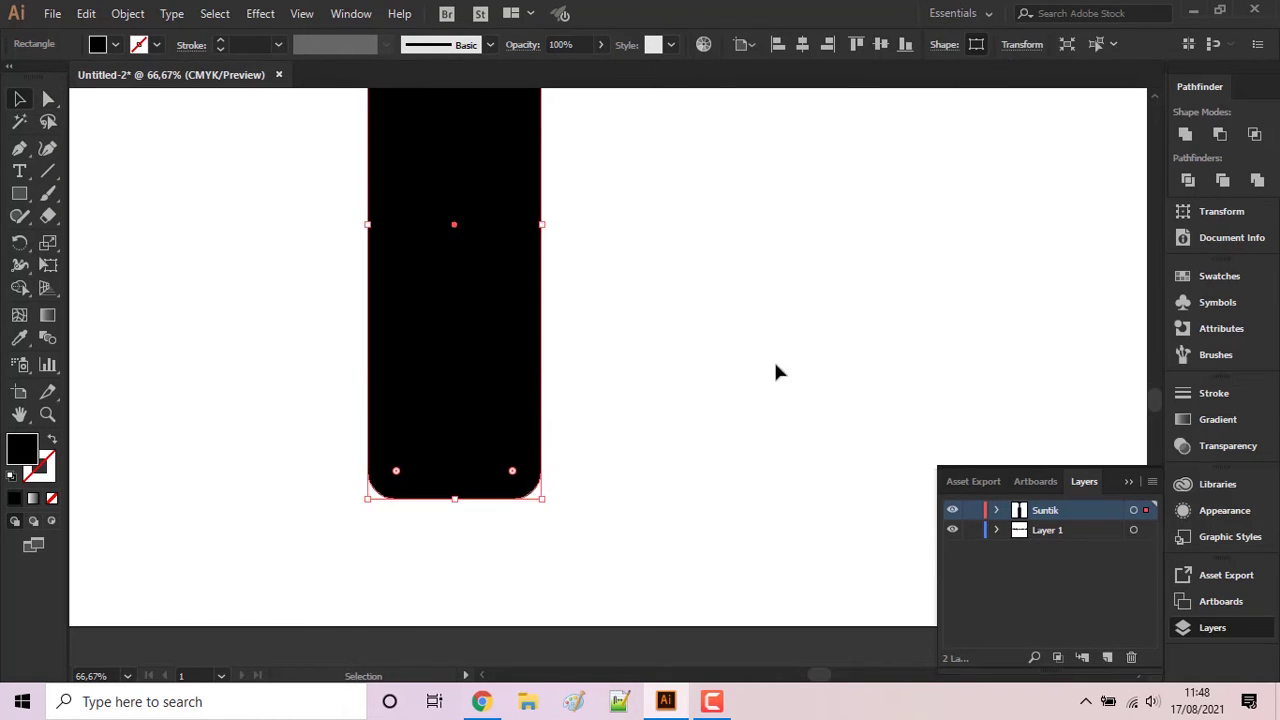
scroll(778, 372, "up", 1)
scroll(778, 372, "down", 2)
scroll(778, 372, "down", 2)
- Draw a narrower neck rectangle under the barrel and round its bottom corners
key("m")
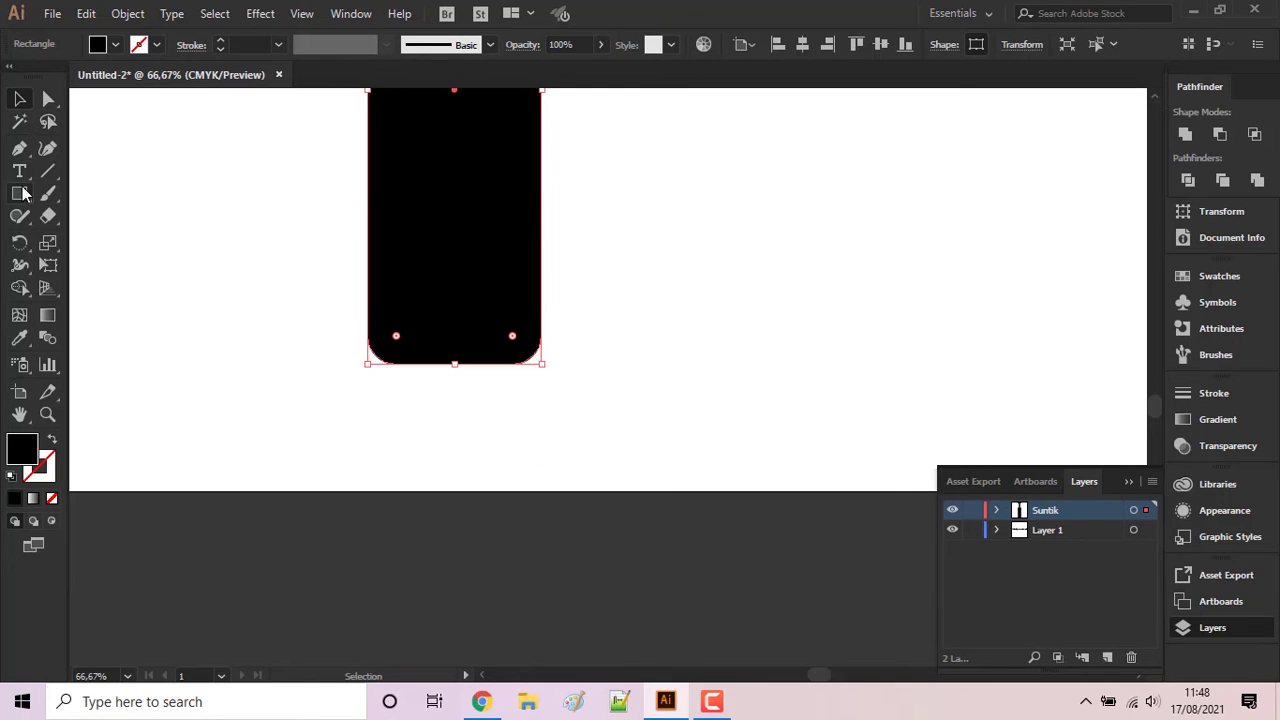
left_click_drag(395, 356, 519, 414)
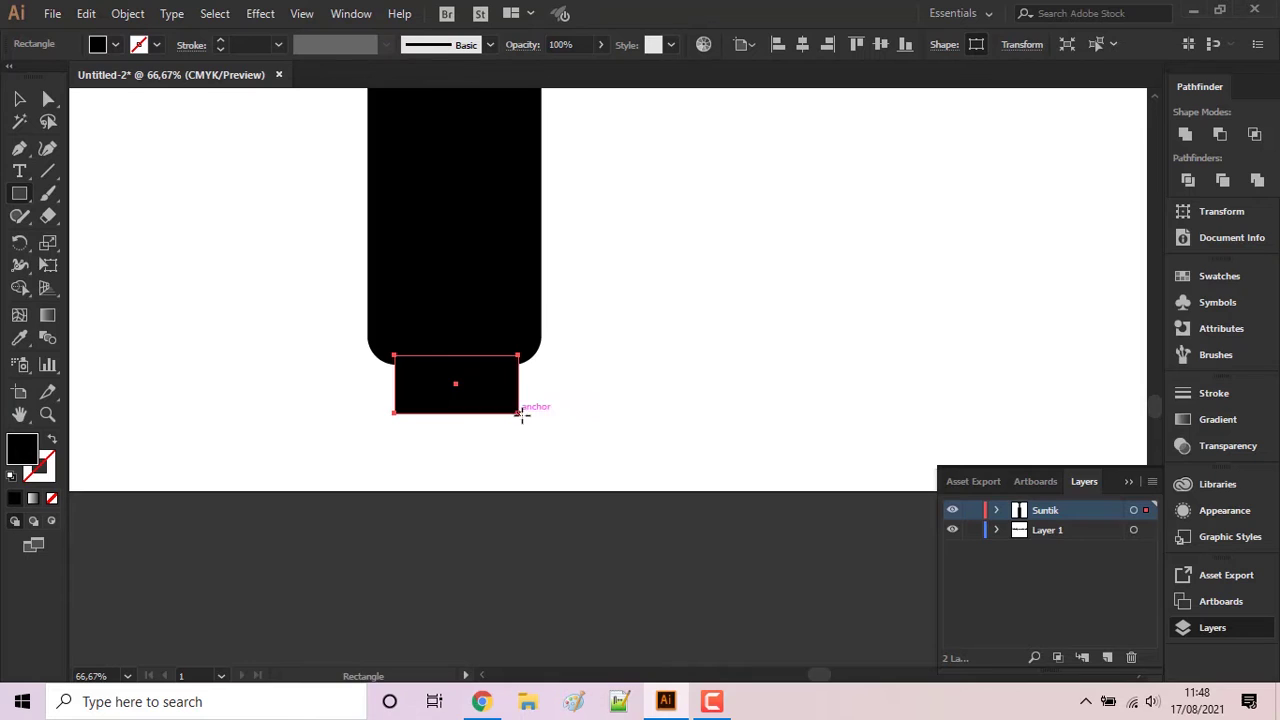
left_click(47, 98)
left_click_drag(346, 389, 563, 460)
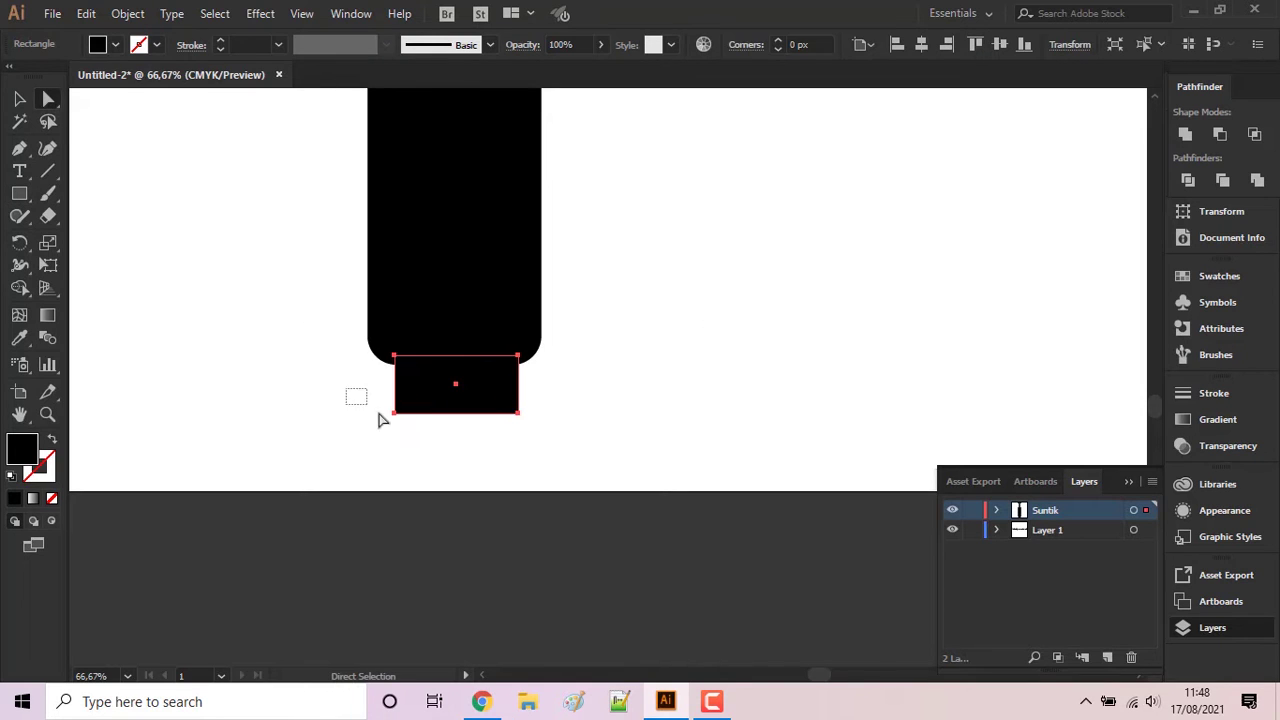
left_click_drag(505, 403, 501, 398)
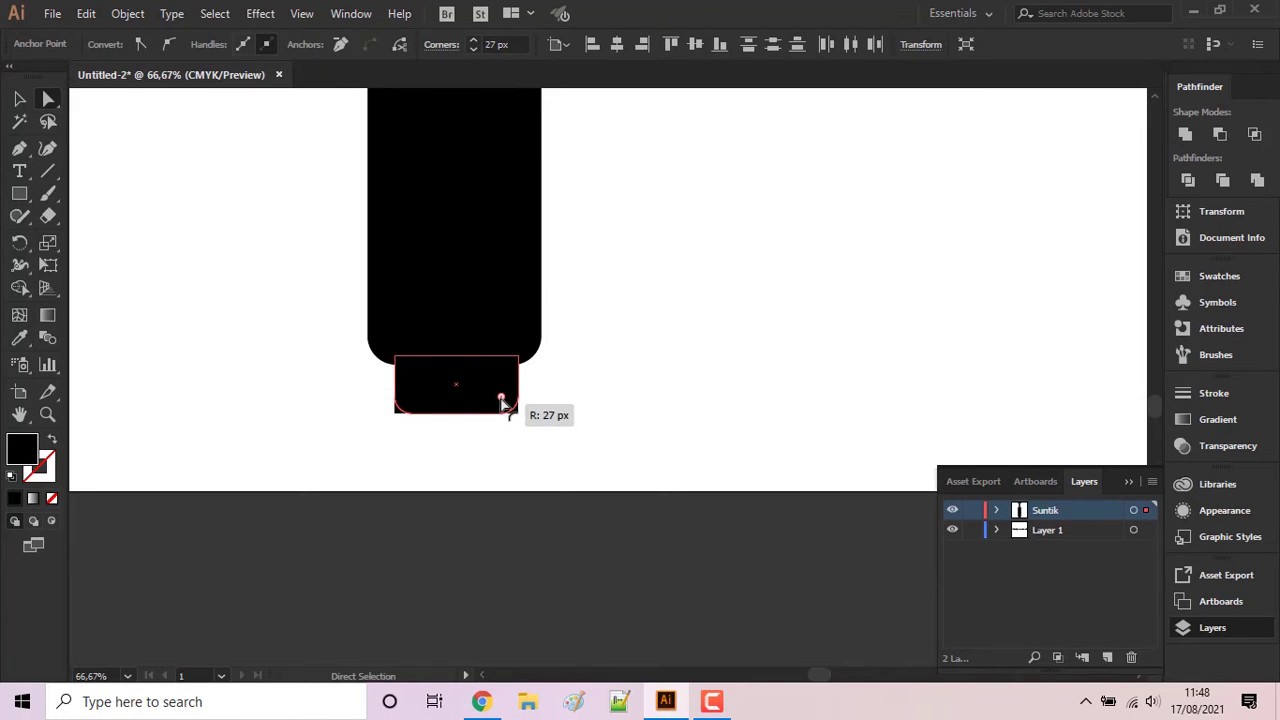
- Add a 139.49 × 37.5 px tip below the neck with ~24 px rounded bottom corners
left_click(24, 196)
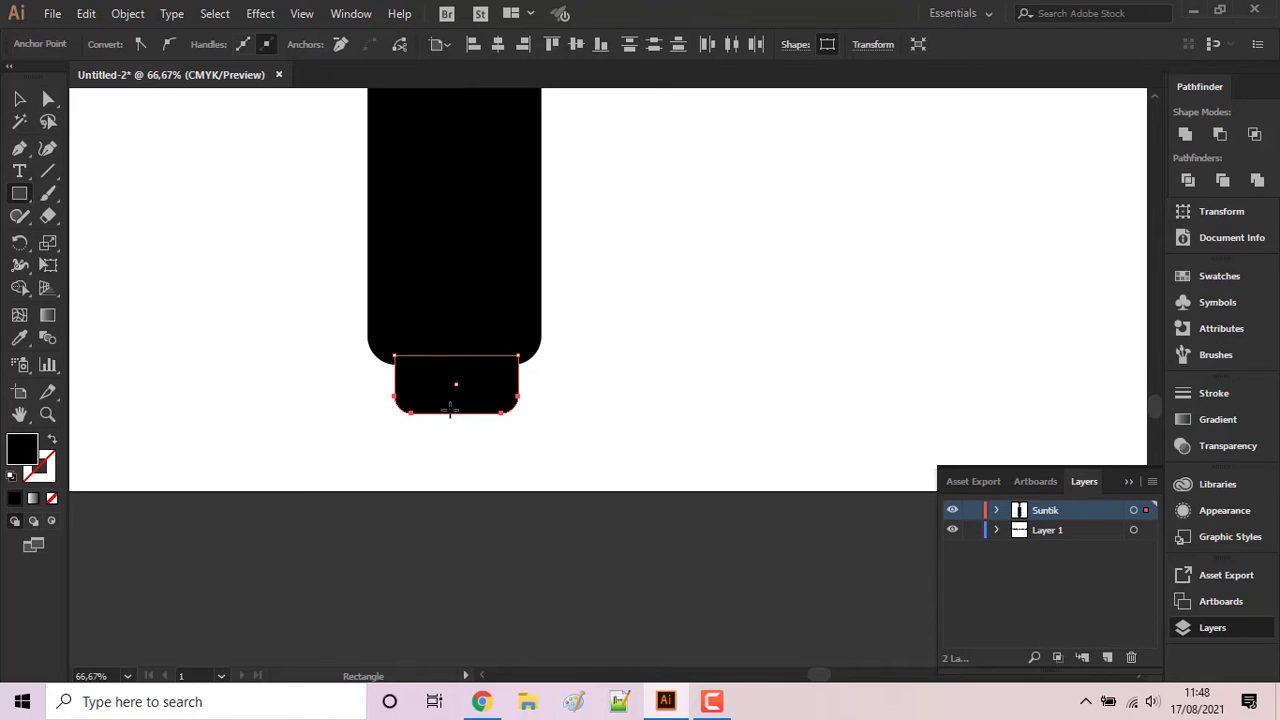
mouse_move(450, 412)
left_mouse_down()
mouse_move(465, 457)
mouse_move(504, 433)
mouse_move(411, 423)
left_mouse_up()
left_click(19, 99)
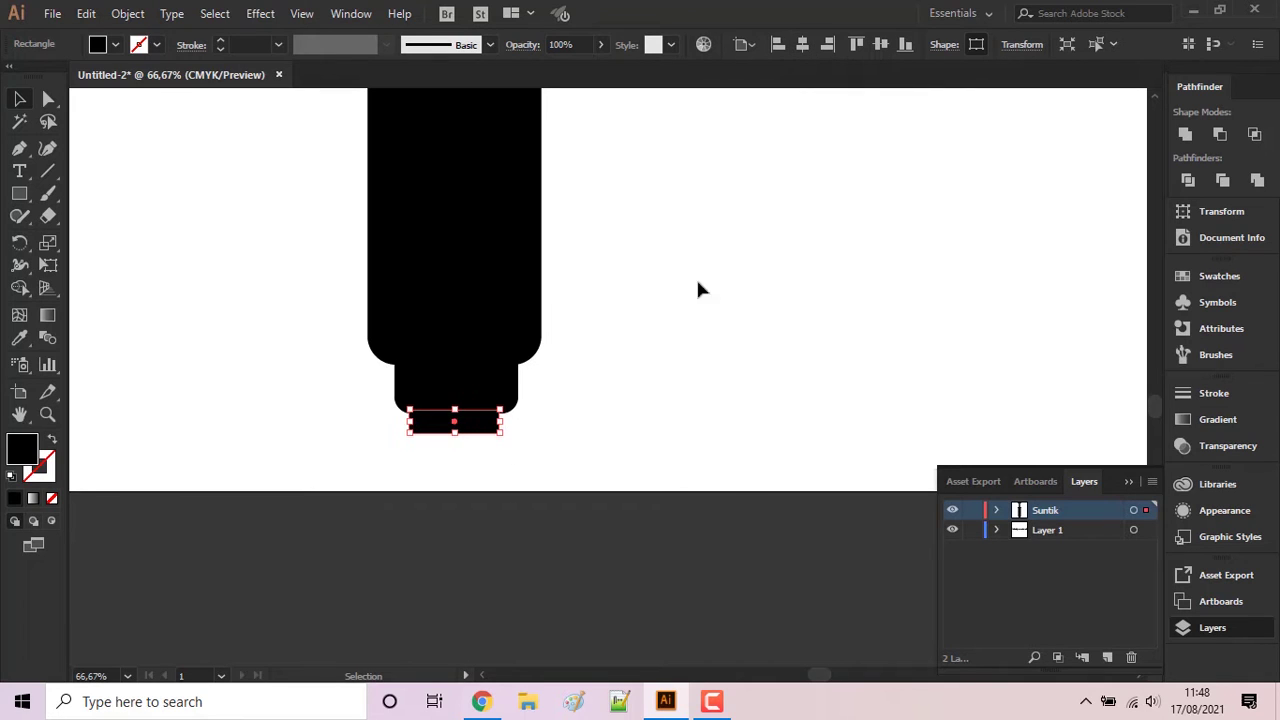
left_click(456, 383)
left_click(800, 47)
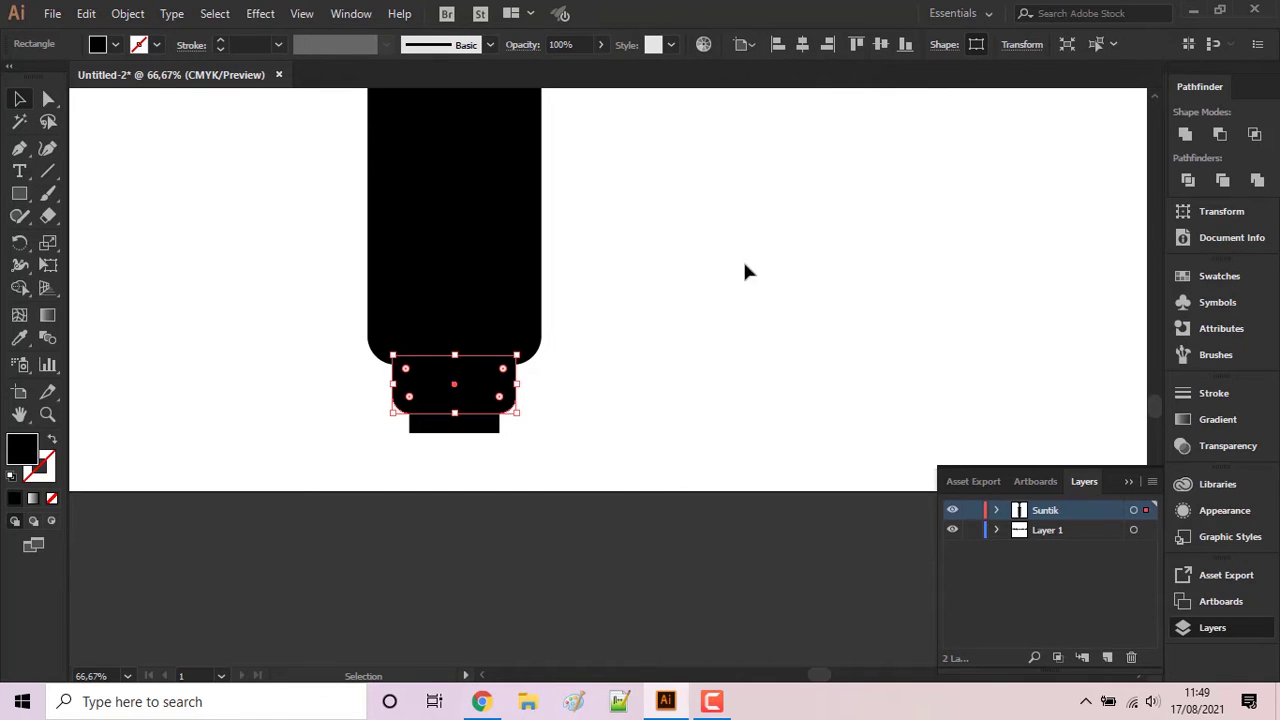
left_click(730, 275)
left_click(486, 428)
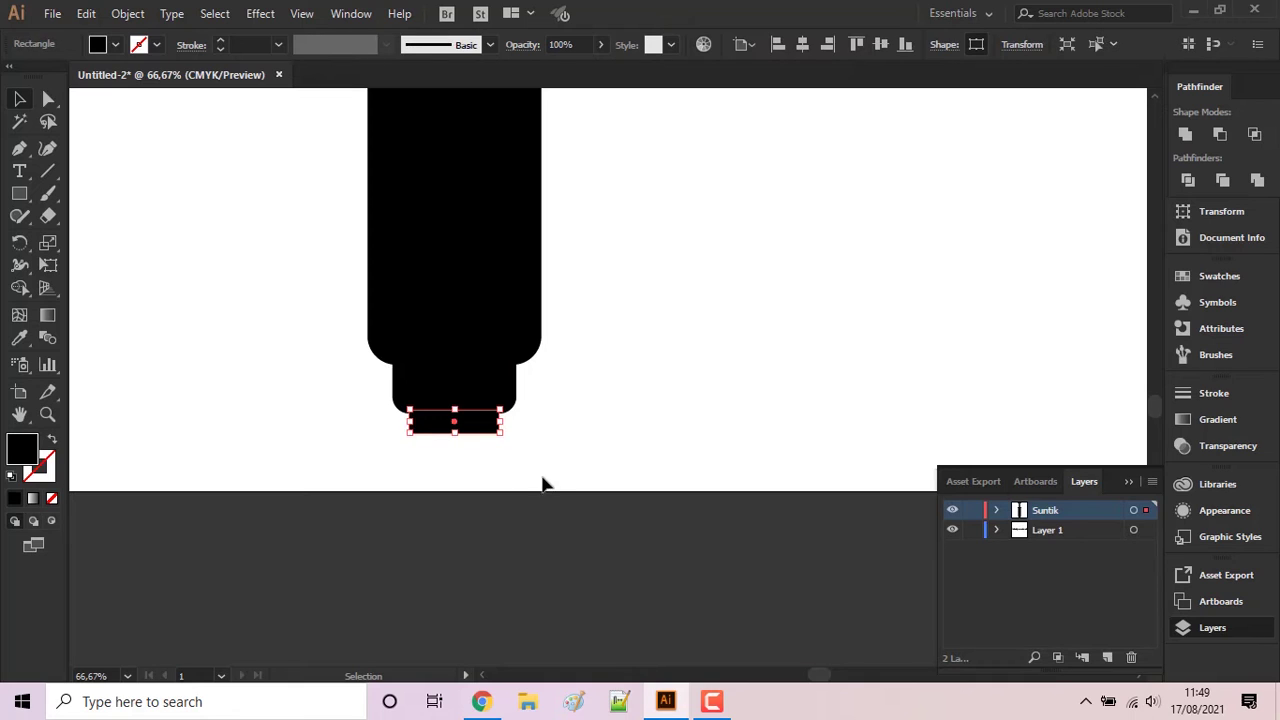
key("a")
mouse_move(516, 470)
left_mouse_down()
mouse_move(400, 426)
mouse_move(440, 430)
left_mouse_up()
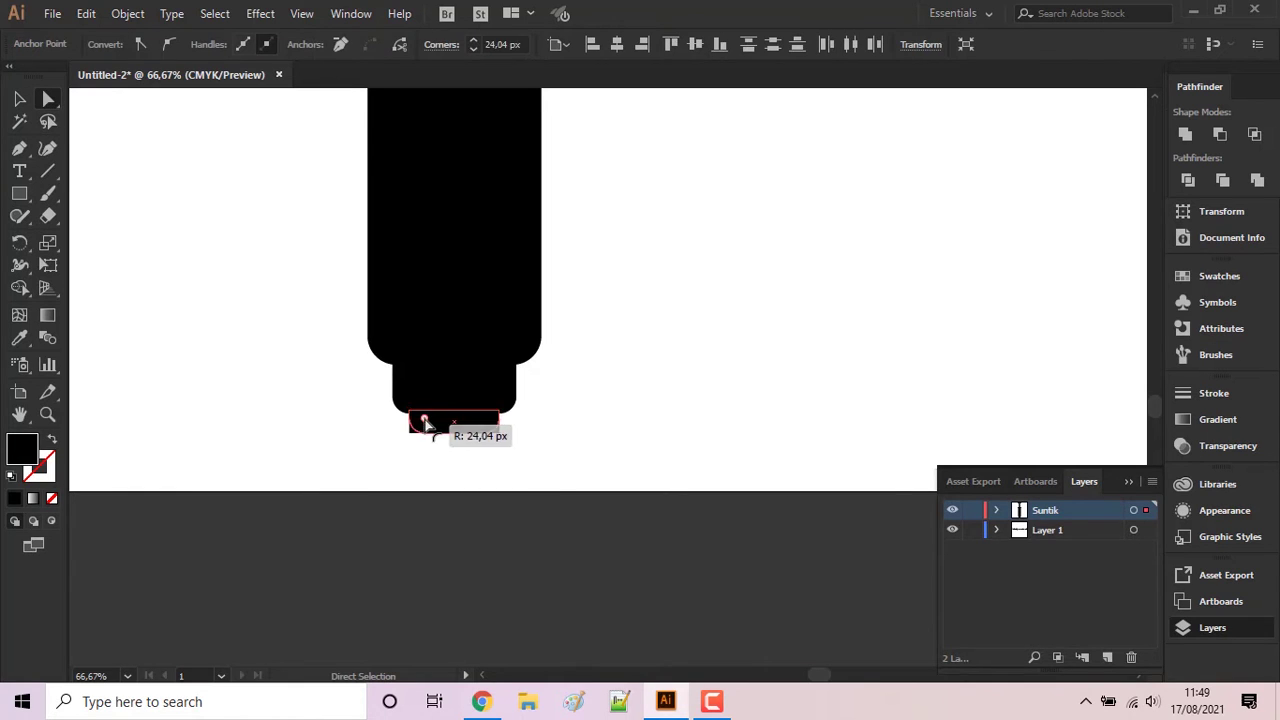
left_click(548, 472)
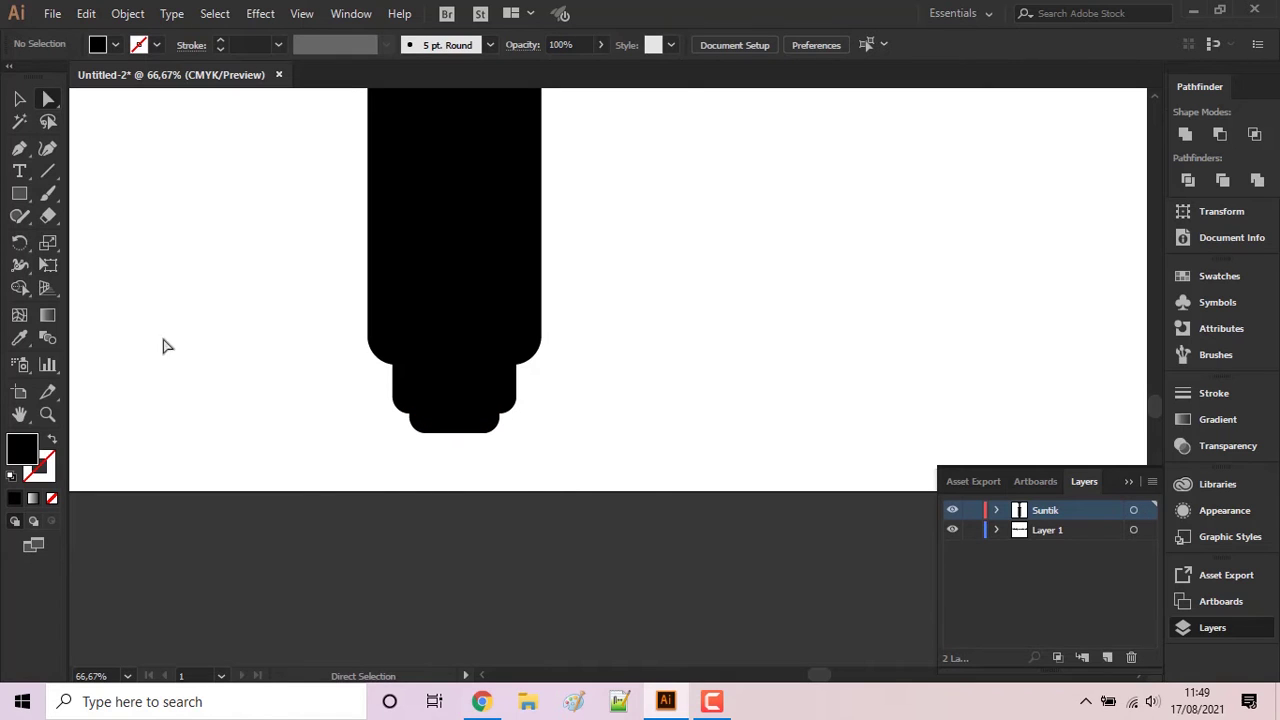
left_click(19, 193)
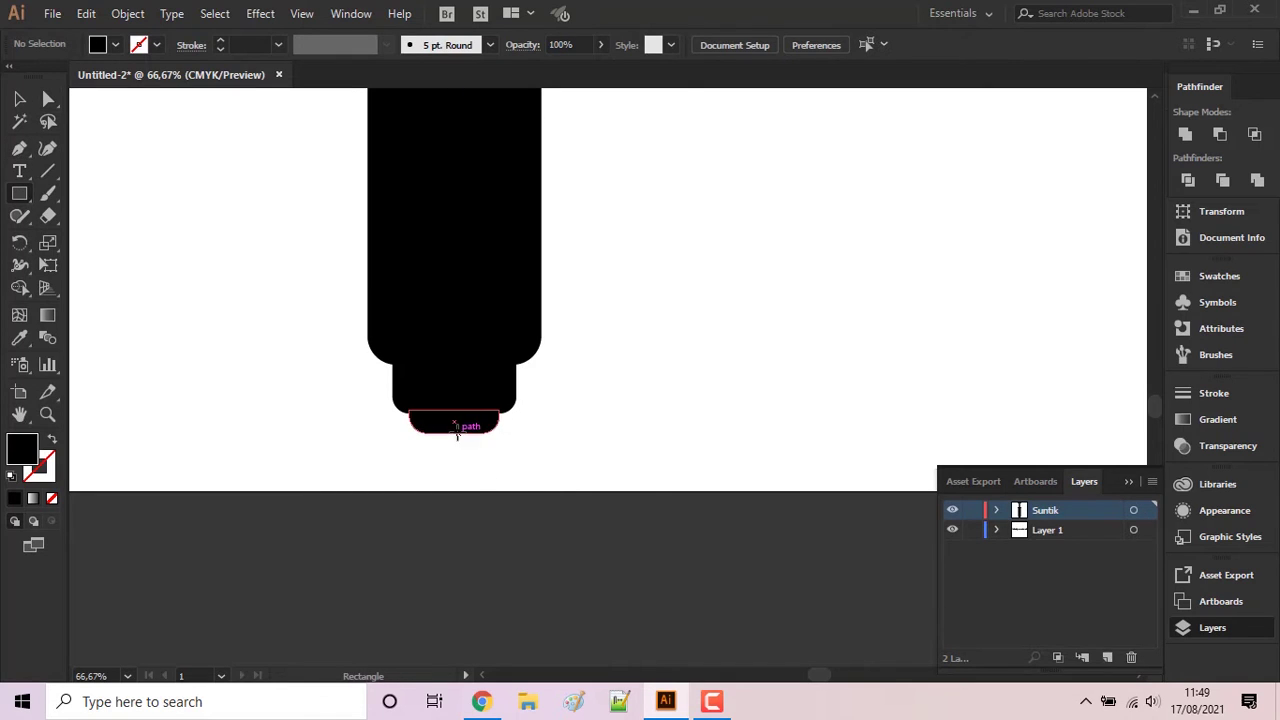
- Draw a thin tall black needle rectangle down from the tip
left_click_drag(453, 432, 457, 585)
scroll(529, 483, "down", 3)
left_click(48, 99)
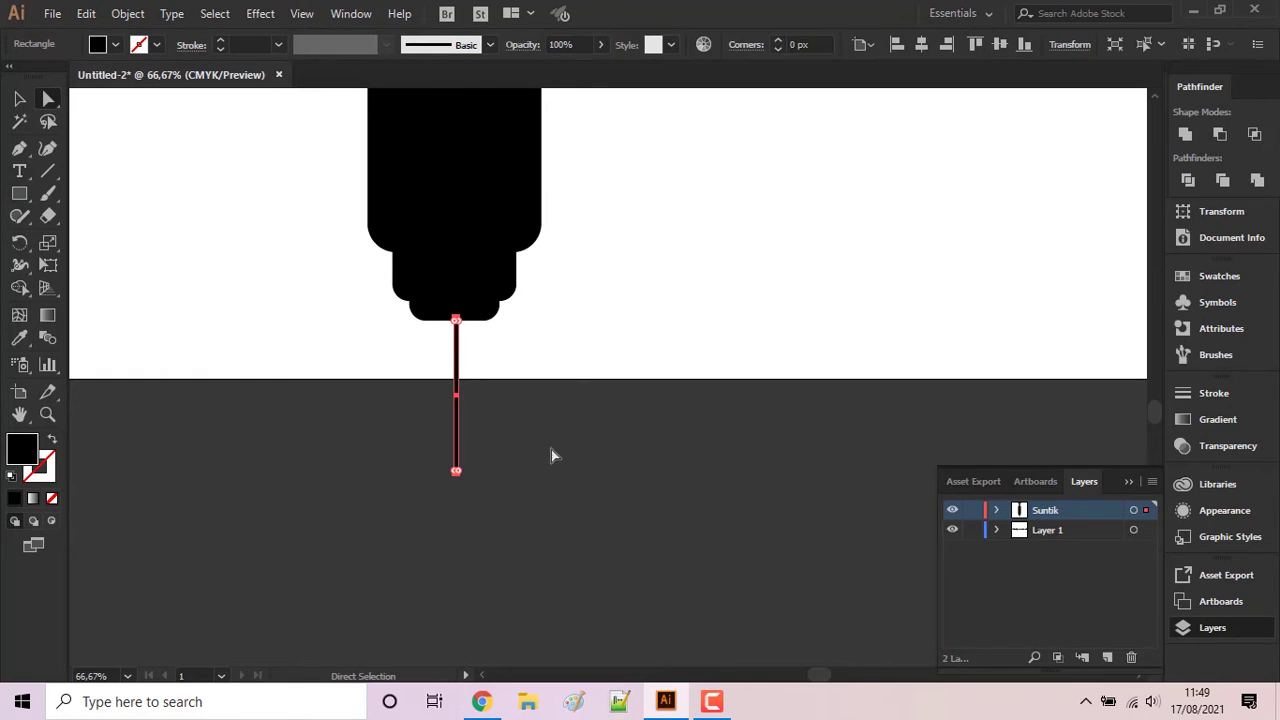
left_click(563, 358)
left_click(456, 436)
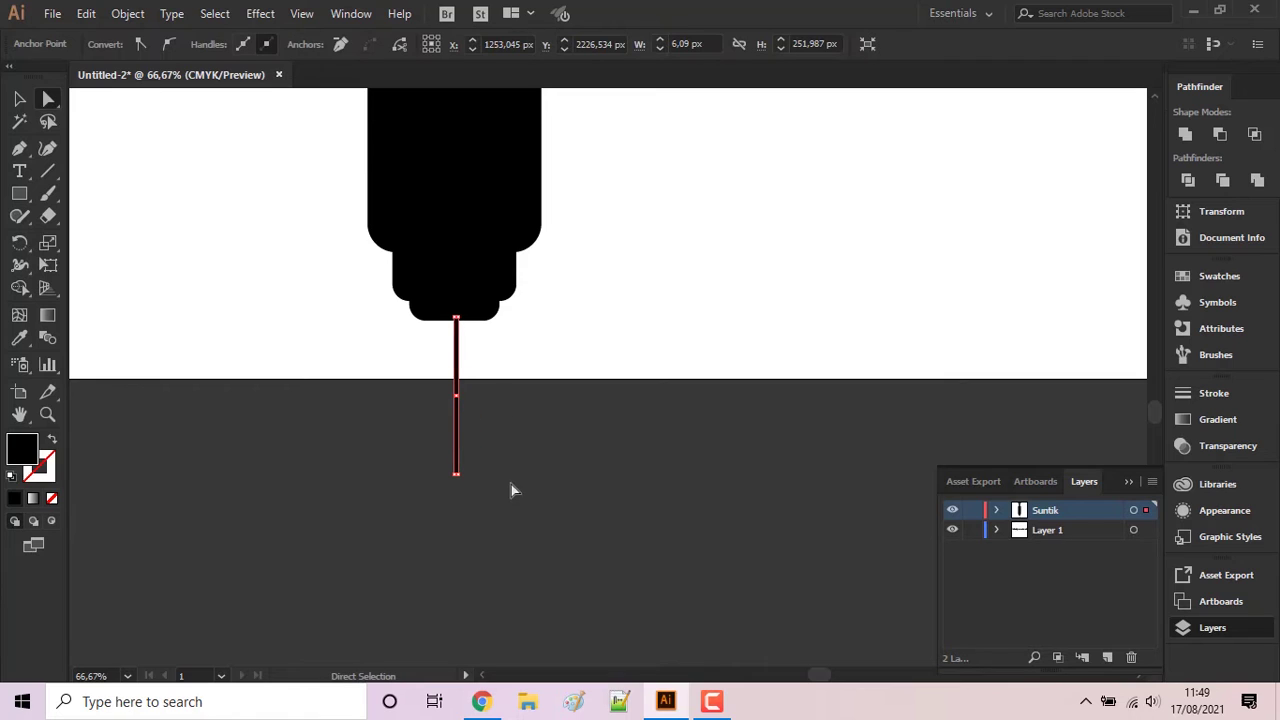
scroll(471, 506, "up", 1)
scroll(471, 506, "up", 3)
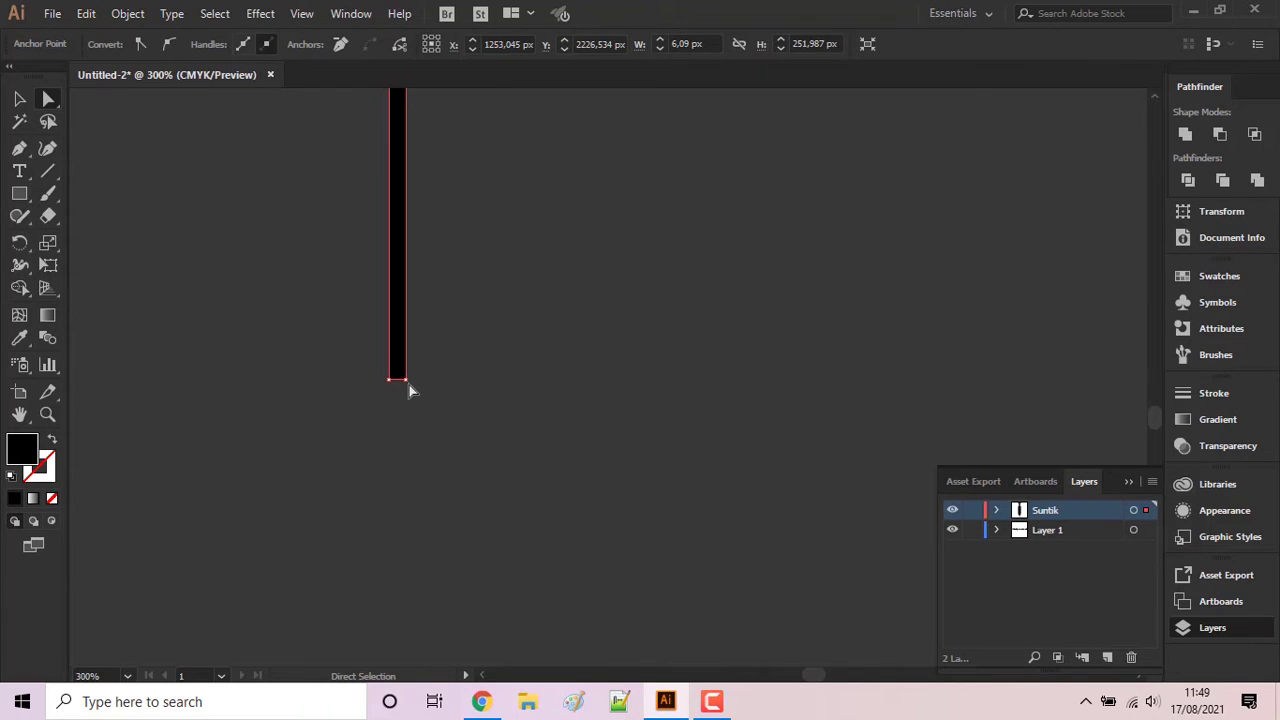
- Round the needle's bottom corners to about 3.05 px
left_click_drag(423, 405, 375, 363)
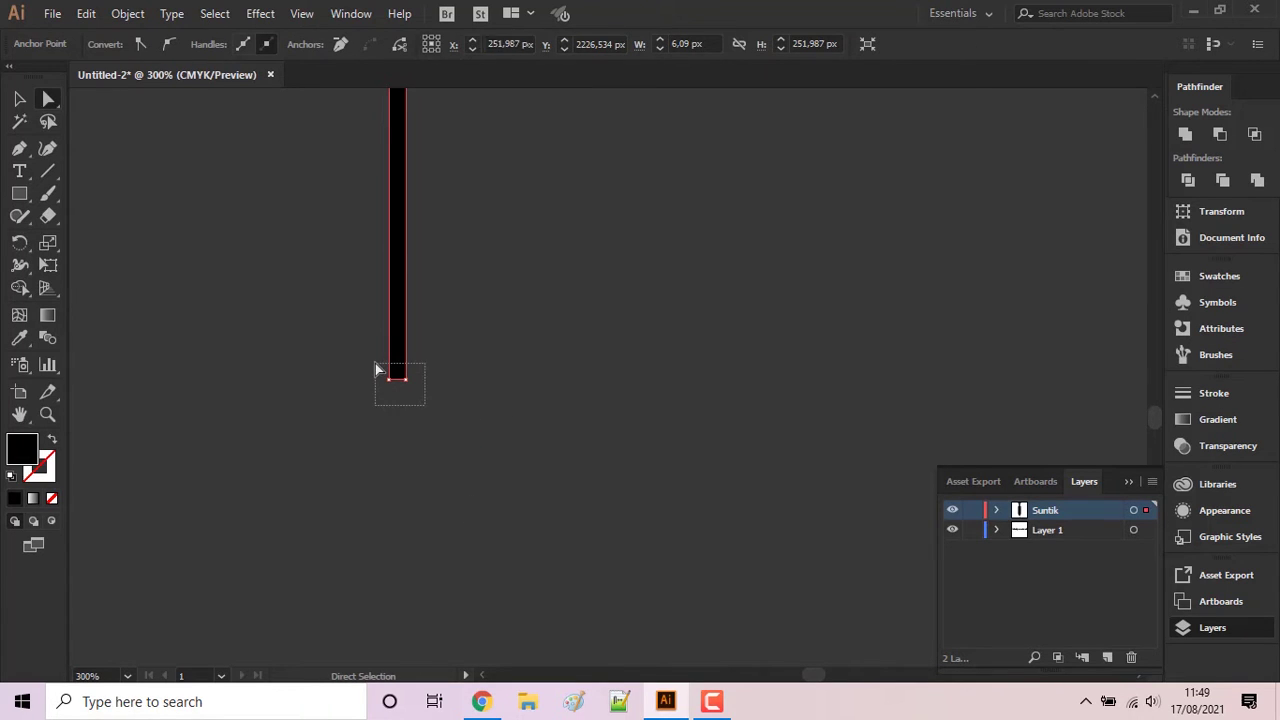
left_click(22, 268)
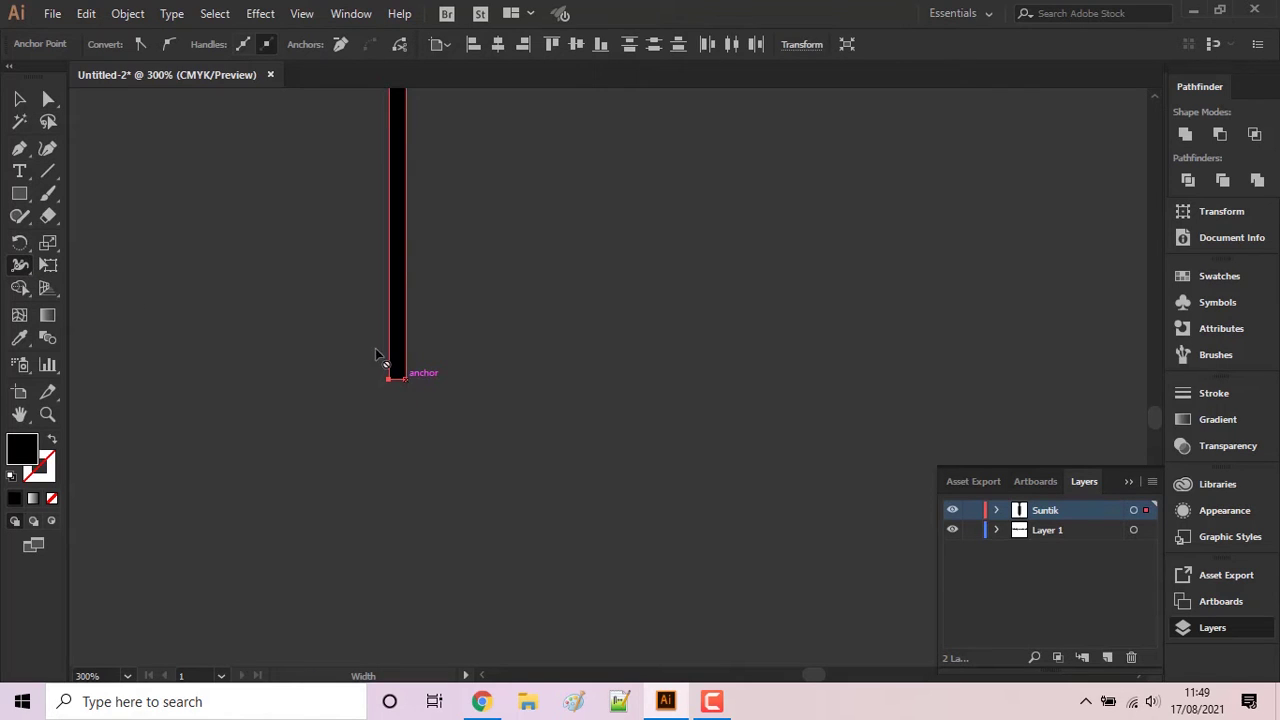
left_click(48, 98)
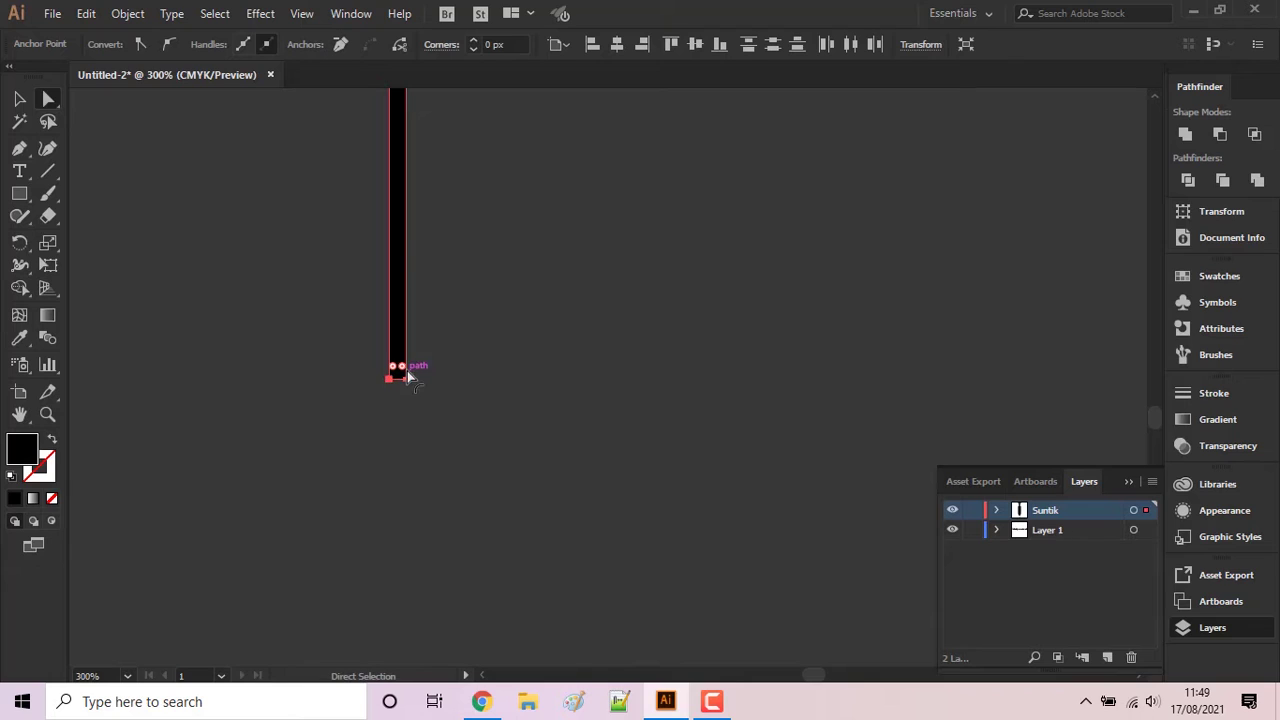
left_click_drag(399, 367, 397, 360)
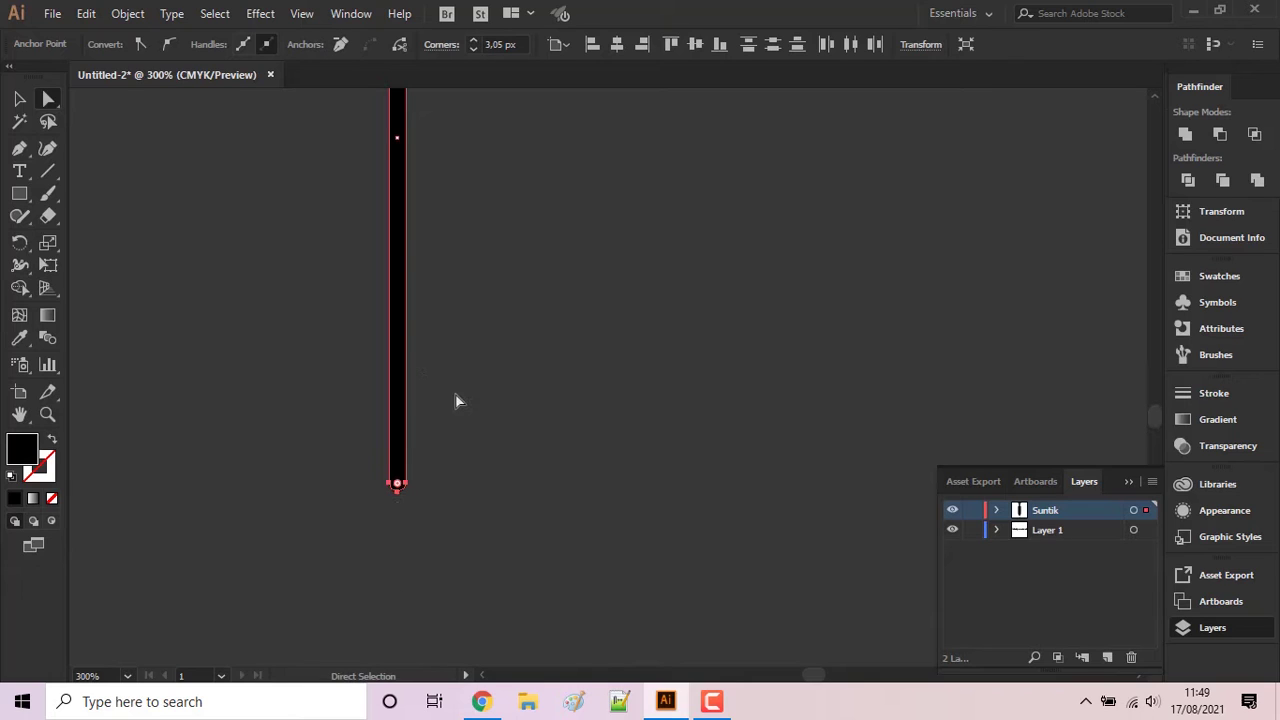
scroll(457, 400, "up", 3)
scroll(457, 400, "down", 3)
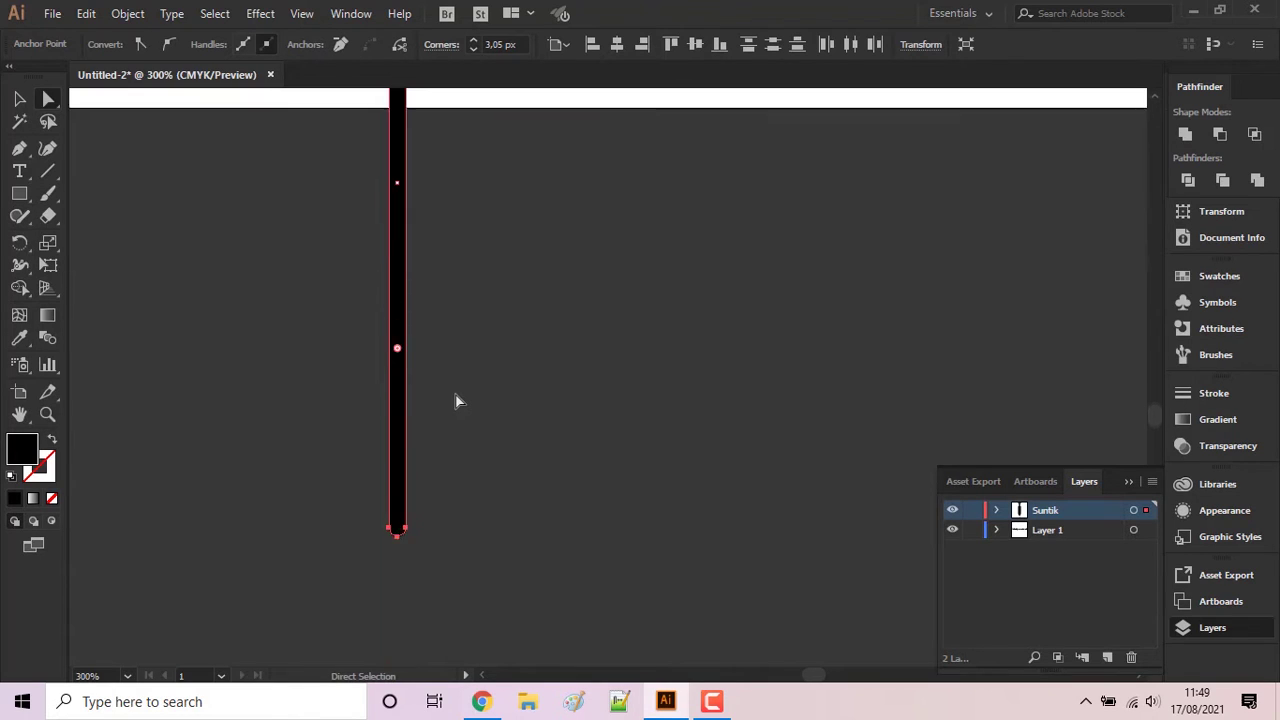
scroll(457, 400, "down", 2)
left_click(18, 98)
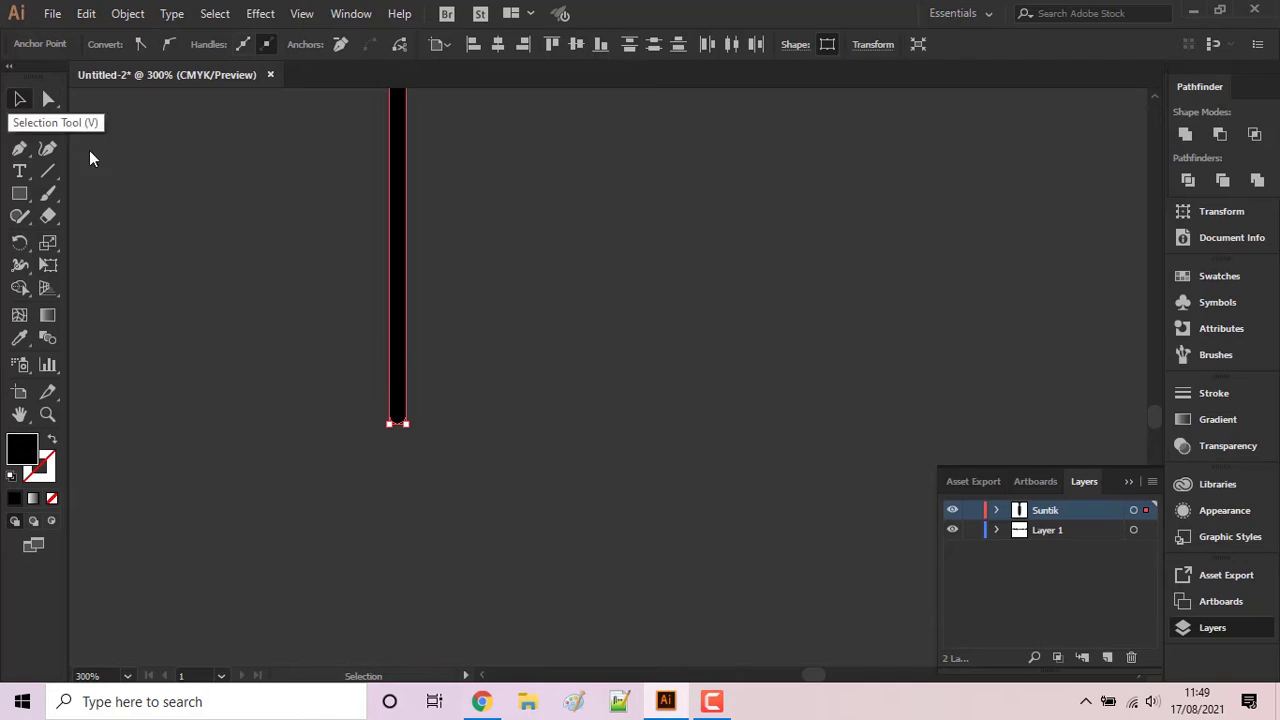
left_click(497, 392)
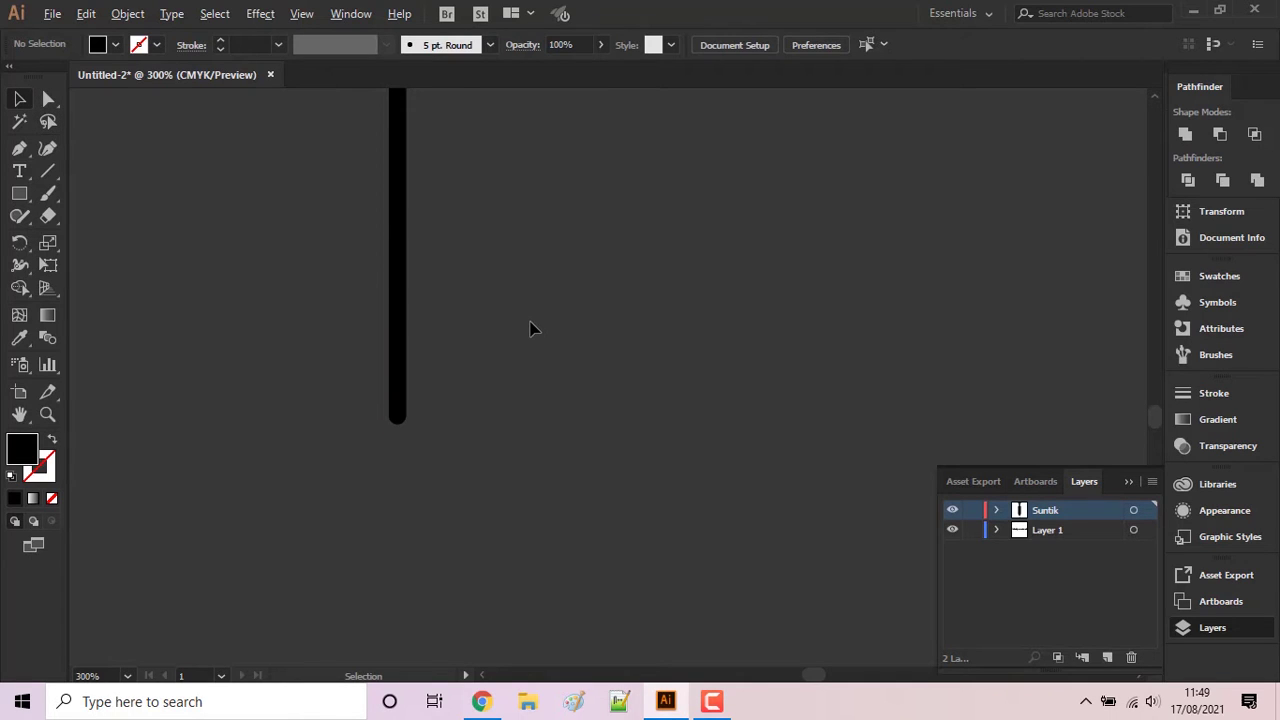
- Select all syringe parts and scale them down to roughly 67 × 336 px
scroll(530, 329, "down", 3)
scroll(592, 286, "down", 2)
scroll(660, 306, "down", 2)
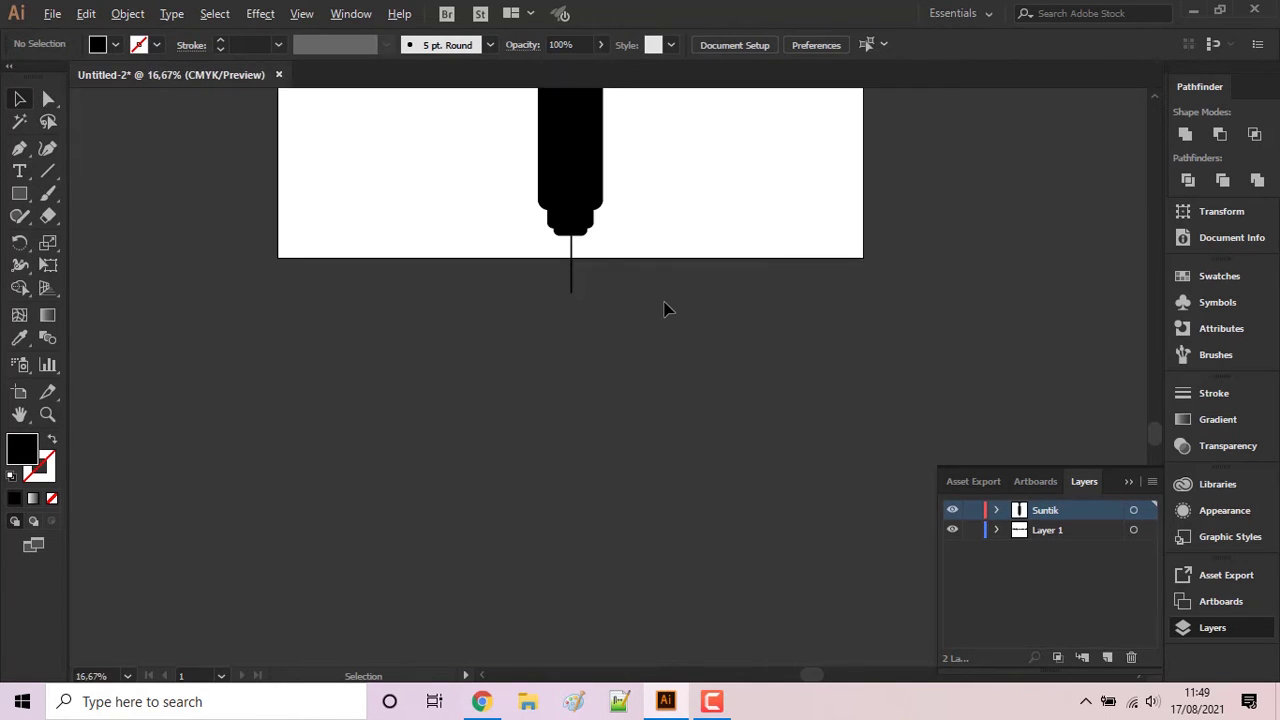
scroll(666, 308, "down", 1)
scroll(675, 320, "up", 3)
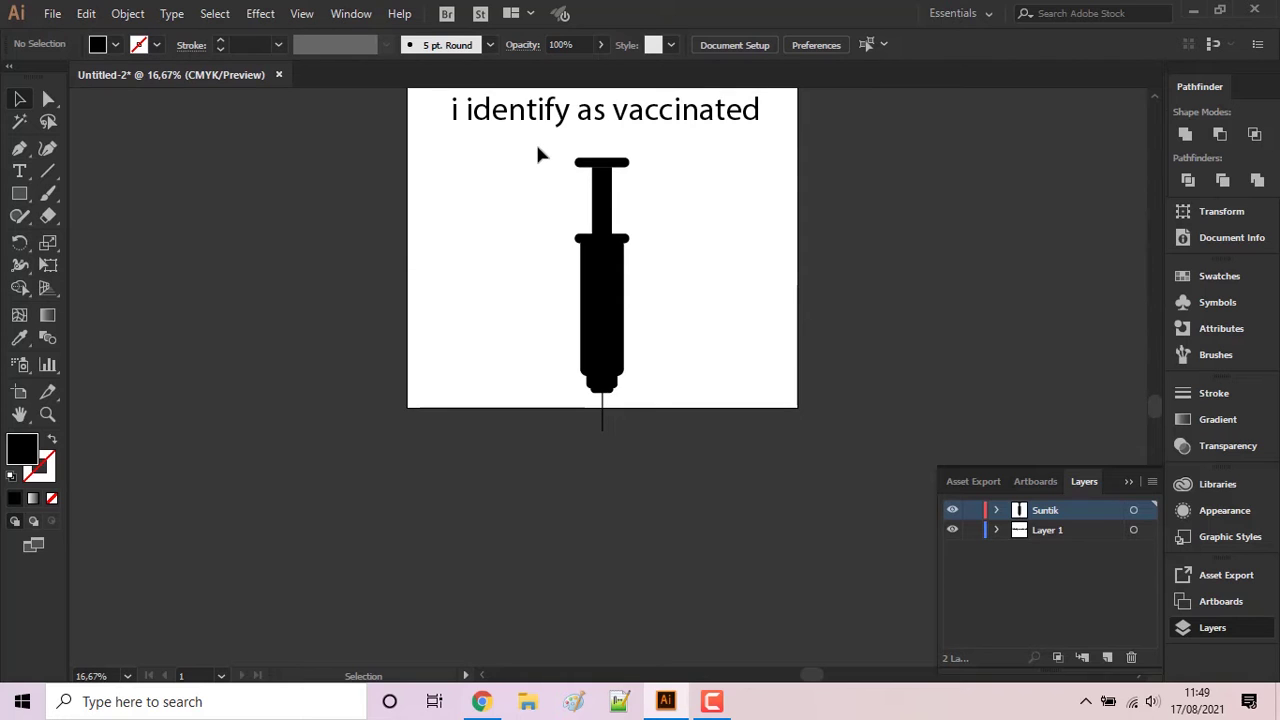
left_click_drag(538, 148, 708, 446)
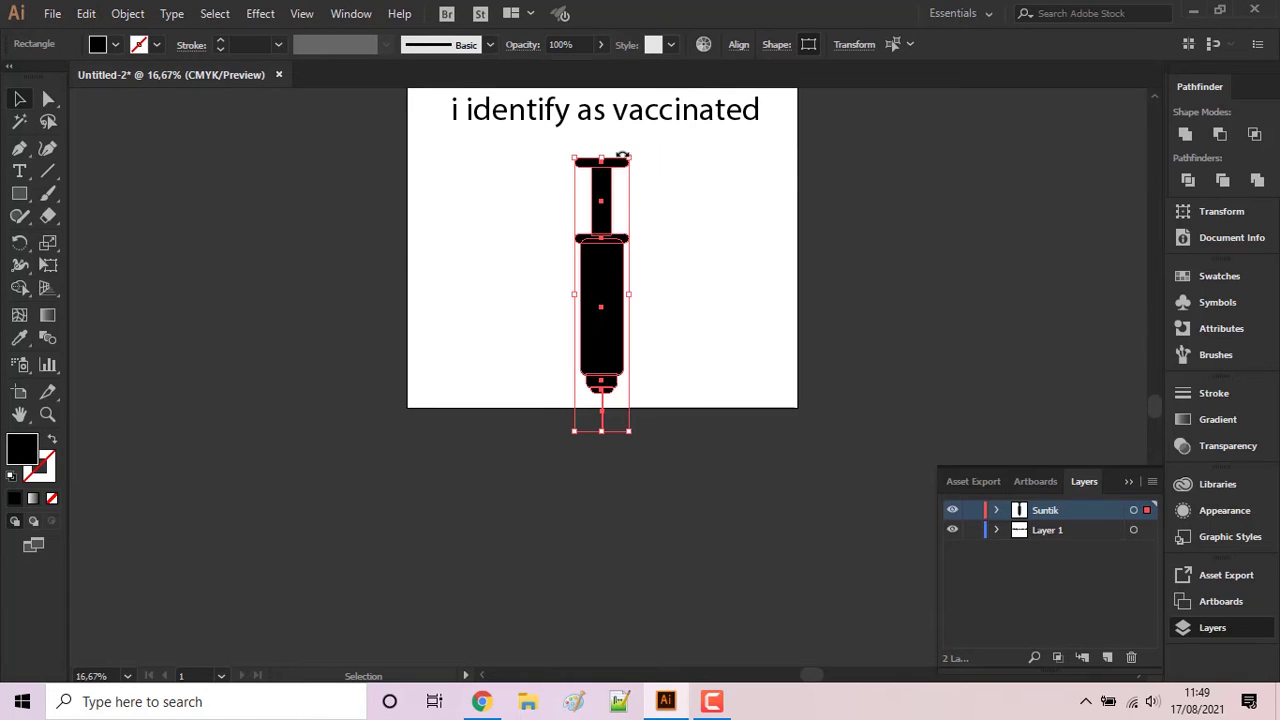
left_click_drag(622, 157, 620, 190)
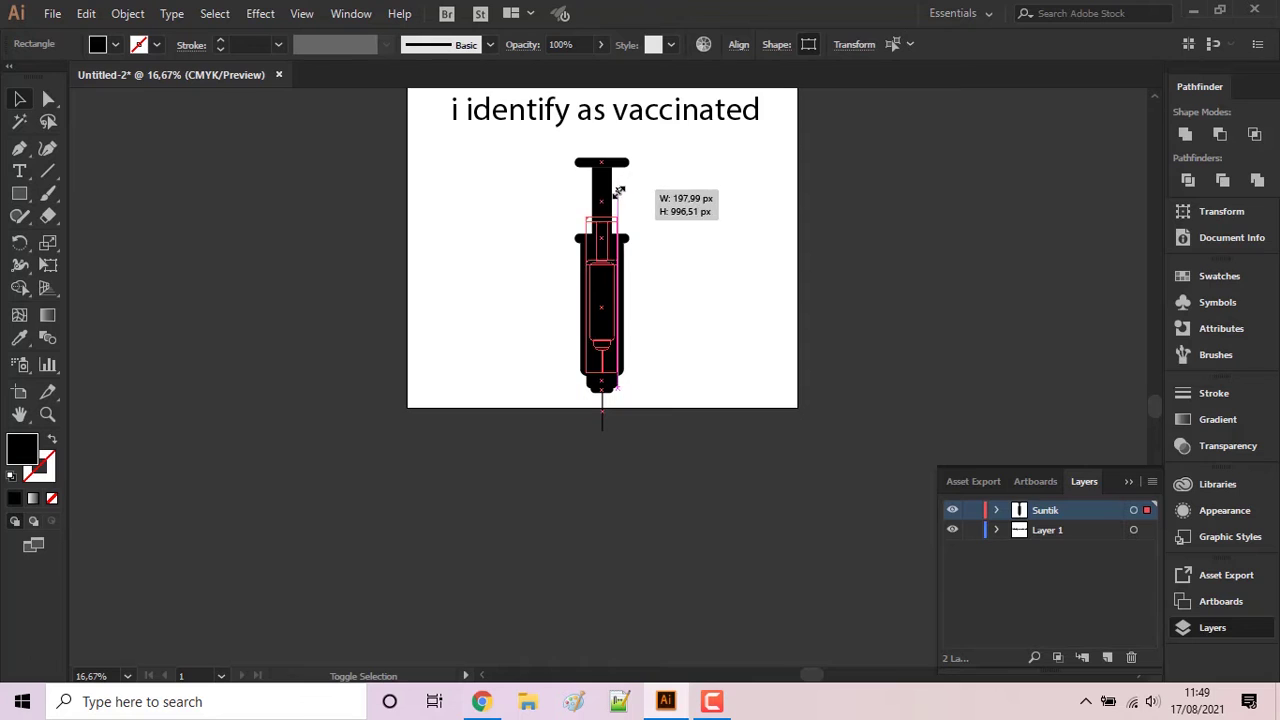
left_click_drag(620, 190, 605, 213)
key("ctrl+equal")
key("ctrl+equal")
key("ctrl+equal")
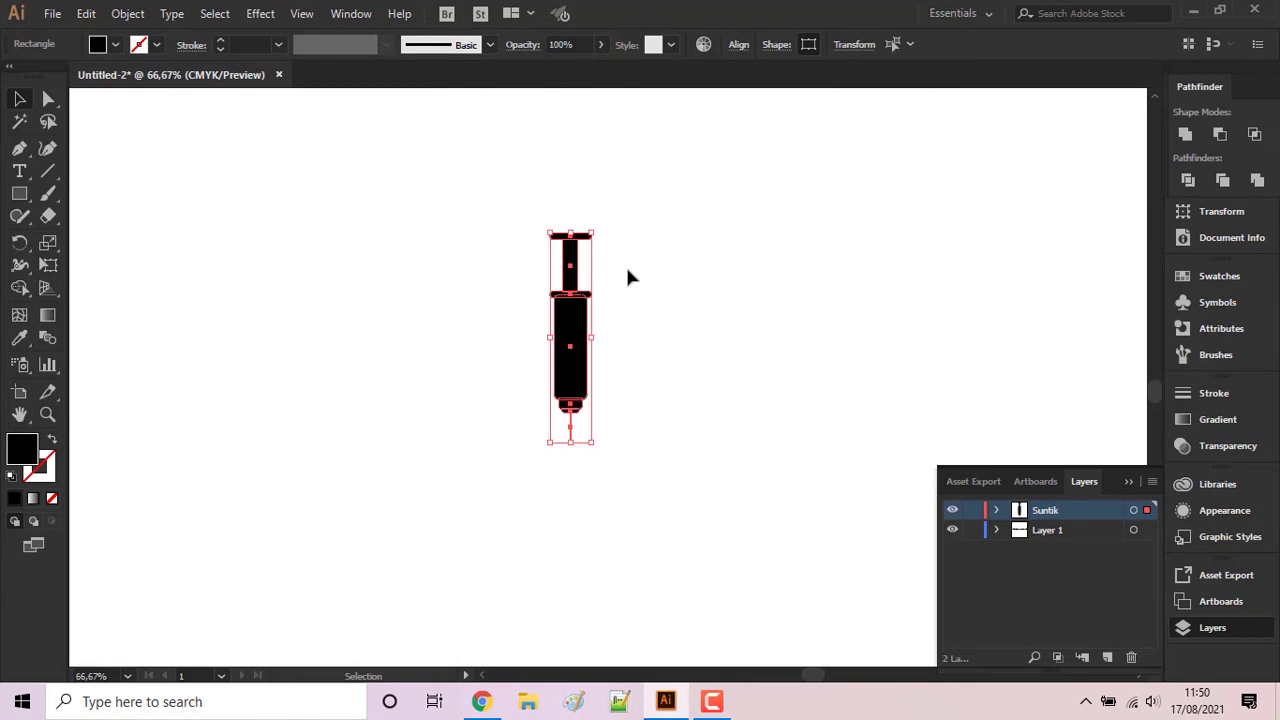
- Move the shrunken syringe up just beneath the 'i identify as vaccinated' heading
scroll(630, 275, "up", 1)
scroll(630, 275, "up", 3)
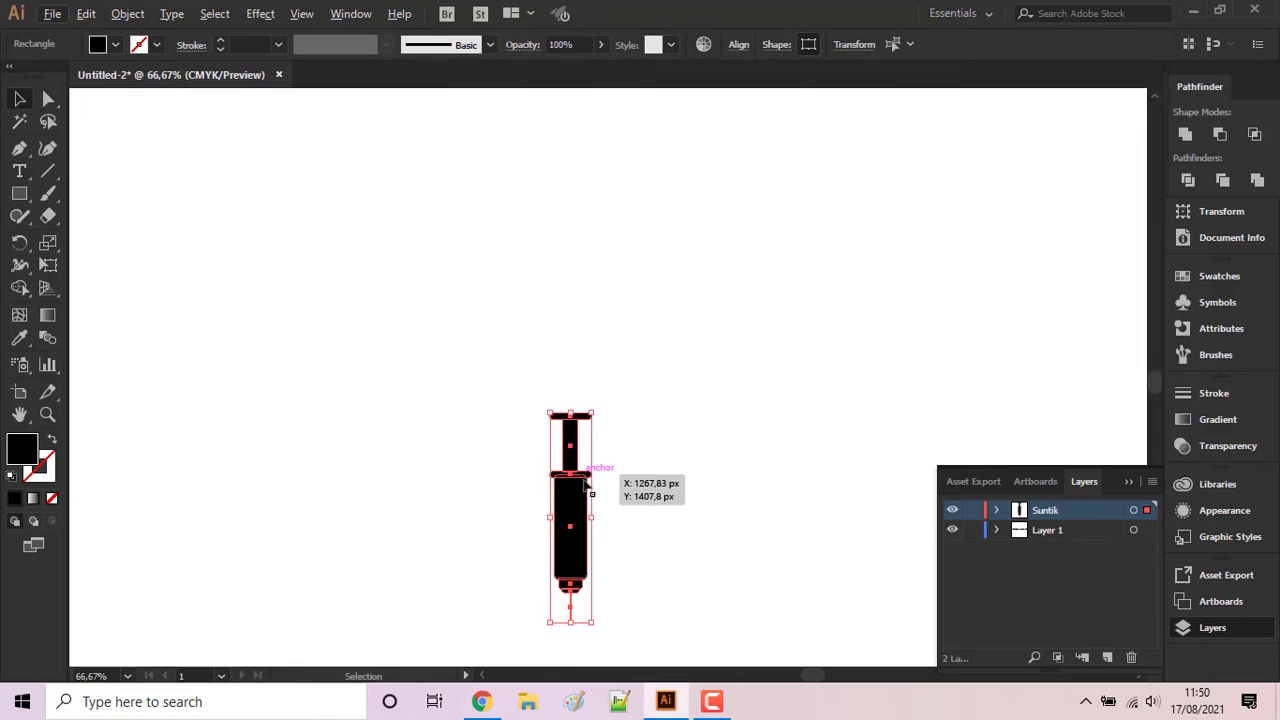
scroll(631, 428, "down", 1)
scroll(631, 428, "down", 2)
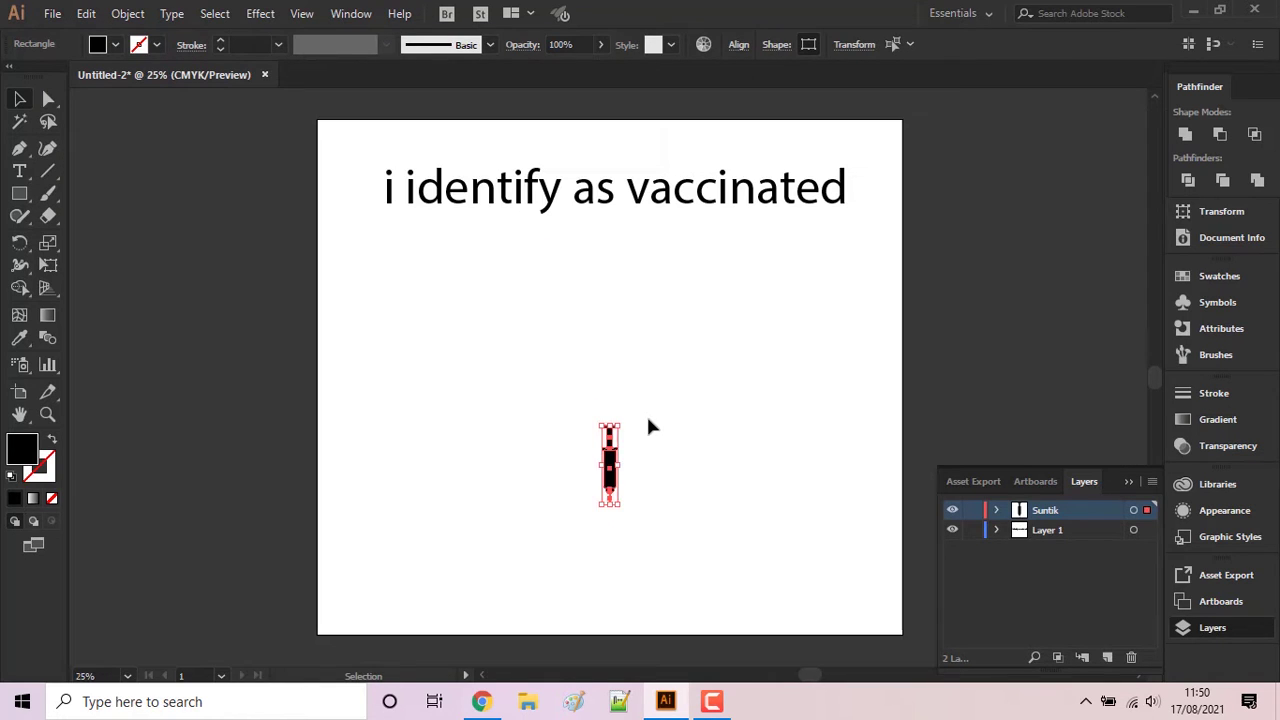
left_click_drag(614, 448, 617, 291)
scroll(633, 297, "up", 1)
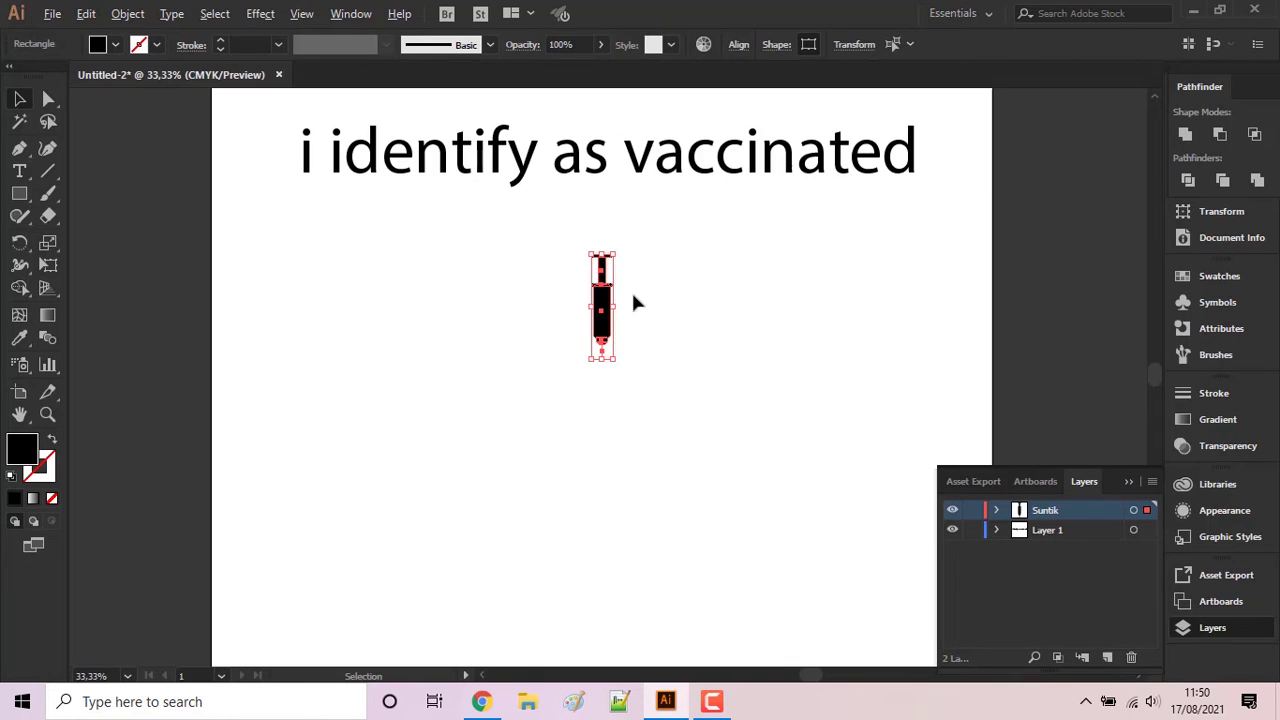
scroll(632, 297, "up", 2)
scroll(632, 297, "up", 1)
scroll(632, 297, "up", 1)
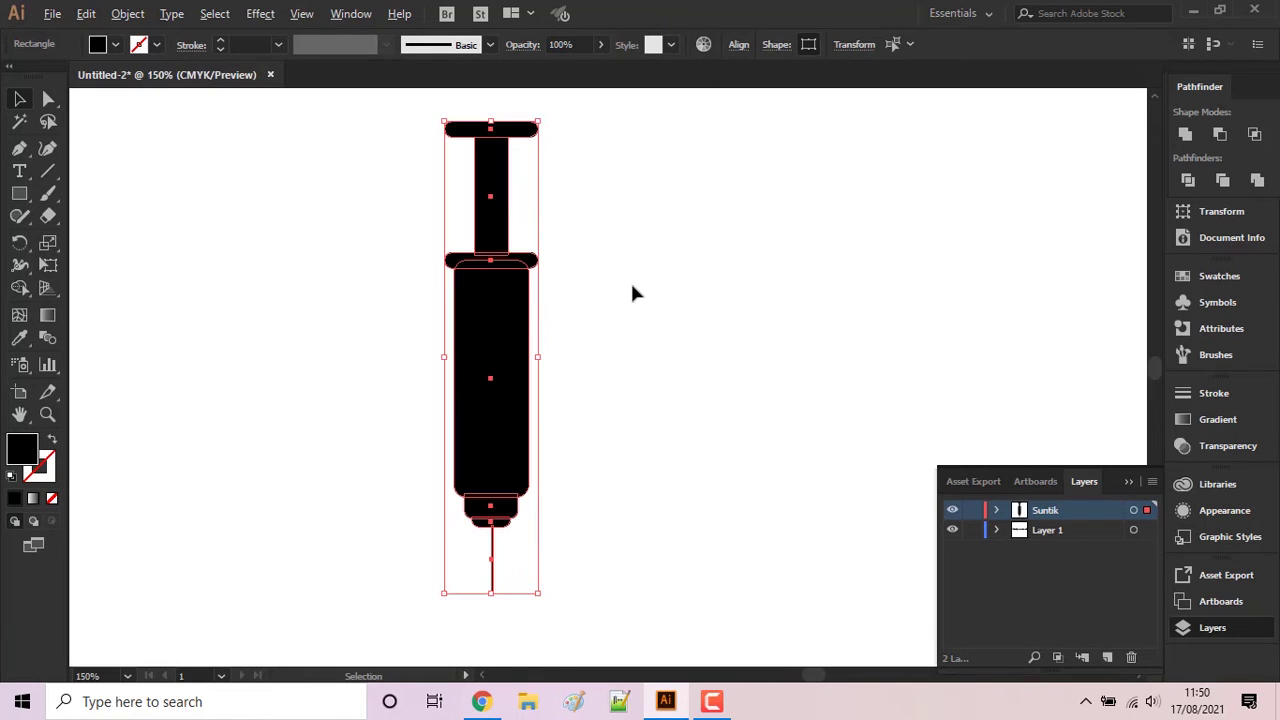
- Fill every syringe part bright cyan blue and switch to the Pen tool
left_click(116, 46)
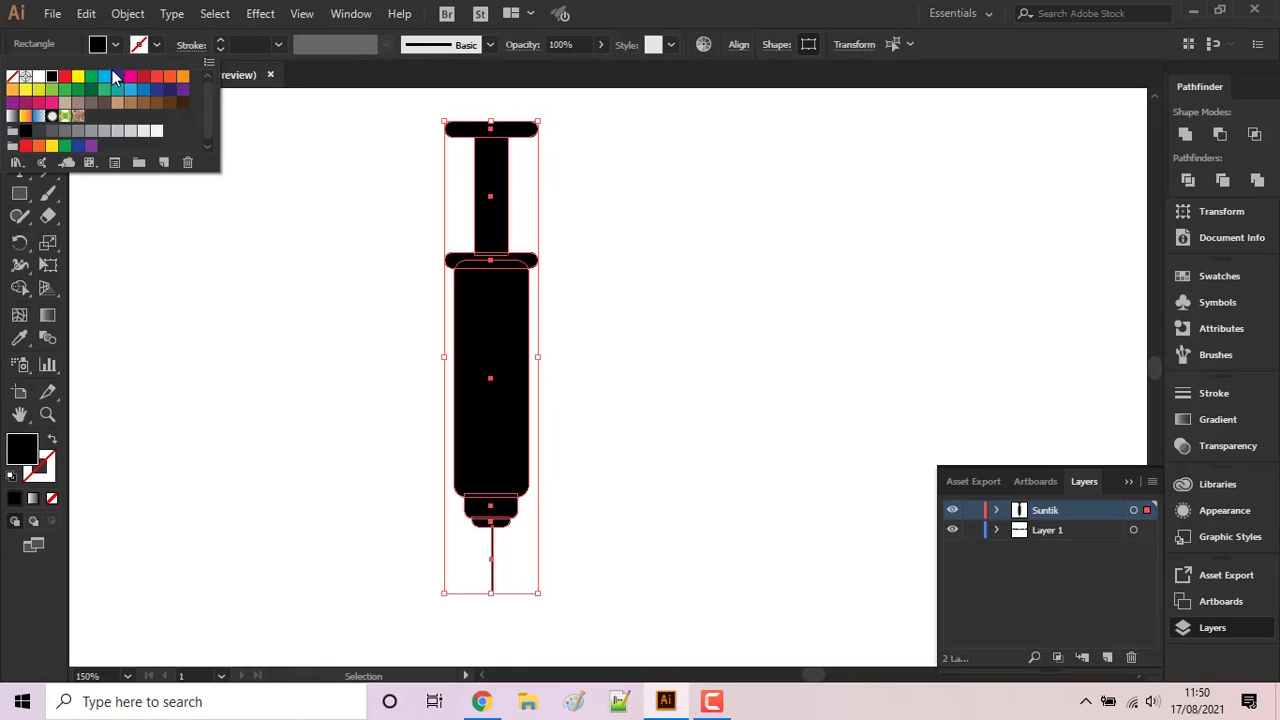
left_click(106, 78)
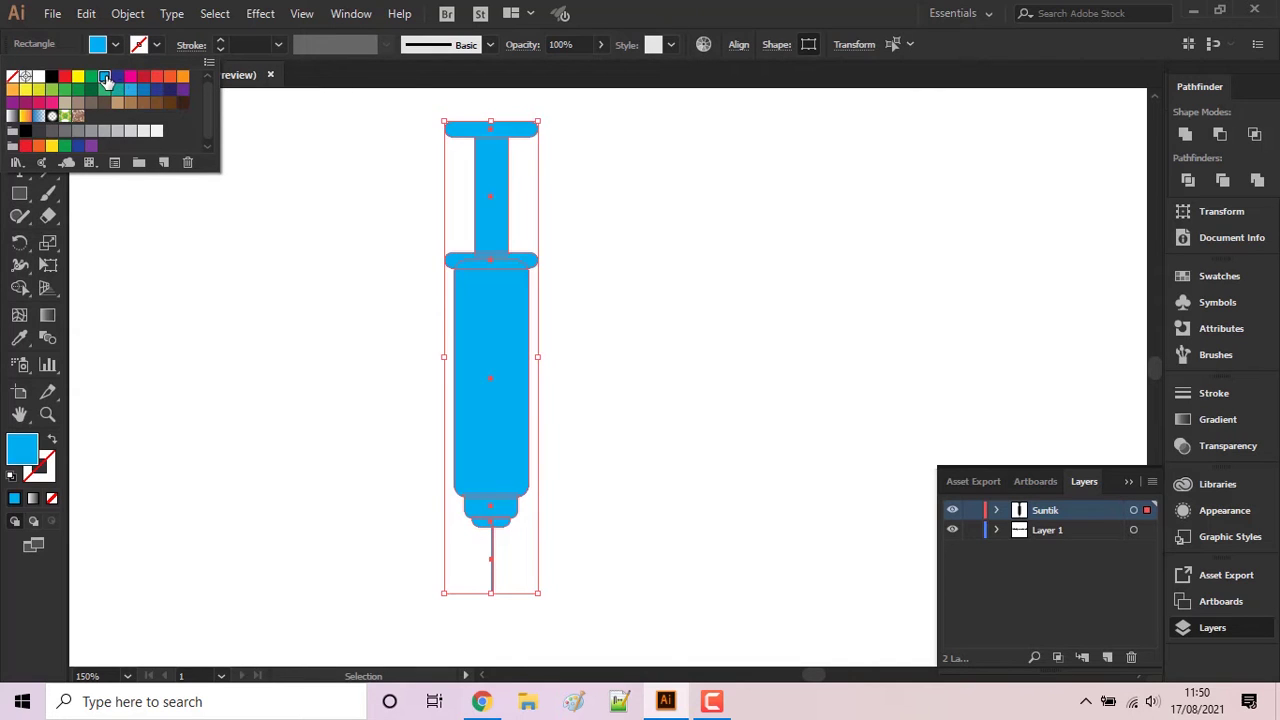
left_click(705, 287)
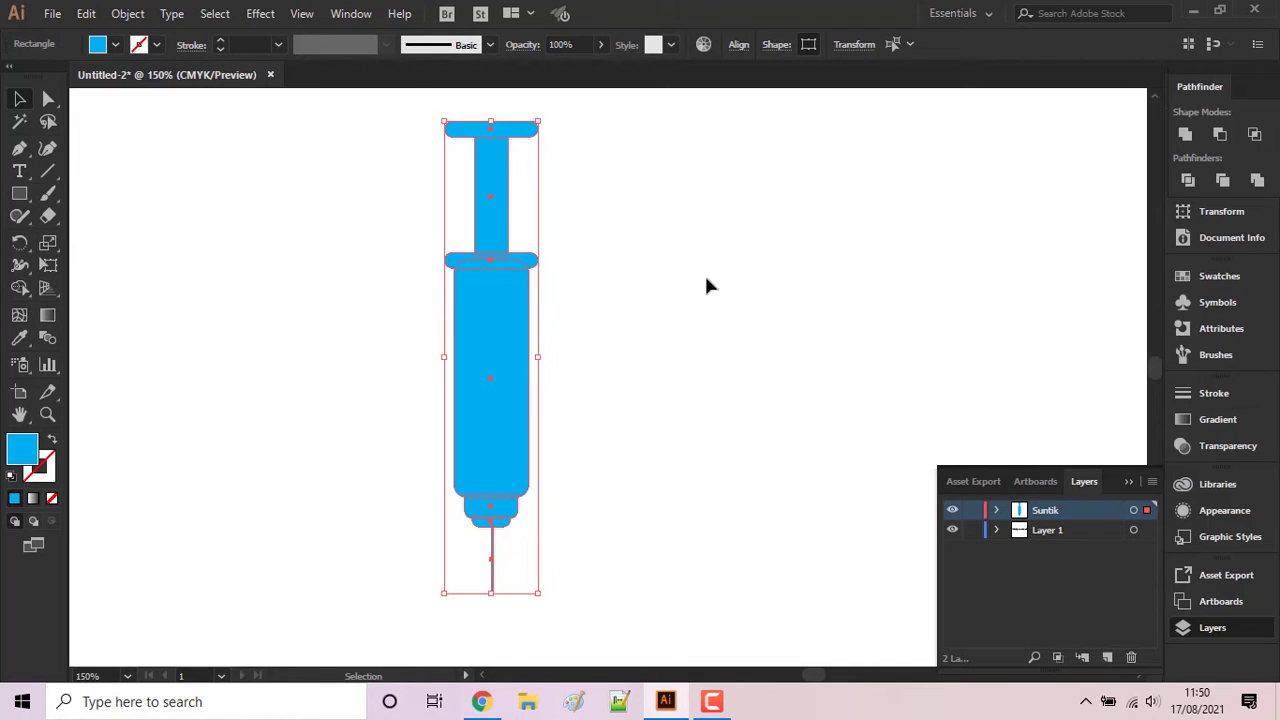
left_click(503, 135)
scroll(559, 180, "up", 1)
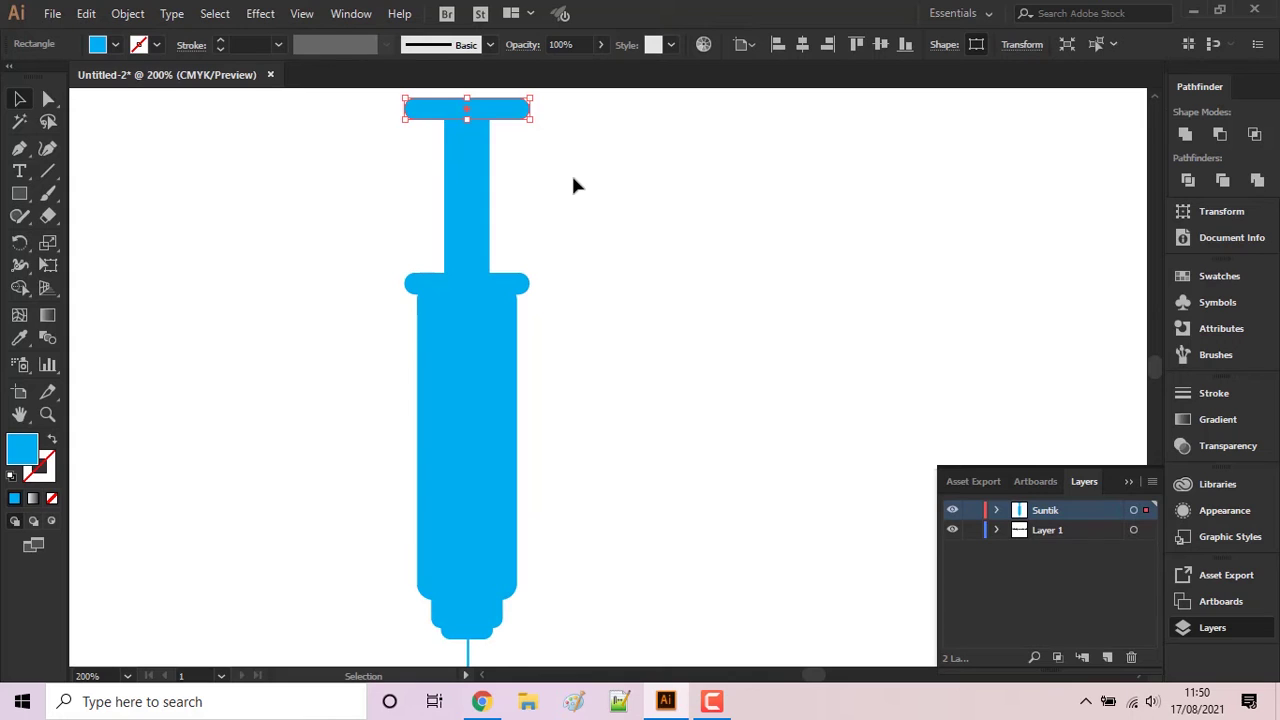
left_click(573, 184)
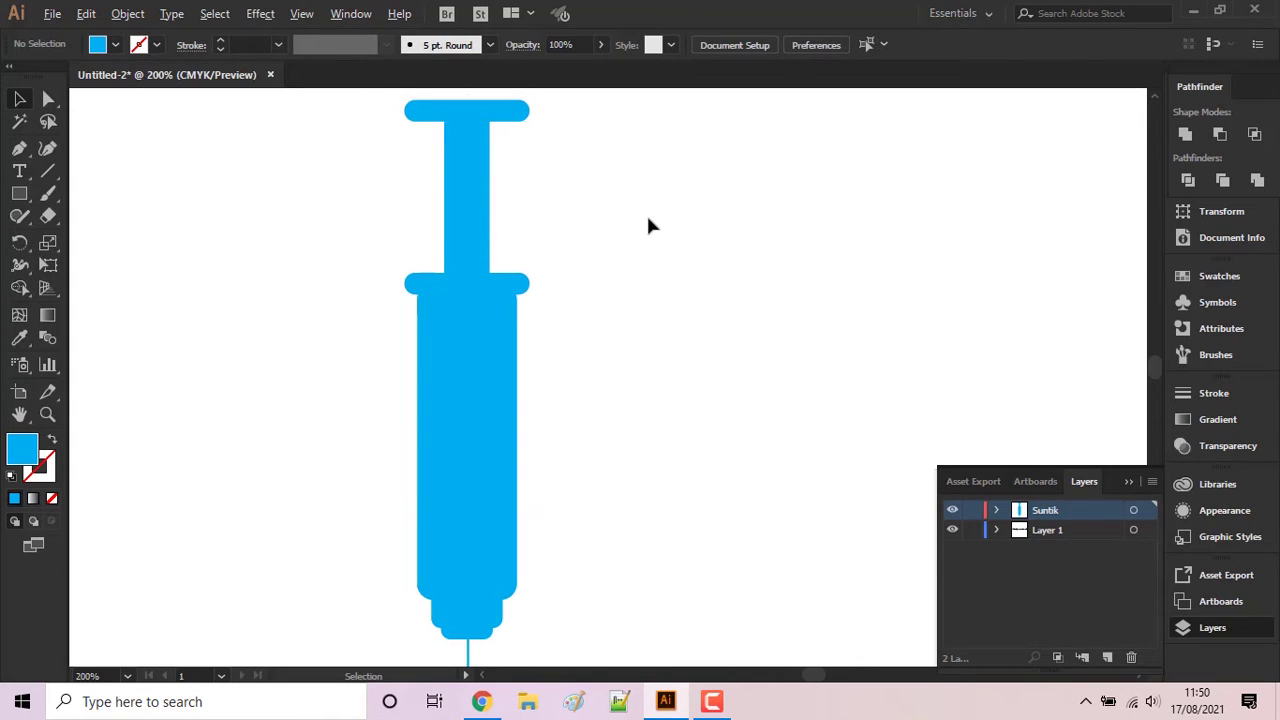
scroll(648, 224, "down", 1)
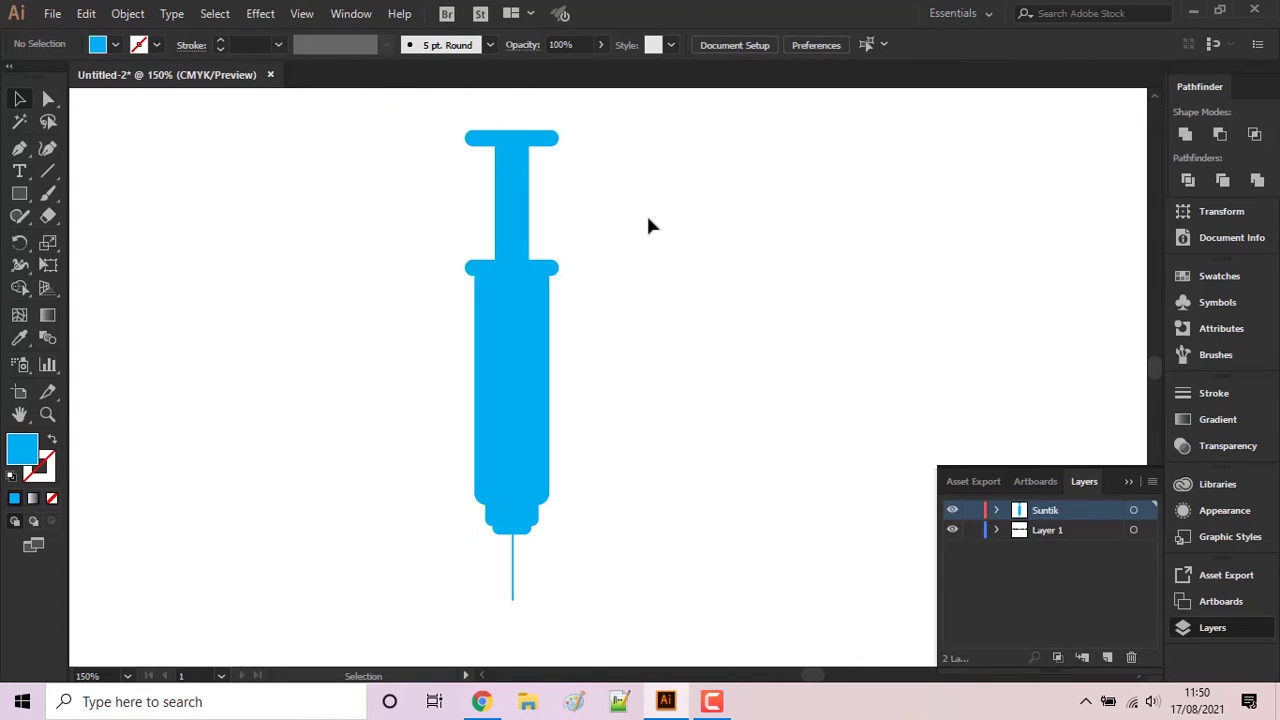
left_click(19, 148)
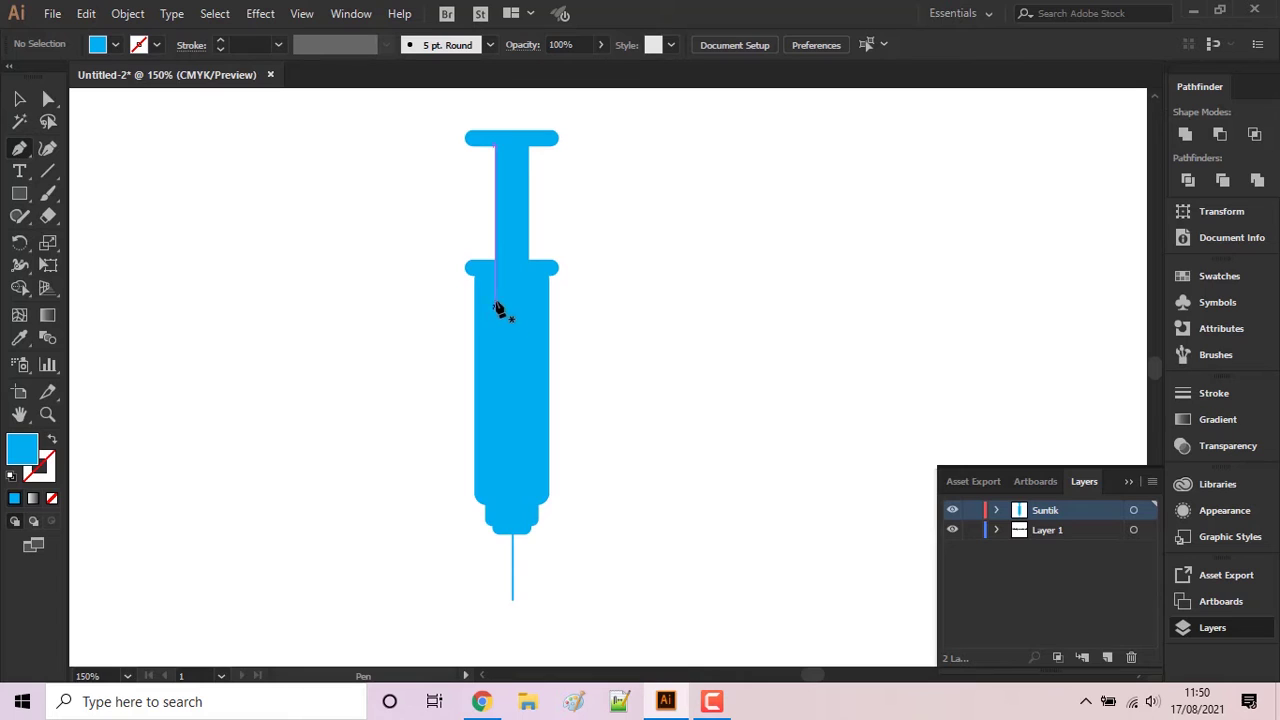
- Pen-draw a closed rectangle covering the lower half of the barrel
left_click(457, 385)
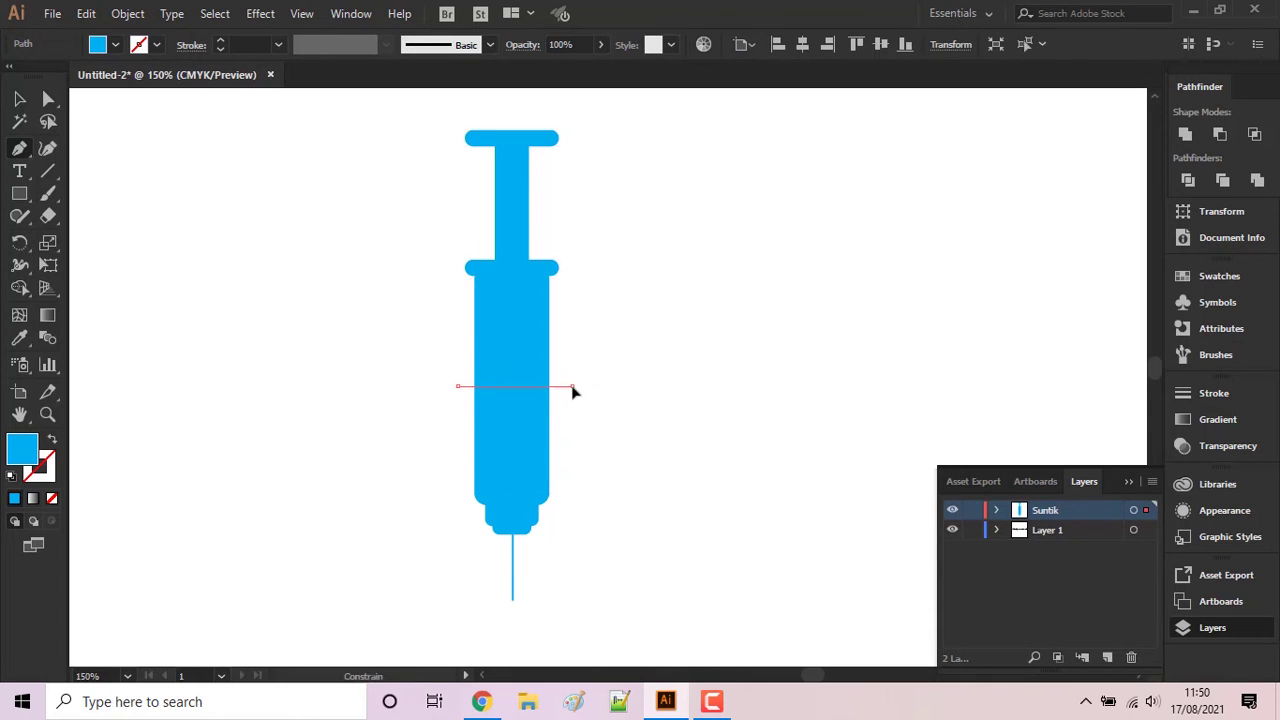
left_click(572, 386)
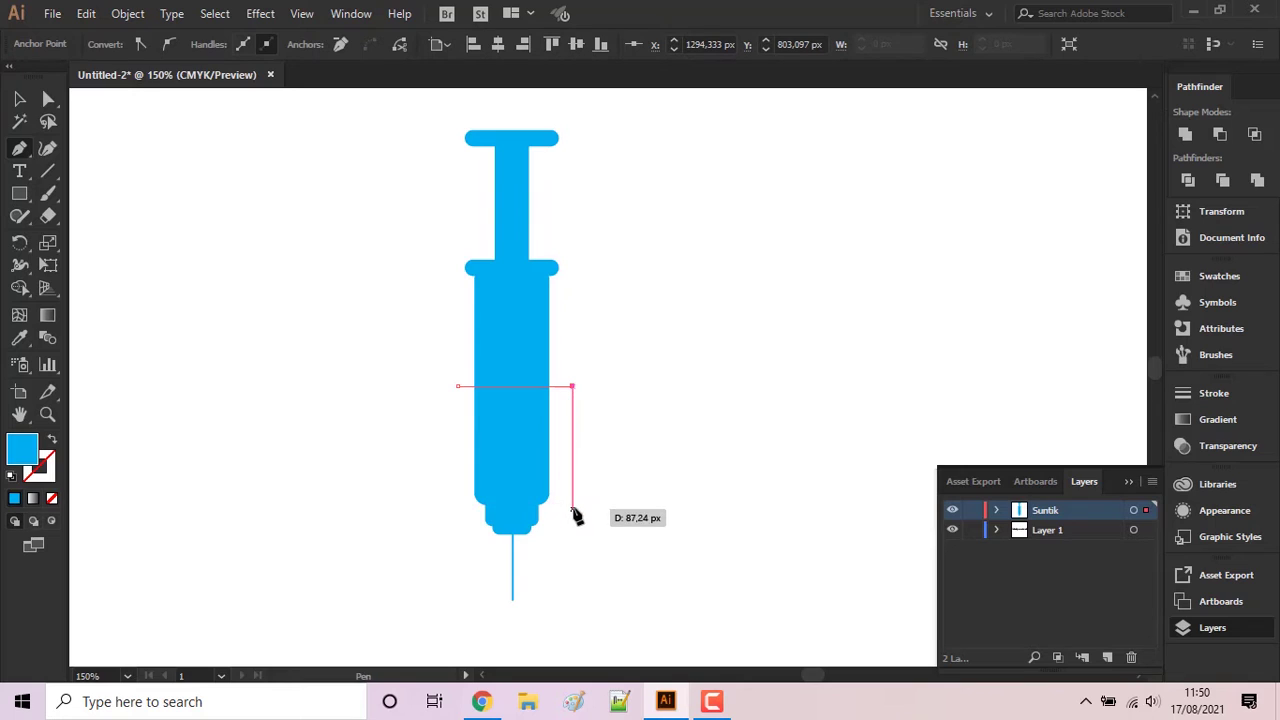
left_click(572, 505)
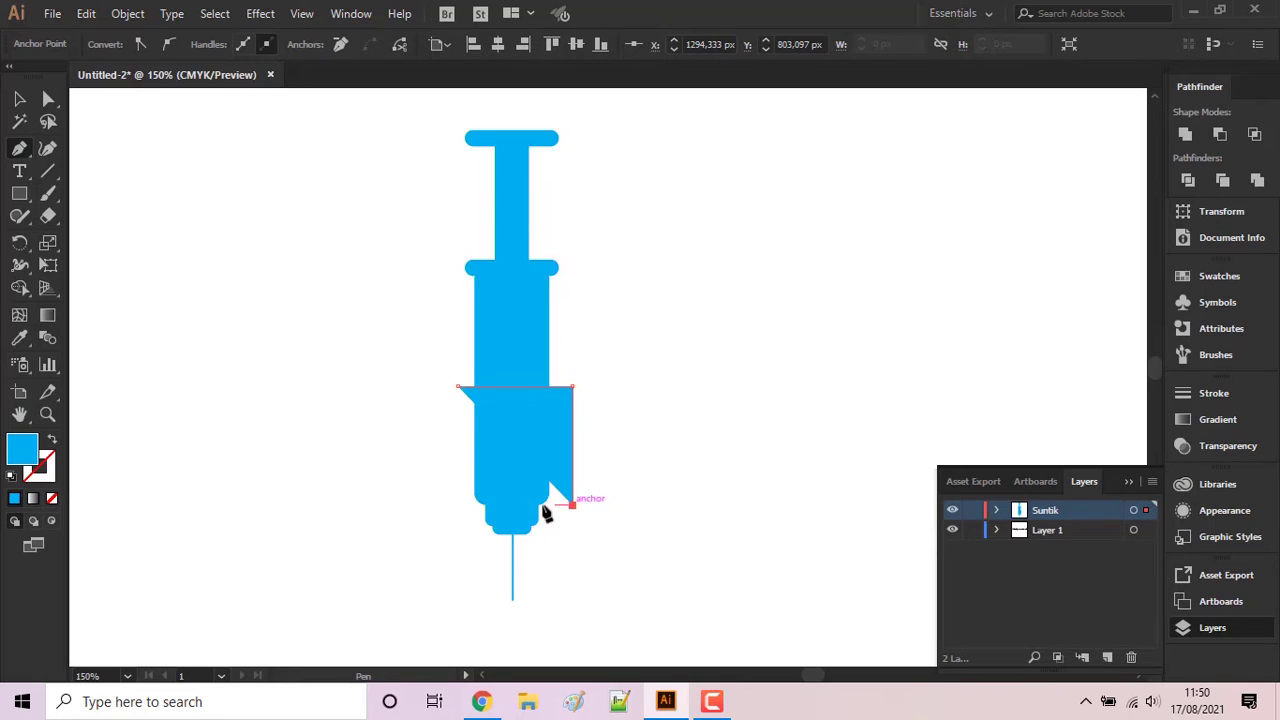
left_click(457, 505)
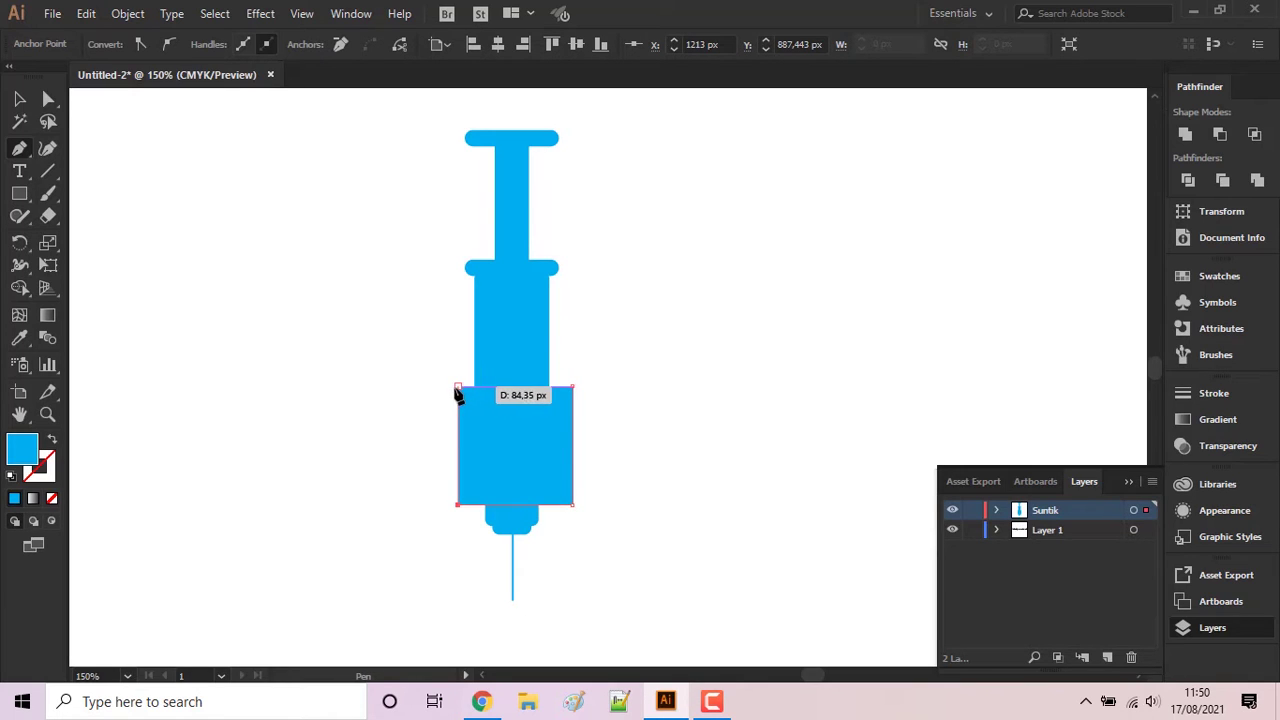
left_click(457, 388)
left_click(20, 98)
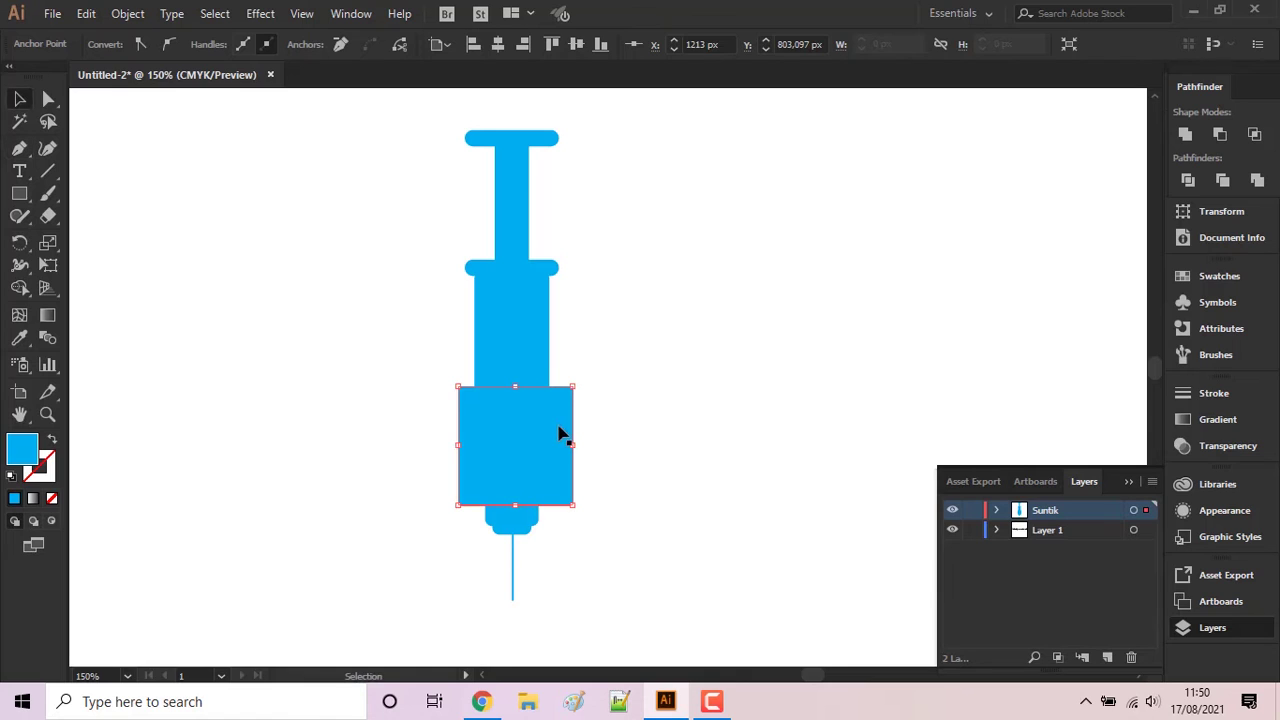
- Fill the rectangle yellow at 32% opacity and select it with the barrel
left_click(78, 77)
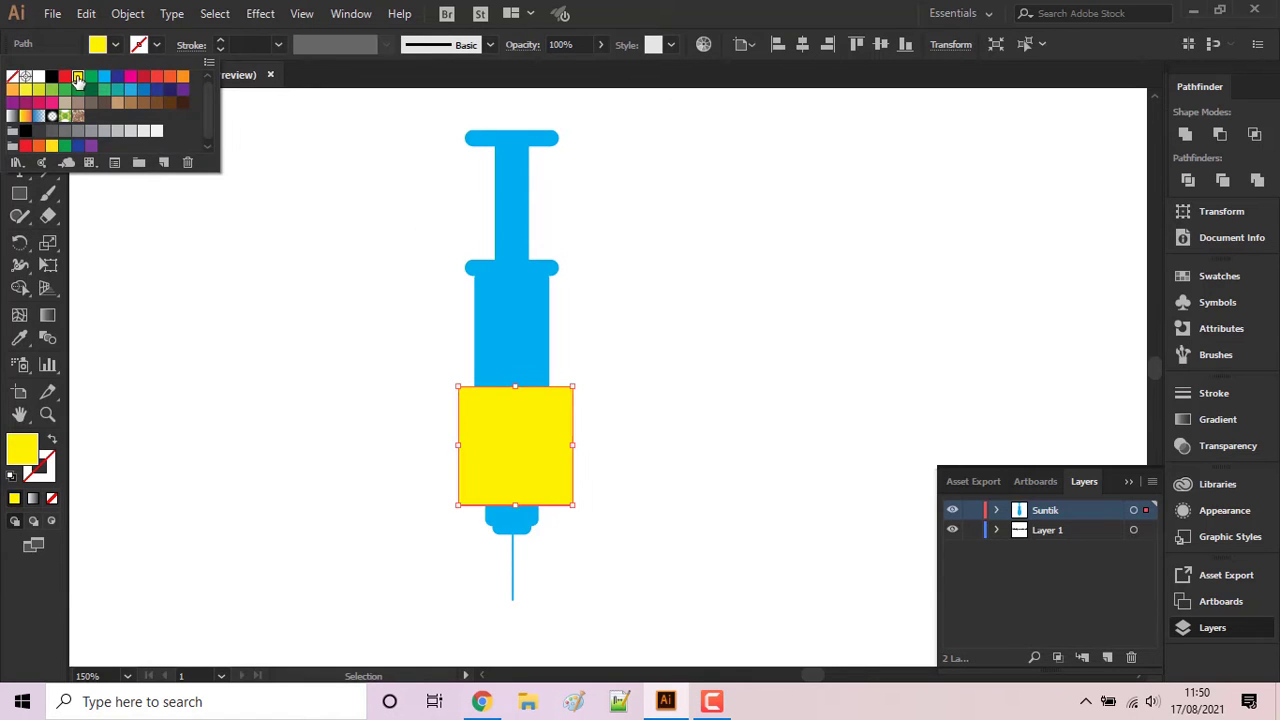
left_click(601, 44)
left_click_drag(600, 68, 549, 68)
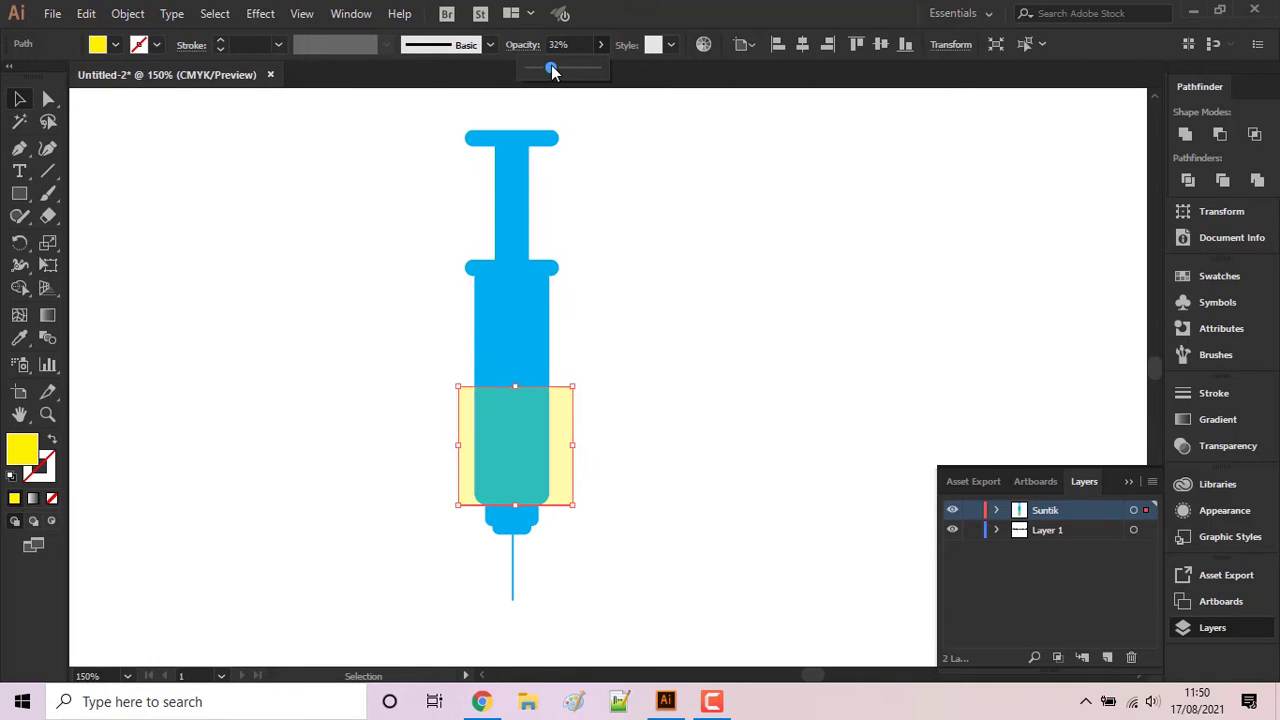
left_click(270, 270)
left_click_drag(334, 376, 645, 436)
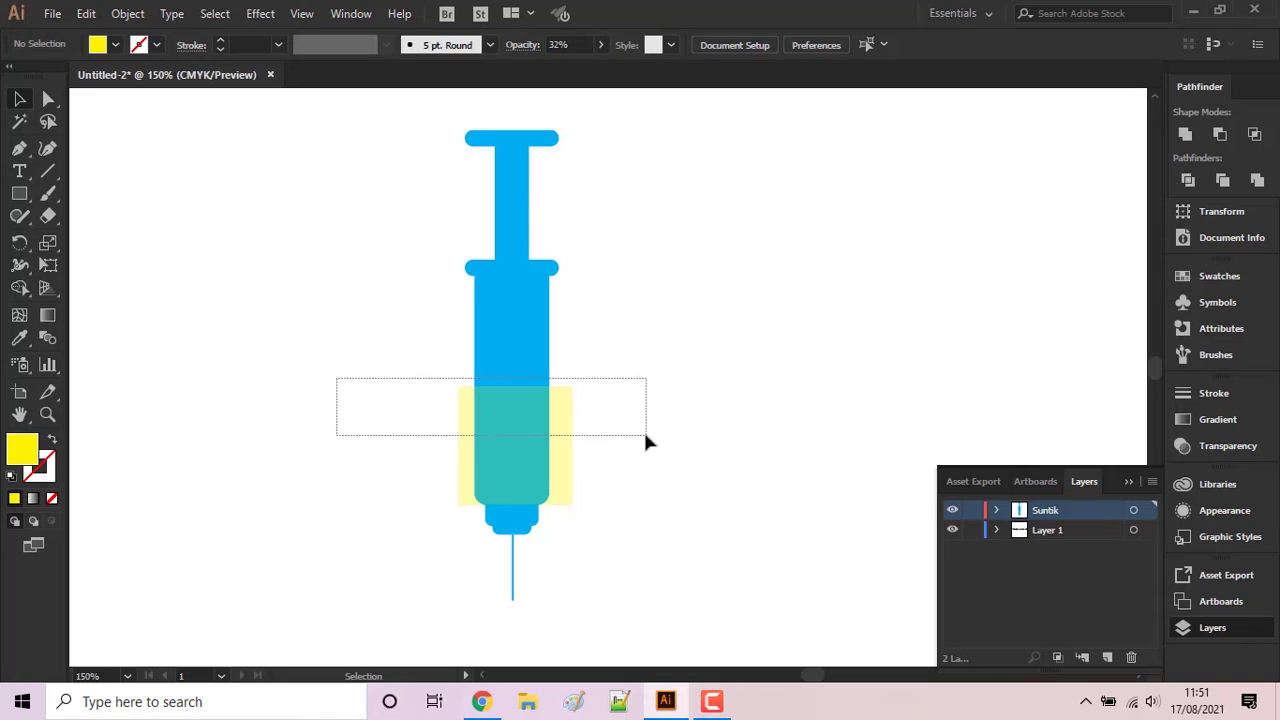
- Shape-build the overlap into a teal liquid piece and delete both leftover yellow strips
left_click(19, 288)
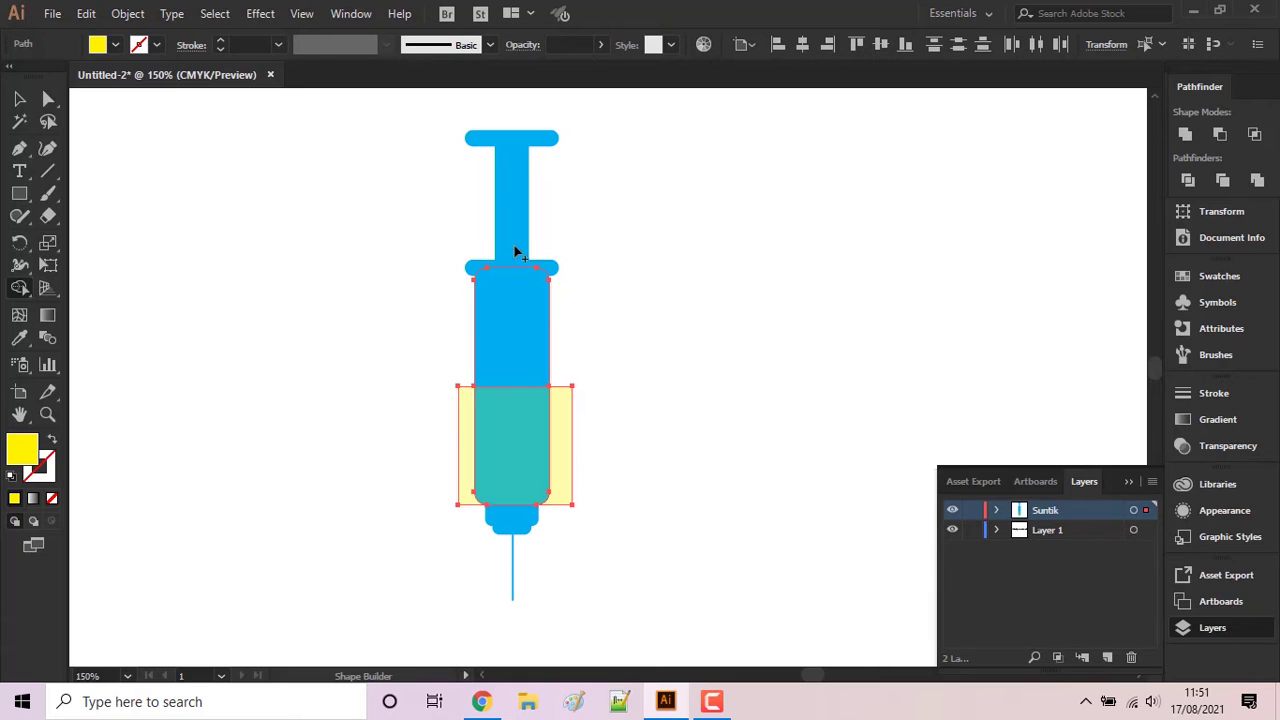
left_click(19, 99)
left_click(434, 428)
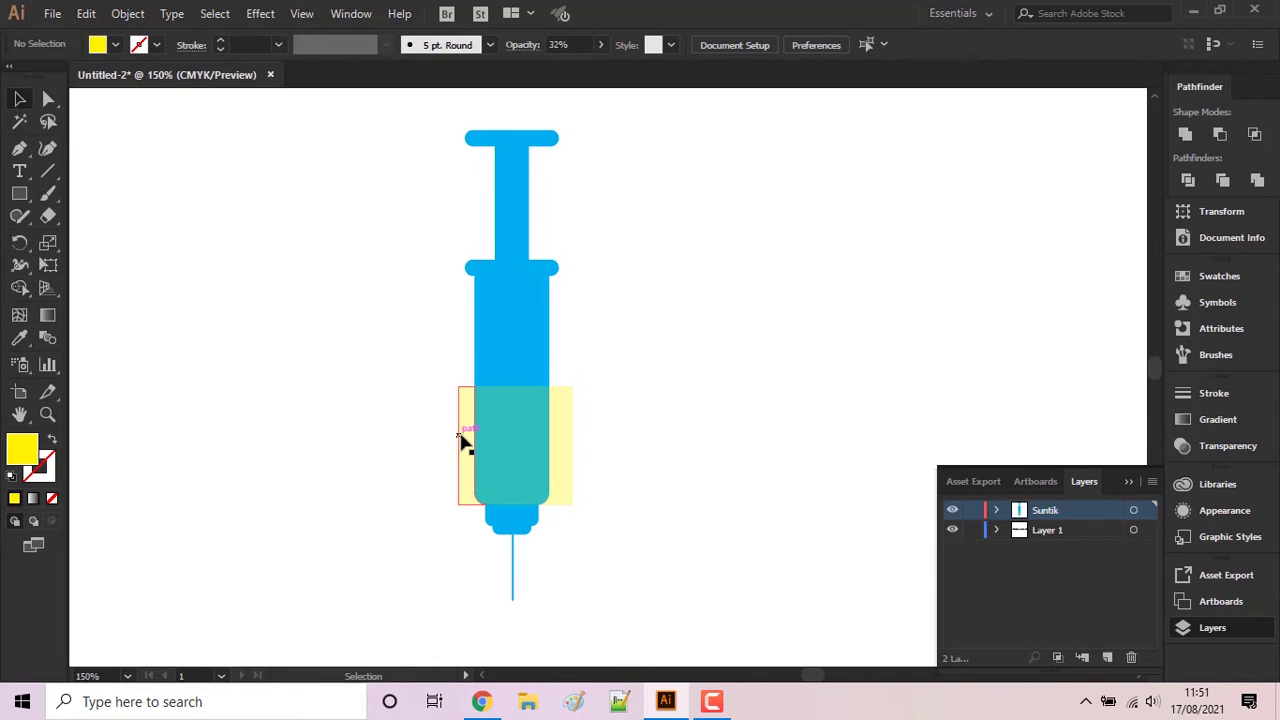
left_click_drag(463, 437, 367, 425)
left_click_drag(572, 466, 393, 430)
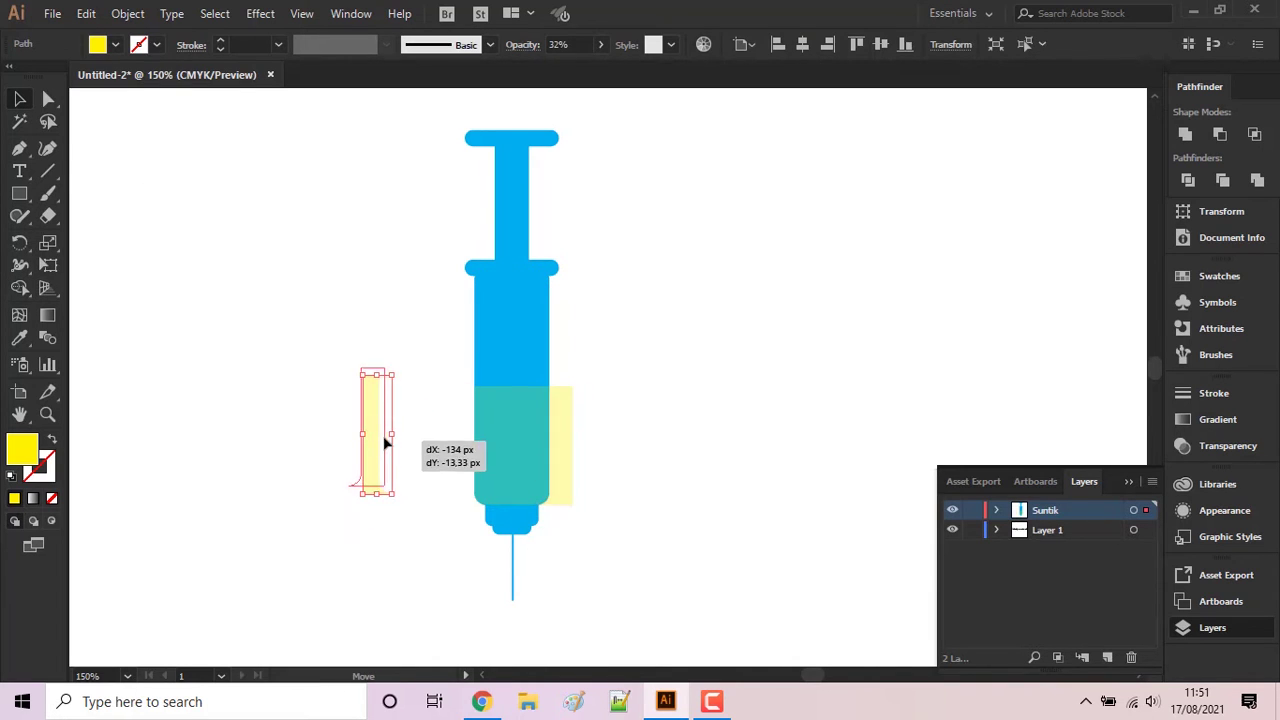
left_click_drag(334, 397, 298, 314)
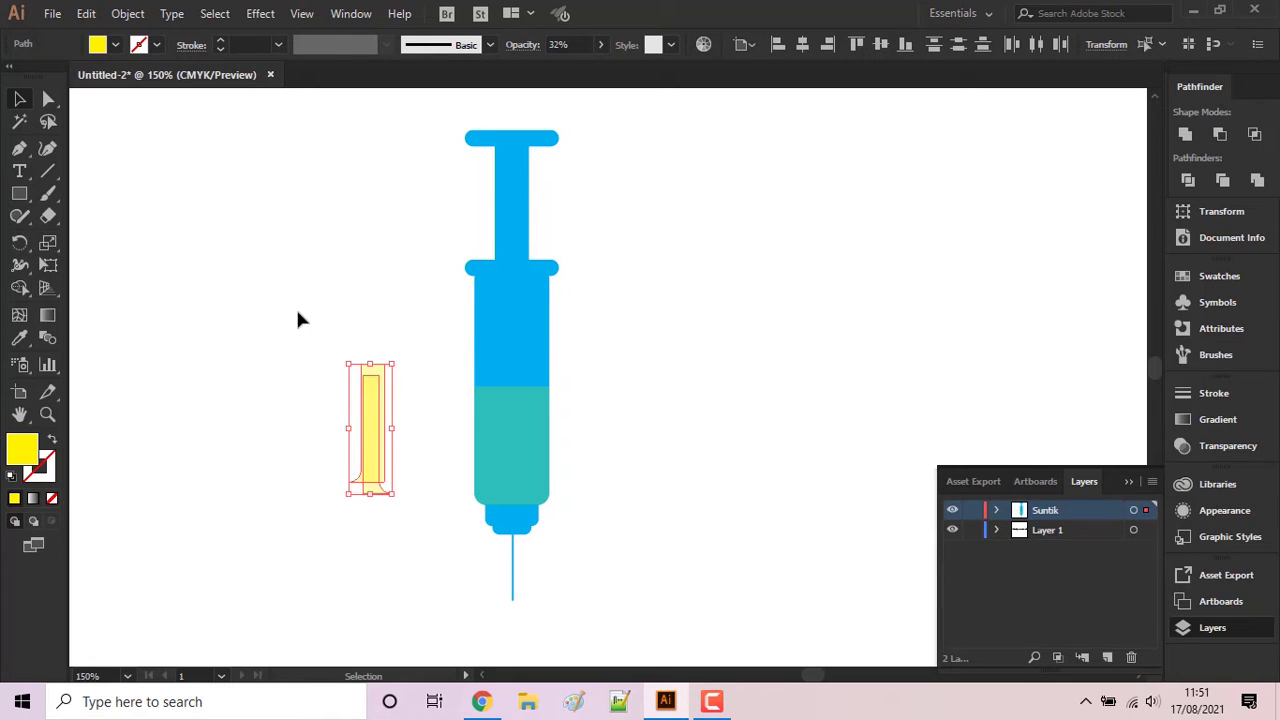
key("Delete")
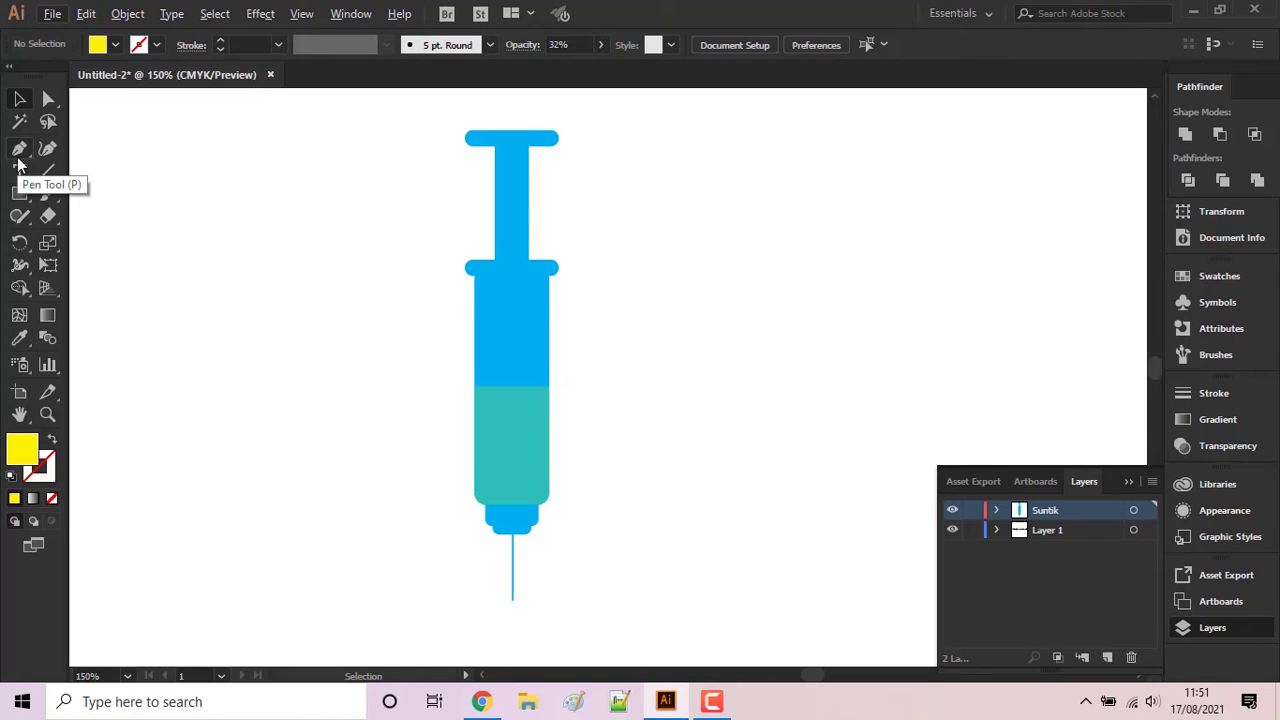
- Group every syringe part into one object and scale it down slightly, keeping proportions
mouse_move(636, 580)
left_mouse_down()
mouse_move(420, 260)
mouse_move(398, 108)
left_mouse_up()
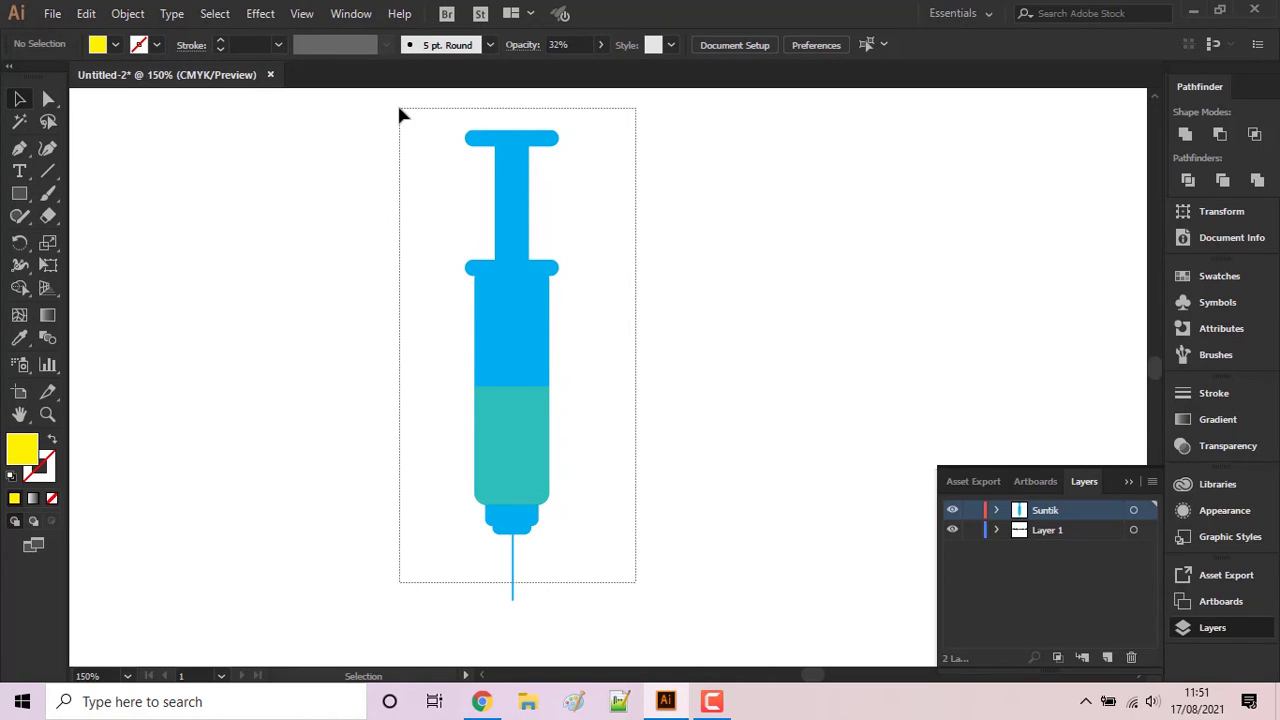
right_click(518, 200)
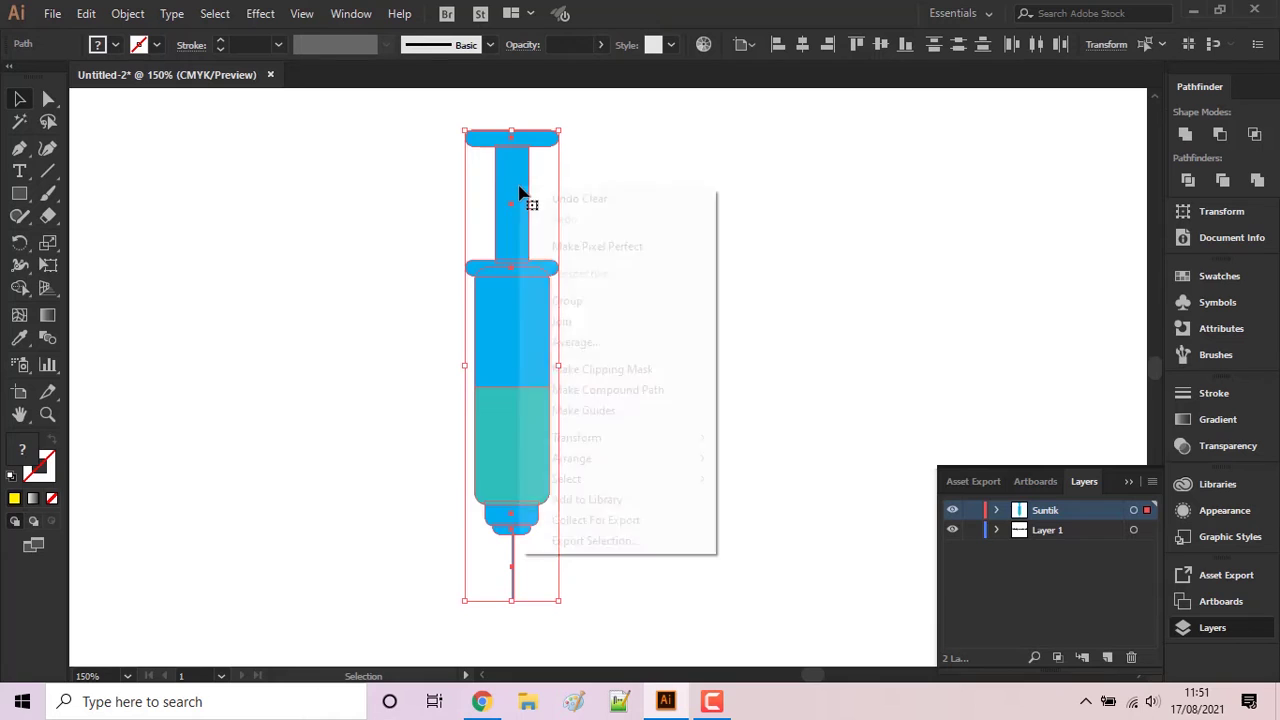
left_click(612, 302)
left_click_drag(565, 130, 551, 131)
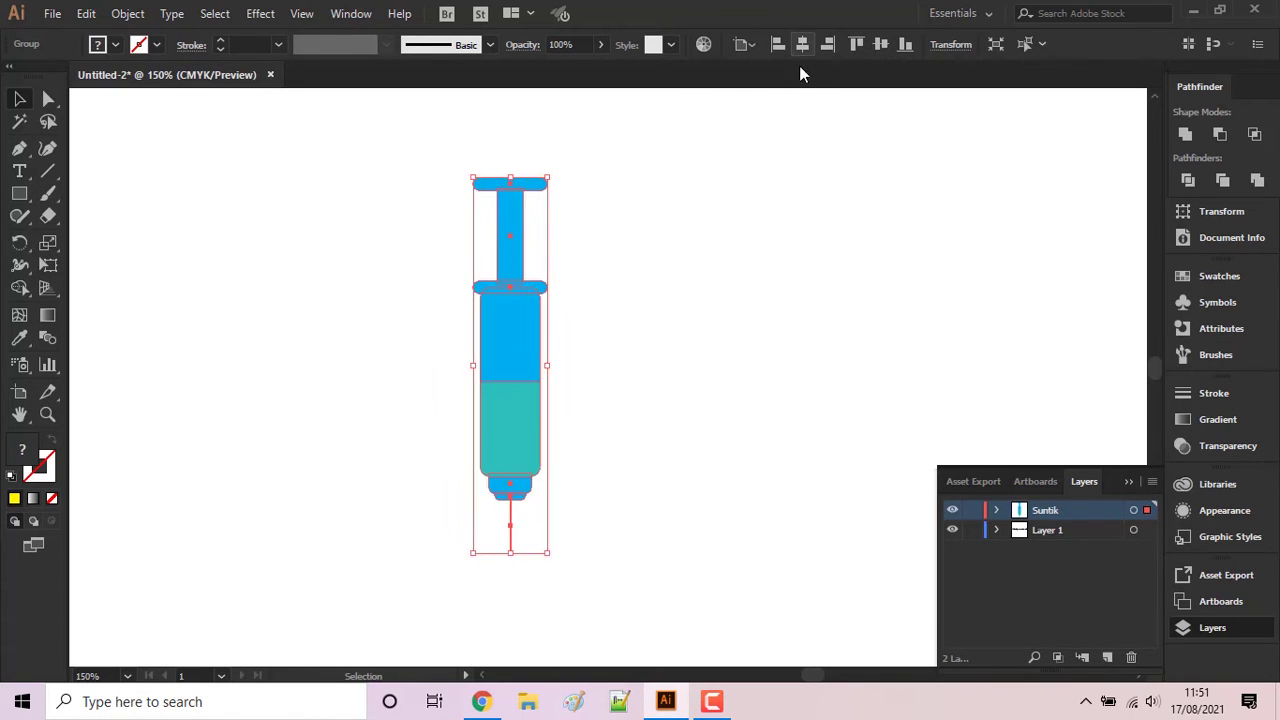
scroll(729, 291, "down", 1)
scroll(729, 291, "down", 3)
left_click(729, 291)
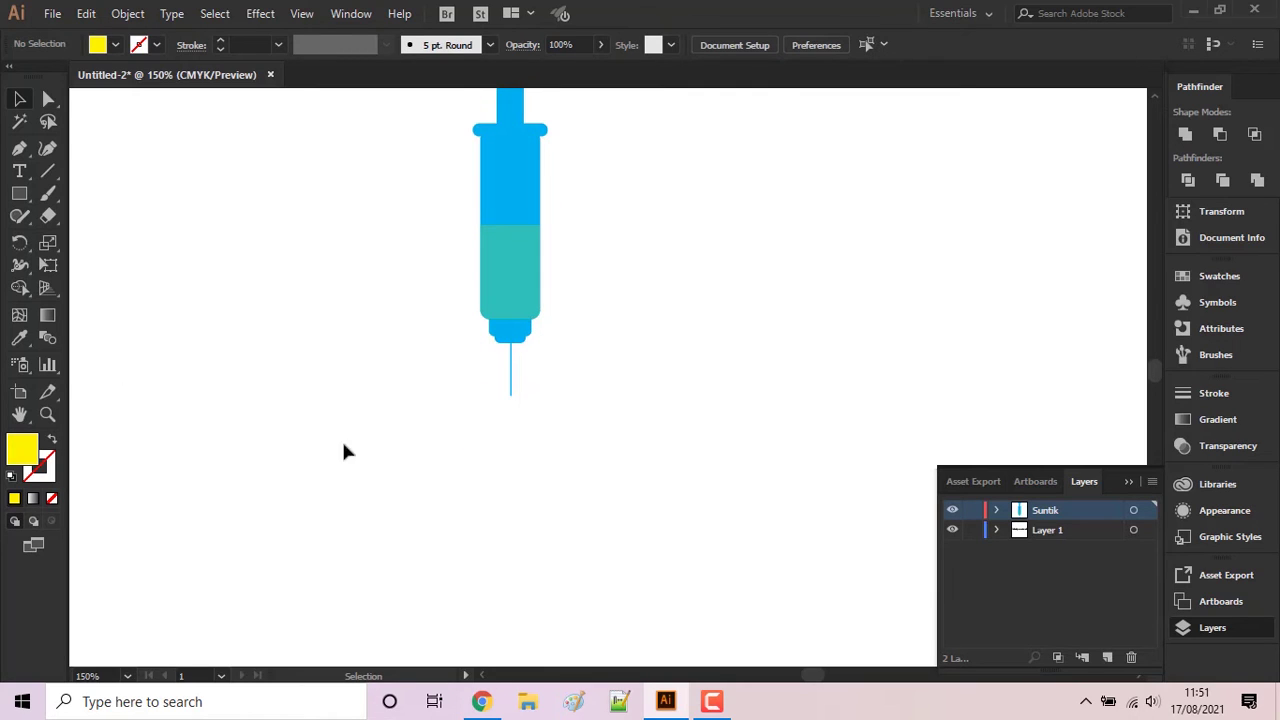
- Draw a yellow circle about 97 px wide and move it just below the needle tip
left_click_drag(19, 193, 79, 240)
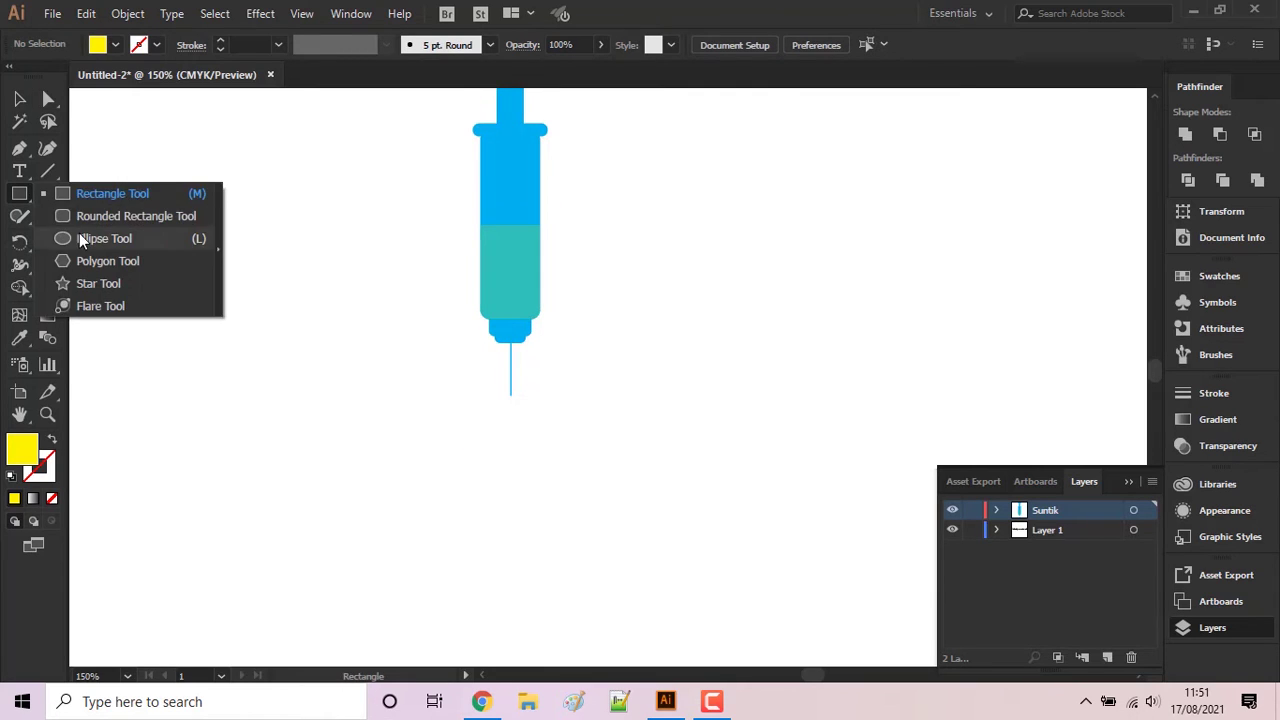
left_click(80, 238)
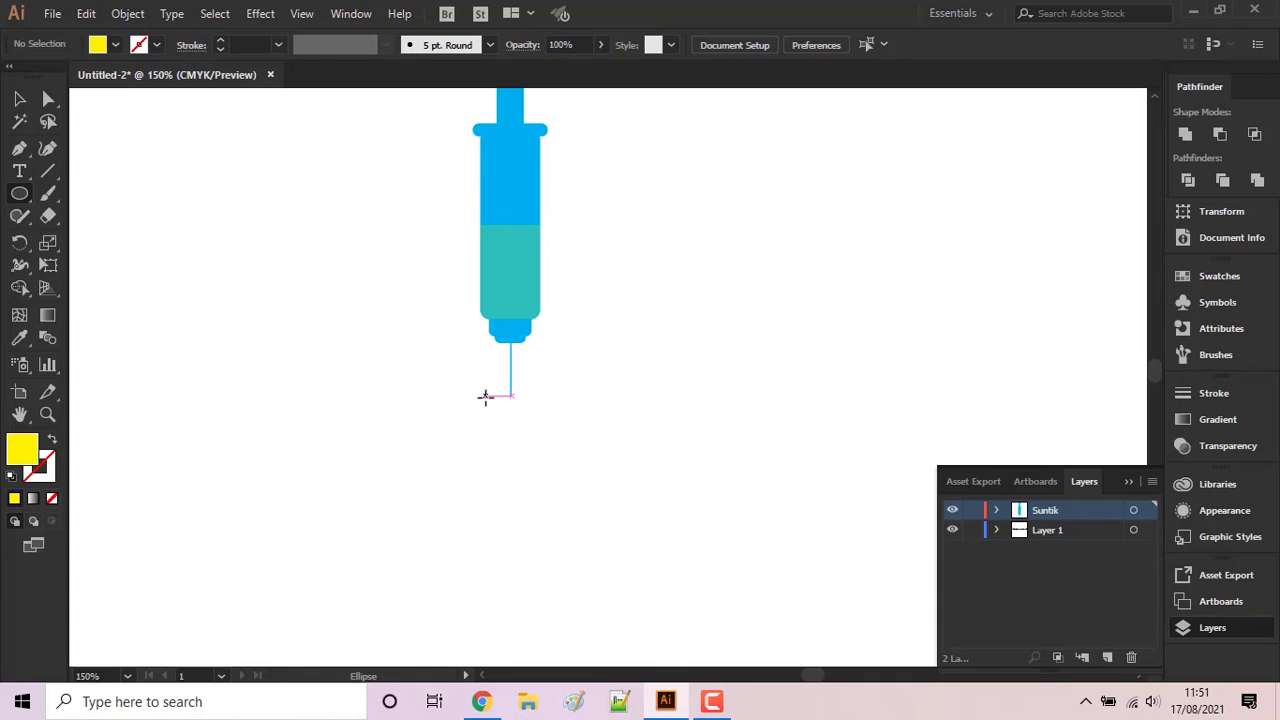
left_click_drag(485, 396, 538, 463)
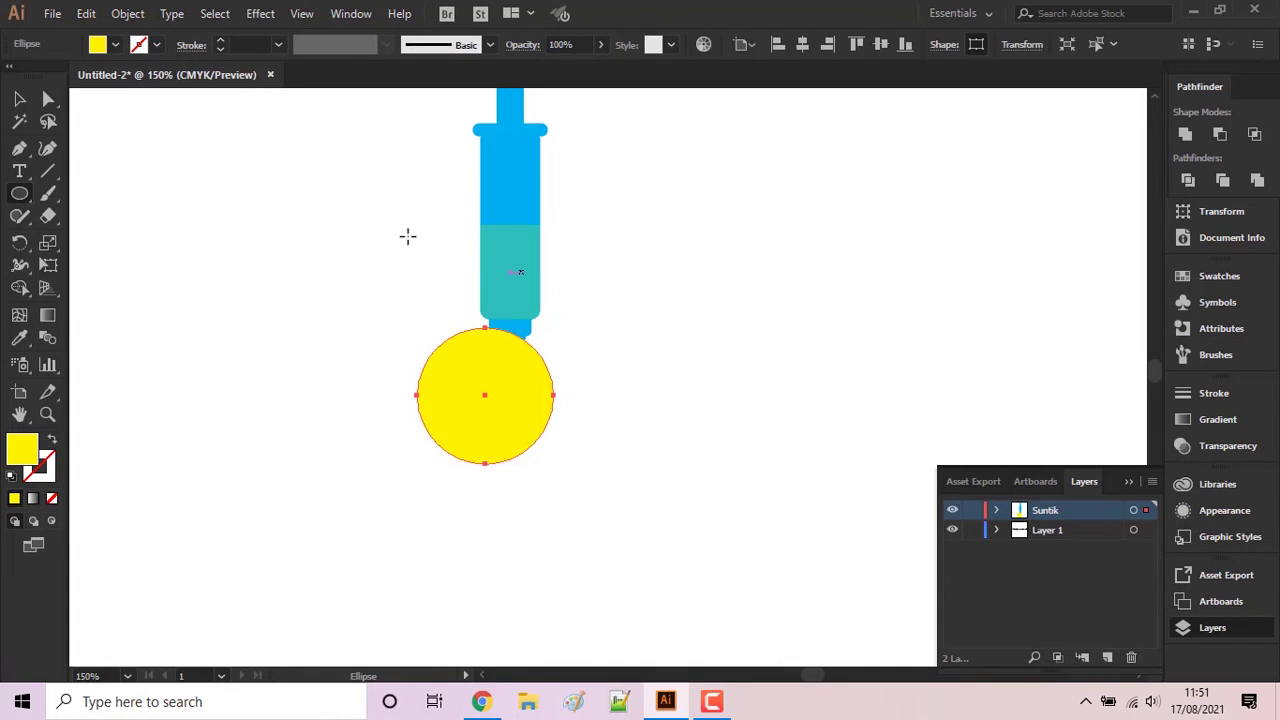
key("v")
left_click_drag(515, 384, 531, 422)
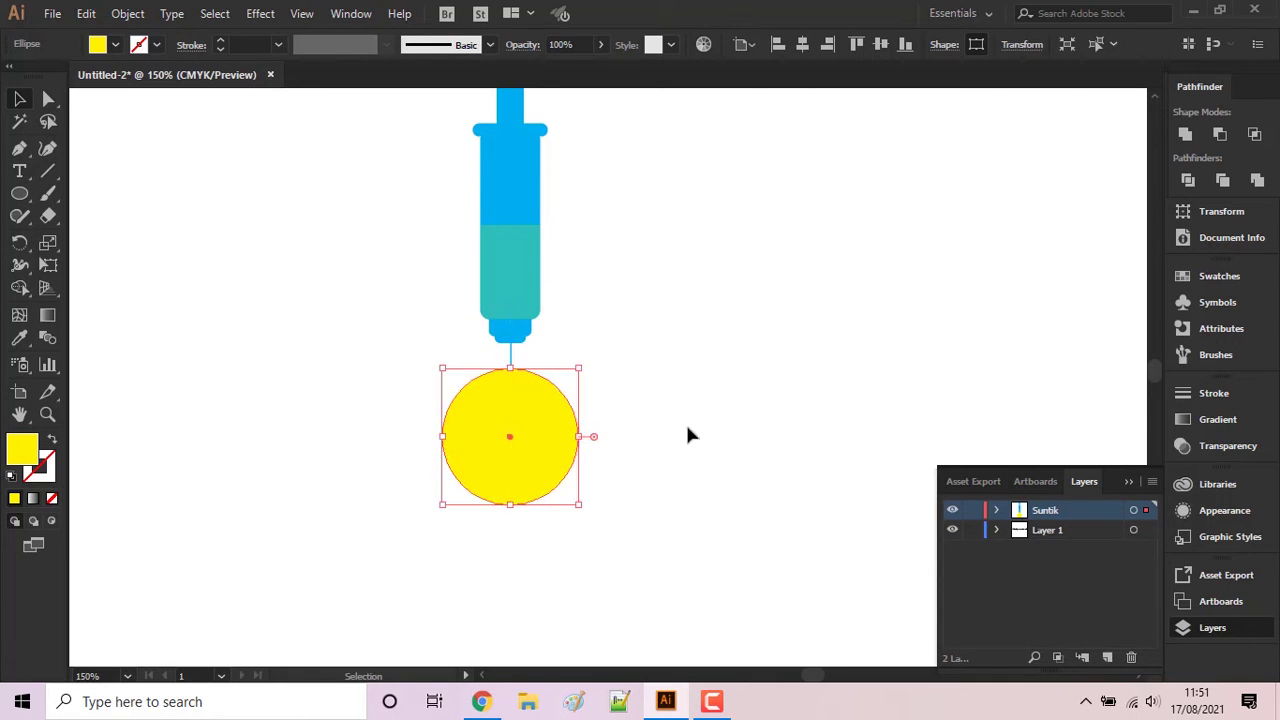
left_click(688, 435)
- Select the whole syringe group to check it, then select the yellow circle
scroll(657, 389, "up", 3)
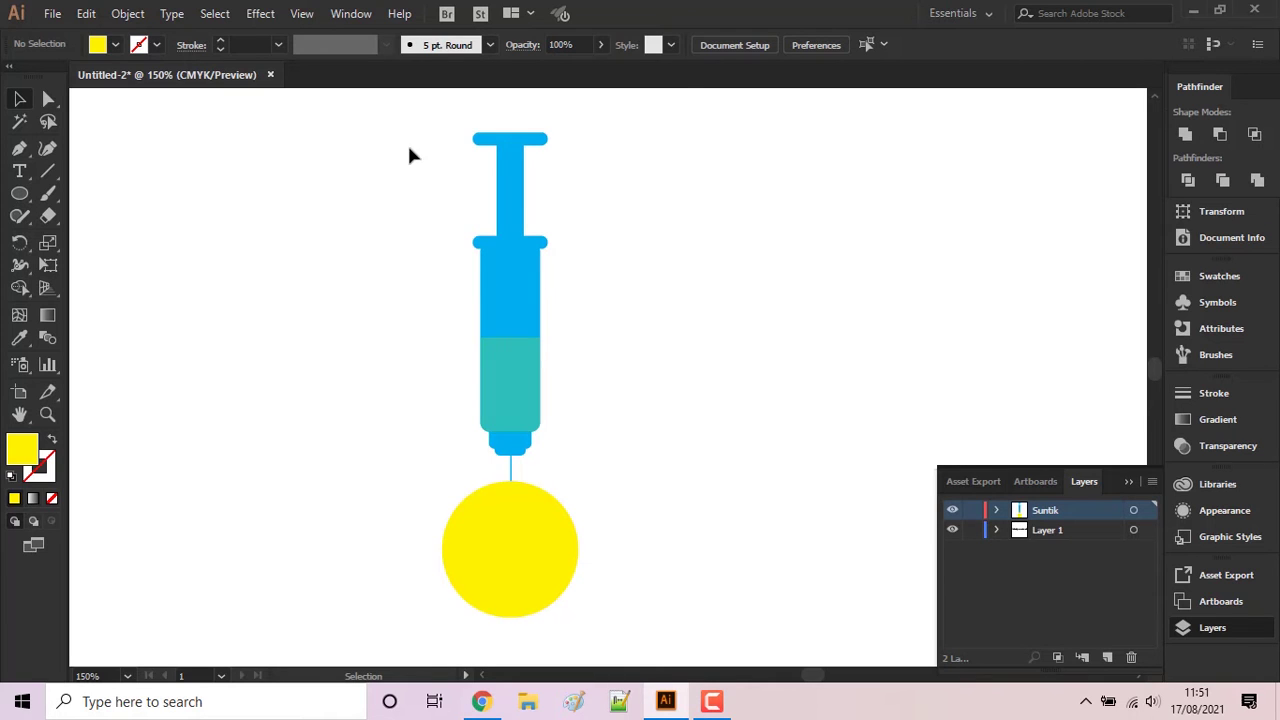
left_click_drag(409, 155, 580, 402)
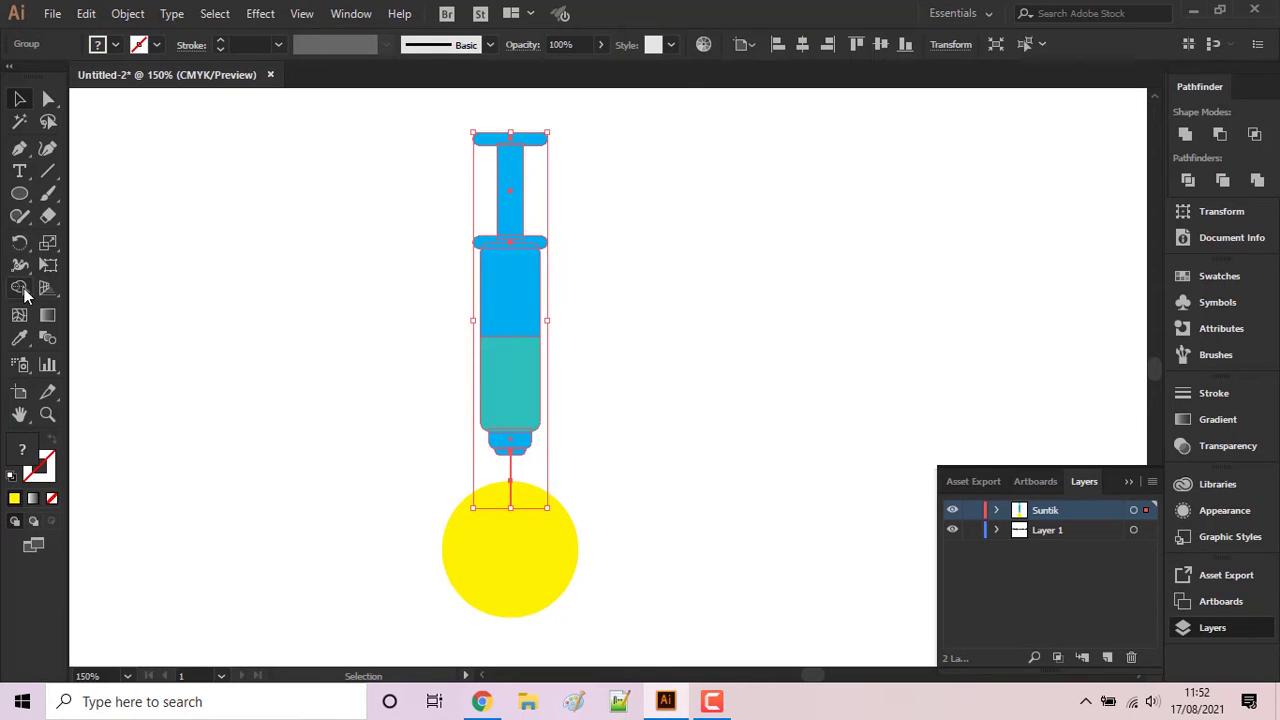
left_click(756, 540)
left_click(549, 548)
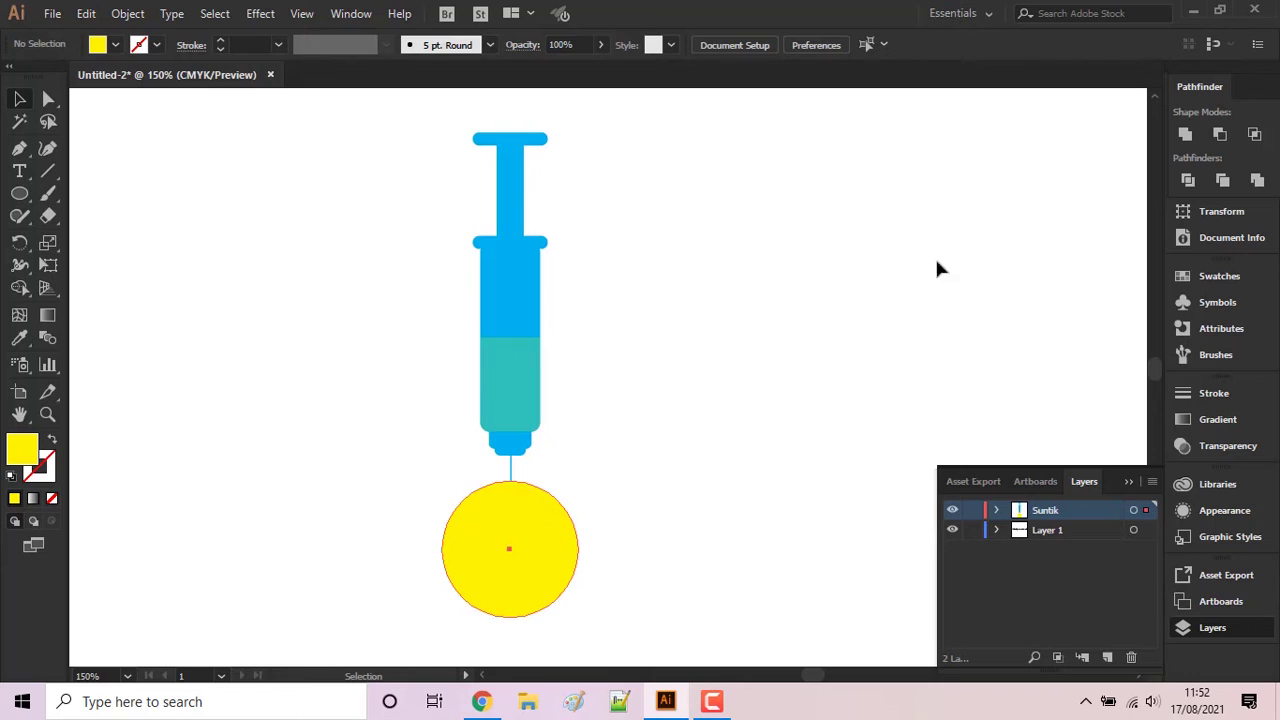
- Rotate a copy of the syringe 30° around the yellow circle's centre
left_click(672, 352)
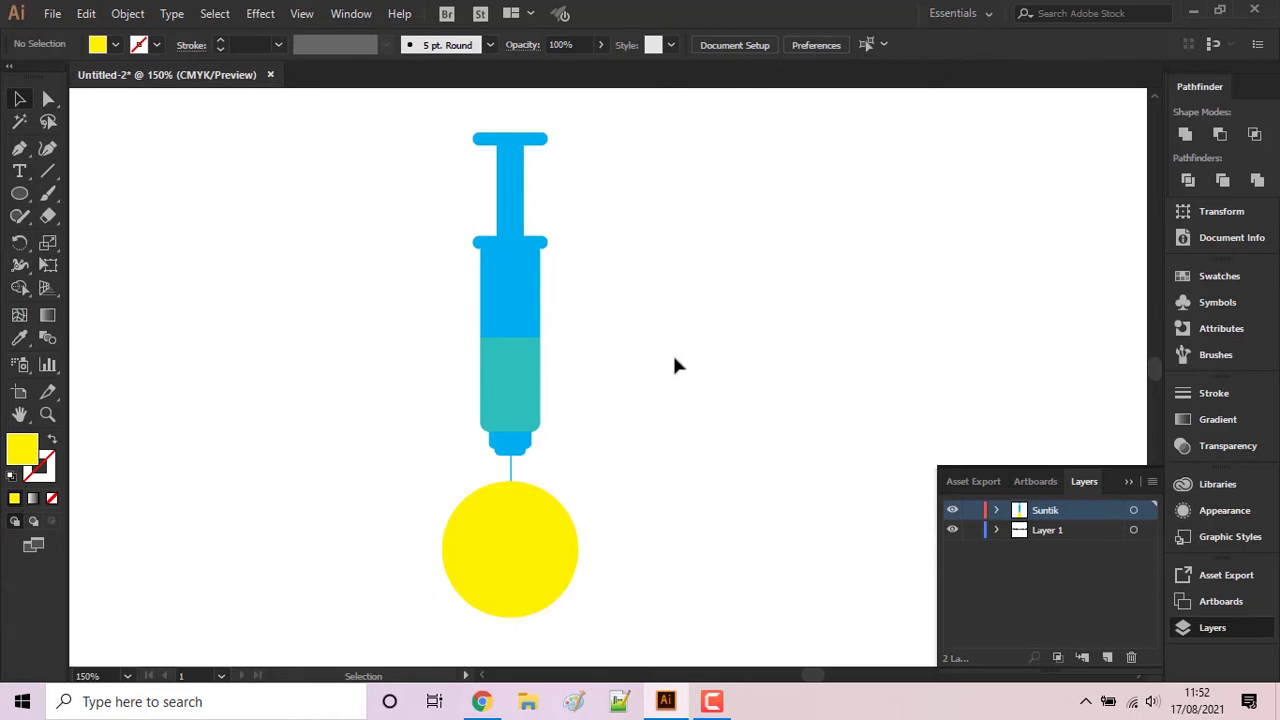
left_click(525, 336)
left_click(21, 246)
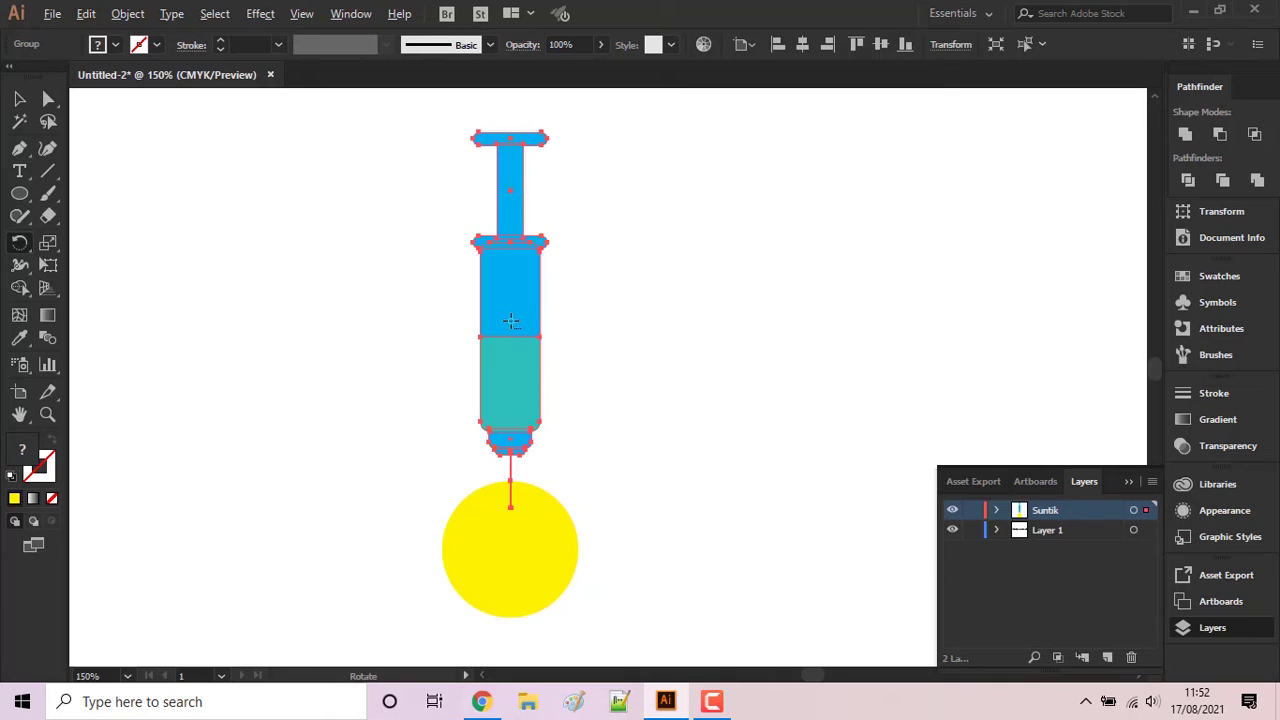
scroll(525, 321, "up", 1)
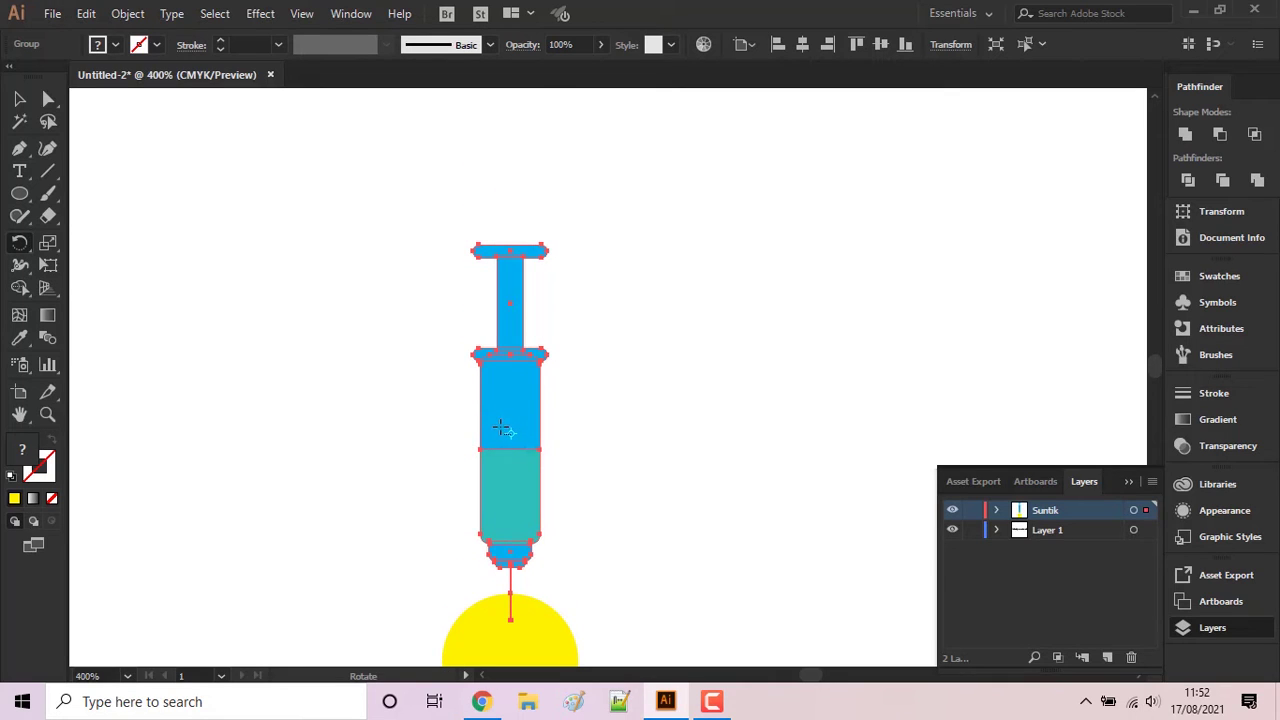
scroll(515, 440, "up", 2)
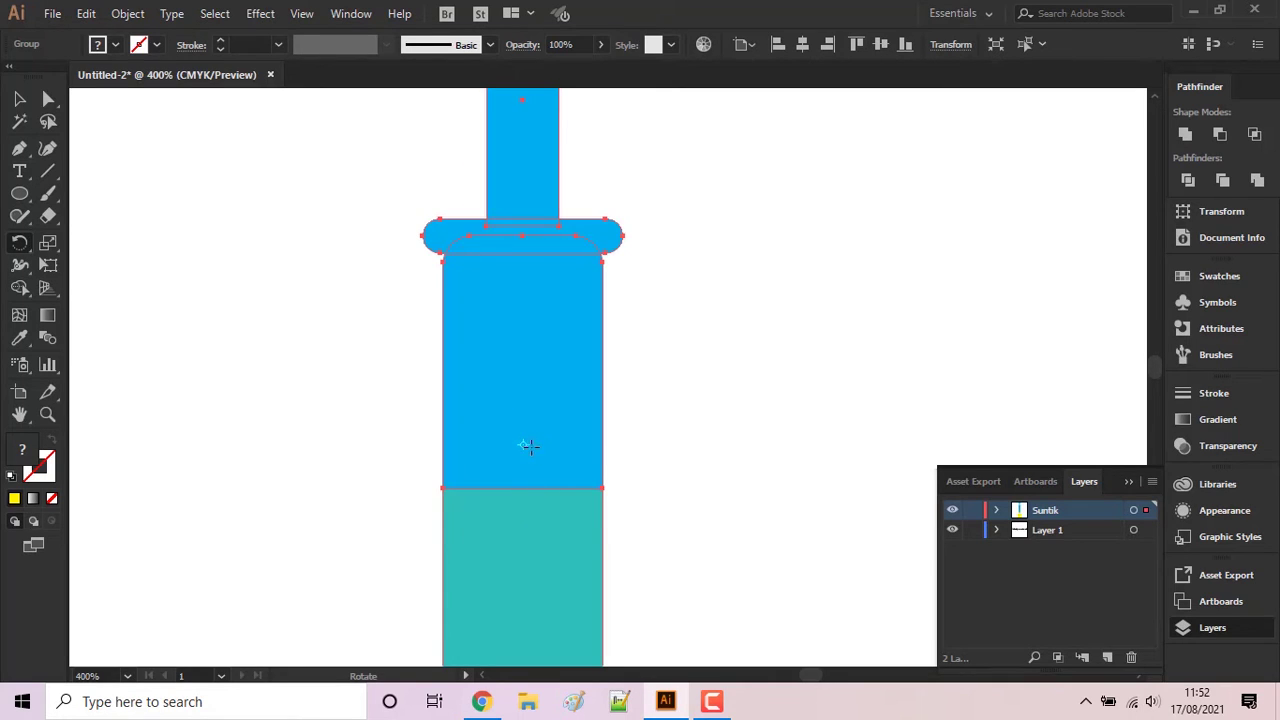
scroll(584, 438, "down", 1)
scroll(640, 442, "down", 2)
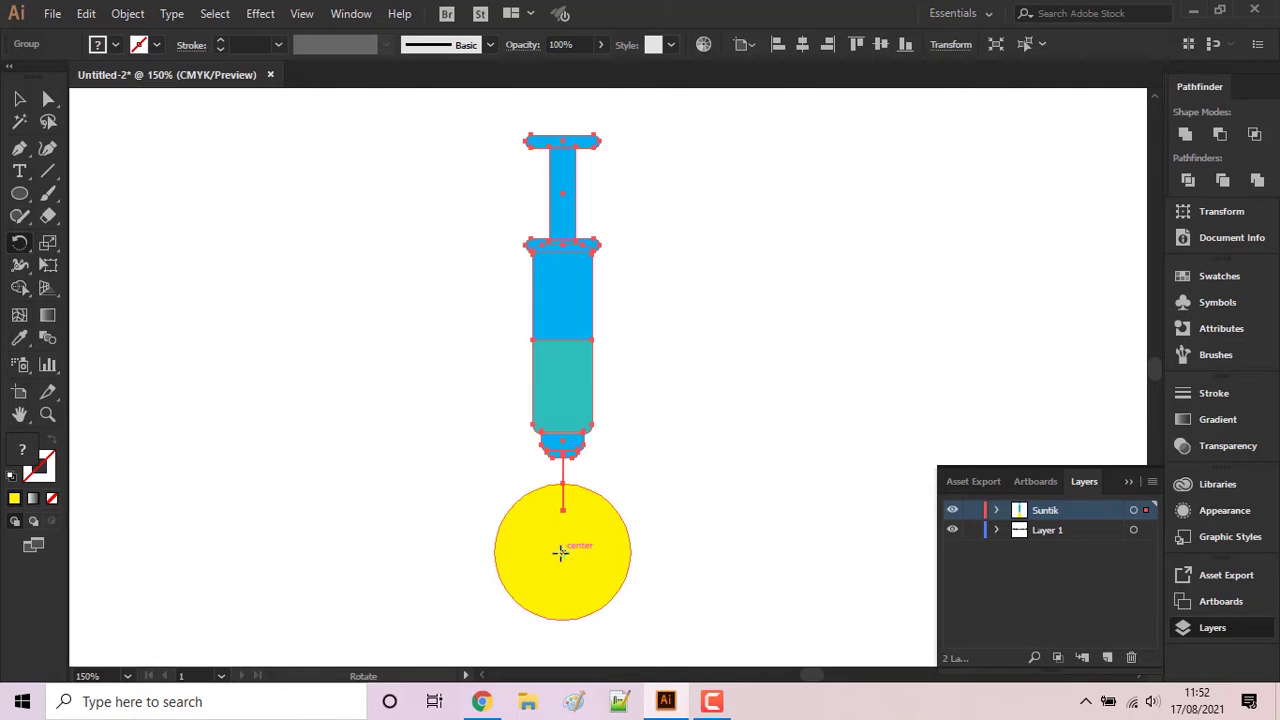
left_click(561, 553, "alt")
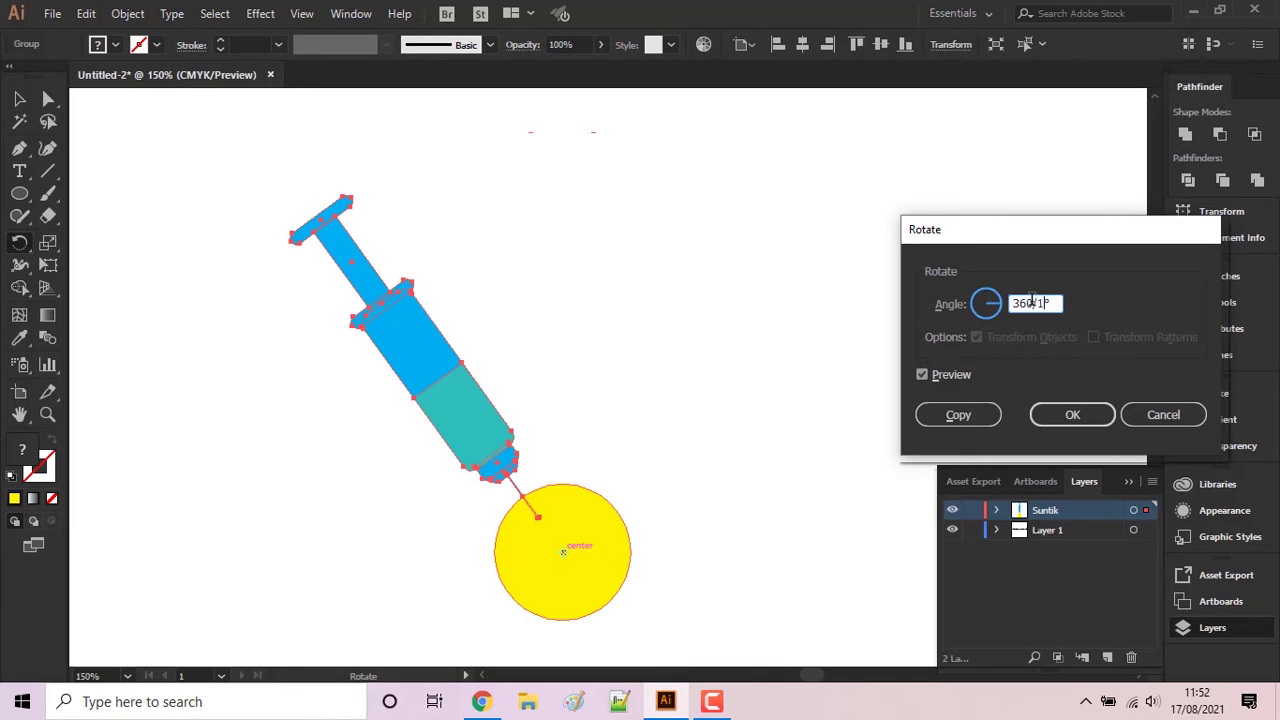
left_click(958, 414)
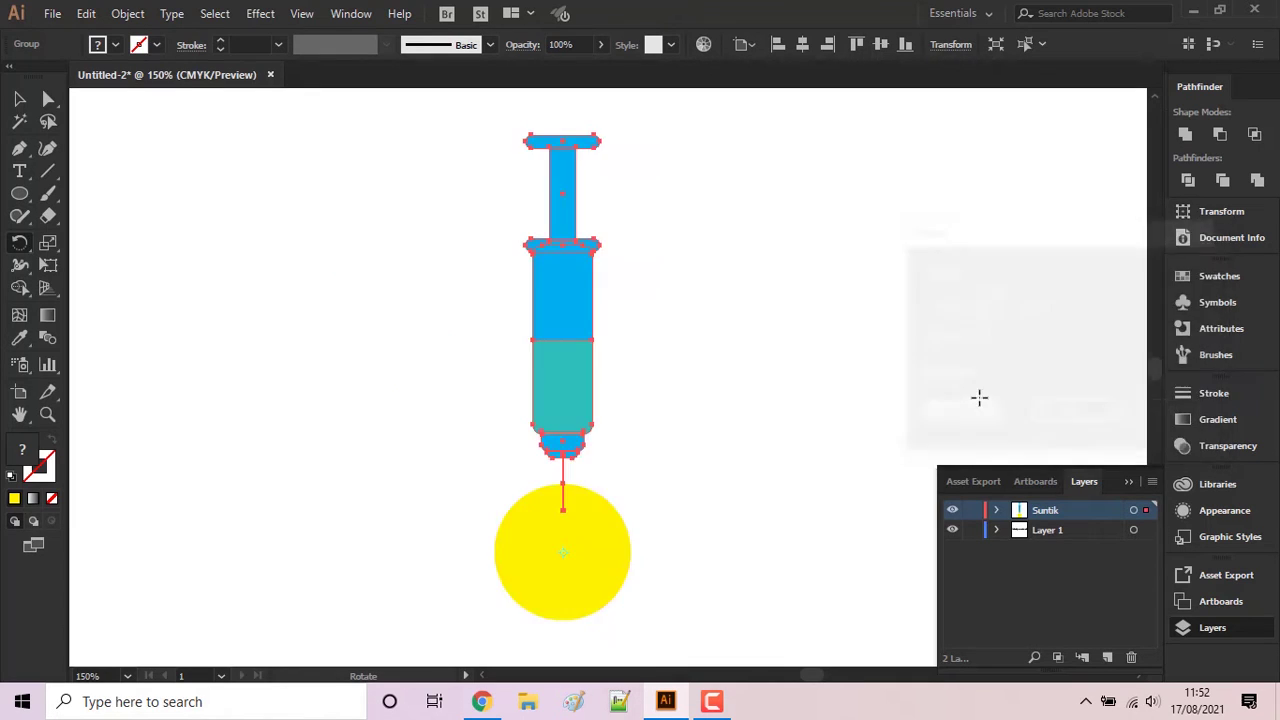
- Repeat the rotated copy with Ctrl+D until twelve syringes ring the circle
key("v")
key("ctrl+d")
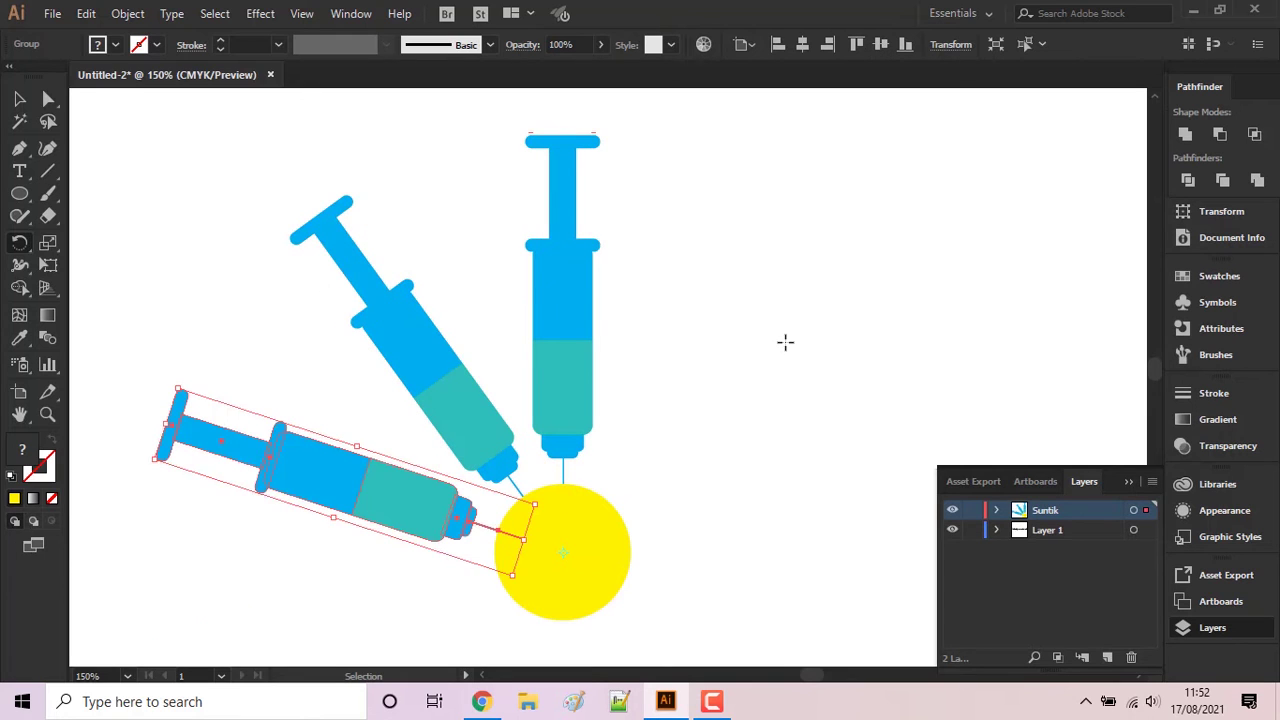
key("ctrl+d")
key("ctrl+d")
key("ctrl+d")
key("ctrl+d")
key("ctrl+d")
key("ctrl+d")
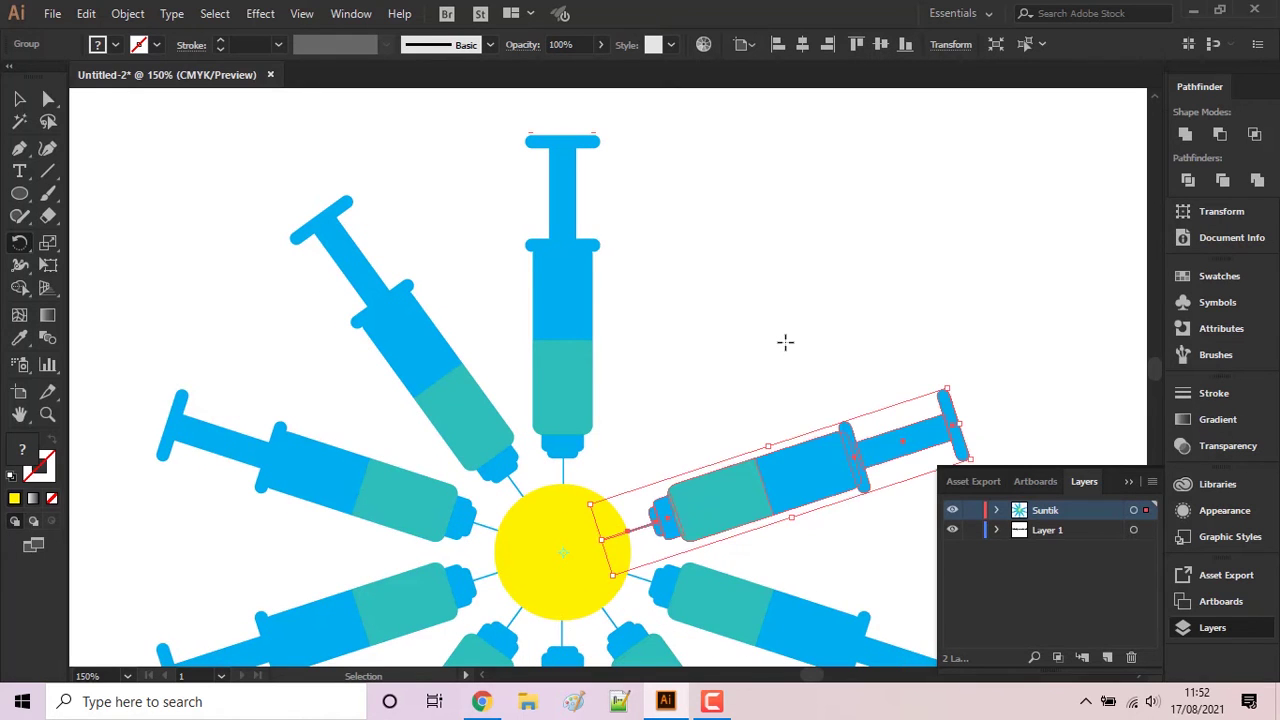
key("r")
key("ctrl+d")
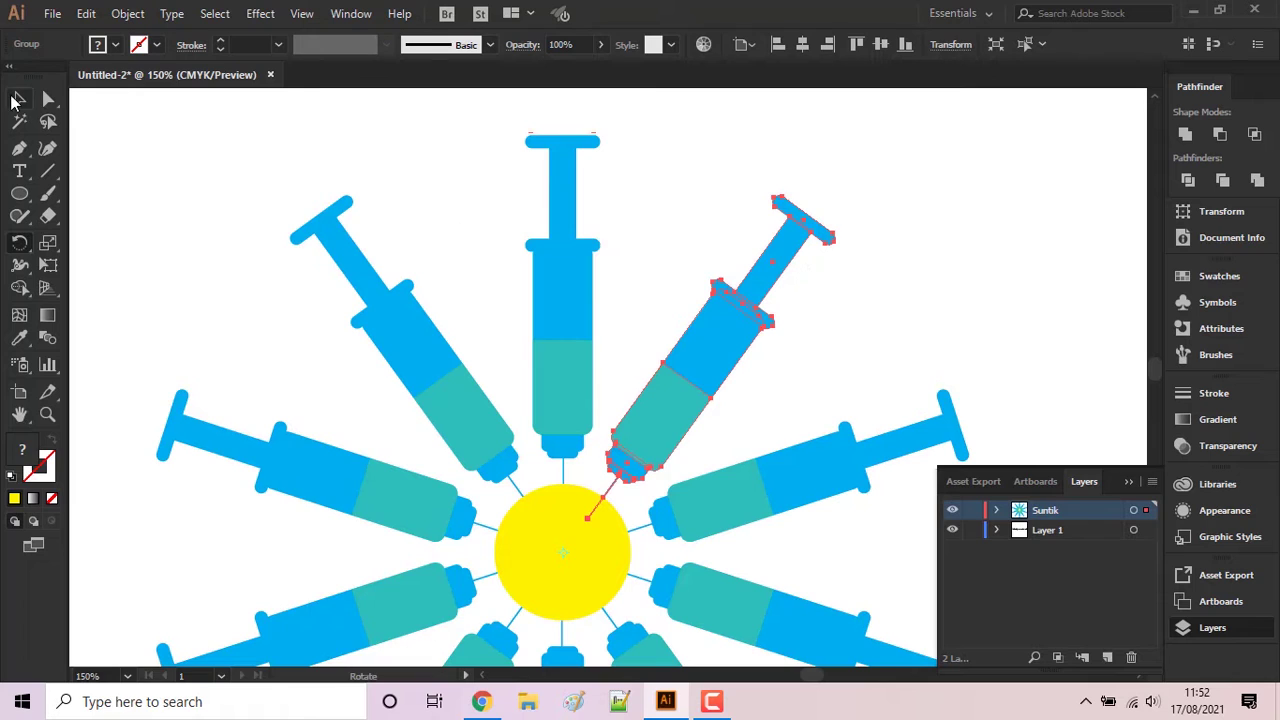
left_click(17, 99)
scroll(915, 242, "down", 1)
scroll(915, 242, "down", 1)
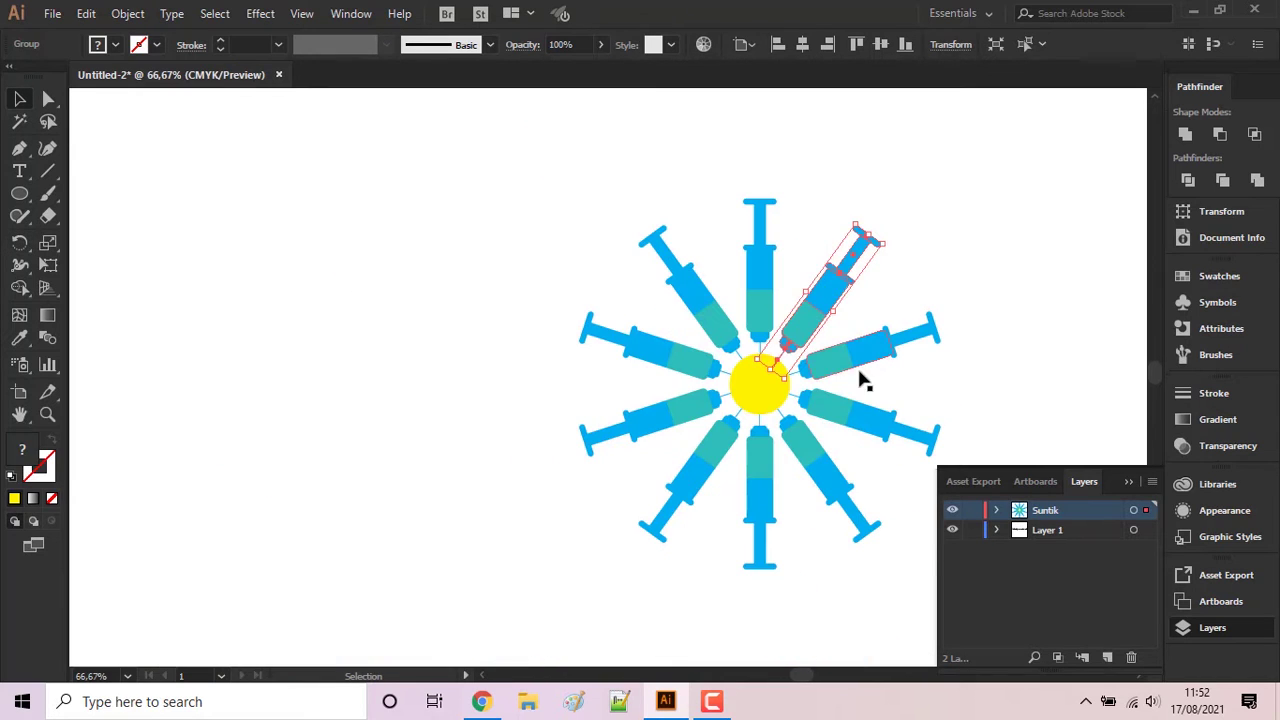
left_click(862, 378)
- Move the yellow circle aside and group all twelve syringes into one wheel
left_click(784, 378)
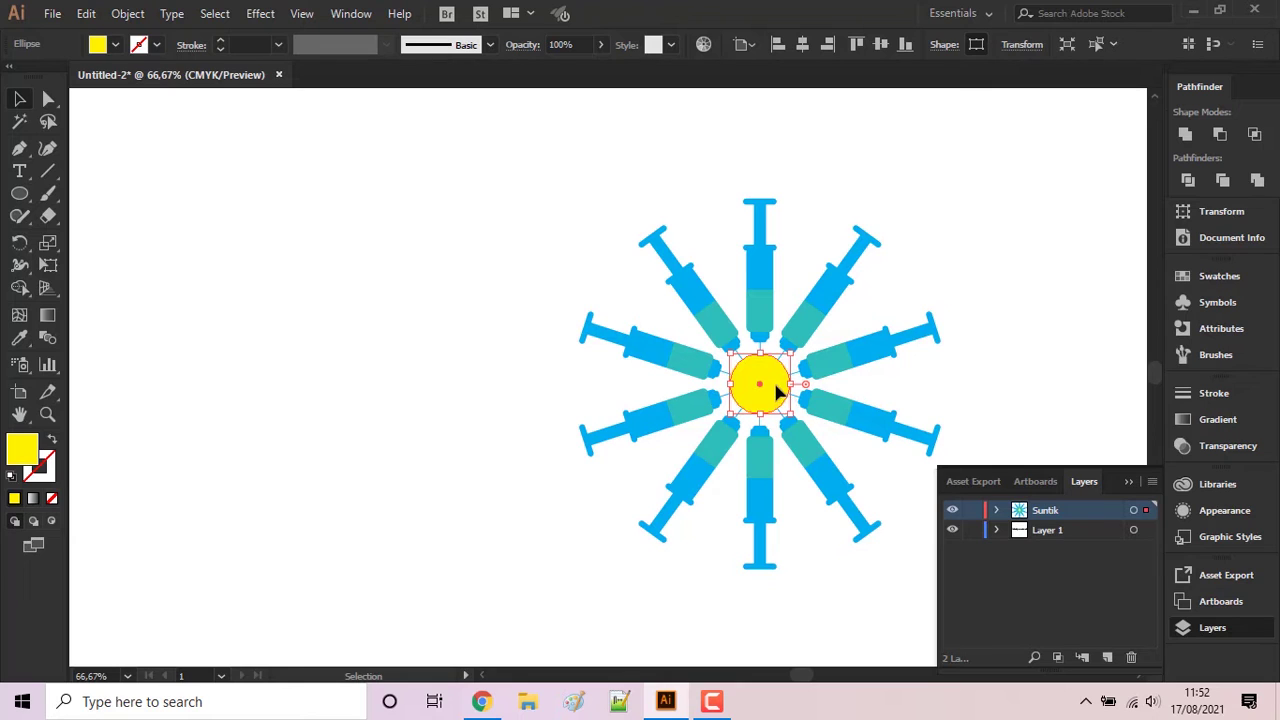
left_click_drag(779, 388, 510, 383)
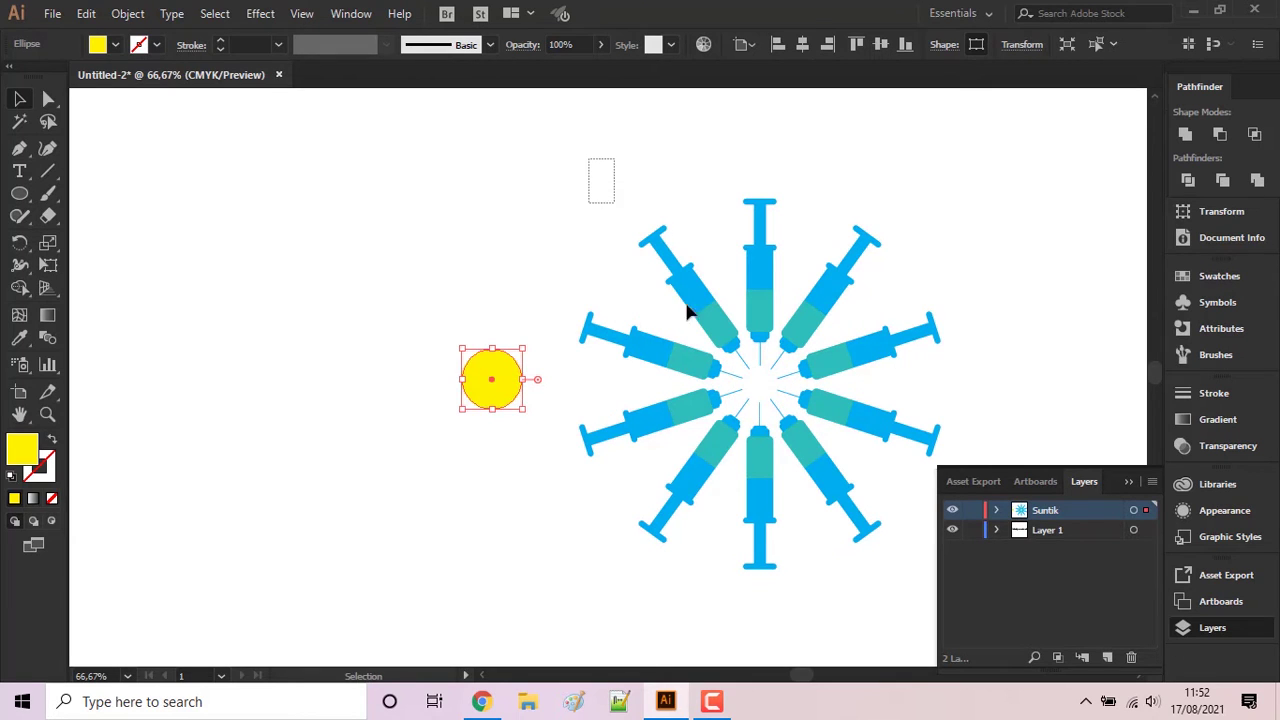
left_click_drag(688, 313, 896, 539)
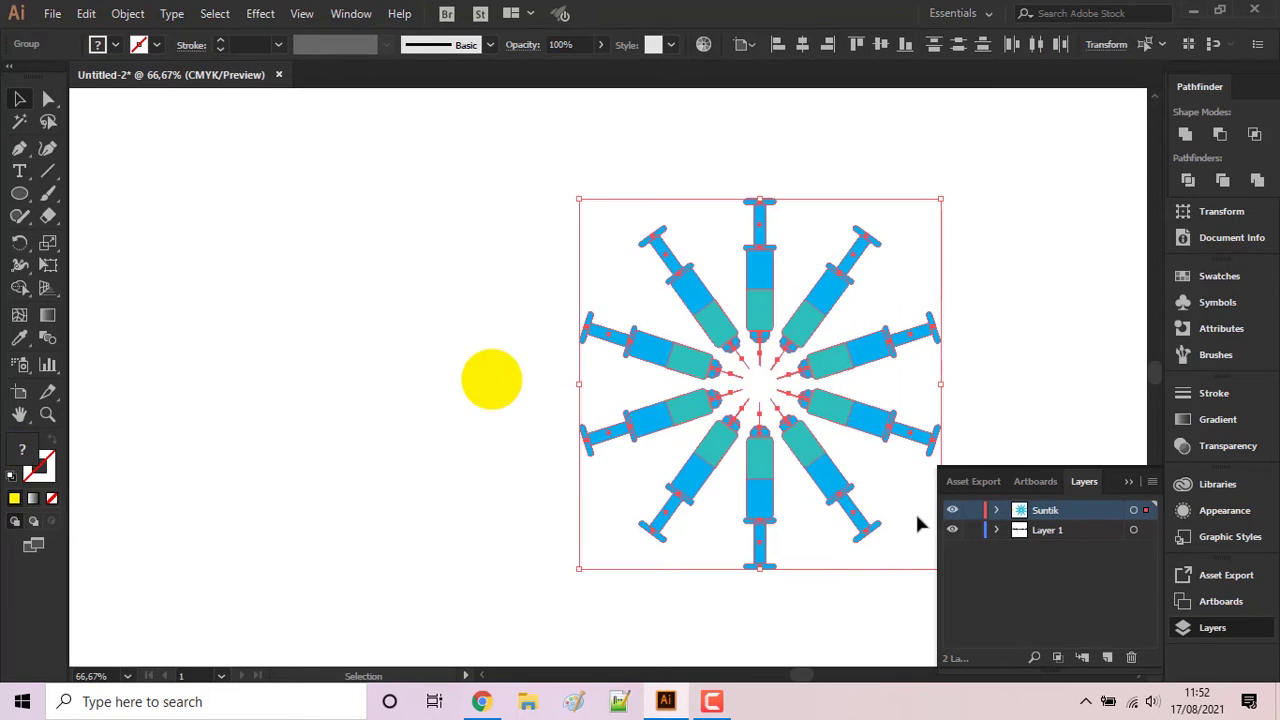
right_click(880, 350)
left_click(955, 462)
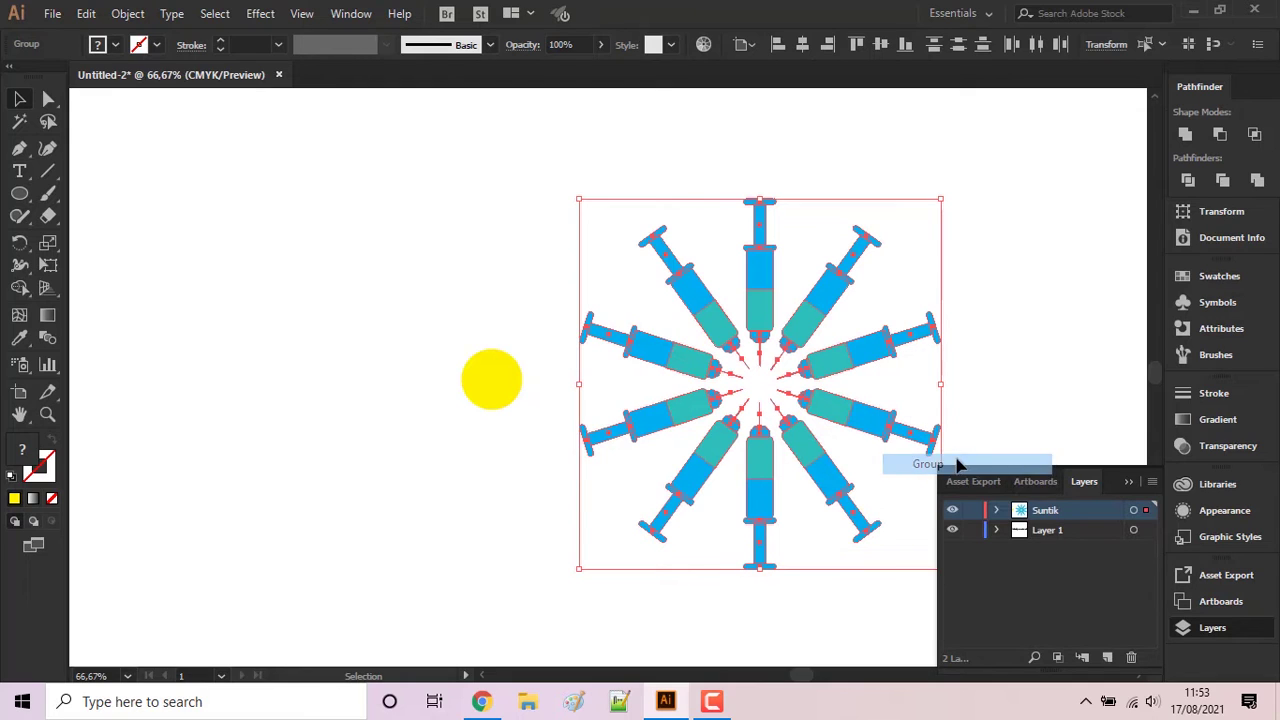
left_click(1078, 358)
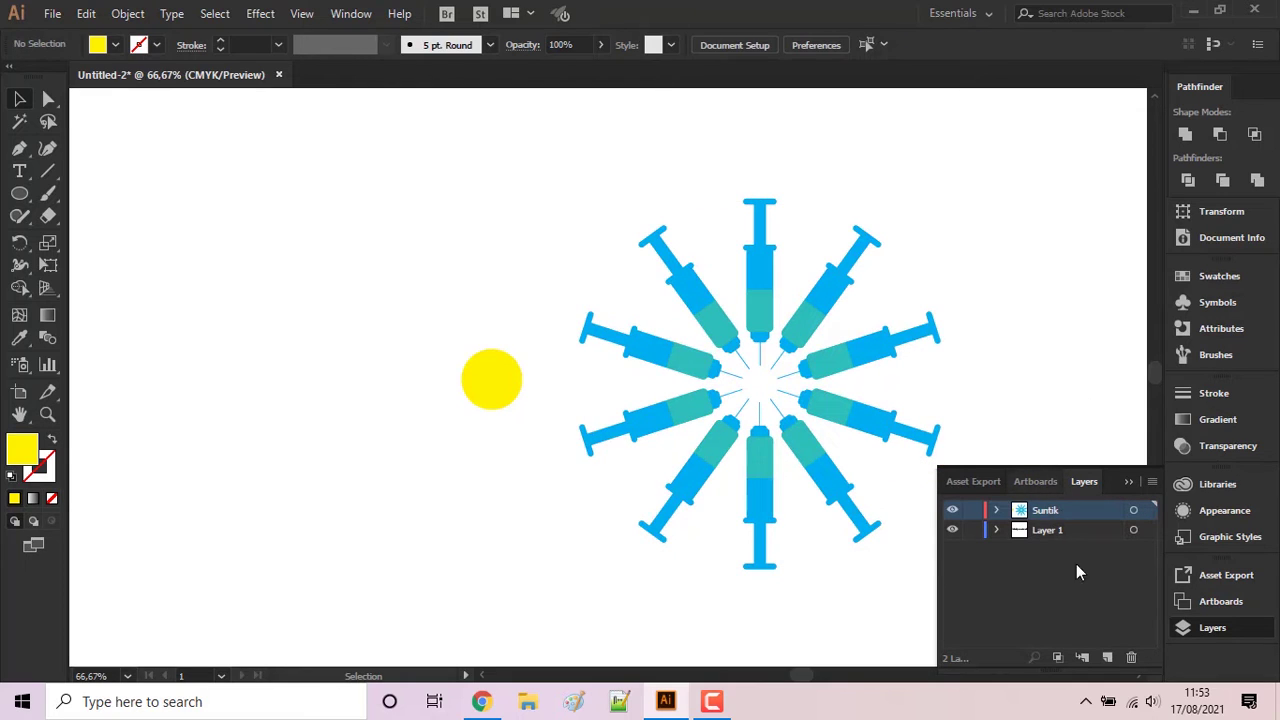
- Add a new layer named Corona and cut the yellow circle out of the drawing
left_click(1106, 657)
double_click(1050, 510)
type("Corona")
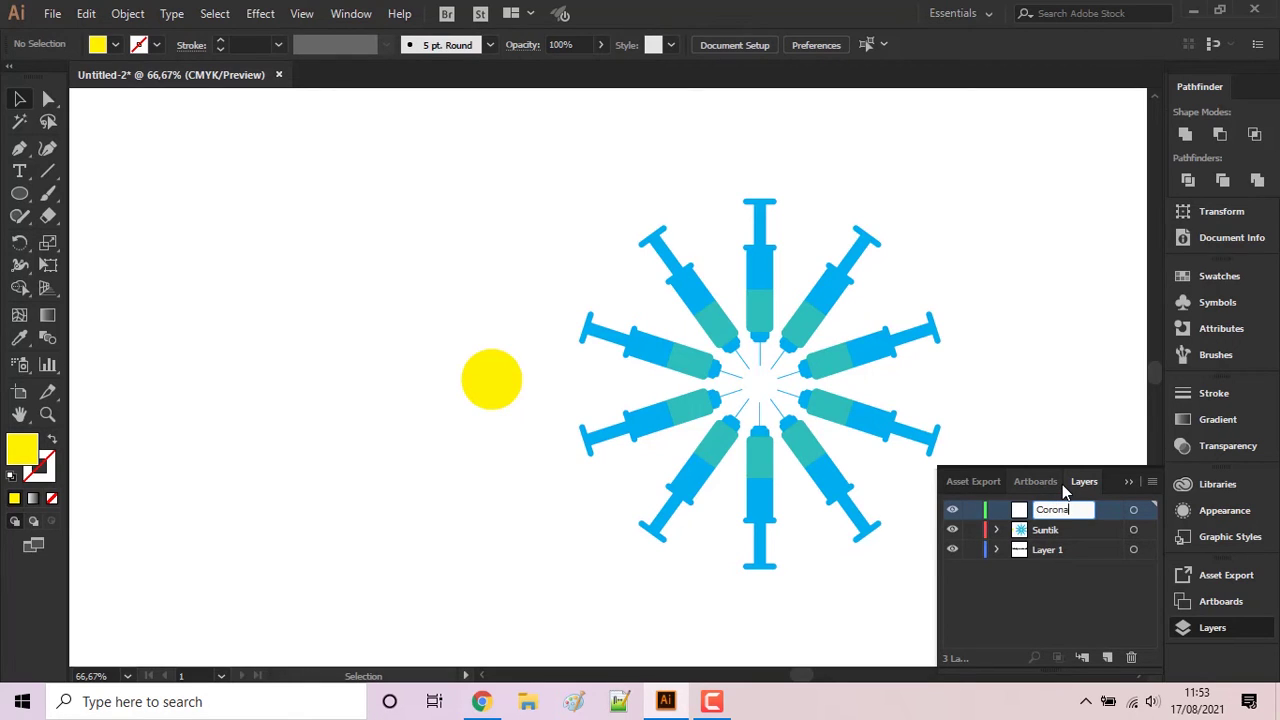
key("Return")
left_click(483, 389)
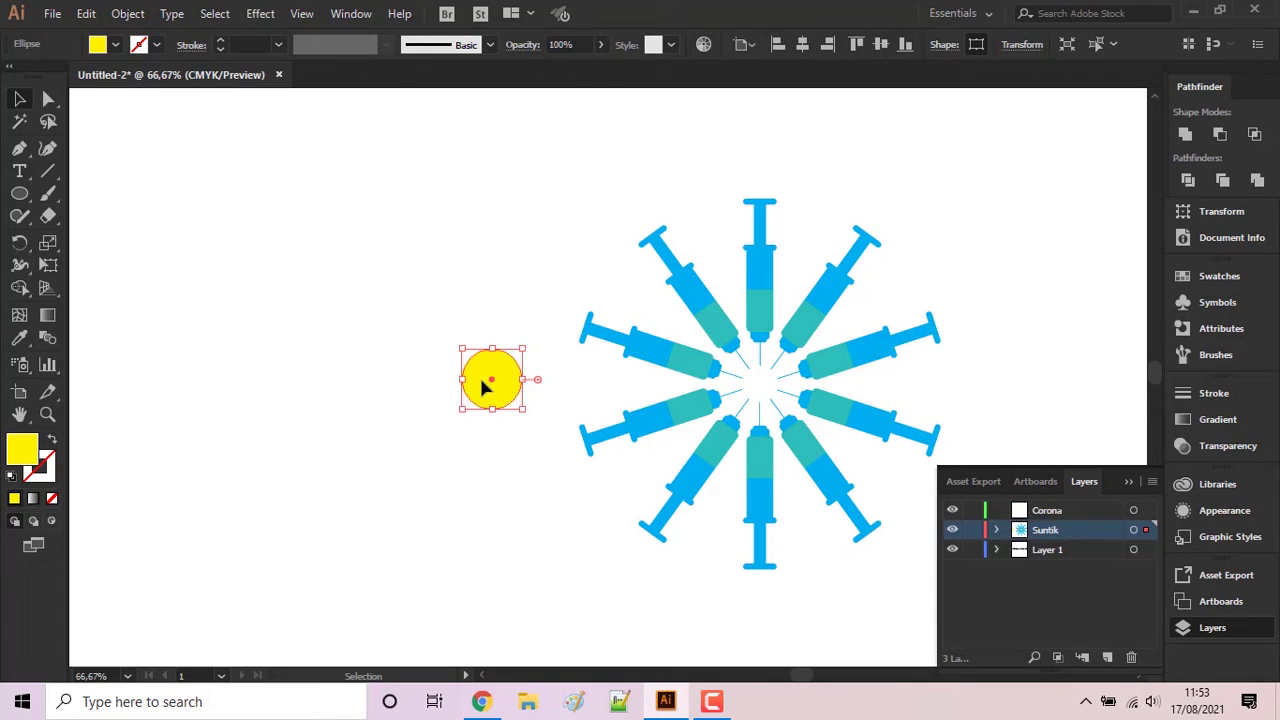
key("ctrl+x")
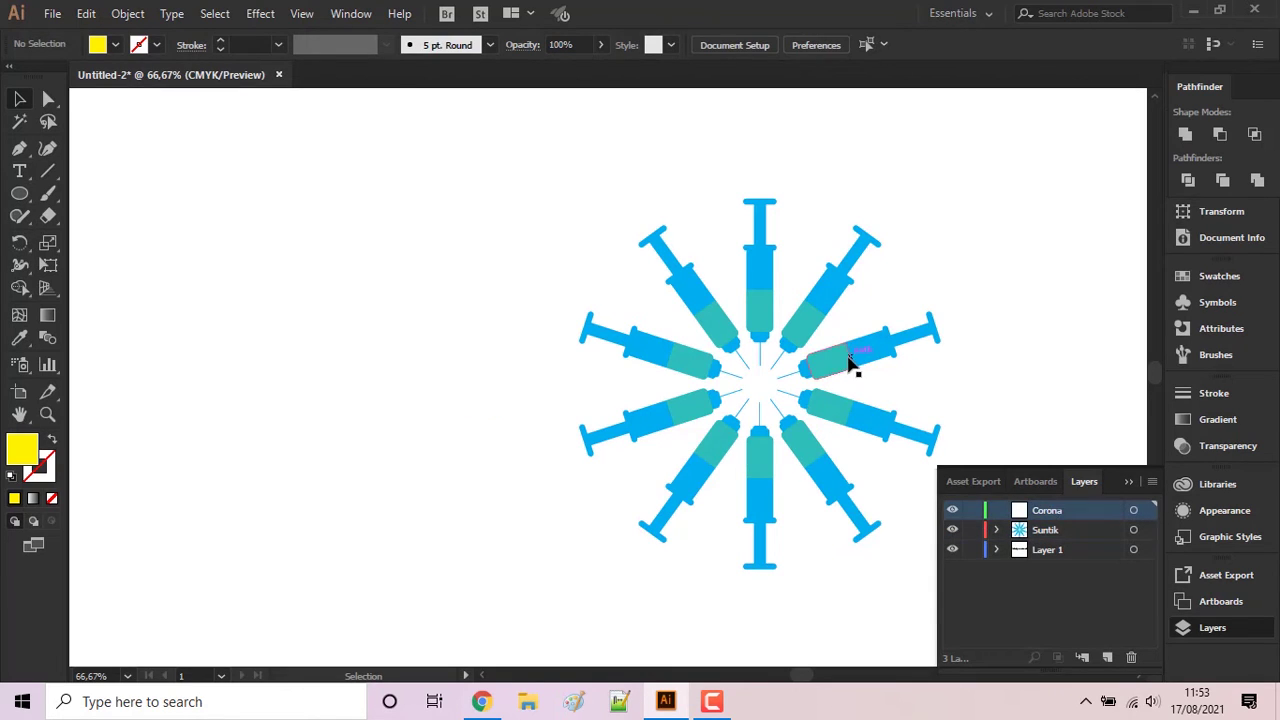
- Make Corona the active layer, lock Suntik, and draw a yellow circle over the ring
key("ctrl+minus")
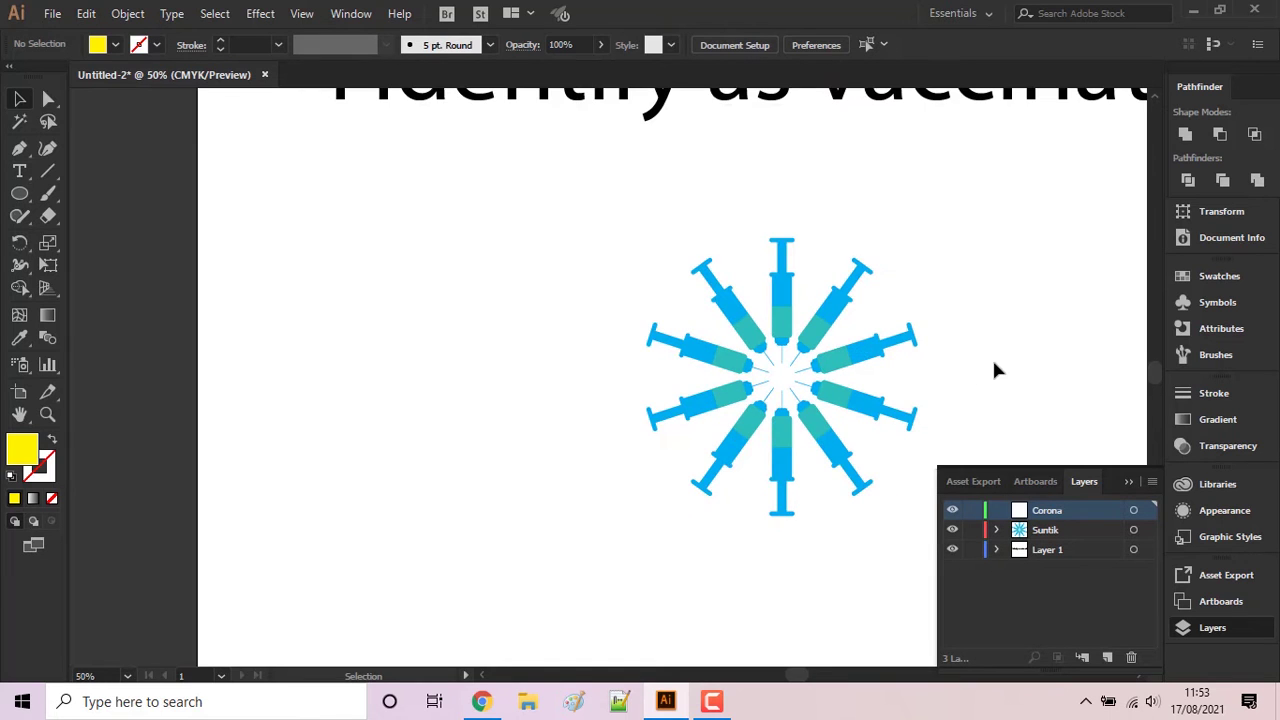
left_click_drag(677, 330, 820, 344)
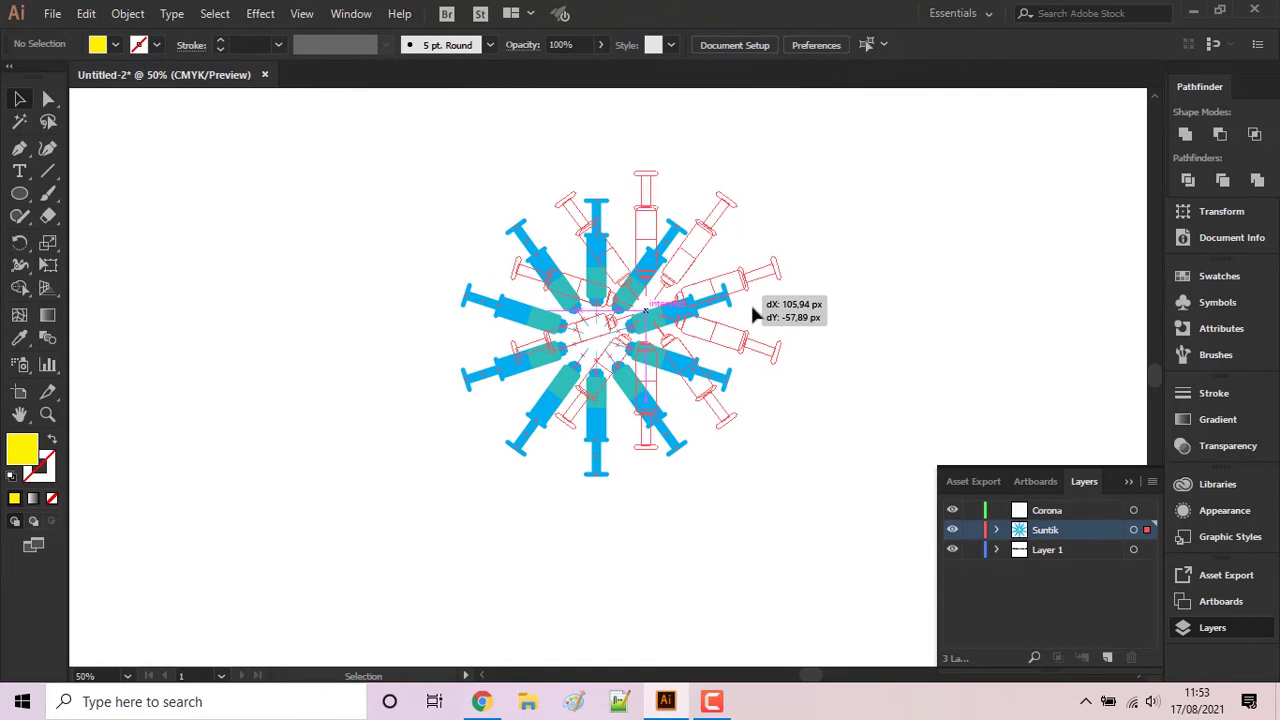
left_click(1046, 513)
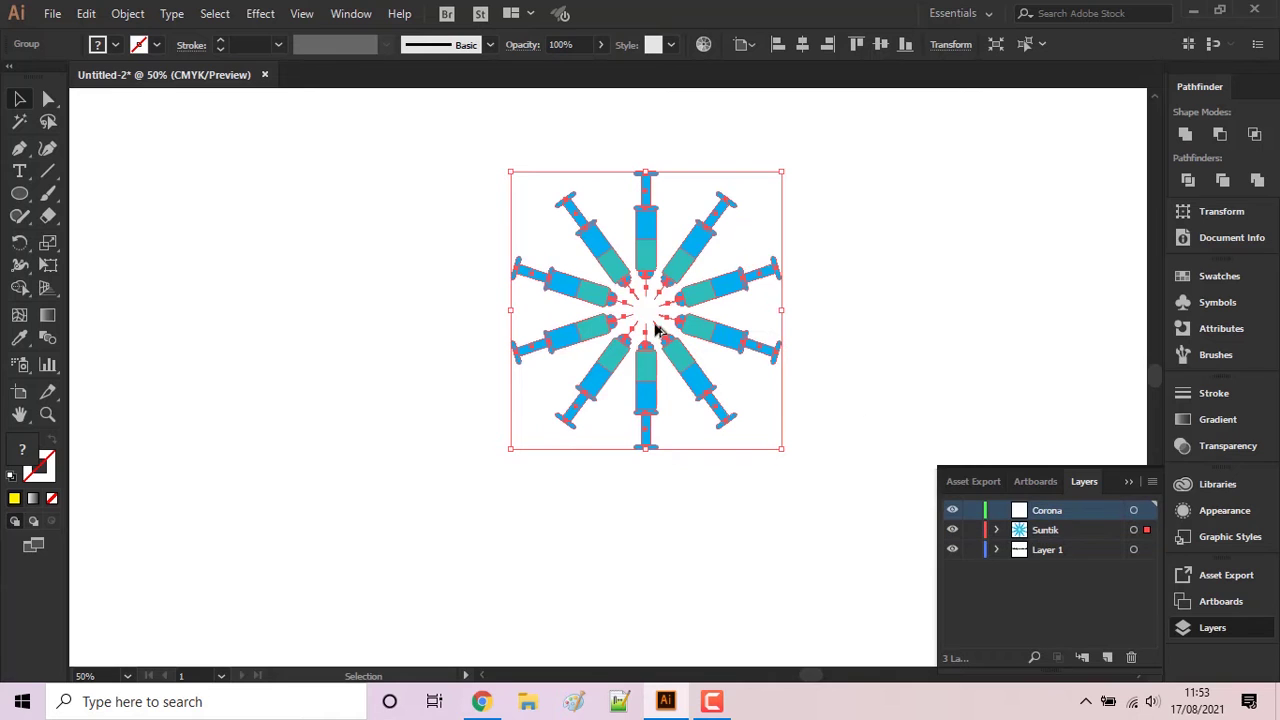
key("ctrl+plus")
key("ctrl+plus")
key("ctrl+plus")
key("ctrl+plus")
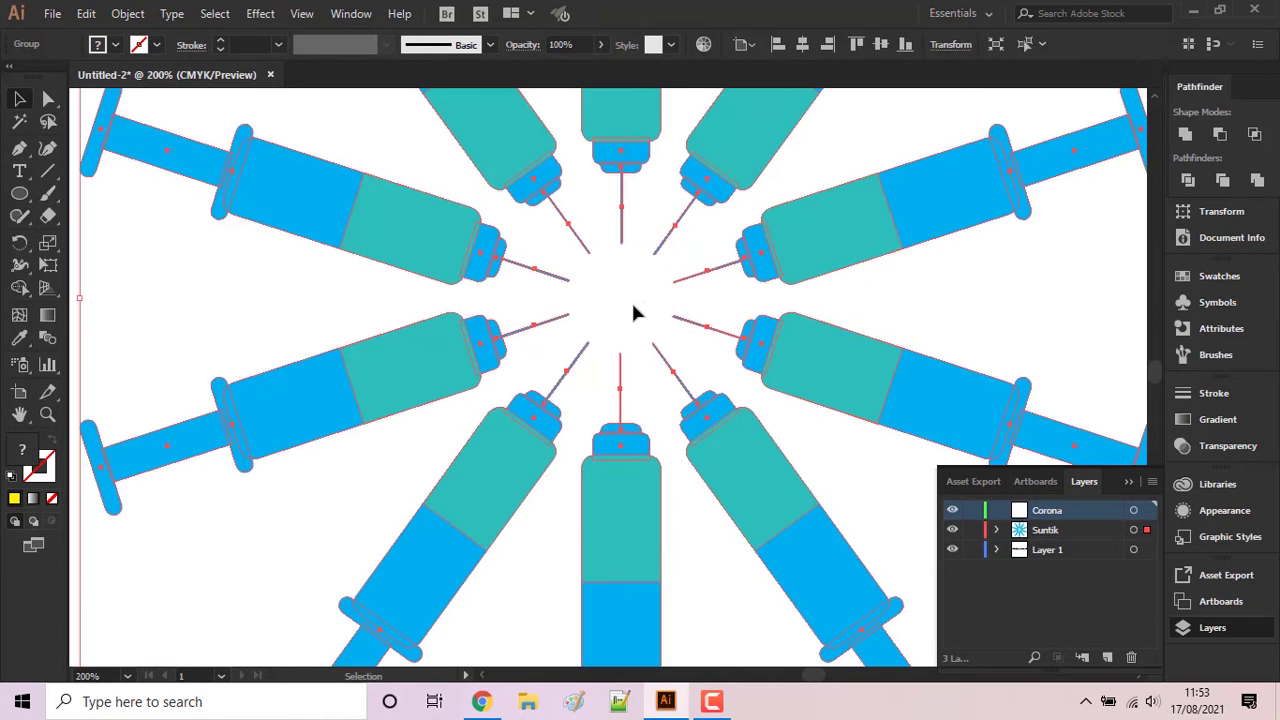
left_click(634, 314)
left_click(19, 194)
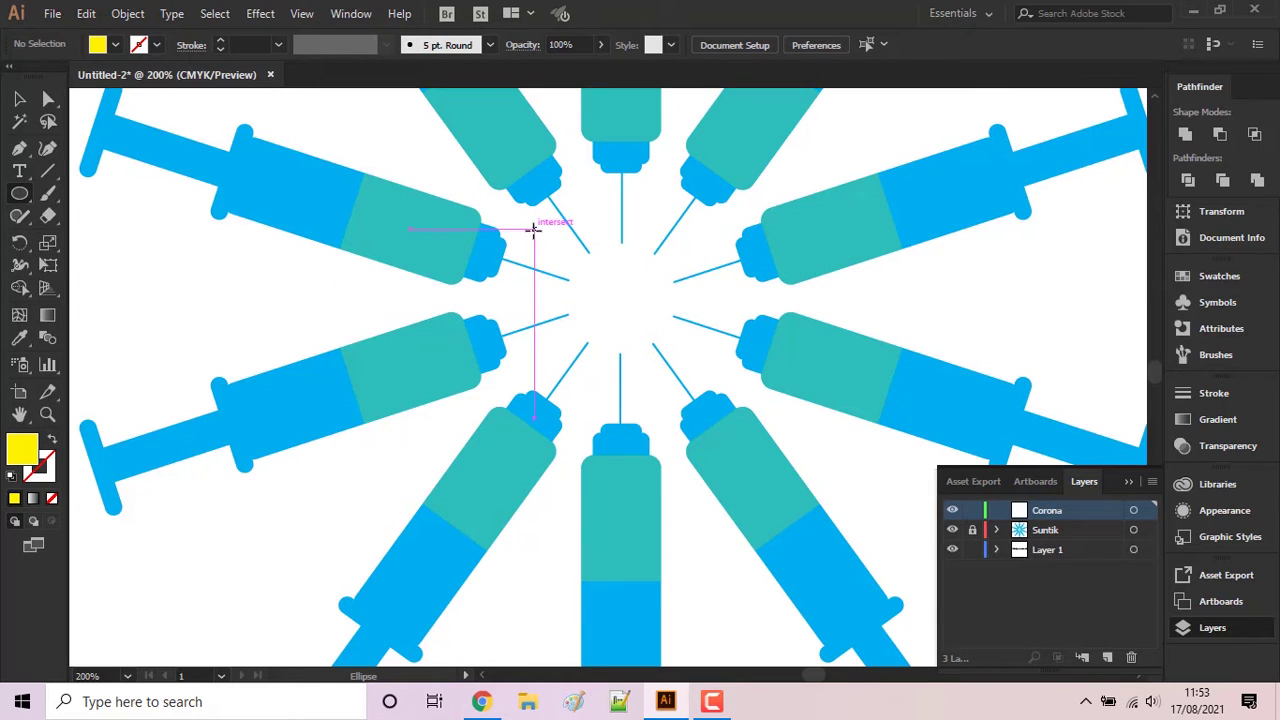
left_click_drag(534, 229, 666, 357)
- Centre the yellow circle in the ring and scale it so the needle tips touch its edge
left_click(803, 44)
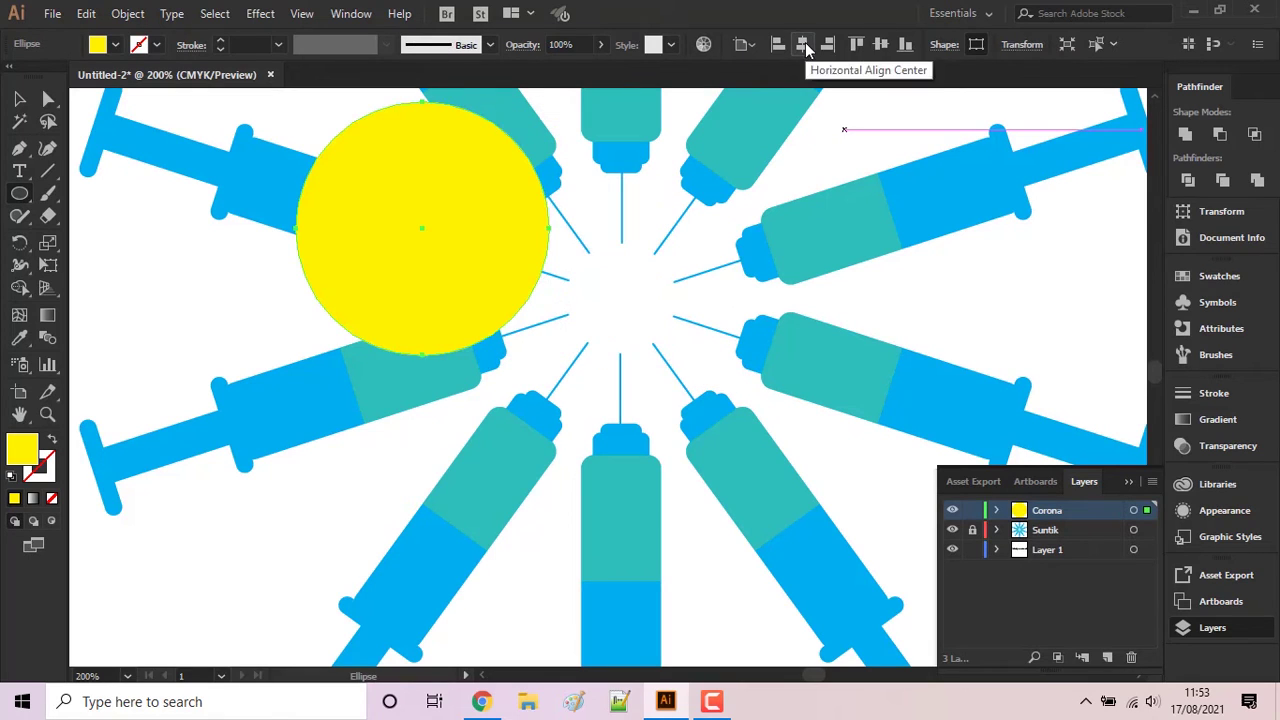
left_click(881, 44)
key("v")
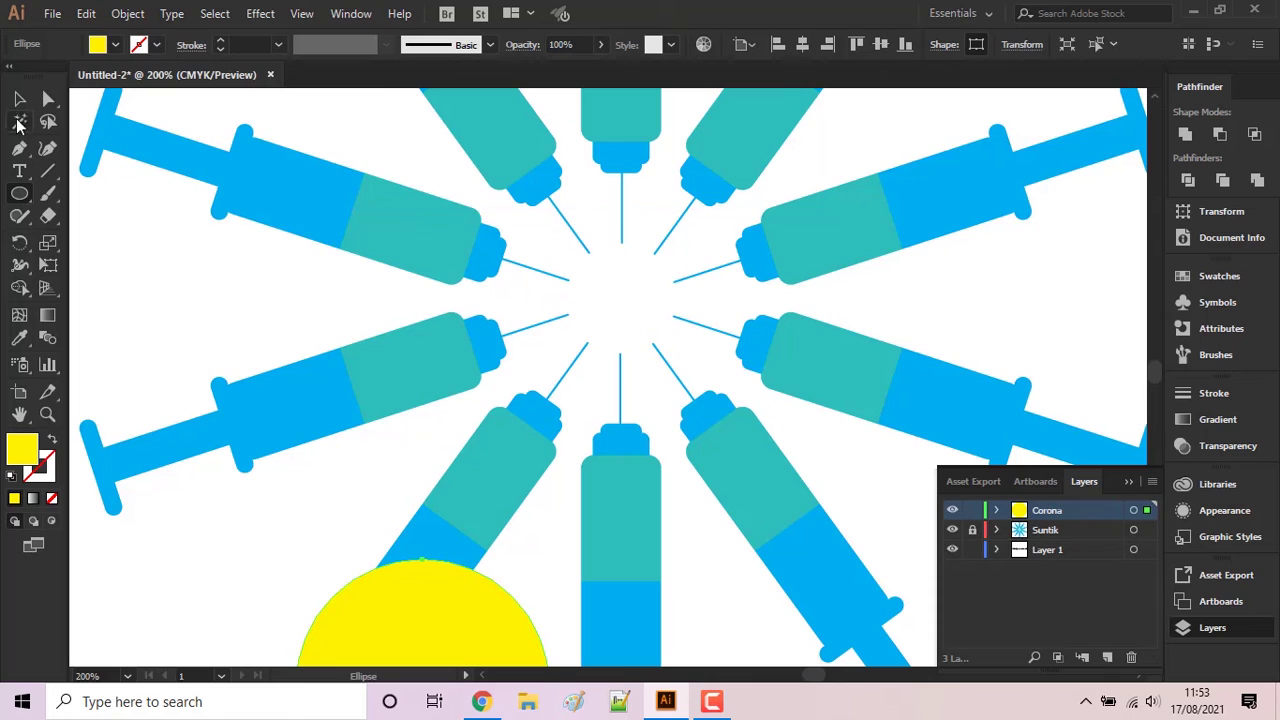
left_click(466, 606)
mouse_move(466, 632)
left_mouse_down()
mouse_move(669, 267)
mouse_move(661, 240)
left_mouse_up()
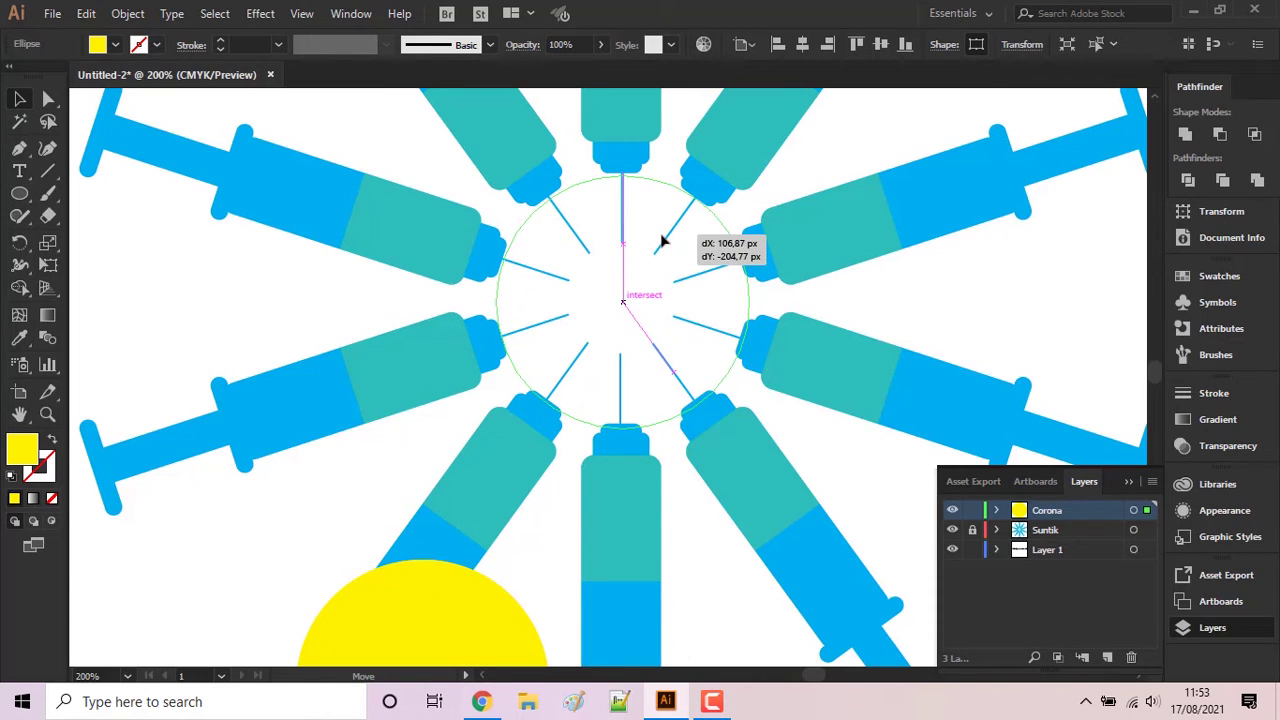
left_click_drag(661, 240, 661, 241)
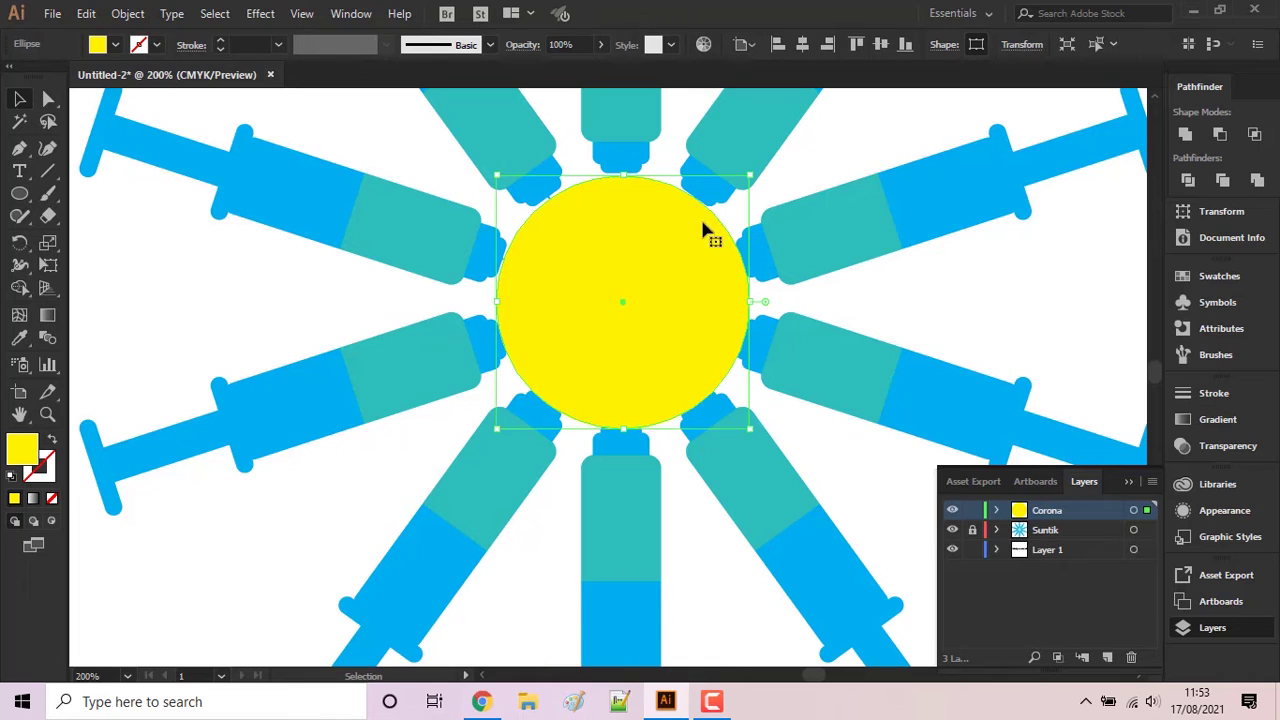
left_click(803, 47)
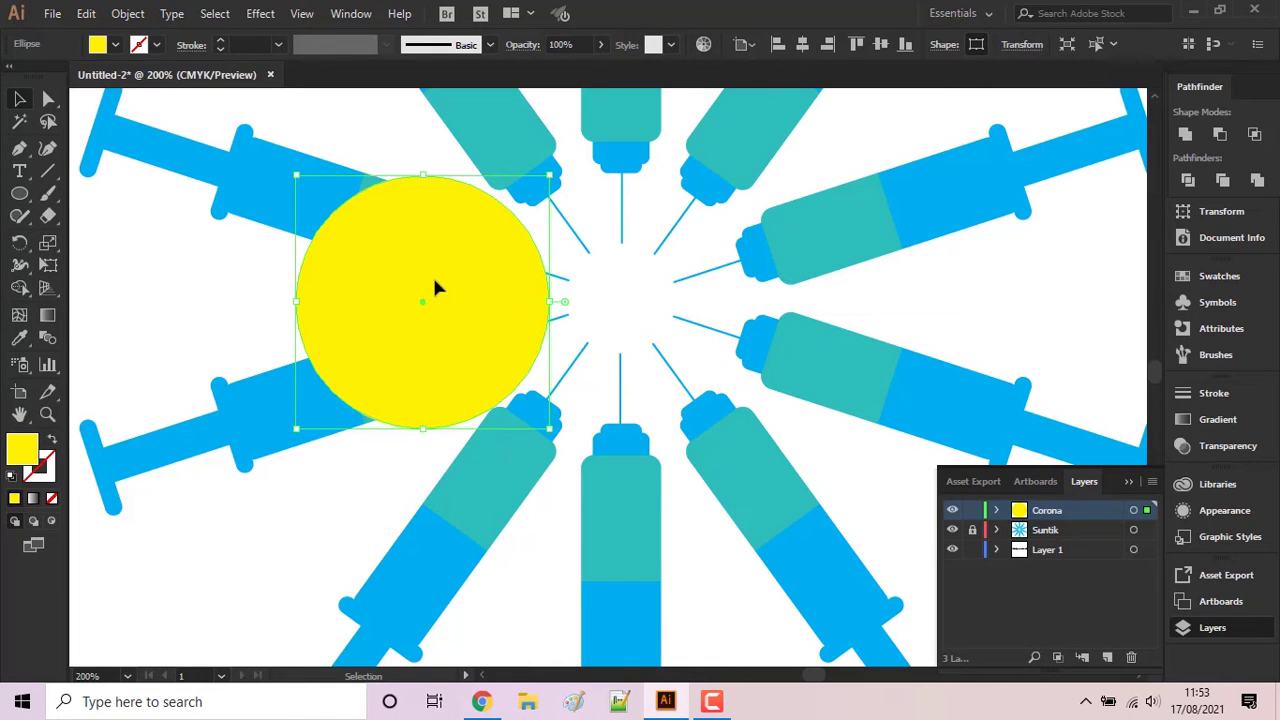
left_click_drag(432, 284, 636, 281)
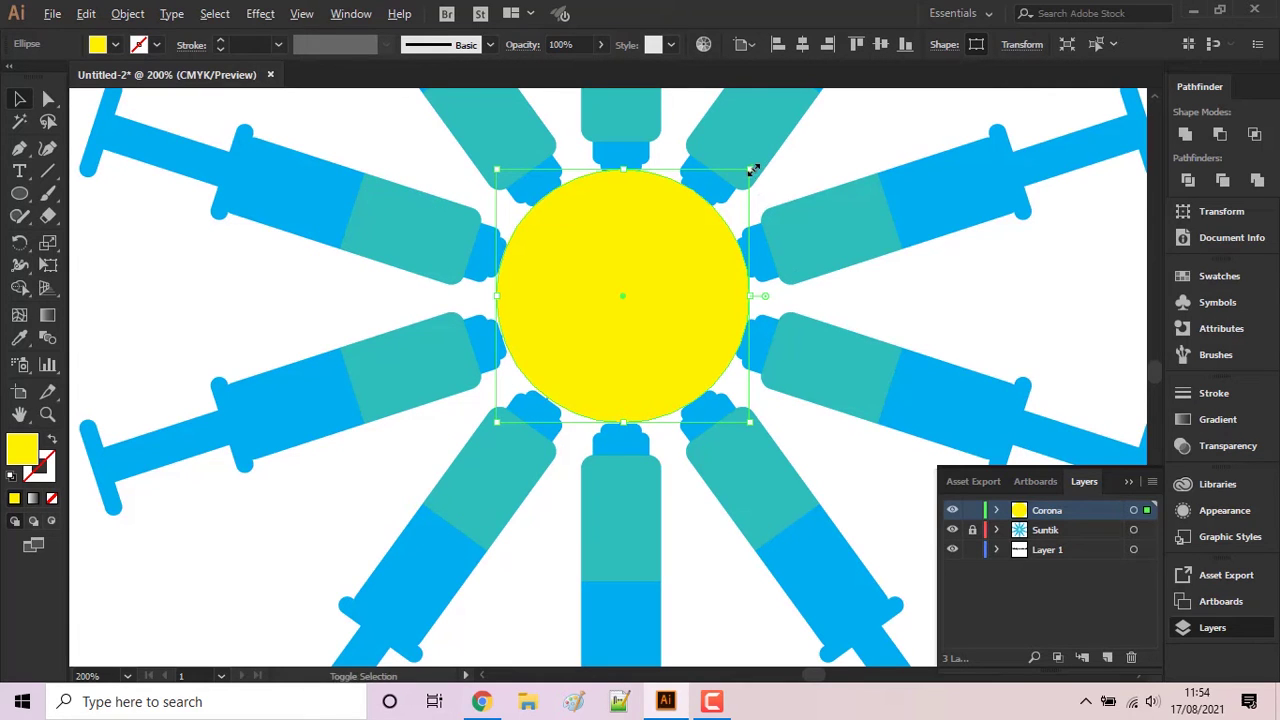
left_click_drag(752, 170, 739, 186)
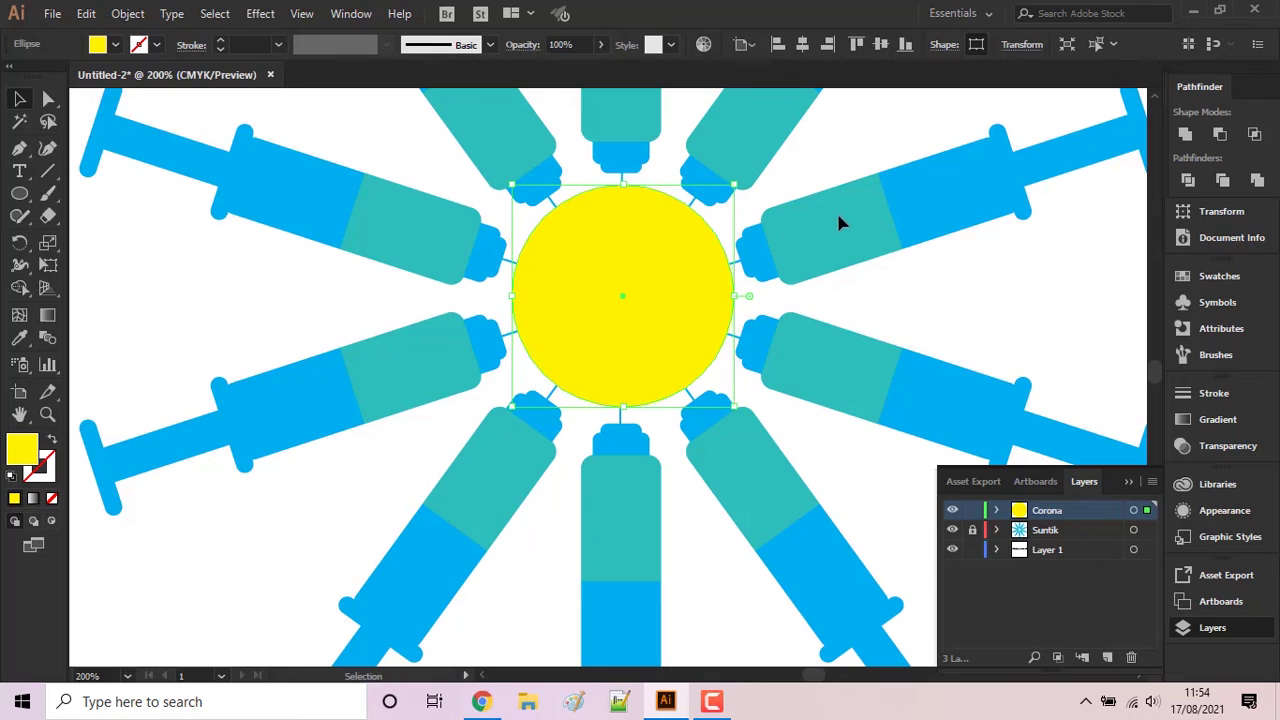
left_click(840, 148)
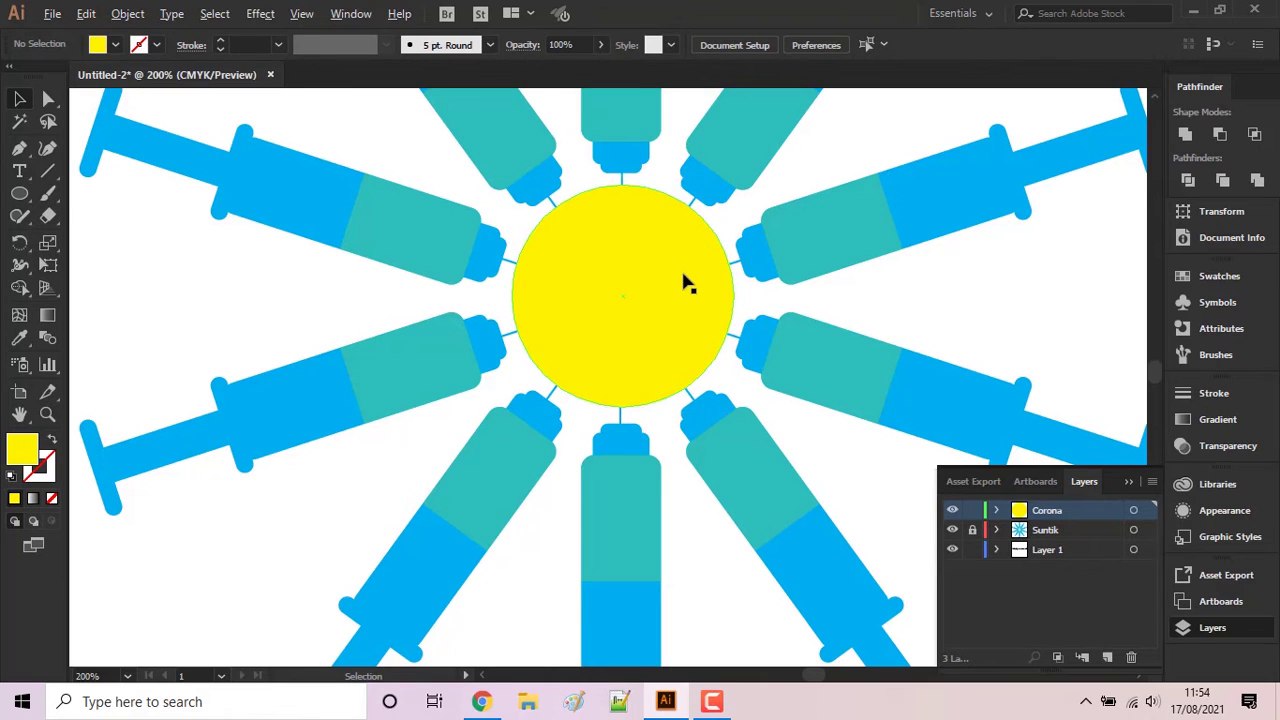
scroll(686, 280, "up", 1)
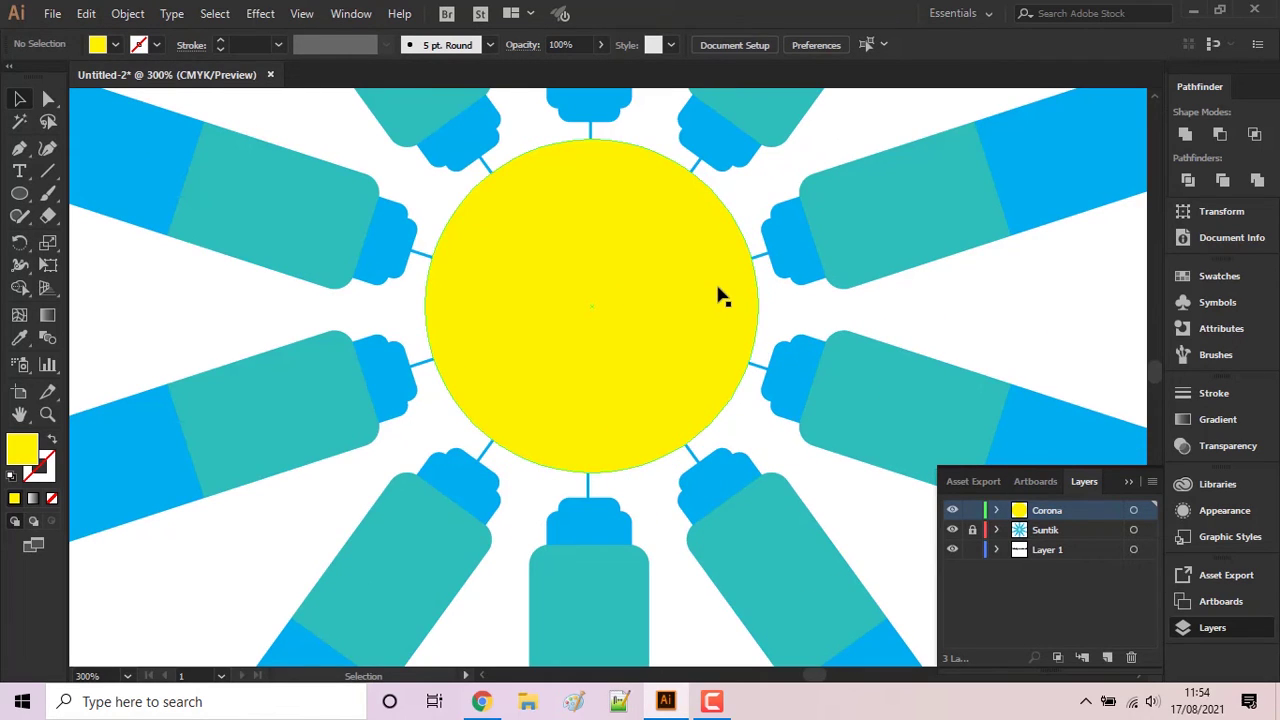
left_click(675, 303)
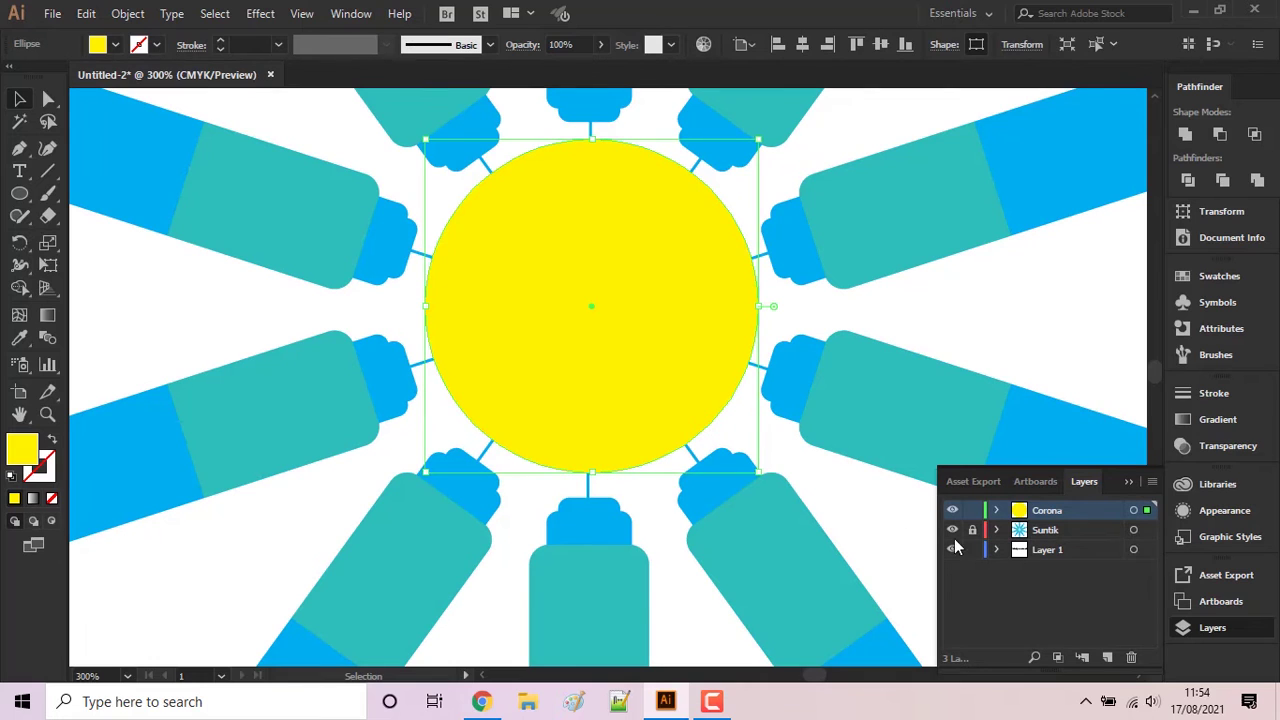
left_click(1043, 532, "alt")
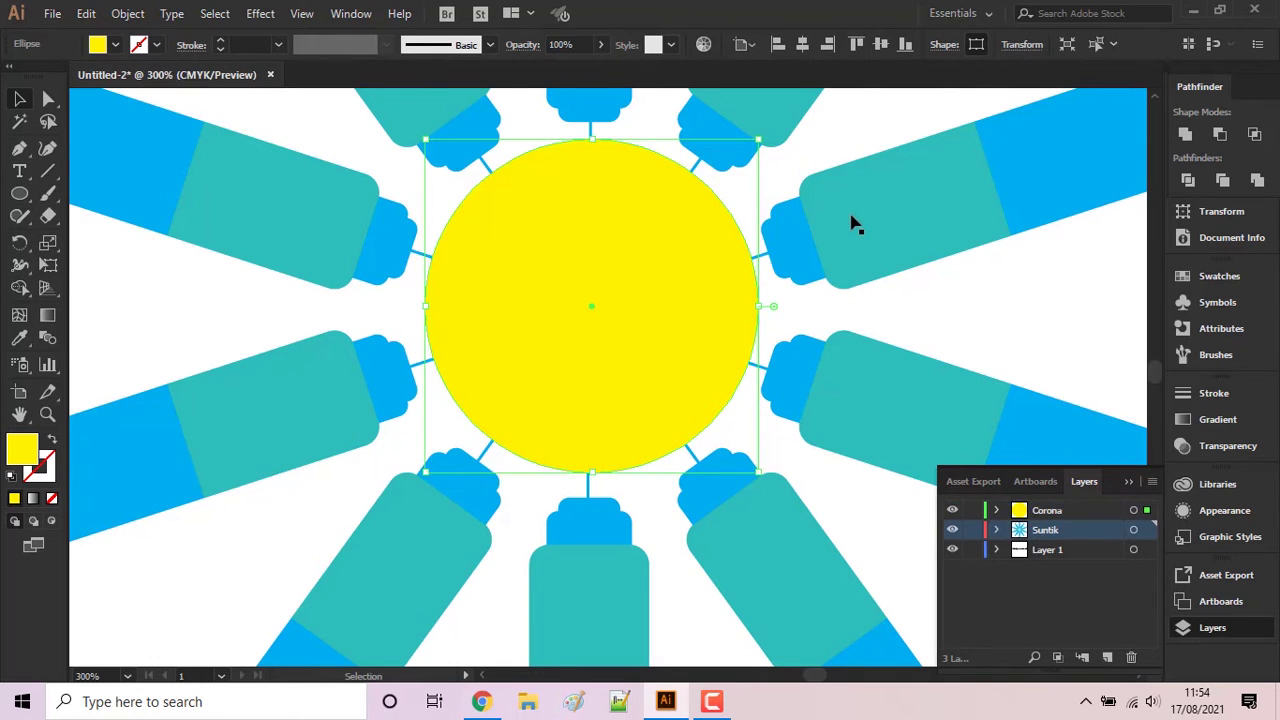
left_click(808, 50)
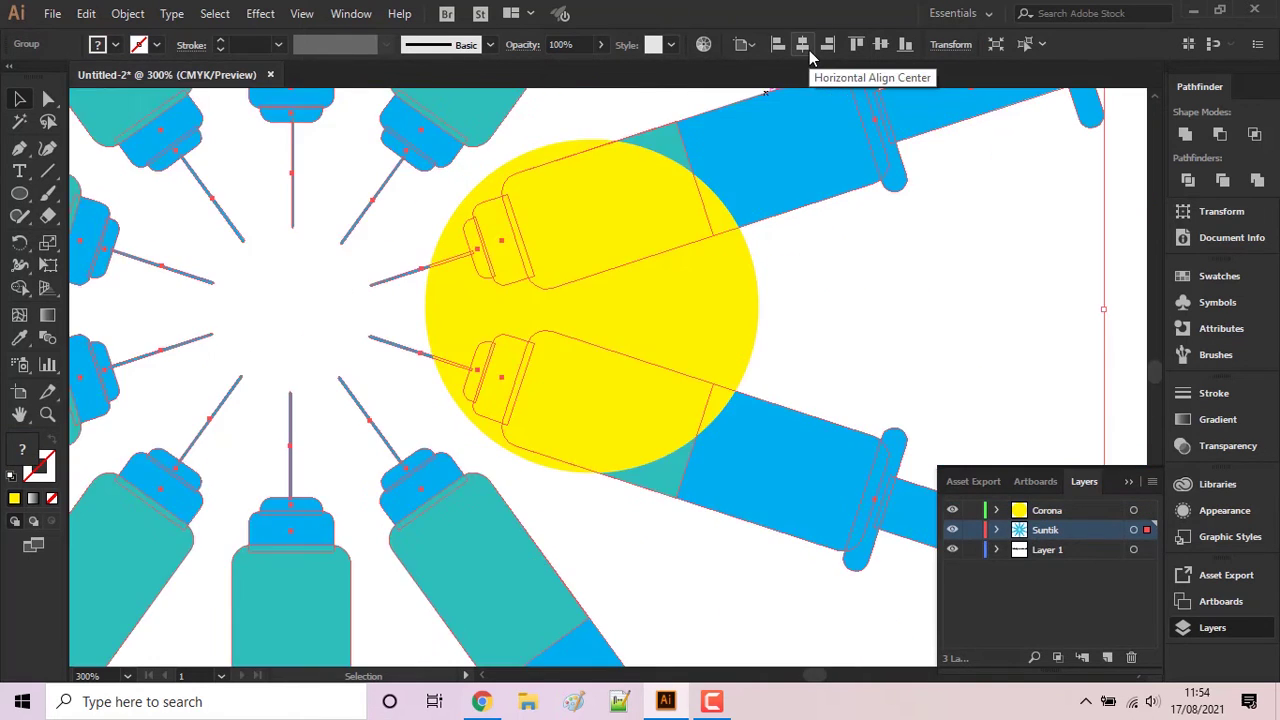
left_click(698, 322)
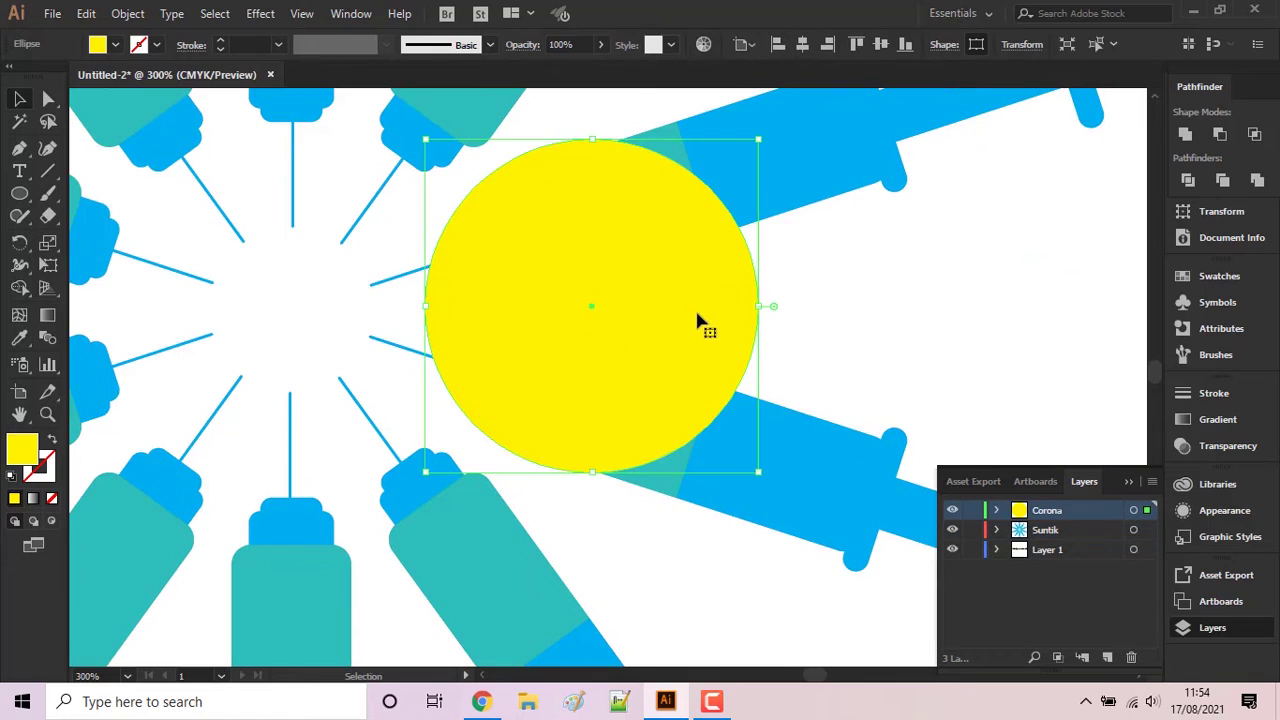
left_click(808, 46)
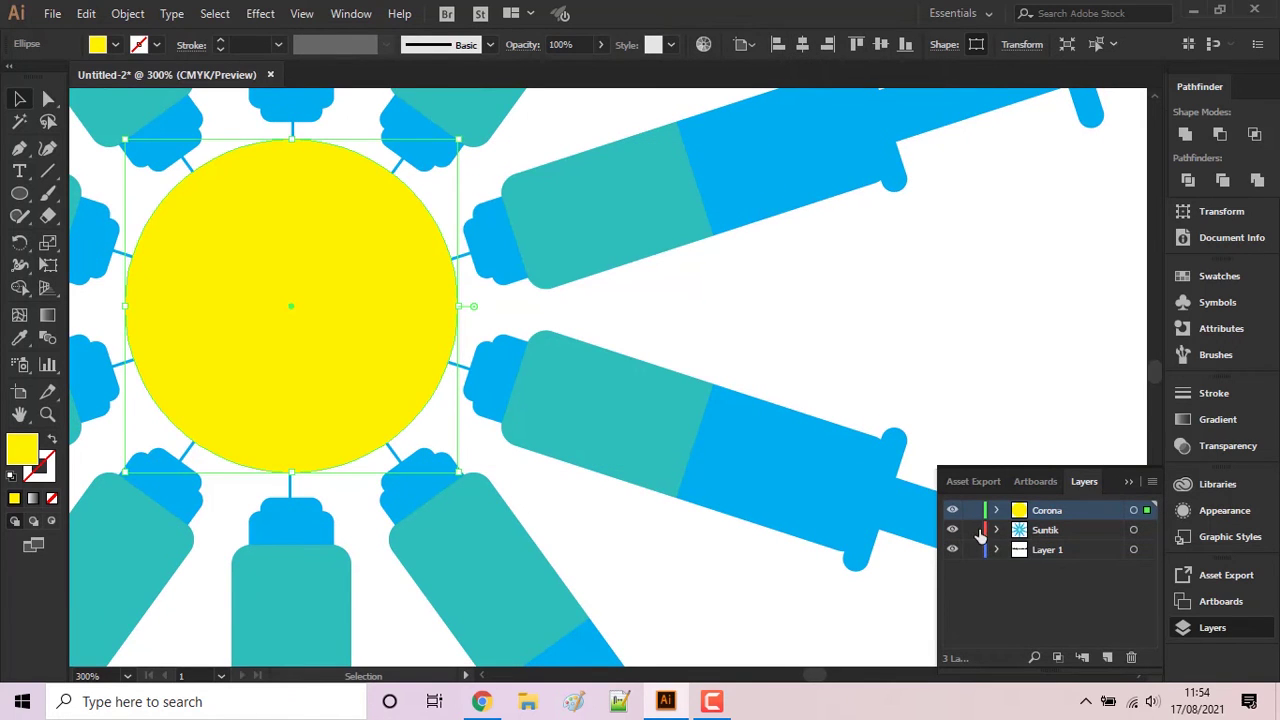
left_click_drag(571, 317, 737, 305)
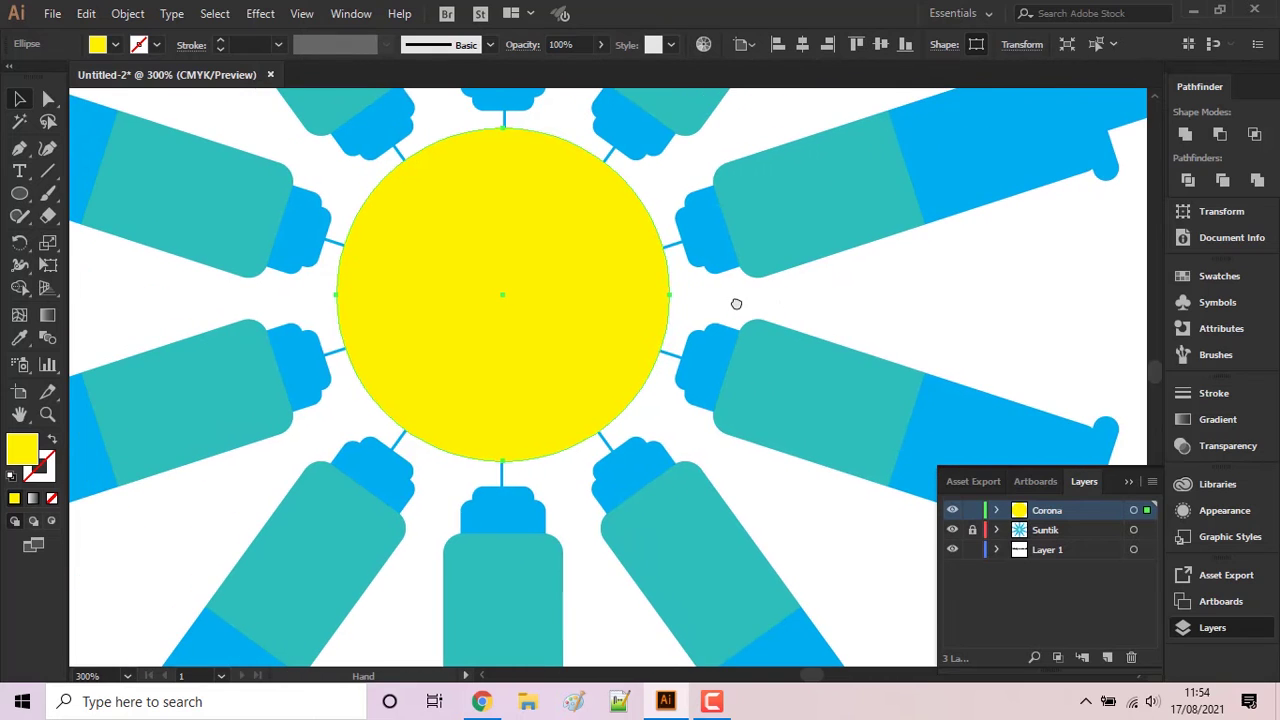
scroll(540, 260, "up", 1)
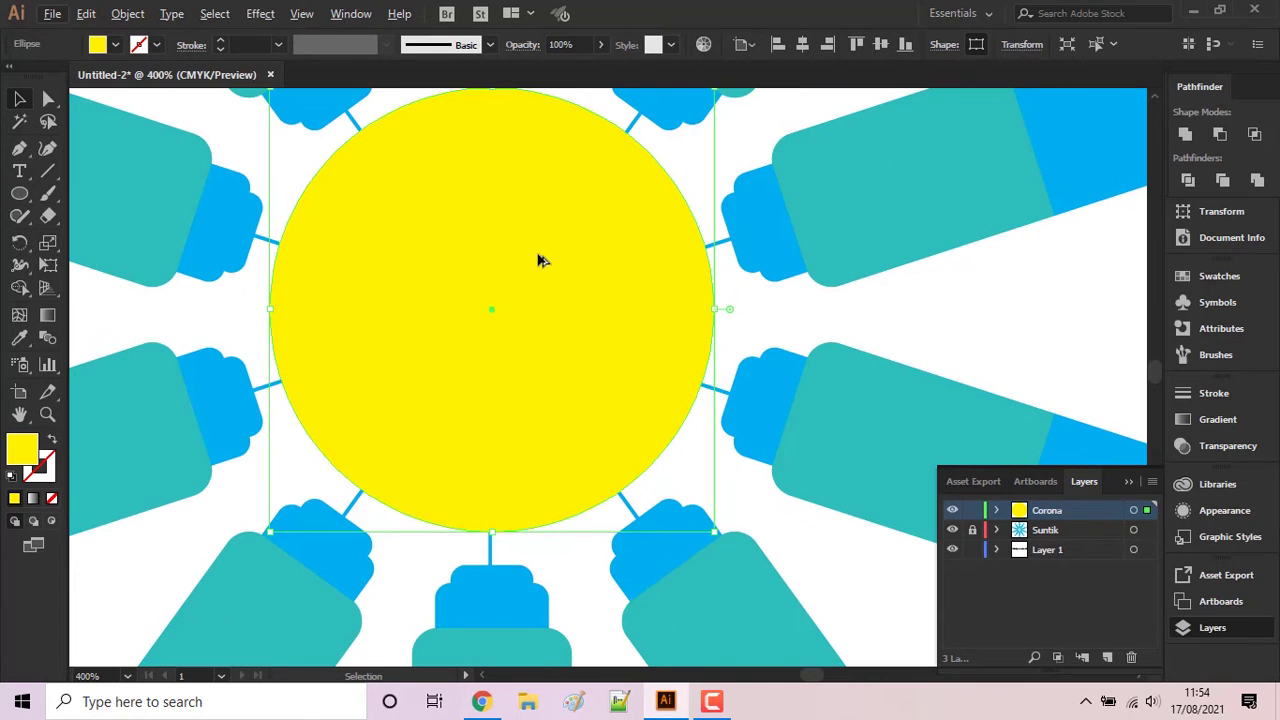
scroll(540, 260, "down", 1)
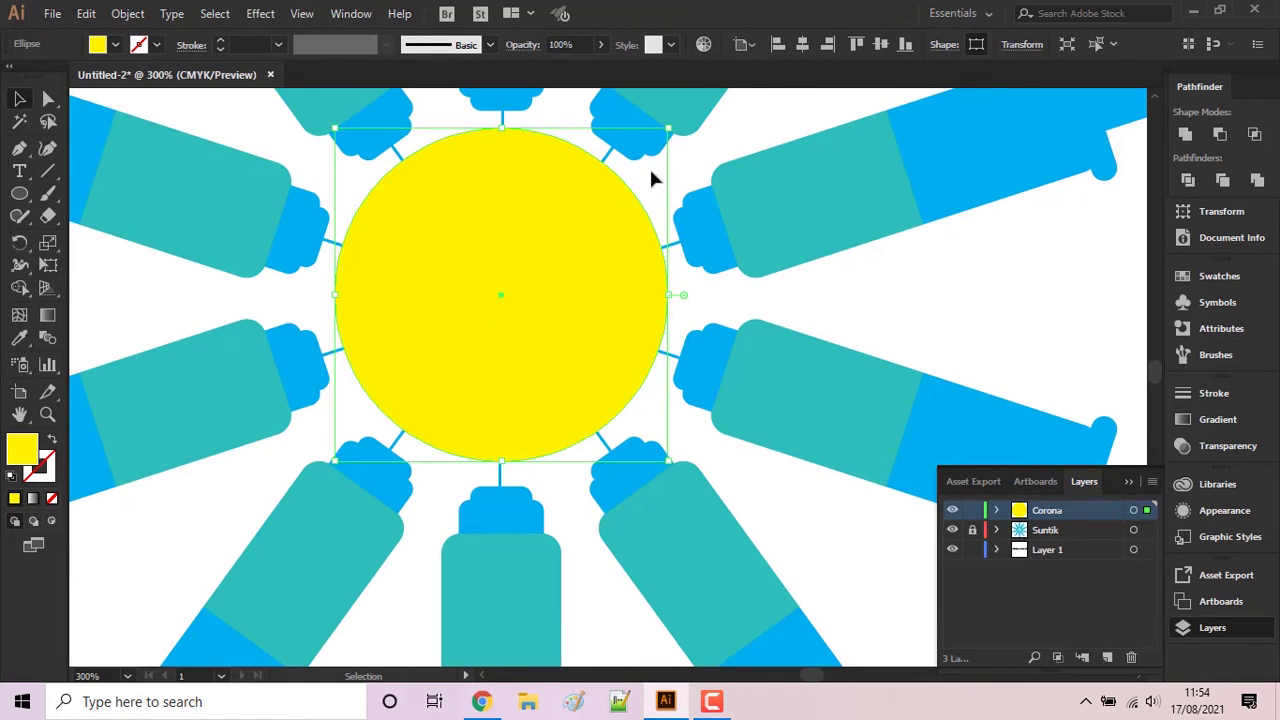
key("a")
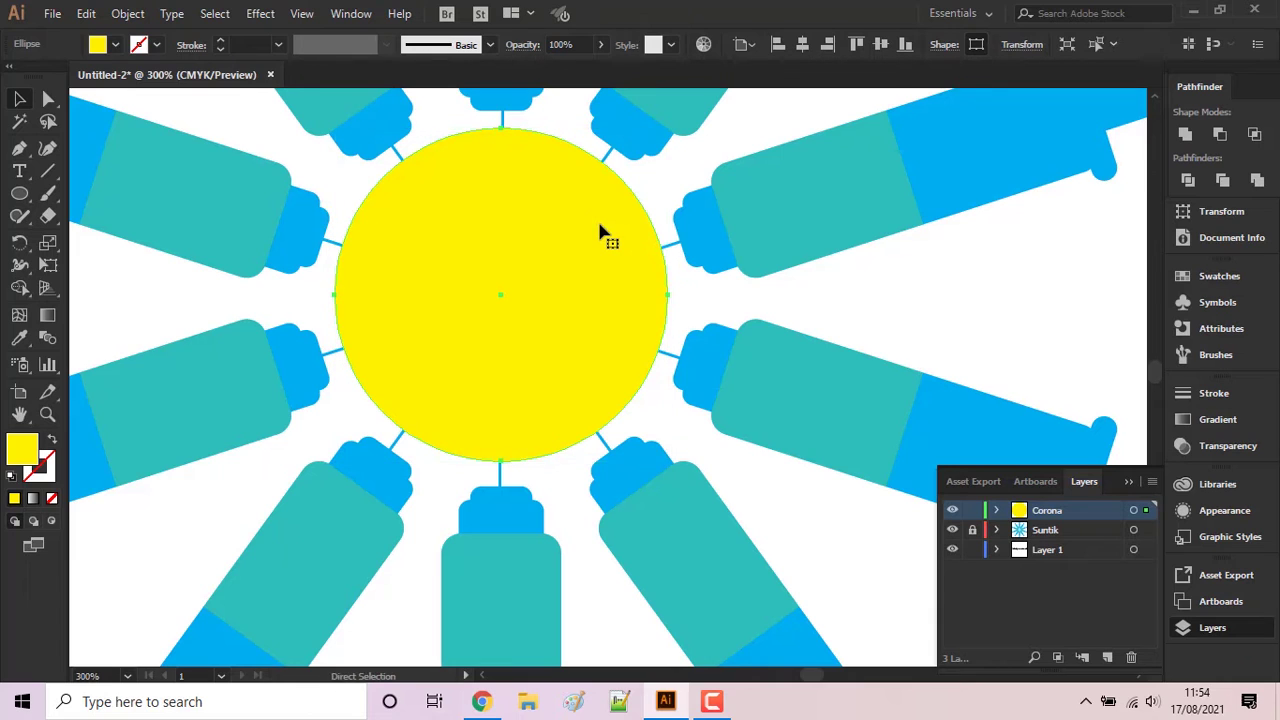
key("v")
- Shrink the circle copy to about 69 px and fill it white
left_click_drag(667, 129, 532, 267)
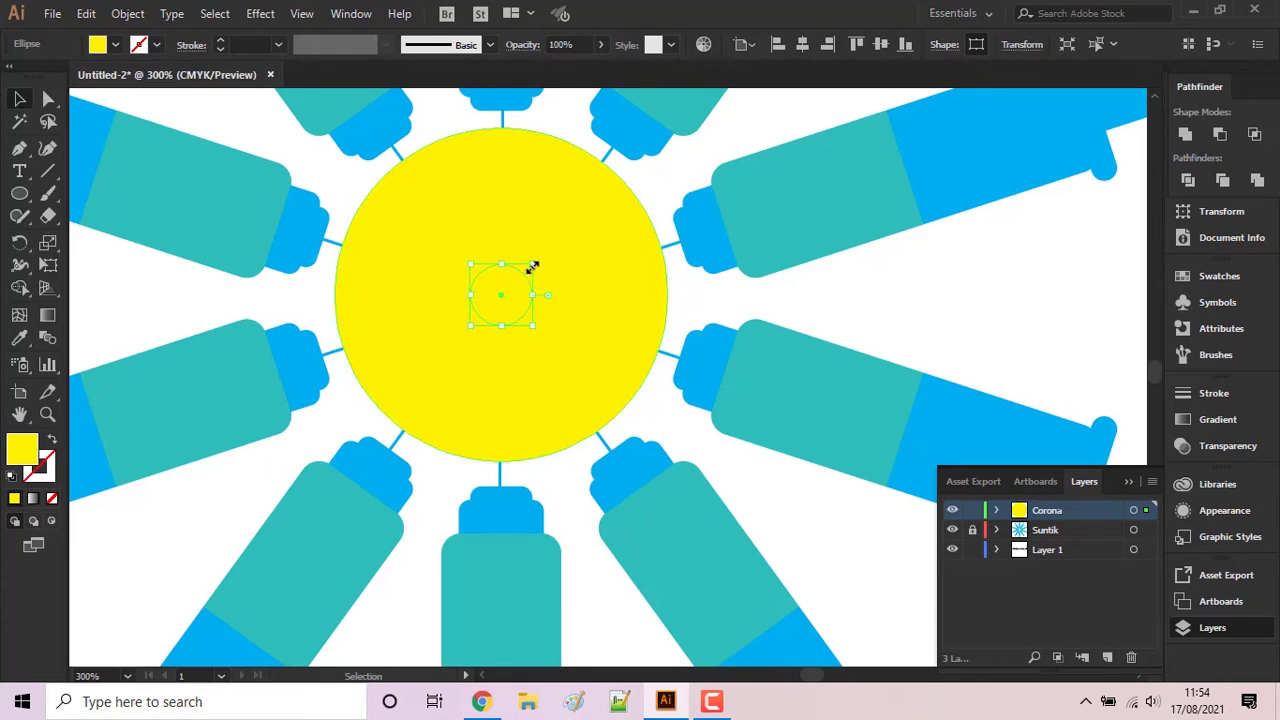
scroll(518, 275, "up", 2)
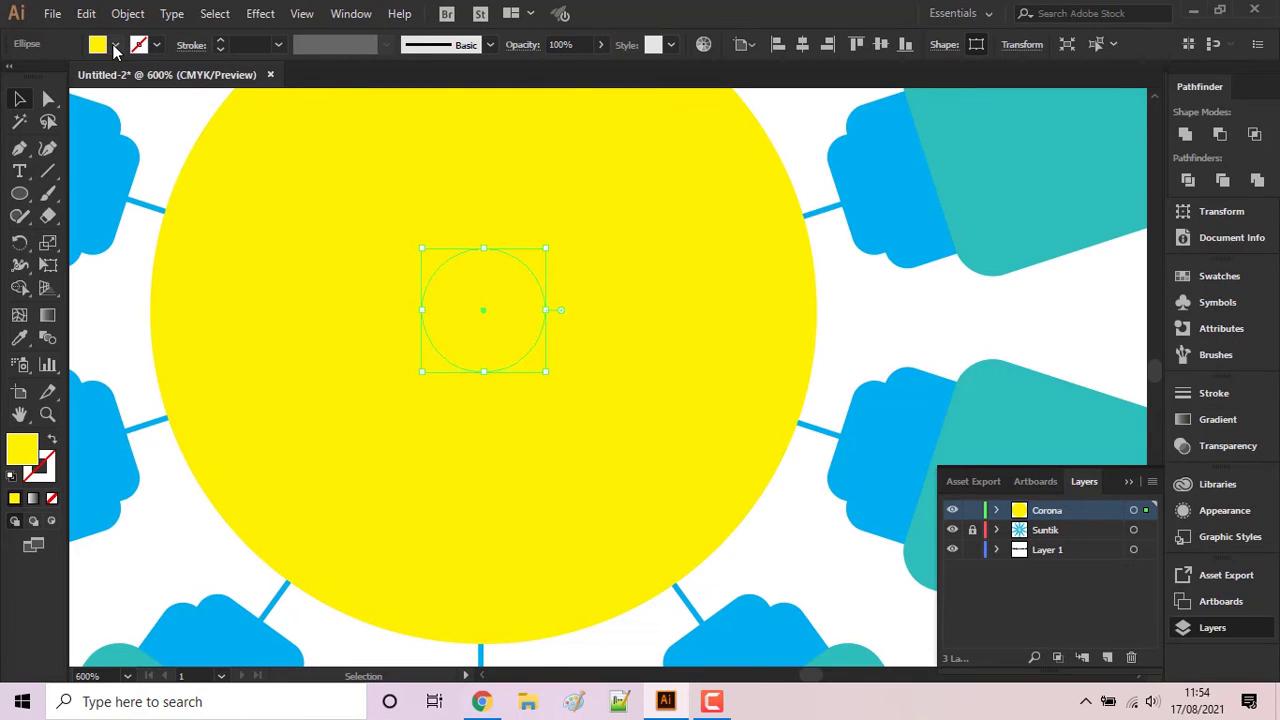
left_click(116, 45)
left_click(38, 77)
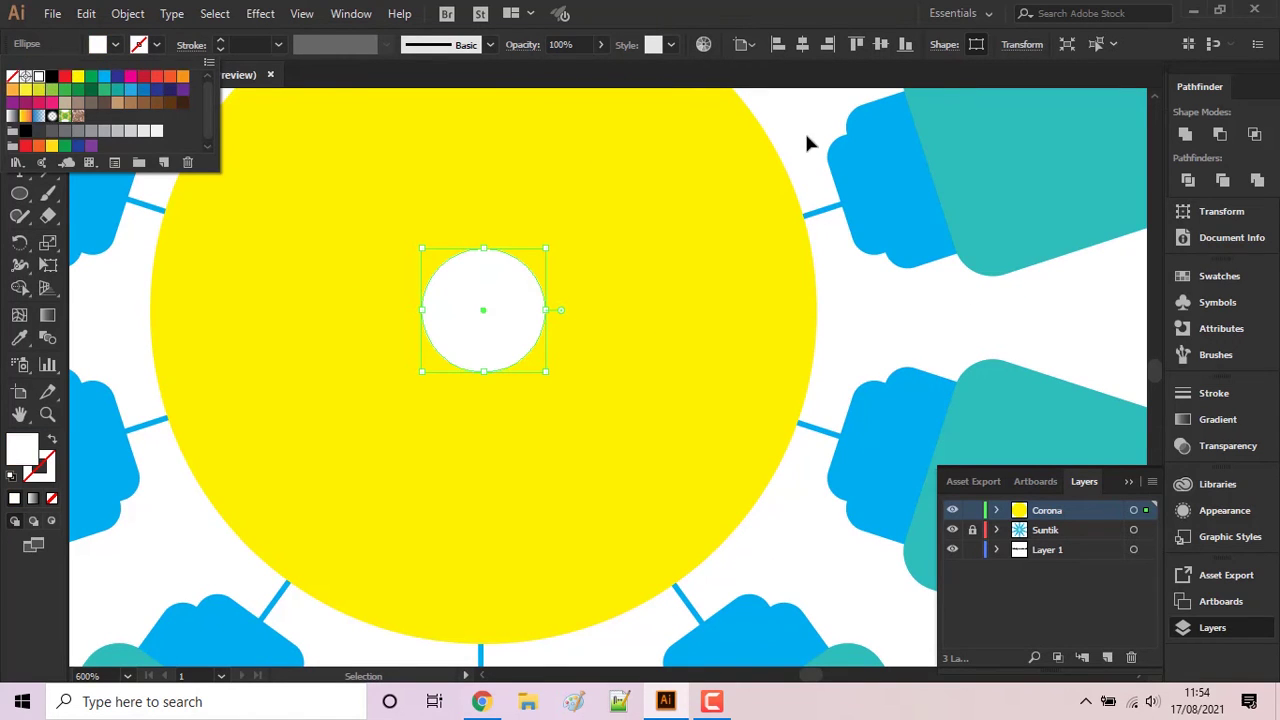
scroll(510, 240, "up", 1)
- Duplicate the white circle, delete the stray copy, and place the duplicate slightly above
left_click_drag(498, 286, 251, 196)
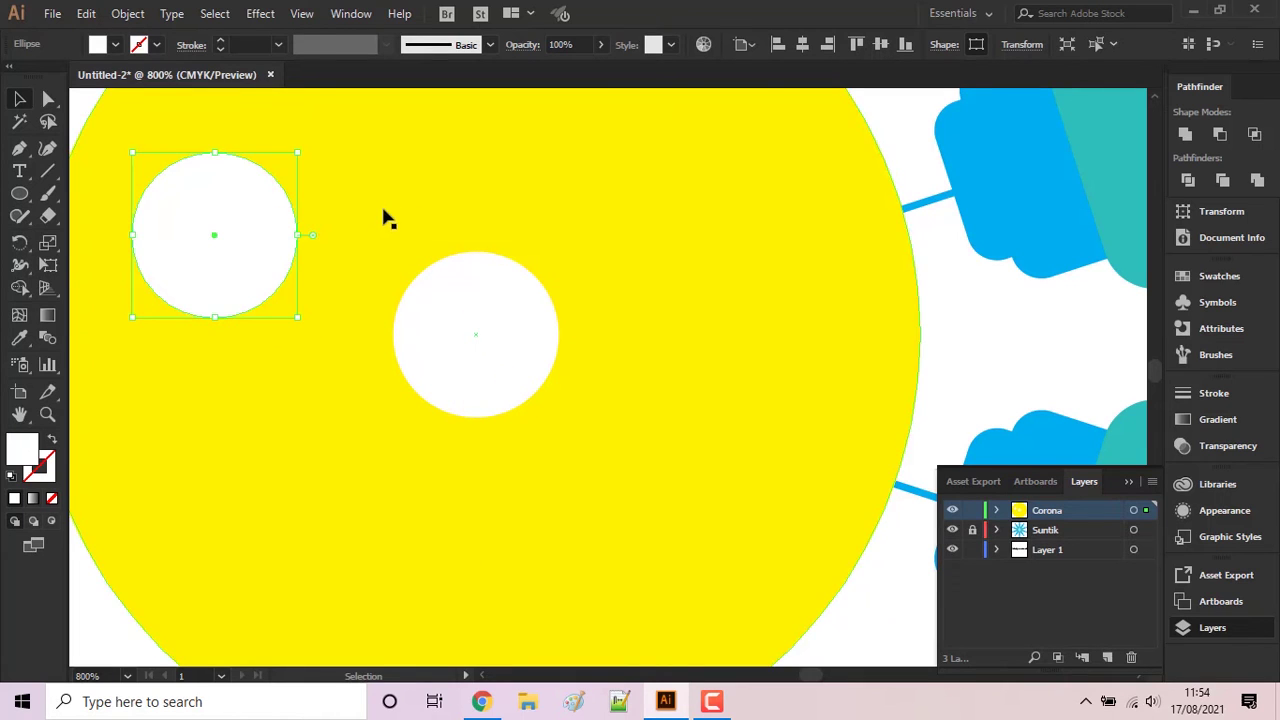
scroll(510, 211, "left", 1)
scroll(525, 216, "left", 1)
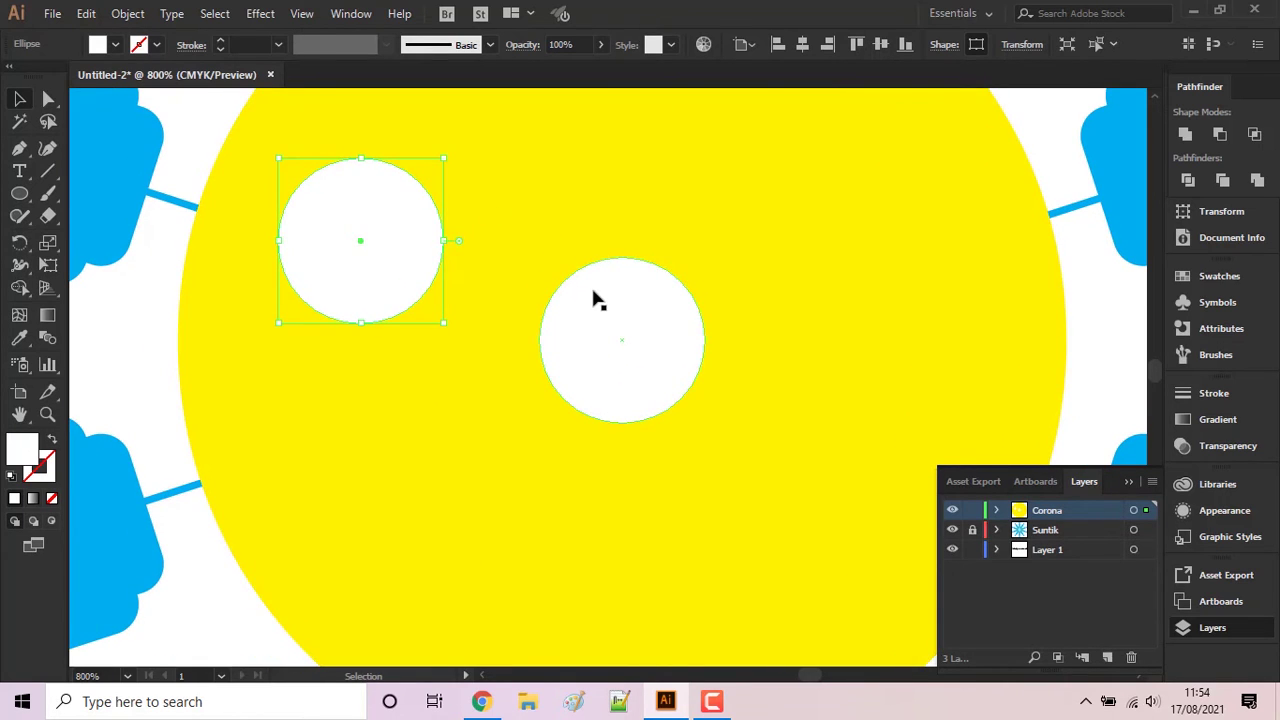
left_click_drag(593, 293, 597, 289)
key("Delete")
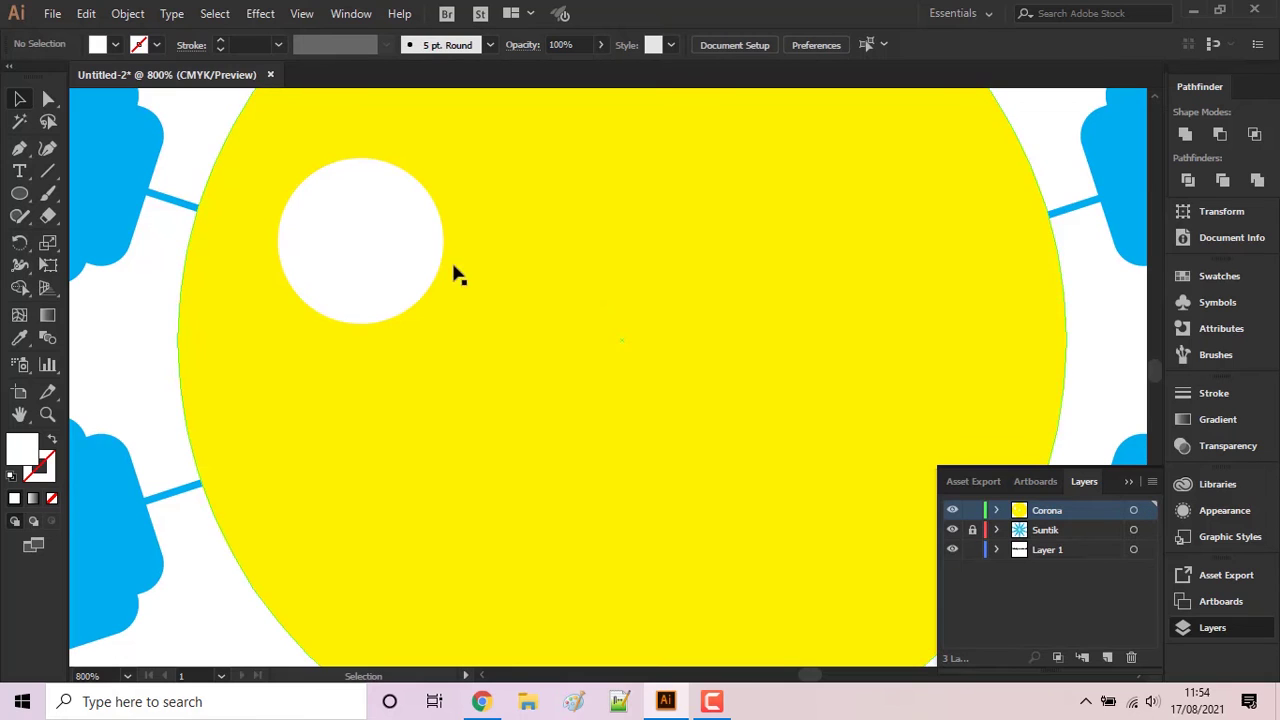
mouse_move(403, 249)
left_mouse_down()
mouse_move(506, 257)
mouse_move(521, 362)
mouse_move(564, 352)
left_mouse_up()
left_click_drag(515, 276, 508, 240)
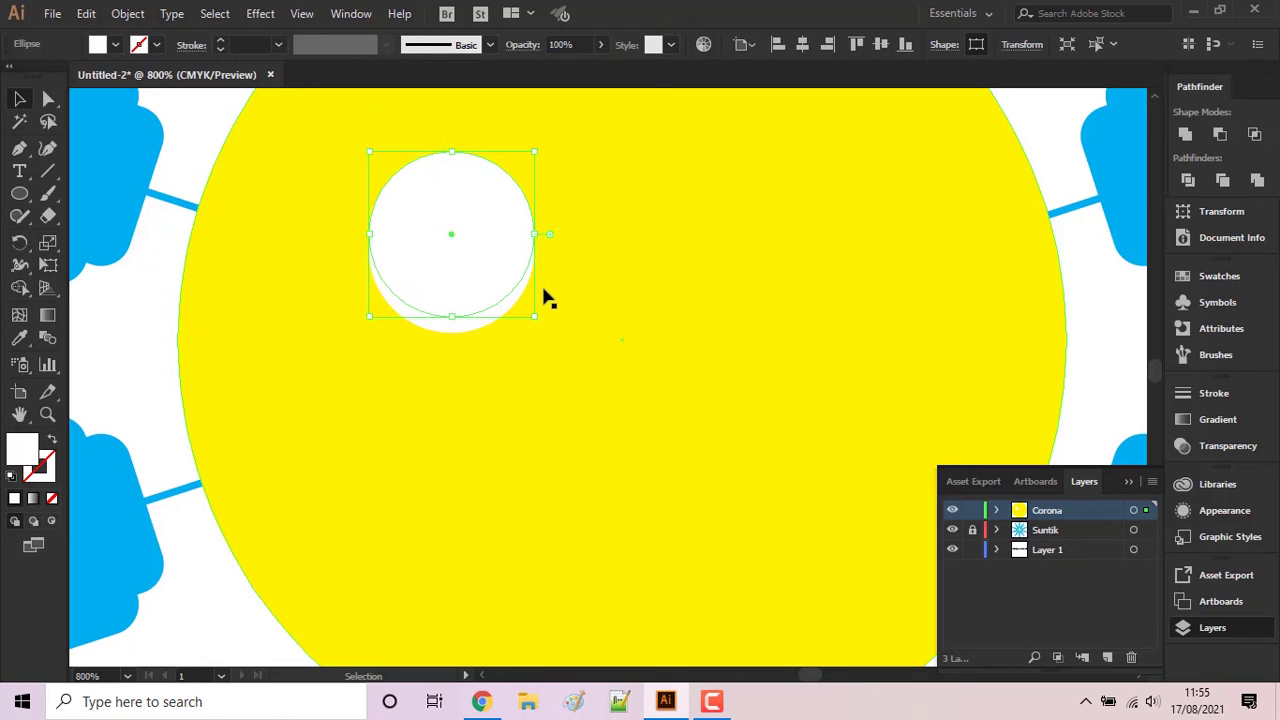
- Fill the lower small circle with a light grey swatch
left_click(553, 276)
left_click(516, 300)
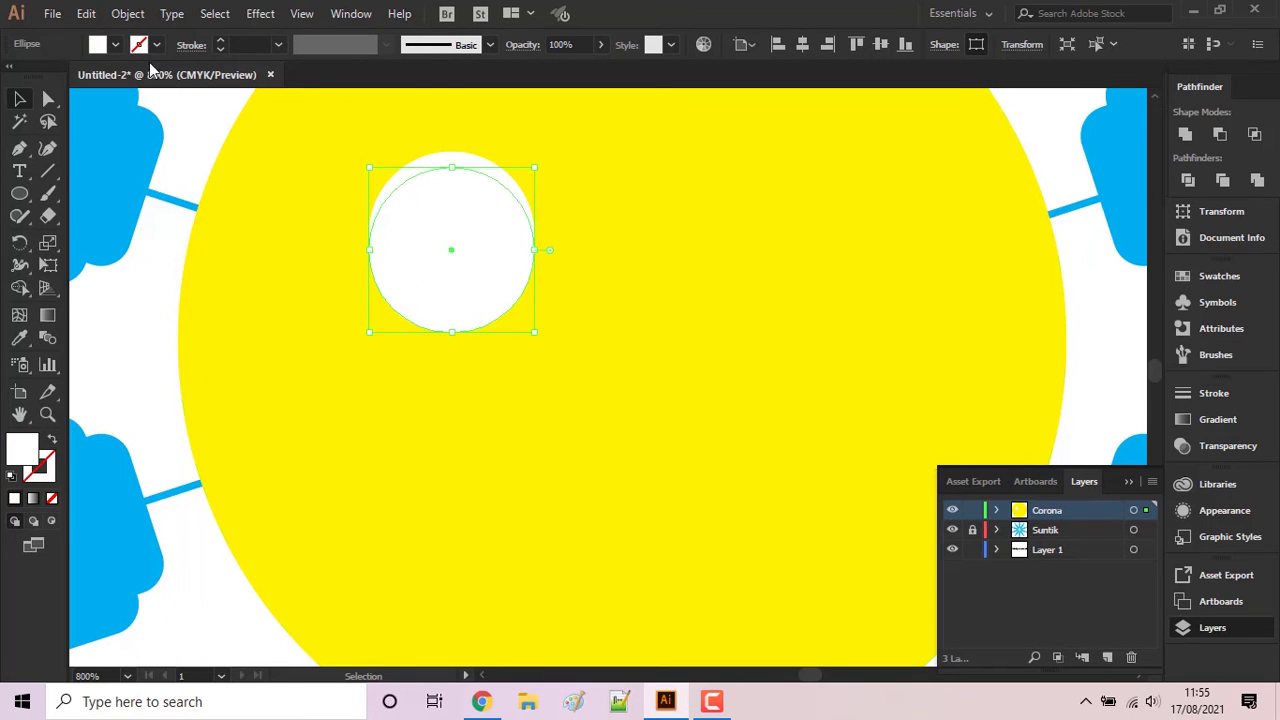
left_click(121, 46)
left_click(132, 132)
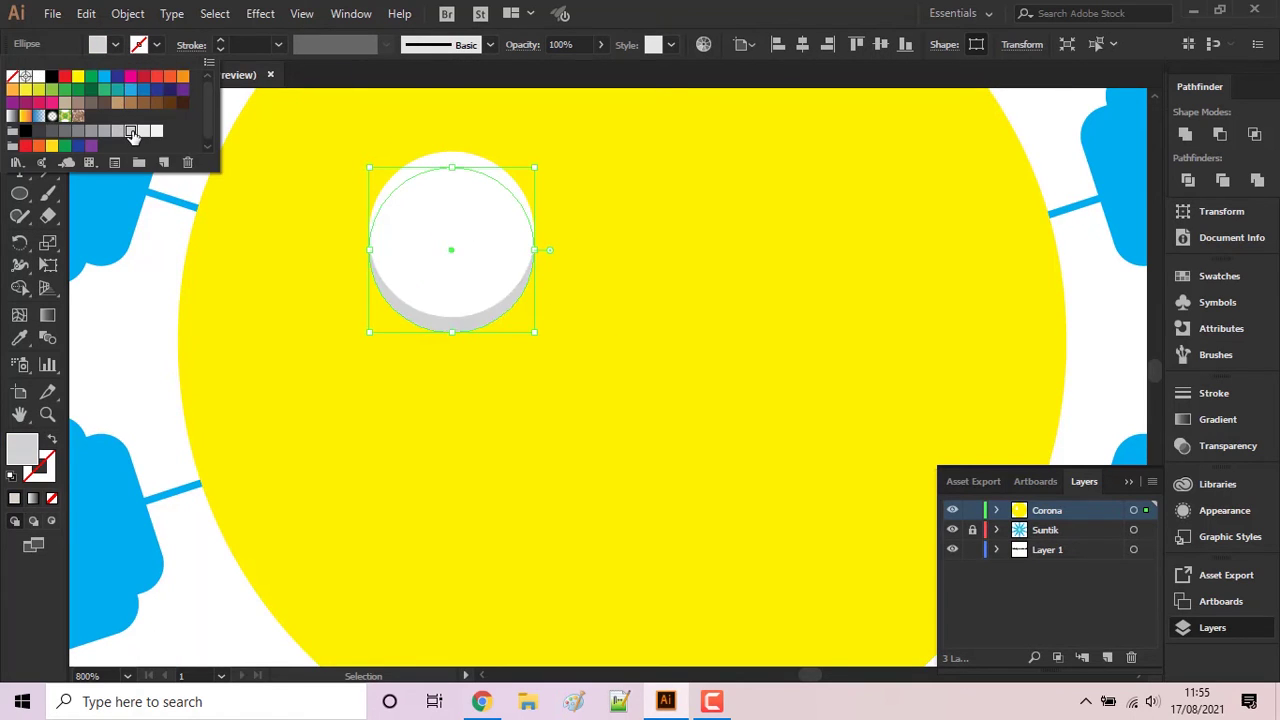
left_click(108, 132)
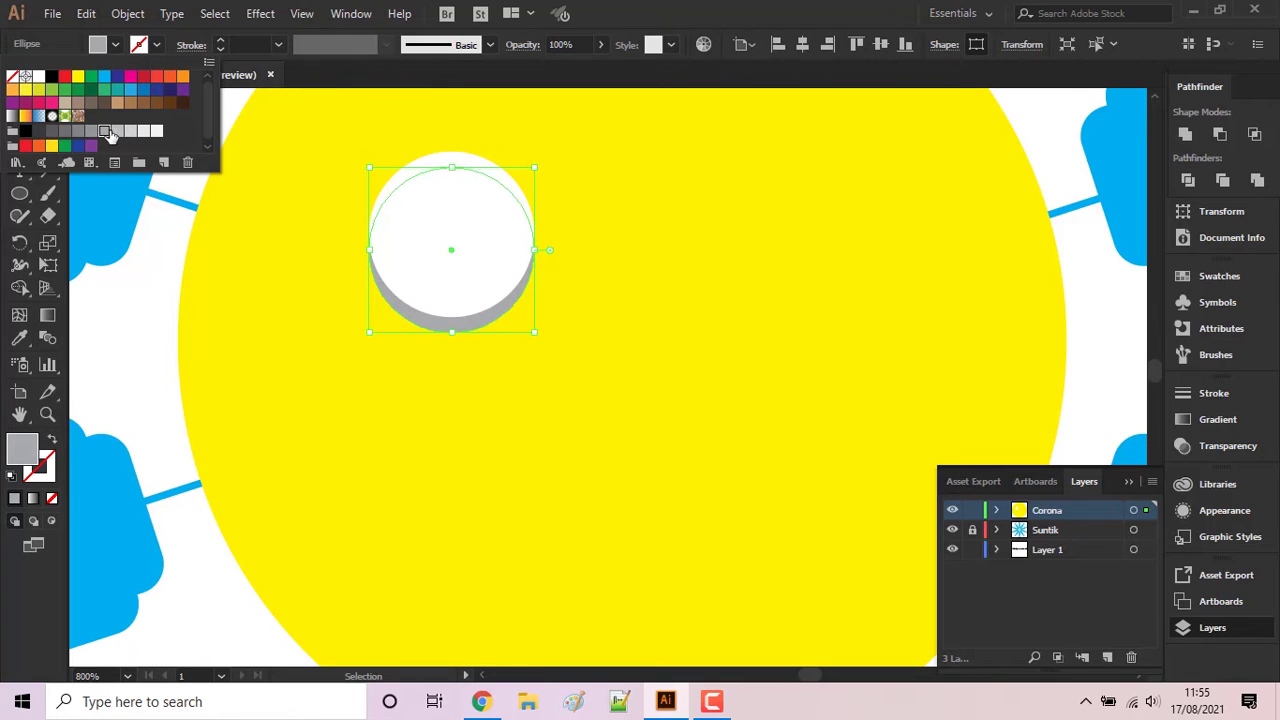
left_click(144, 131)
left_click(694, 309)
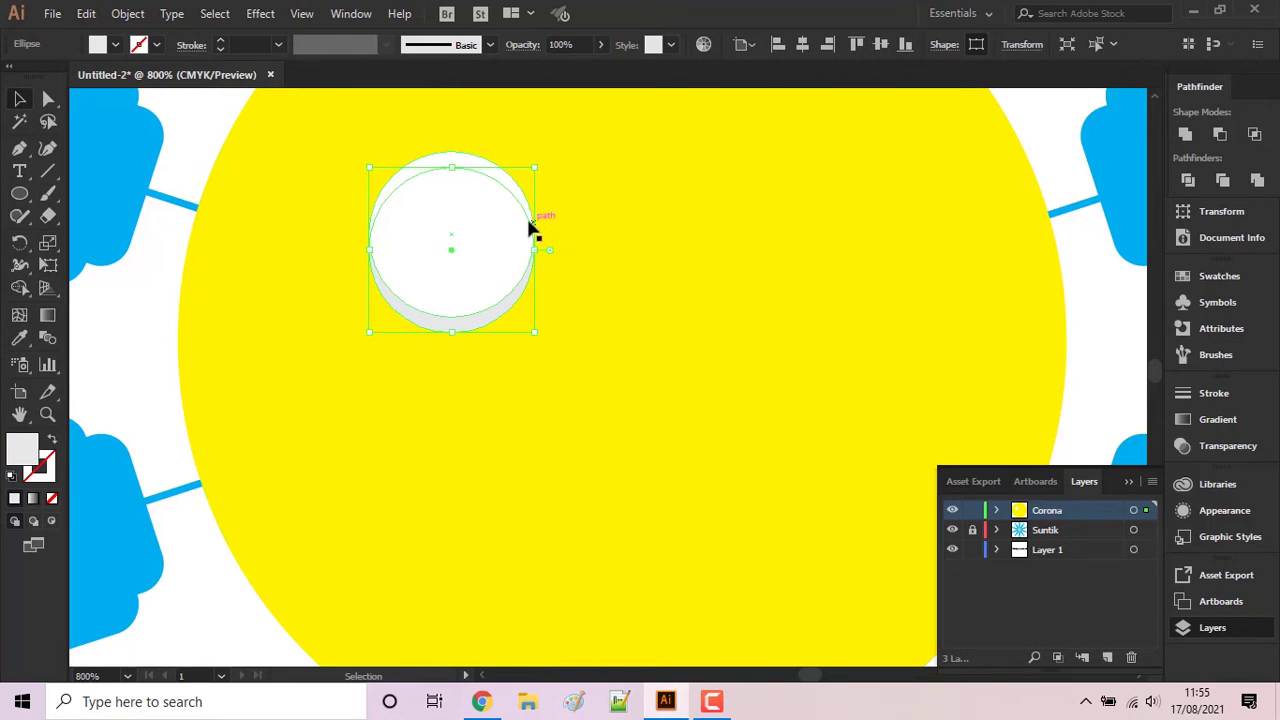
- Select both small circles together in Outline view, then return to Preview
left_click(634, 243)
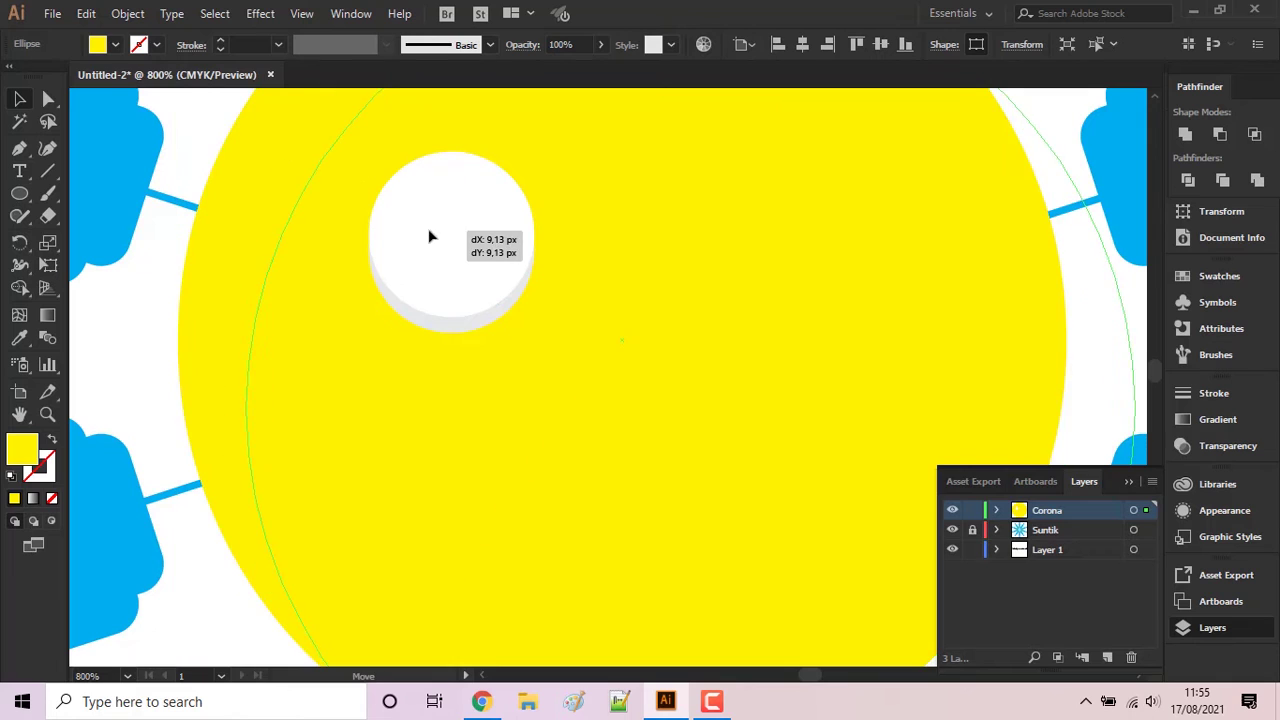
left_click_drag(358, 160, 427, 229)
key("ctrl+z")
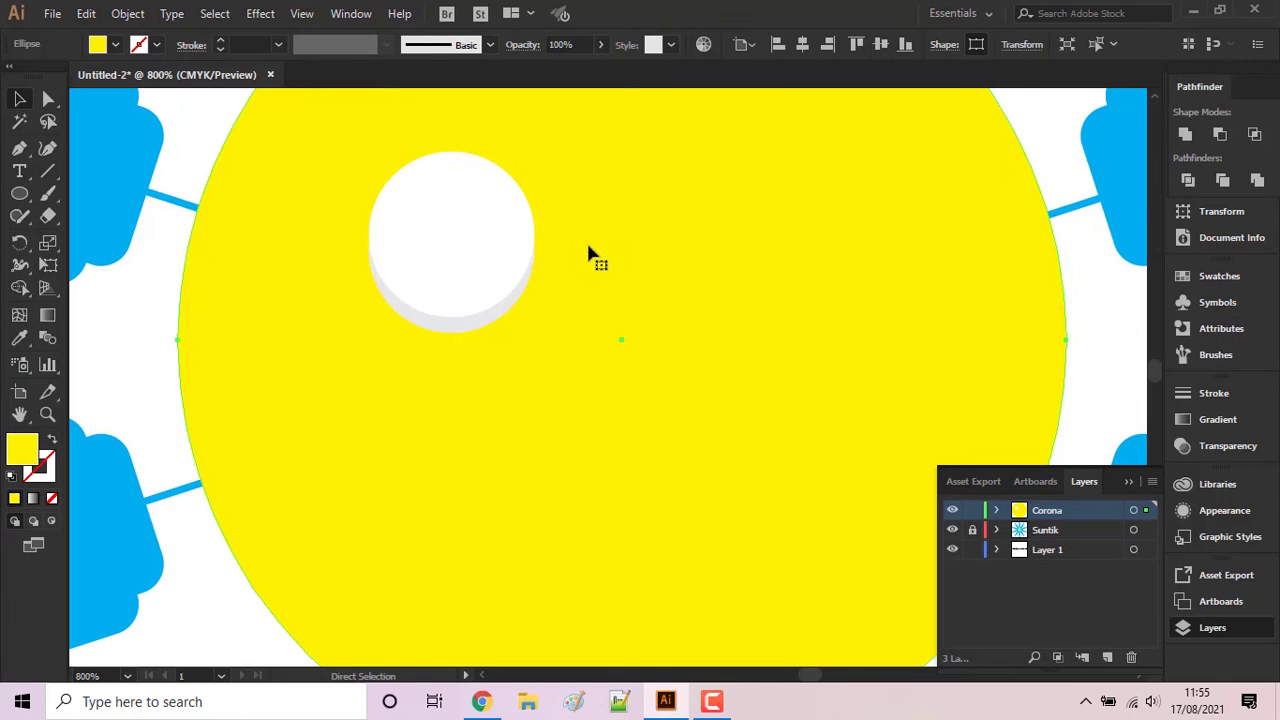
key("ctrl+y")
left_click_drag(405, 133, 531, 285)
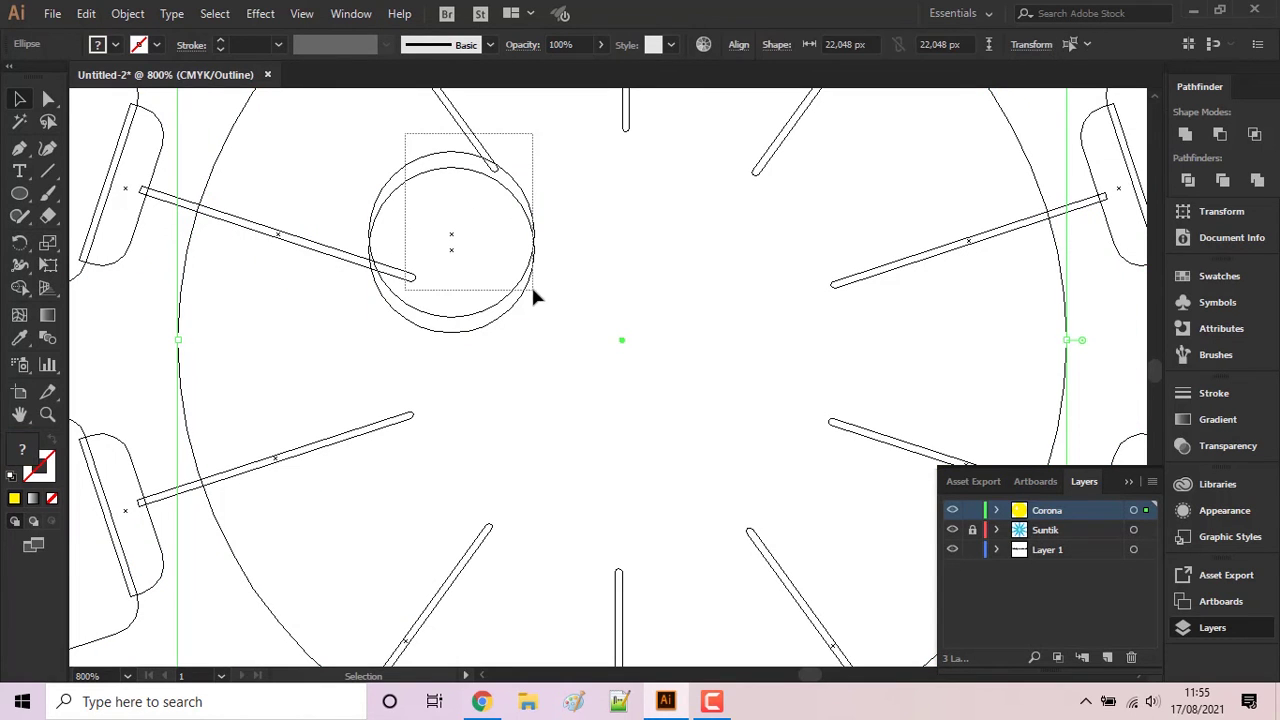
key("a")
key("ctrl+y")
key("v")
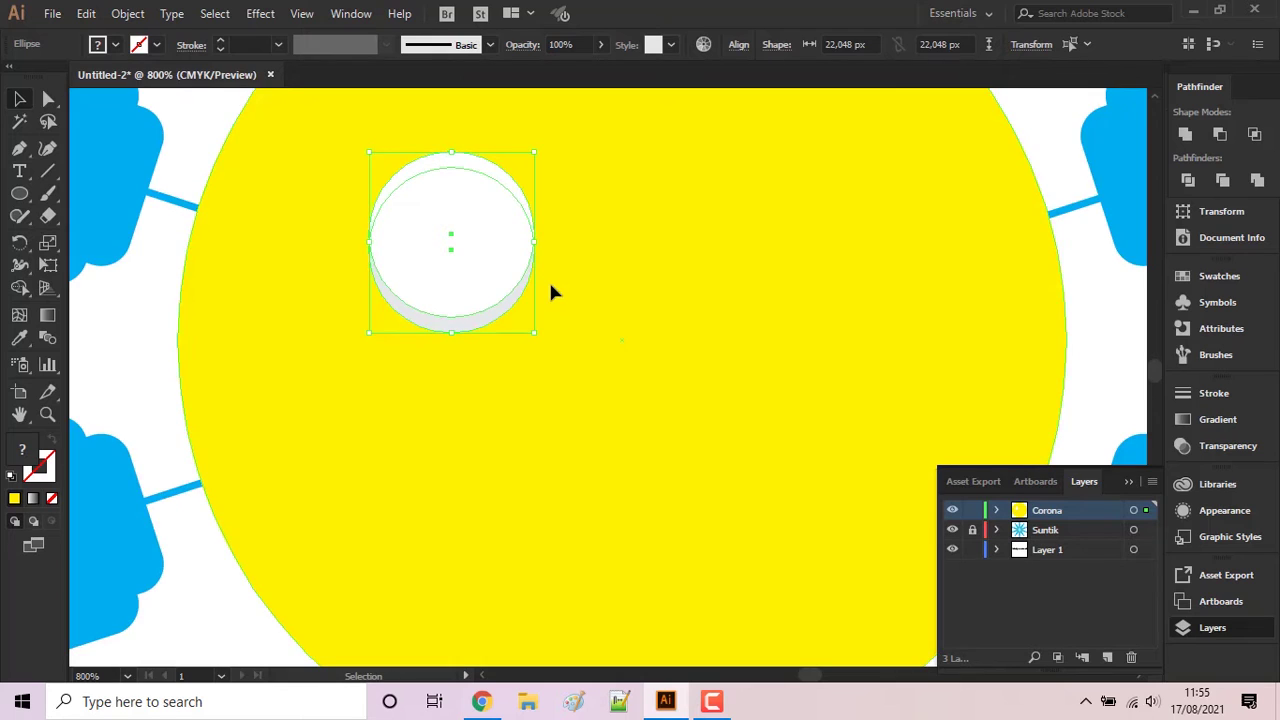
scroll(551, 292, "up", 1)
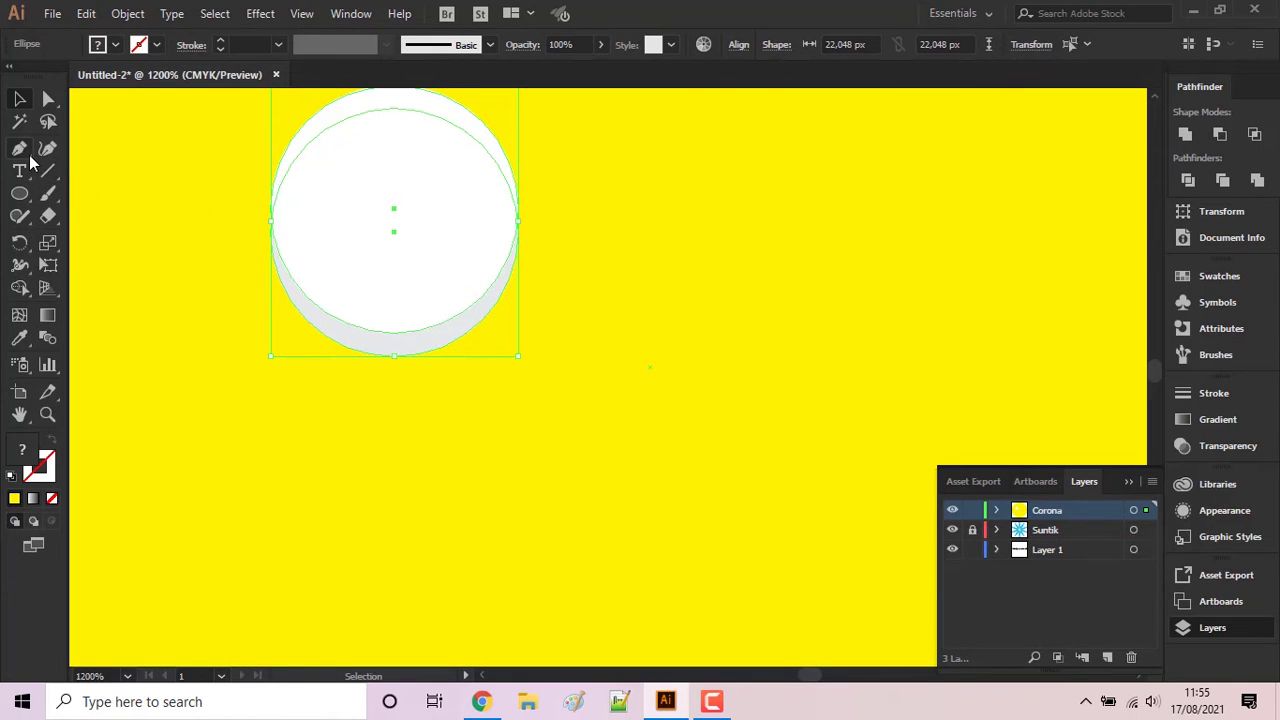
- Split off the white circle's top crescent with Shape Builder and delete it
left_click(19, 288)
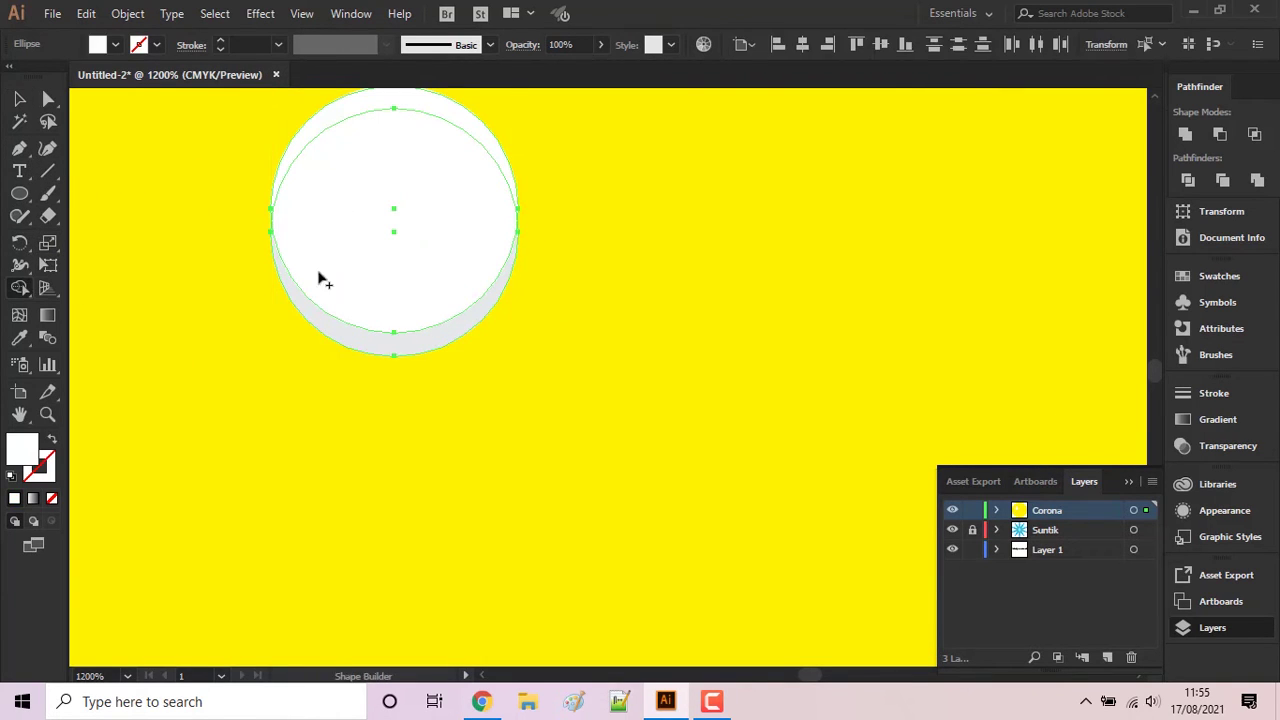
left_click(480, 133, "alt")
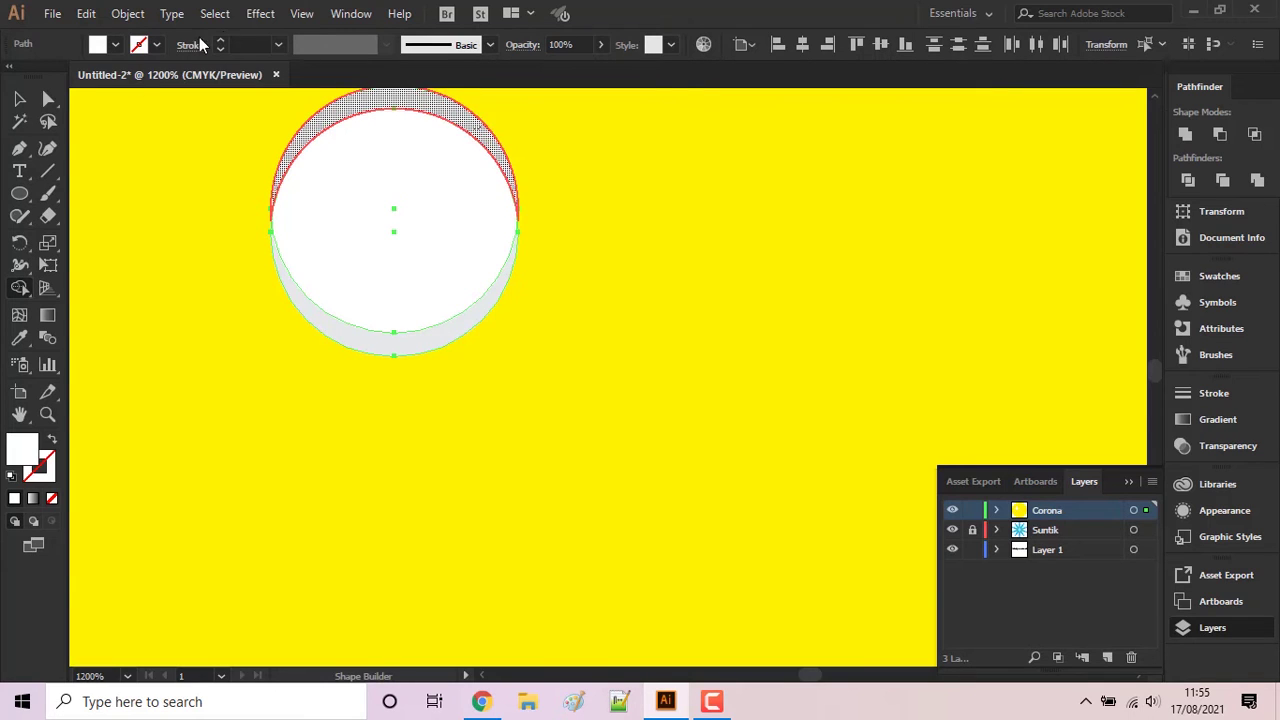
key("v")
left_click(574, 257)
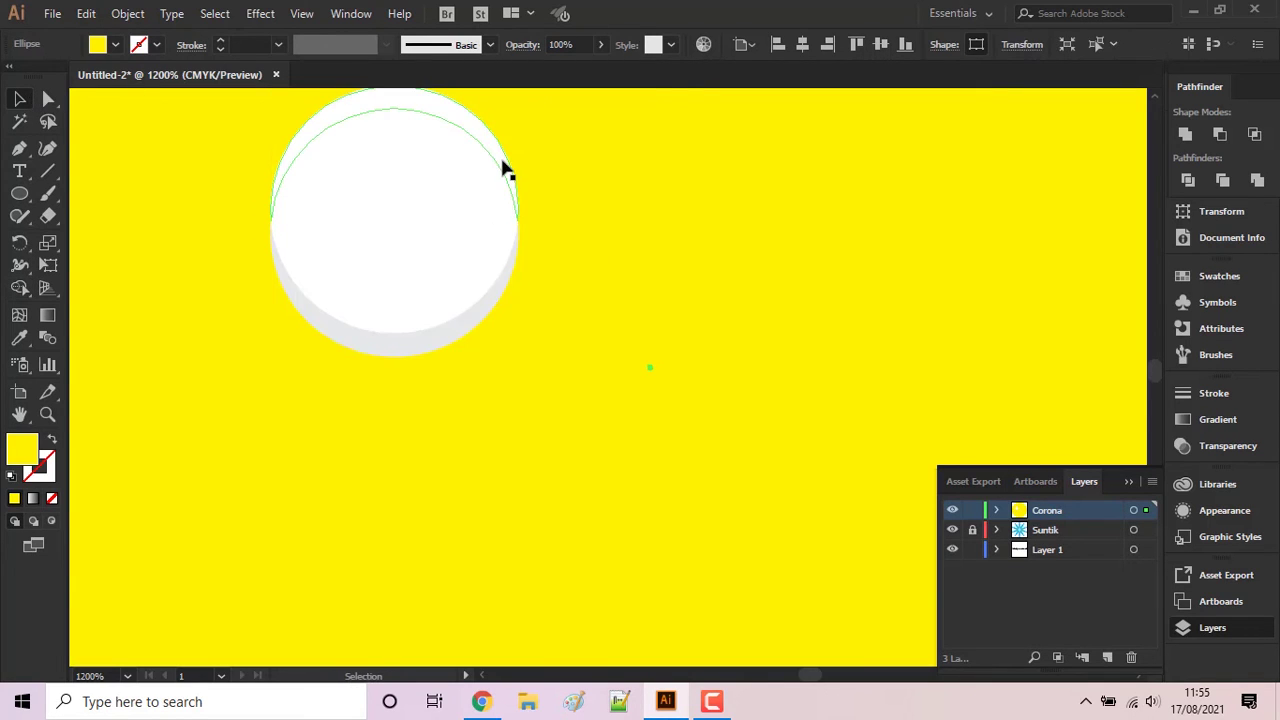
left_click_drag(503, 166, 682, 178)
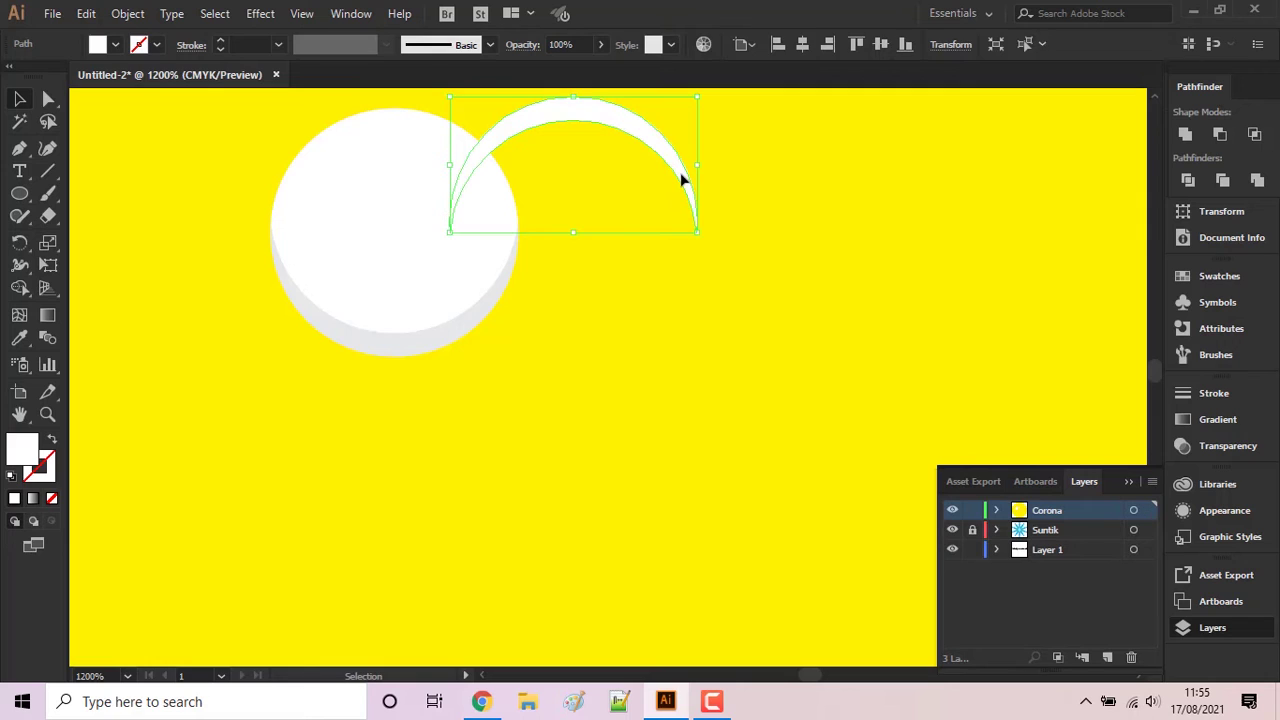
key("Delete")
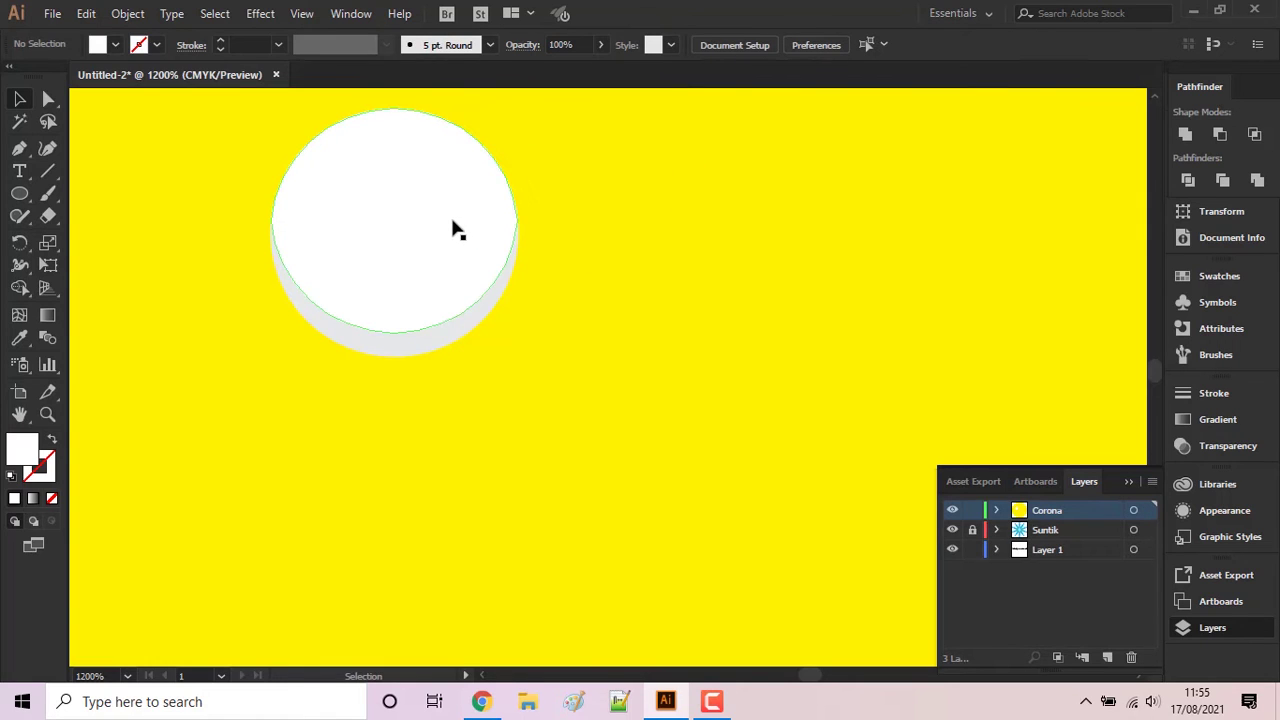
scroll(451, 229, "up", 1, "alt")
left_click_drag(451, 229, 482, 349)
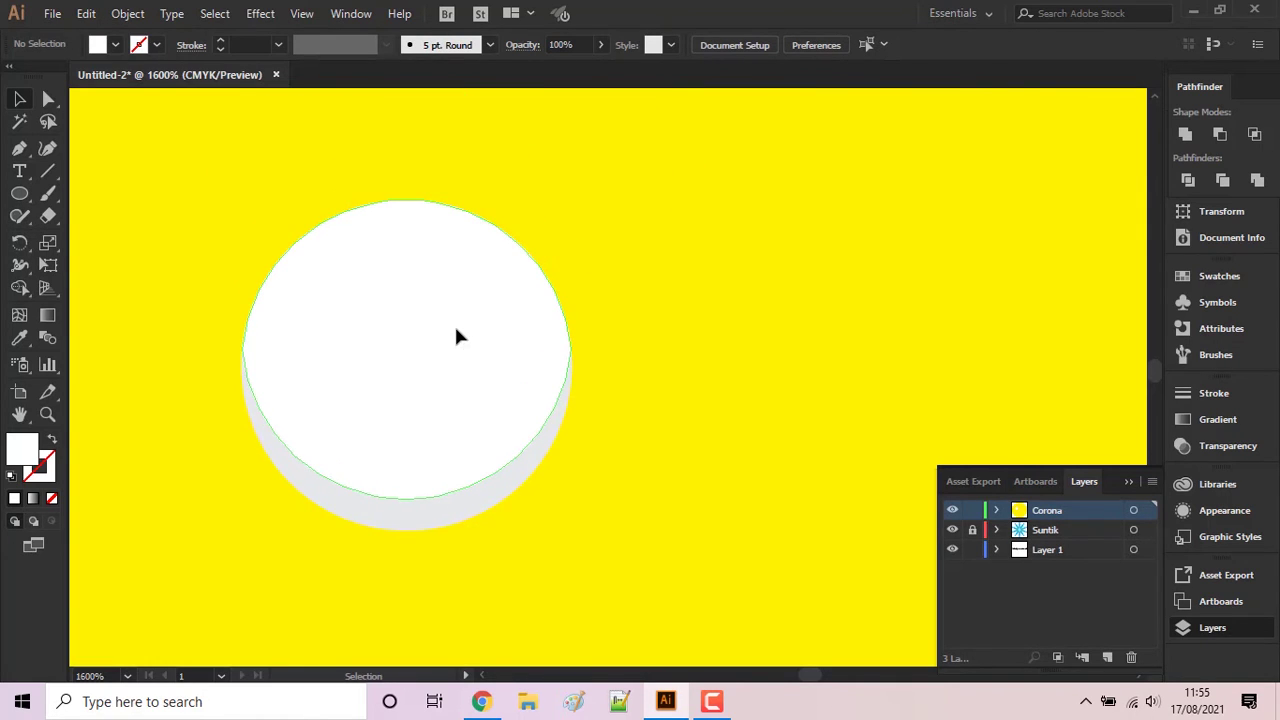
- Paste a copy of the white circle in front, shrink it, and fill it black
left_click(456, 330)
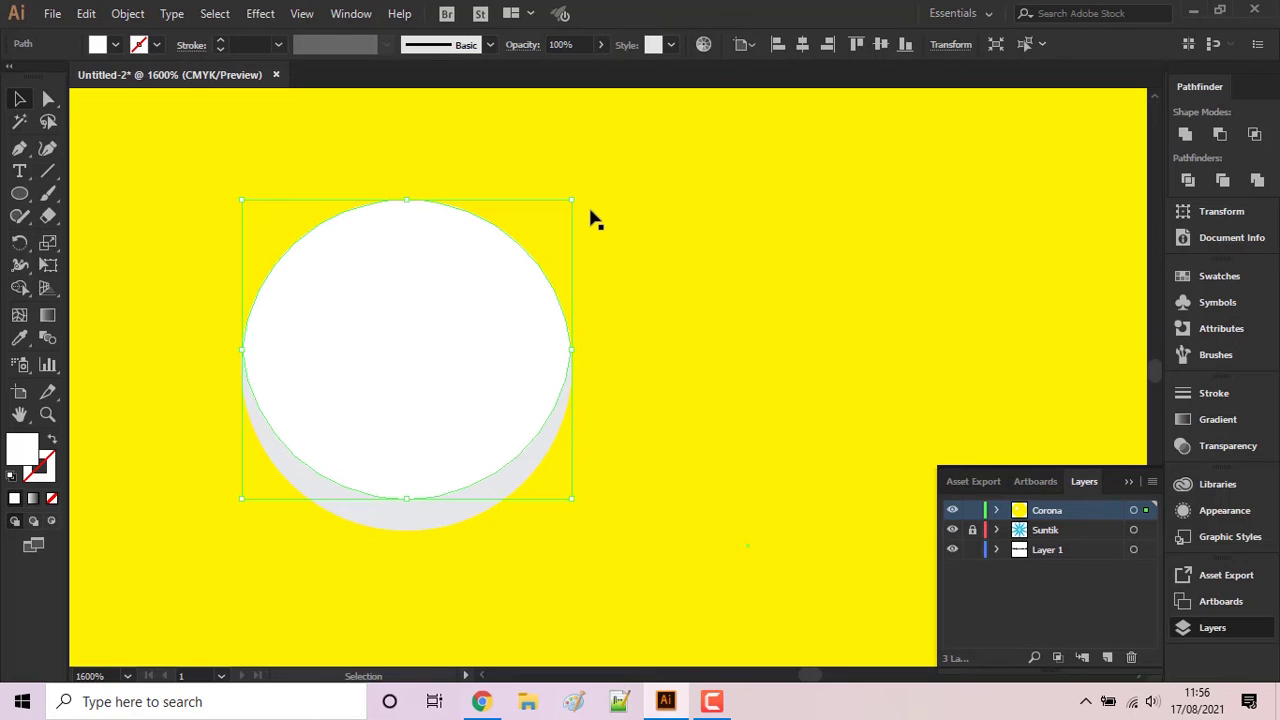
left_click(86, 13)
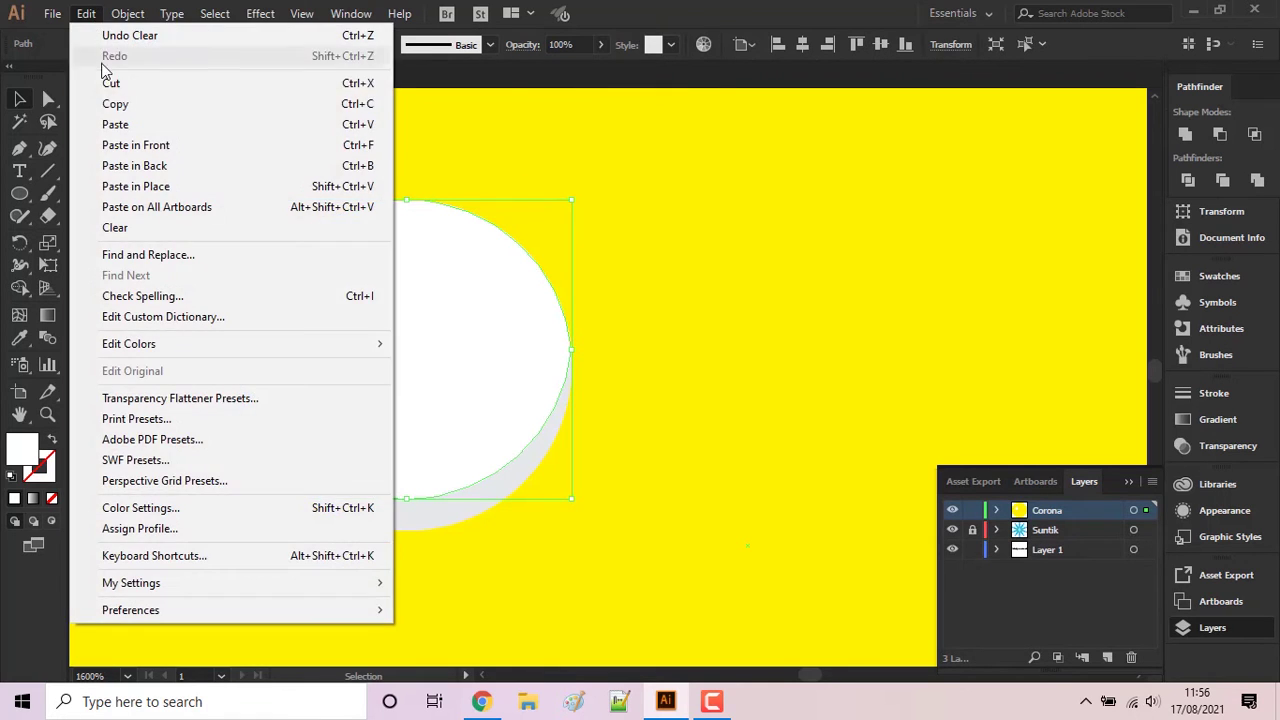
left_click(122, 103)
left_click(86, 13)
left_click(135, 145)
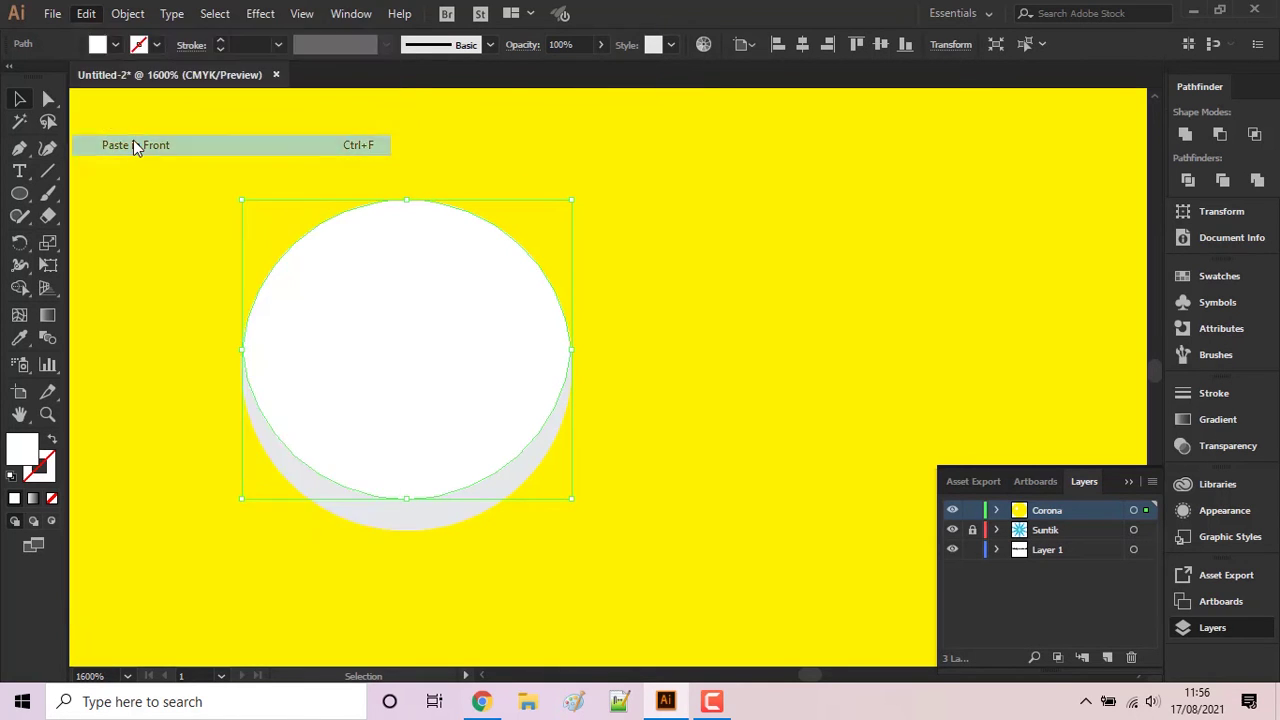
left_click_drag(577, 198, 490, 290)
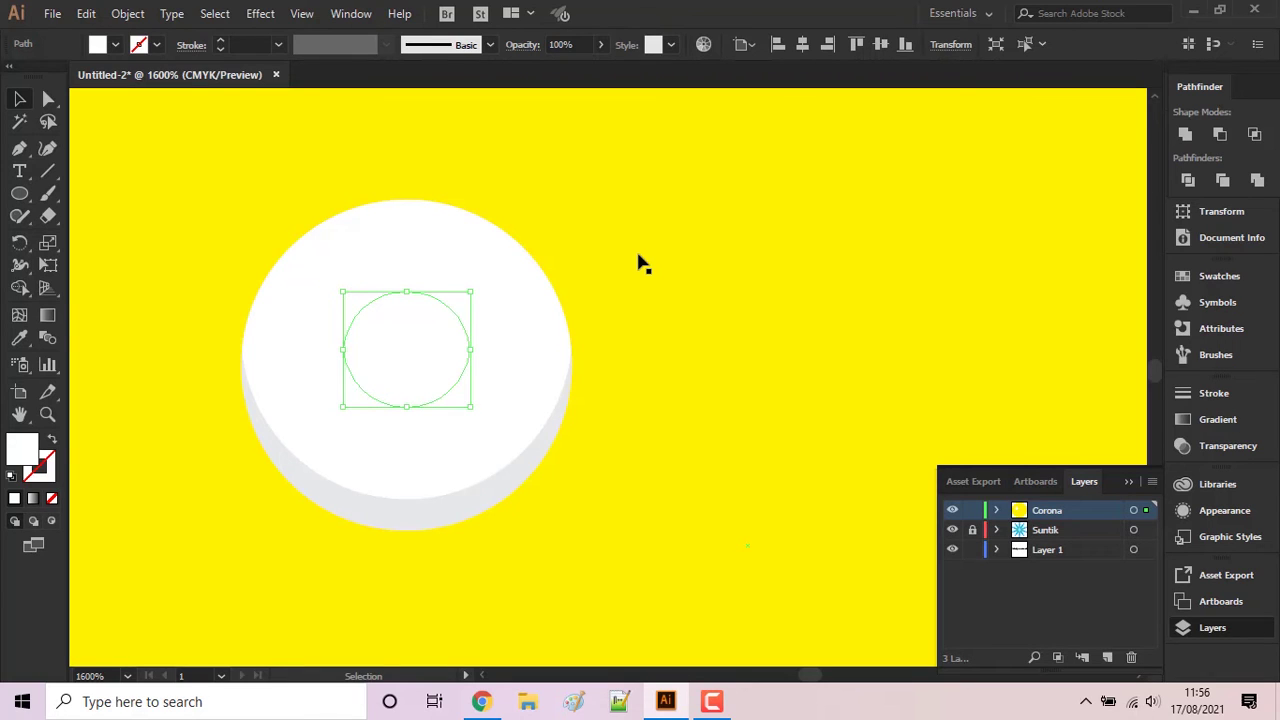
left_click(136, 46)
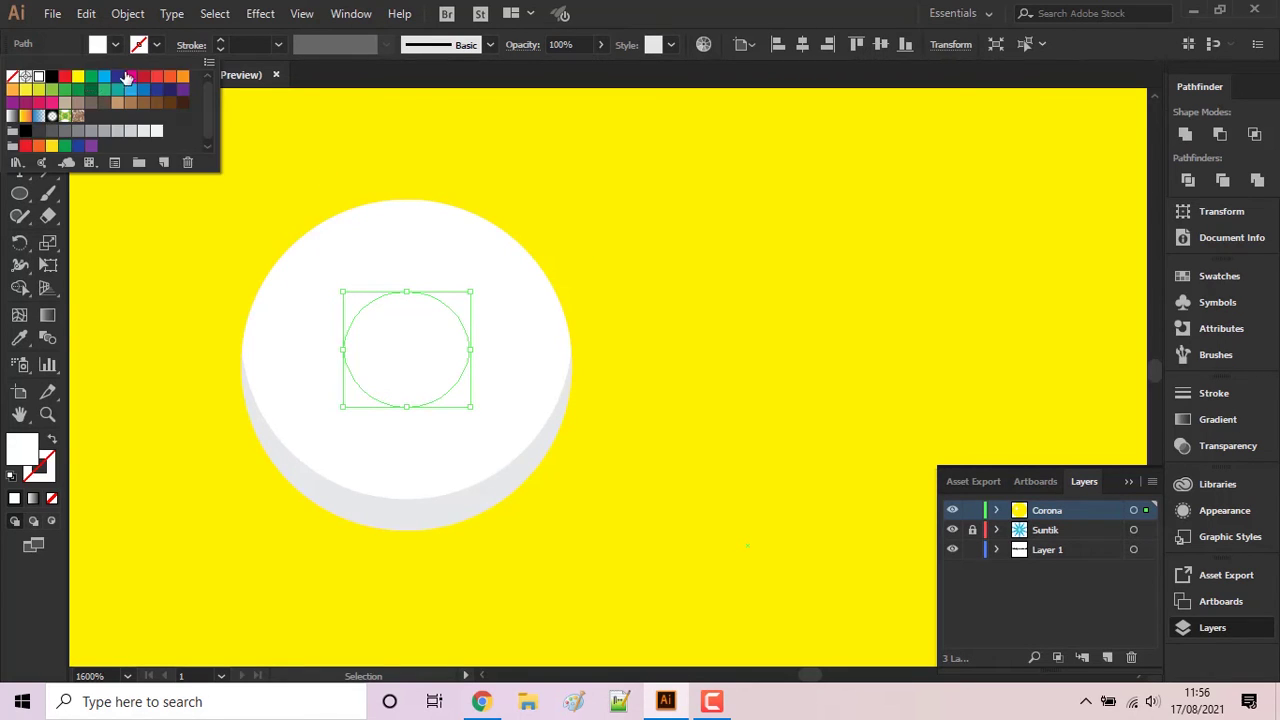
left_click(52, 78)
left_click(800, 278)
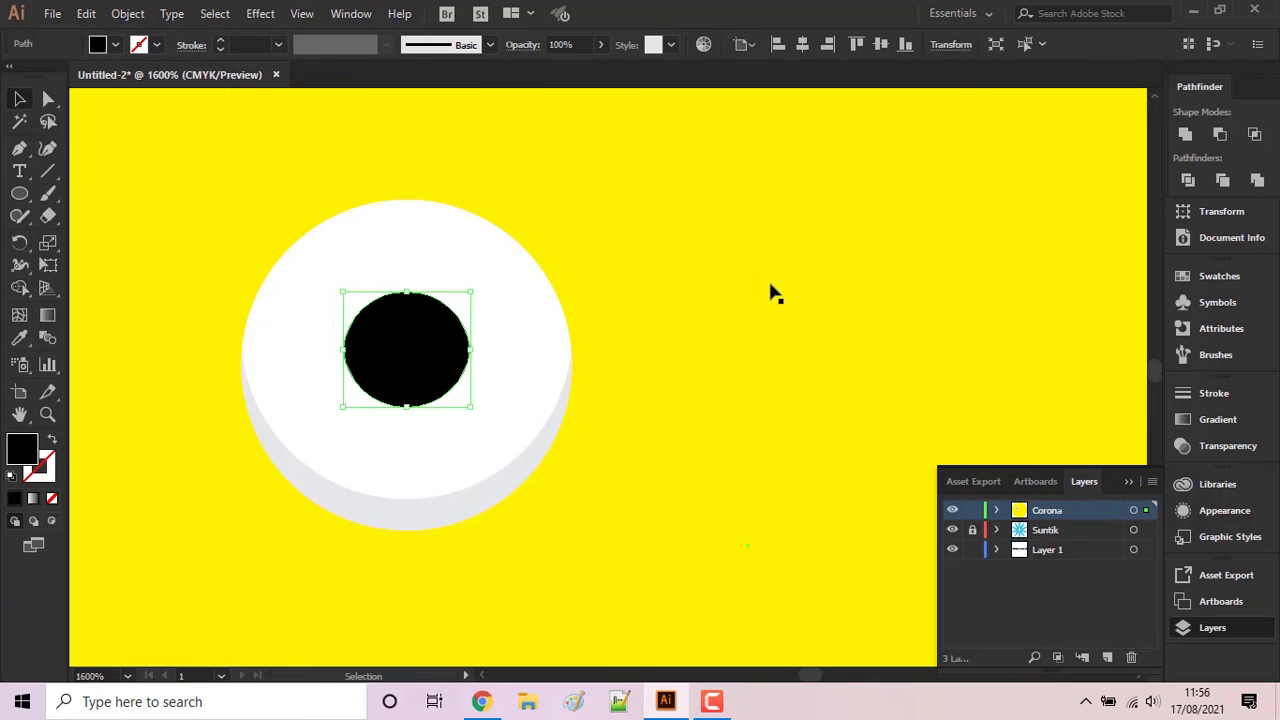
left_click(713, 328)
- Adjust the black circle's size, then delete it to leave the eye plain white
left_click(455, 372)
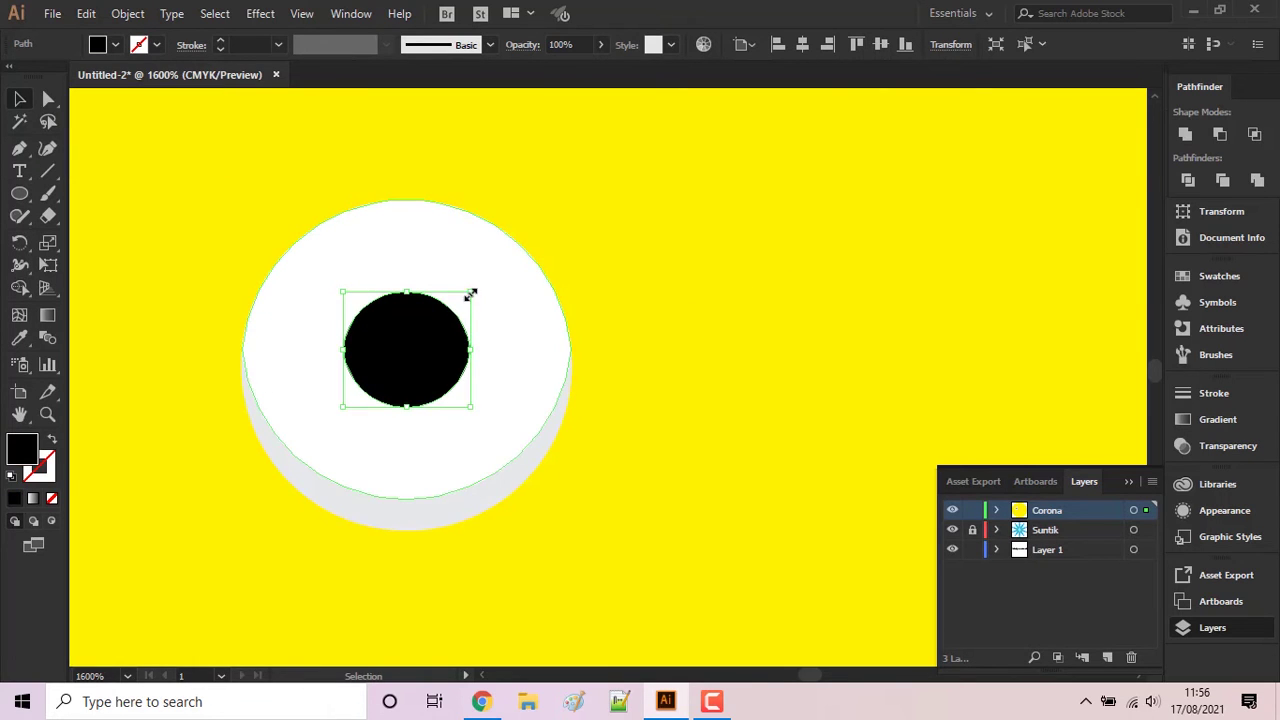
left_click_drag(470, 291, 463, 305)
left_click(702, 312)
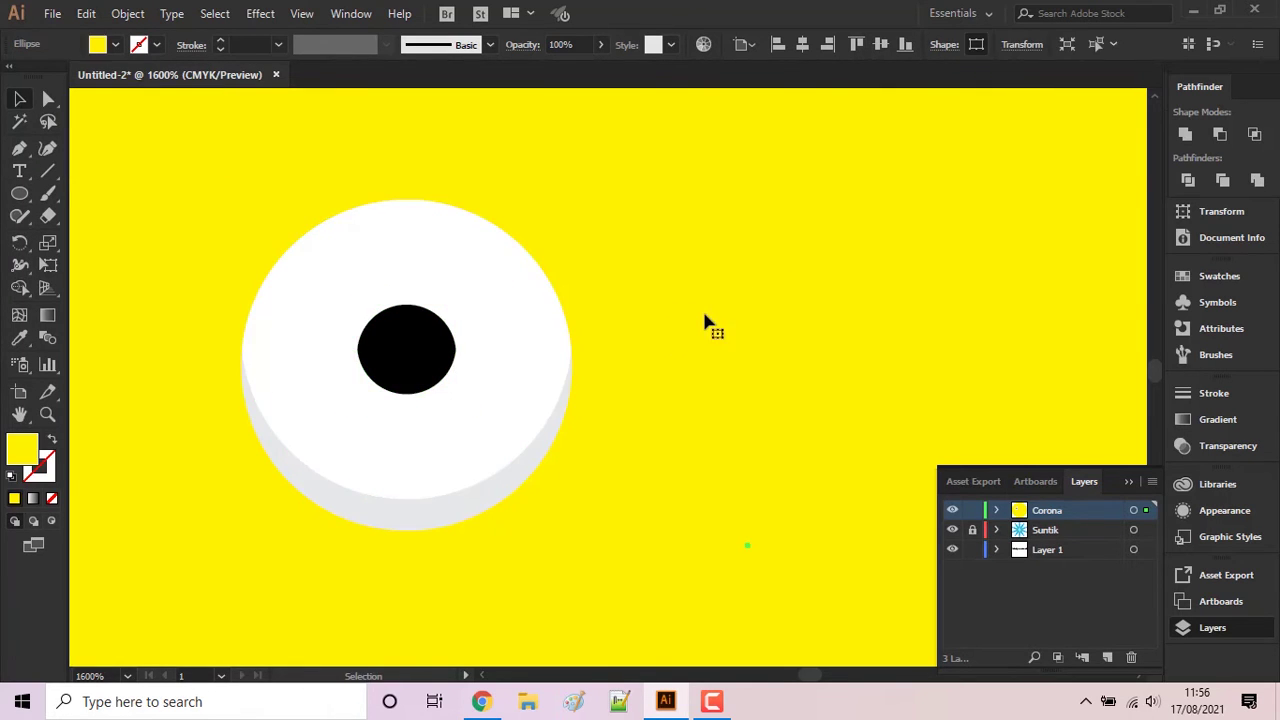
left_click(408, 372)
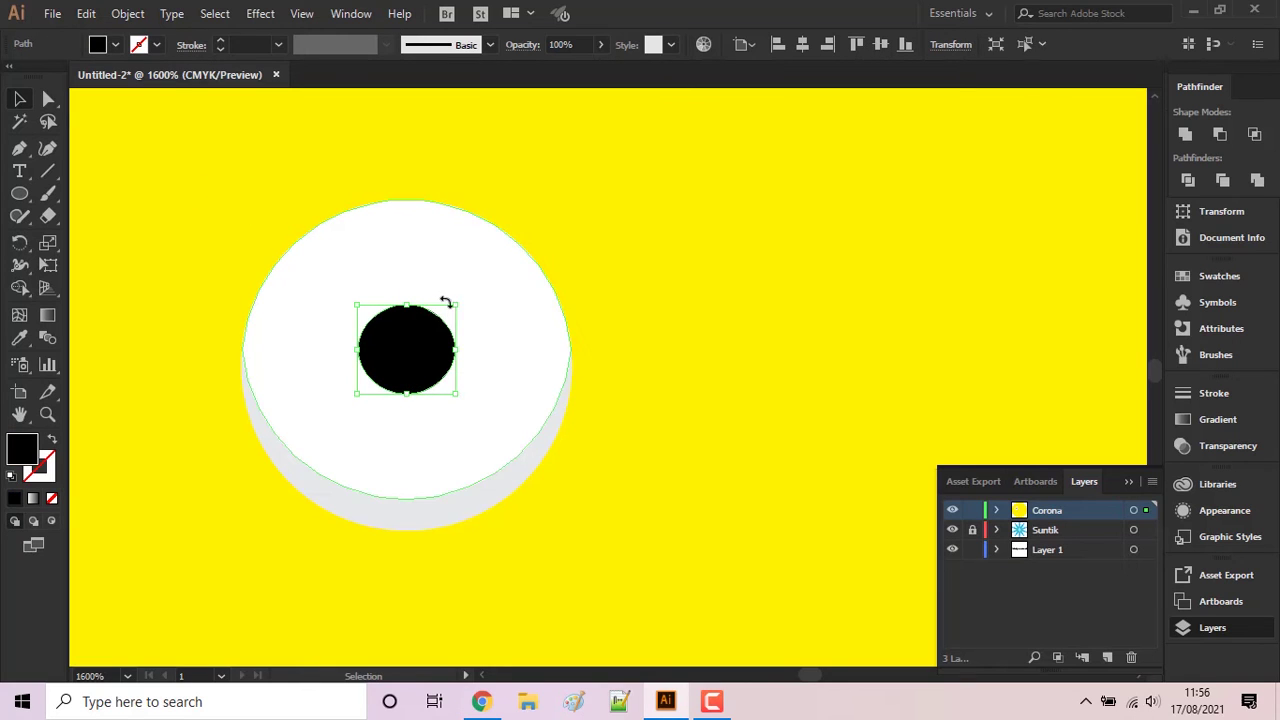
mouse_move(456, 304)
left_mouse_down()
mouse_move(492, 286)
mouse_move(465, 291)
left_mouse_up()
scroll(503, 326, "up", 1)
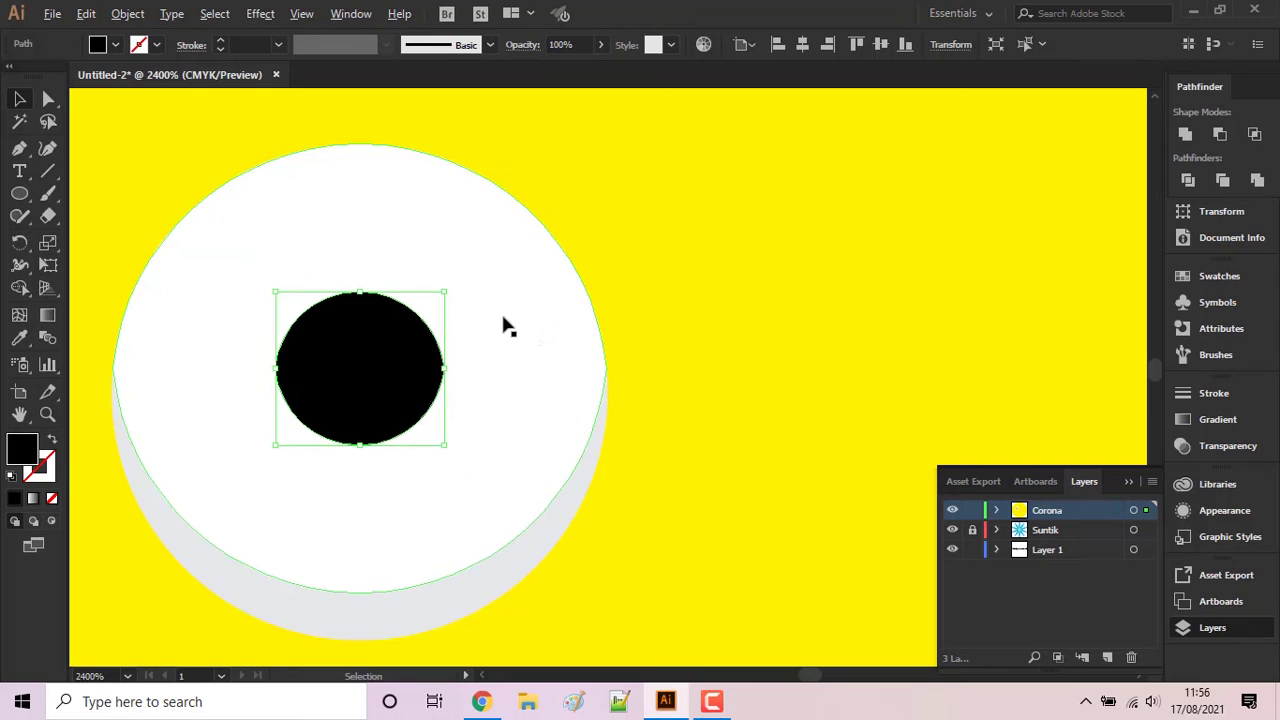
left_click(680, 310)
left_click(397, 362)
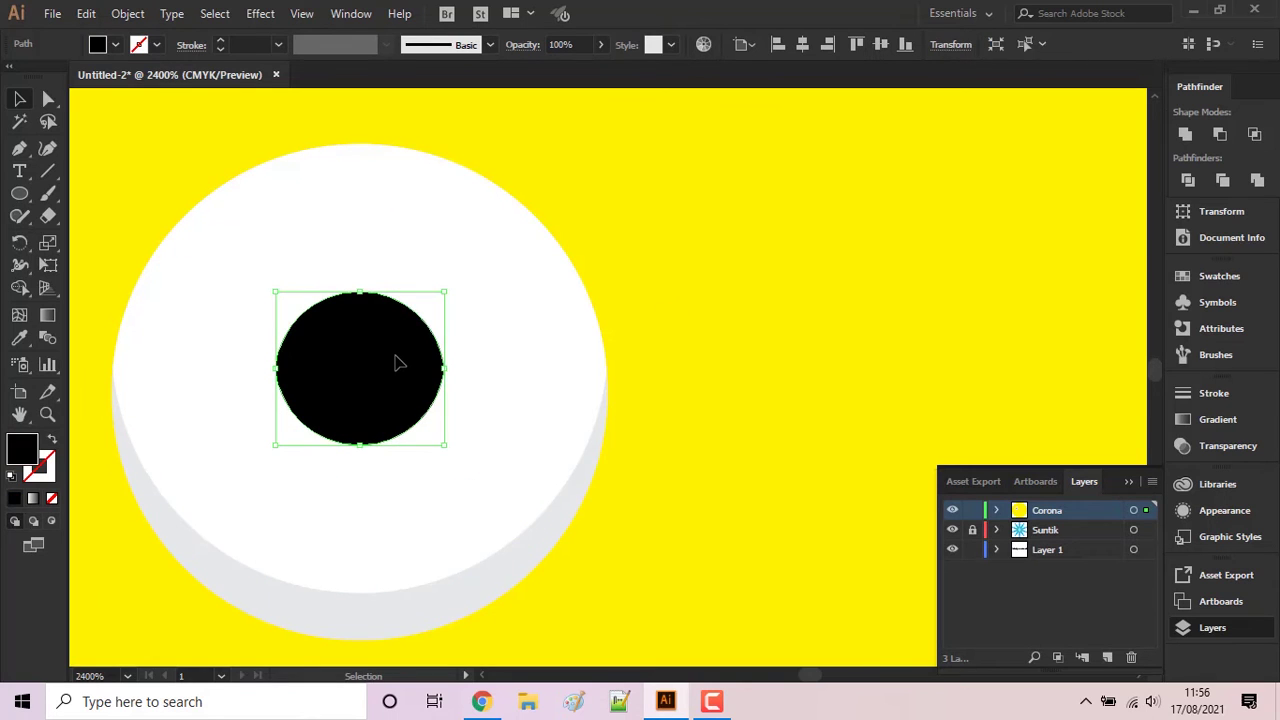
key("Delete")
- Draw a small circle inside the white eye and fill it cyan blue as the iris
key("l")
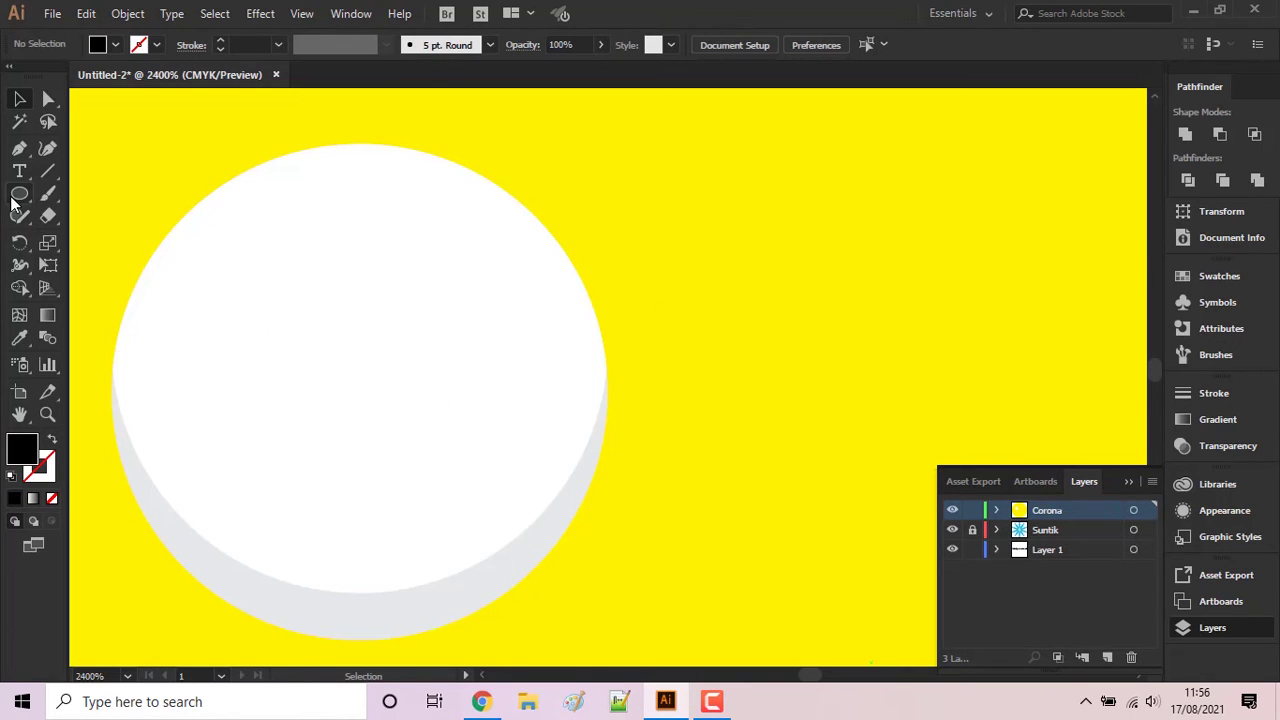
left_click_drag(329, 317, 397, 373)
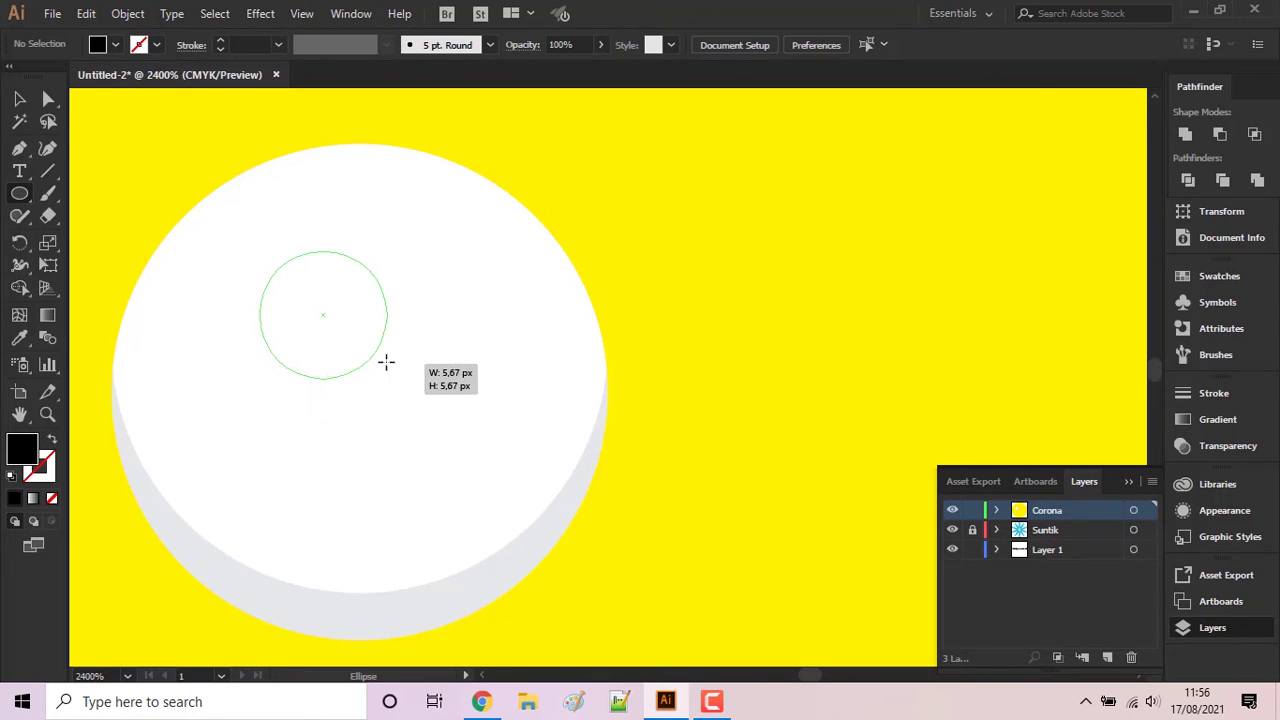
left_click_drag(397, 373, 383, 362)
left_click(19, 100)
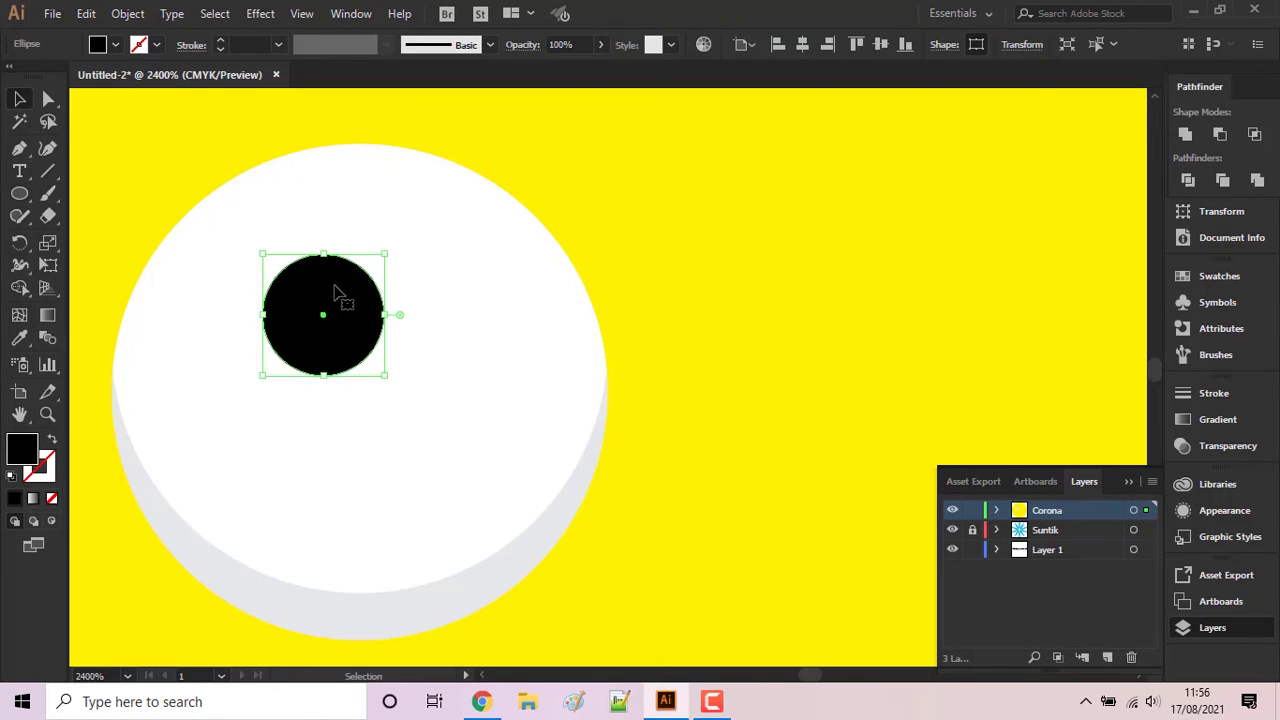
left_click_drag(344, 286, 383, 368)
left_click(115, 45)
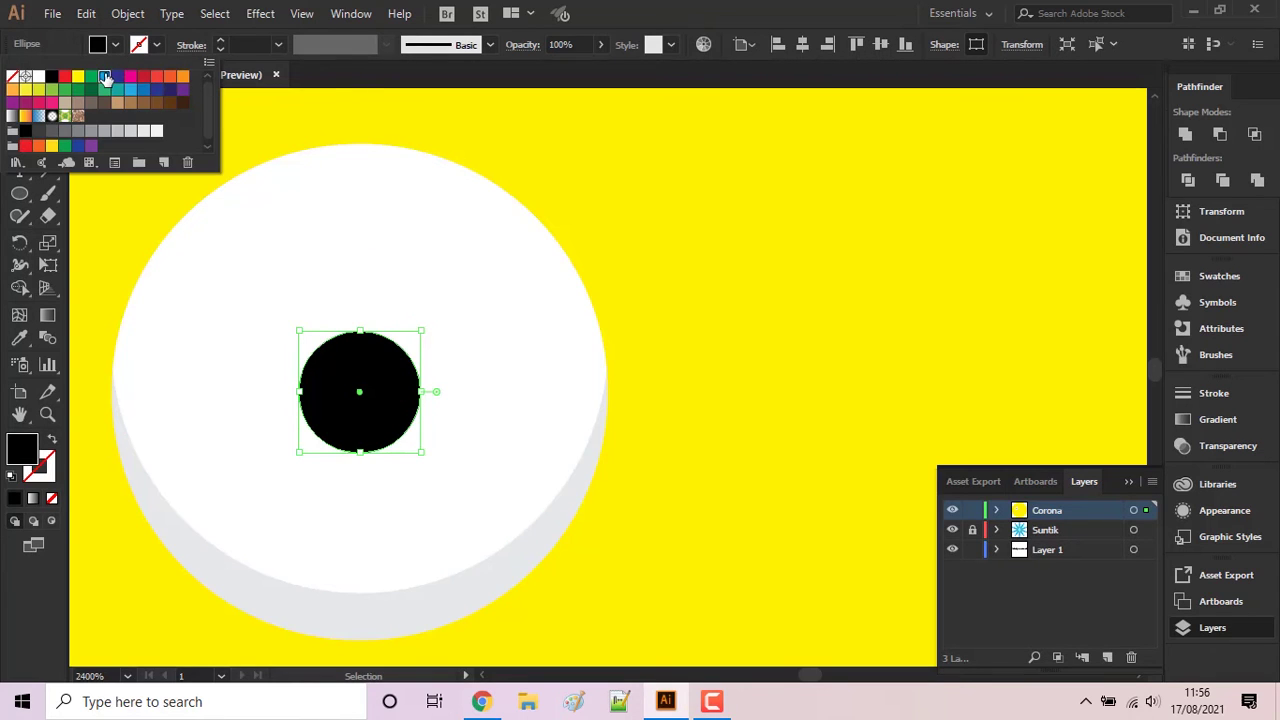
left_click(105, 78)
key("Escape")
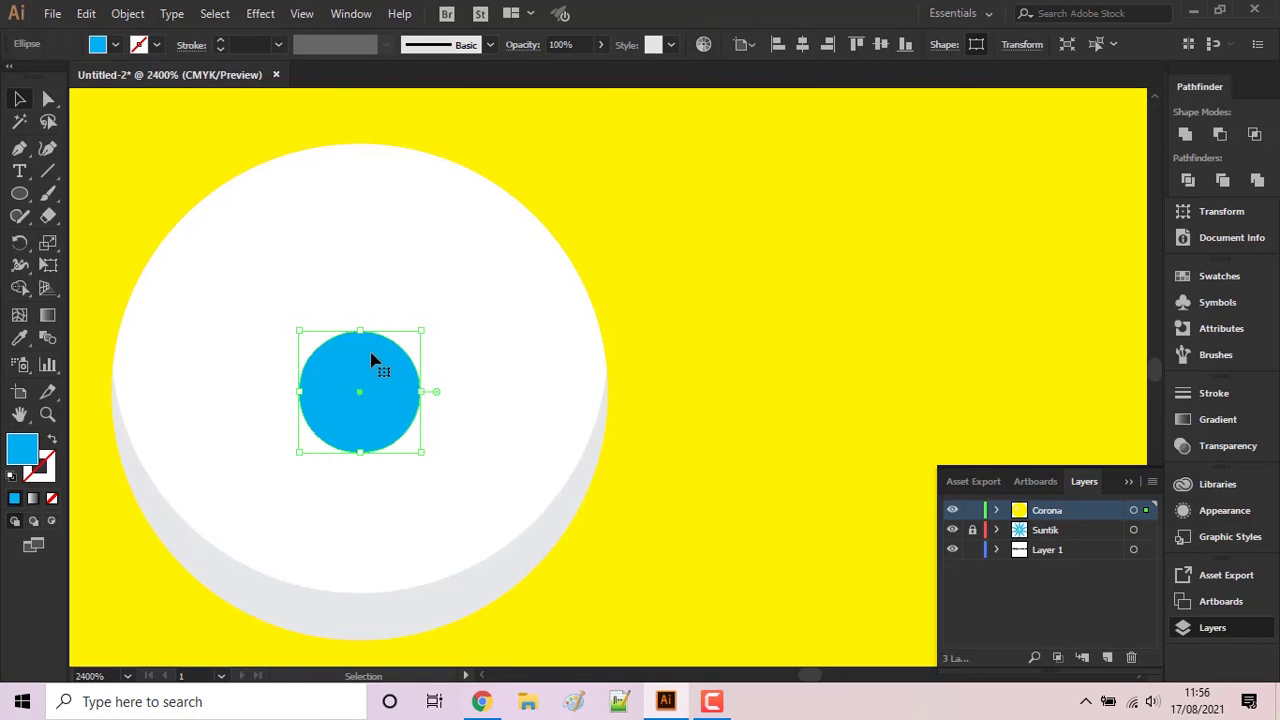
left_click(87, 14)
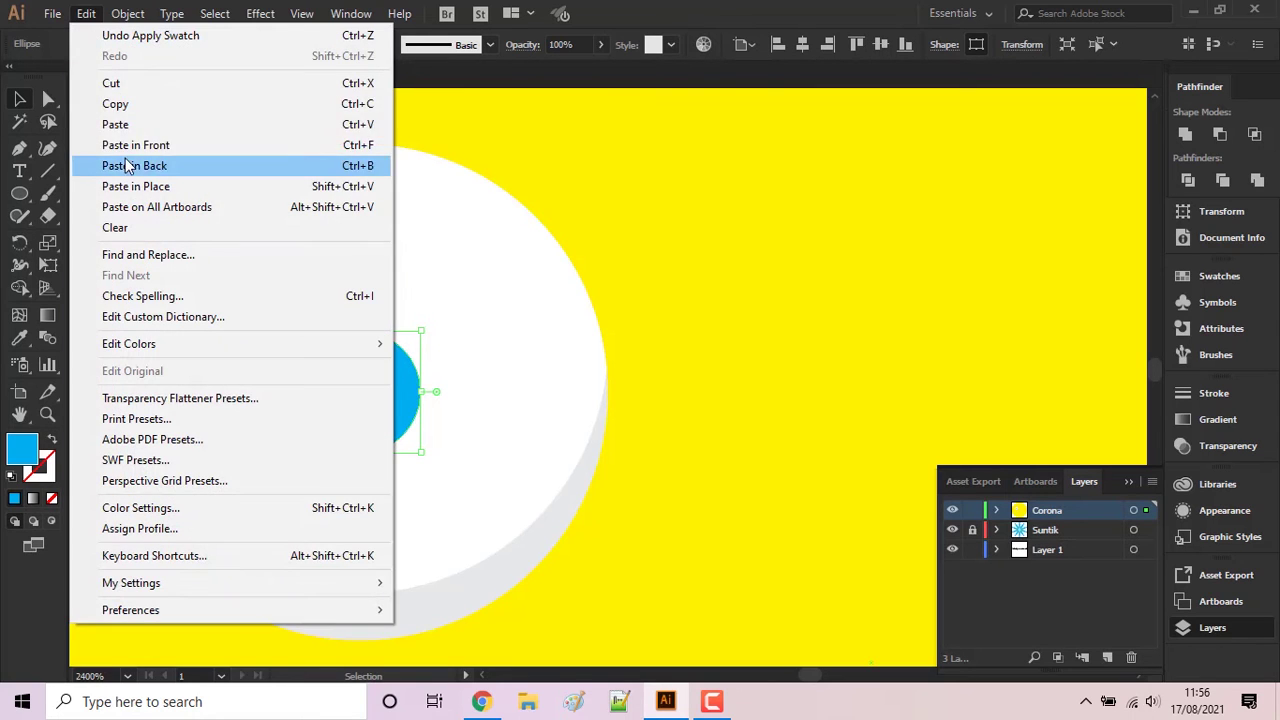
- Paste a copy of the blue iris in front and shrink it to about 2.81 px
left_click(125, 106)
left_click(87, 14)
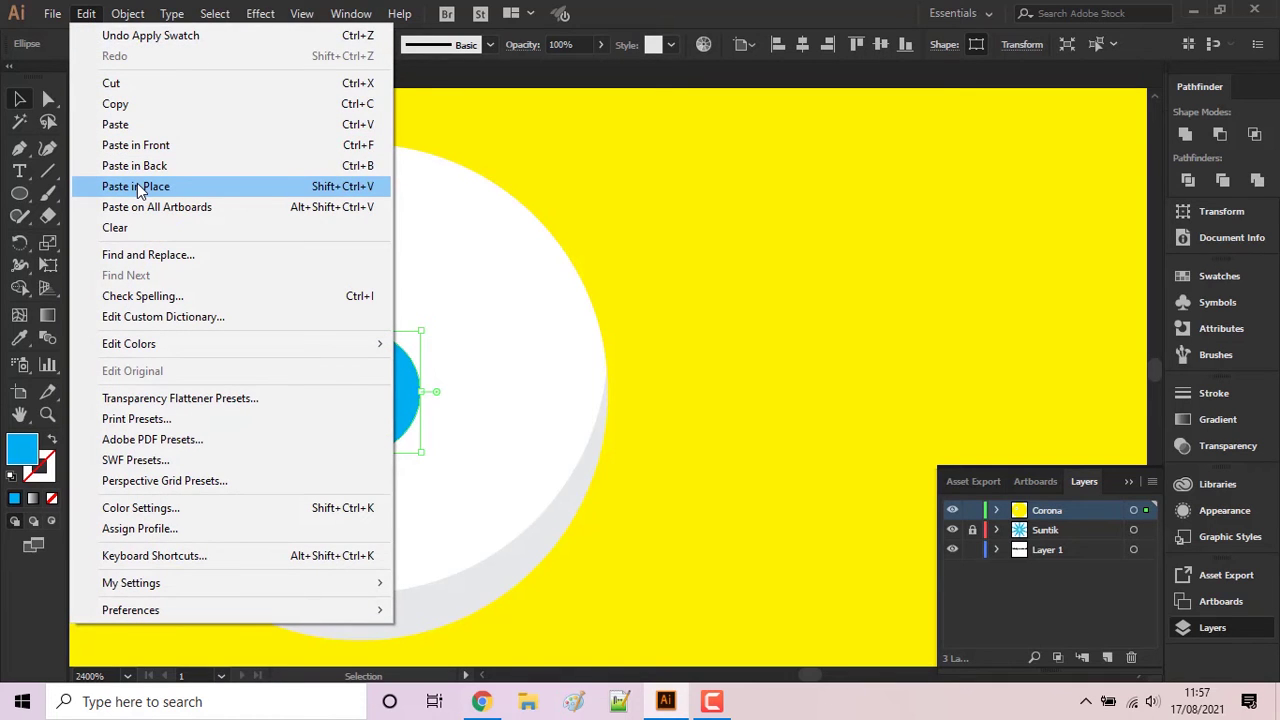
left_click(137, 188)
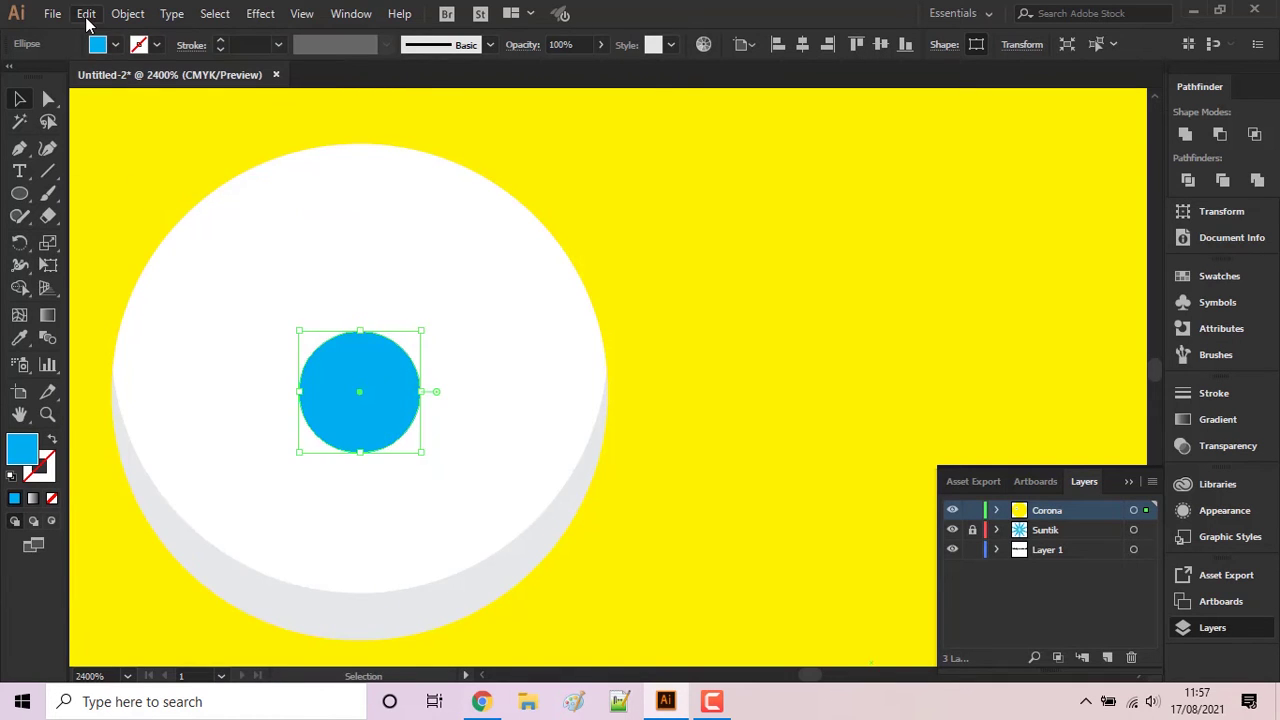
left_click(87, 14)
left_click(134, 140)
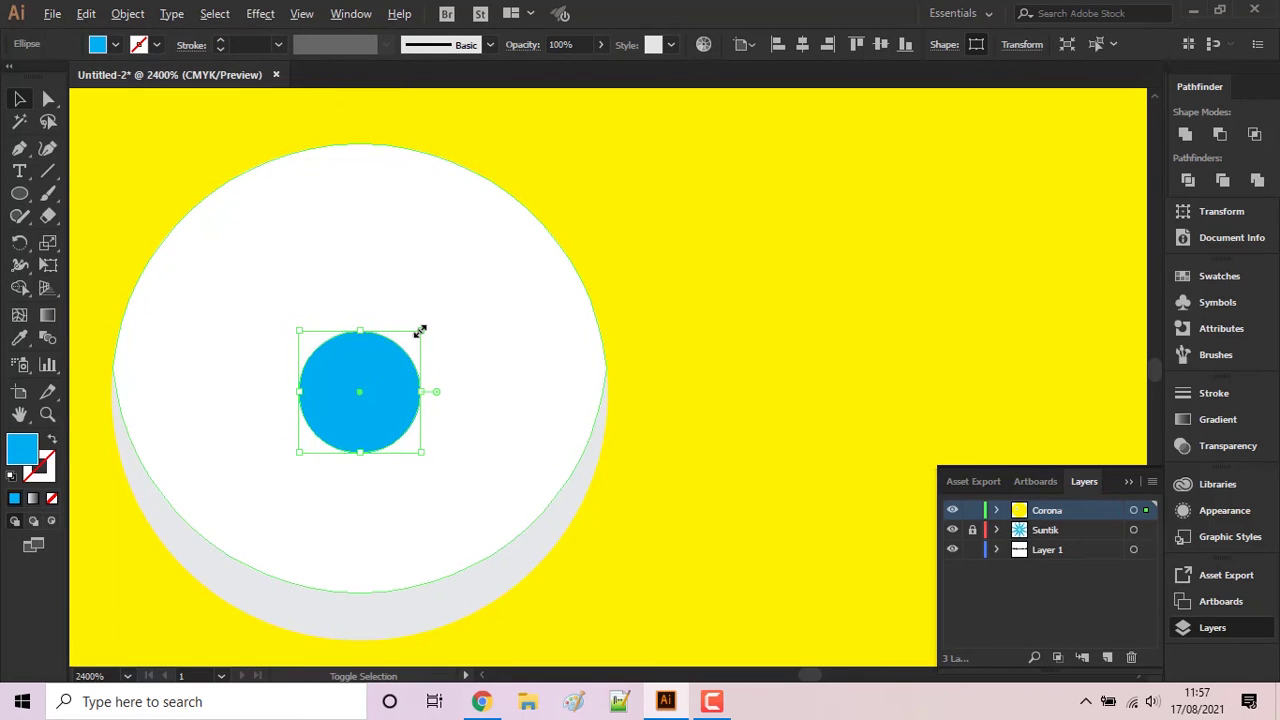
left_click_drag(420, 330, 391, 361)
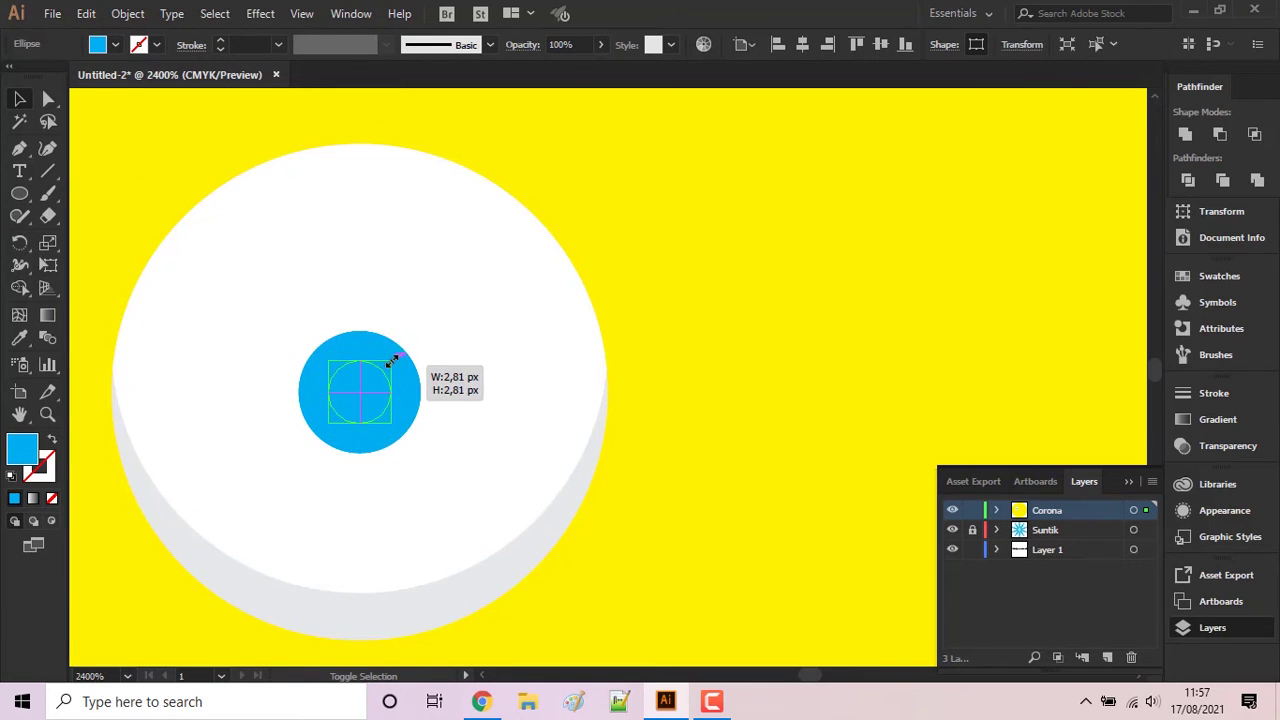
- Fill the shrunken circle with black to form the pupil, then reselect it
left_click(115, 45)
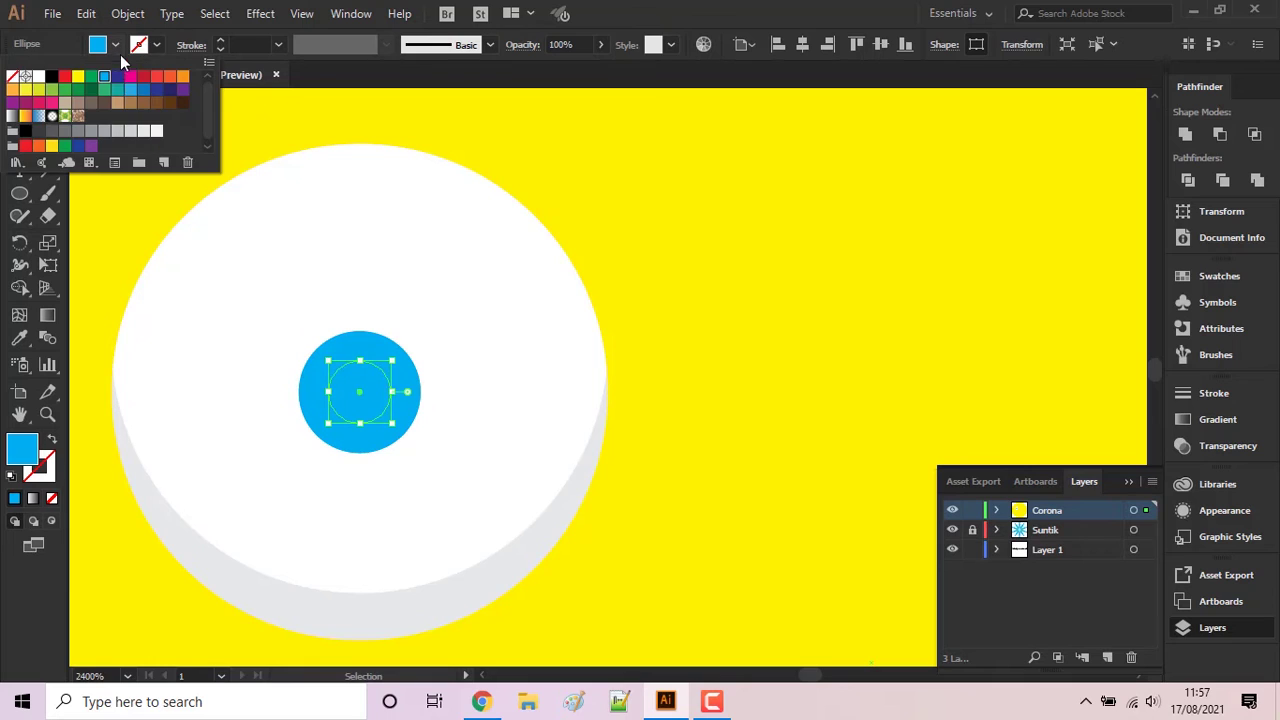
left_click(51, 78)
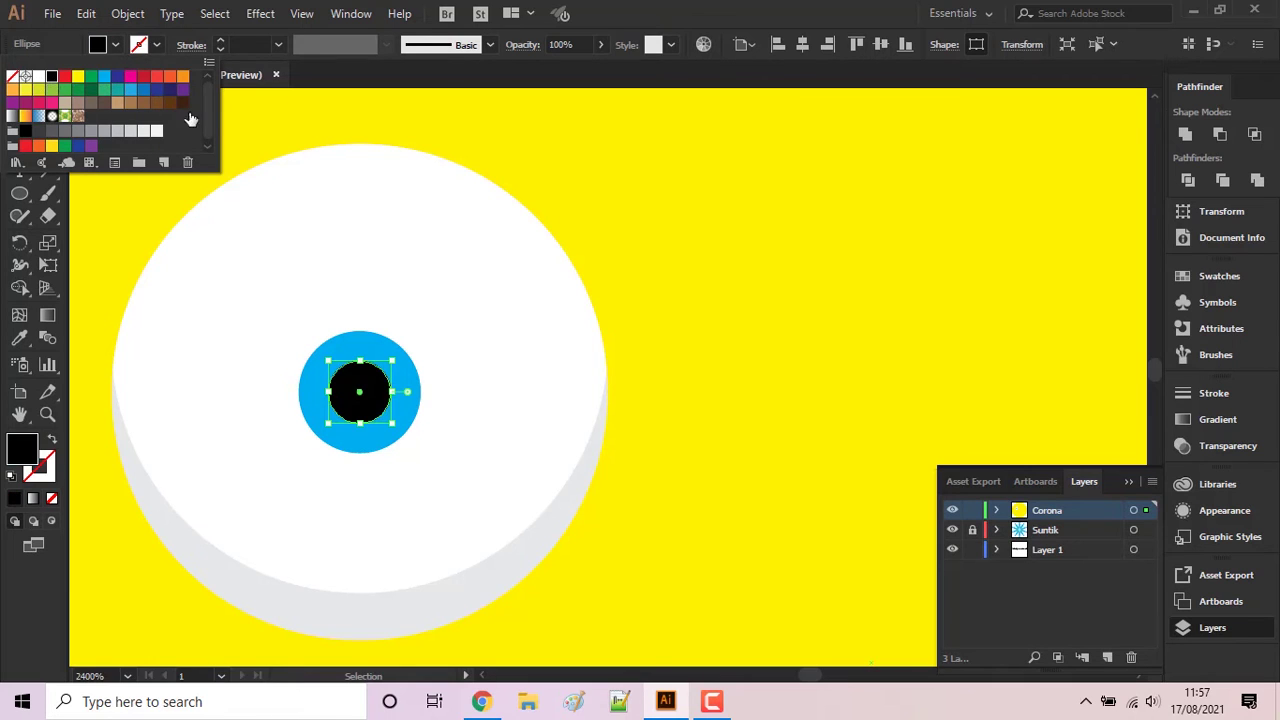
left_click(657, 248)
left_click(632, 251)
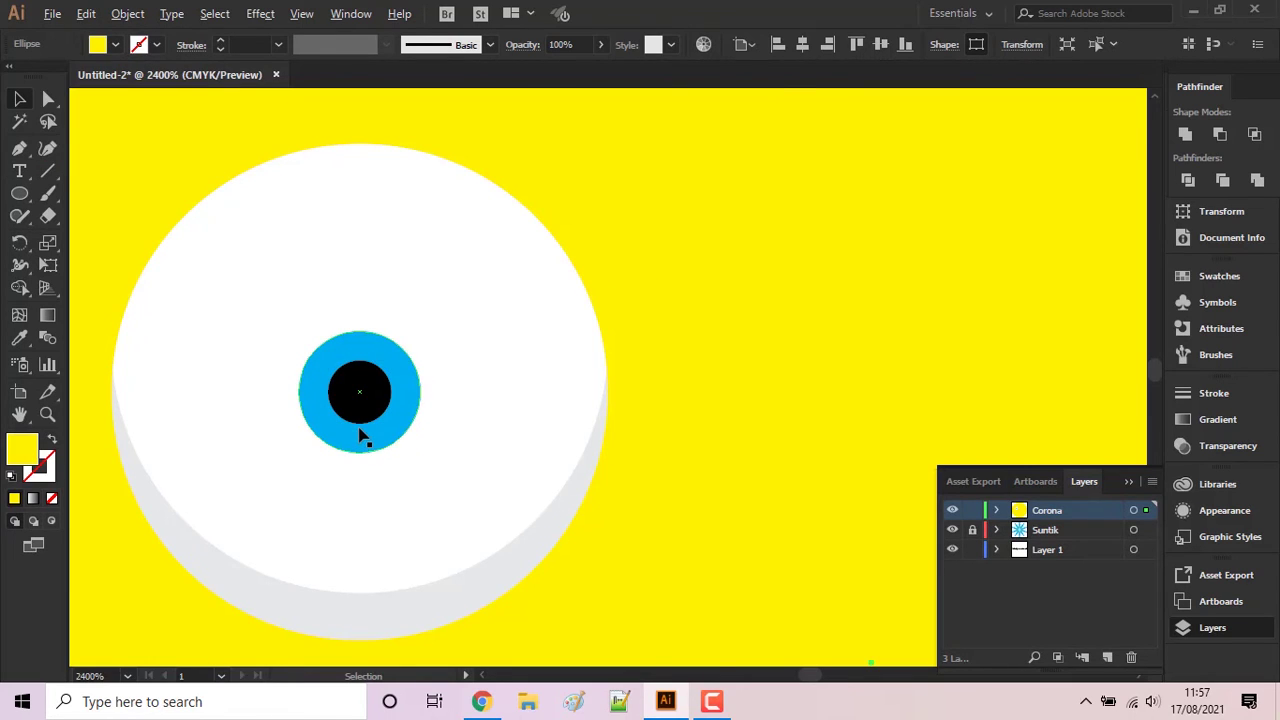
scroll(362, 437, "up", 1)
scroll(362, 437, "up", 1)
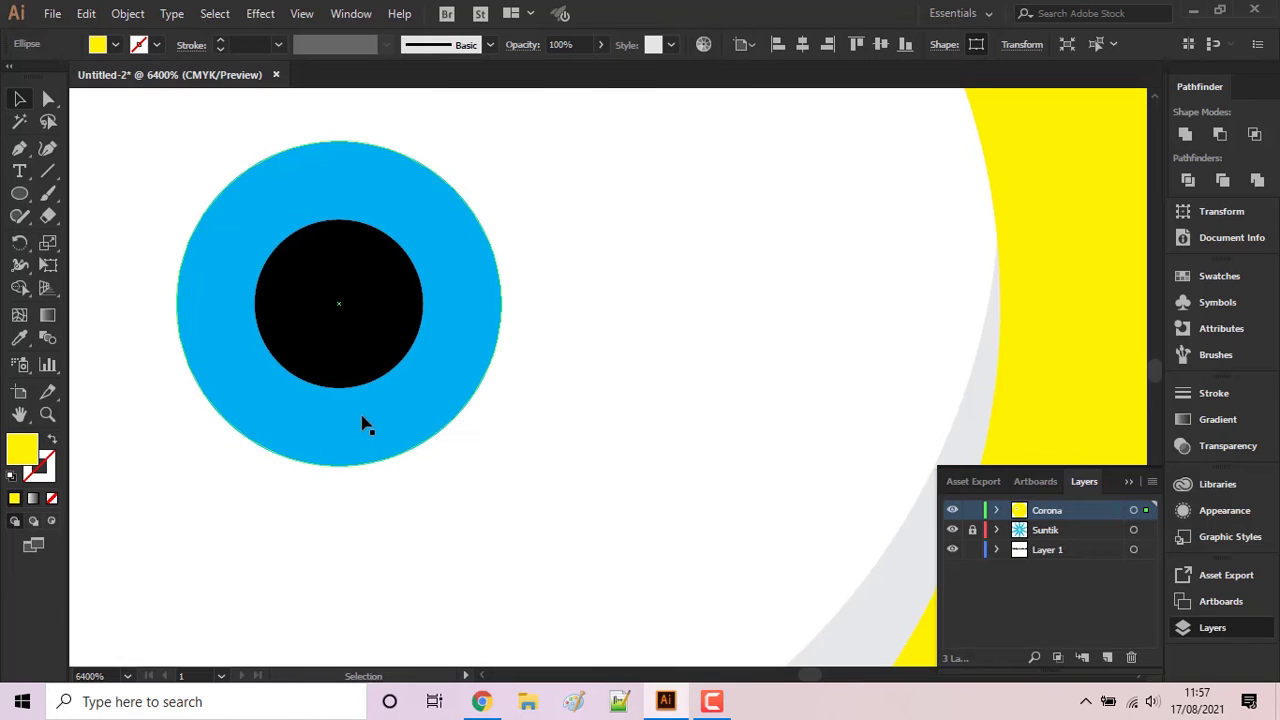
left_click(373, 362)
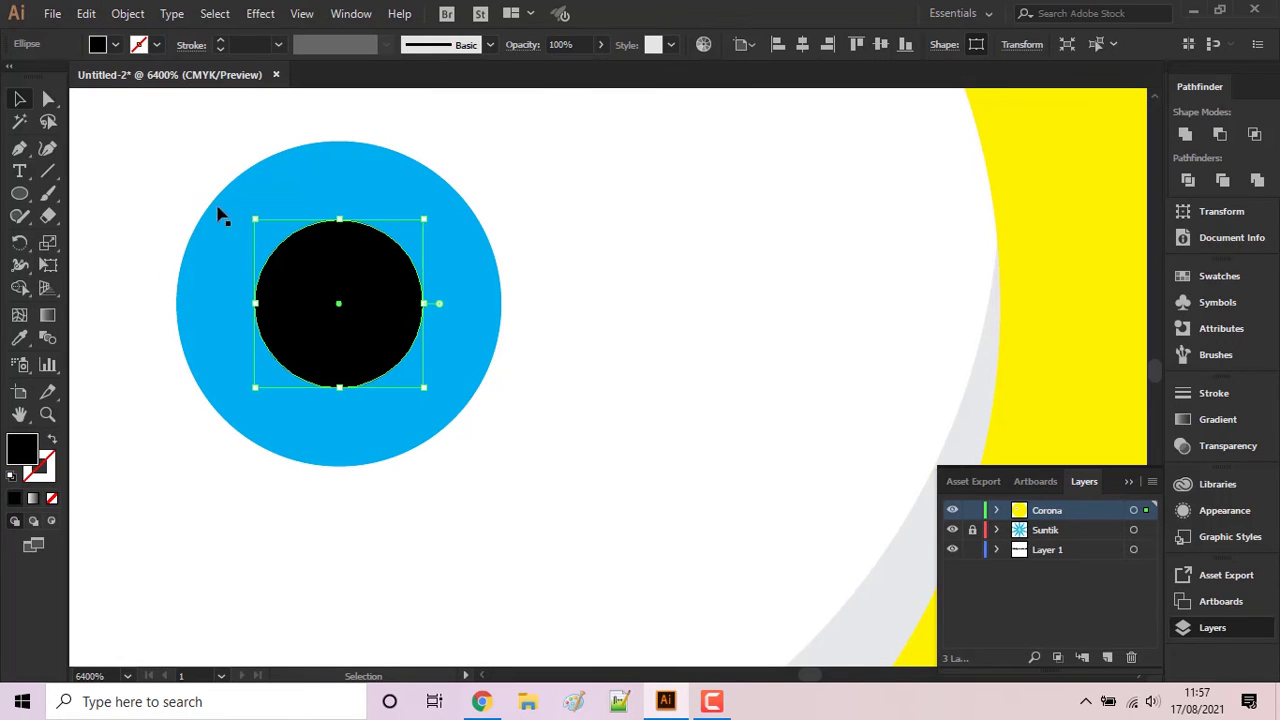
left_click(128, 14)
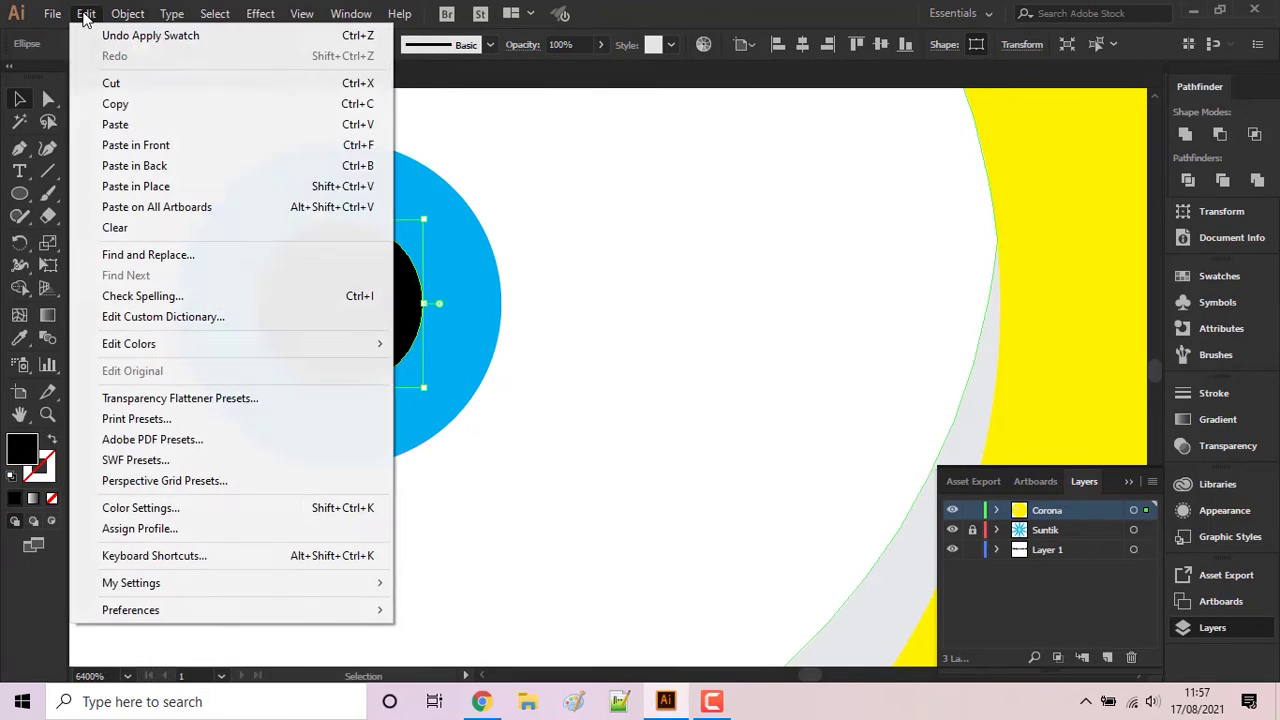
- Paste a copy of the pupil in front, enlarge it to about 3.01 px, and fill it white
left_click(115, 104)
left_click(86, 14)
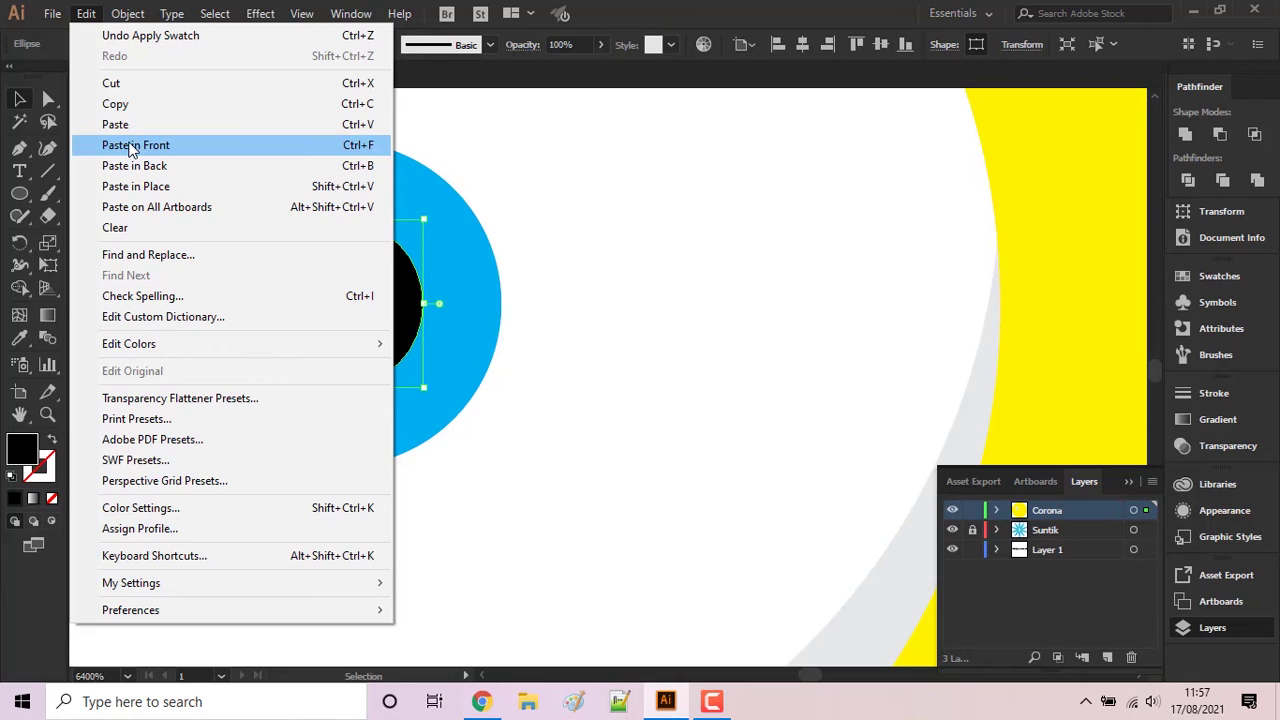
left_click(135, 145)
left_click_drag(423, 215, 431, 212)
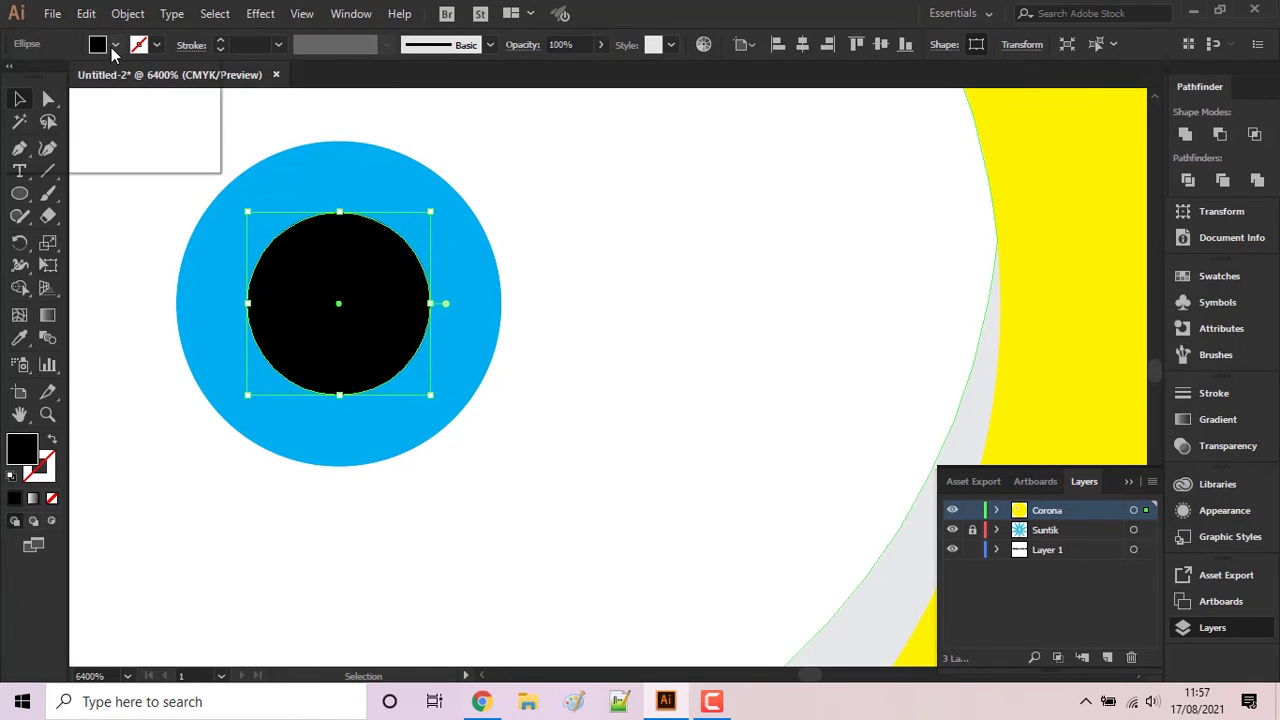
left_click(115, 44)
left_click(38, 77)
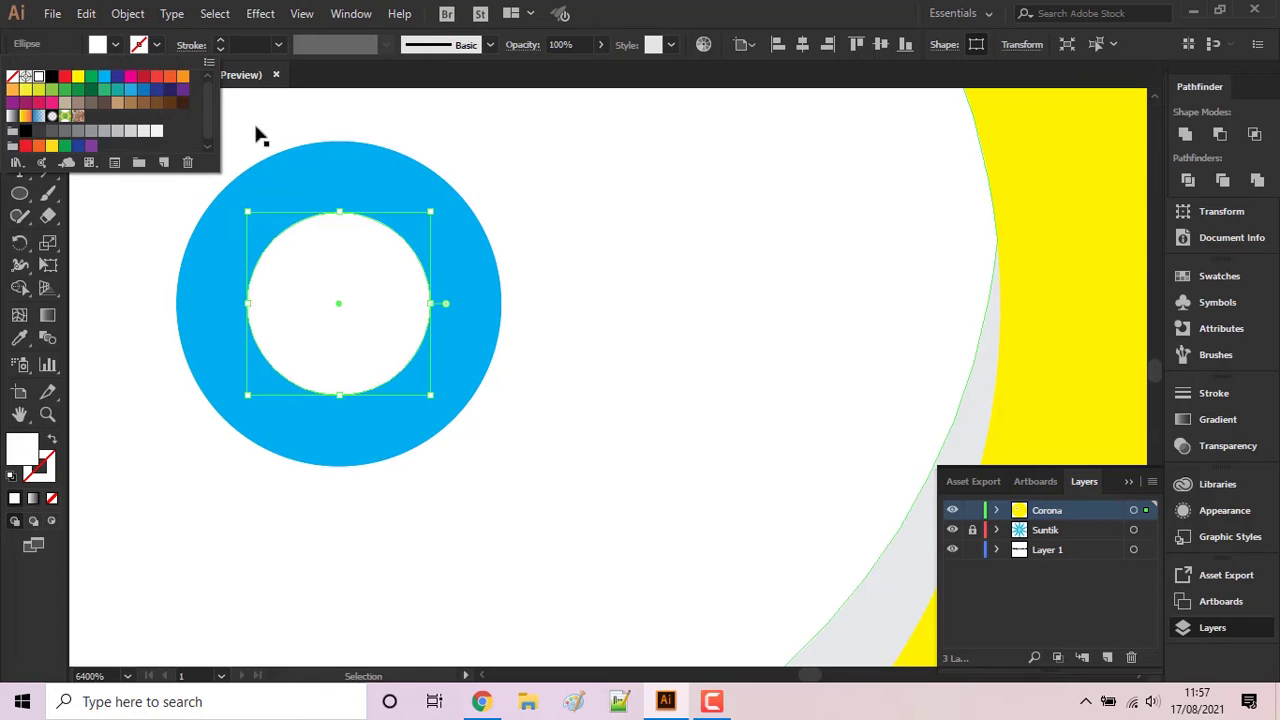
left_click(528, 218)
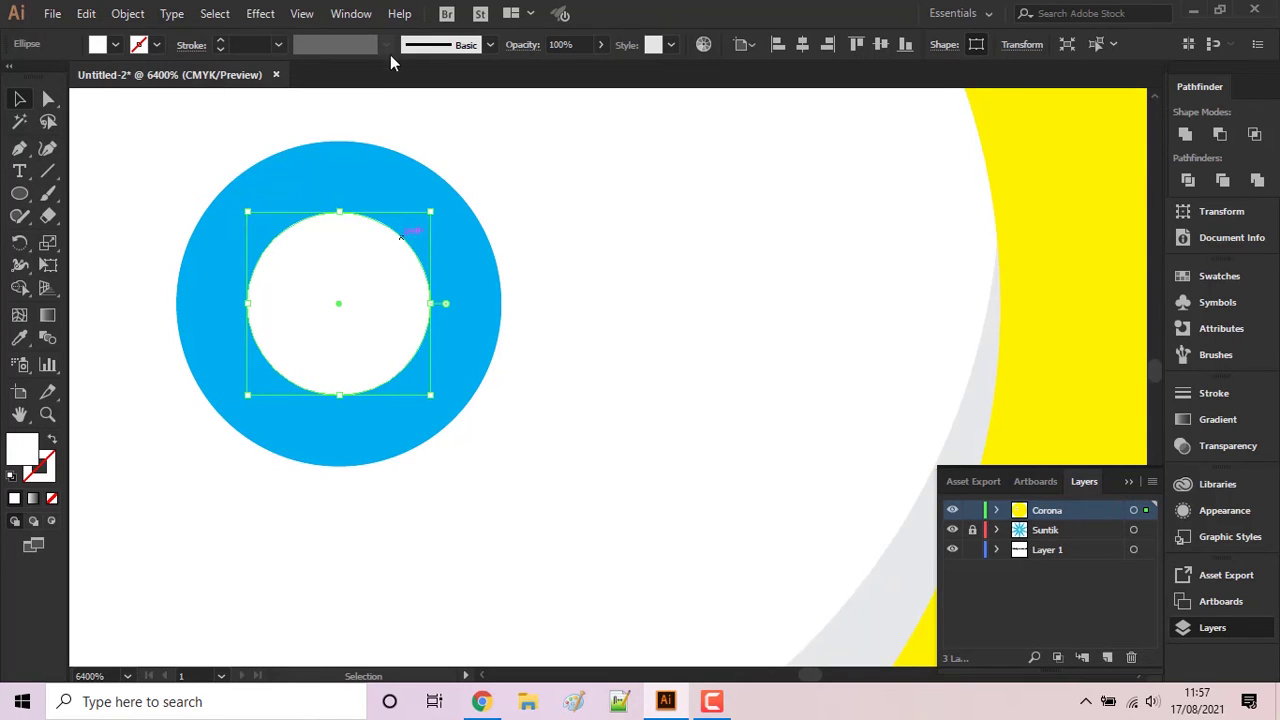
left_click(262, 14)
mouse_move(300, 327)
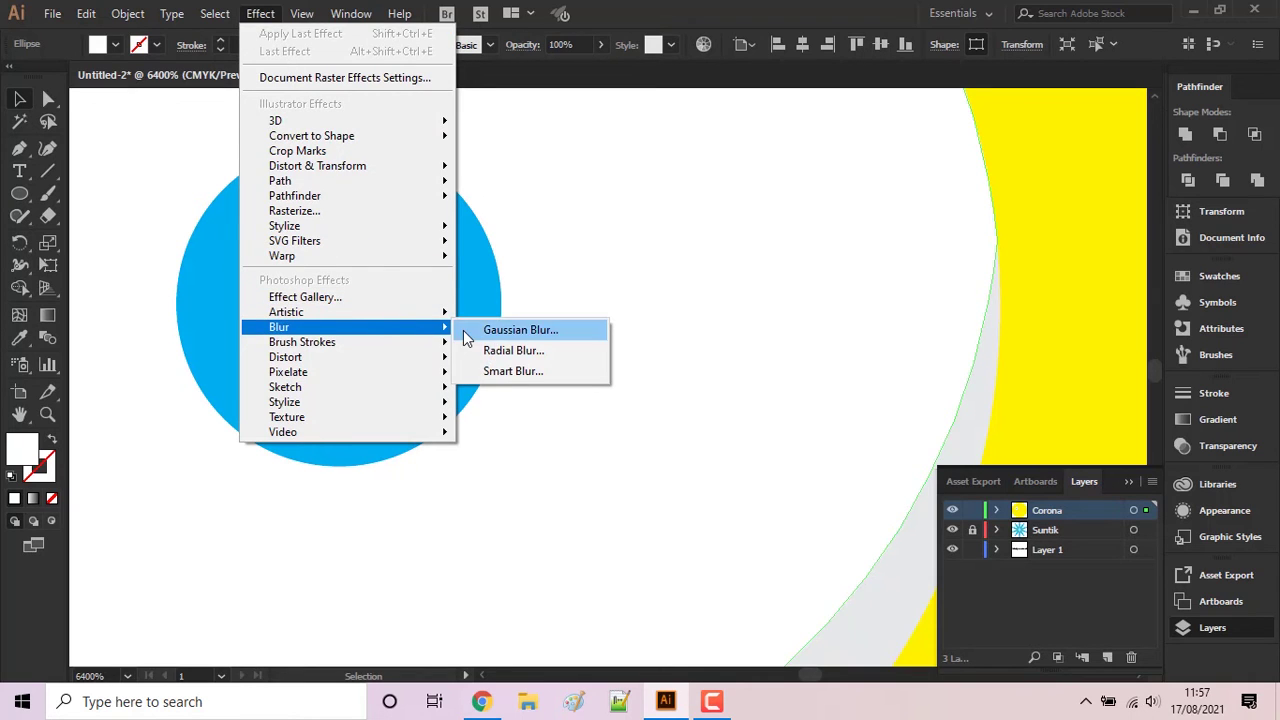
- Apply a Gaussian Blur of about 5.6 px to the white circle
left_click(545, 330)
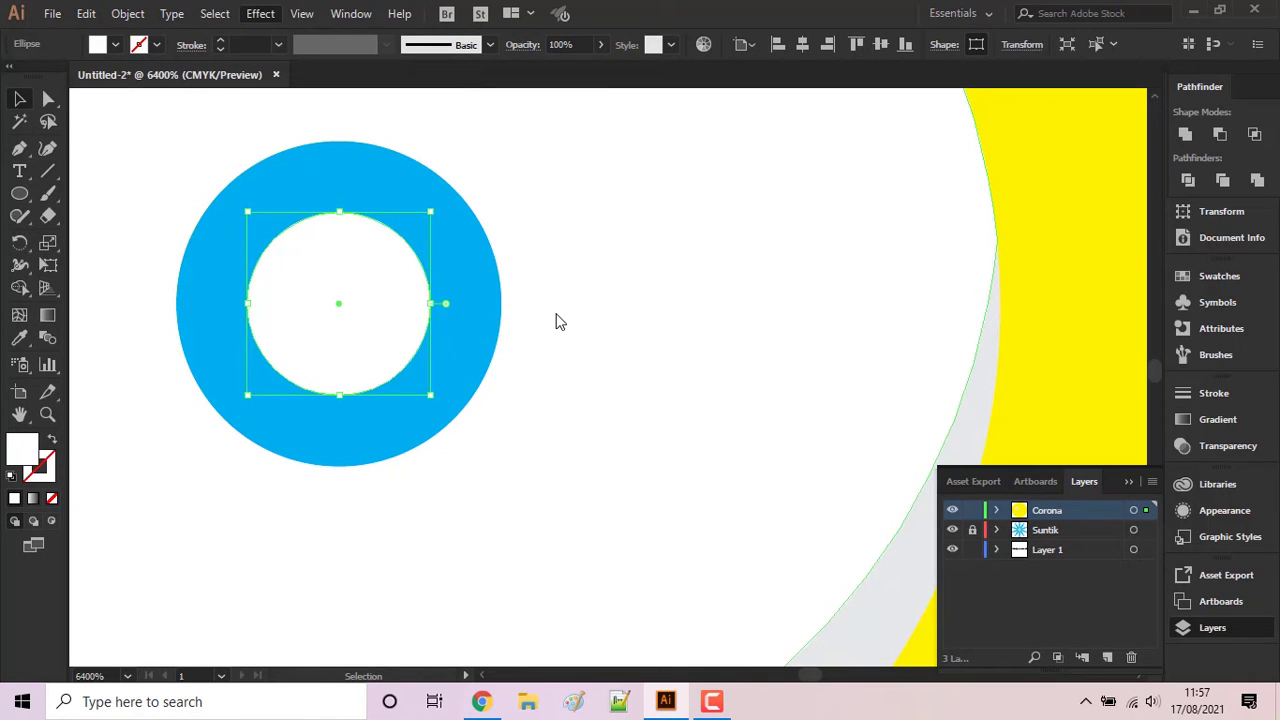
left_click(866, 360)
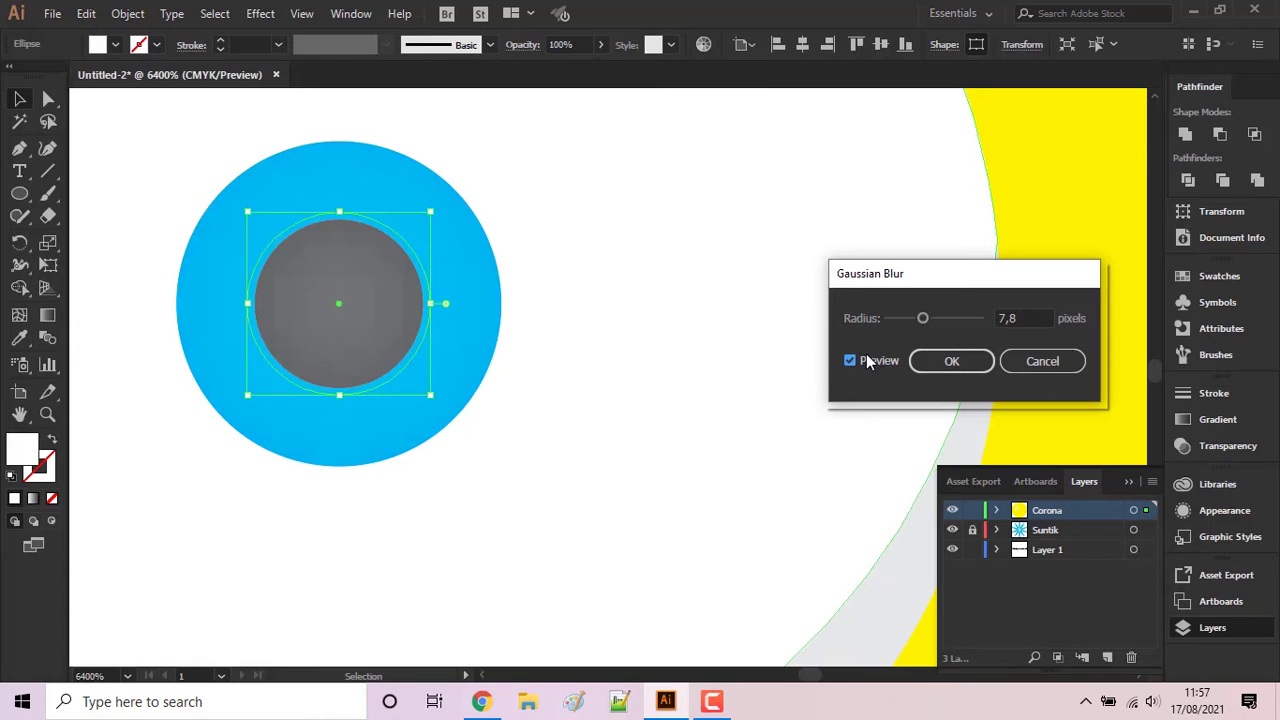
mouse_move(928, 321)
left_mouse_down()
mouse_move(943, 320)
mouse_move(922, 322)
left_mouse_up()
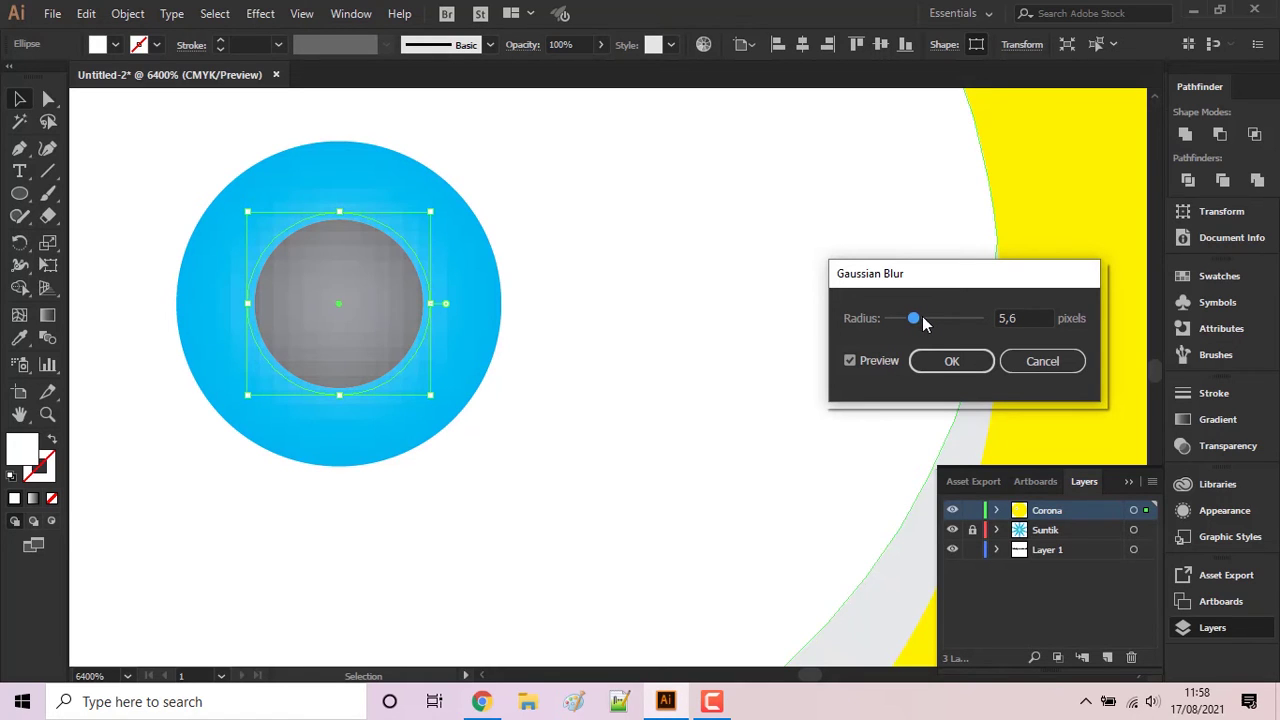
left_click(950, 362)
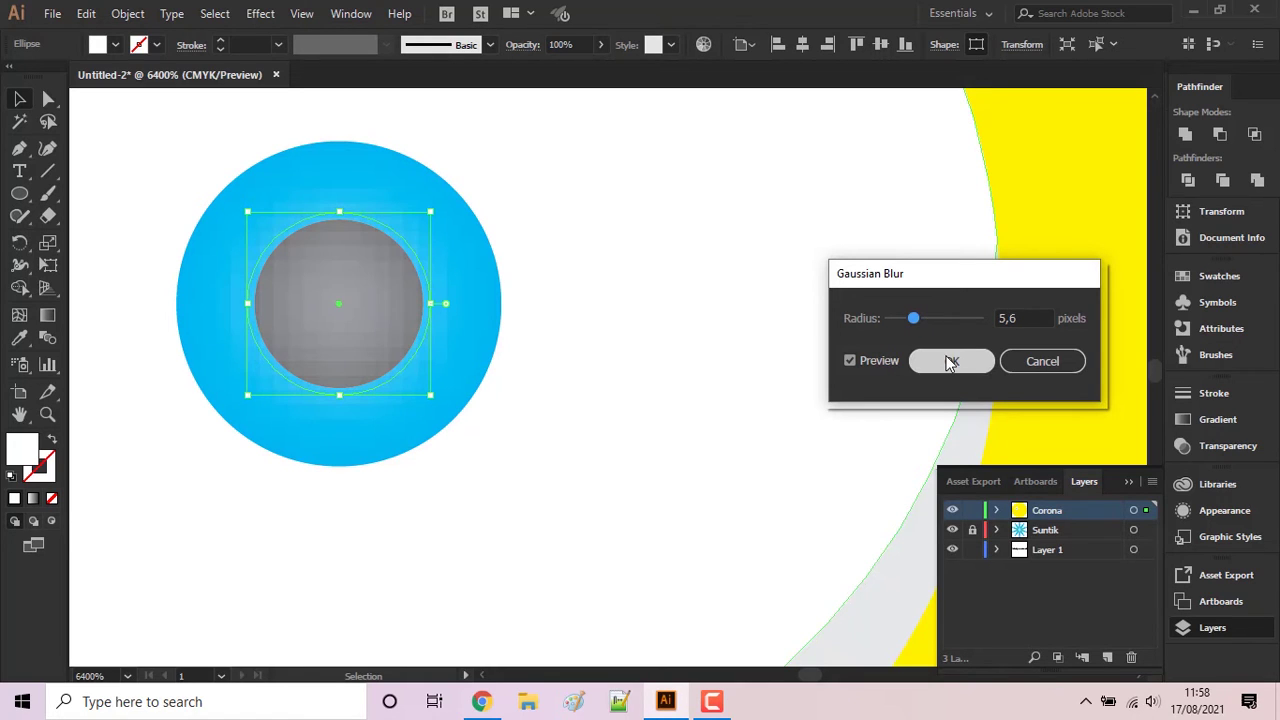
- Rearrange the blurred circle so it sits behind the black pupil
right_click(354, 222)
mouse_move(452, 511)
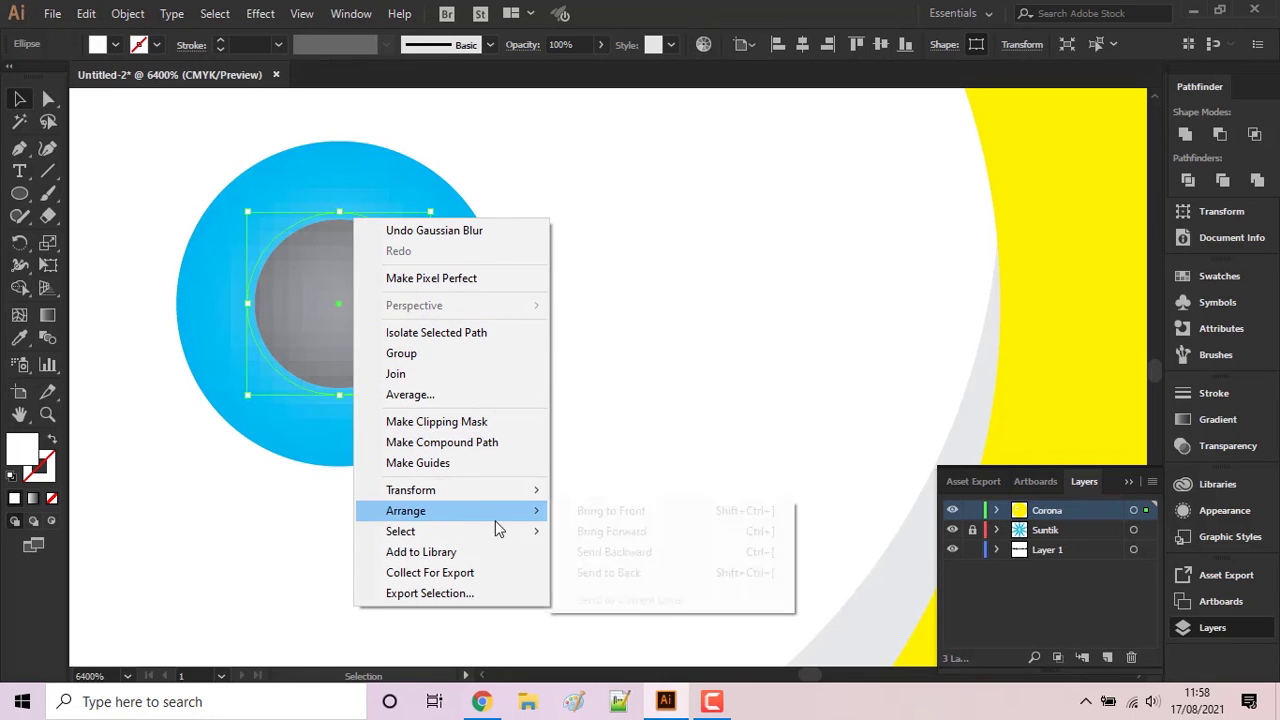
left_click(591, 541)
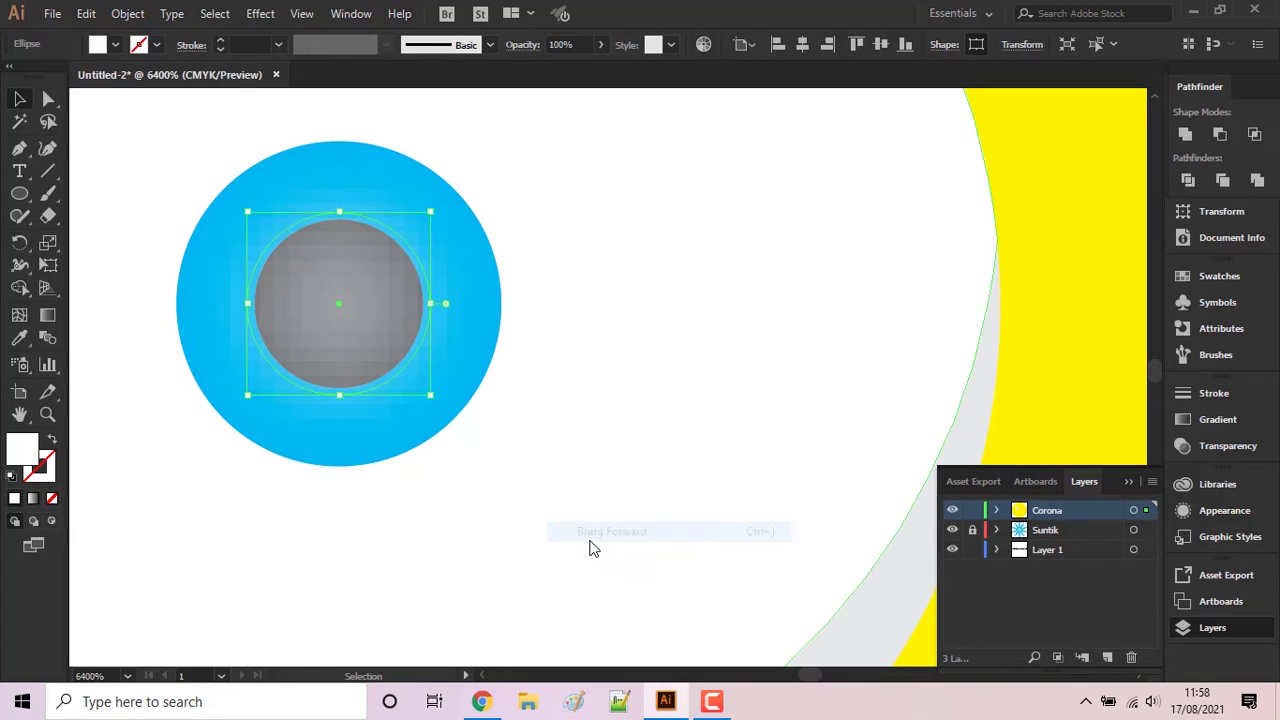
right_click(410, 343)
mouse_move(460, 587)
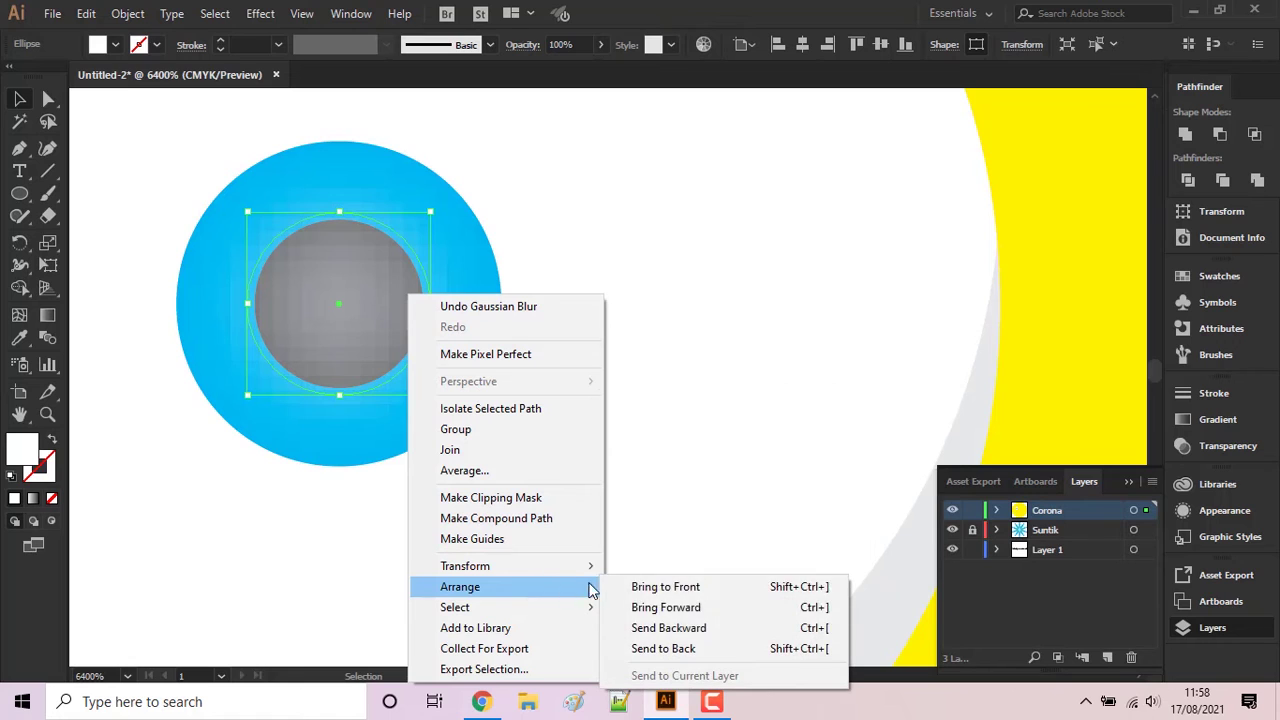
left_click(660, 628)
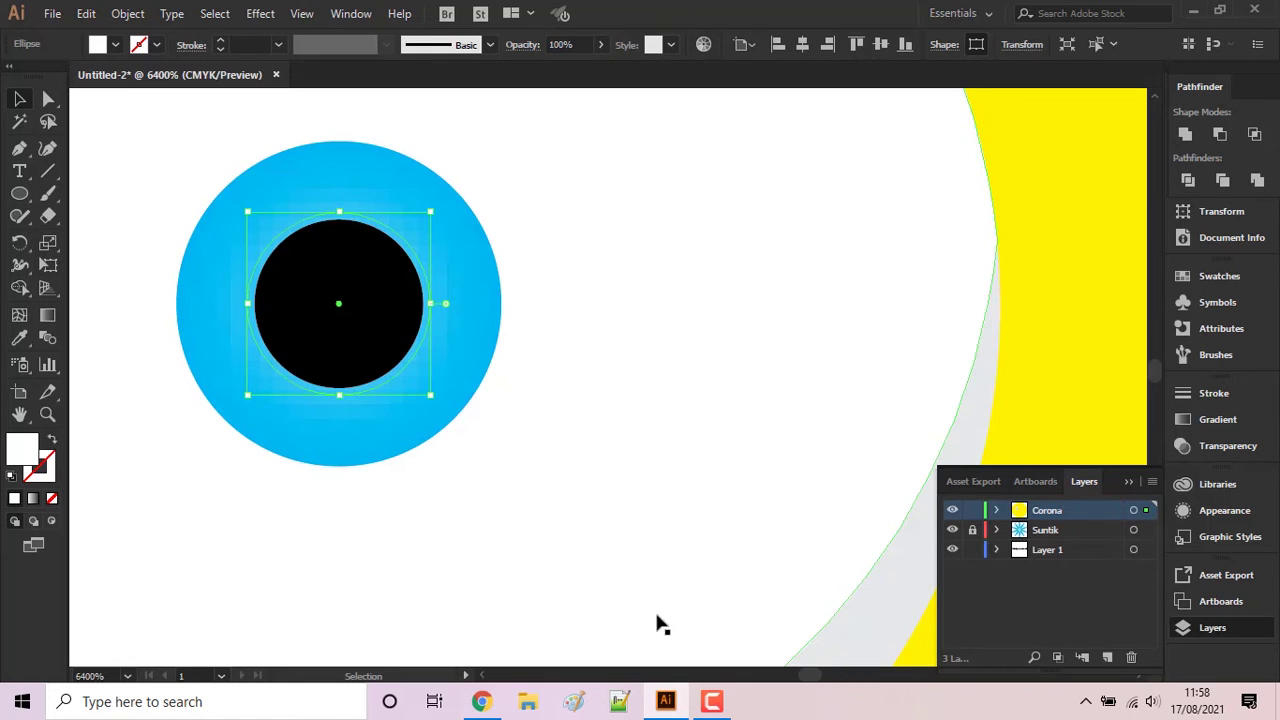
- Scale up the blurred glow circle around the pupil
left_click_drag(432, 395, 466, 422)
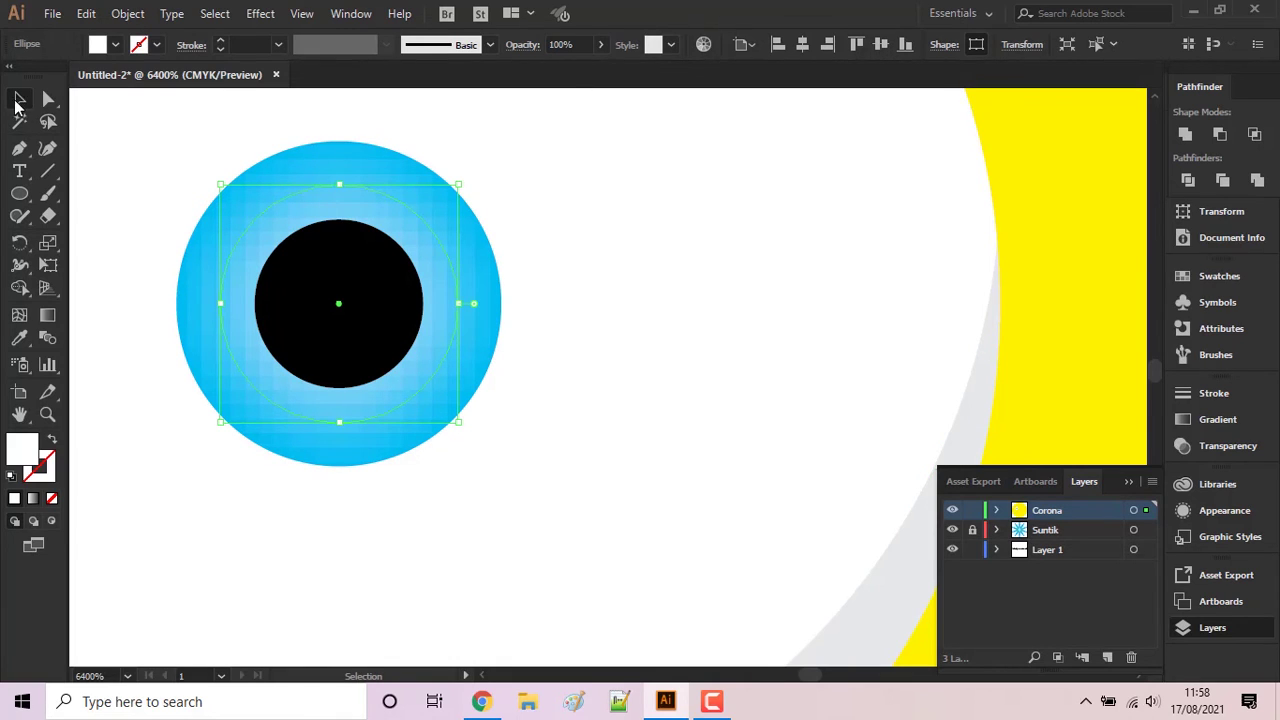
left_click(828, 374)
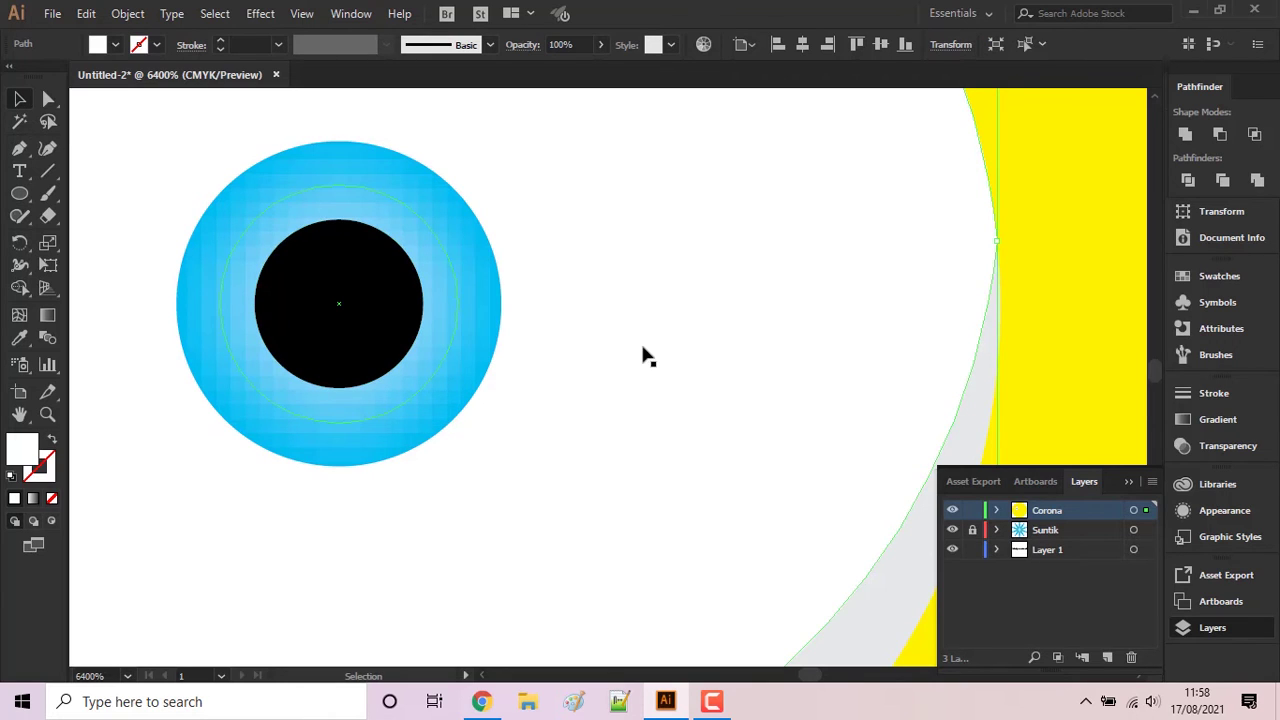
left_click(19, 194)
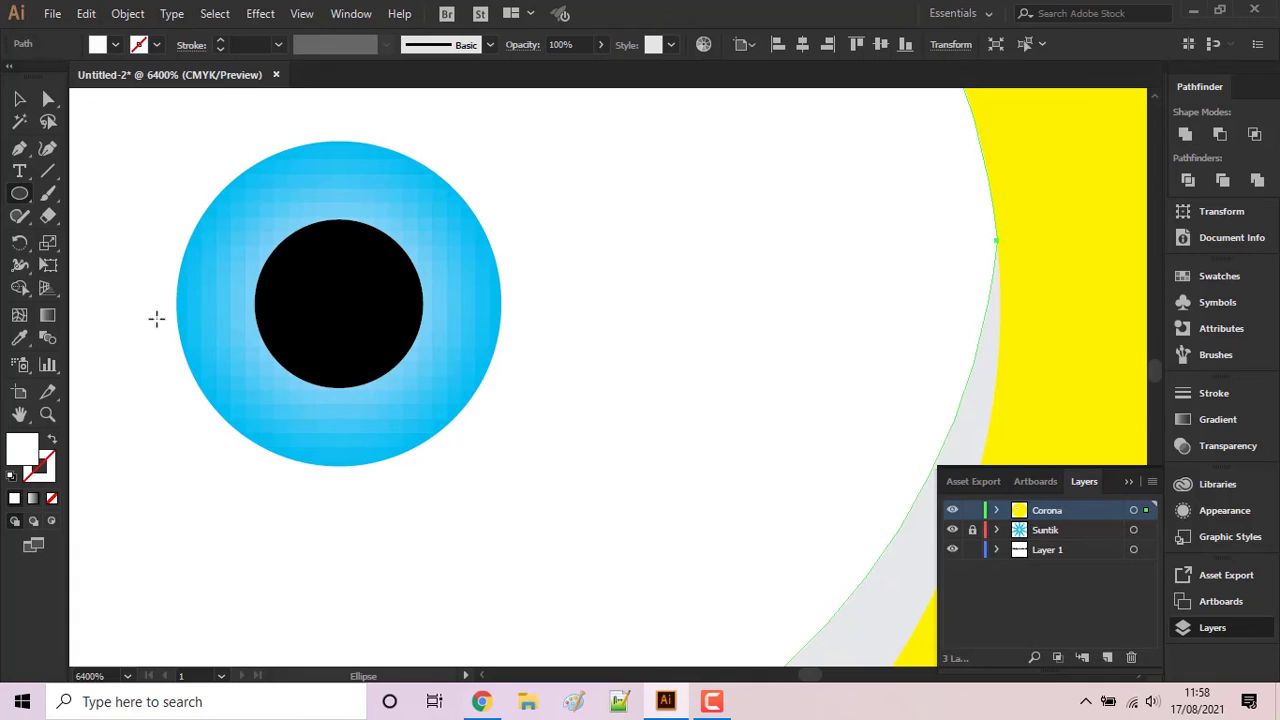
- Draw a small white rounded rectangle and position it at the iris's bottom edge below the pupil
left_click_drag(25, 198, 63, 210)
left_click_drag(325, 403, 341, 460)
scroll(354, 477, "up", 1, "alt")
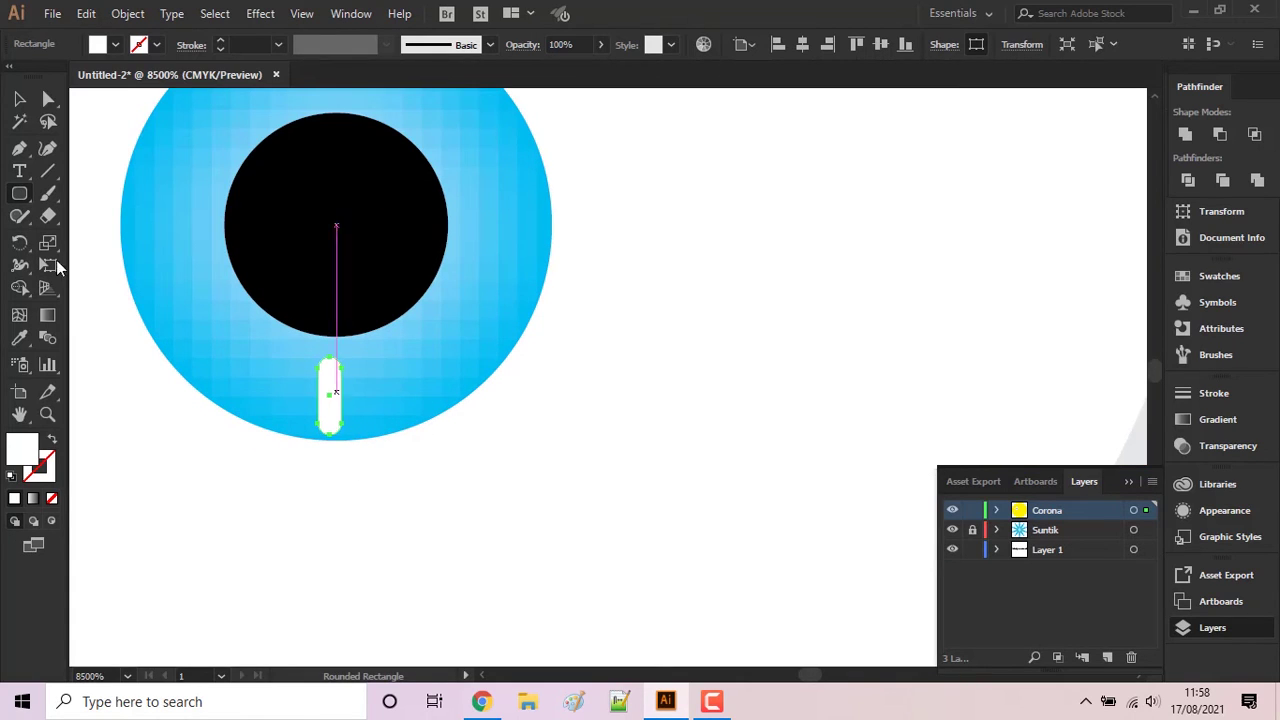
left_click(20, 101)
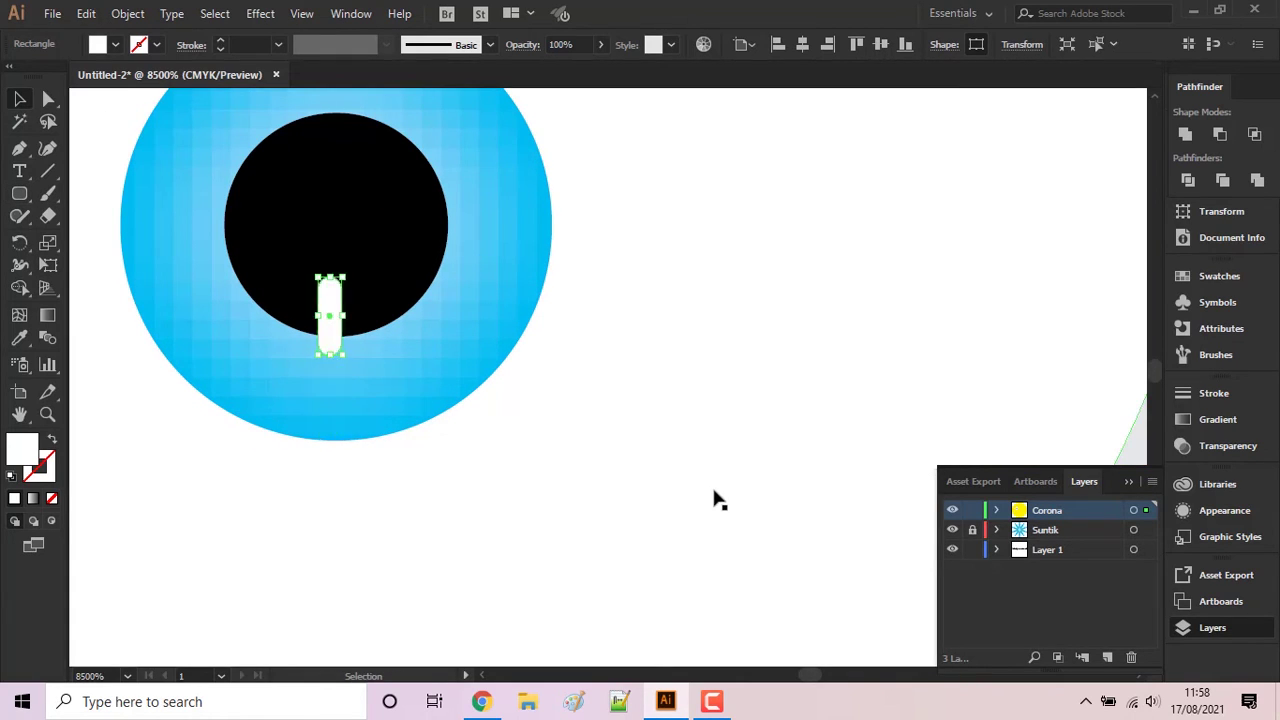
key("Up")
key("Up")
left_click_drag(329, 262, 336, 421)
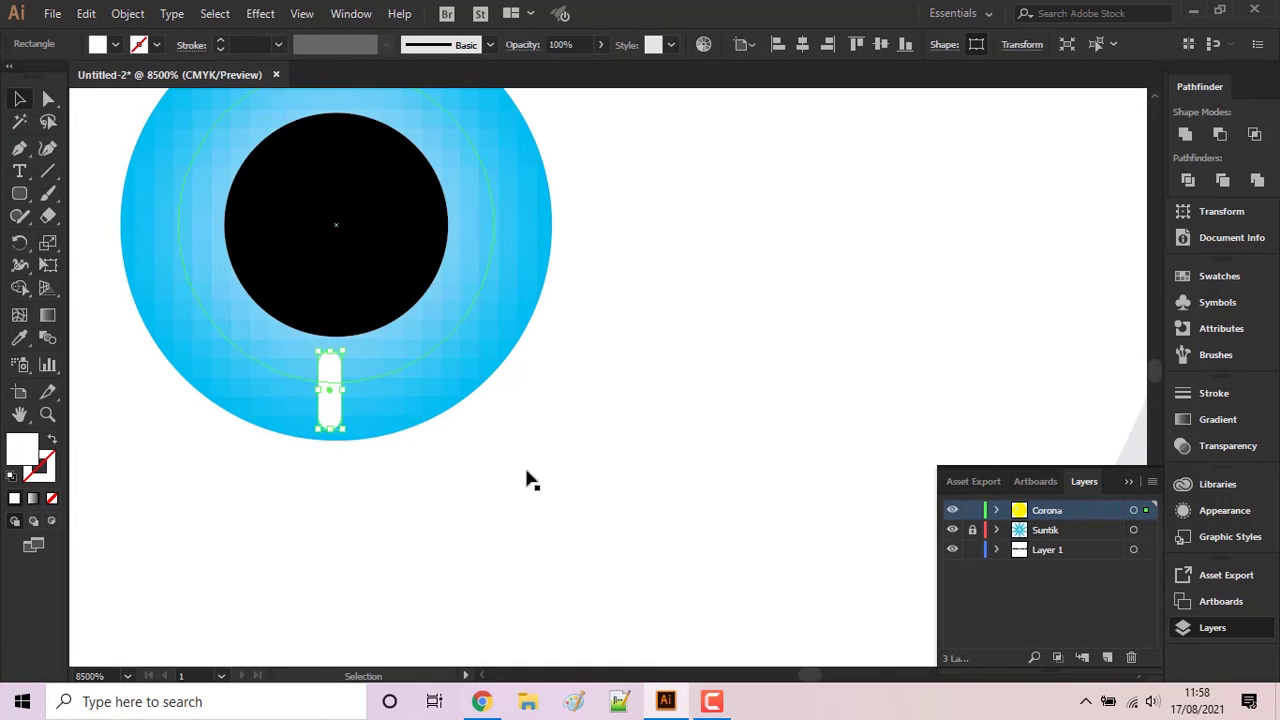
- Give the rounded rectangle a linear gradient fill at a -60° angle
left_click(1205, 421)
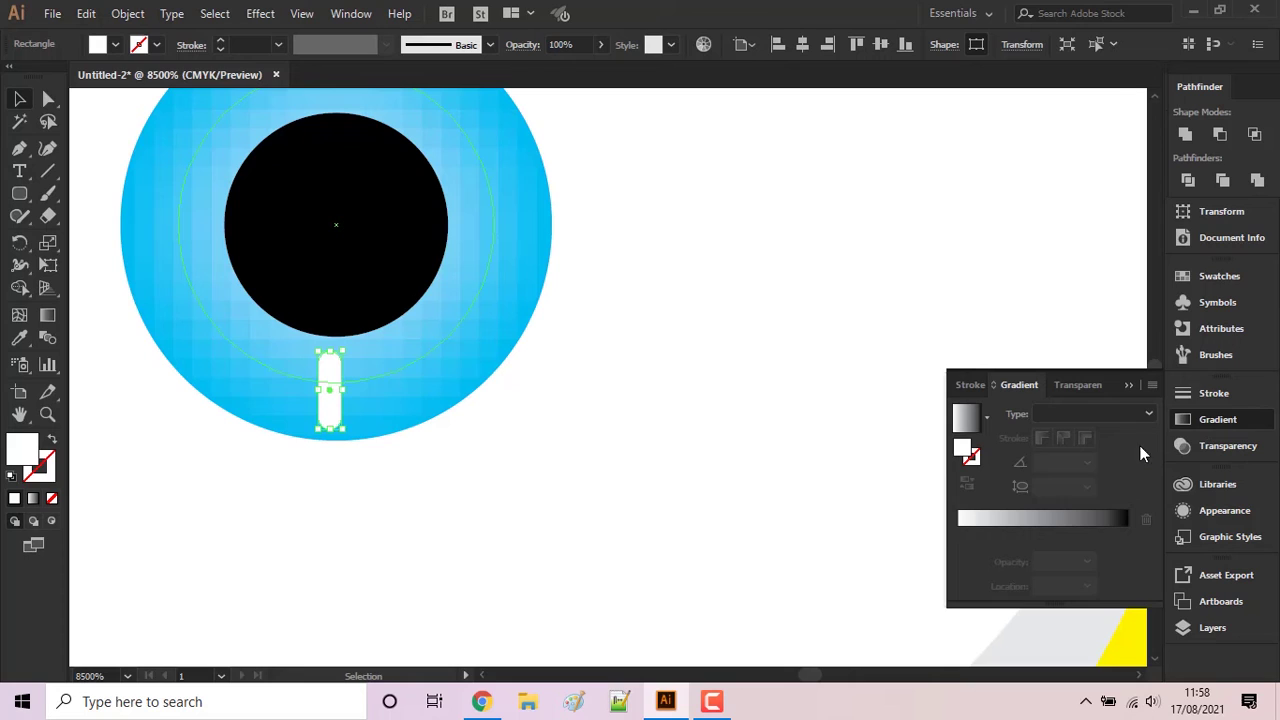
left_click(958, 527)
left_click(958, 533)
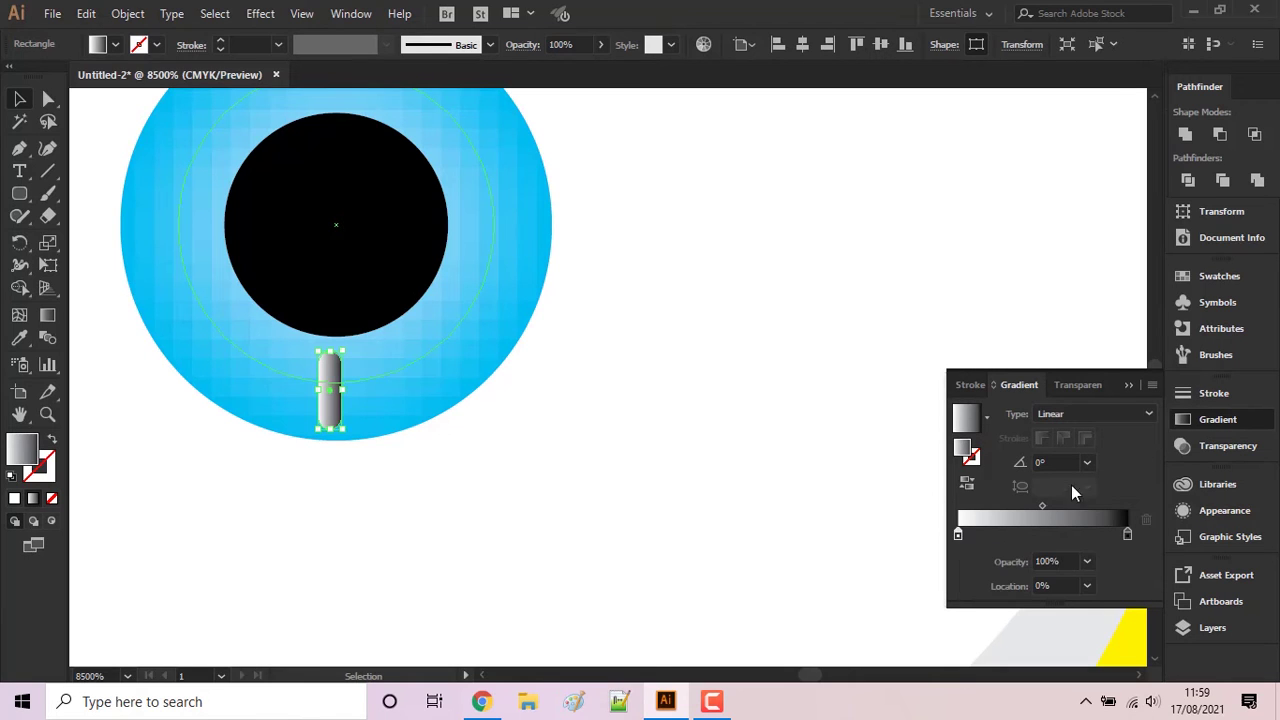
left_click(1087, 463)
left_click(1104, 342)
- Set the gradient stops to yellow and blue and adjust the midpoint
double_click(958, 535)
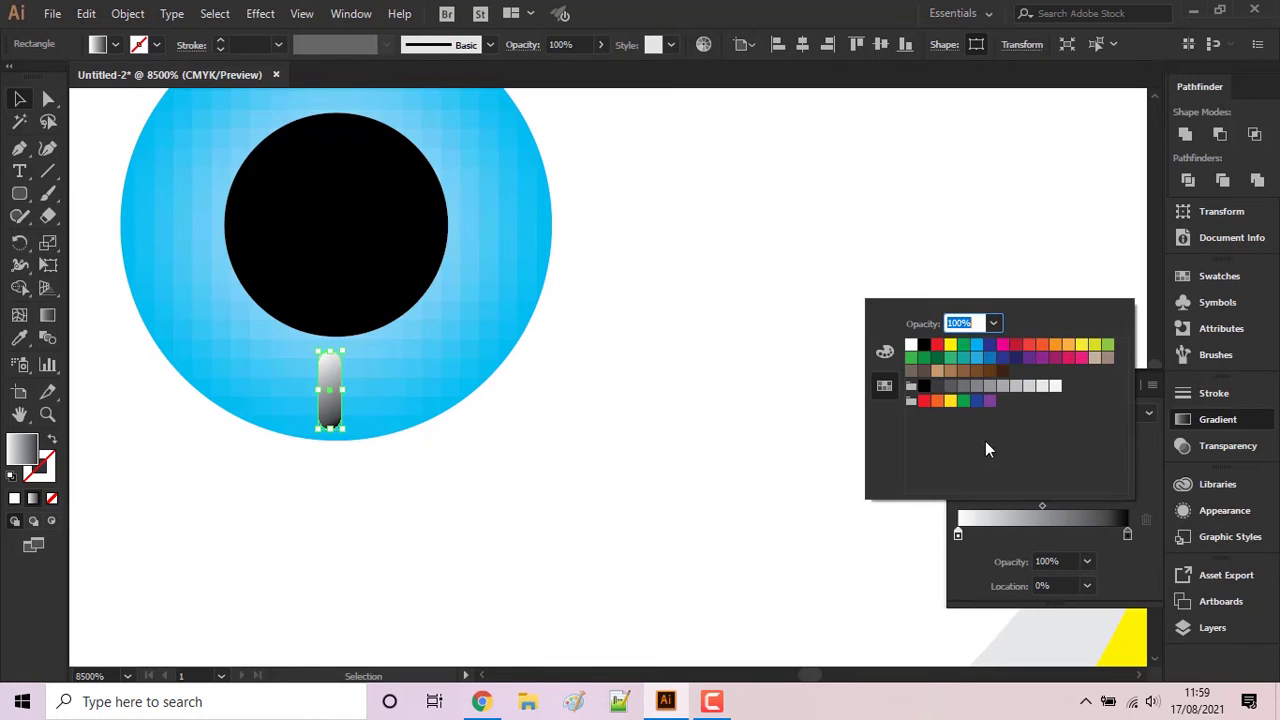
left_click(950, 345)
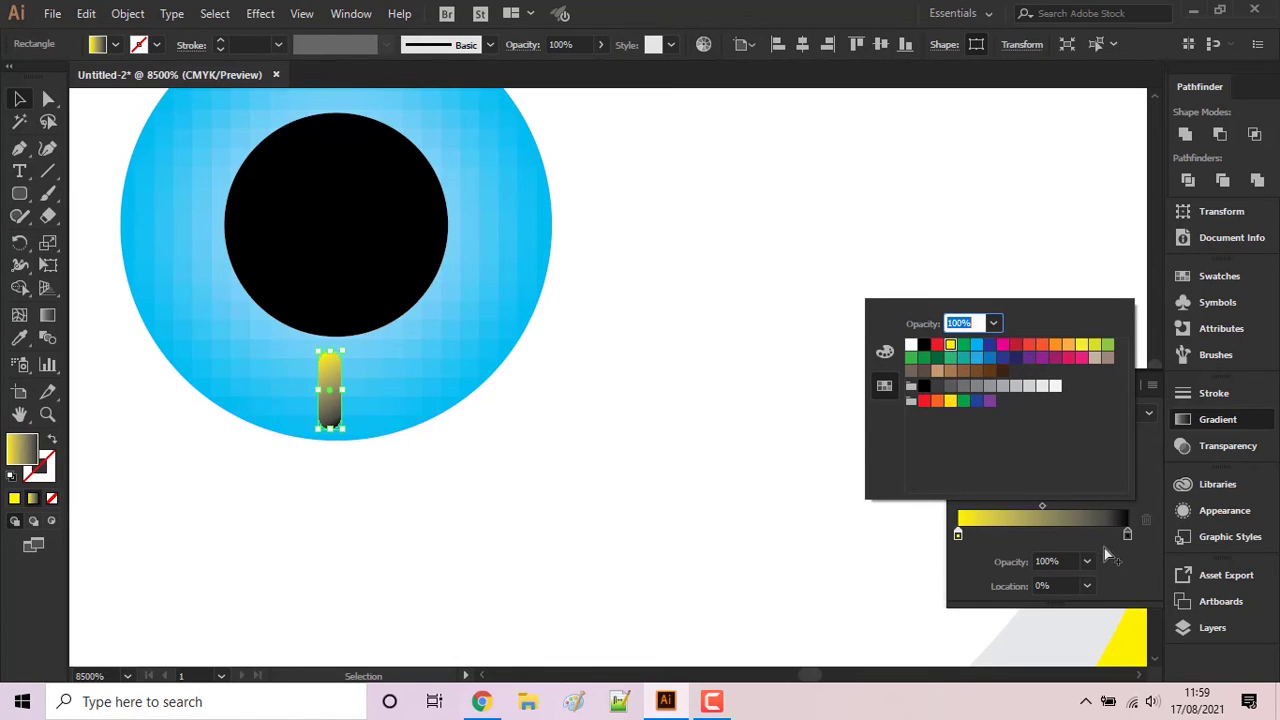
left_click(1128, 537)
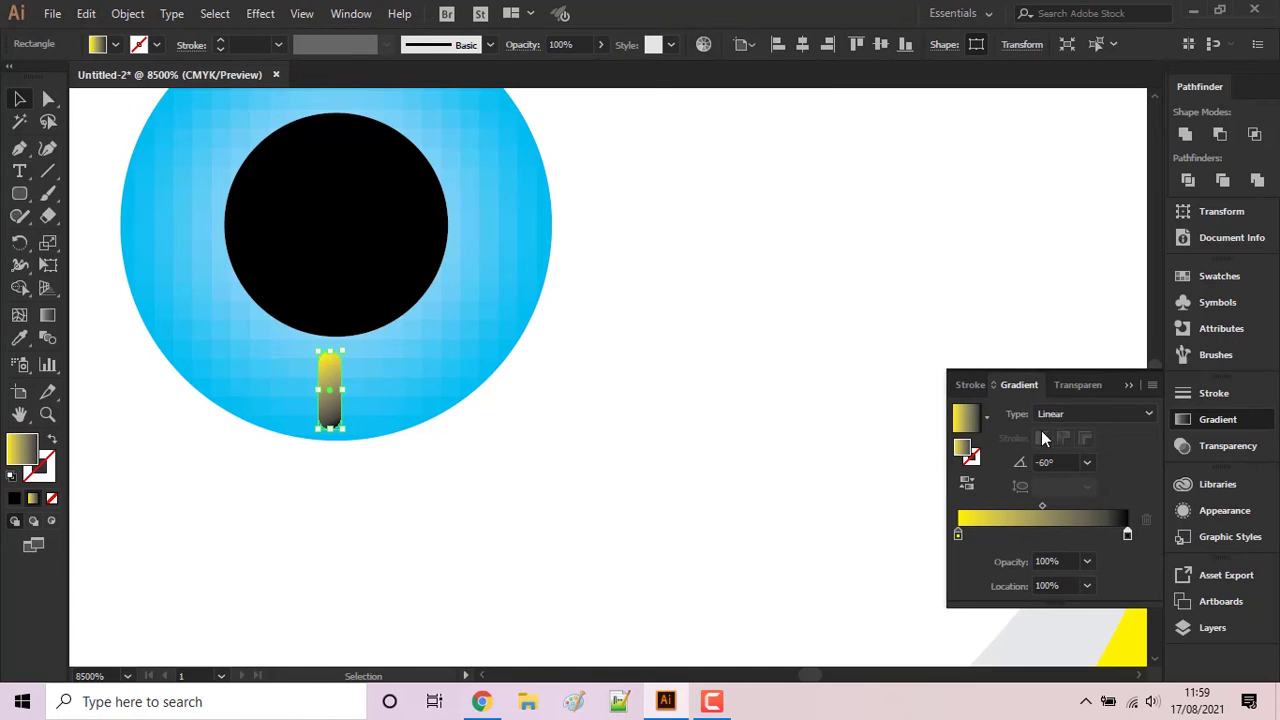
double_click(1127, 536)
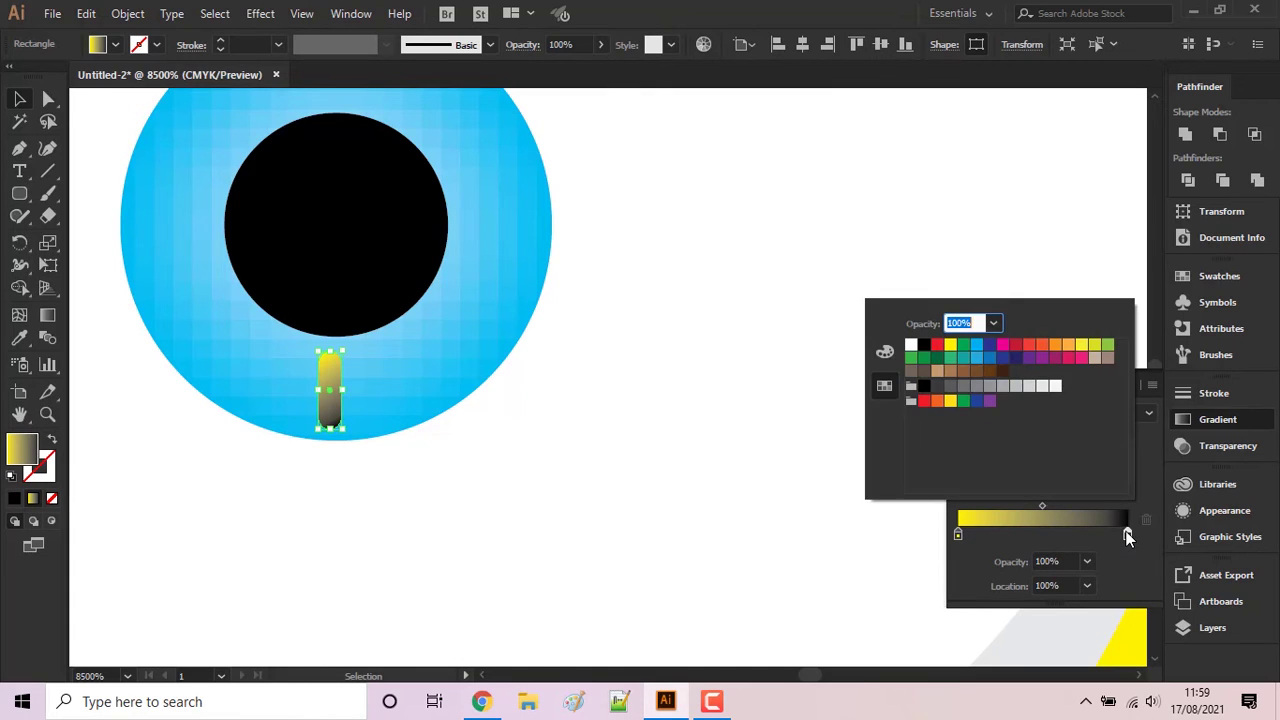
left_click(988, 346)
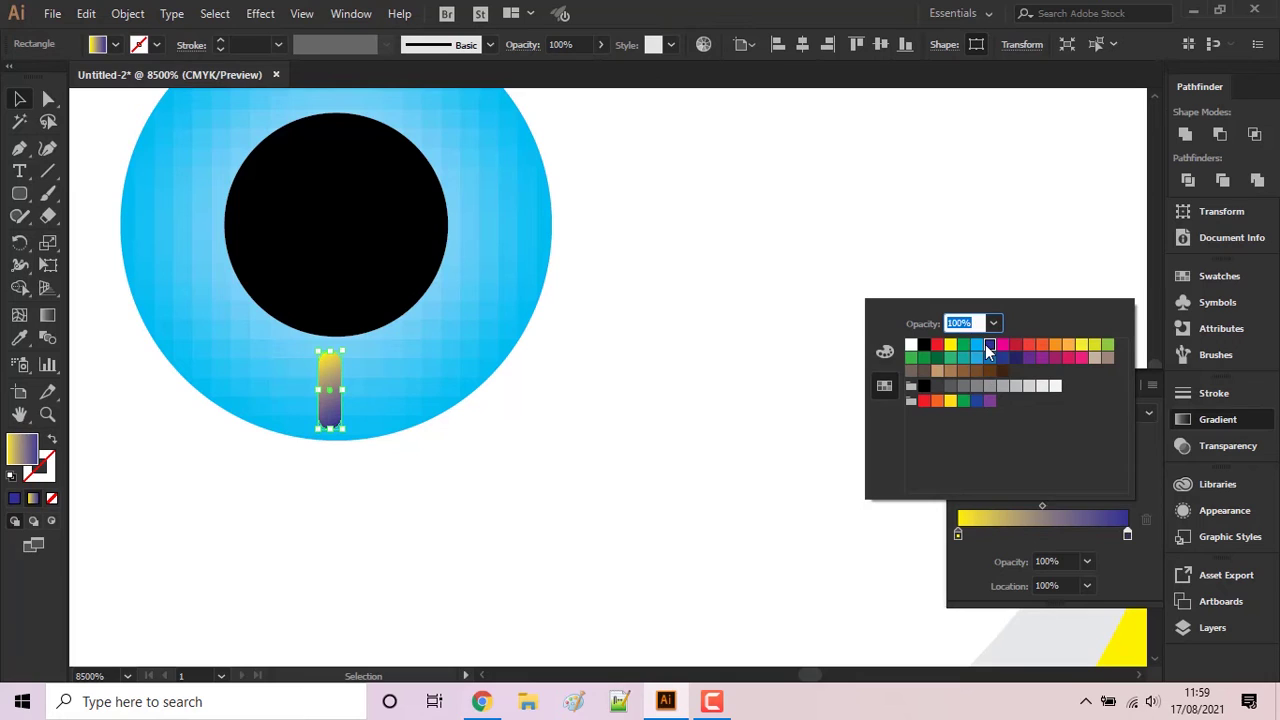
left_click(1043, 509)
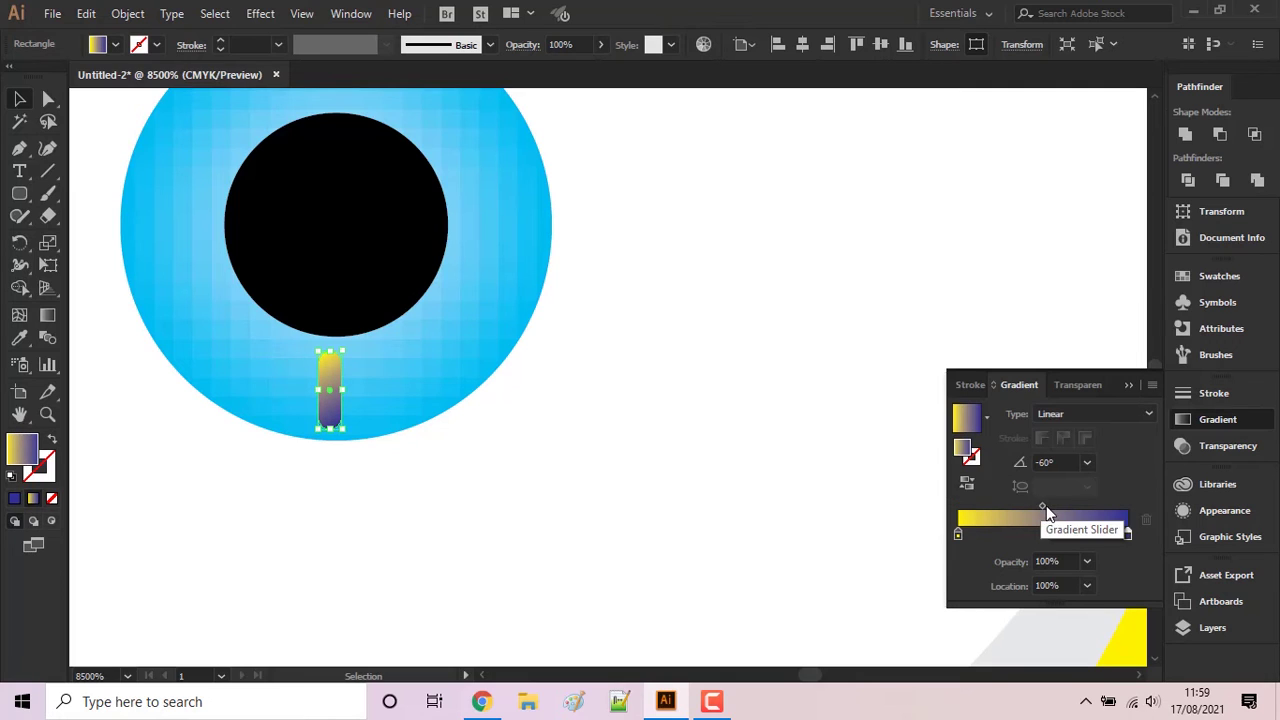
mouse_move(1043, 508)
left_mouse_down()
mouse_move(1018, 508)
mouse_move(1050, 507)
left_mouse_up()
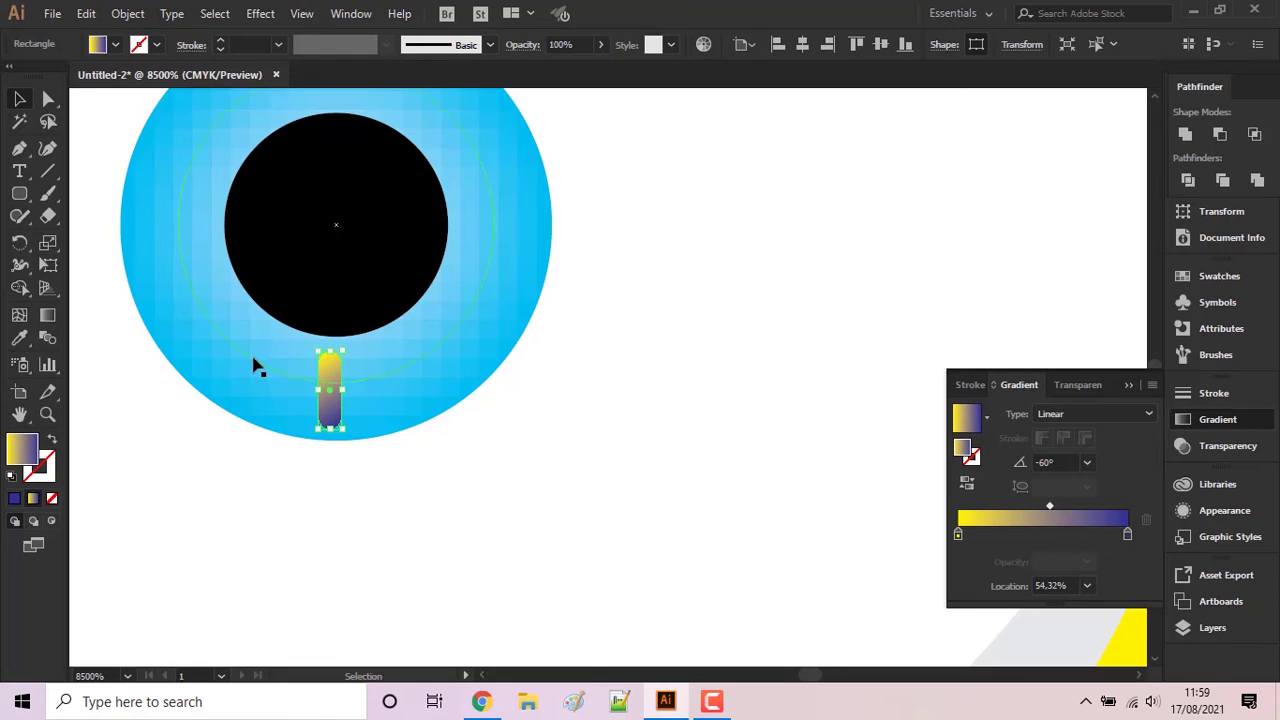
- Run the gradient diagonally from lower-left to upper-right across the shape
left_click(46, 317)
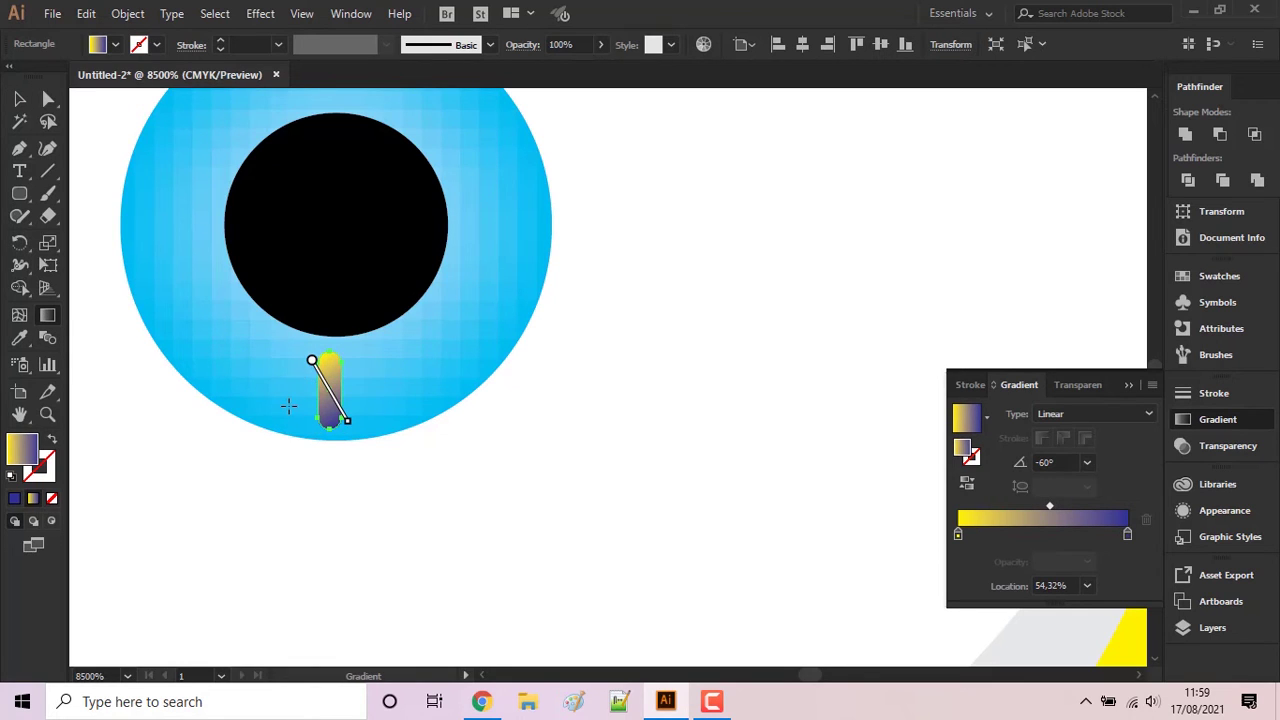
left_click_drag(288, 405, 390, 360)
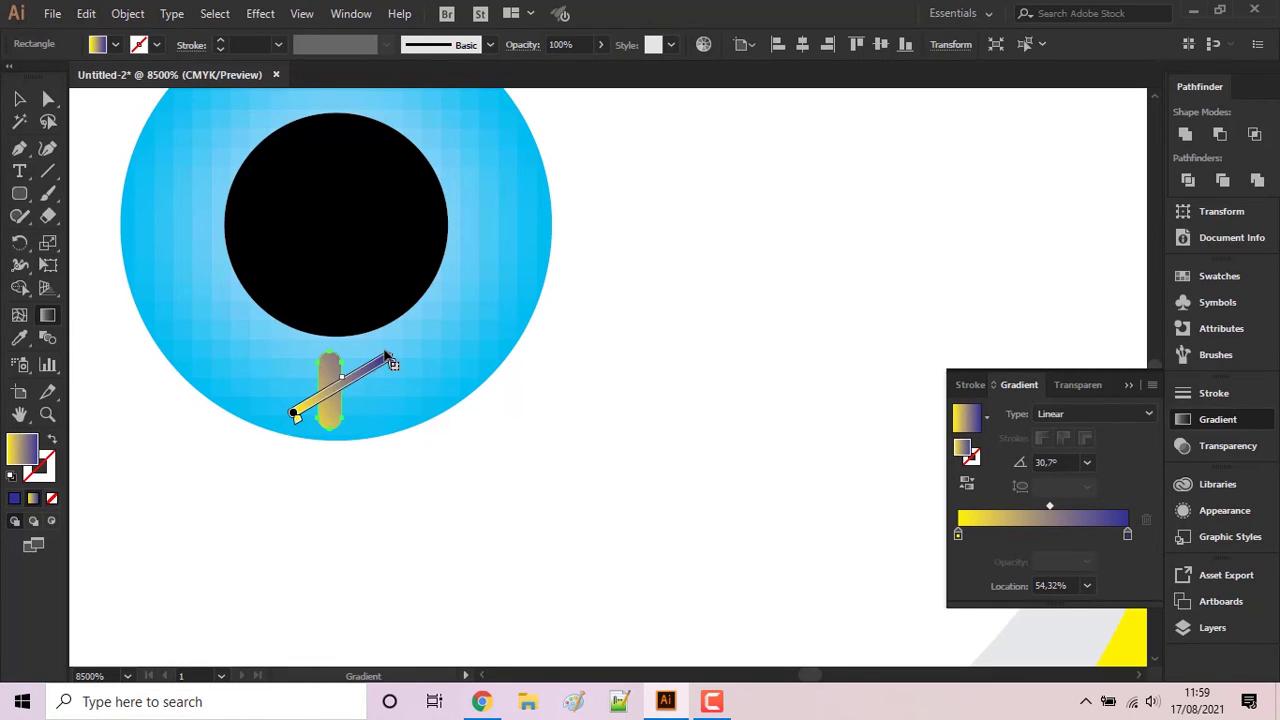
left_click(19, 100)
- Set the gradient rectangle's opacity to 47%
left_click(480, 414)
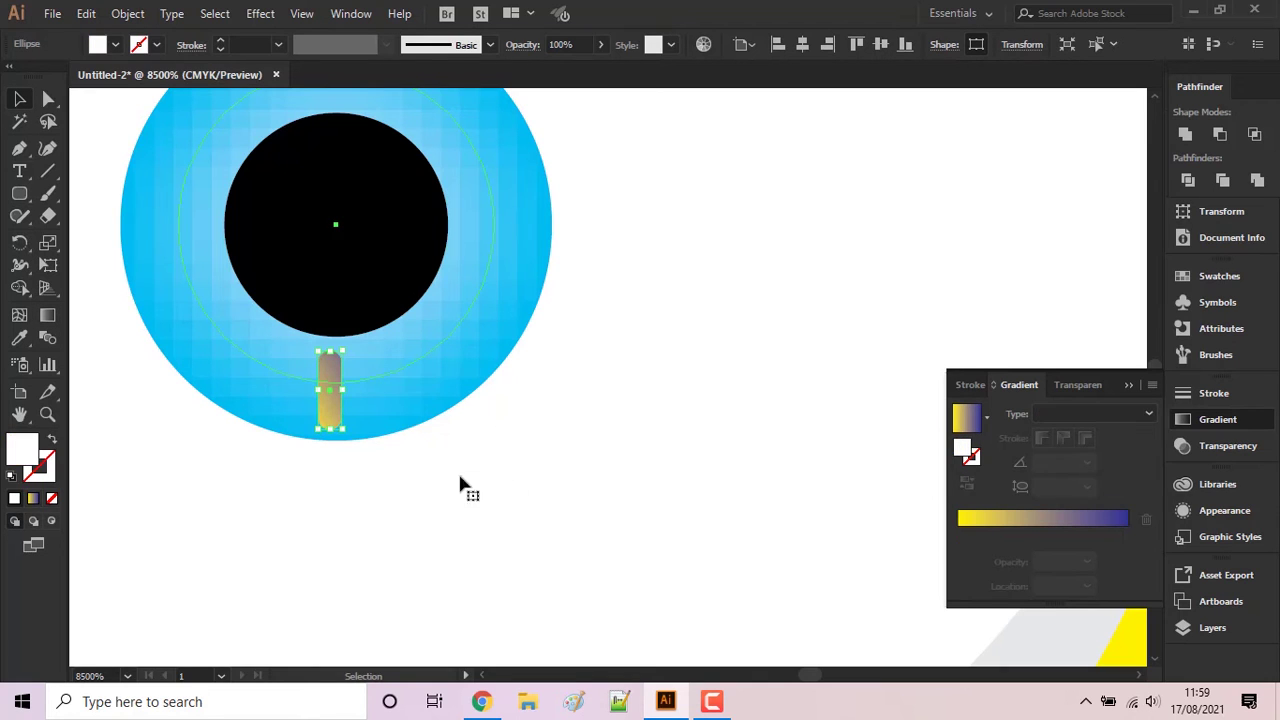
left_click(340, 420)
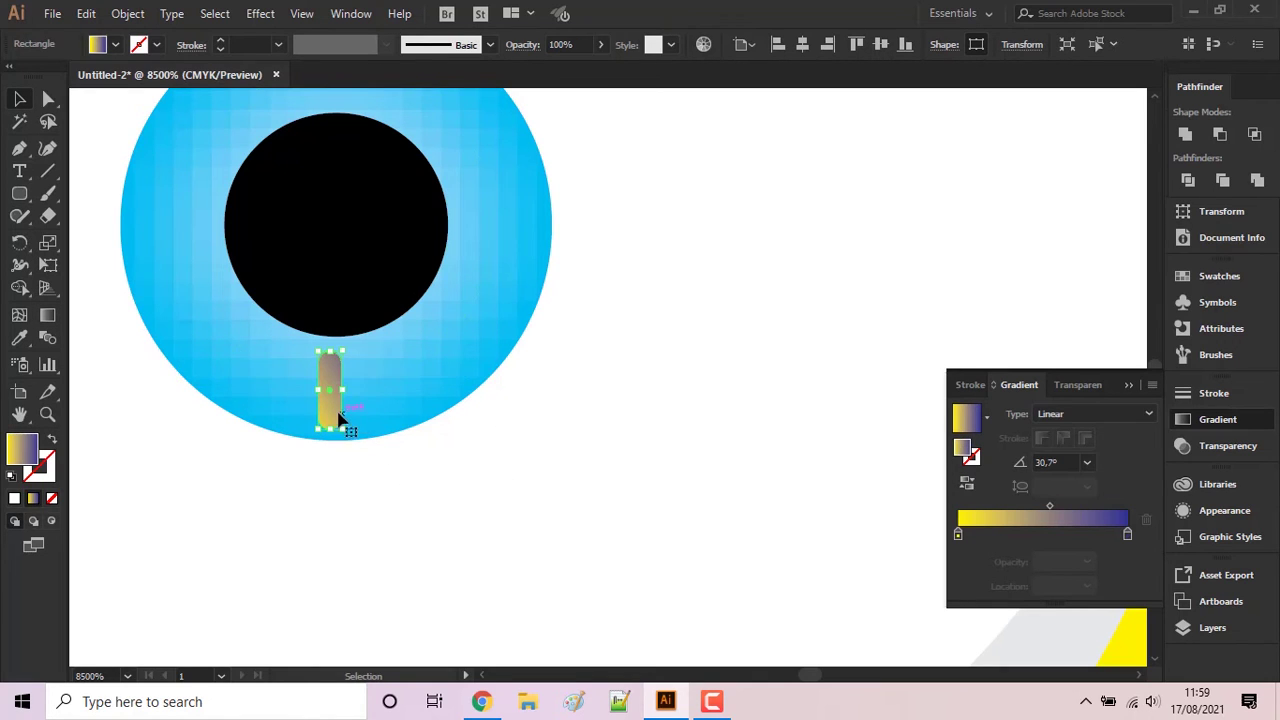
left_click(601, 45)
left_click_drag(576, 67, 568, 70)
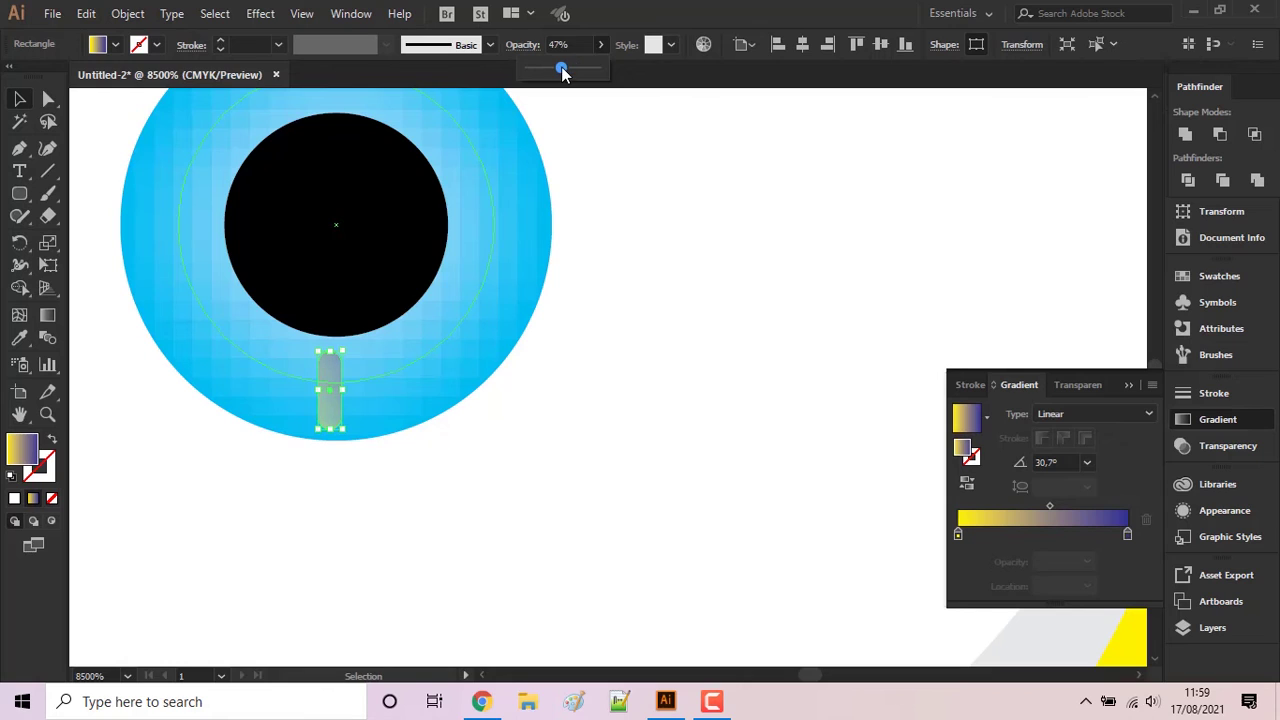
left_click(592, 252)
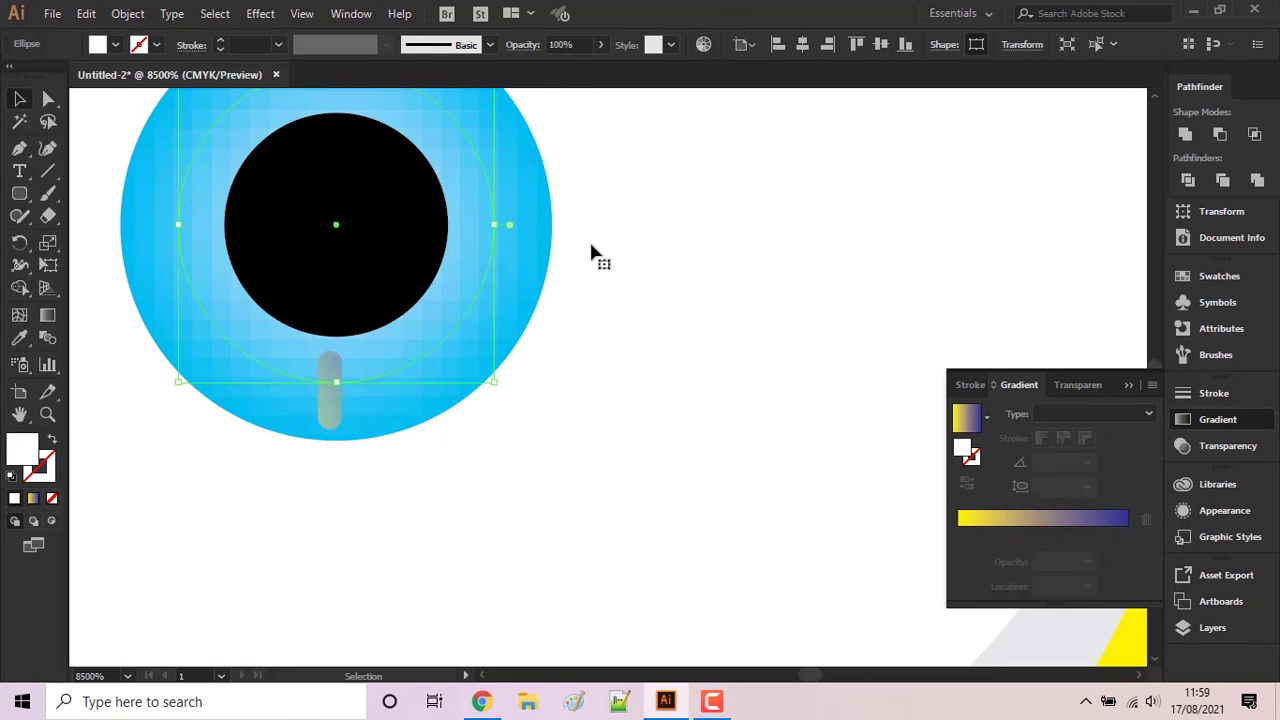
left_click(330, 416)
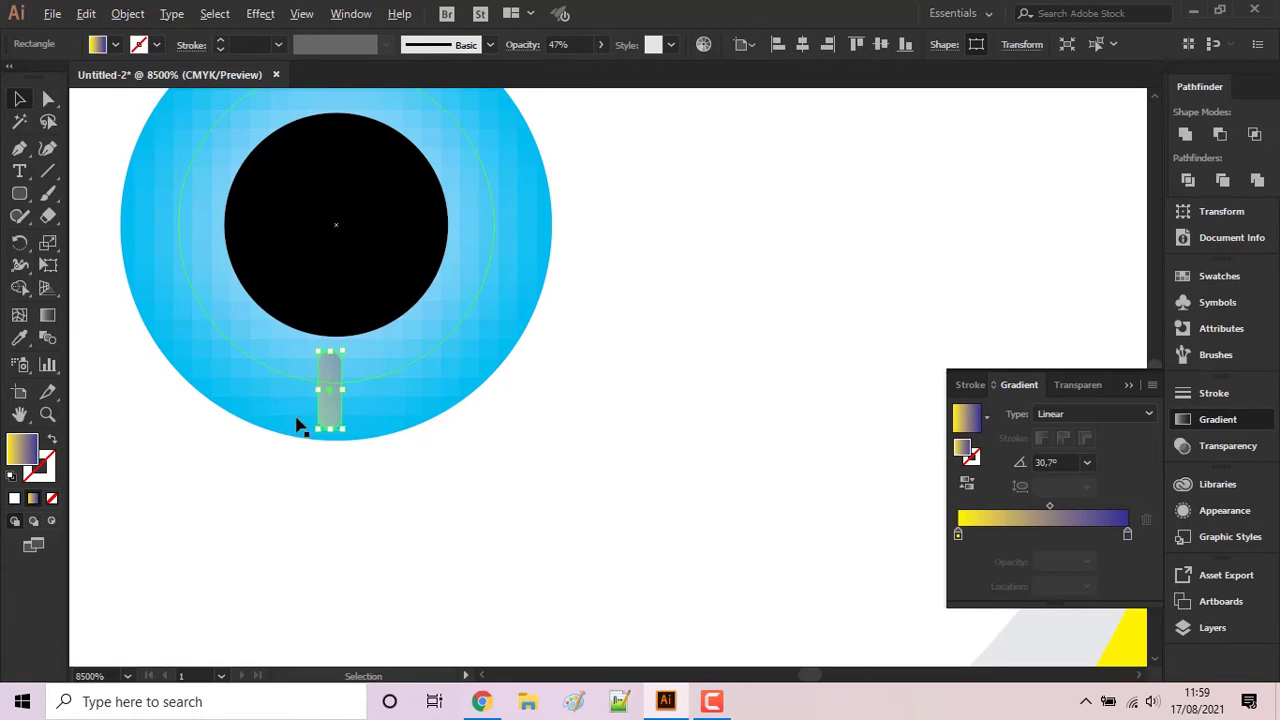
- Nudge the gradient rectangle slightly upward and close the Gradient panel
scroll(309, 400, "up", 1)
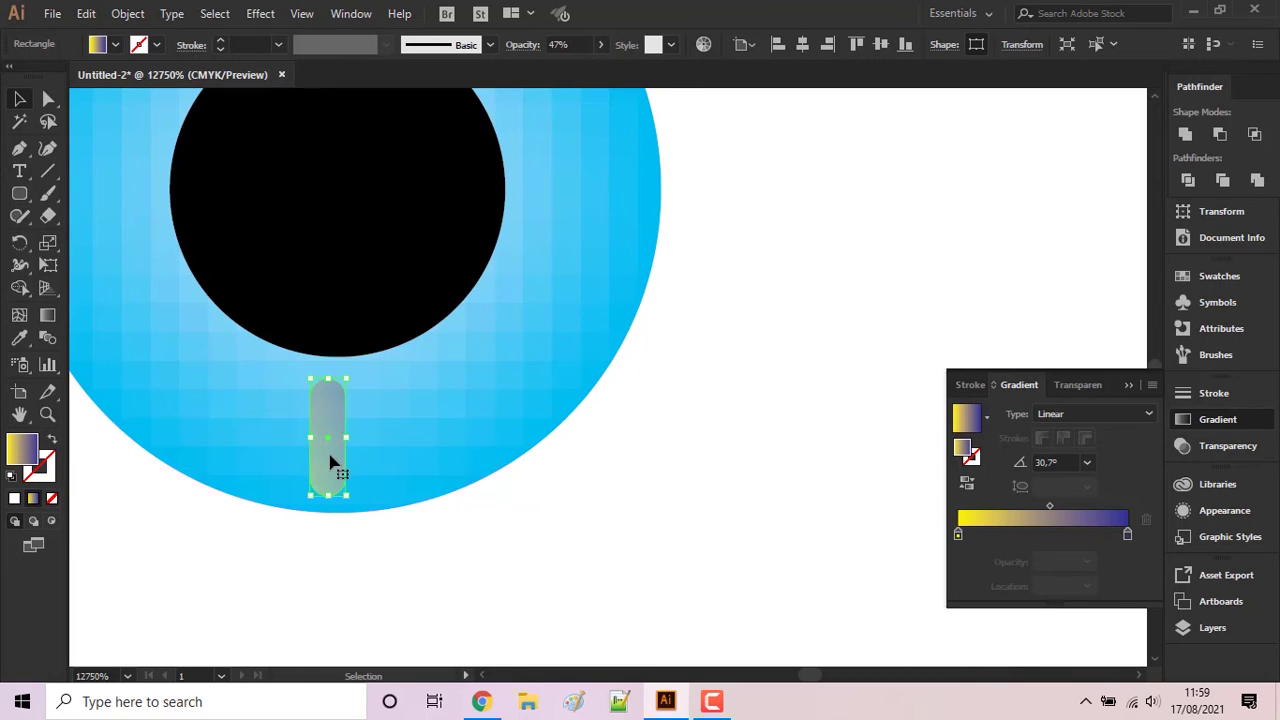
left_click_drag(330, 461, 328, 443)
left_click(1129, 385)
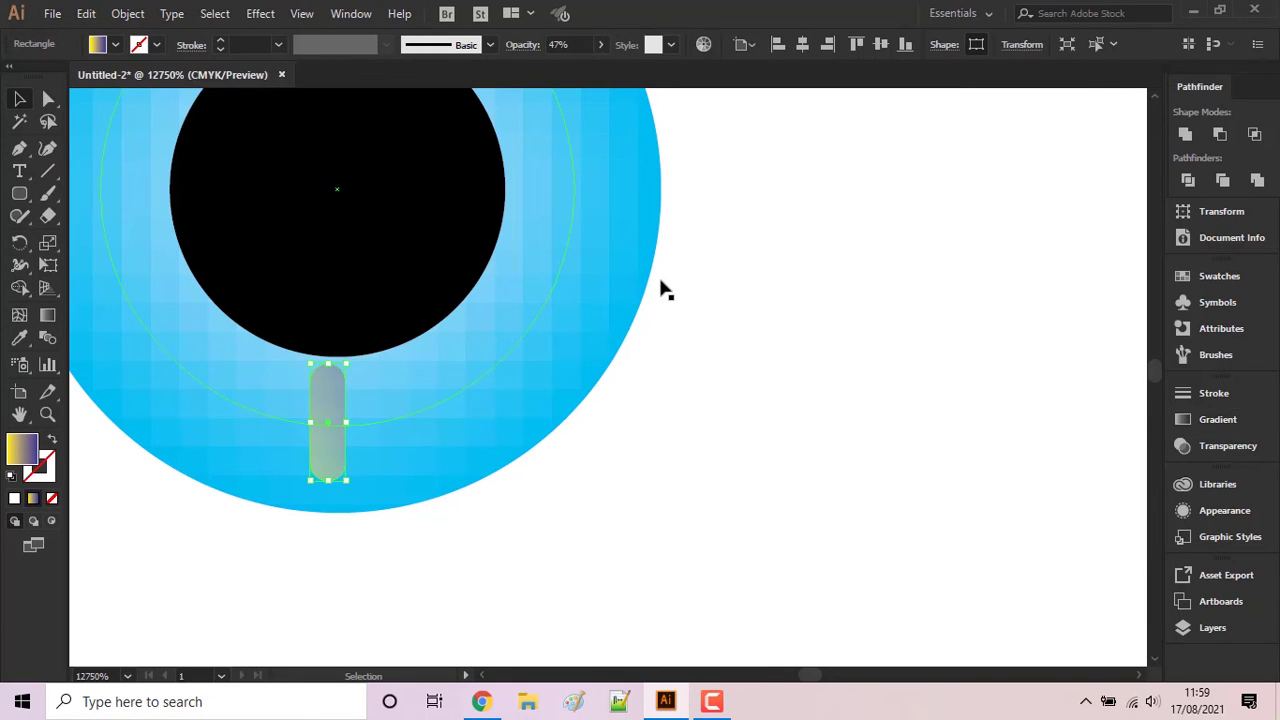
- Set the rotation origin at the pupil's centre and preview a 36° rotation
left_click_drag(666, 280, 729, 349)
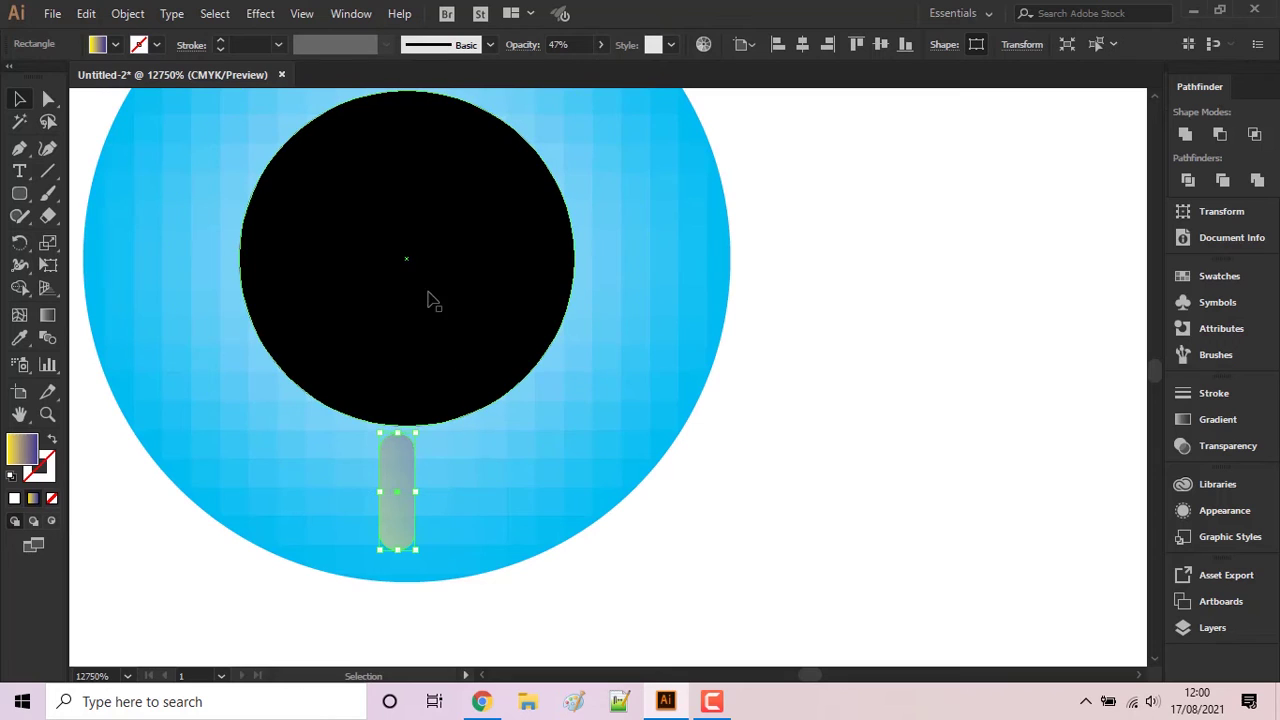
left_click(19, 242)
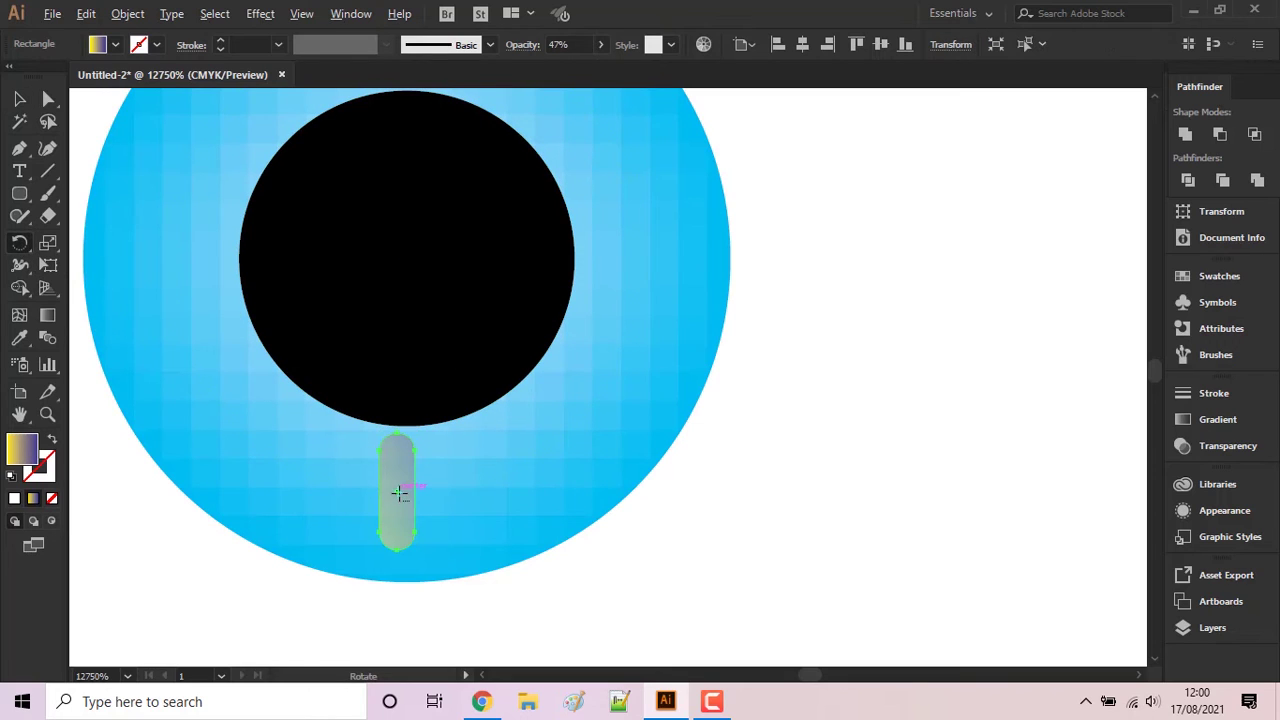
left_click(402, 248)
left_click(405, 252, "alt")
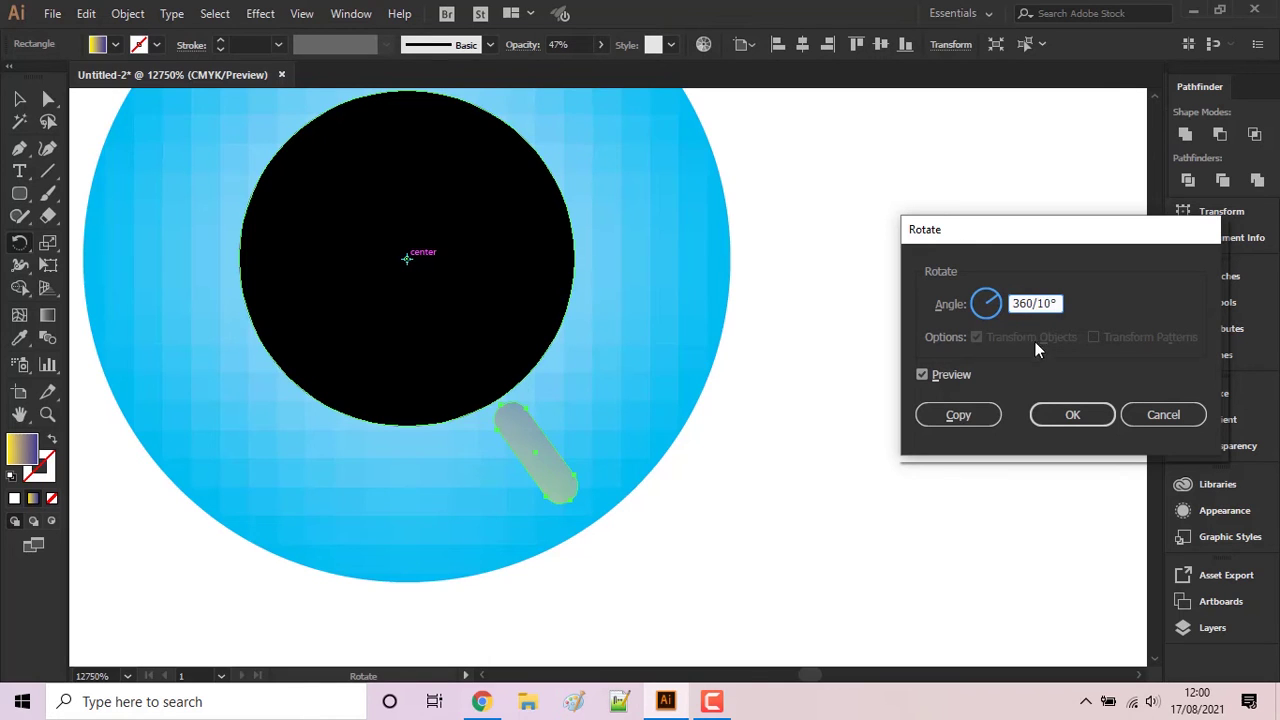
- Copy the rotated capsule and repeat with Ctrl+D to complete the ring around the pupil
left_click(955, 415)
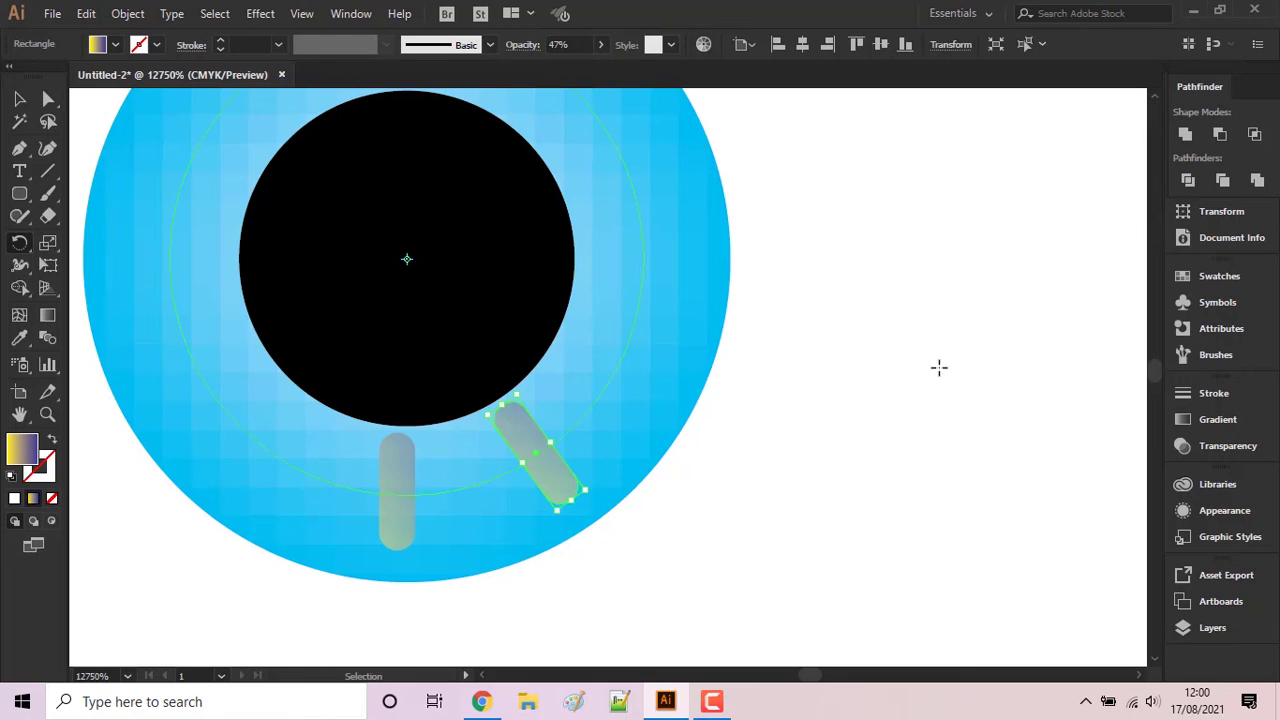
key("ctrl+d")
key("ctrl+d")
key("ctrl+d")
key("ctrl+d")
key("ctrl+d")
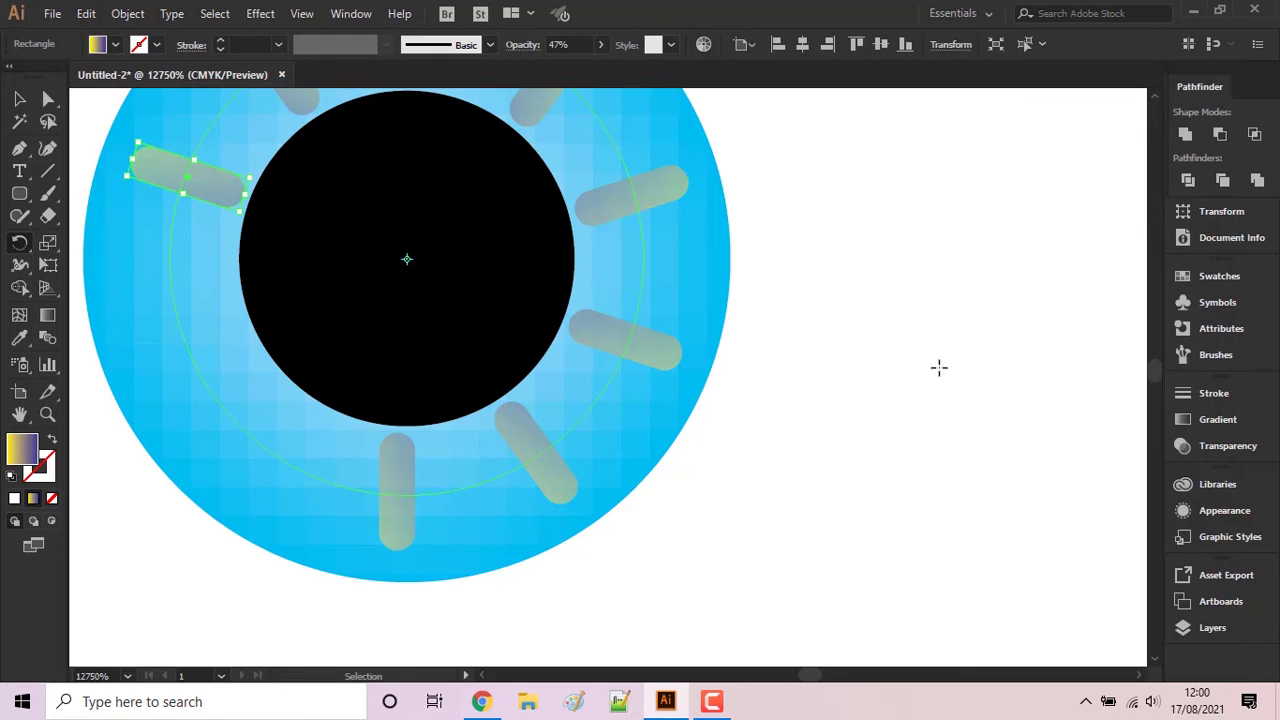
key("ctrl+d")
key("ctrl+d")
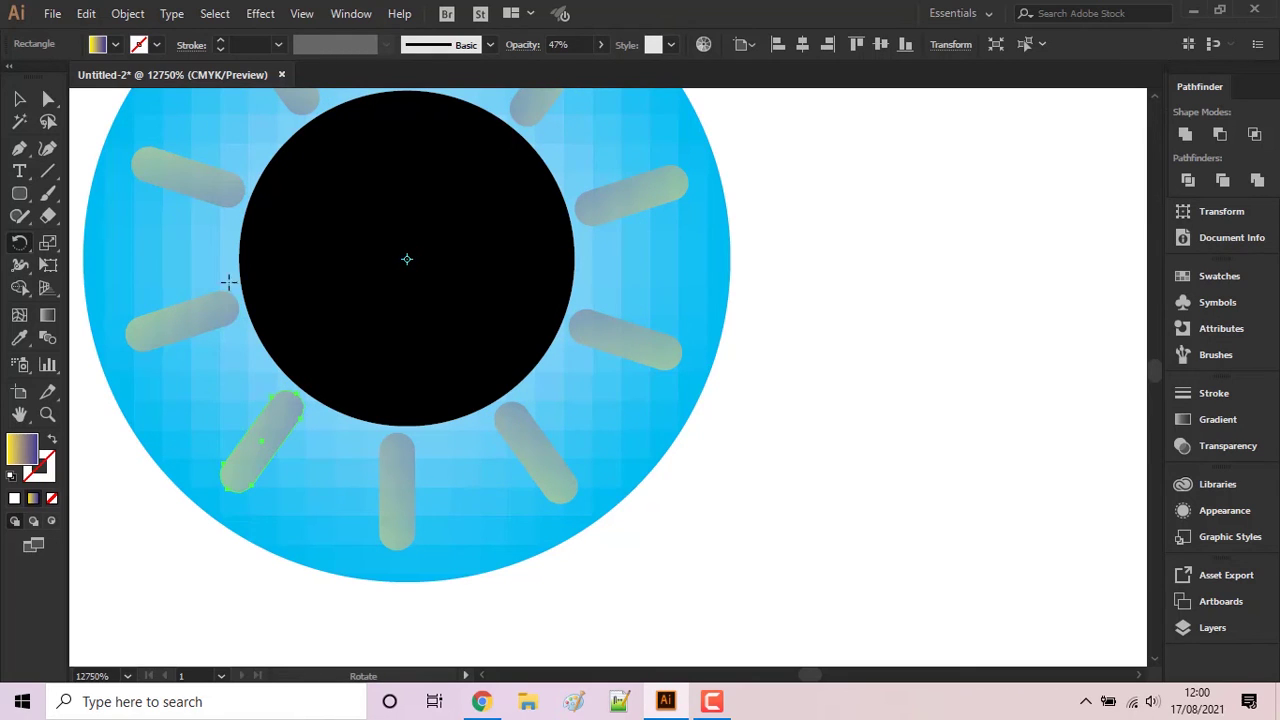
- Select the right-side and top capsules together with the black pupil
left_click(17, 100)
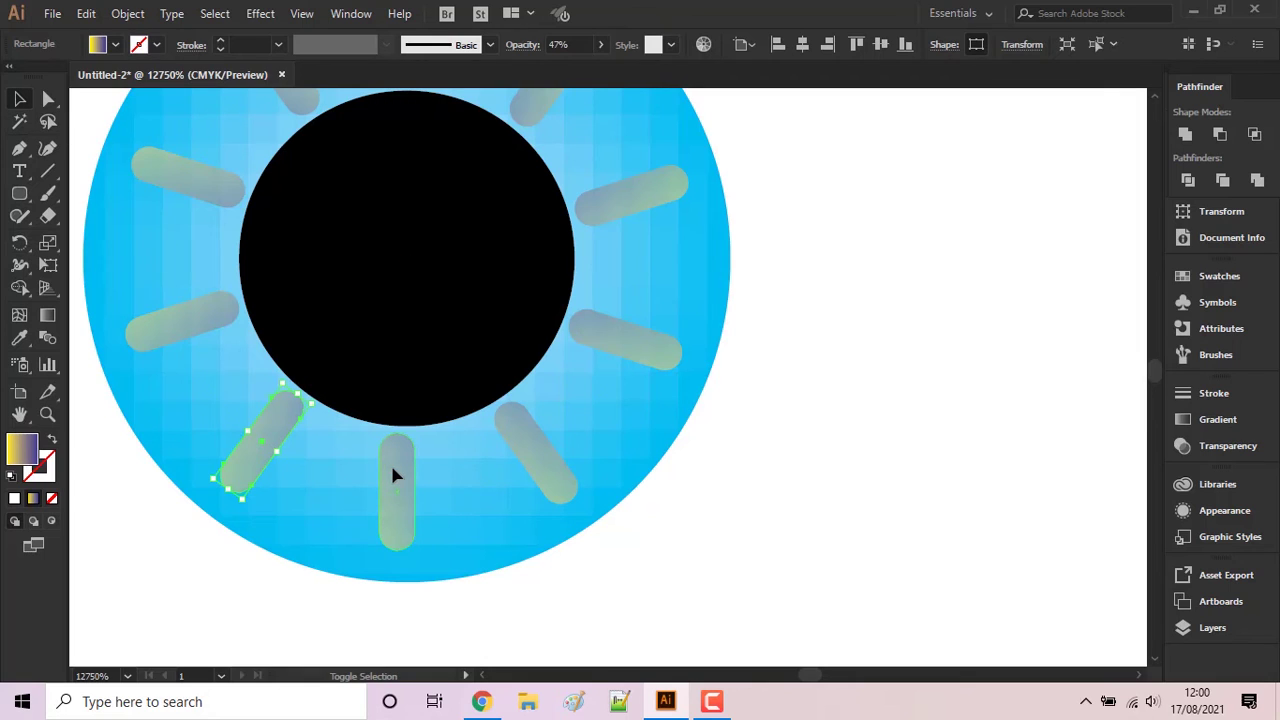
left_click(541, 475, "shift")
left_click(620, 344, "shift")
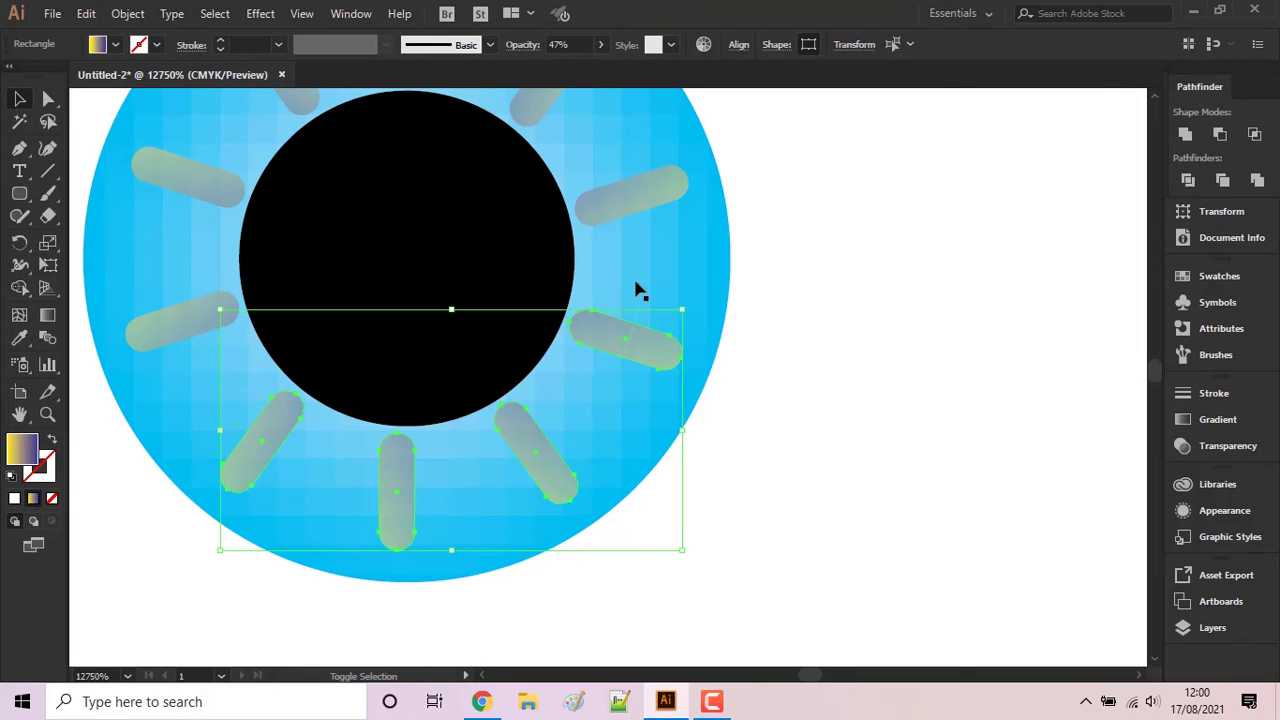
left_click(628, 215, "shift")
left_click(539, 114, "shift")
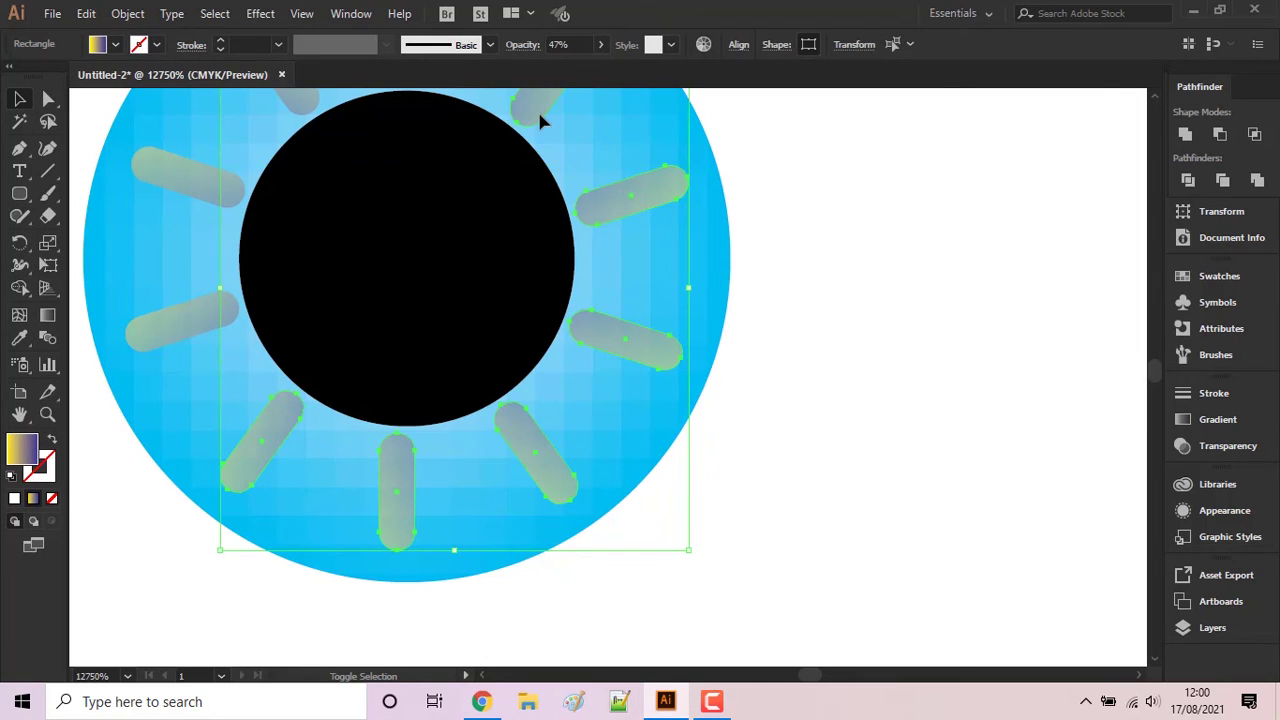
left_click(245, 222, "shift")
scroll(250, 228, "up", 5)
- Add the left and upper-left capsules to the selection and group everything
left_click(200, 437, "shift")
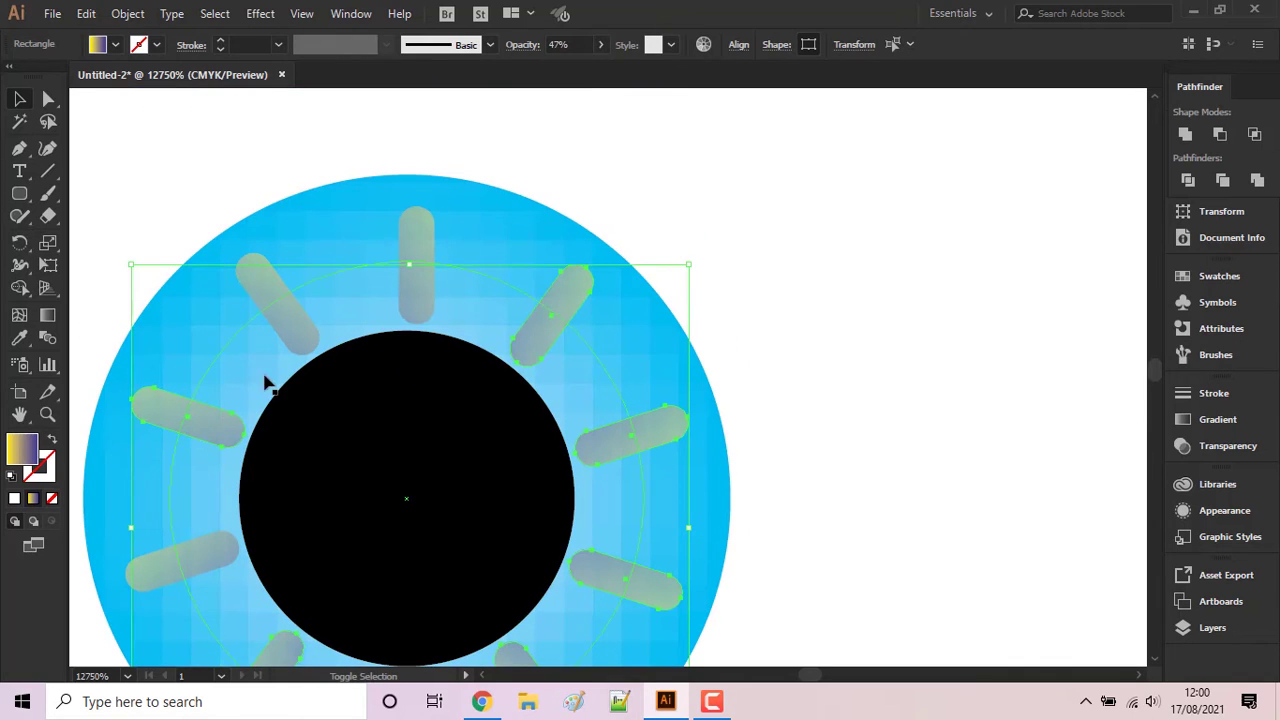
left_click(258, 285, "shift")
left_click(413, 249, "shift")
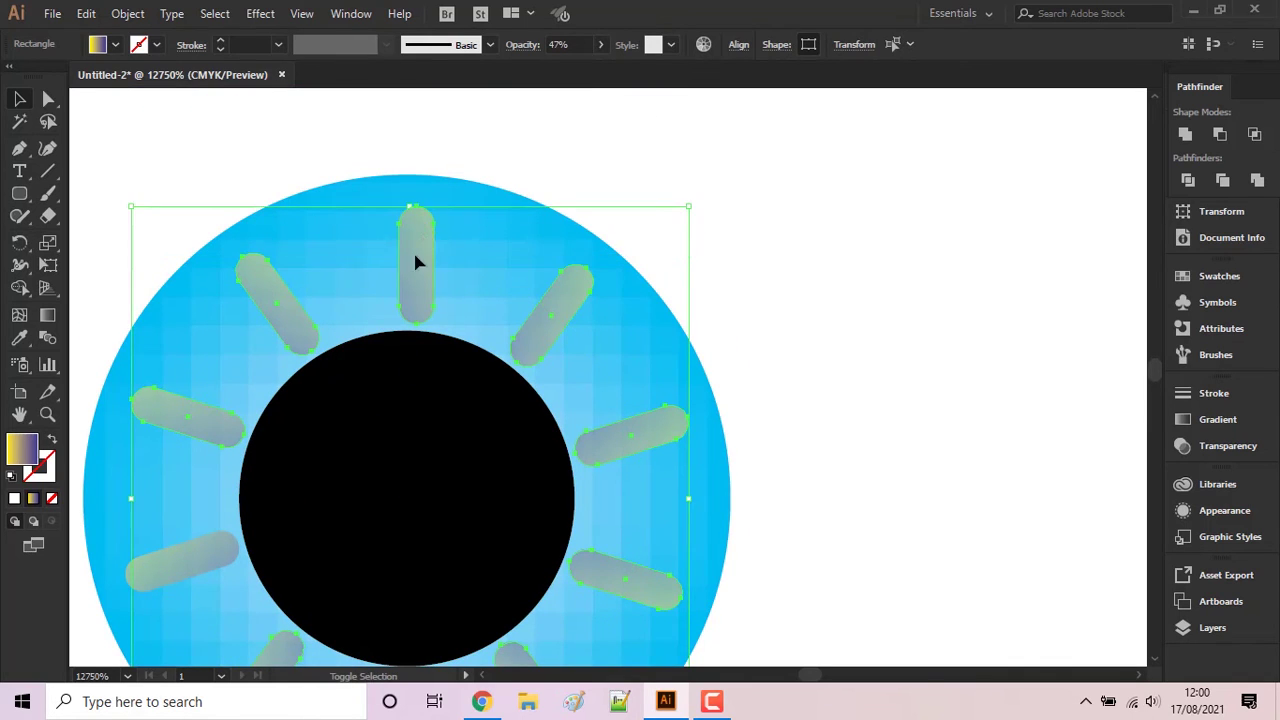
scroll(429, 394, "down", 7)
left_click(156, 210, "shift")
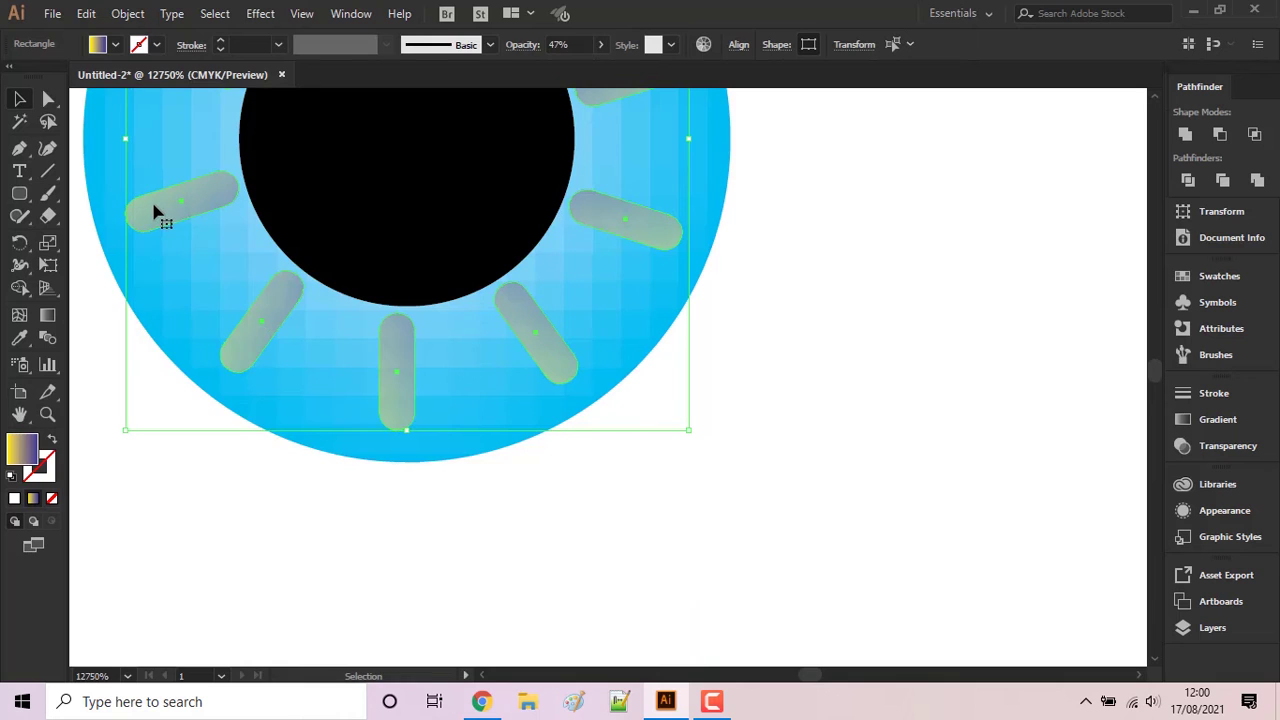
right_click(154, 208)
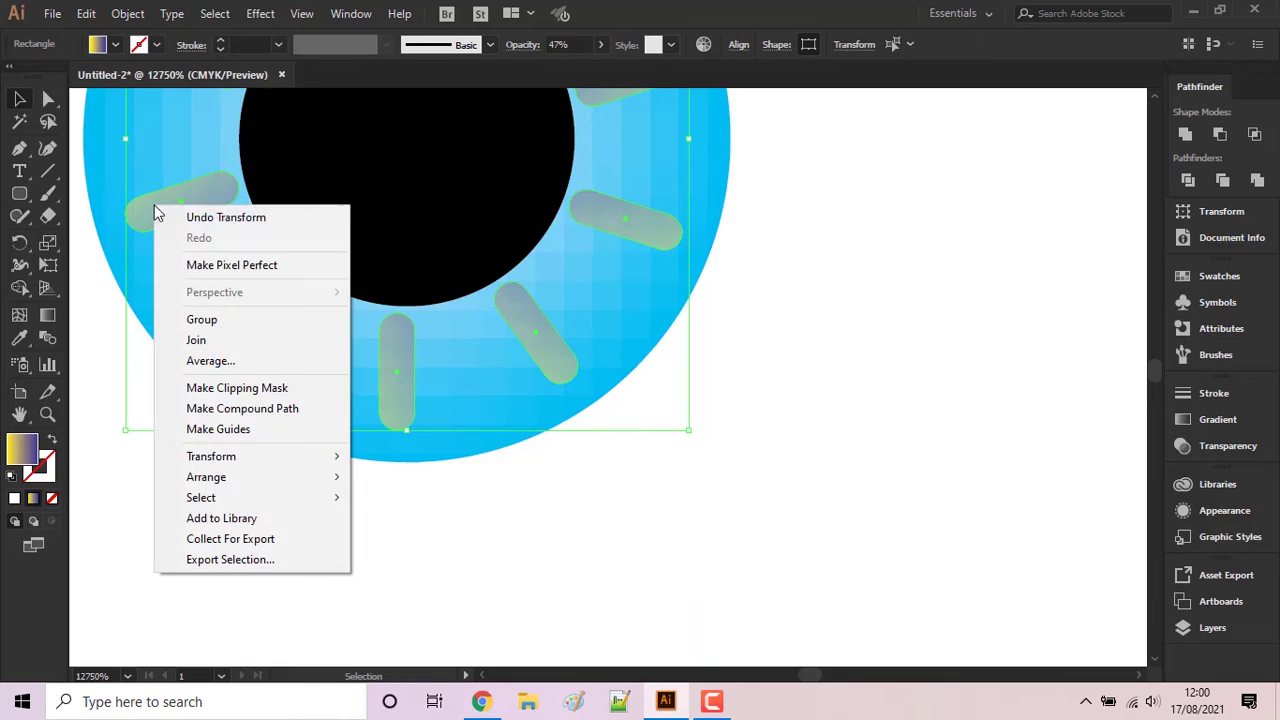
left_click(252, 328)
- Zoom out, try duplicating the white eye circle to the right, then undo it
scroll(784, 330, "down", 1)
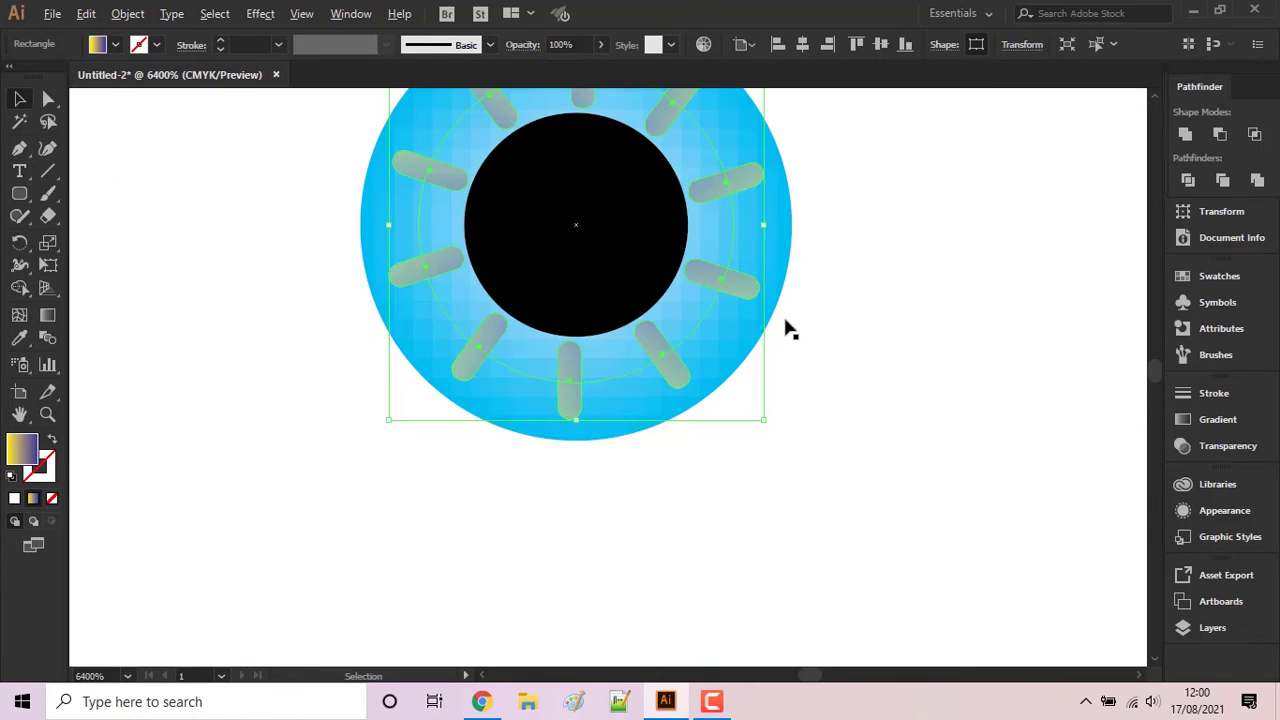
scroll(786, 329, "down", 1)
scroll(786, 329, "down", 1)
scroll(786, 329, "down", 1)
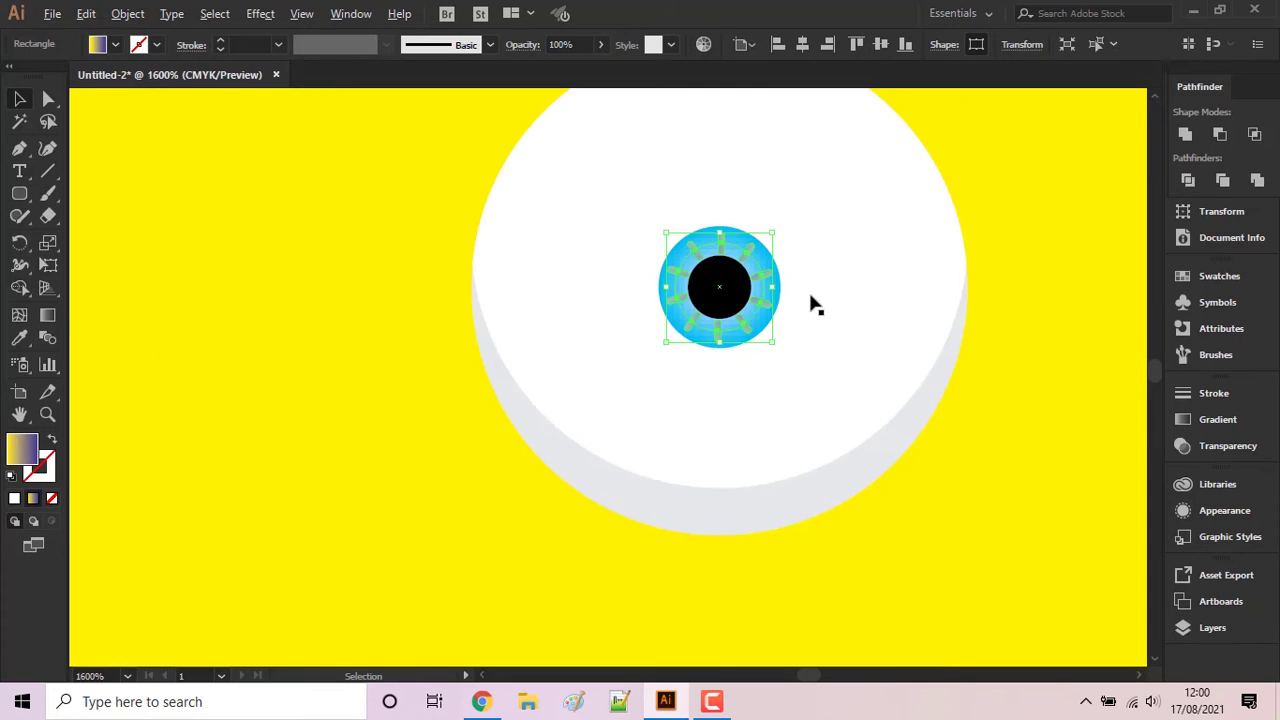
scroll(812, 304, "down", 1)
scroll(812, 304, "down", 2)
left_click(374, 391)
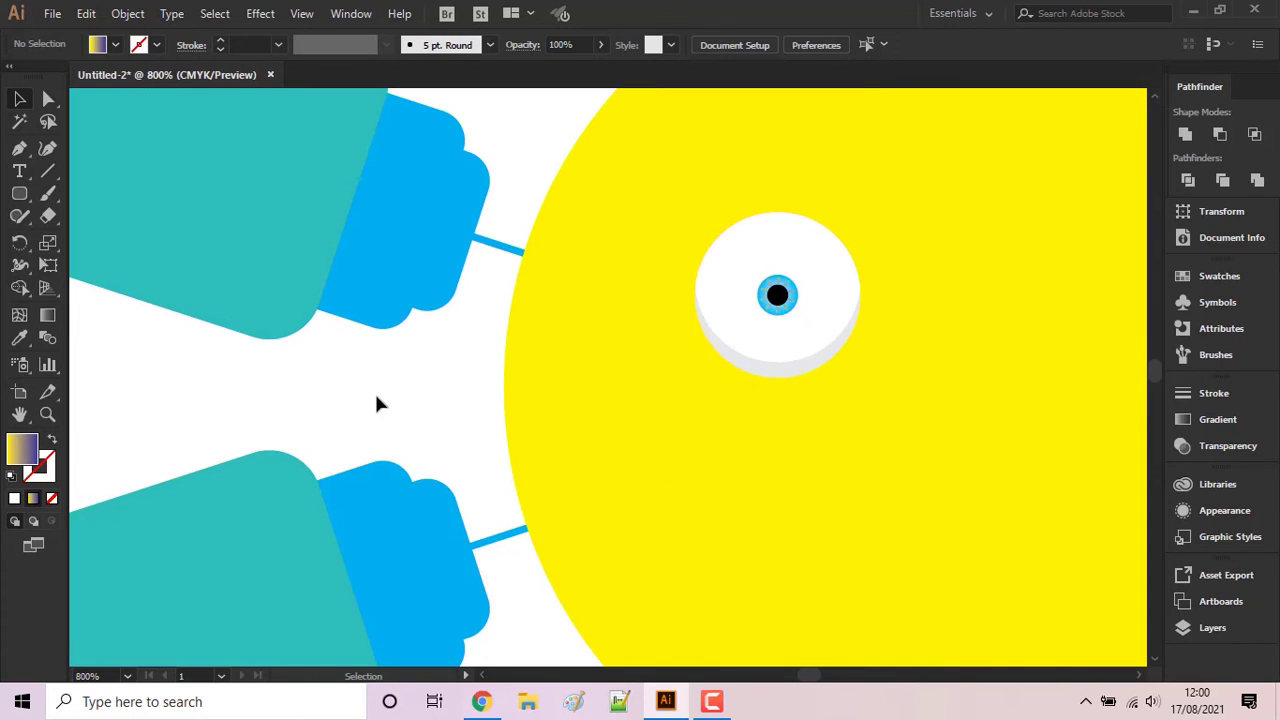
scroll(626, 349, "right", 2)
scroll(560, 345, "right", 2)
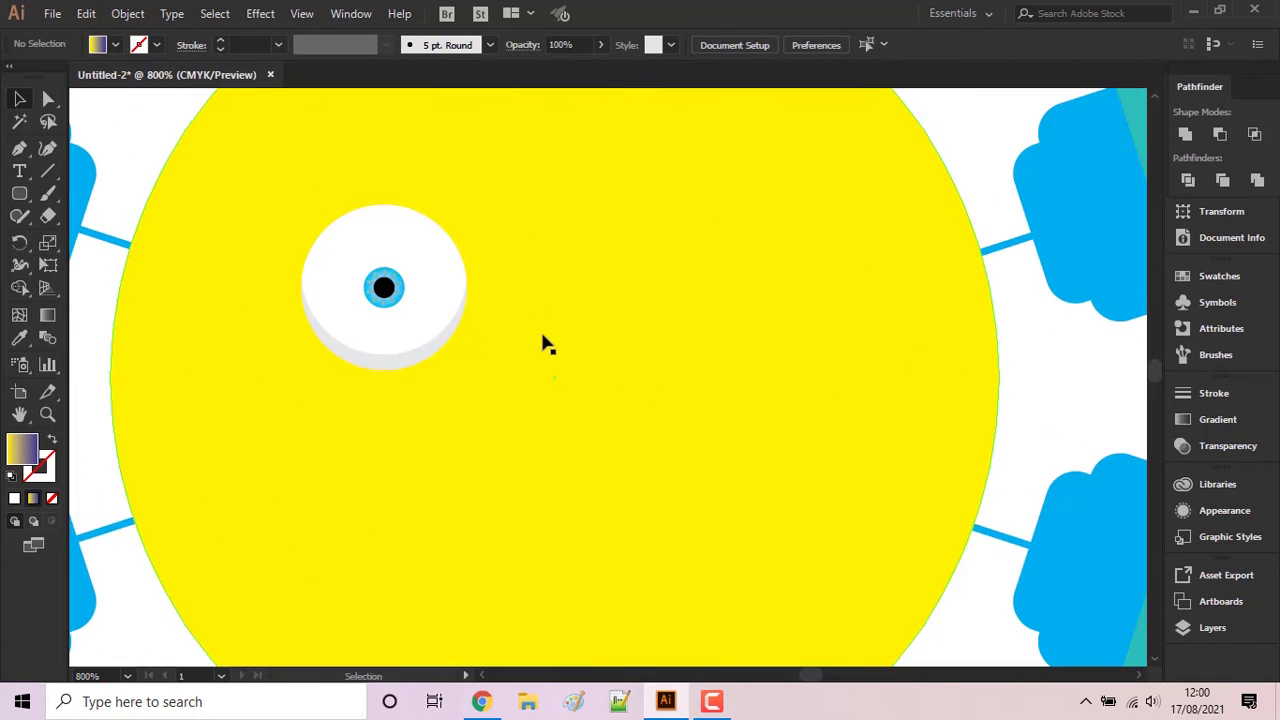
left_click(440, 310)
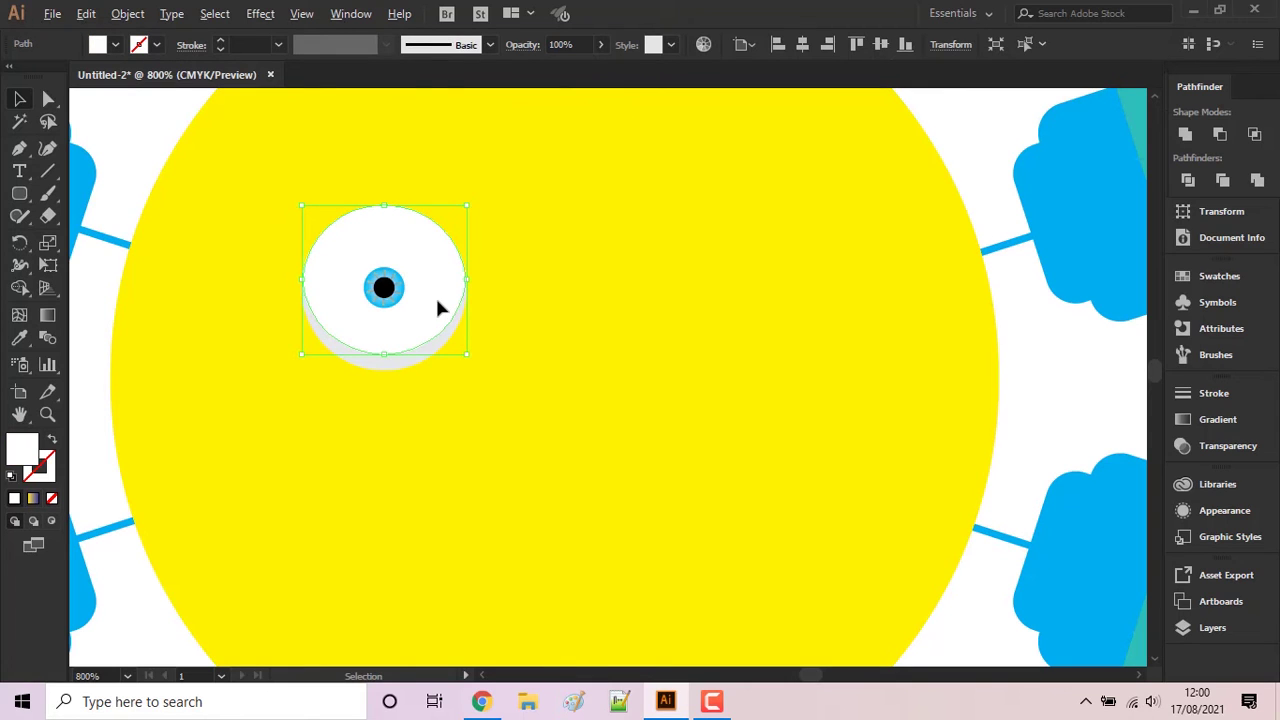
left_click_drag(440, 308, 822, 316)
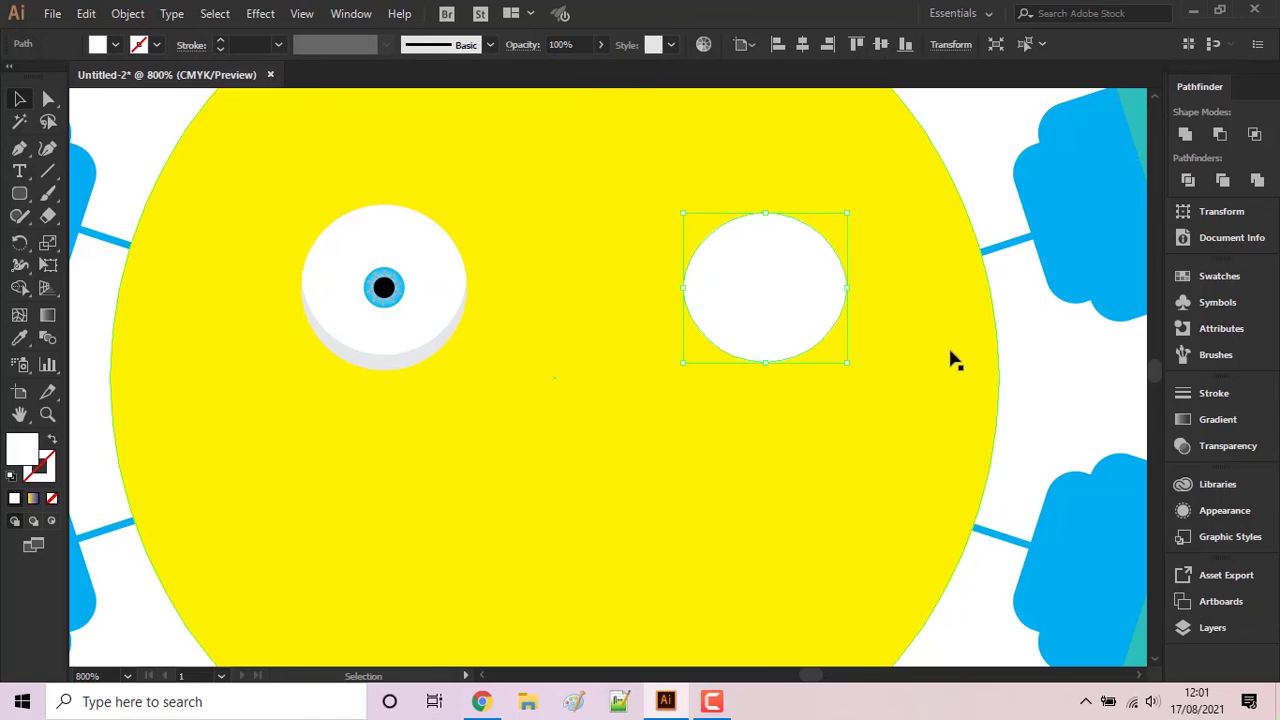
key("ctrl+z")
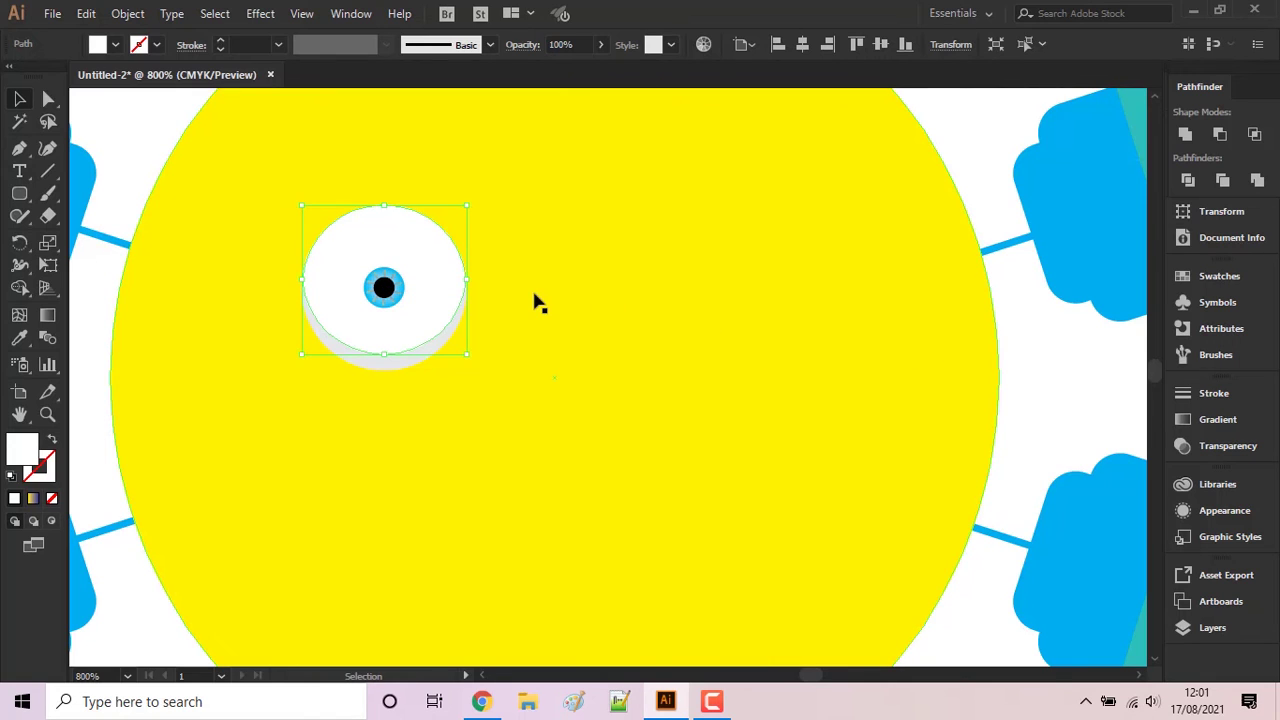
- Group the eye white, shadow, iris and pupil in Outline view, then Alt-drag a copy right
left_click(533, 308)
key("a")
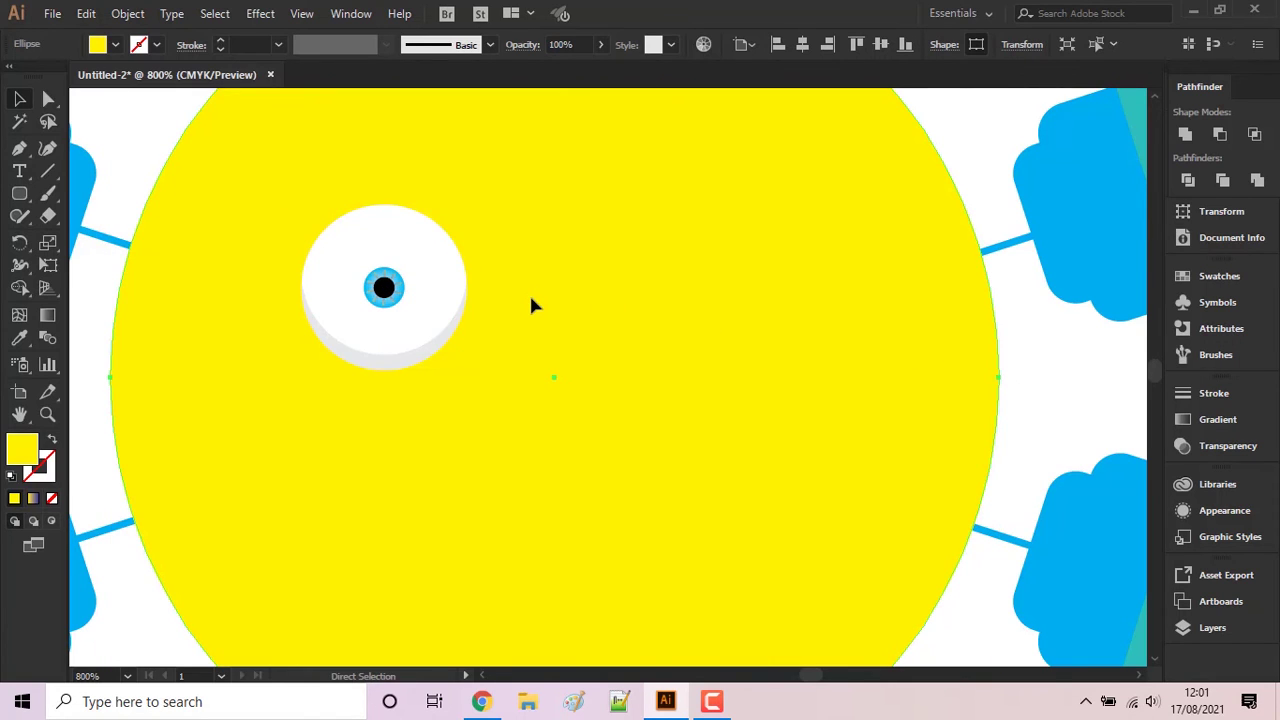
key("ctrl+y")
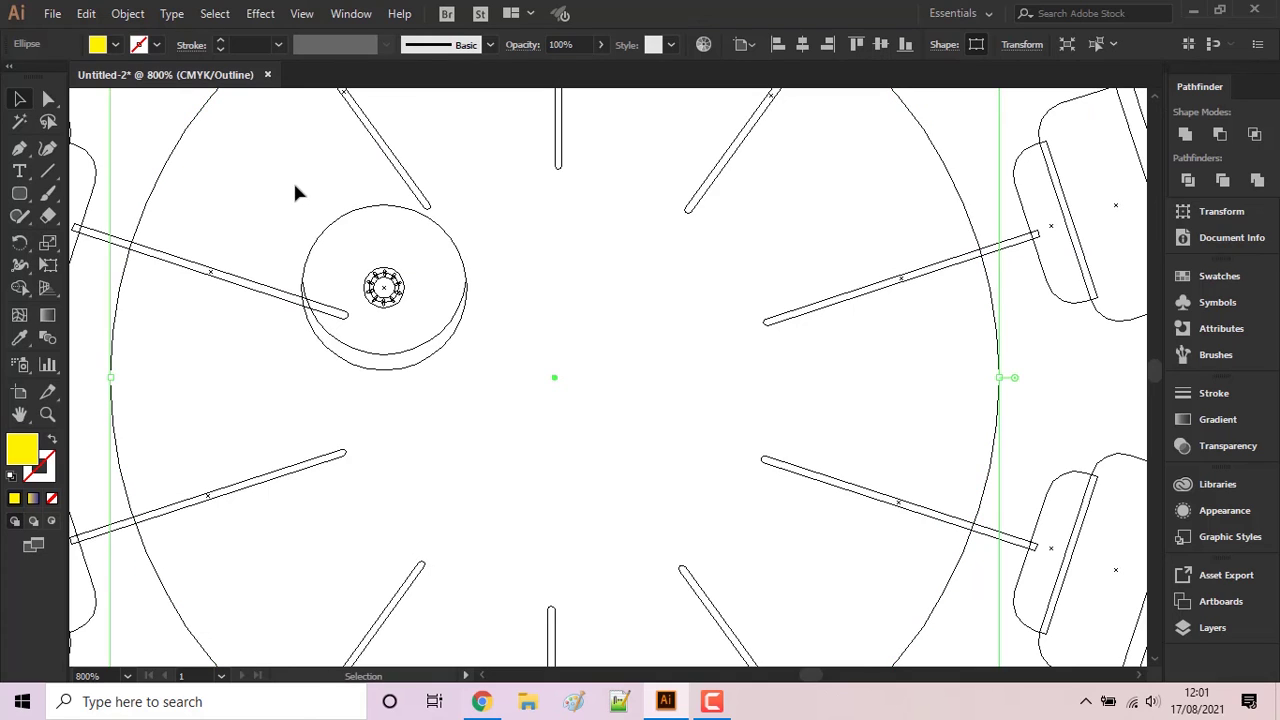
left_click_drag(277, 166, 483, 423)
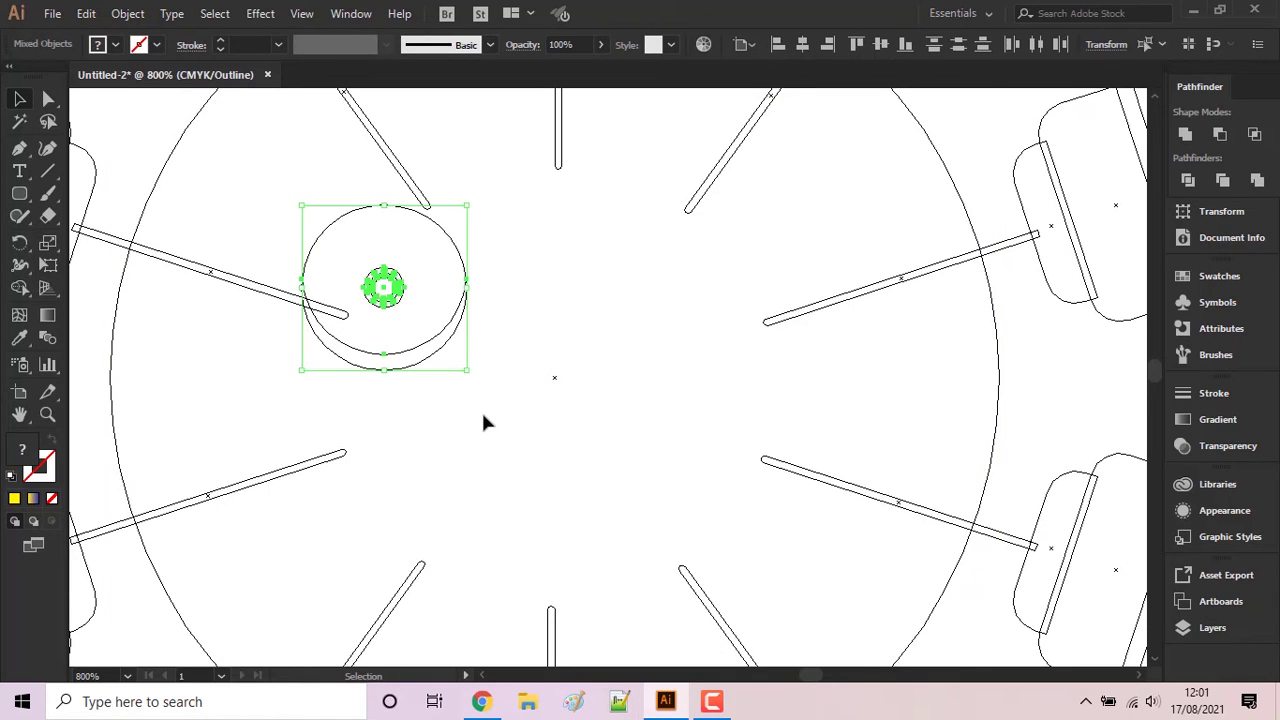
right_click(412, 363)
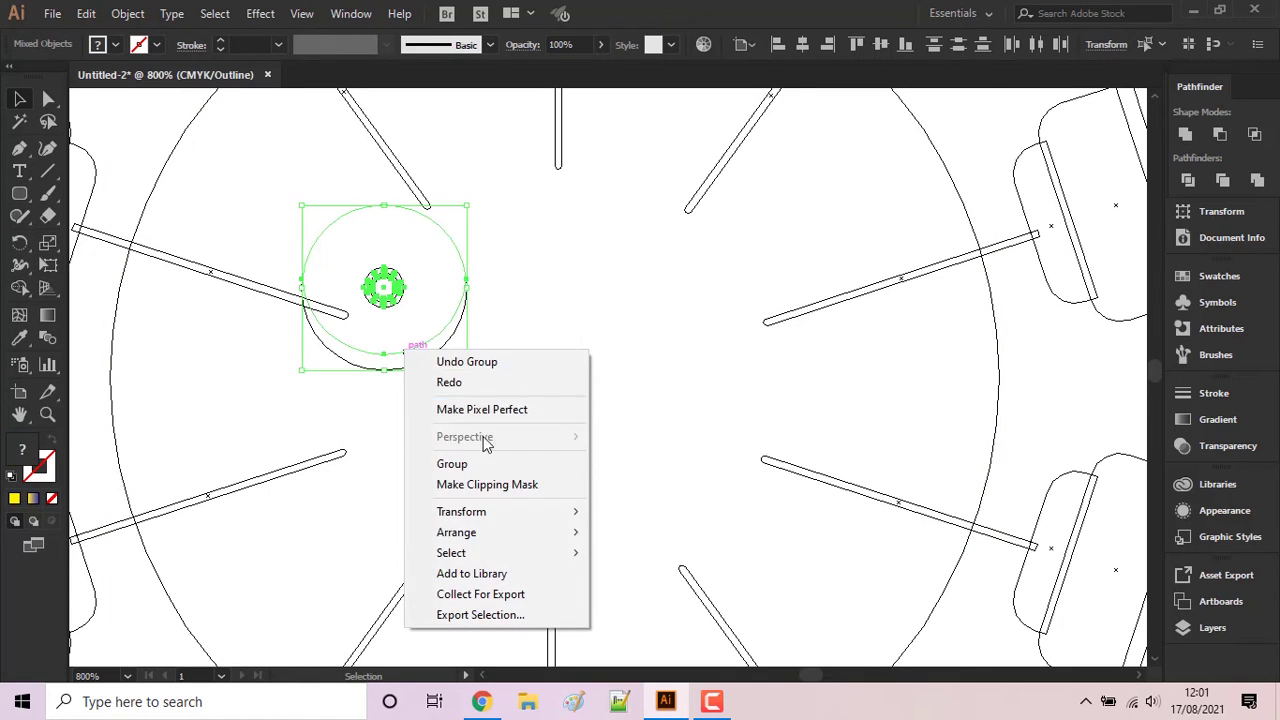
left_click(499, 458)
key("ctrl+y")
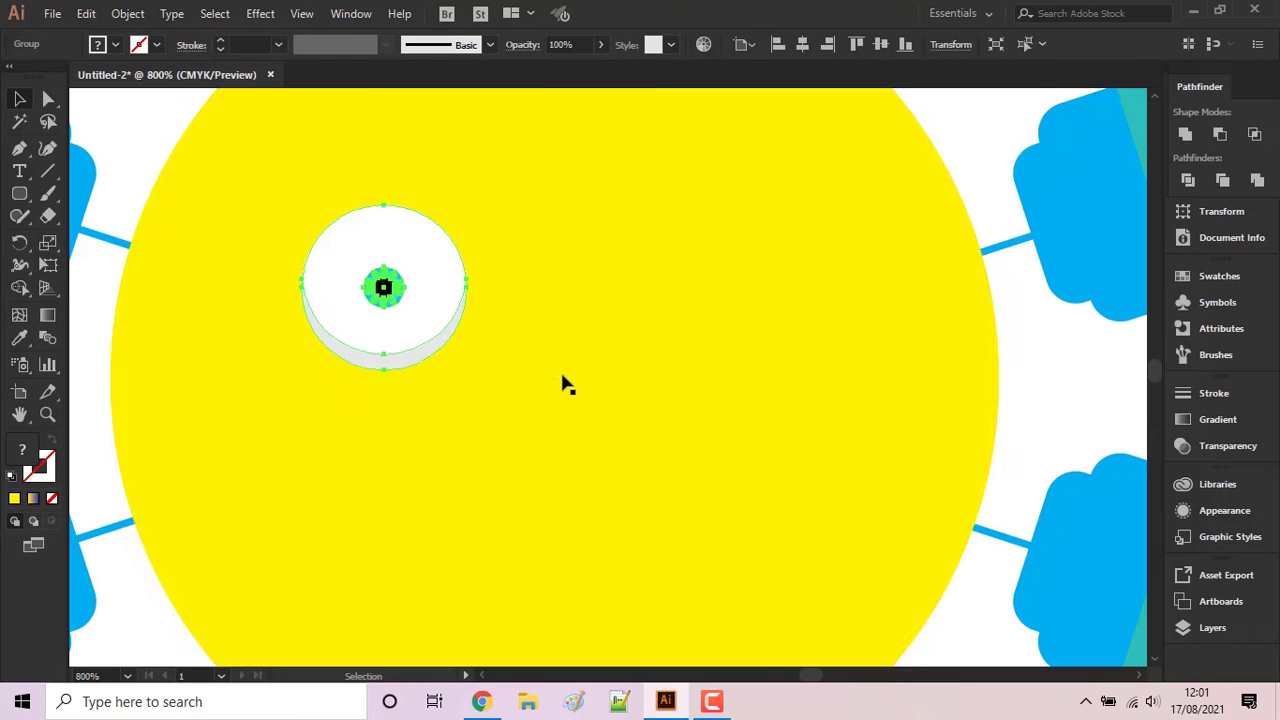
left_click_drag(450, 335, 806, 336)
- Deselect the placed copy and enter isolation mode on the right eye group
left_click(1062, 385)
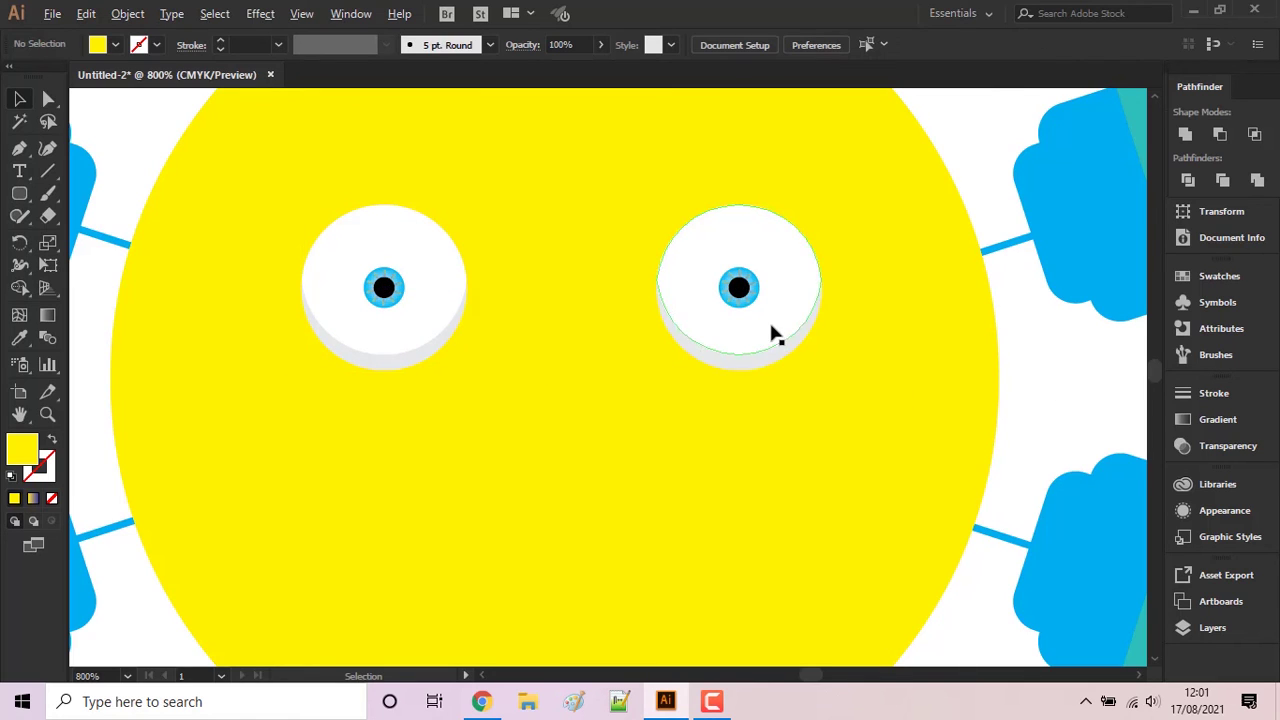
scroll(771, 334, "up", 2)
scroll(767, 278, "up", 1)
scroll(775, 266, "up", 1)
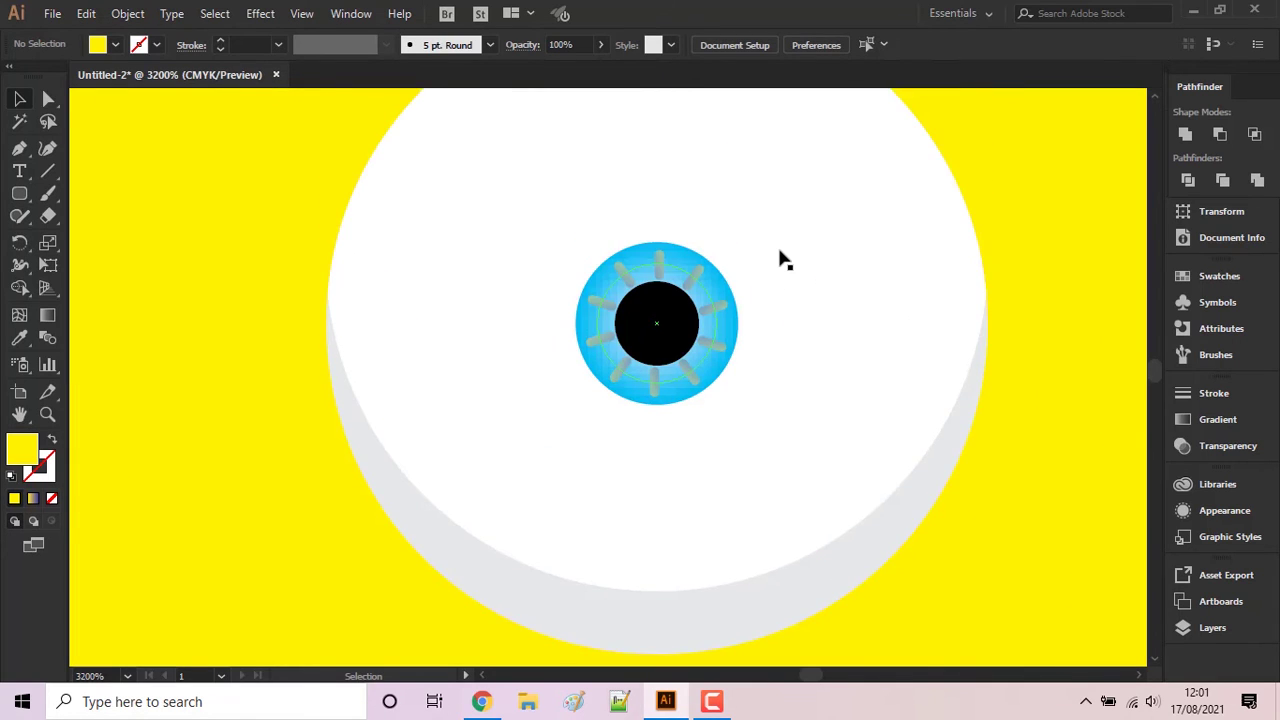
left_click(780, 251)
right_click(780, 251)
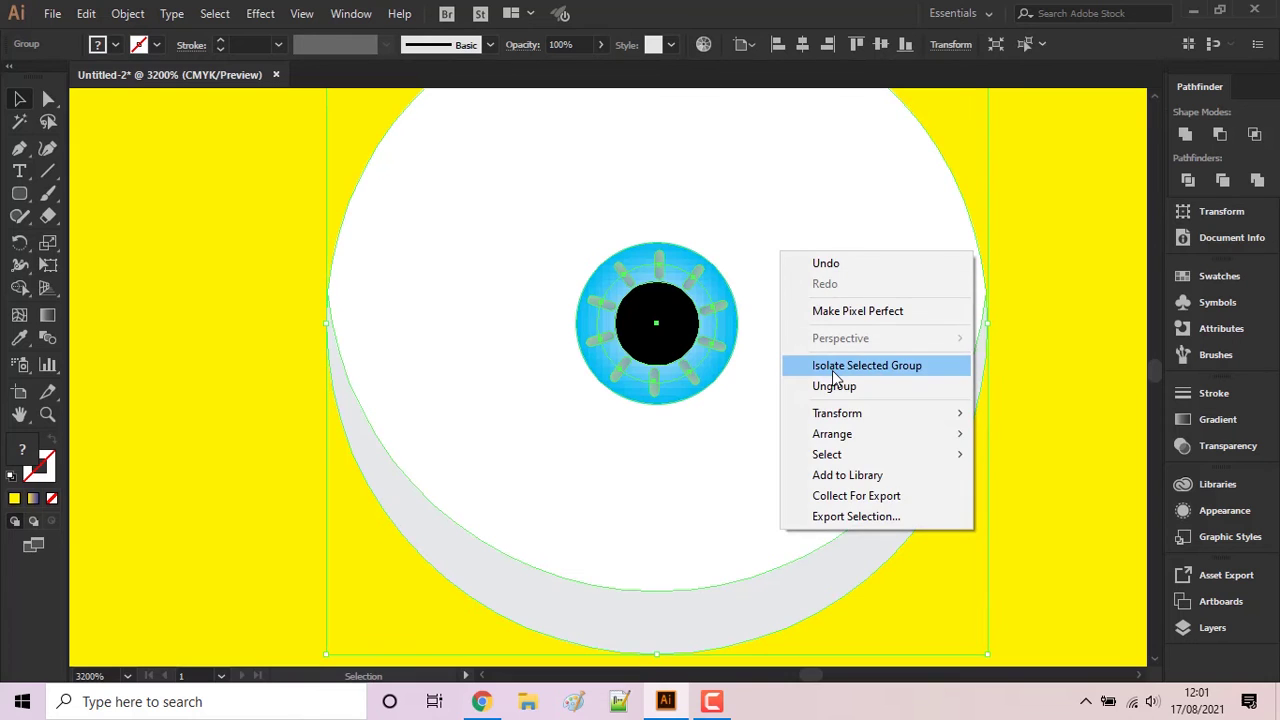
left_click(832, 370)
- Select the right eye's whole spoked iris ring using Outline view
mouse_move(796, 412)
left_mouse_down()
mouse_move(752, 372)
mouse_move(800, 343)
left_mouse_up()
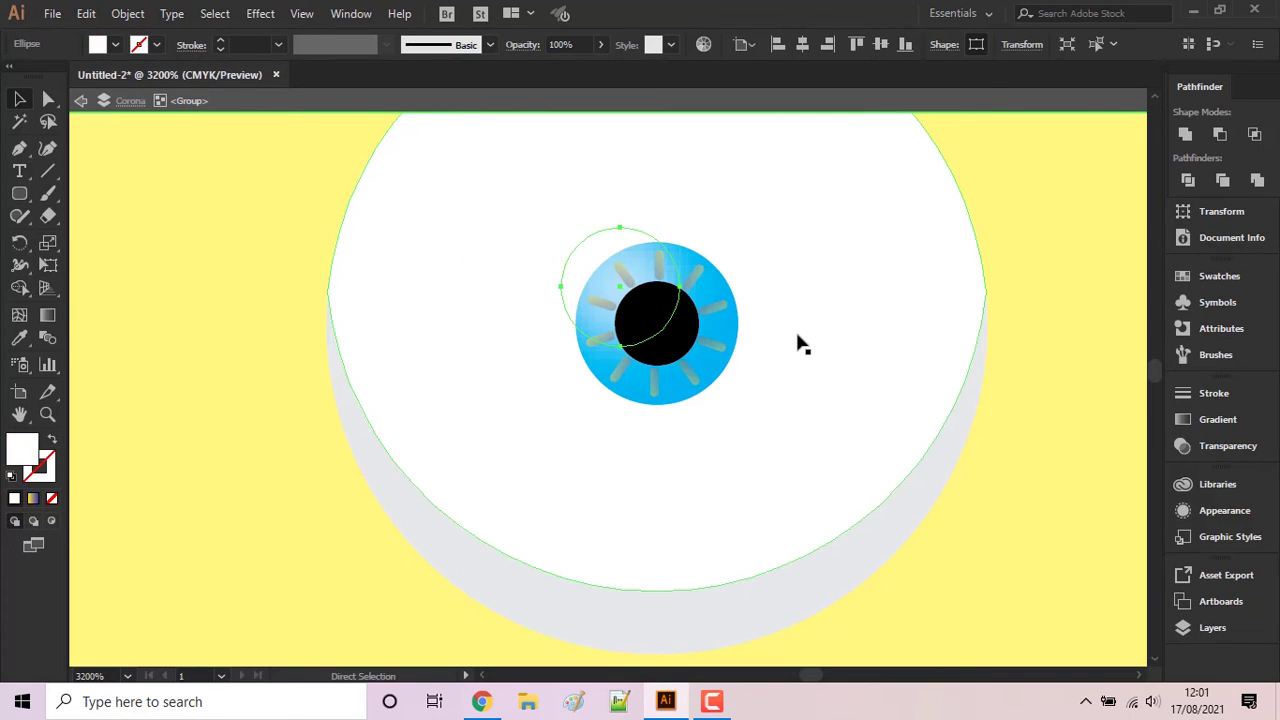
key("a")
key("ctrl+z")
key("v")
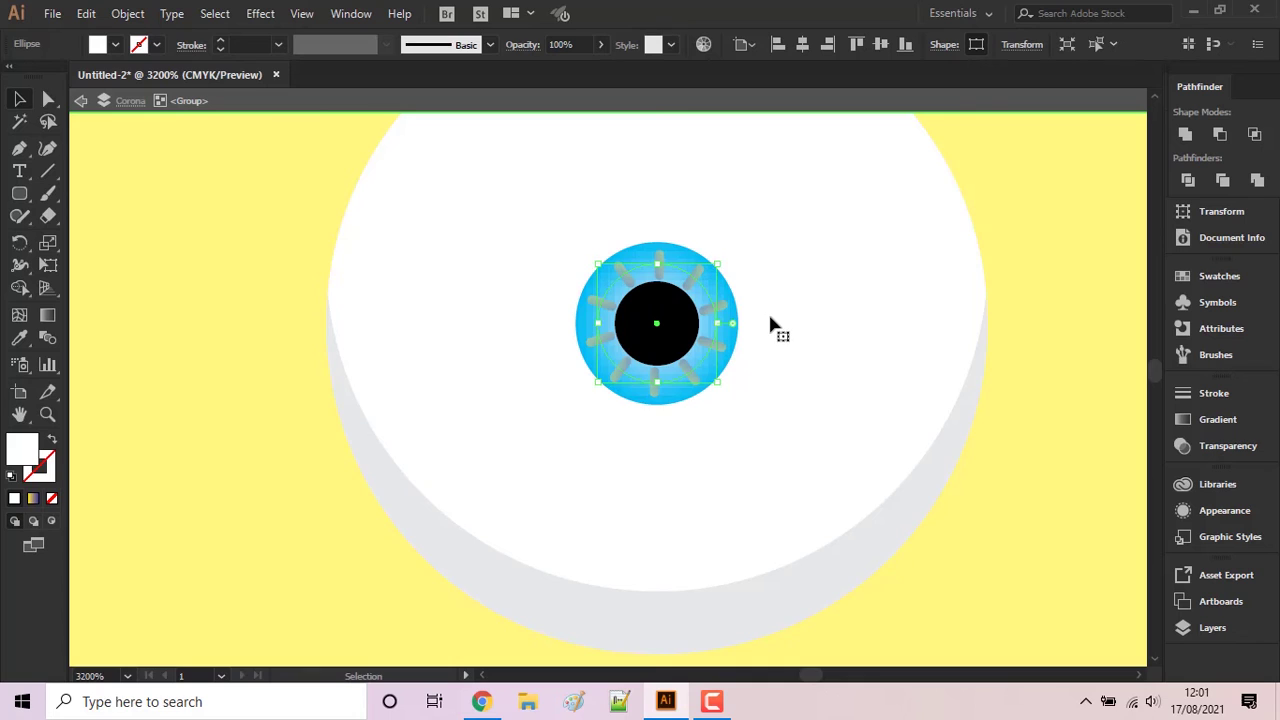
key("ctrl+y")
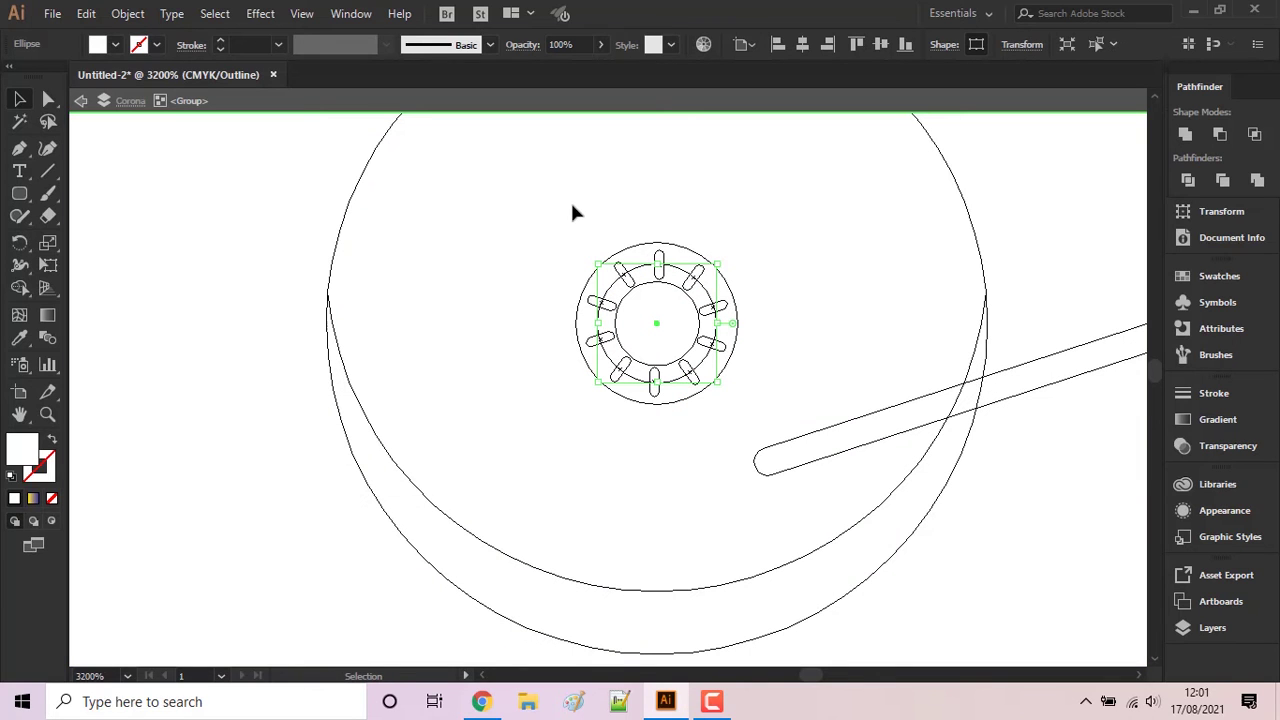
left_click_drag(572, 211, 766, 408)
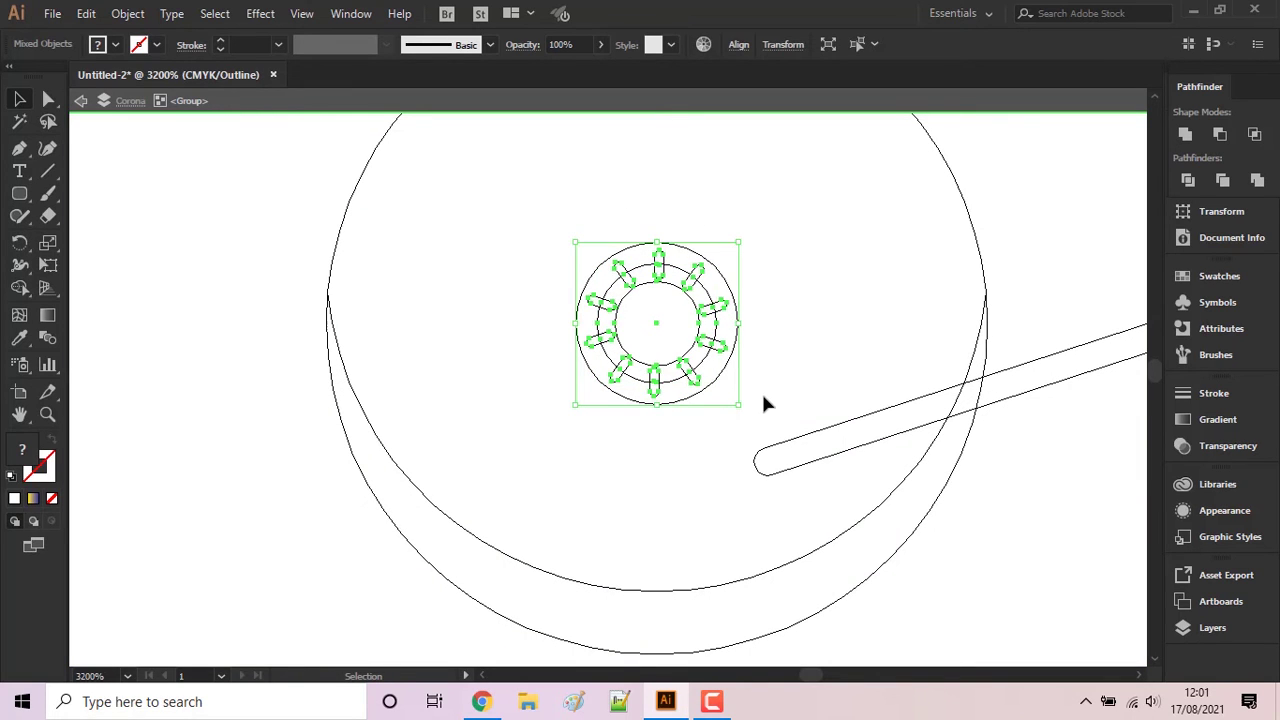
key("ctrl+y")
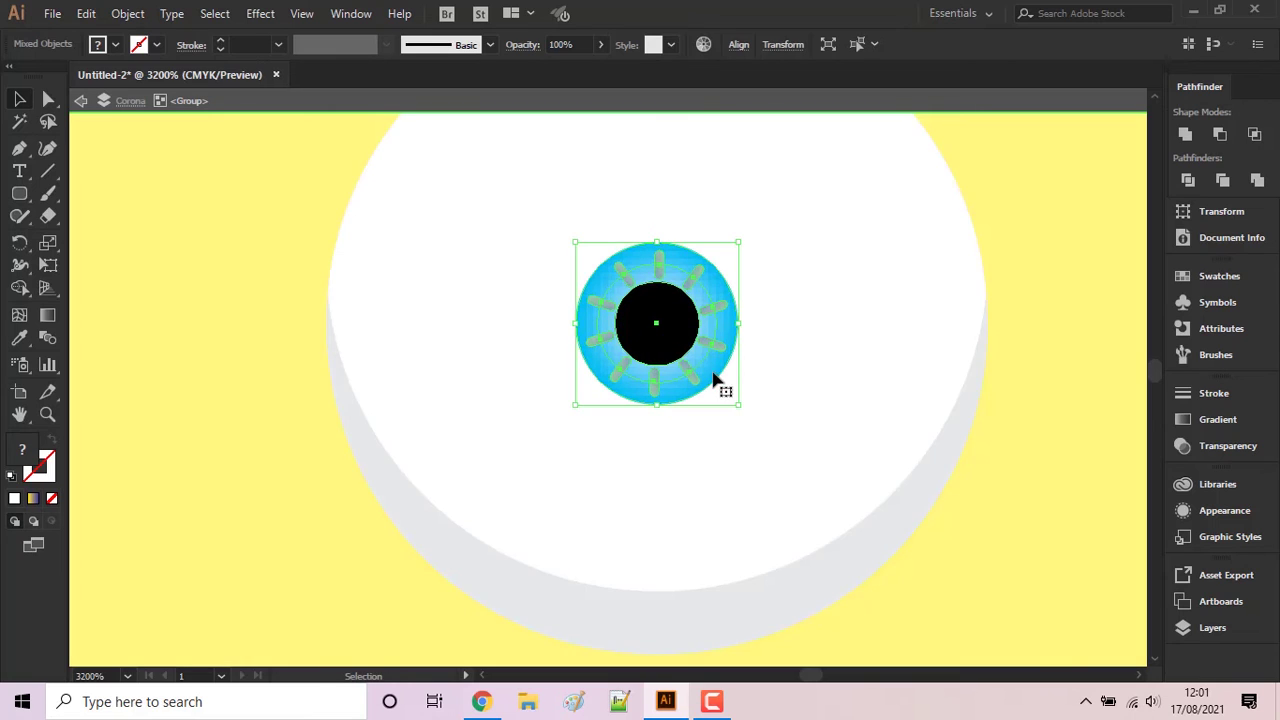
scroll(797, 351, "down", 1)
- Drag the right eye's iris down-left, then exit isolation mode and deselect
scroll(797, 351, "down", 3)
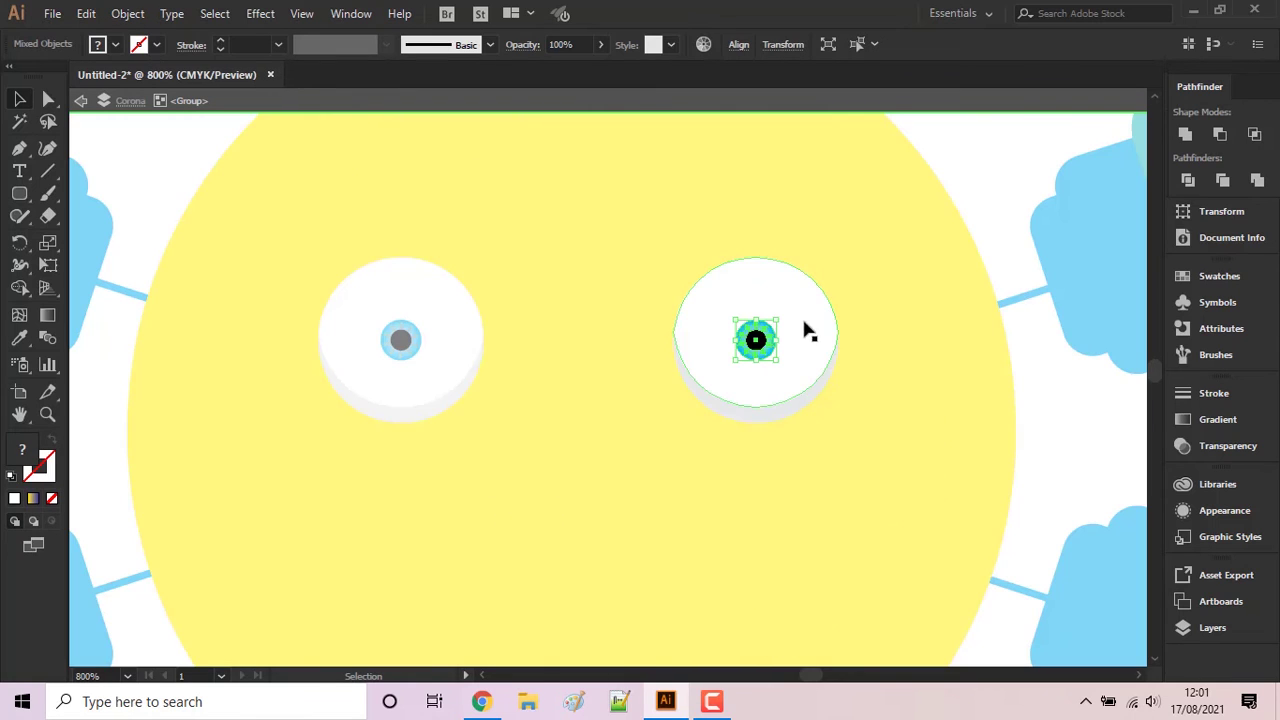
mouse_move(770, 350)
left_mouse_down()
mouse_move(793, 333)
mouse_move(723, 362)
mouse_move(731, 370)
left_mouse_up()
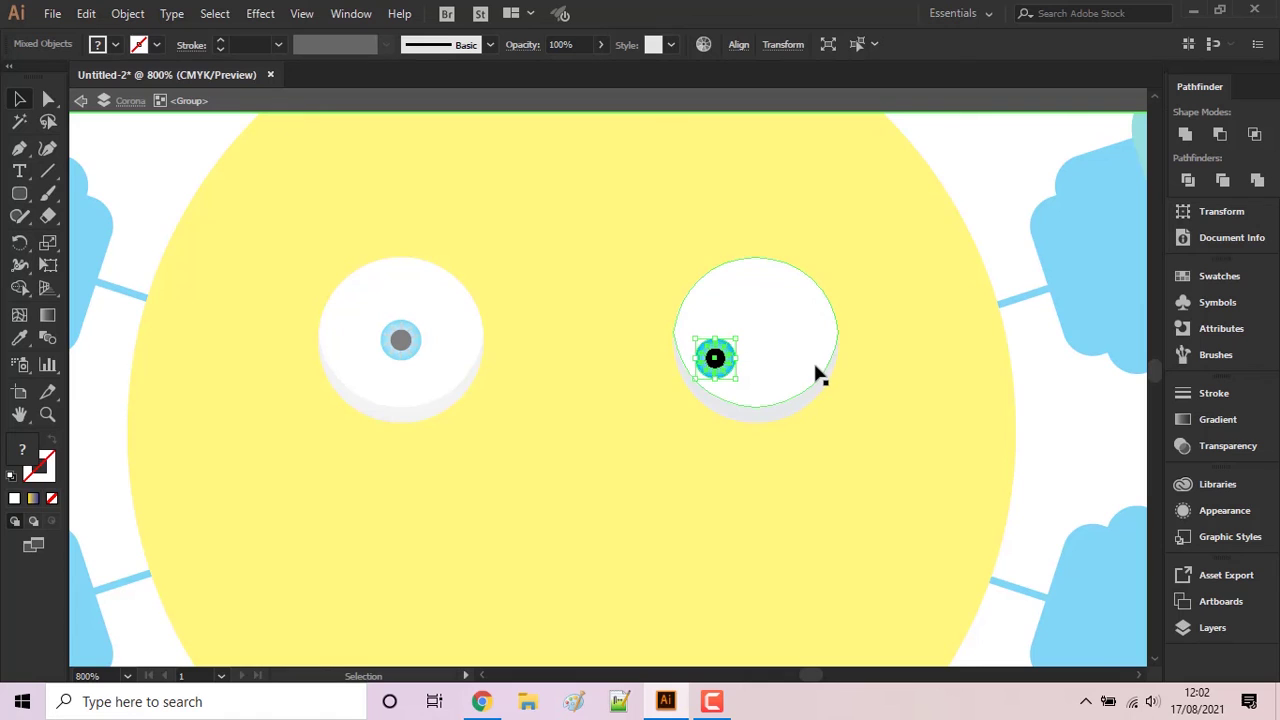
scroll(785, 350, "down", 1)
right_click(975, 392)
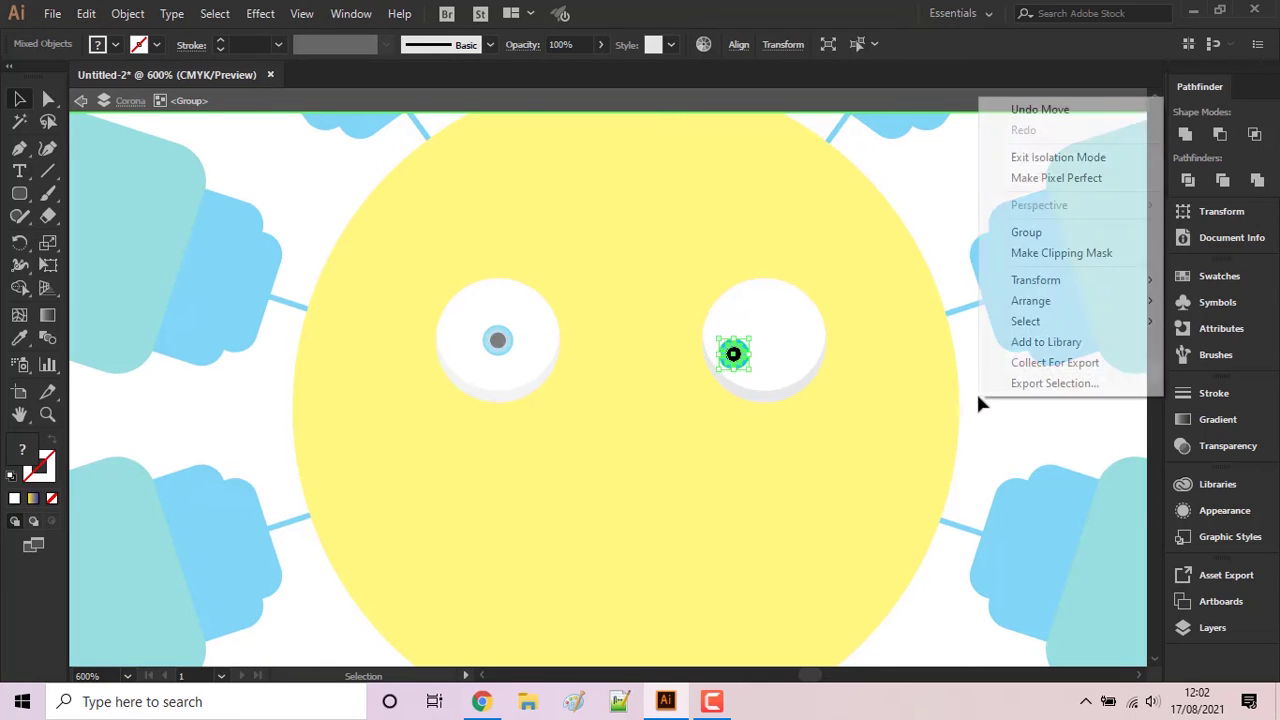
left_click(1010, 157)
left_click(958, 182)
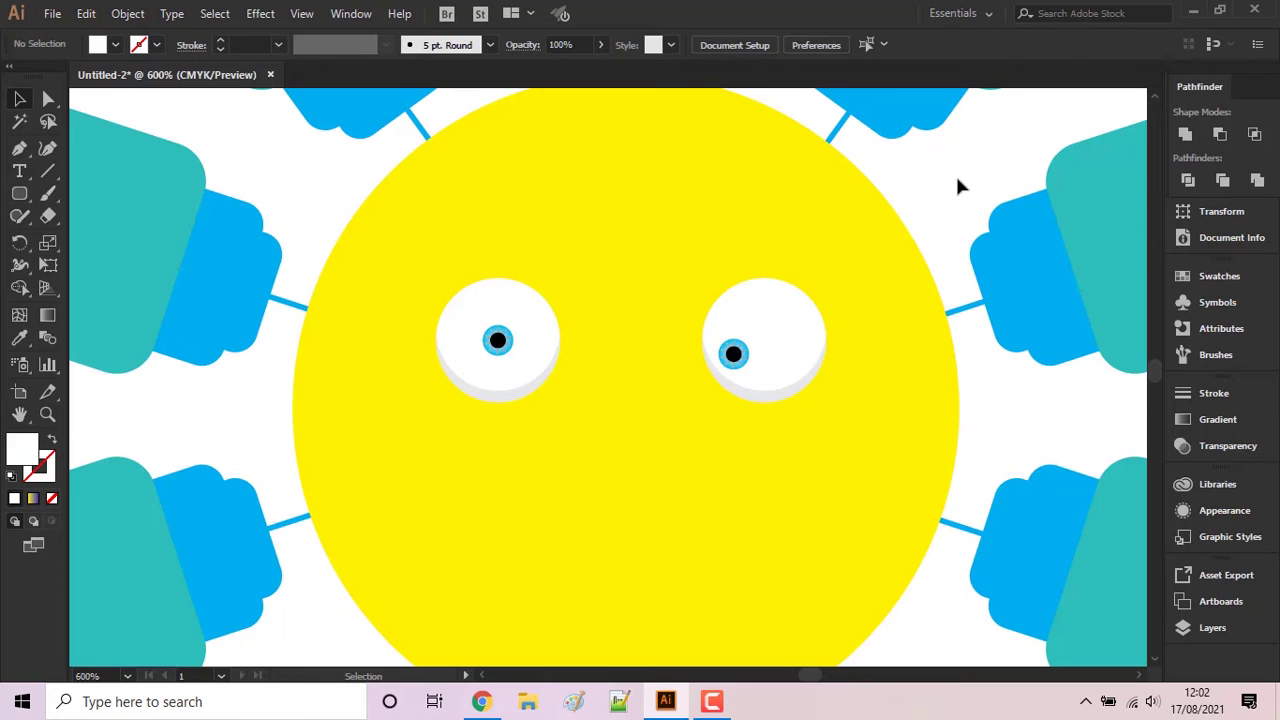
- Centre the view on the face and isolate the right eye group in Outline view
scroll(958, 186, "down", 2)
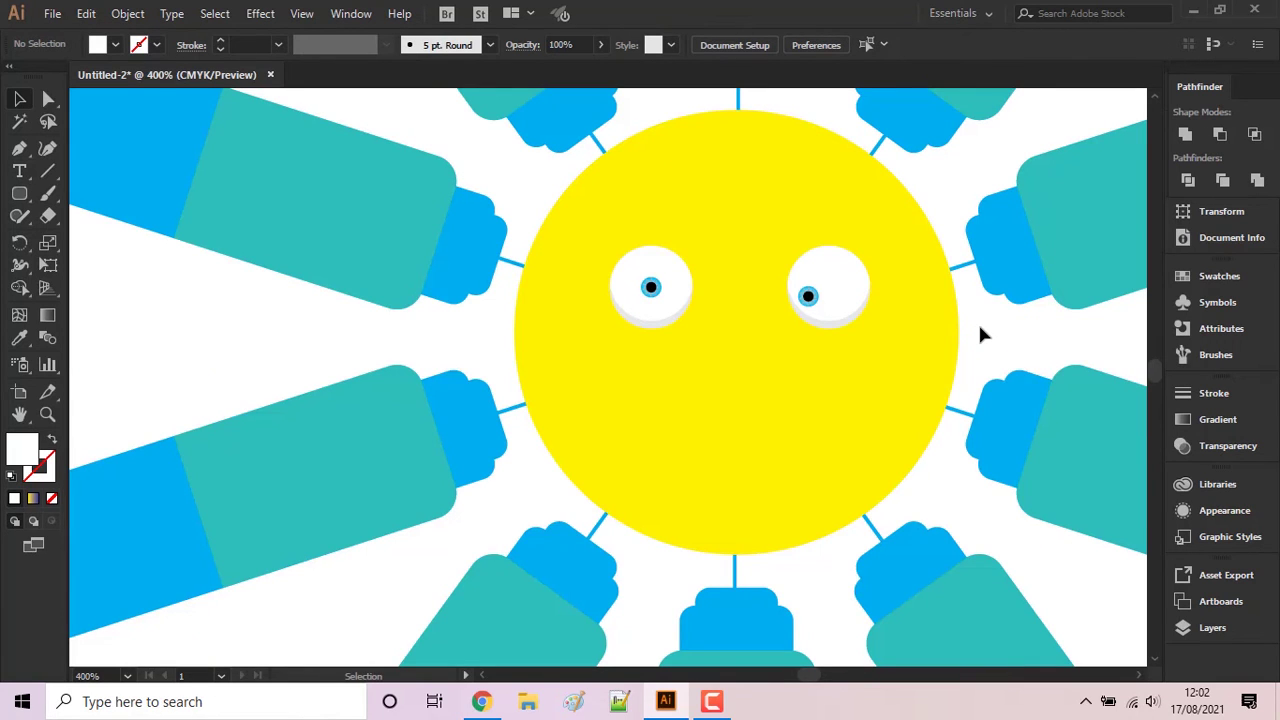
left_click_drag(849, 417, 778, 352)
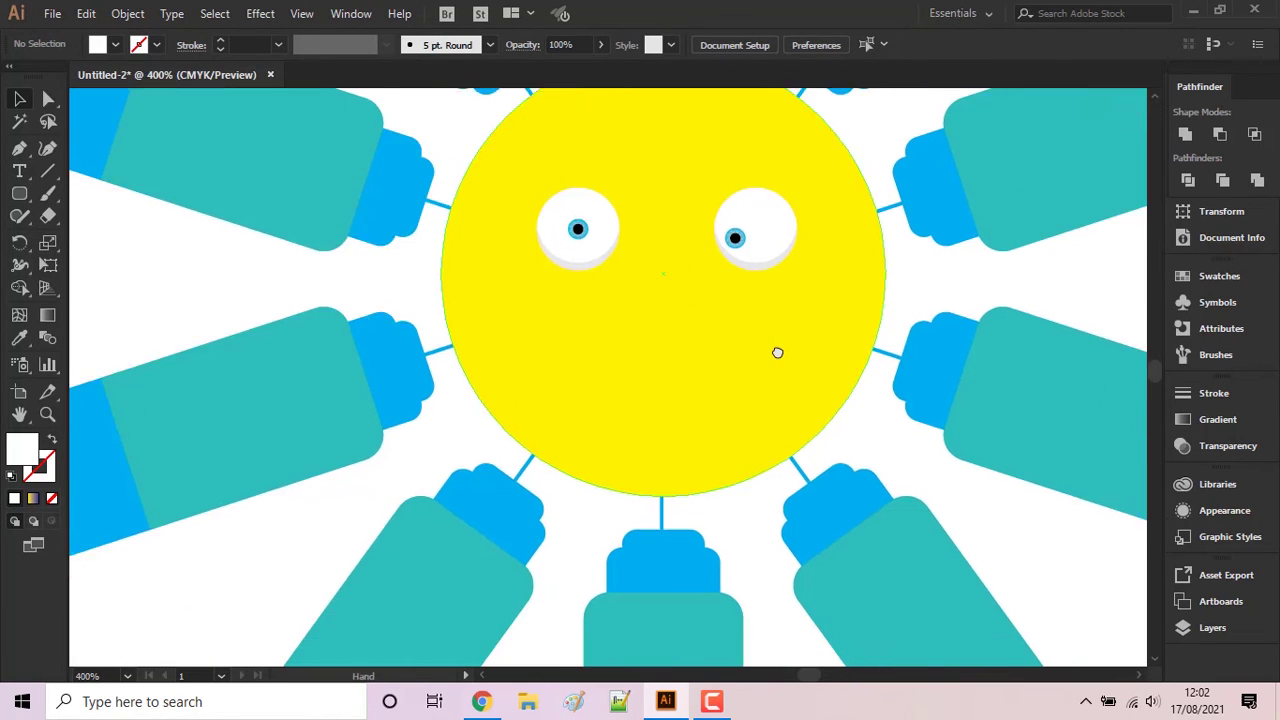
scroll(691, 354, "up", 1)
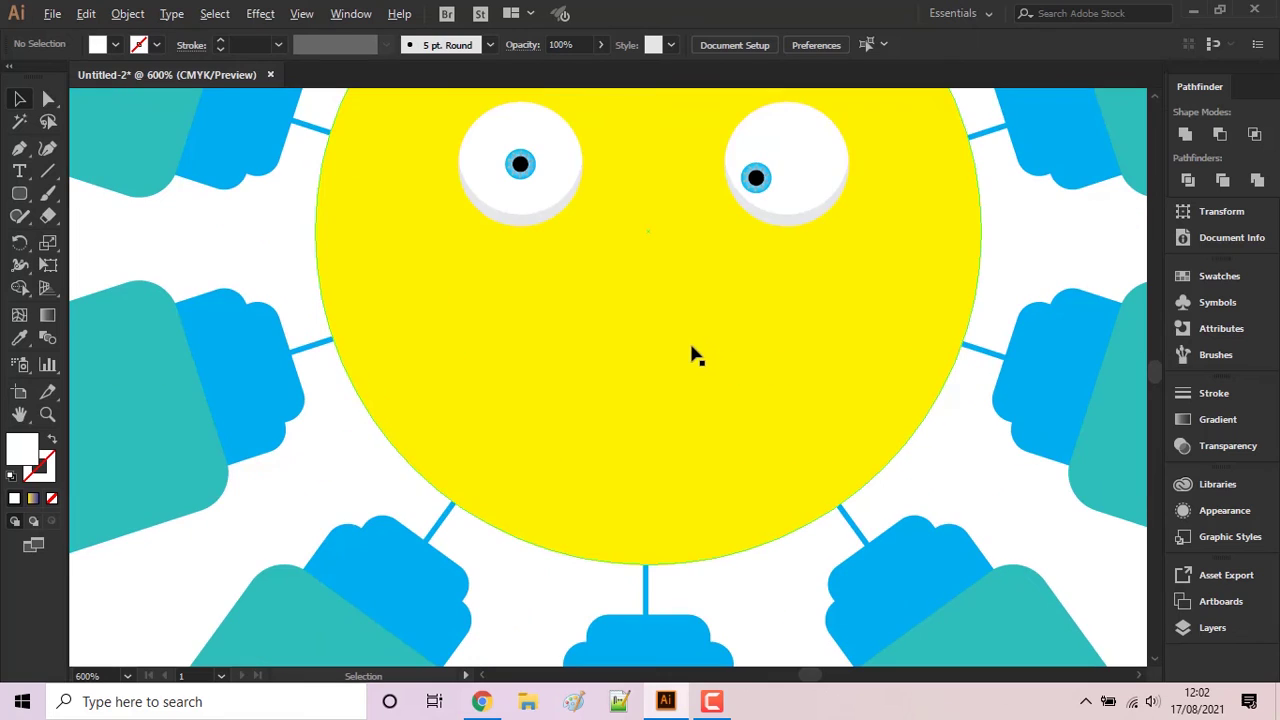
left_click(810, 210)
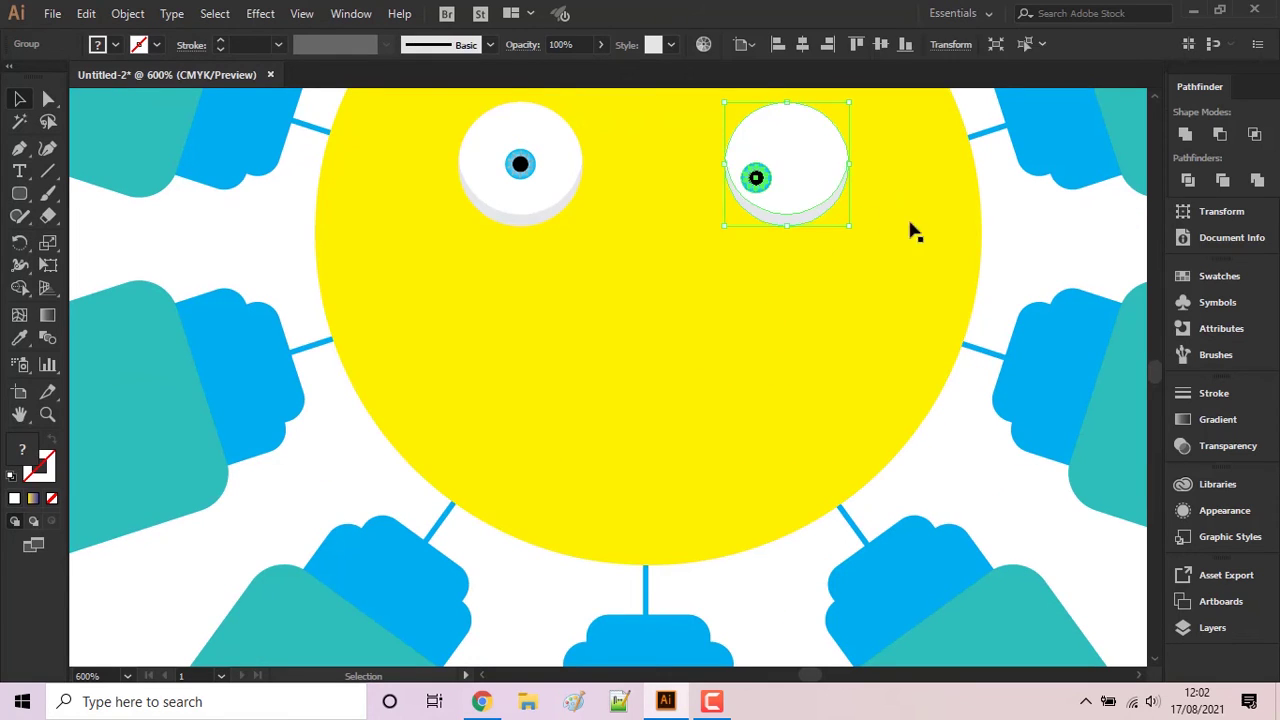
left_click(1080, 256)
scroll(815, 198, "up", 1)
scroll(815, 198, "up", 2)
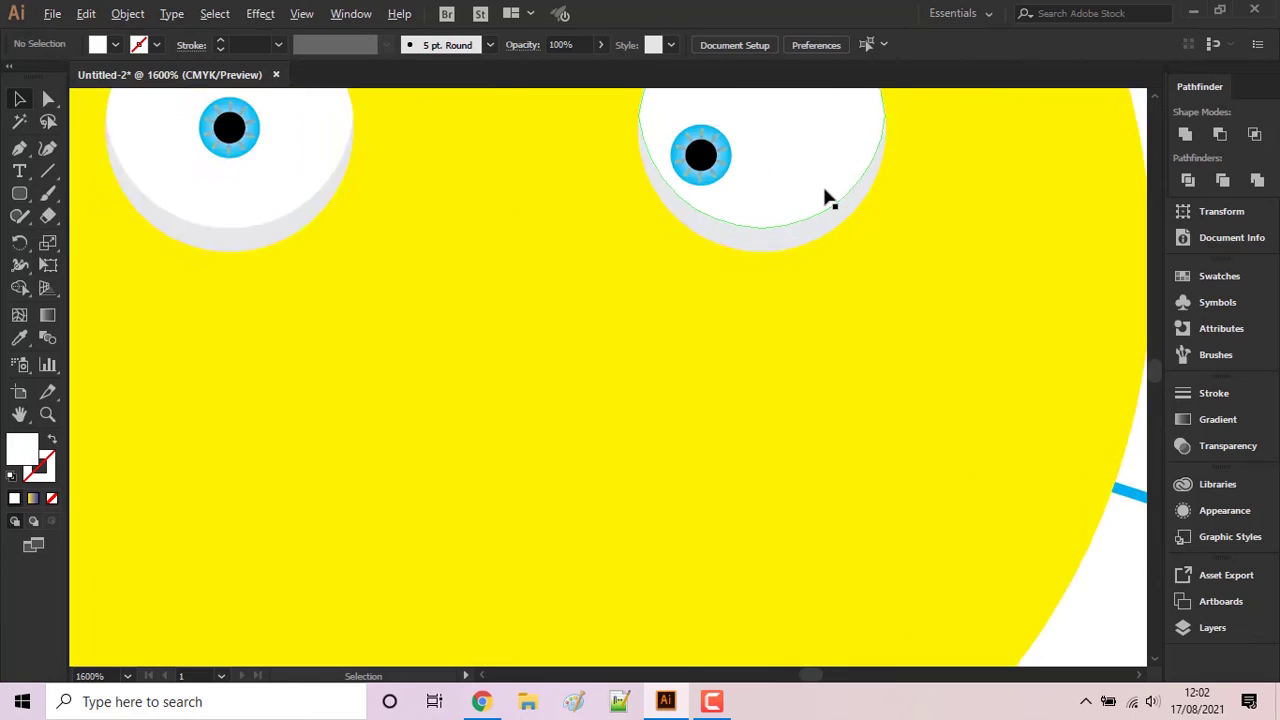
scroll(766, 243, "up", 3)
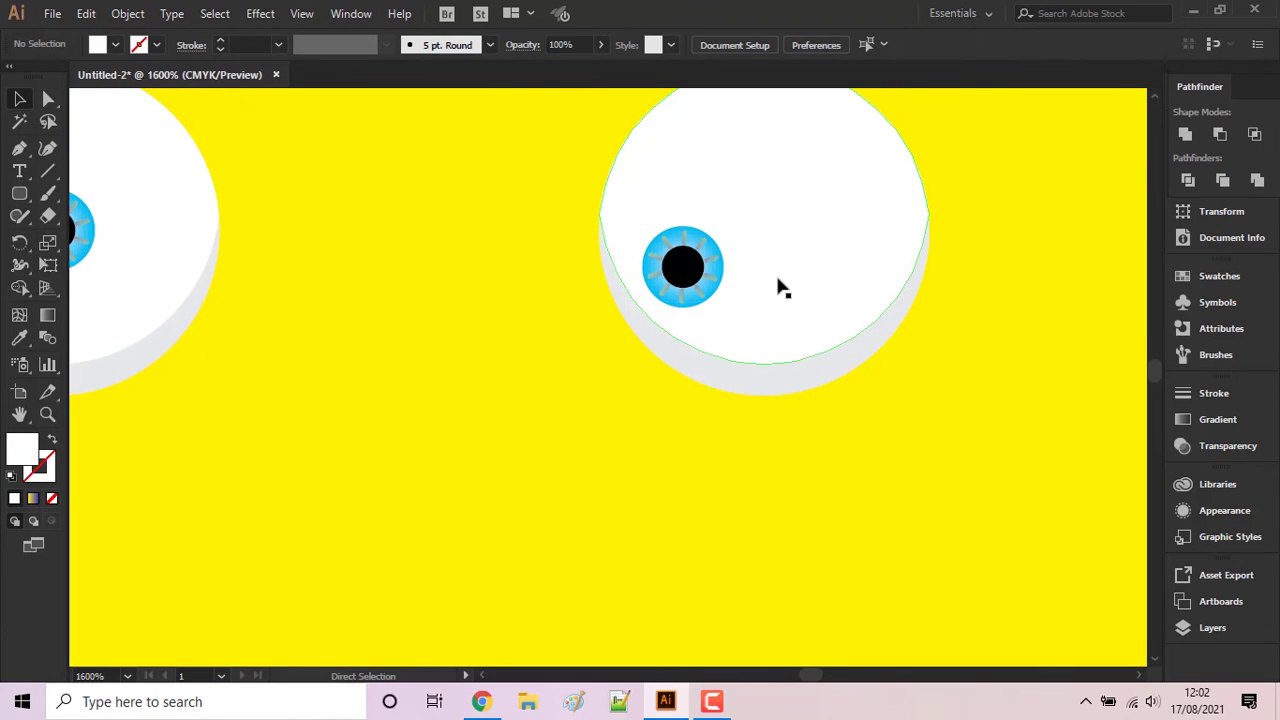
key("ctrl+y")
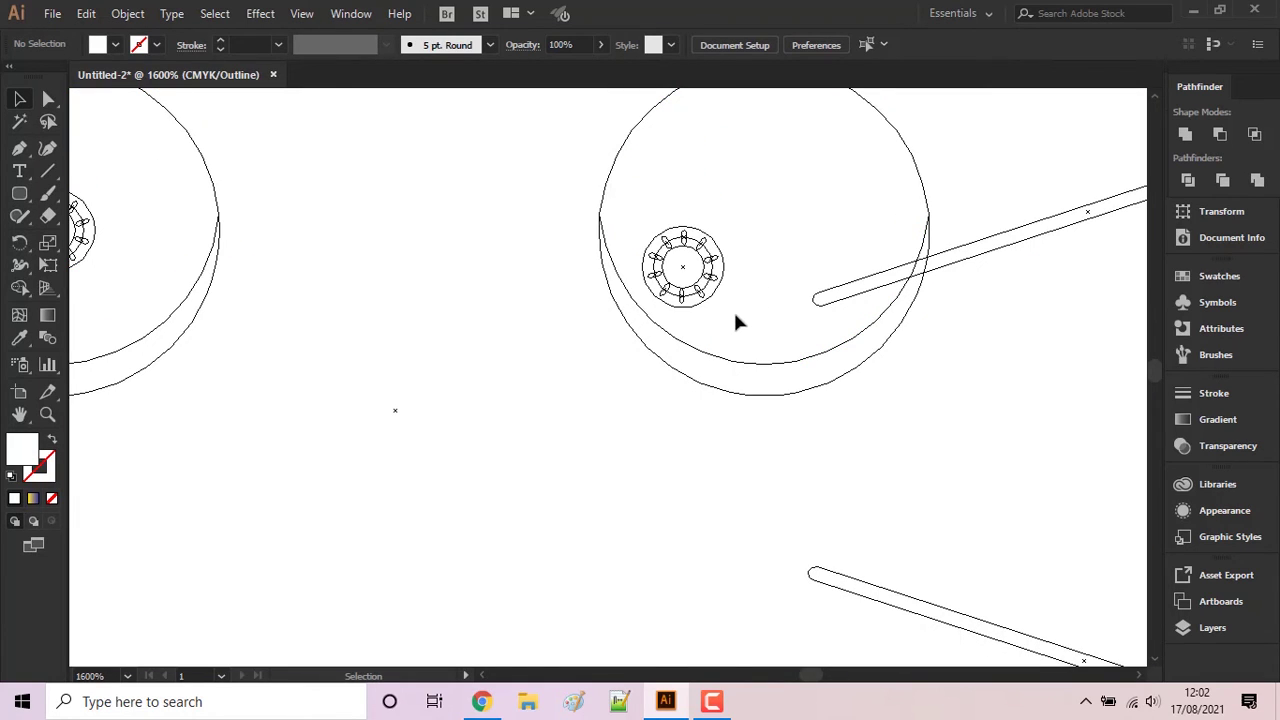
left_click(722, 282)
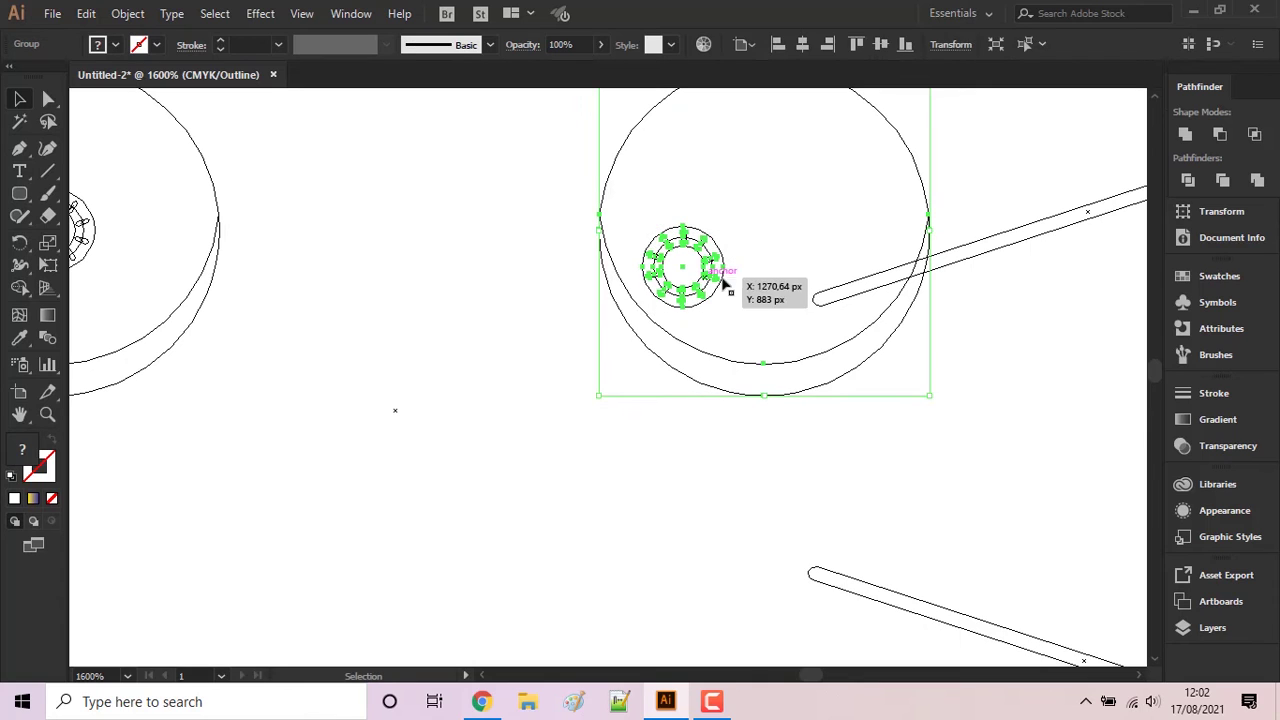
left_click(730, 250)
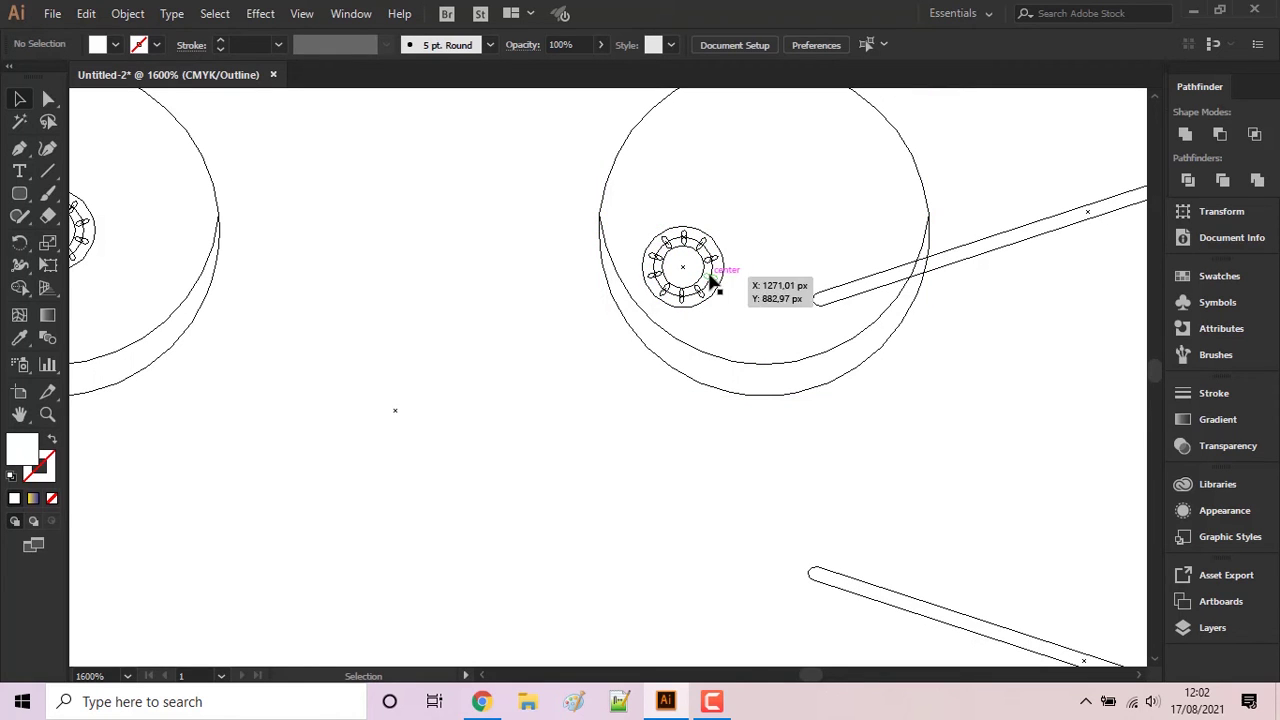
right_click(714, 276)
left_click(773, 389)
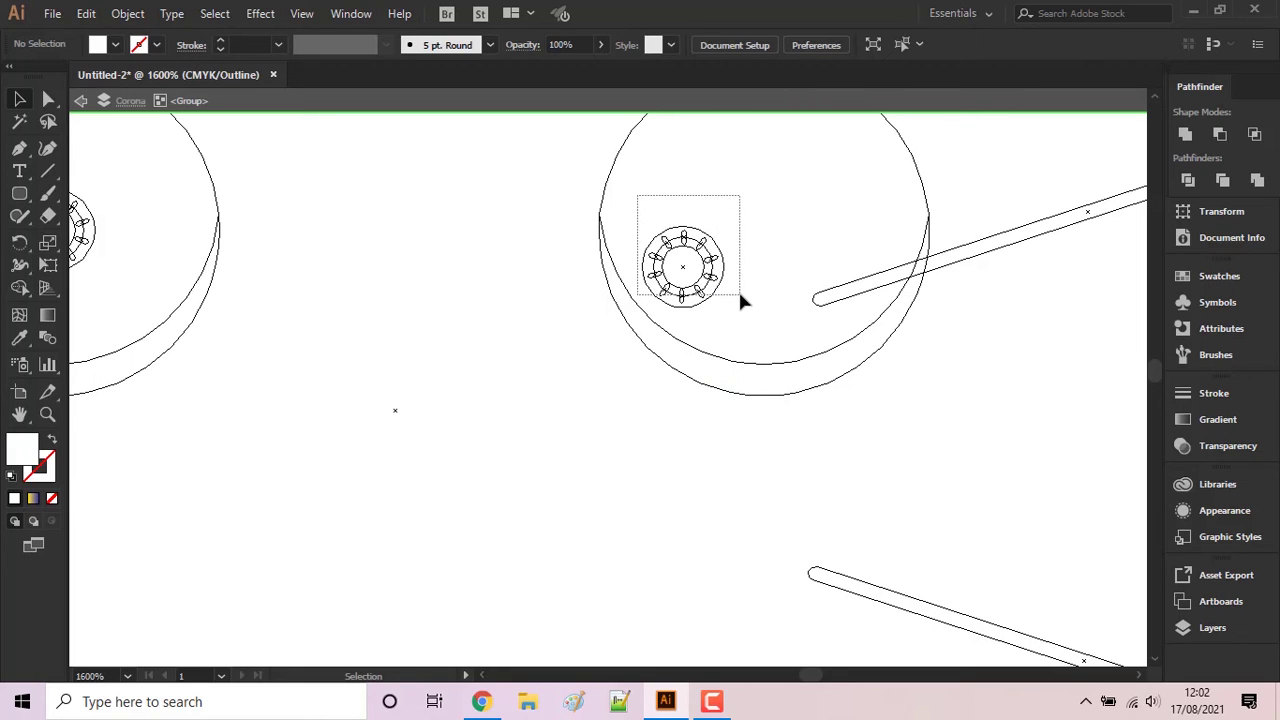
- Move the whole iris up and right, exit isolation, and zoom out to the face
key("ctrl+a")
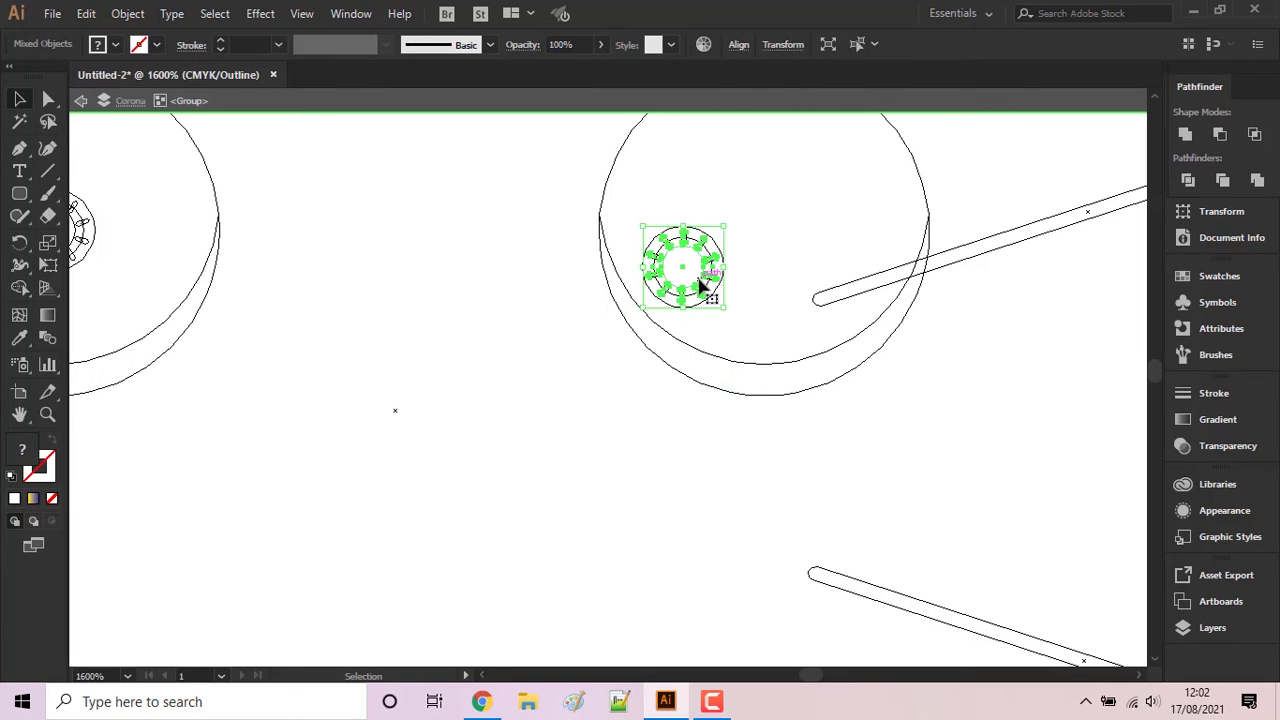
left_click_drag(700, 284, 703, 242)
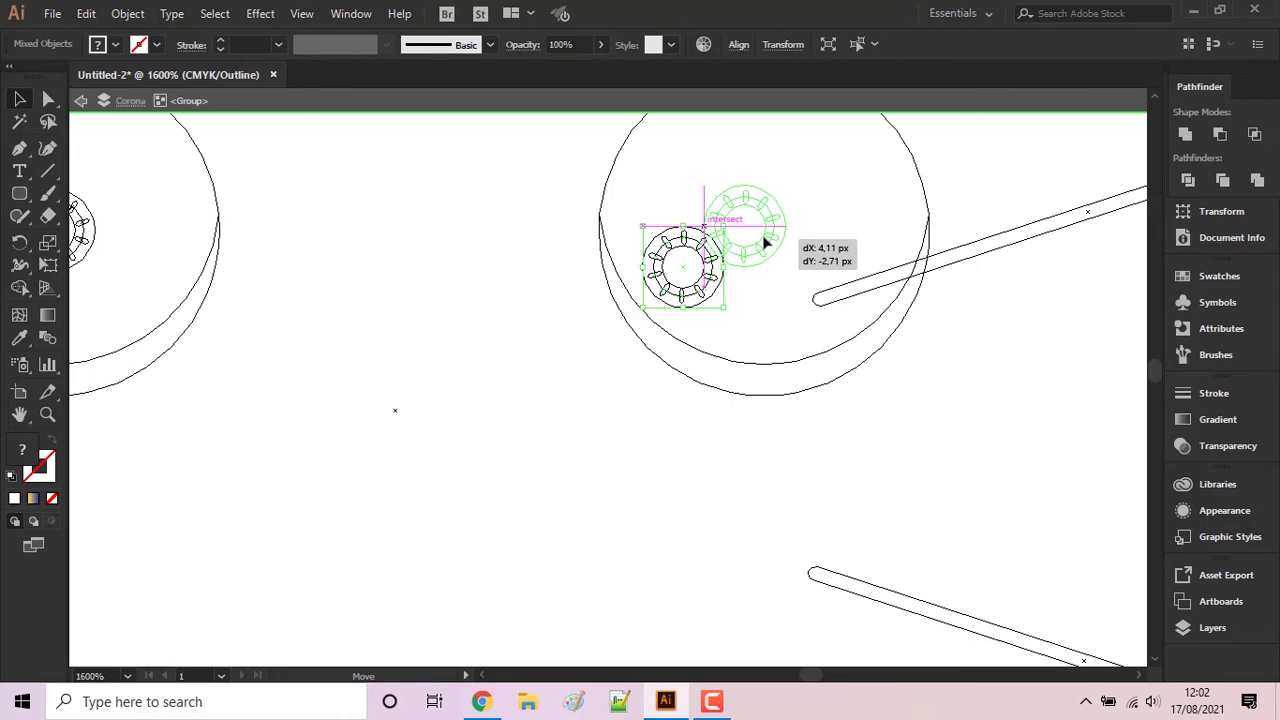
left_click_drag(703, 243, 767, 241)
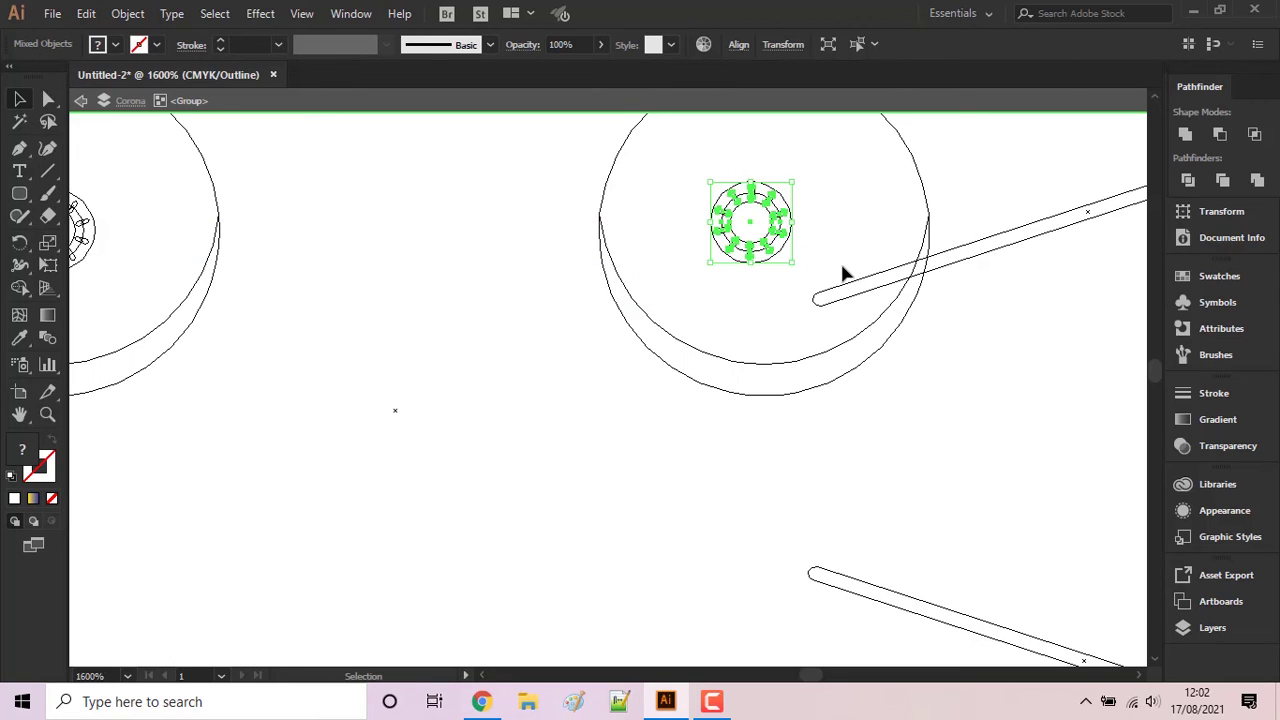
key("ctrl+y")
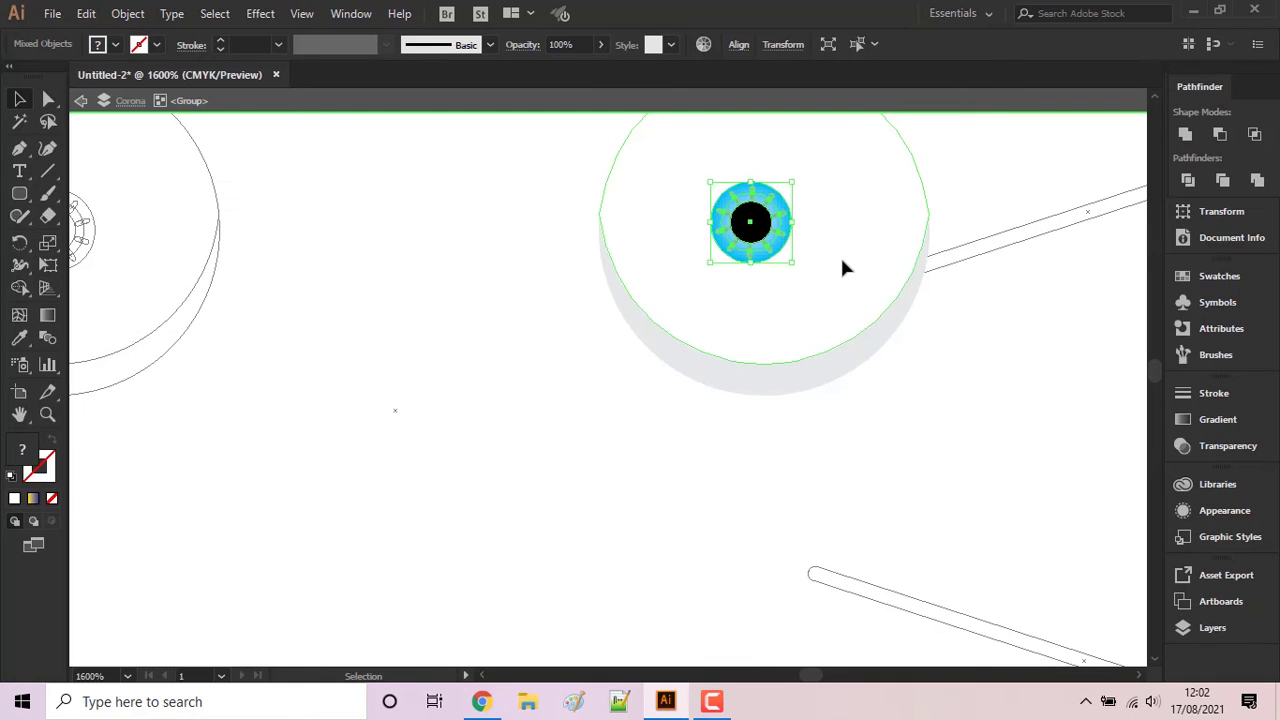
right_click(842, 267)
left_click(915, 320)
key("ctrl+y")
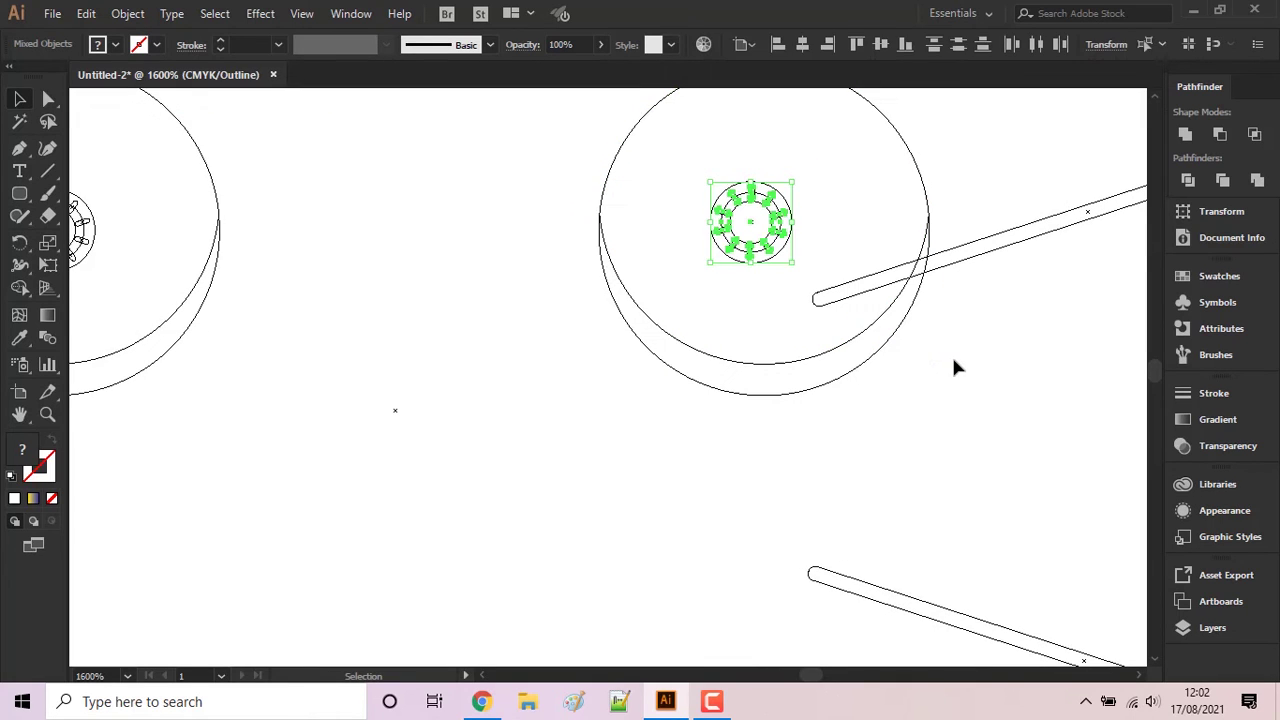
left_click(955, 368)
key("ctrl+y")
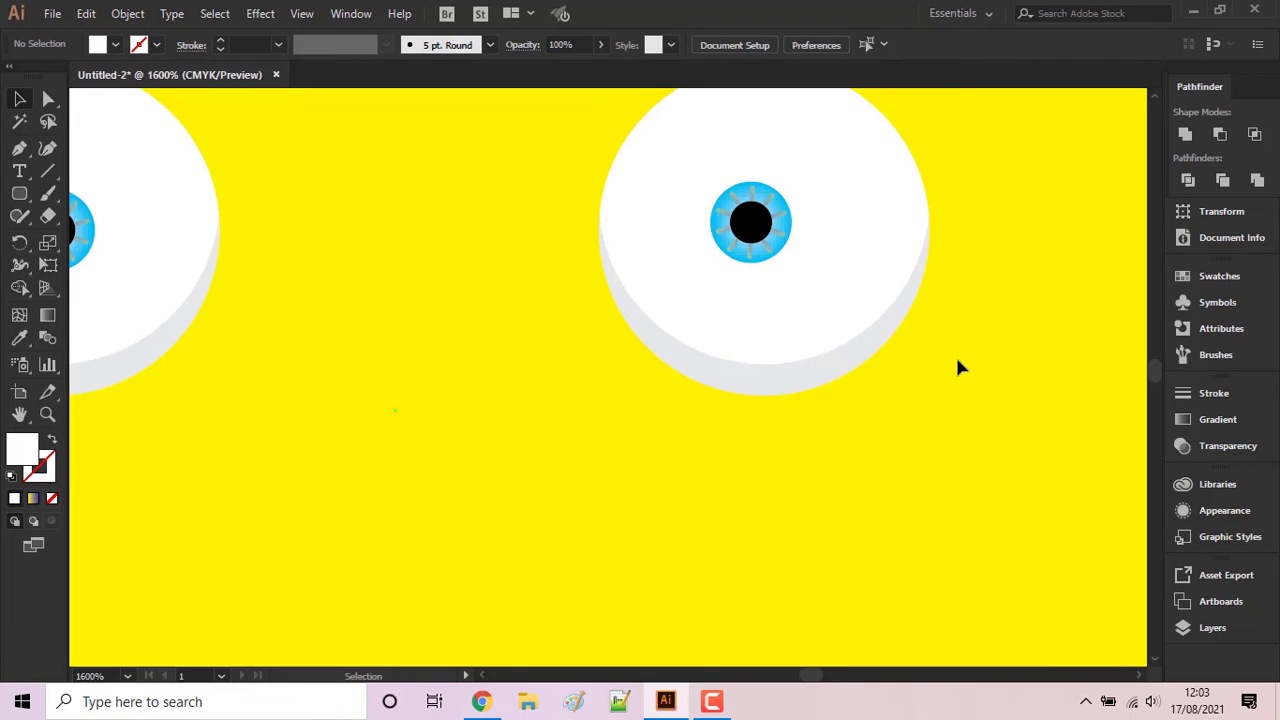
key("ctrl+minus")
key("ctrl+minus")
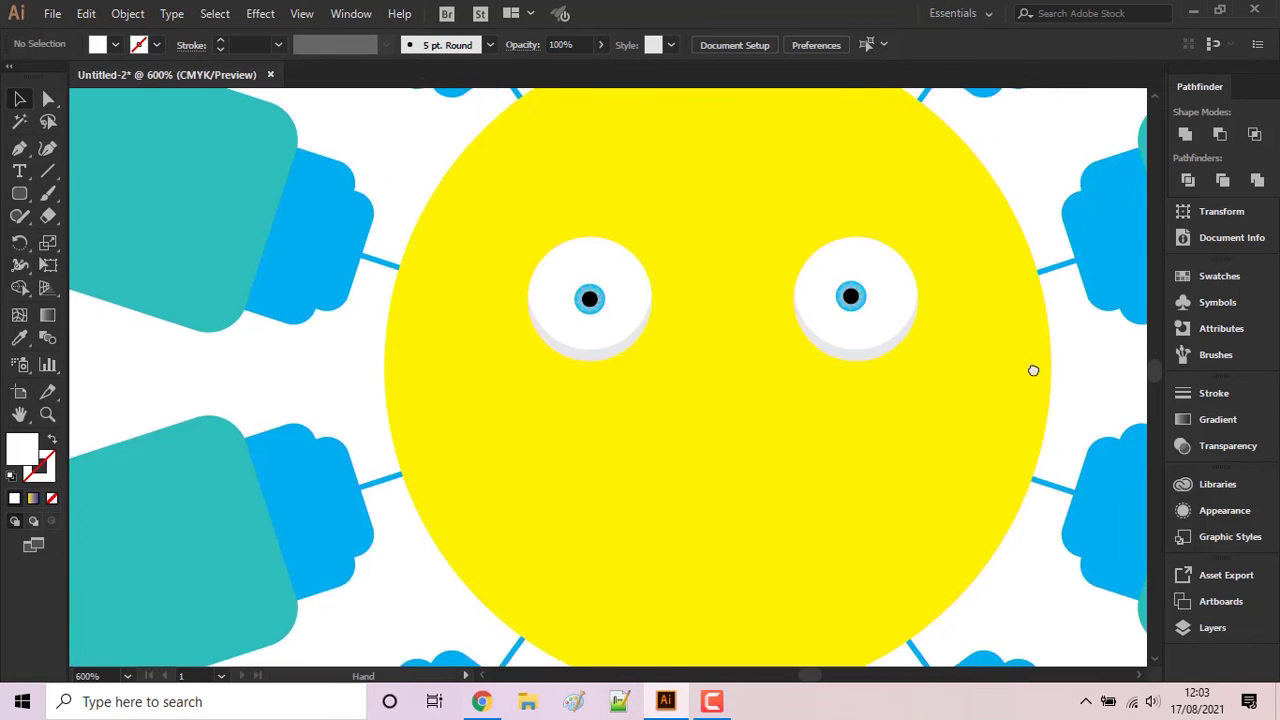
- Draw an oval mouth on the lower face and fill it CMYK Red
left_click(19, 194)
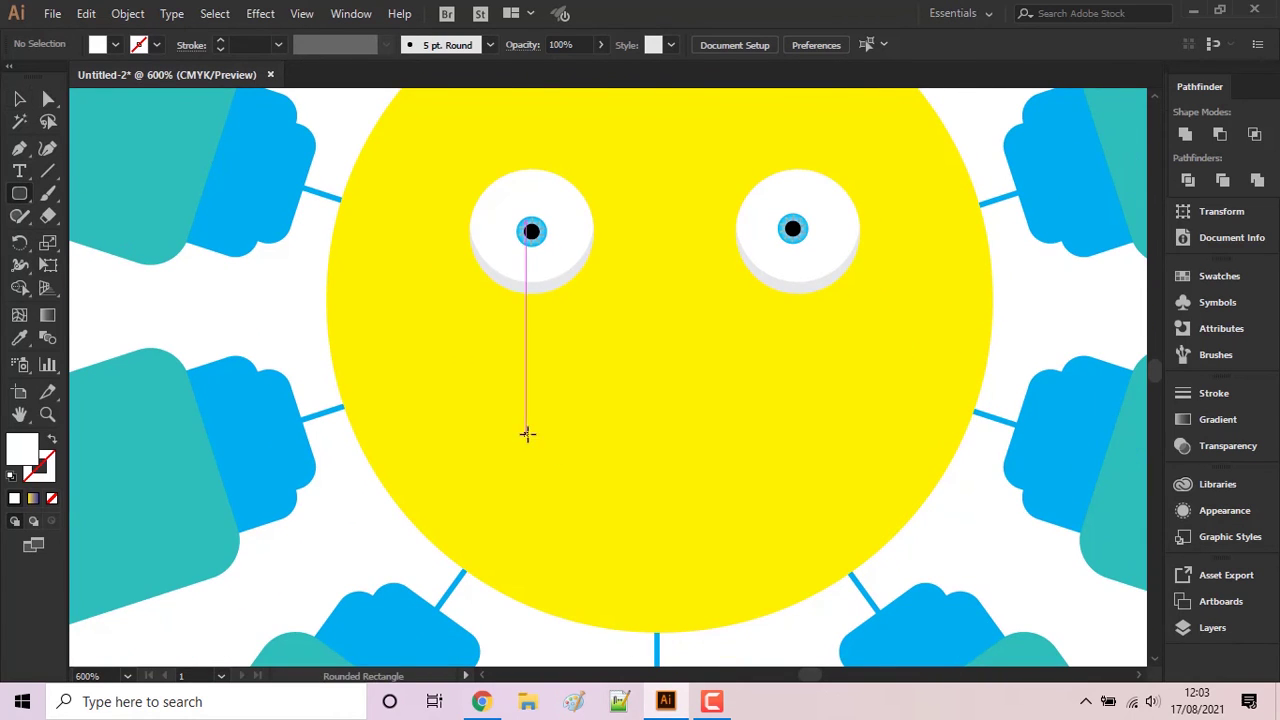
left_click_drag(19, 196, 100, 237)
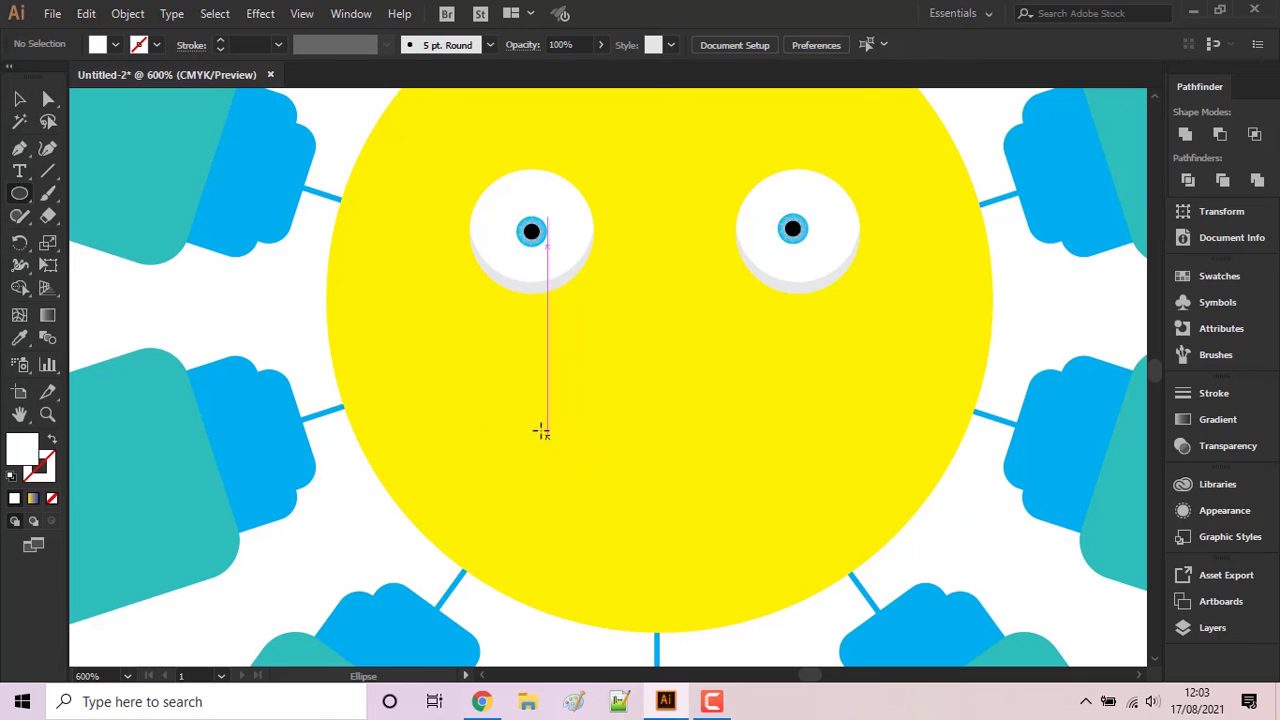
mouse_move(508, 412)
left_mouse_down()
mouse_move(848, 550)
mouse_move(842, 570)
left_mouse_up()
key("v")
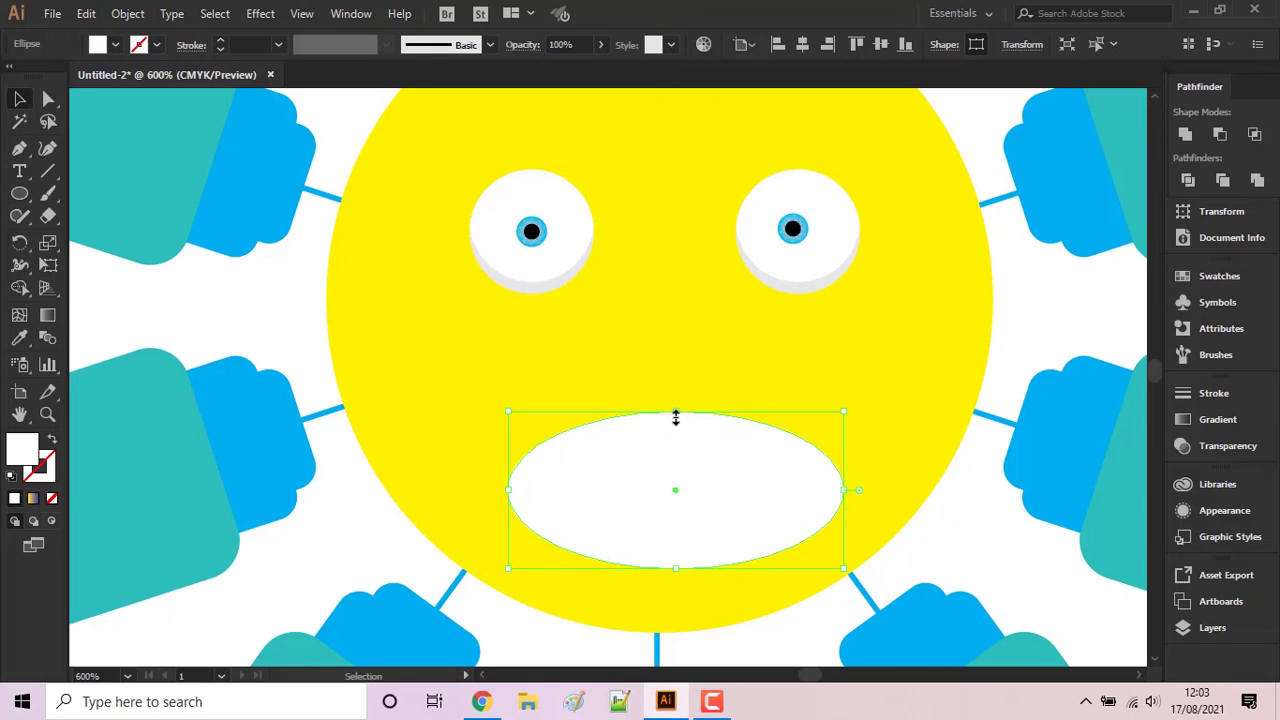
left_click_drag(676, 418, 678, 390)
left_click_drag(737, 440, 774, 457)
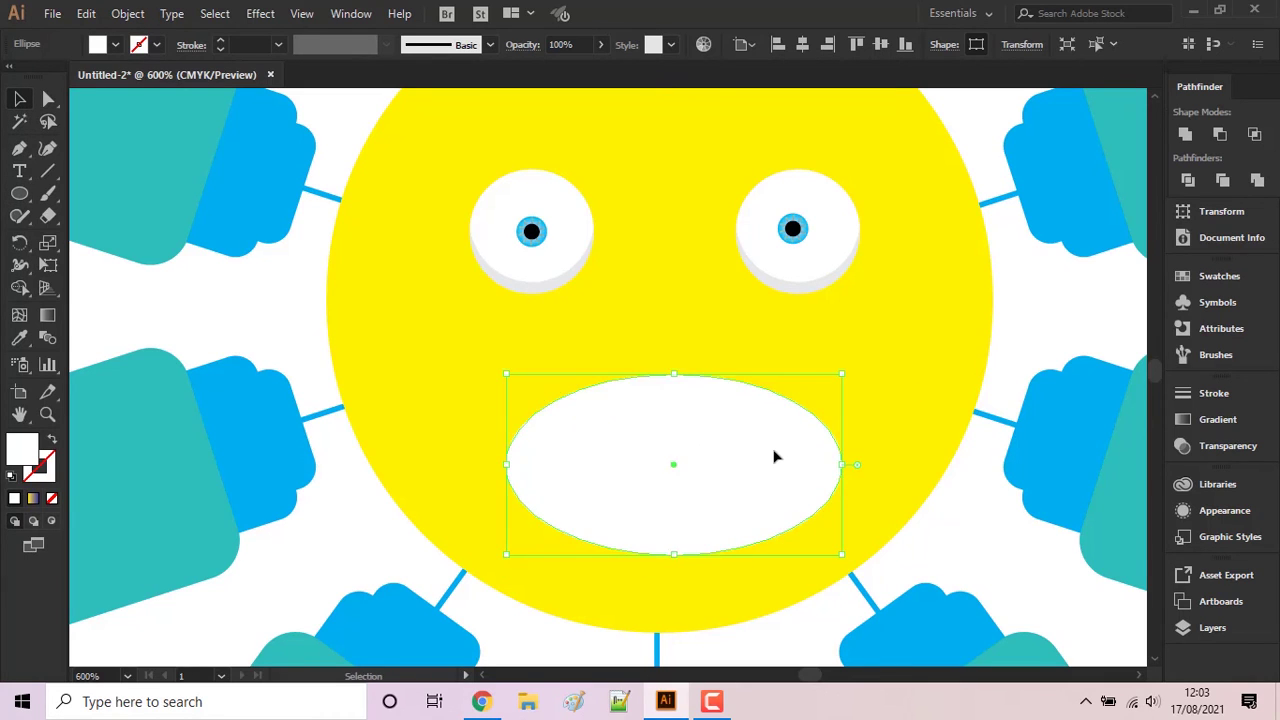
left_click(115, 45)
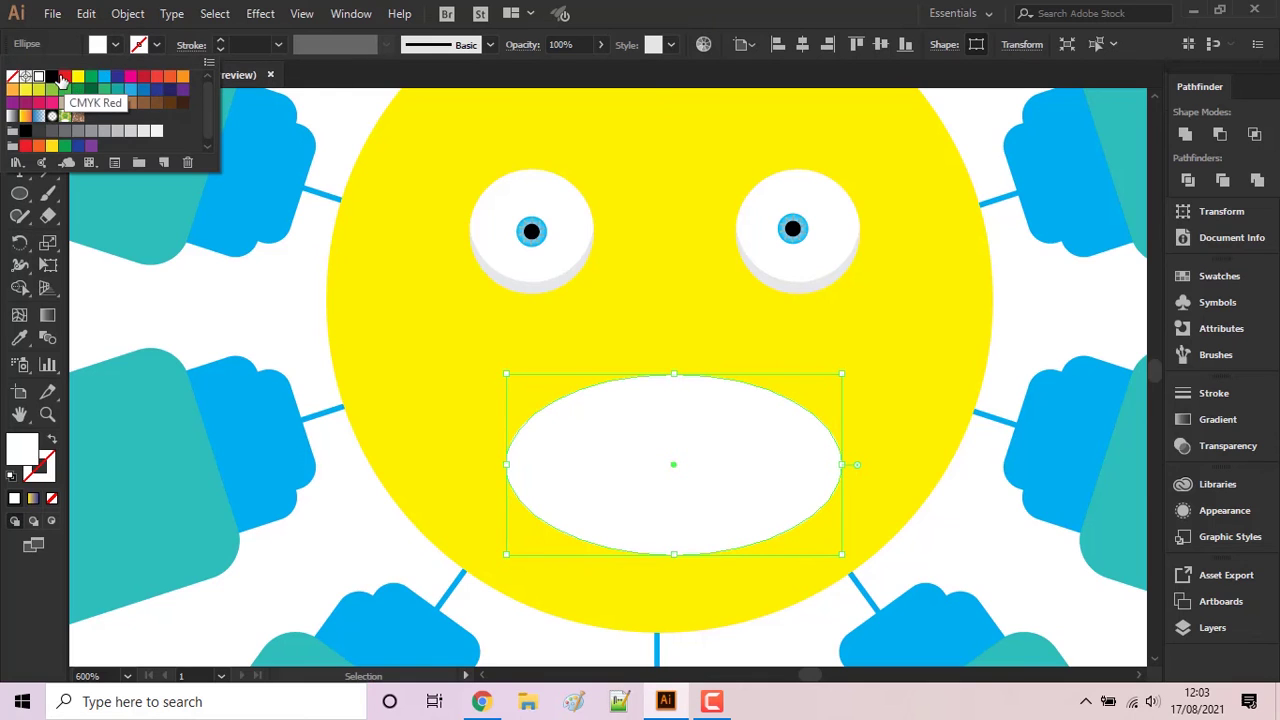
left_click(66, 80)
left_click(1006, 309)
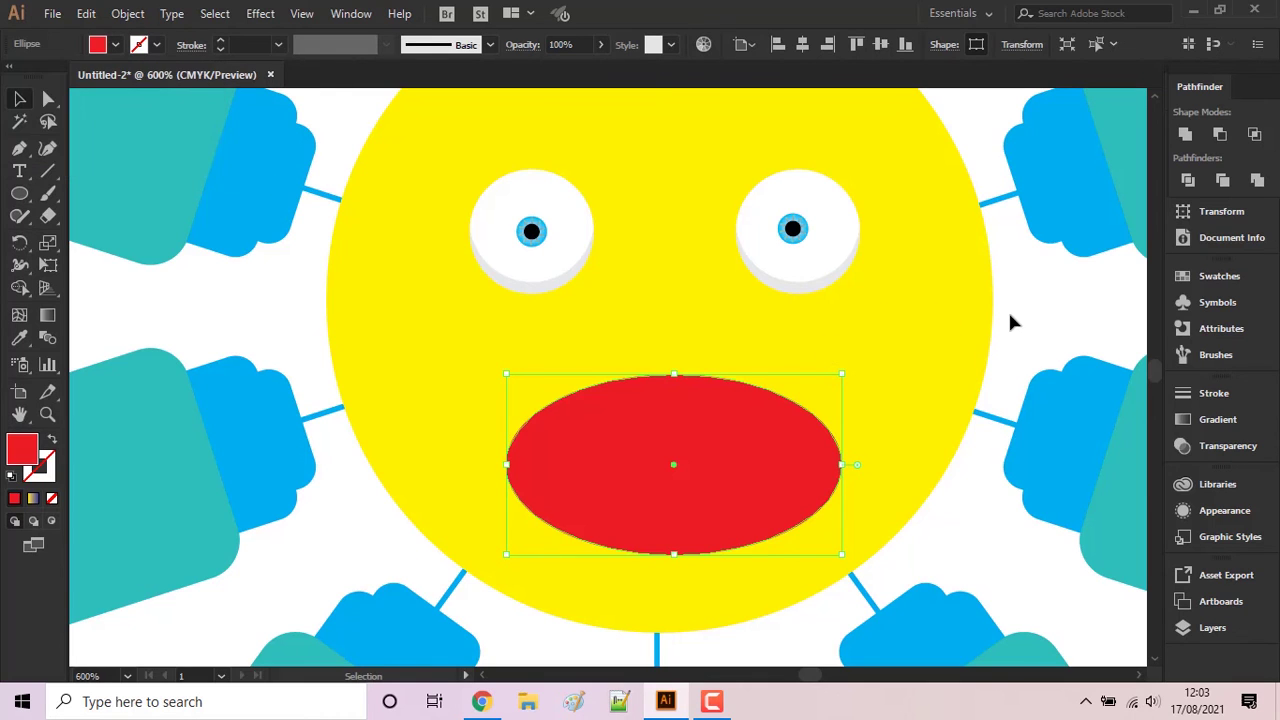
- Add a darker crimson copy of the mouth overlapping just below it
left_click_drag(741, 463, 743, 550)
left_click(116, 45)
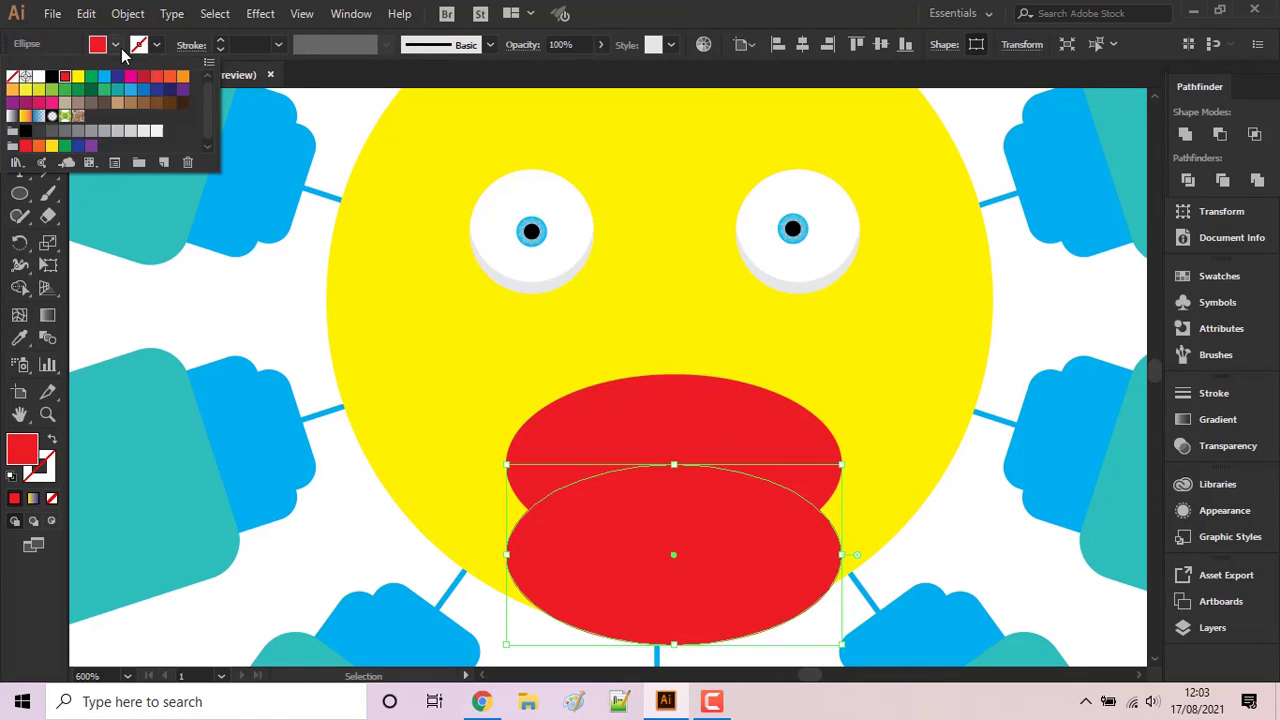
left_click(143, 77)
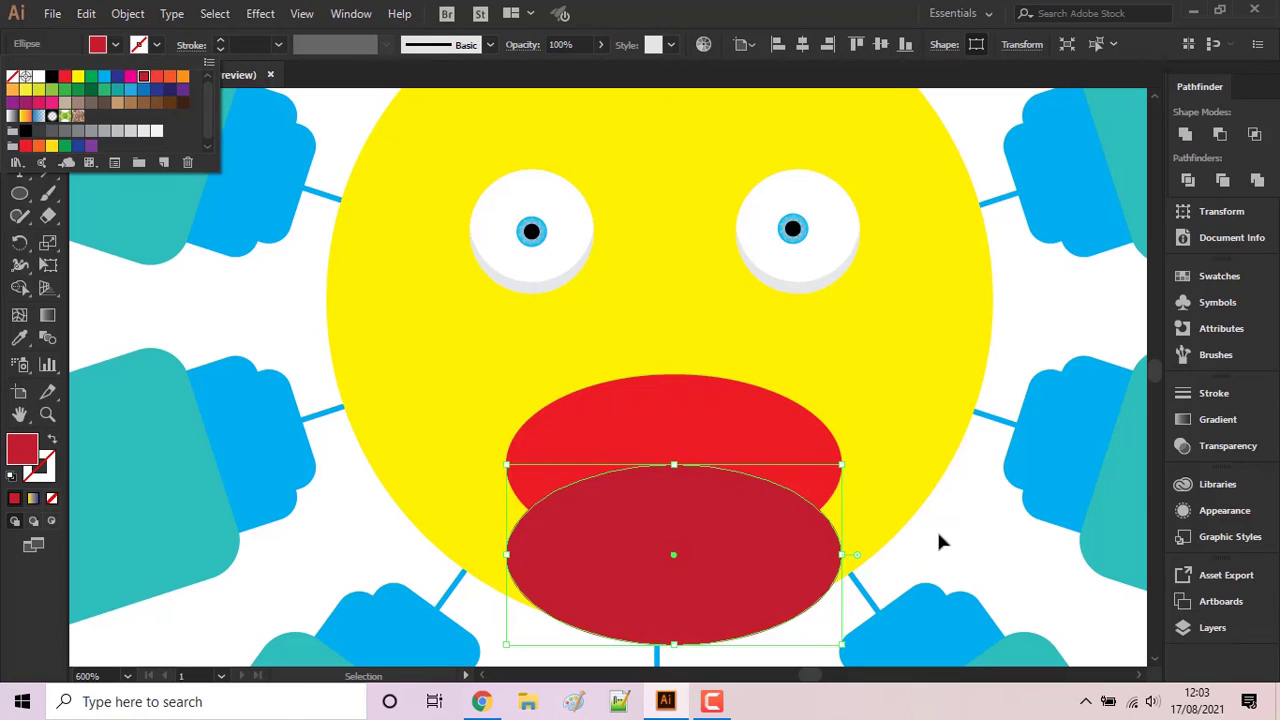
left_click(751, 520)
left_click_drag(746, 512, 747, 495)
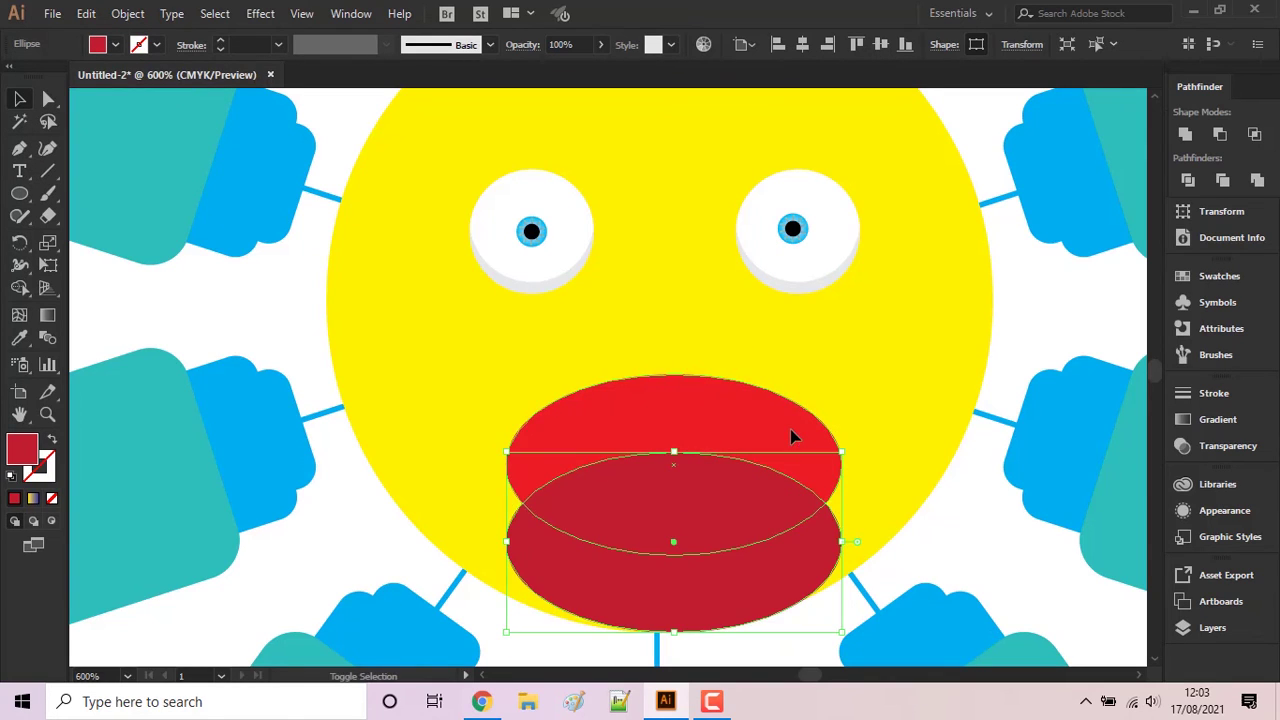
- Try merging the lower crimson region with Shape Builder, undo it, and reselect both ellipses
left_click(790, 436, "shift")
left_click(19, 288)
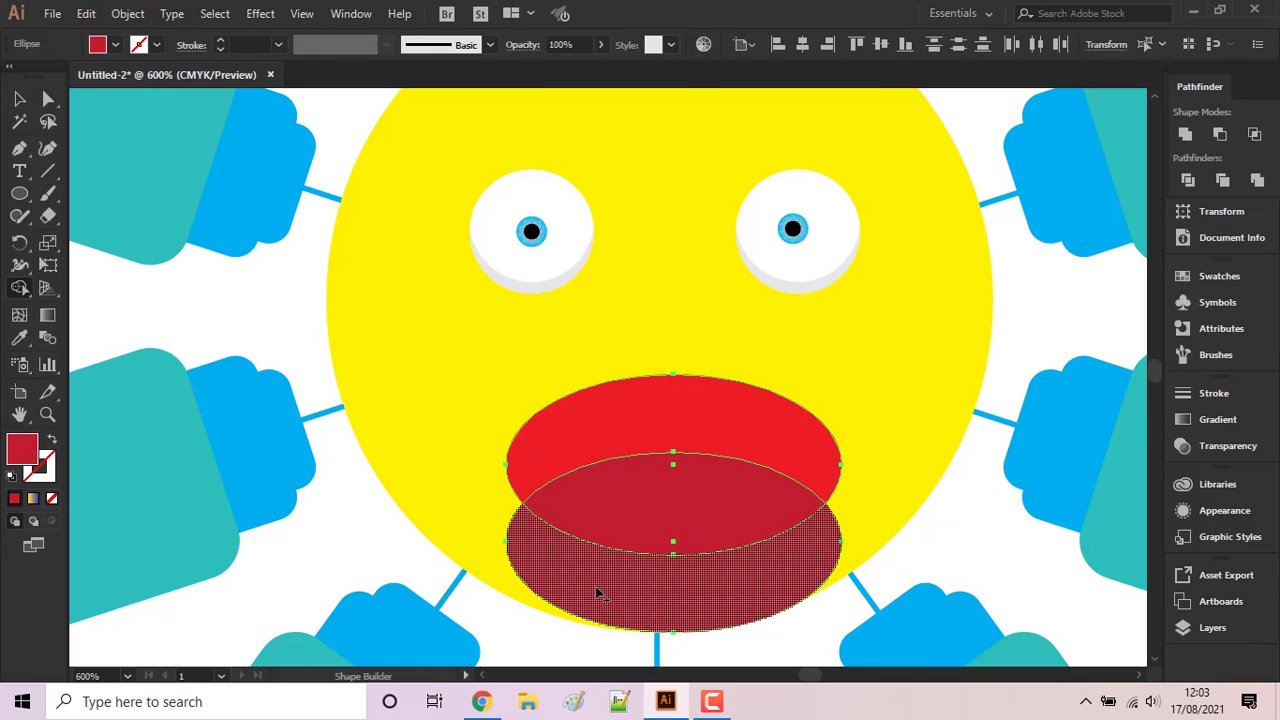
left_click(640, 595)
key("v")
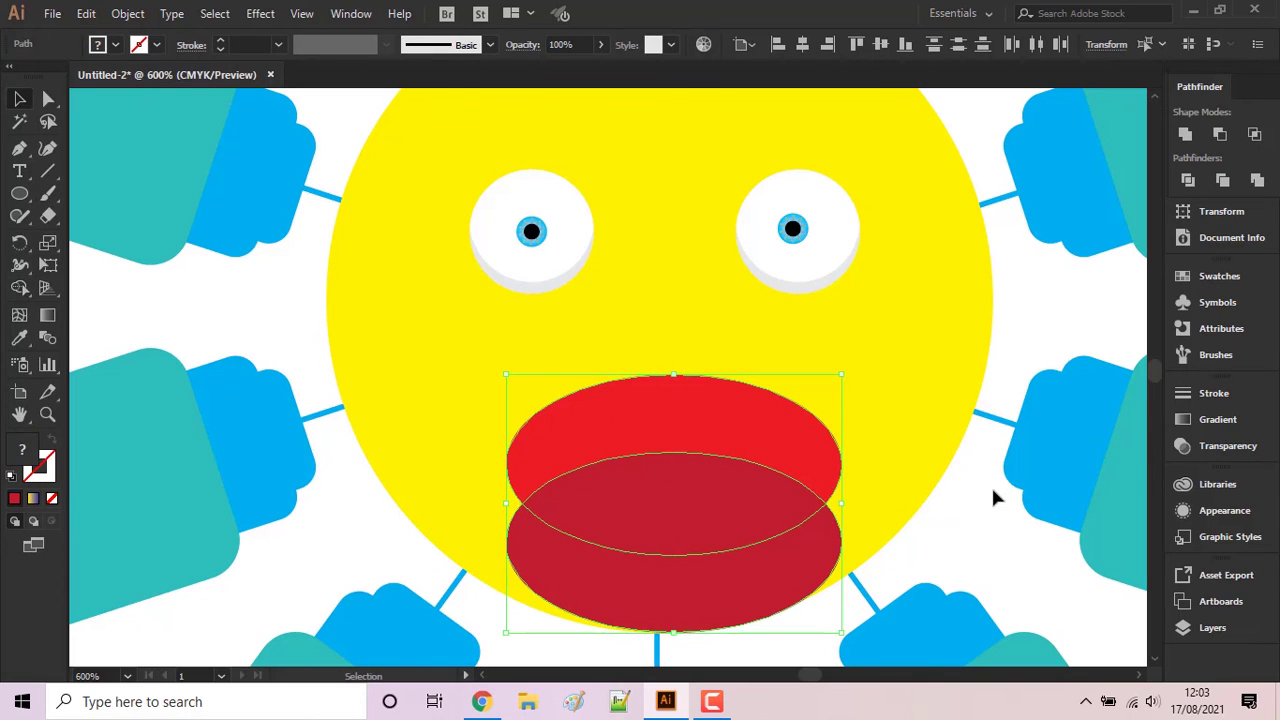
left_click(993, 491)
key("ctrl+z")
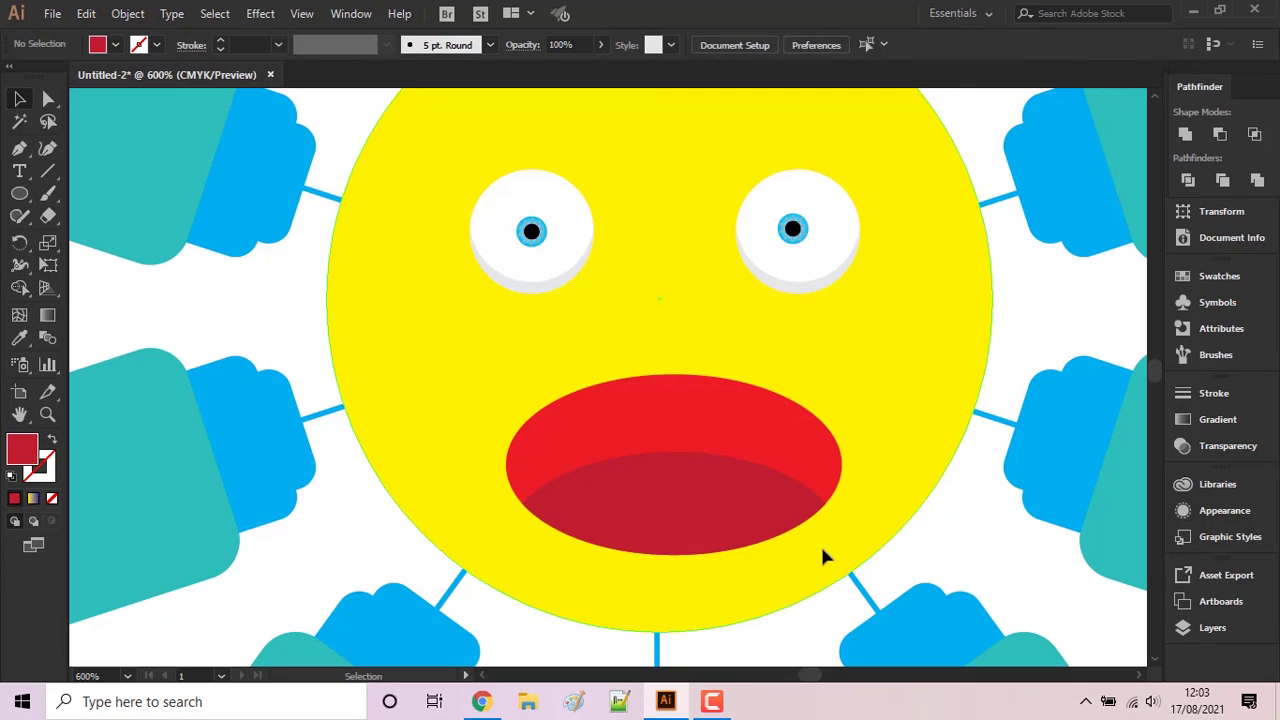
left_click(766, 506)
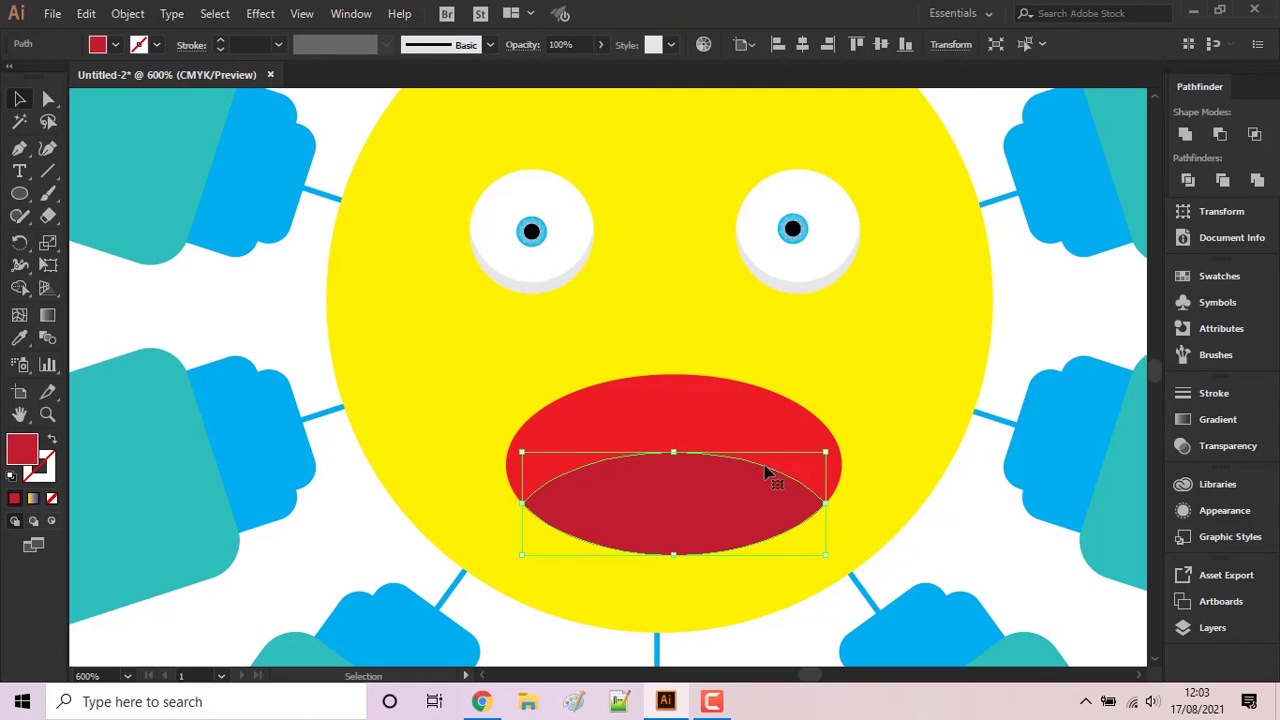
left_click(762, 418)
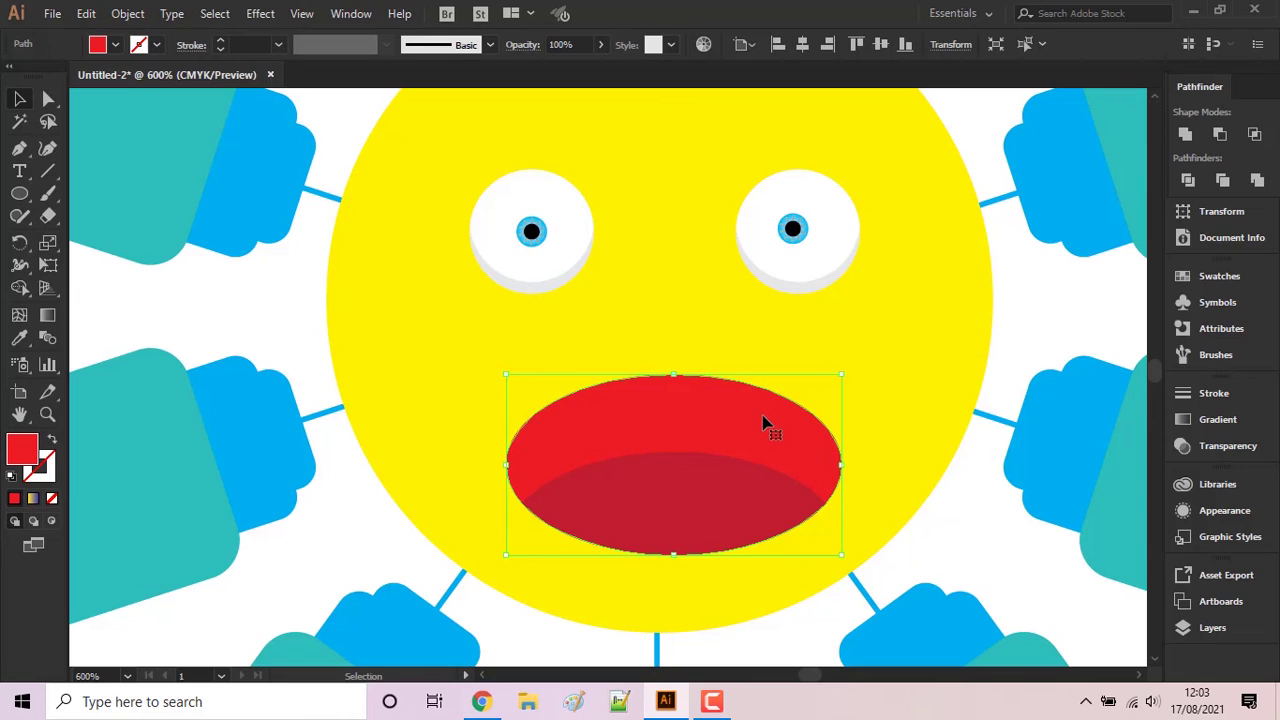
- Duplicate the dark-red lower ellipse slightly upward and resize it smaller
left_click(755, 497)
left_click_drag(755, 497, 756, 478)
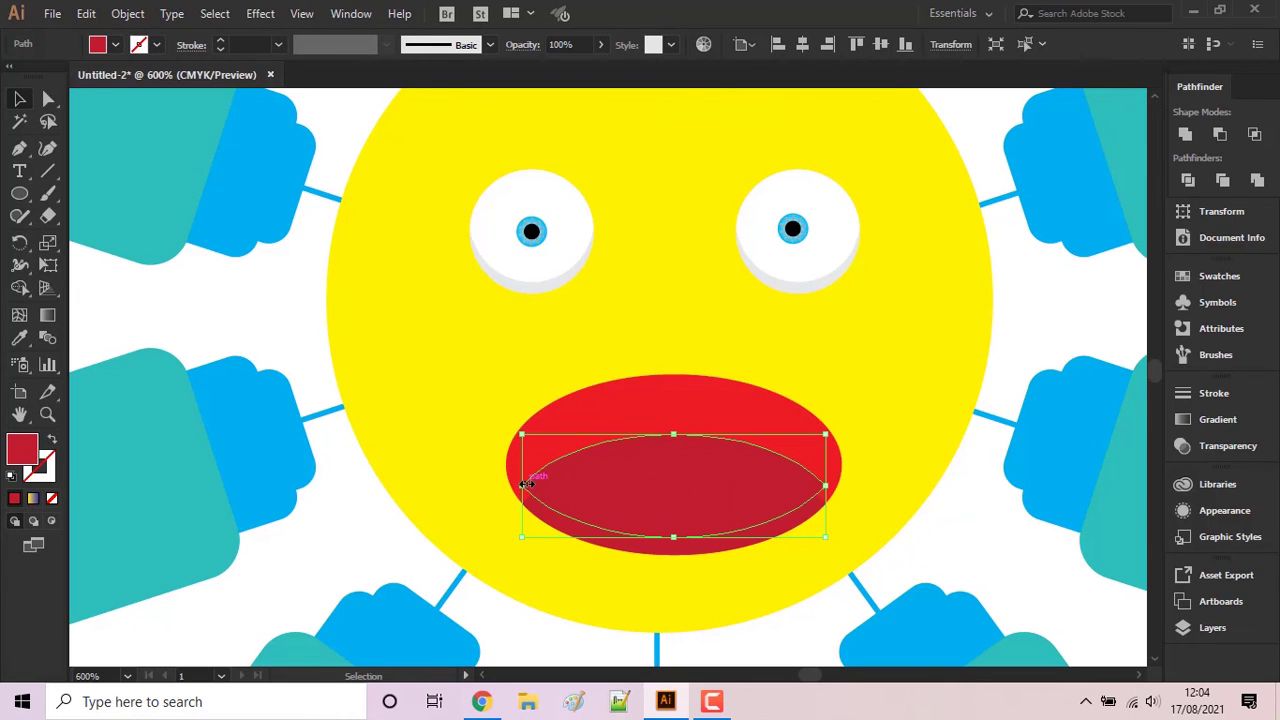
left_click_drag(524, 484, 560, 484)
left_click_drag(674, 452, 674, 428)
left_click_drag(560, 477, 579, 477)
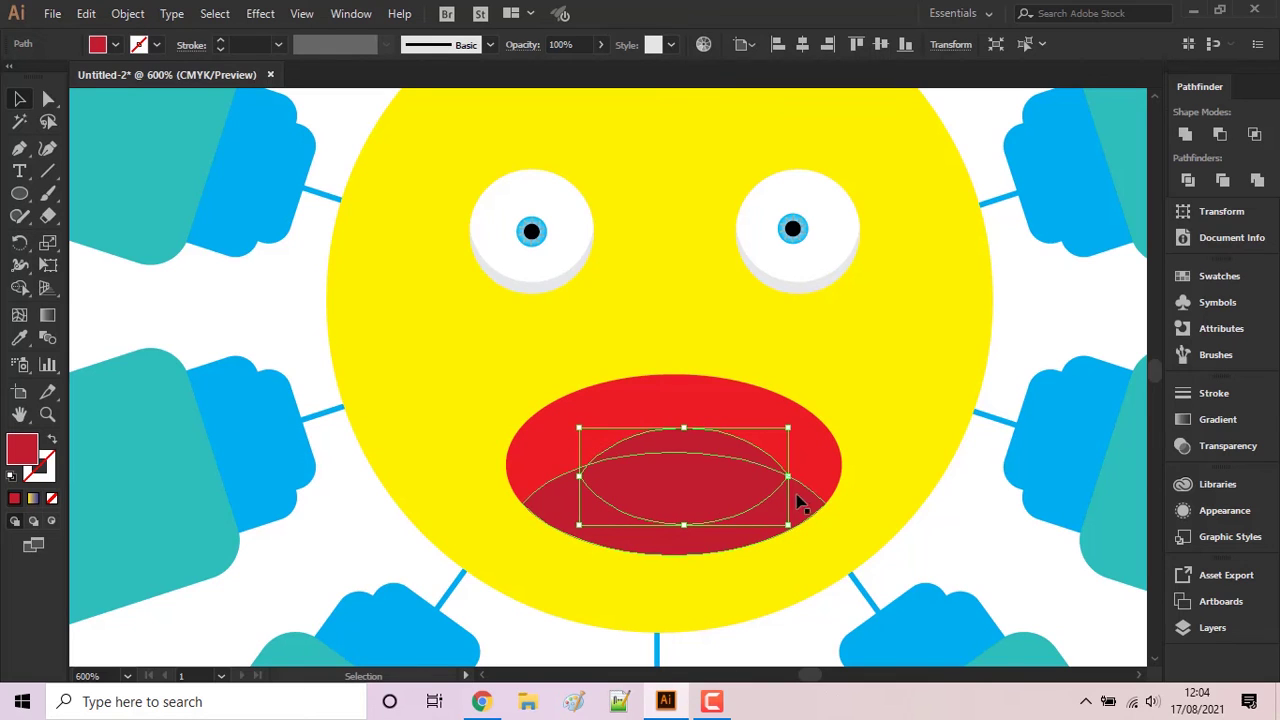
left_click_drag(788, 477, 761, 477)
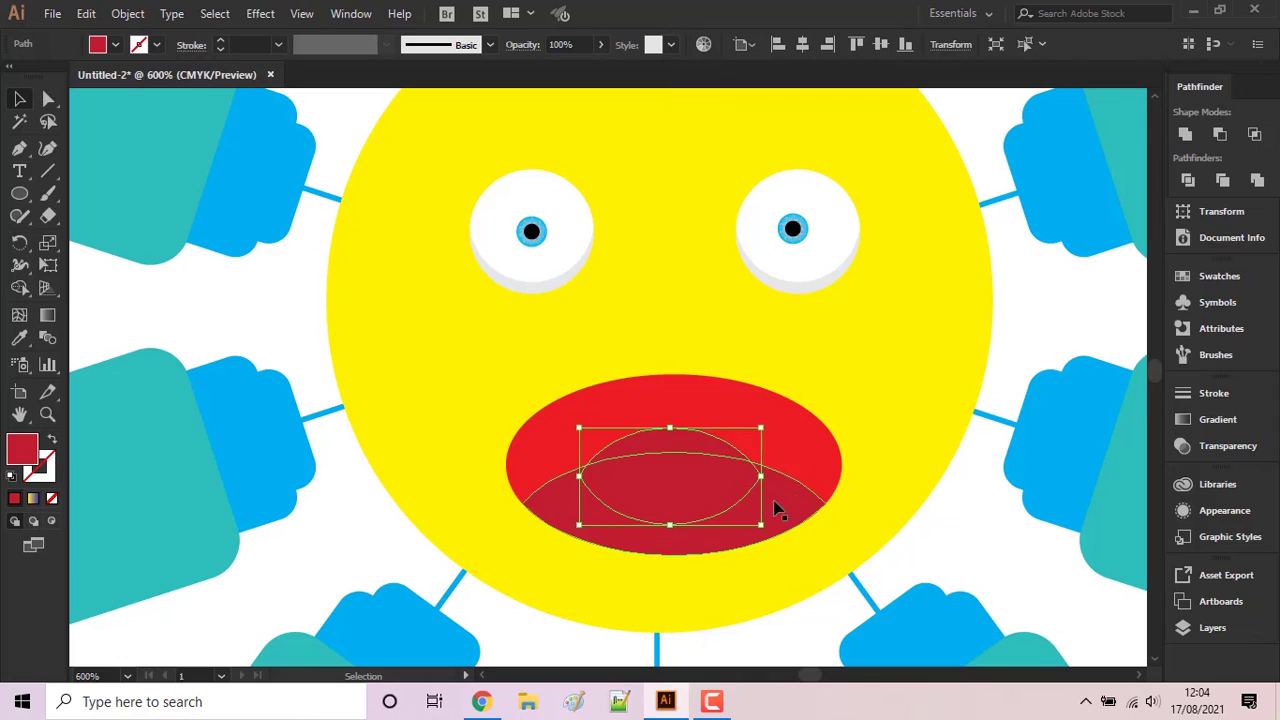
- Fill the copy Magenta and send it behind the dark-red lower lip
left_click(115, 45)
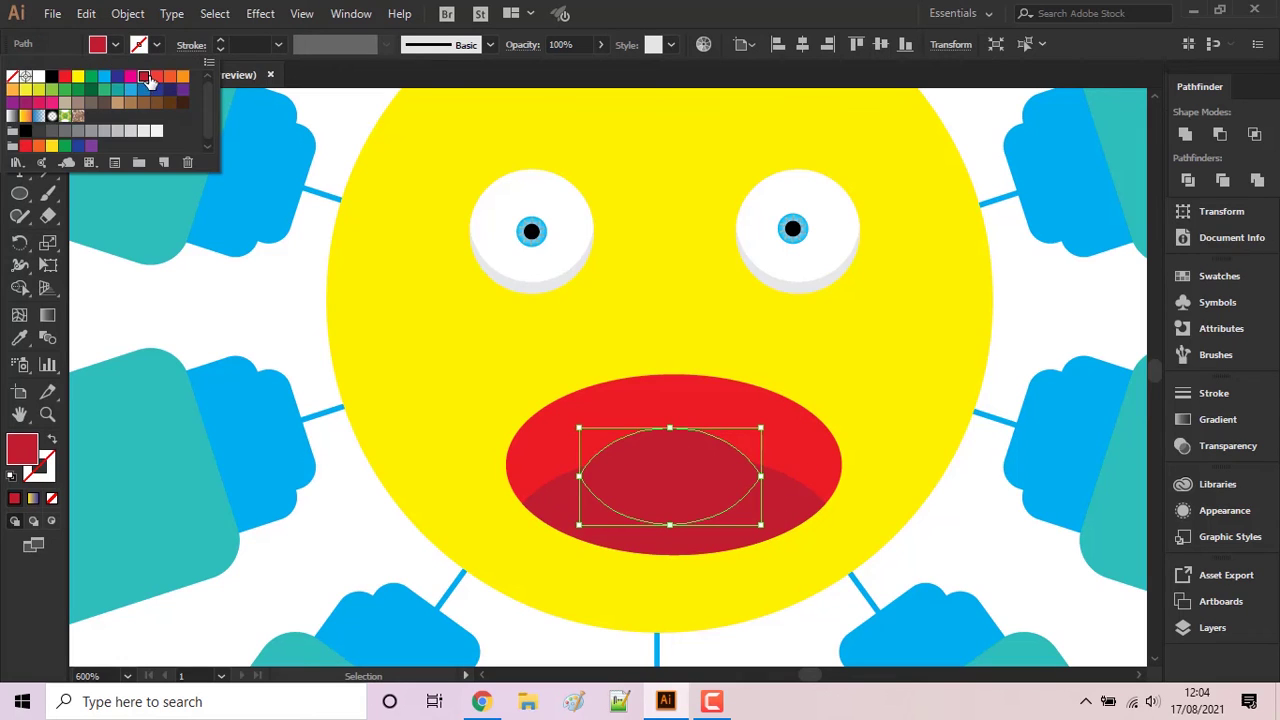
left_click(131, 77)
left_click(737, 480)
right_click(745, 476)
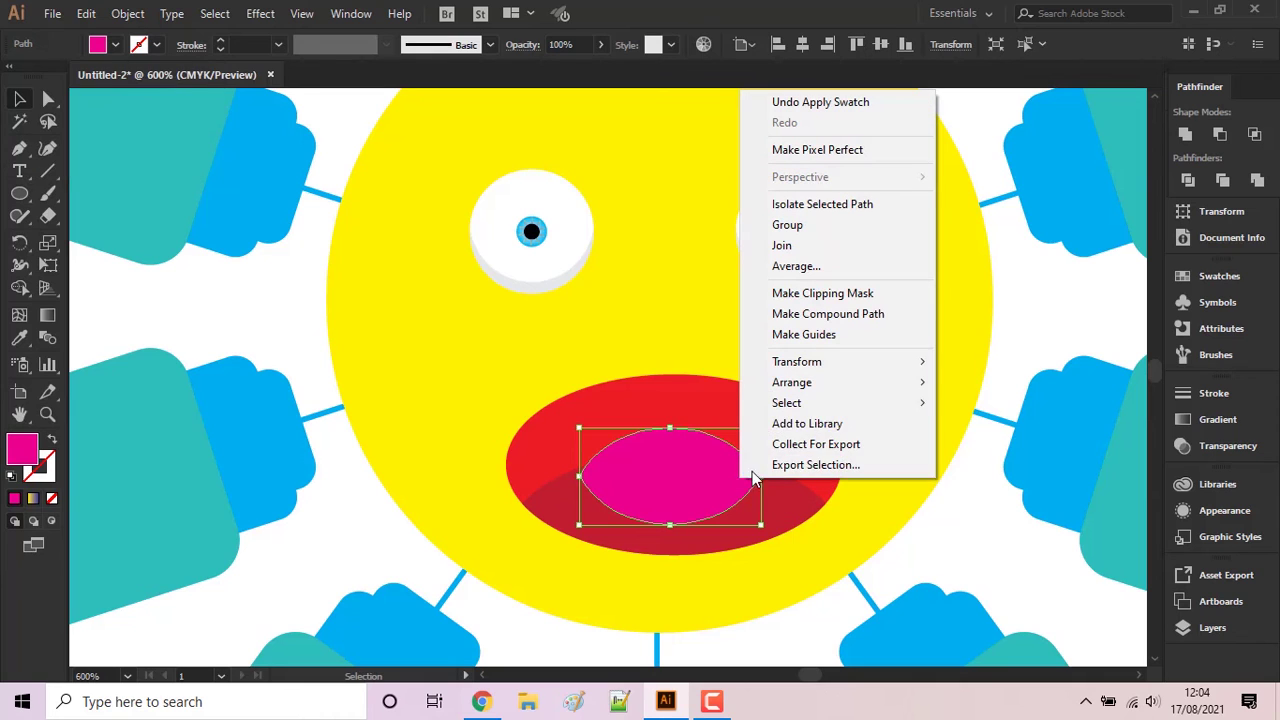
mouse_move(792, 382)
left_click(952, 403)
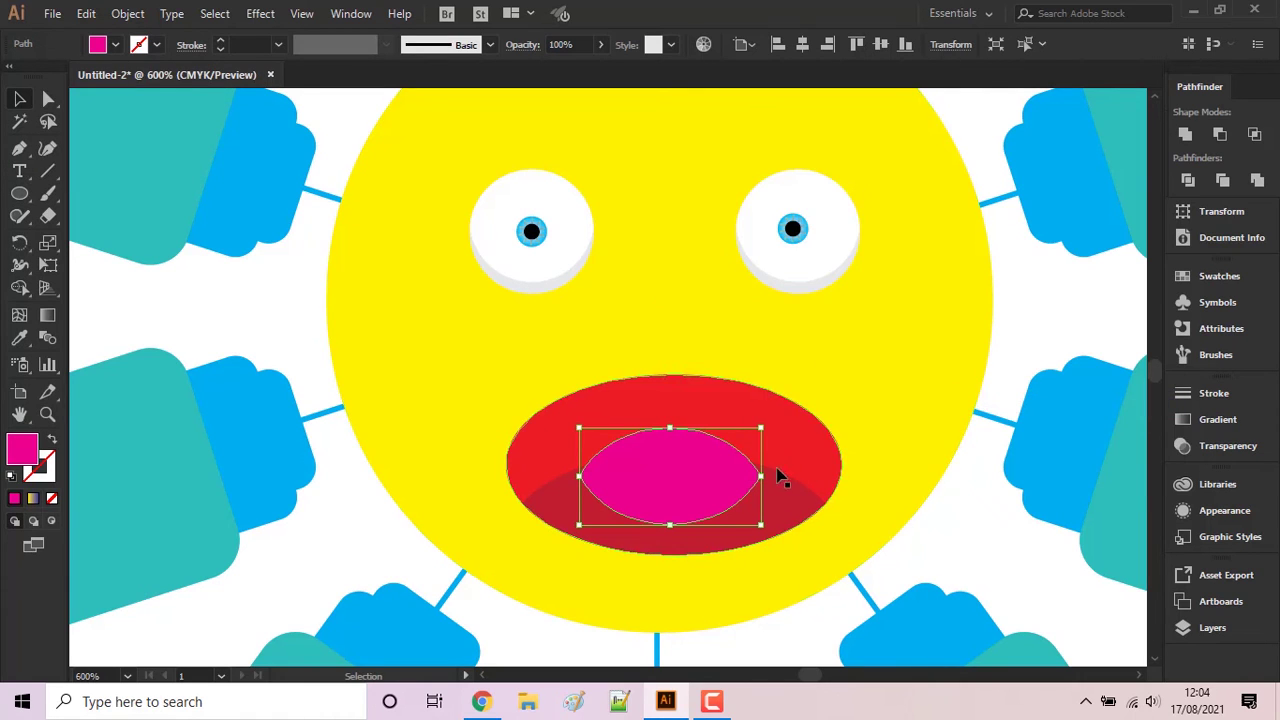
right_click(741, 477)
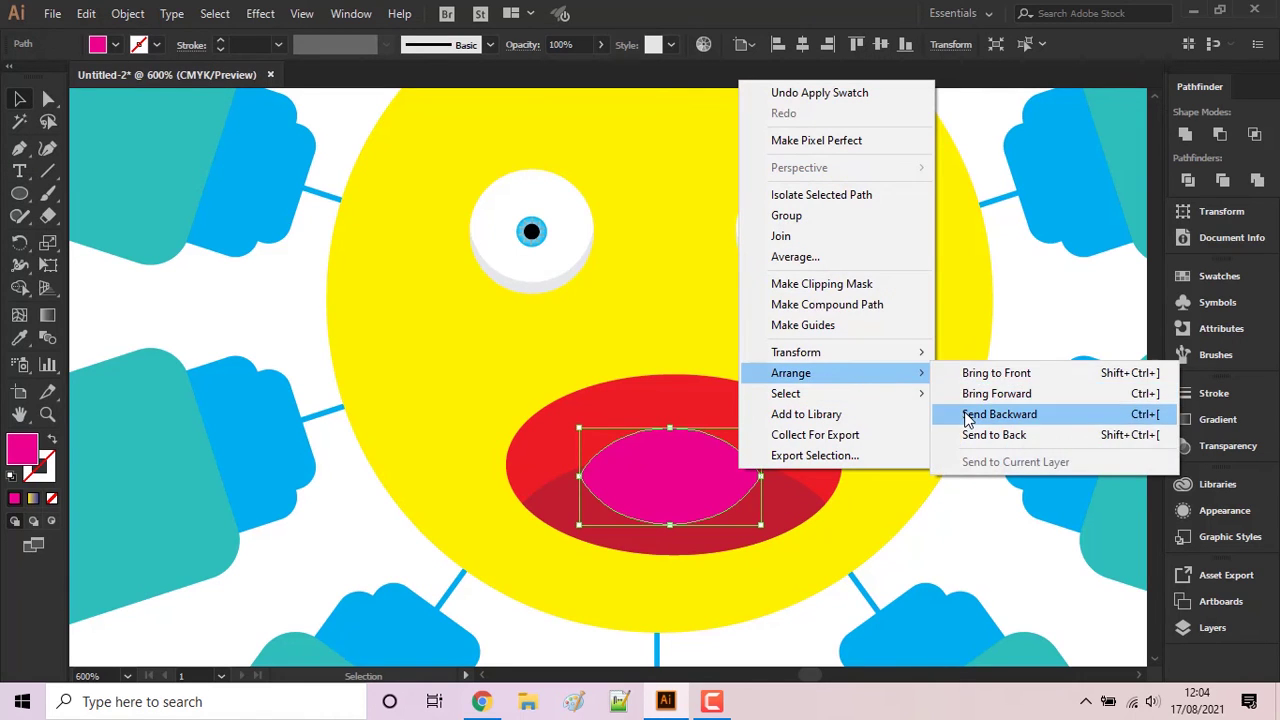
left_click(966, 413)
- Narrow and centre the magenta tongue and set its opacity to 39%
left_click_drag(579, 476, 592, 479)
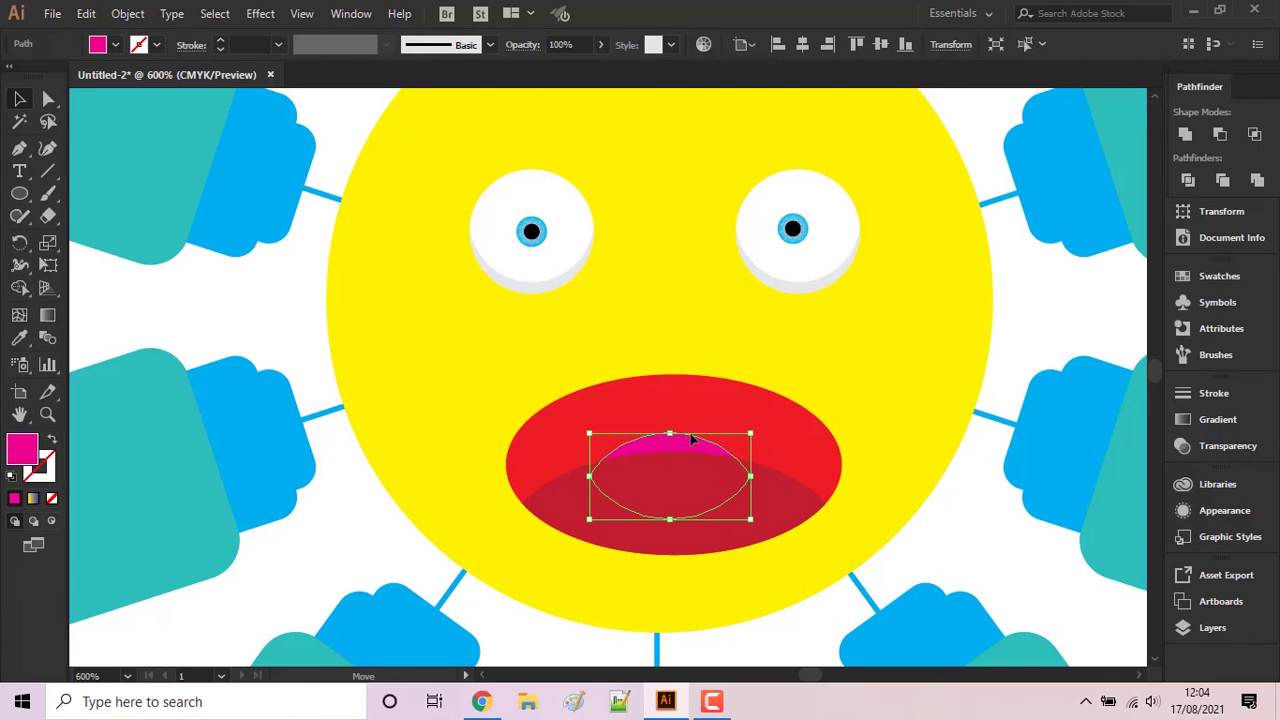
left_click_drag(692, 457, 697, 451)
left_click_drag(590, 476, 610, 470)
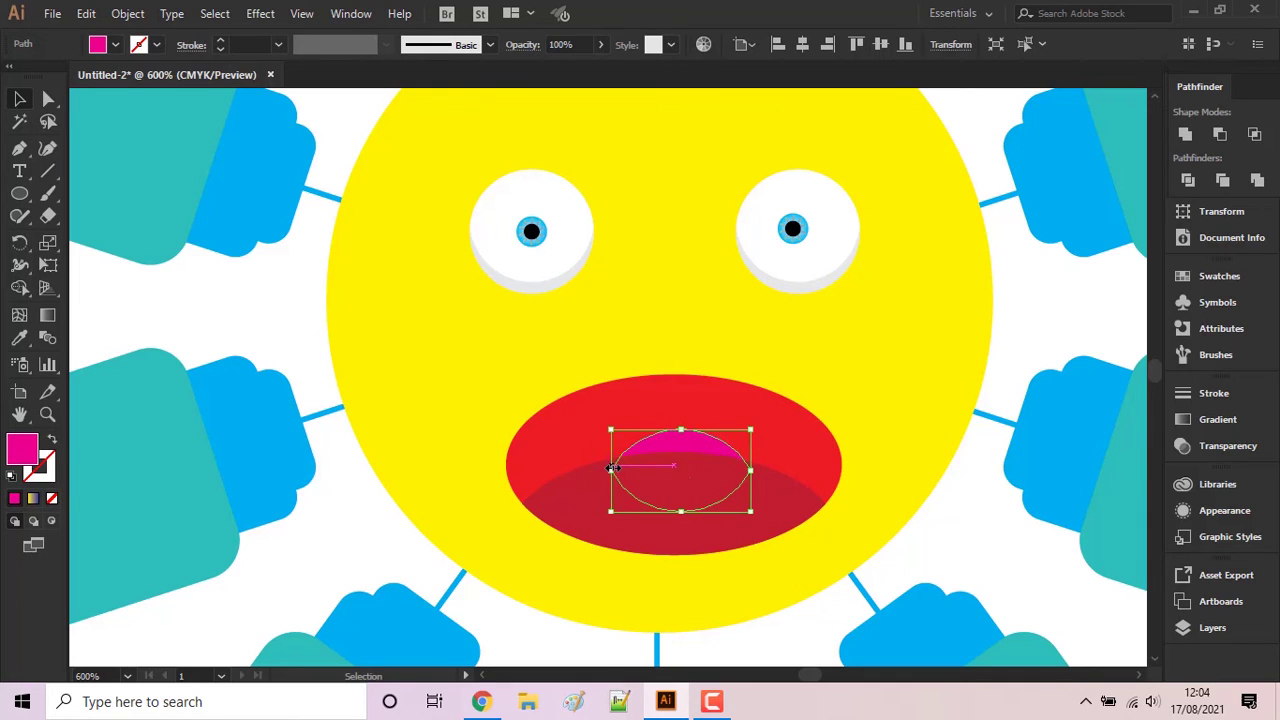
left_click_drag(713, 449, 697, 449)
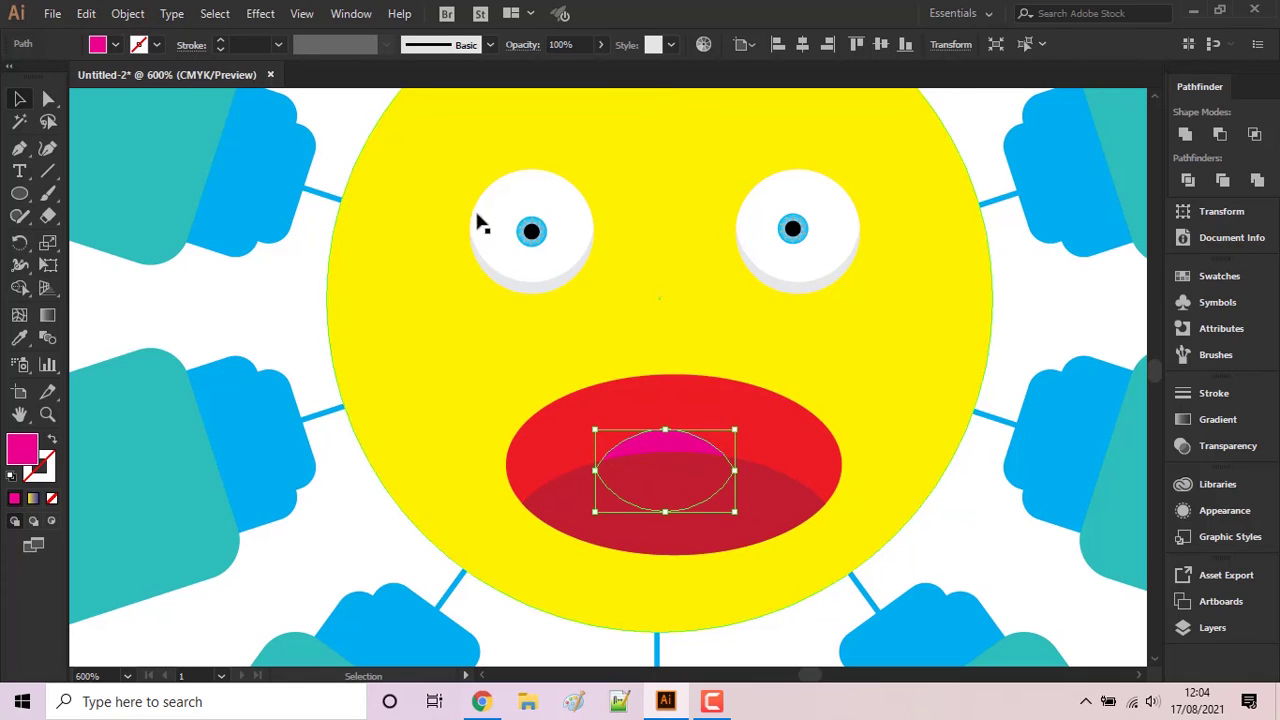
left_click(603, 45)
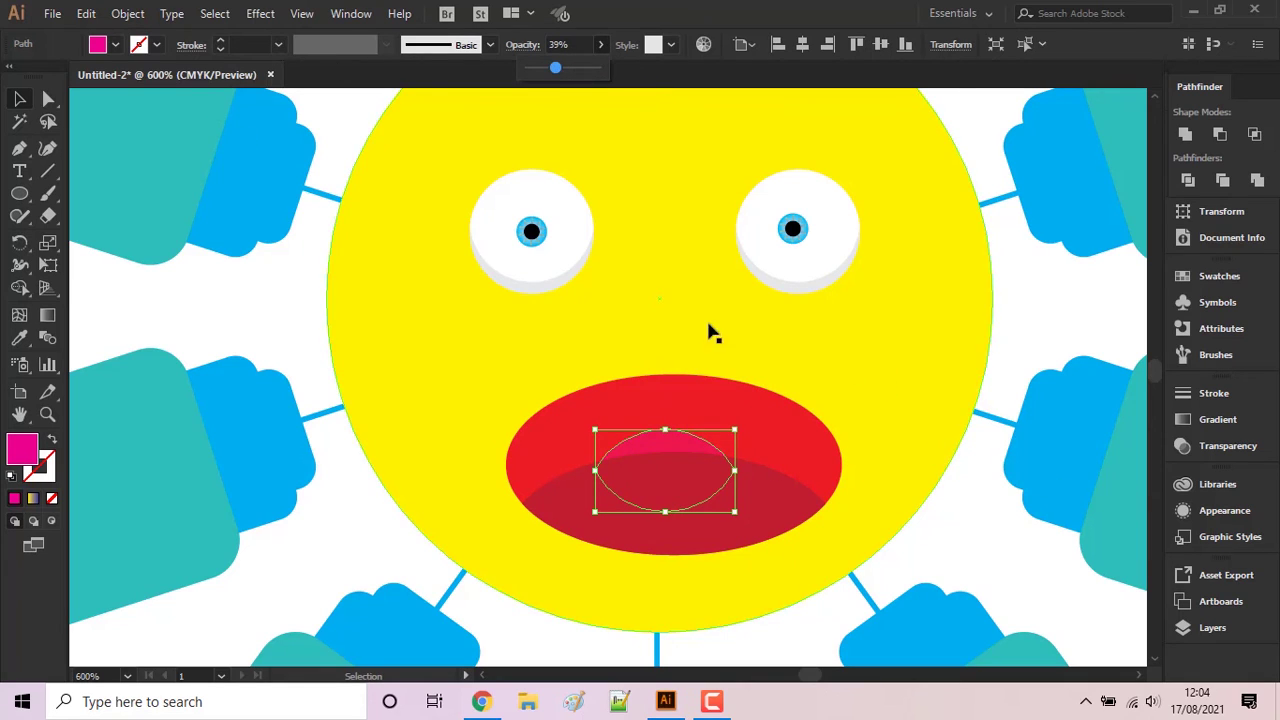
left_click(1035, 338)
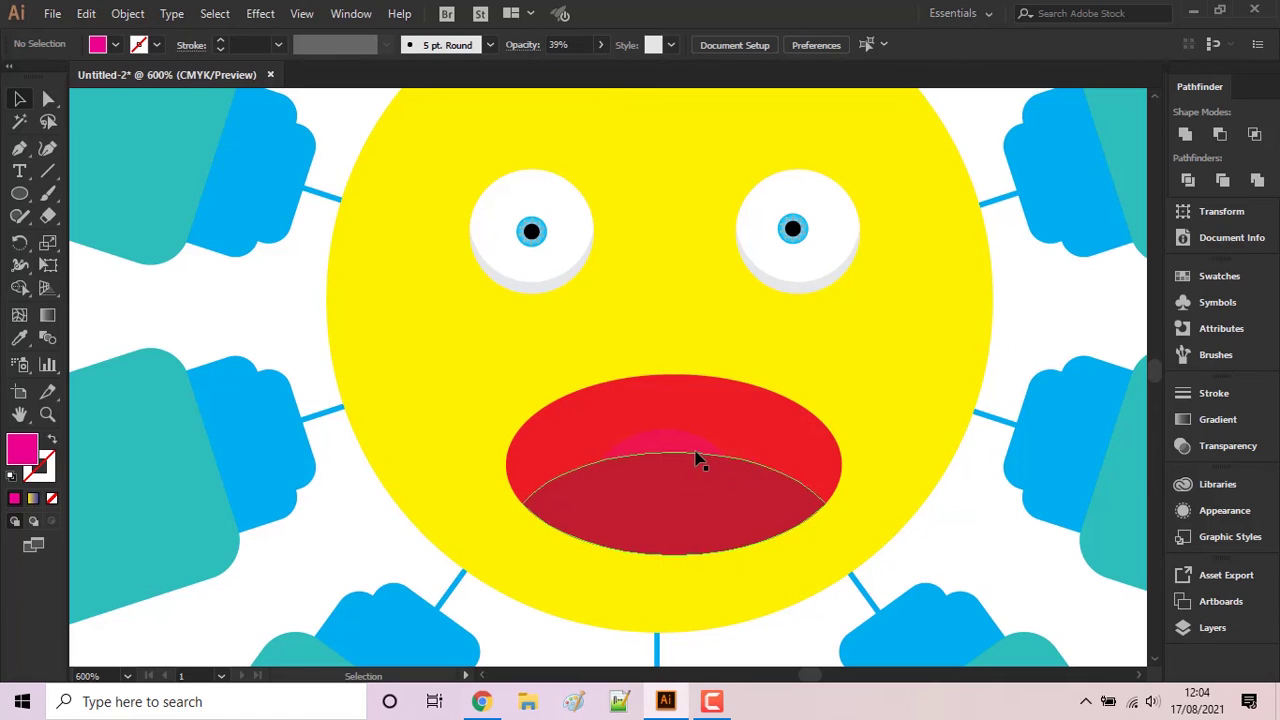
left_click_drag(695, 449, 697, 449)
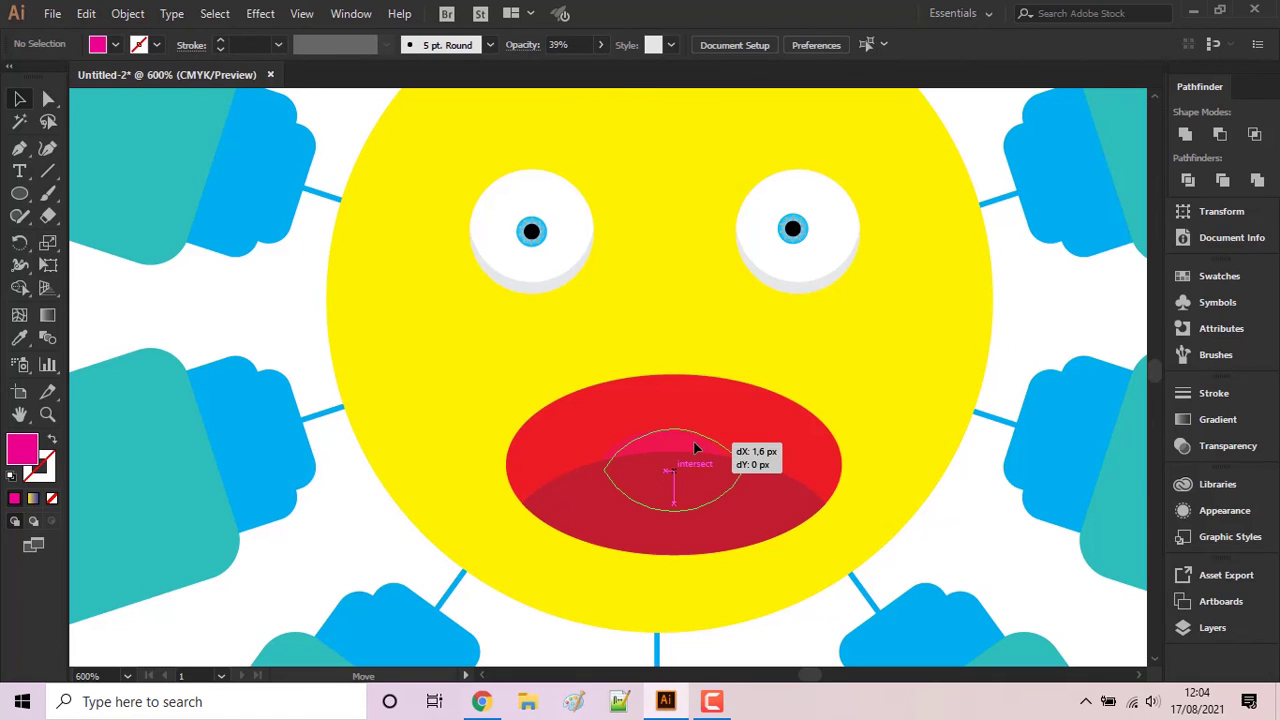
left_click(1008, 373)
left_click(726, 498)
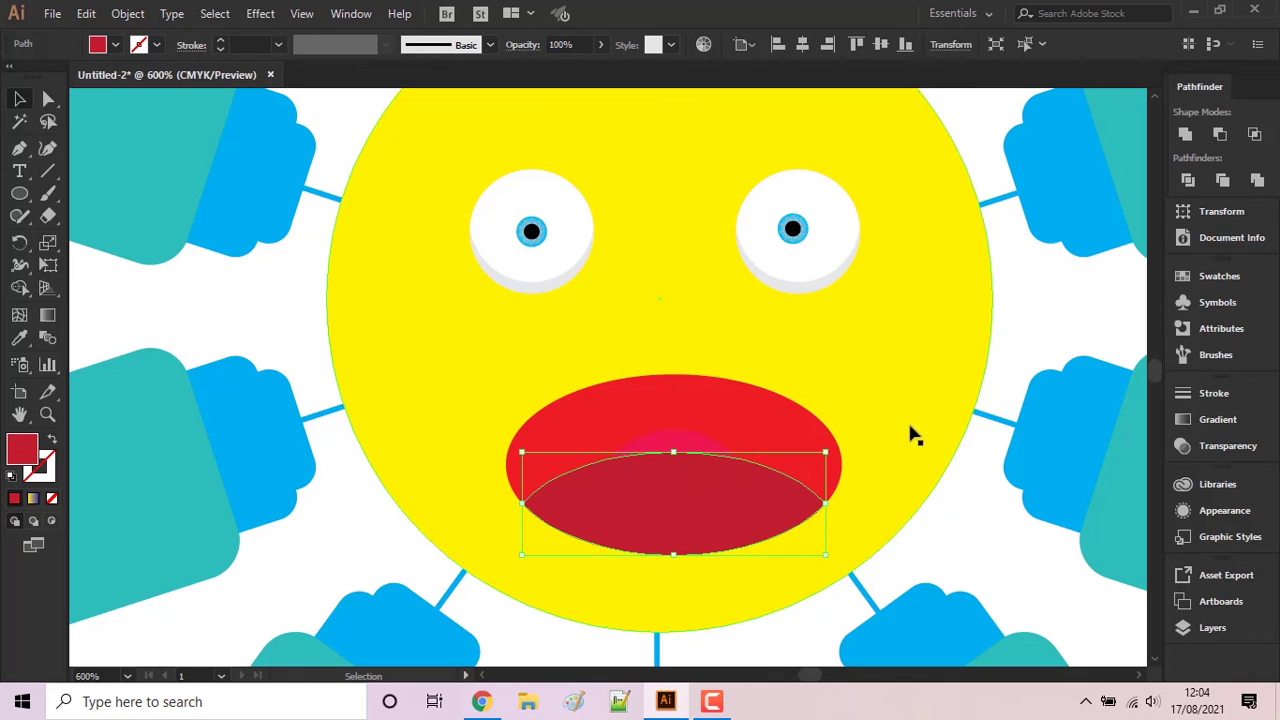
left_click(1012, 349)
- Select the red mouth, zoom in to 1600%, and switch to the Rectangle Tool
scroll(1012, 349, "down", 3)
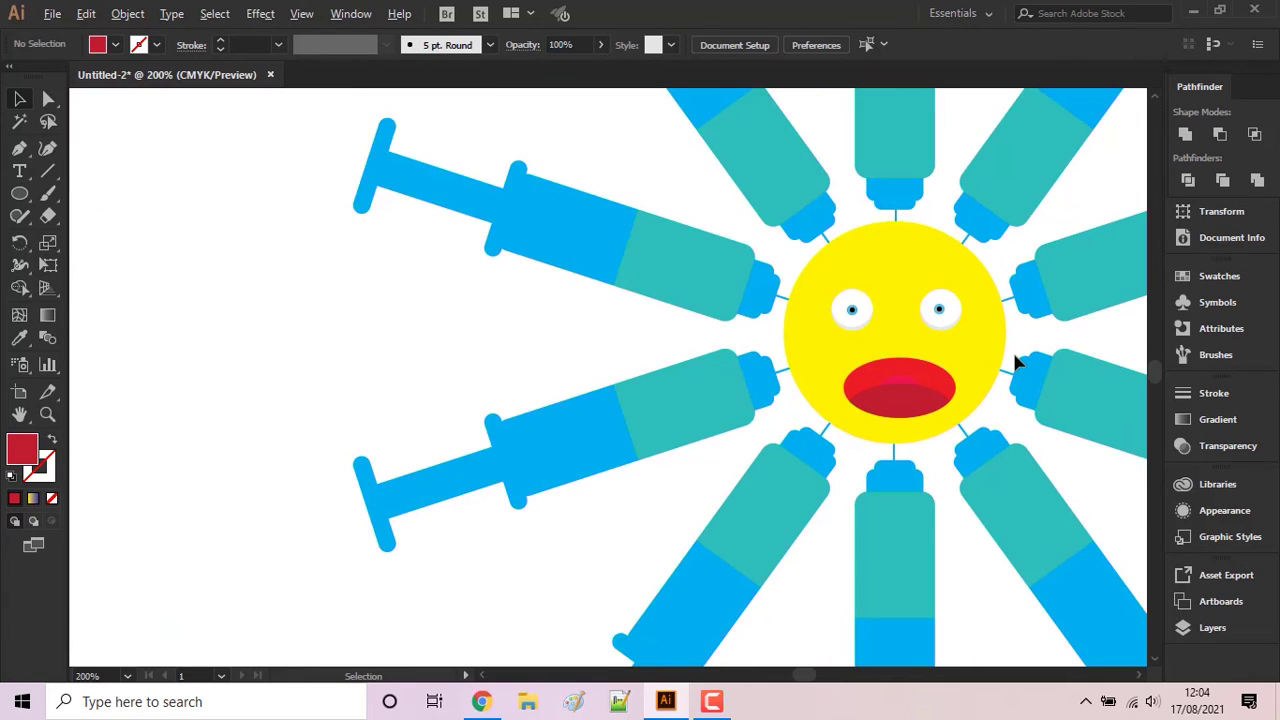
scroll(1016, 350, "up", 2)
scroll(1016, 348, "up", 1)
scroll(1016, 346, "up", 2)
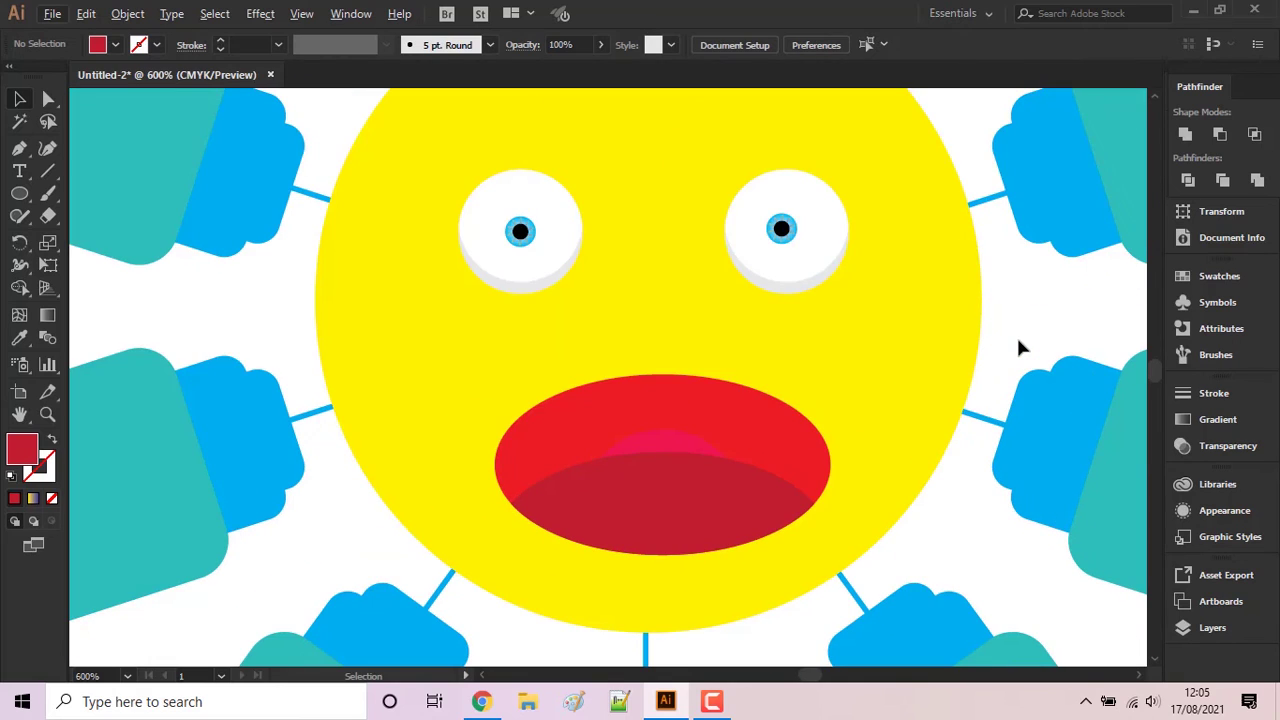
left_click(808, 449)
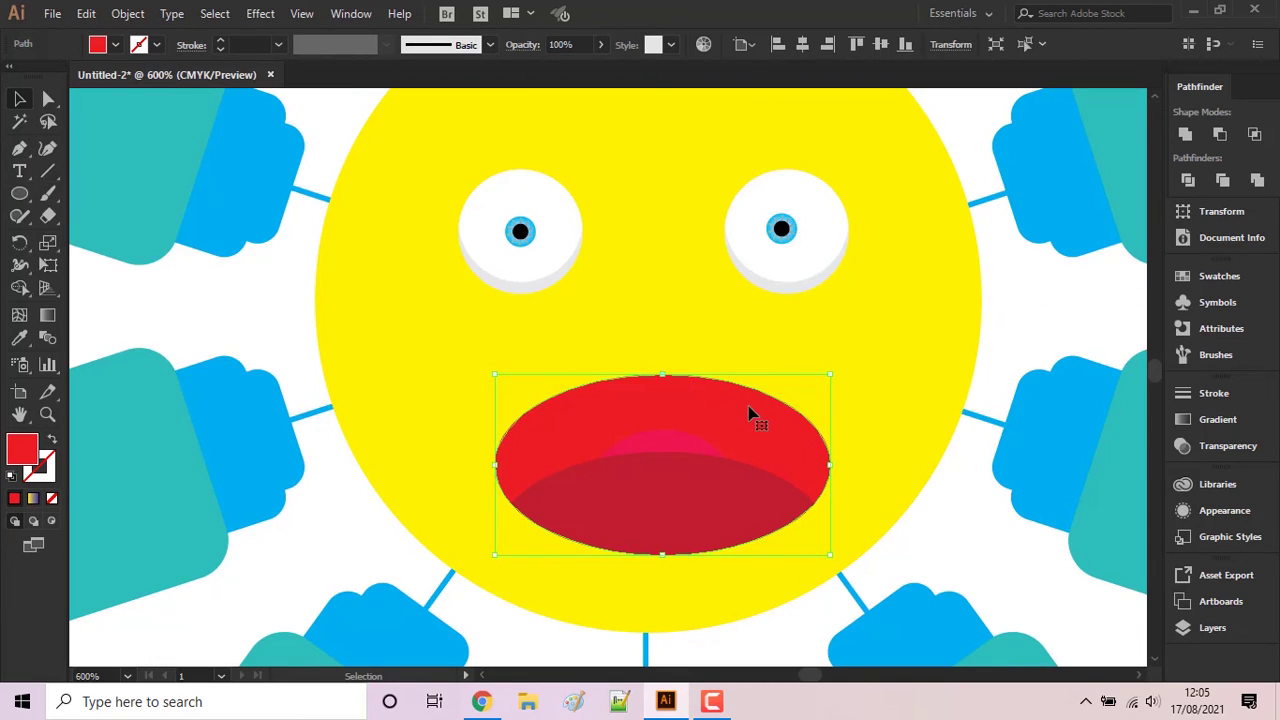
scroll(752, 412, "up", 2)
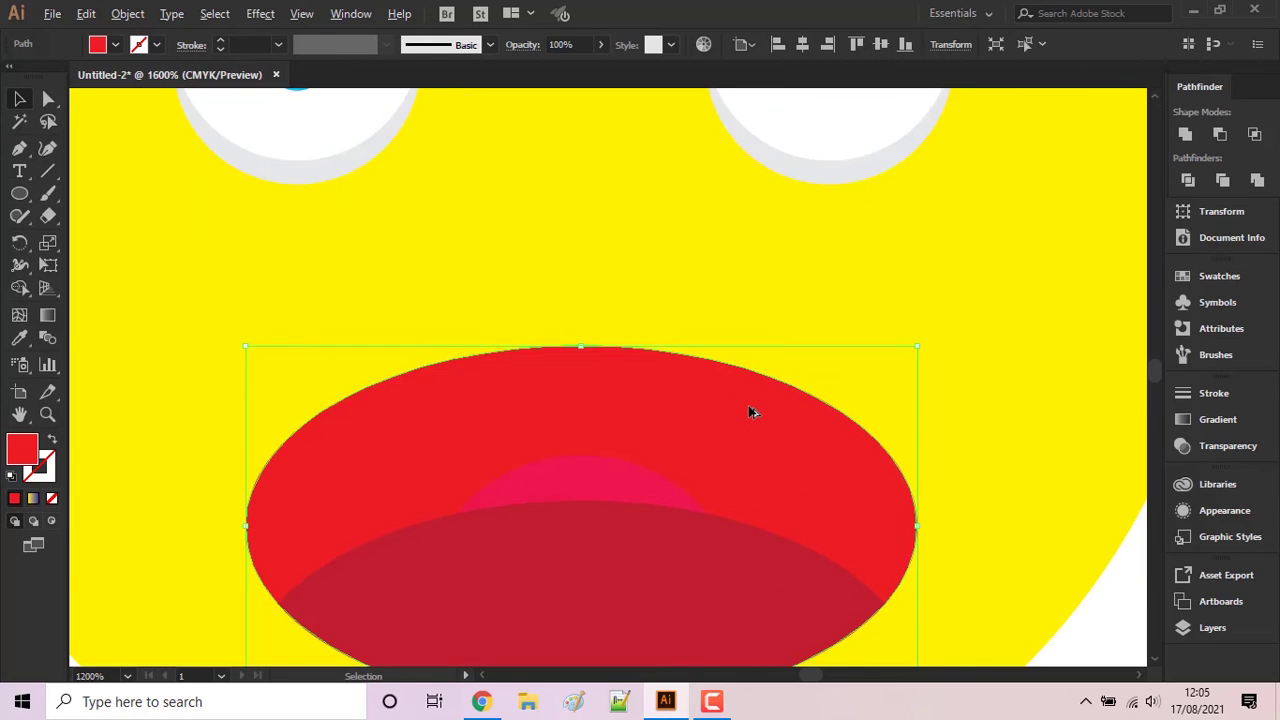
scroll(752, 412, "up", 1)
scroll(760, 320, "down", 2)
scroll(765, 275, "down", 2)
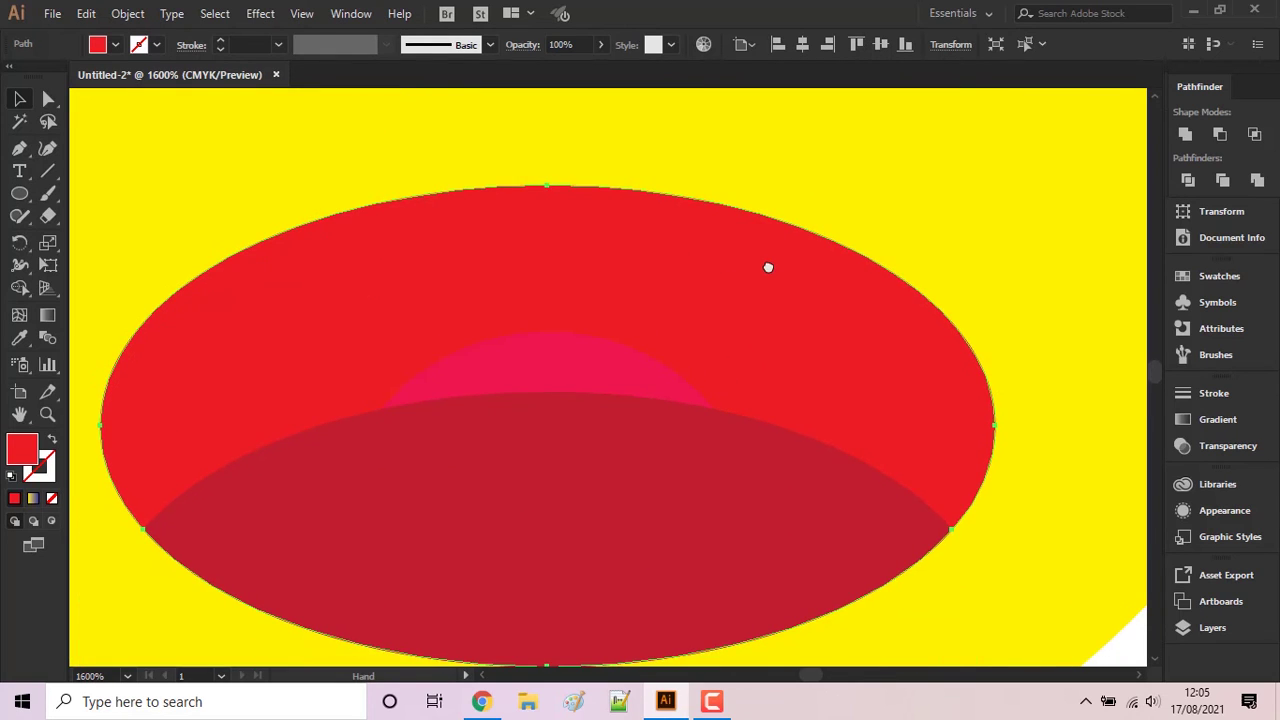
left_click(20, 195)
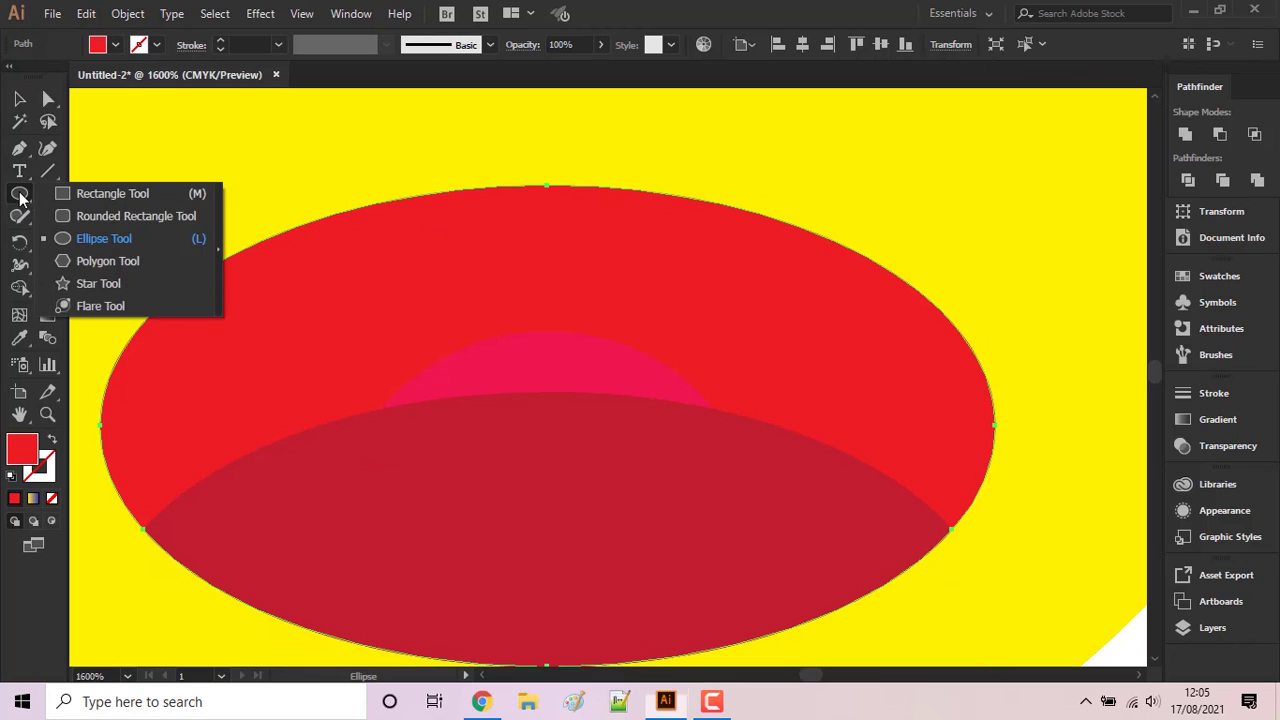
left_click(58, 193)
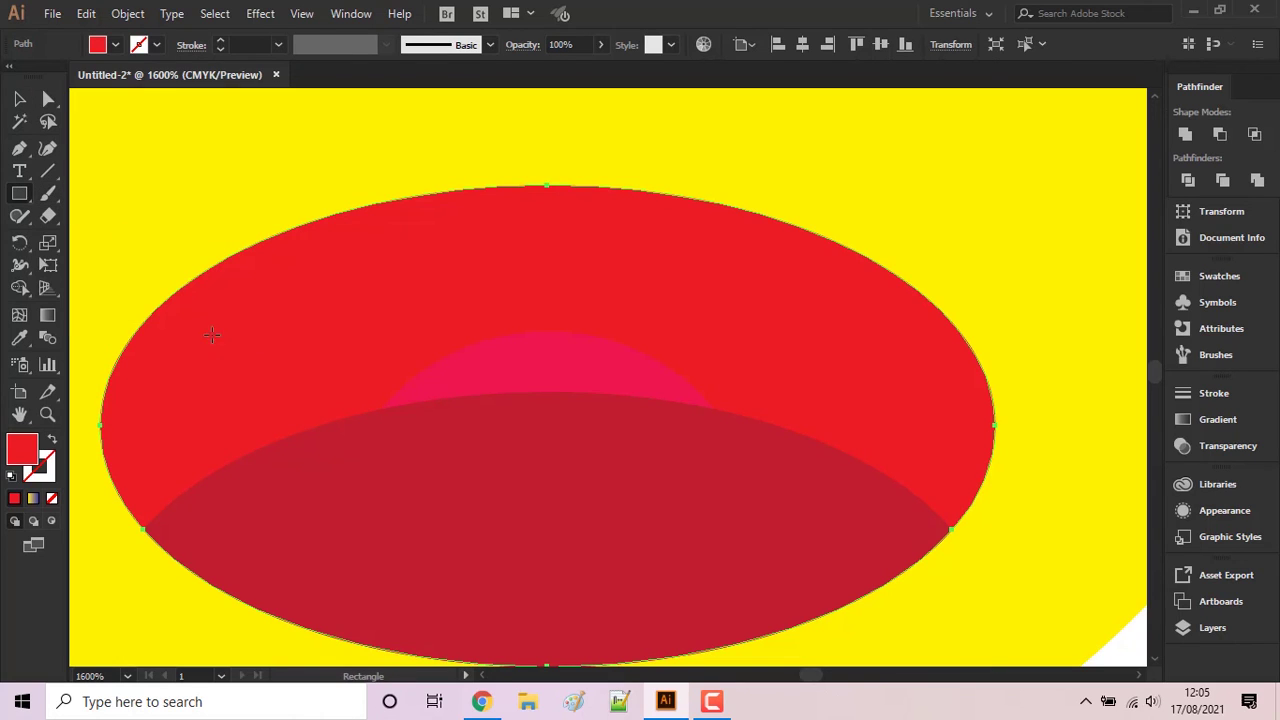
- Draw a small light-grey bar on the upper-left of the red mouth
left_click_drag(210, 334, 269, 341)
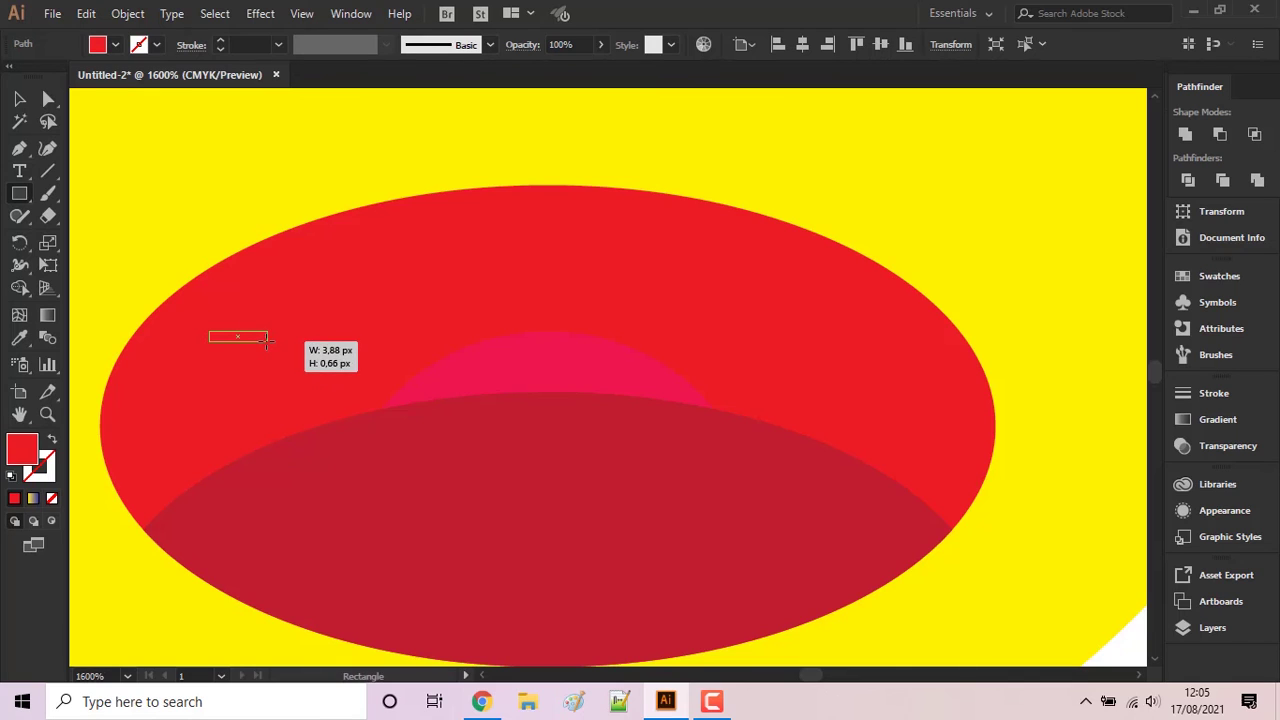
left_click_drag(269, 341, 267, 340)
left_click(114, 48)
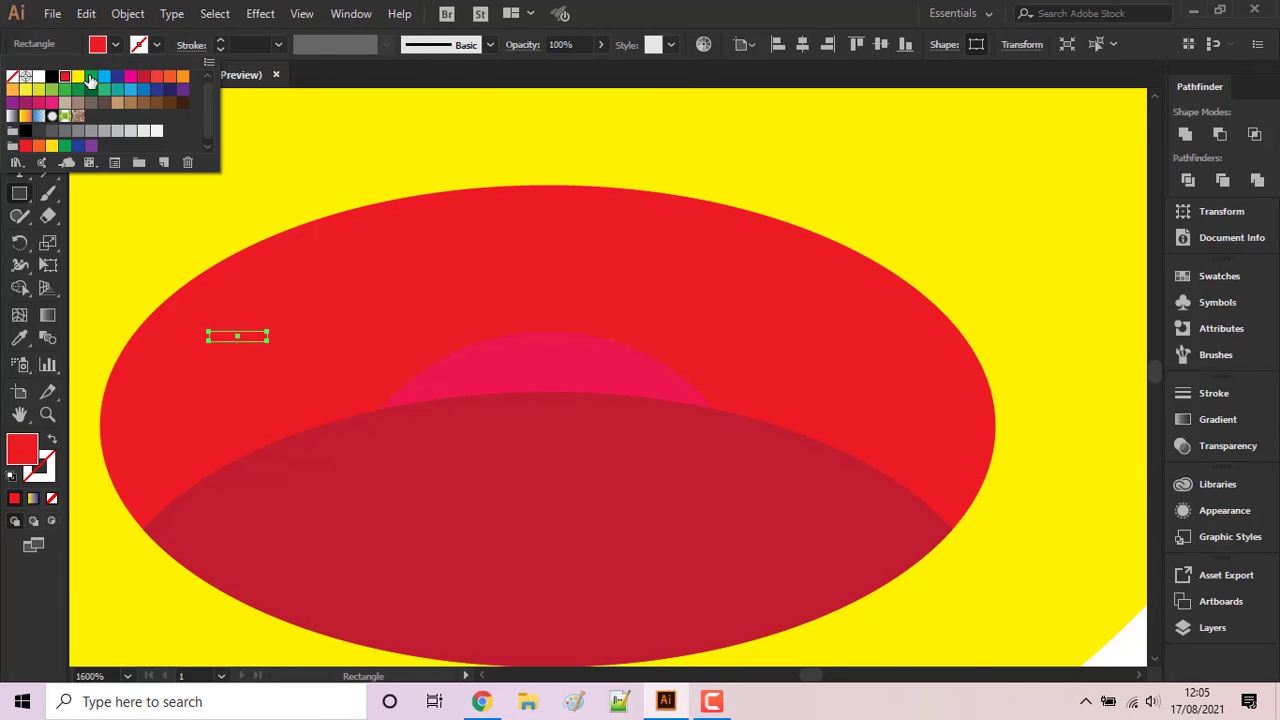
left_click(104, 76)
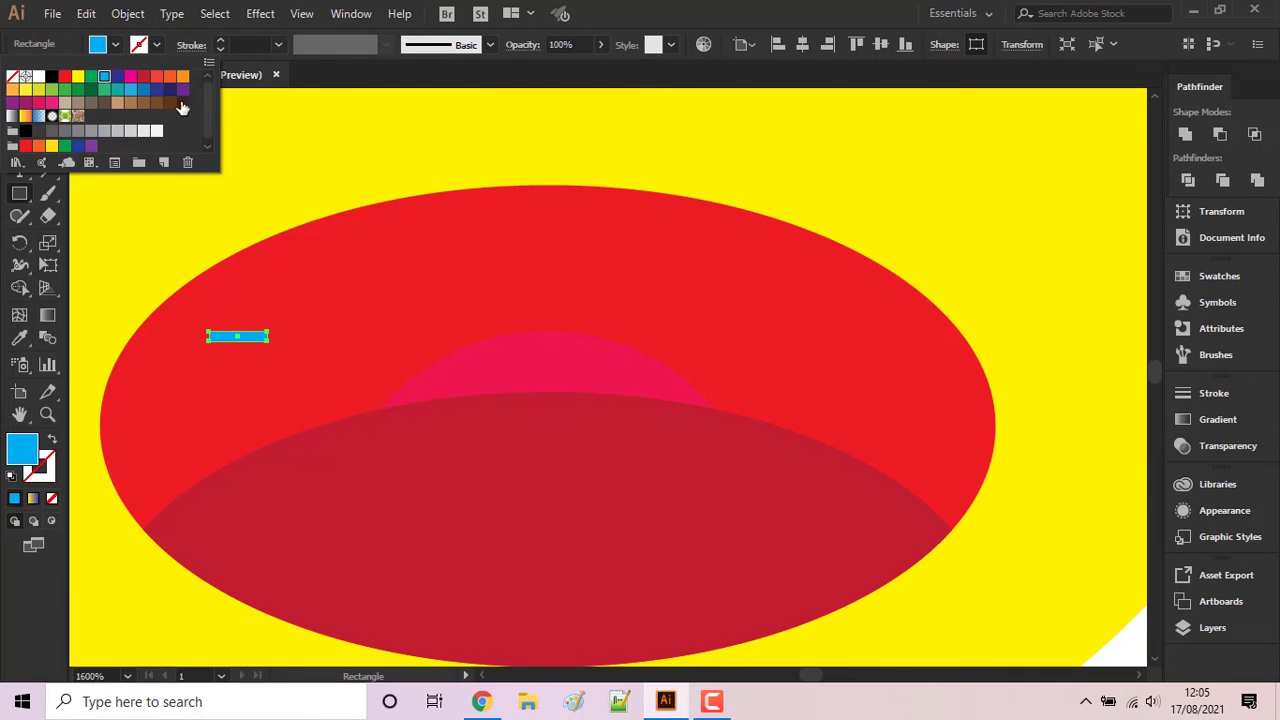
left_click(131, 90)
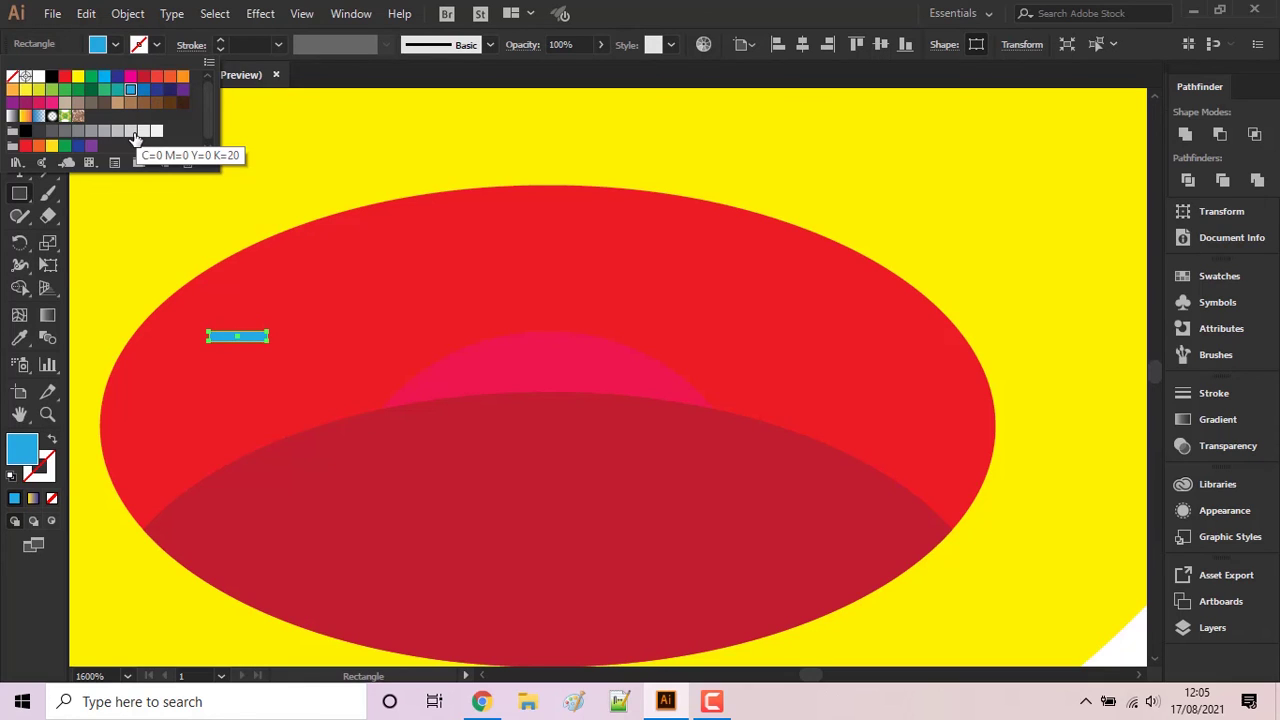
left_click(144, 131)
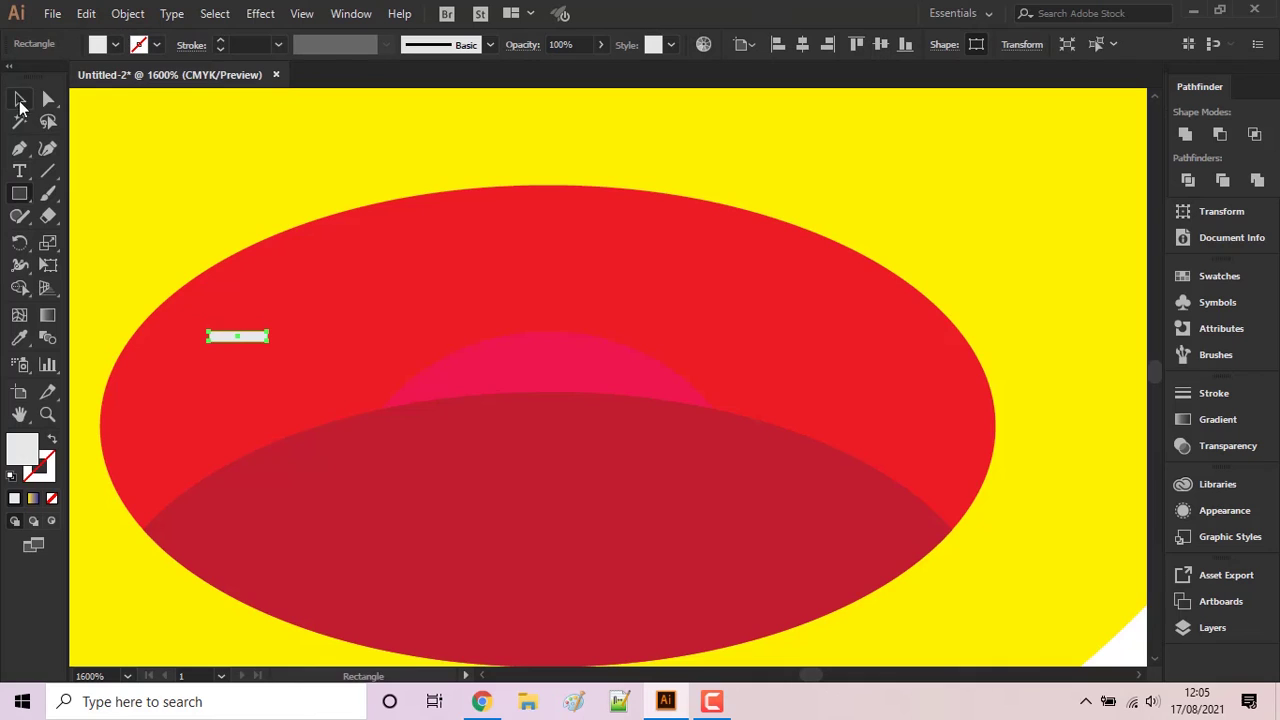
left_click(19, 100)
- Duplicate the bar, rotate the copy 90°, and center it across the first bar
left_click_drag(257, 341, 259, 323)
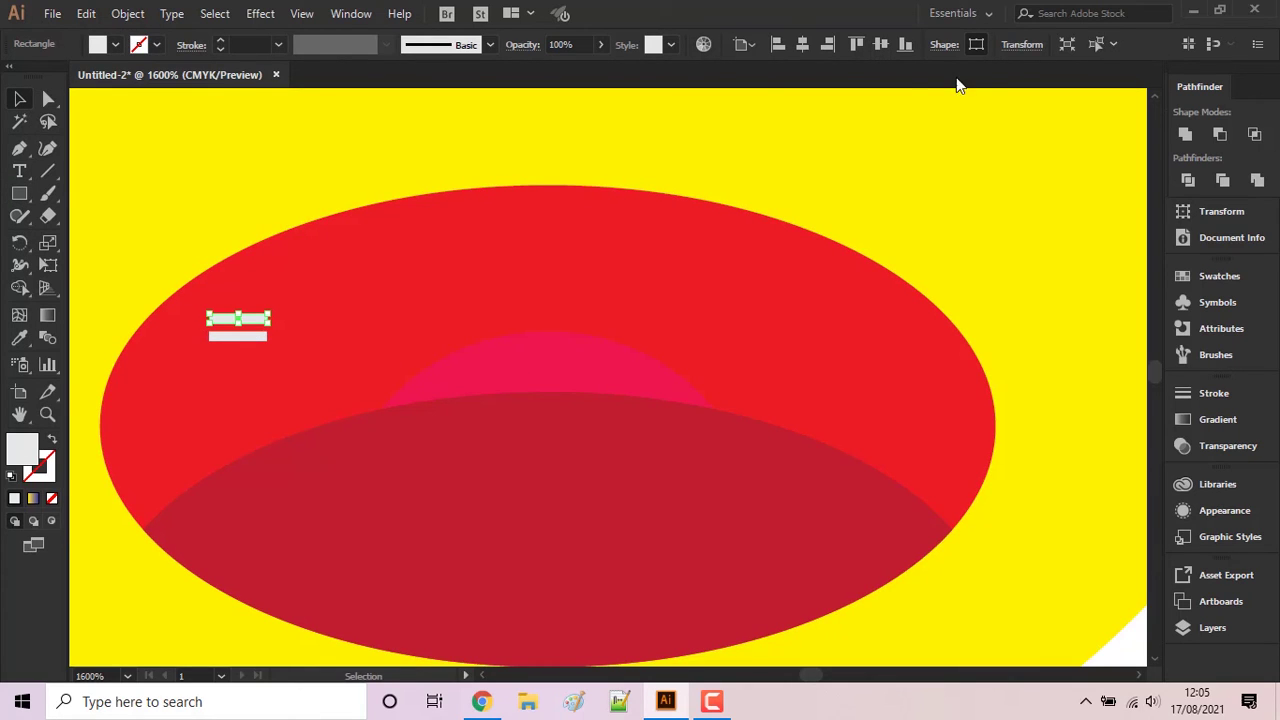
left_click(1018, 45)
left_click(916, 124)
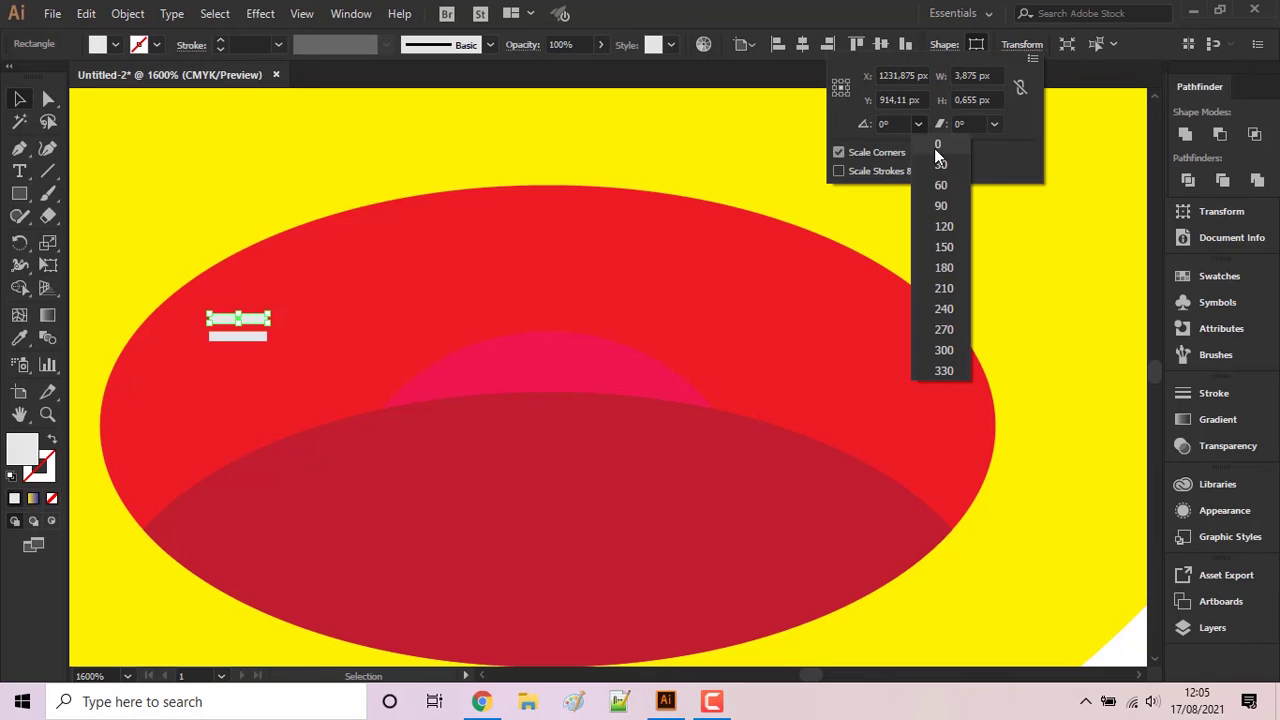
left_click(945, 204)
left_click(1030, 45)
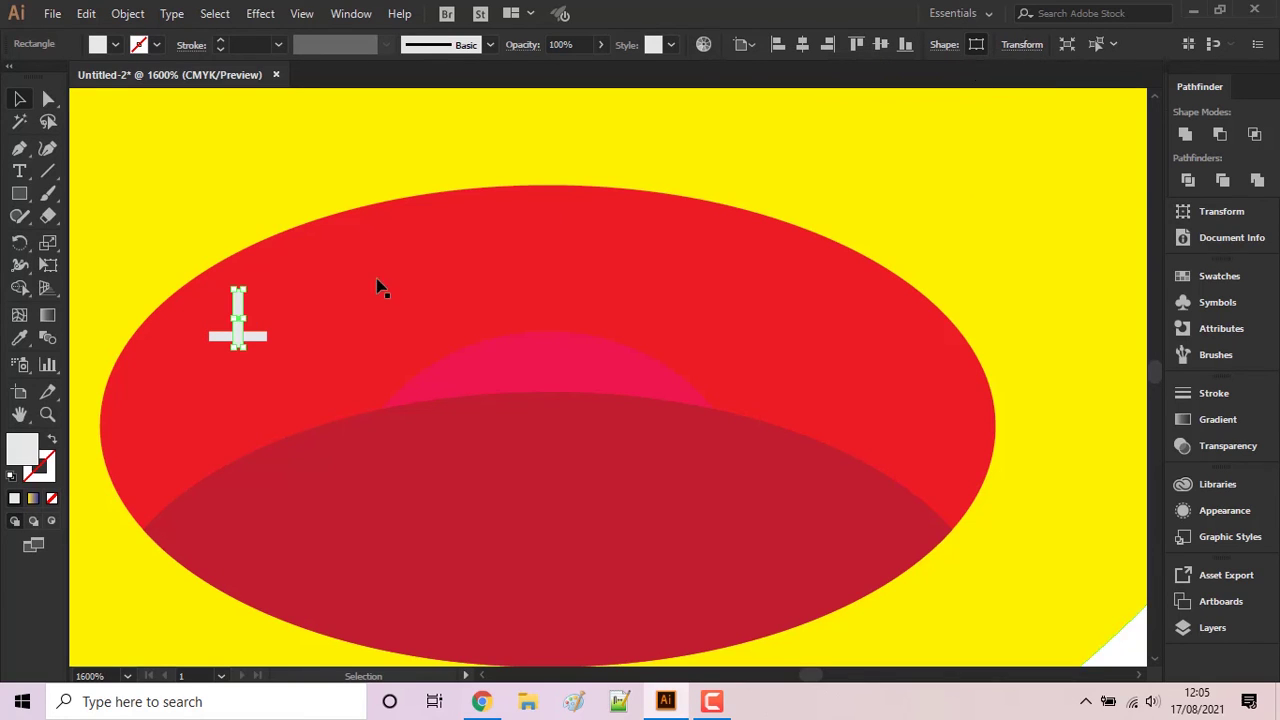
left_click_drag(238, 305, 258, 340)
key("Up")
scroll(240, 318, "up", 1)
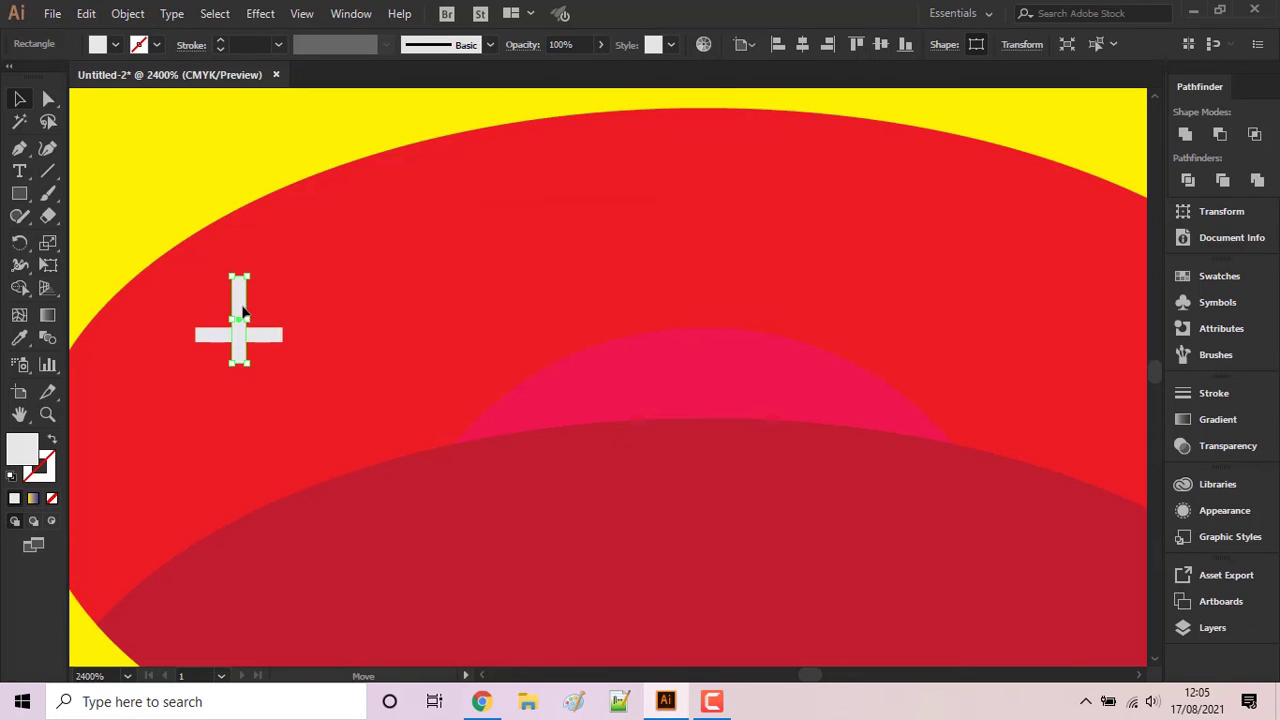
left_click_drag(240, 318, 244, 322)
- Group the two bars into a cross and place a copy near the mouth's right edge
left_click(277, 337, "shift")
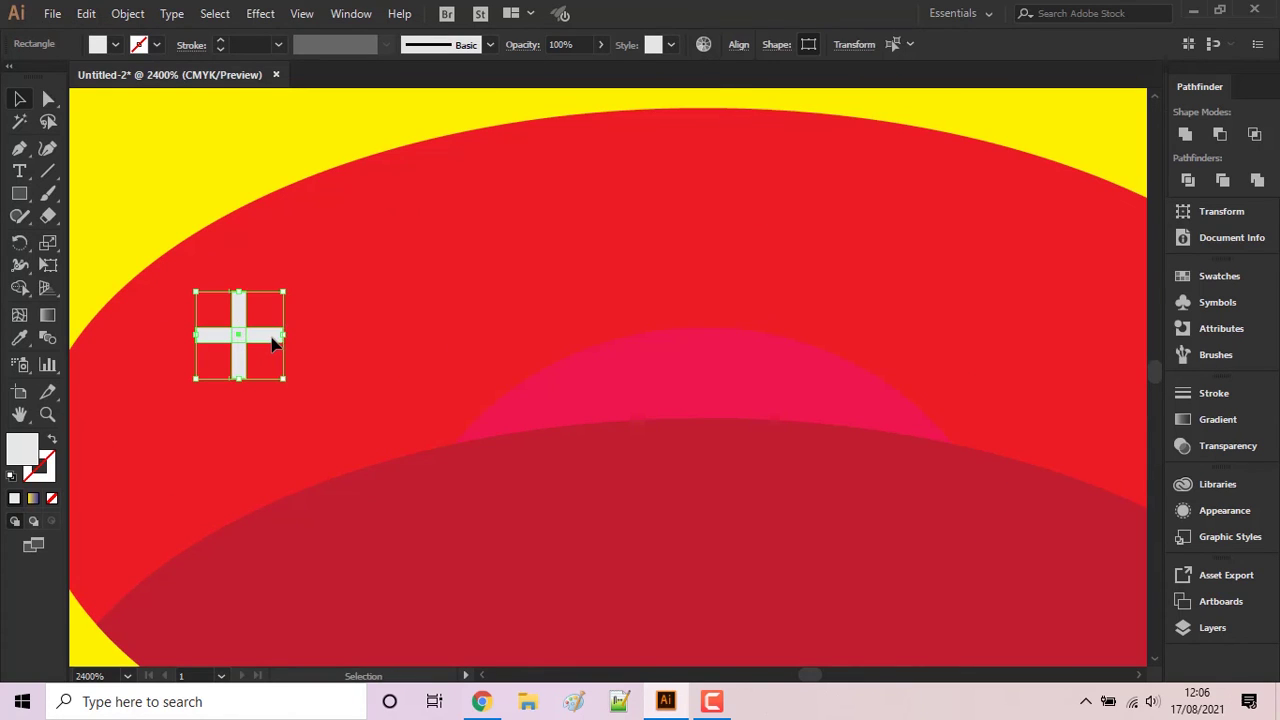
right_click(272, 316)
left_click(331, 424)
scroll(282, 290, "down", 1)
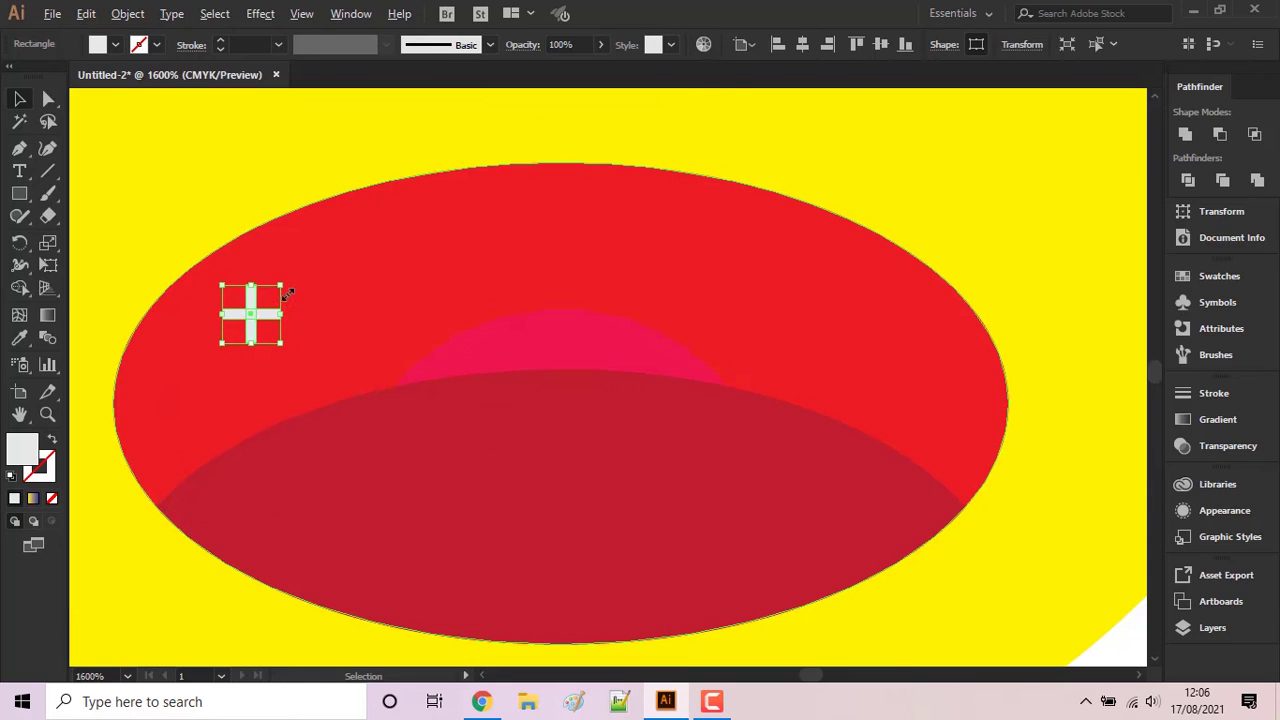
scroll(395, 330, "down", 1)
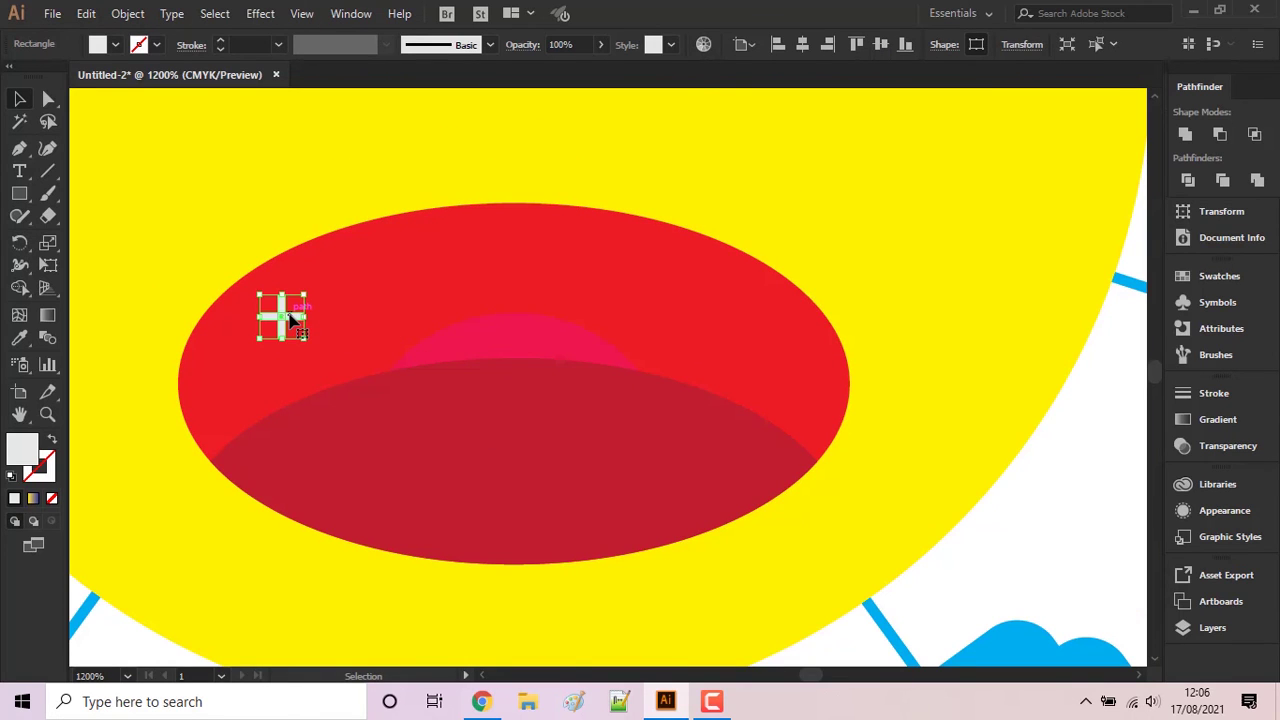
left_click_drag(293, 320, 795, 270)
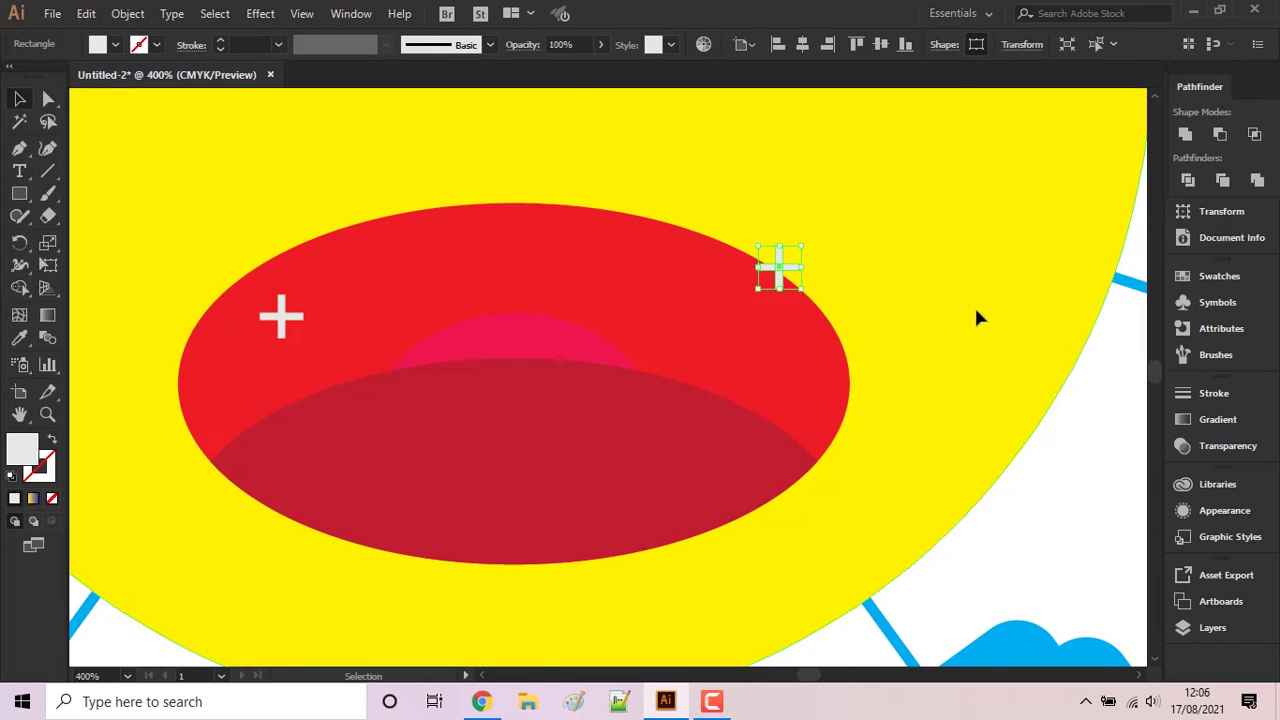
scroll(950, 295, "down", 3)
left_click(985, 358)
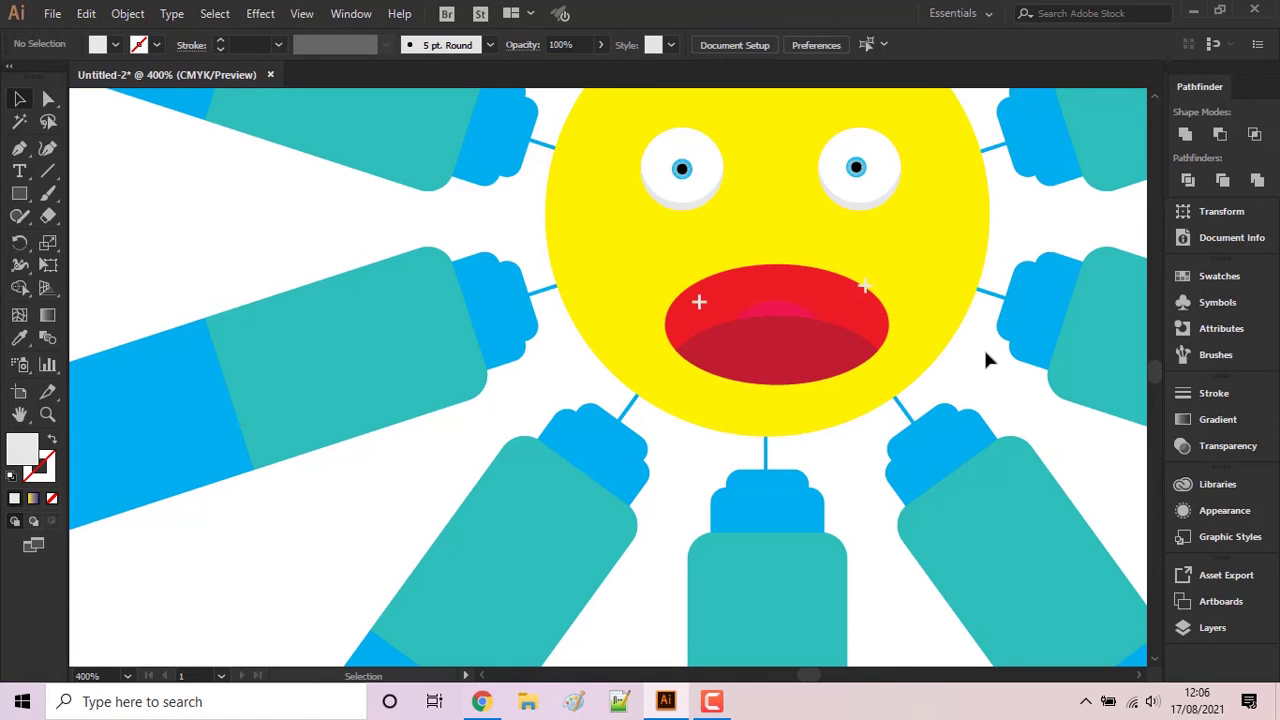
- Copy and paste the yellow sun circle, move the copy aside, and fill it light orange
mouse_move(985, 358)
left_mouse_down()
mouse_move(917, 394)
mouse_move(880, 437)
left_mouse_up()
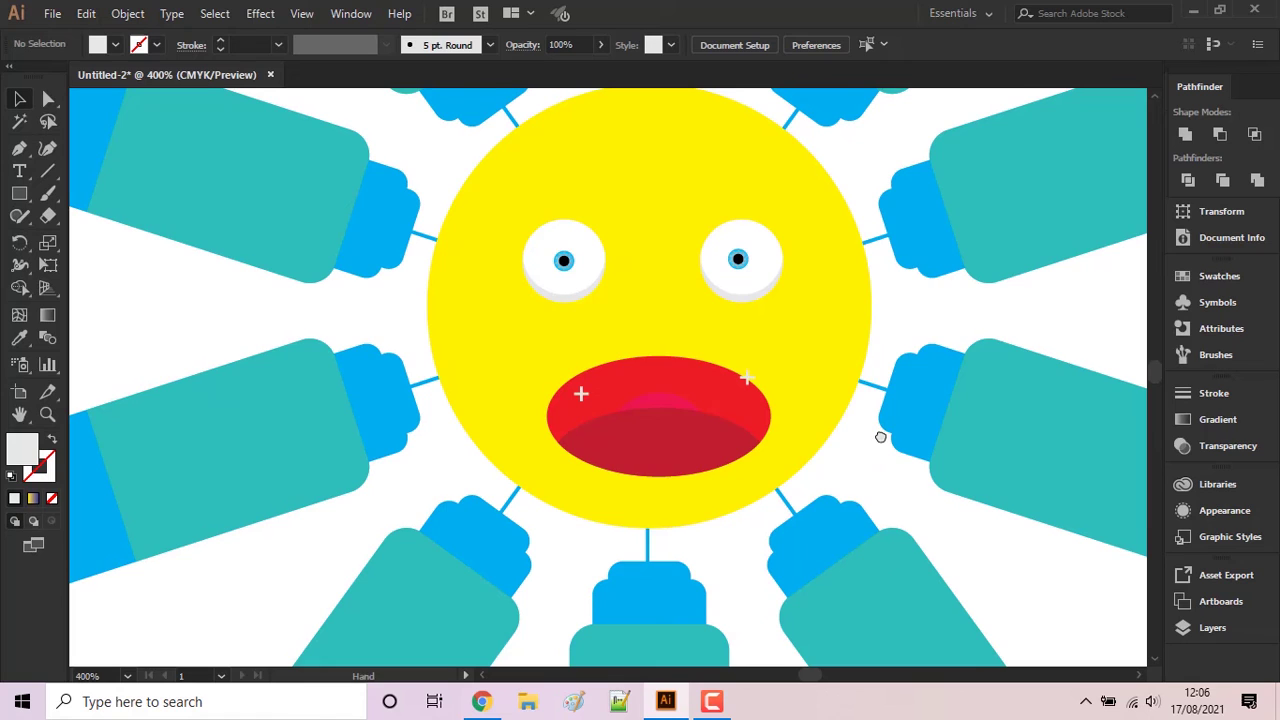
left_click(857, 349)
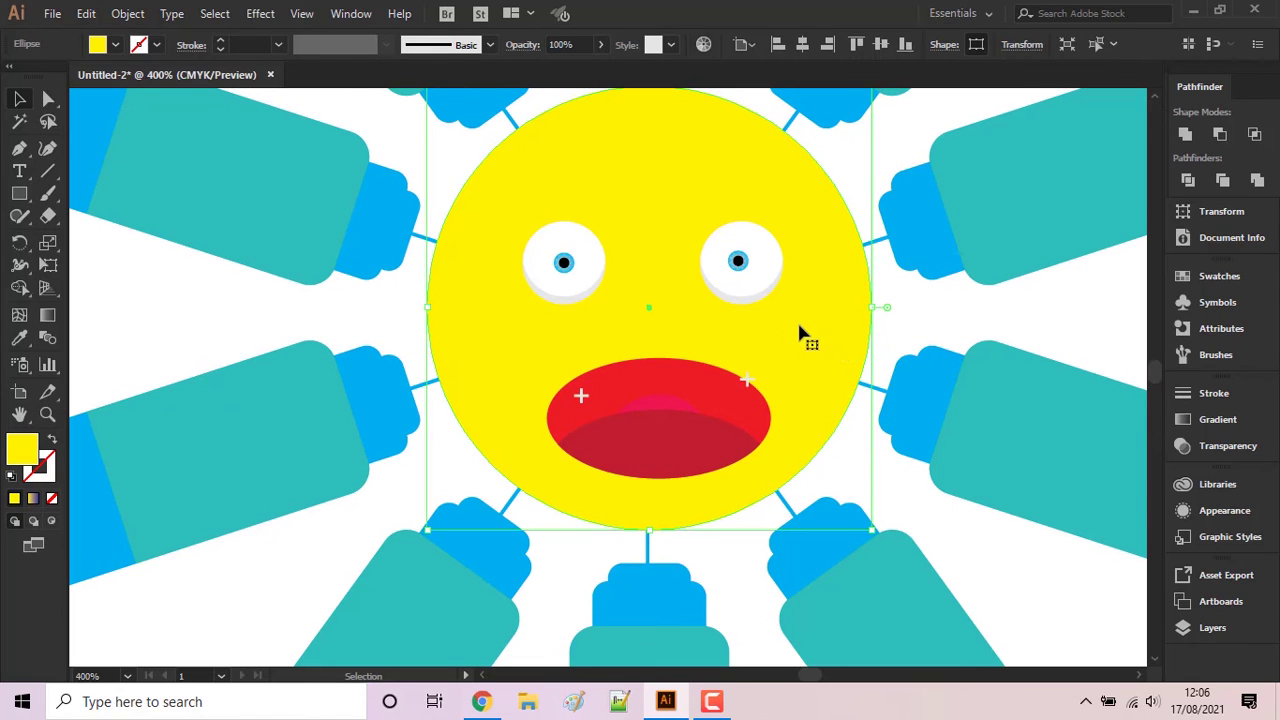
left_click(86, 13)
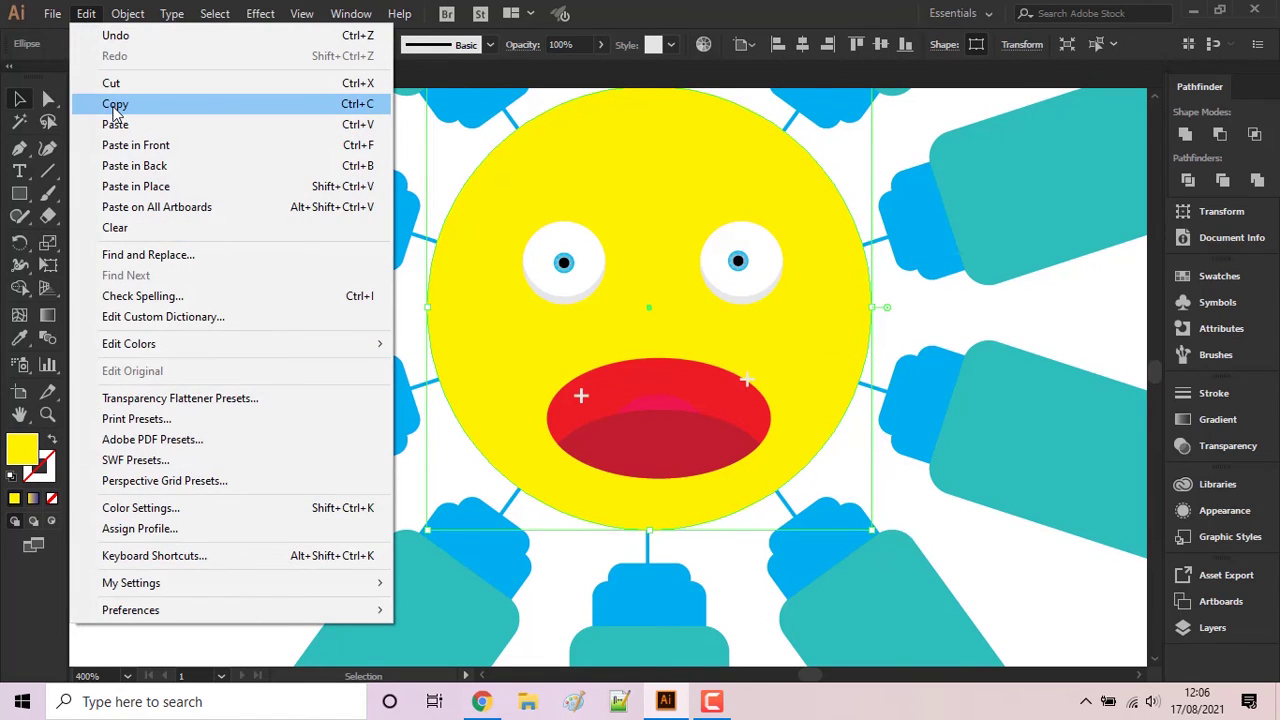
left_click(115, 105)
left_click(86, 13)
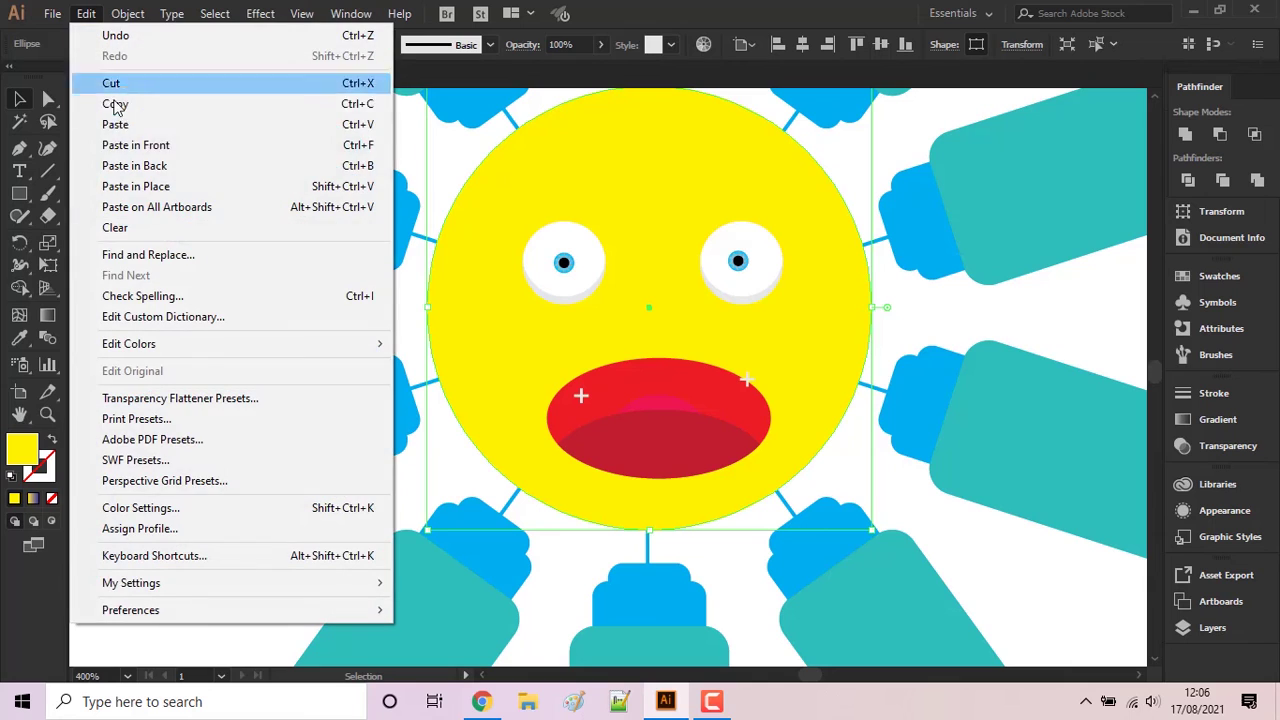
left_click(140, 186)
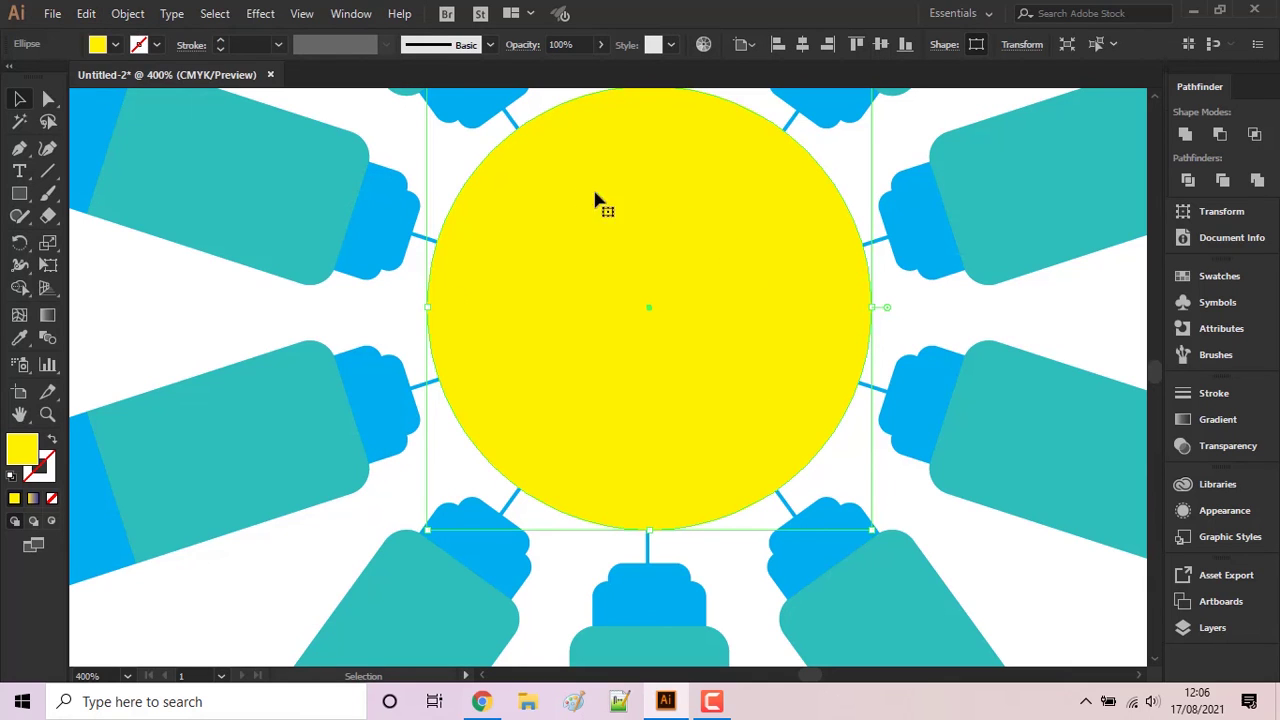
left_click_drag(566, 195, 922, 232)
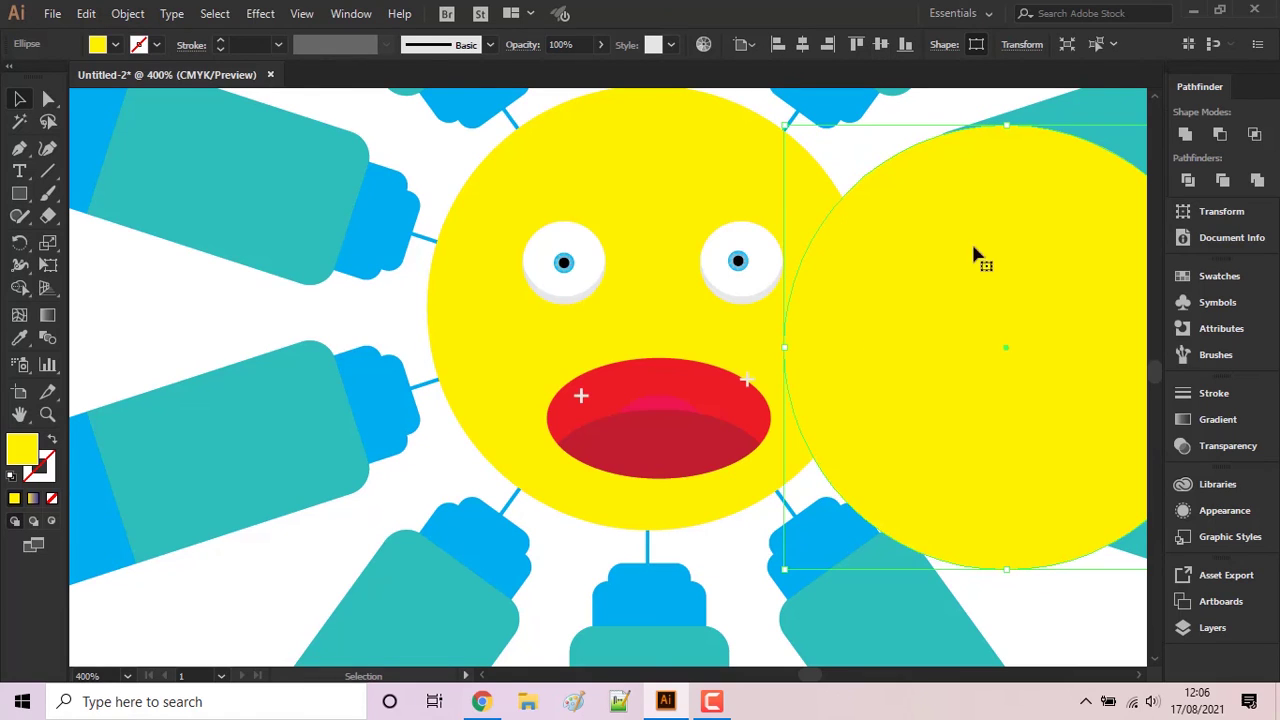
left_click(138, 45)
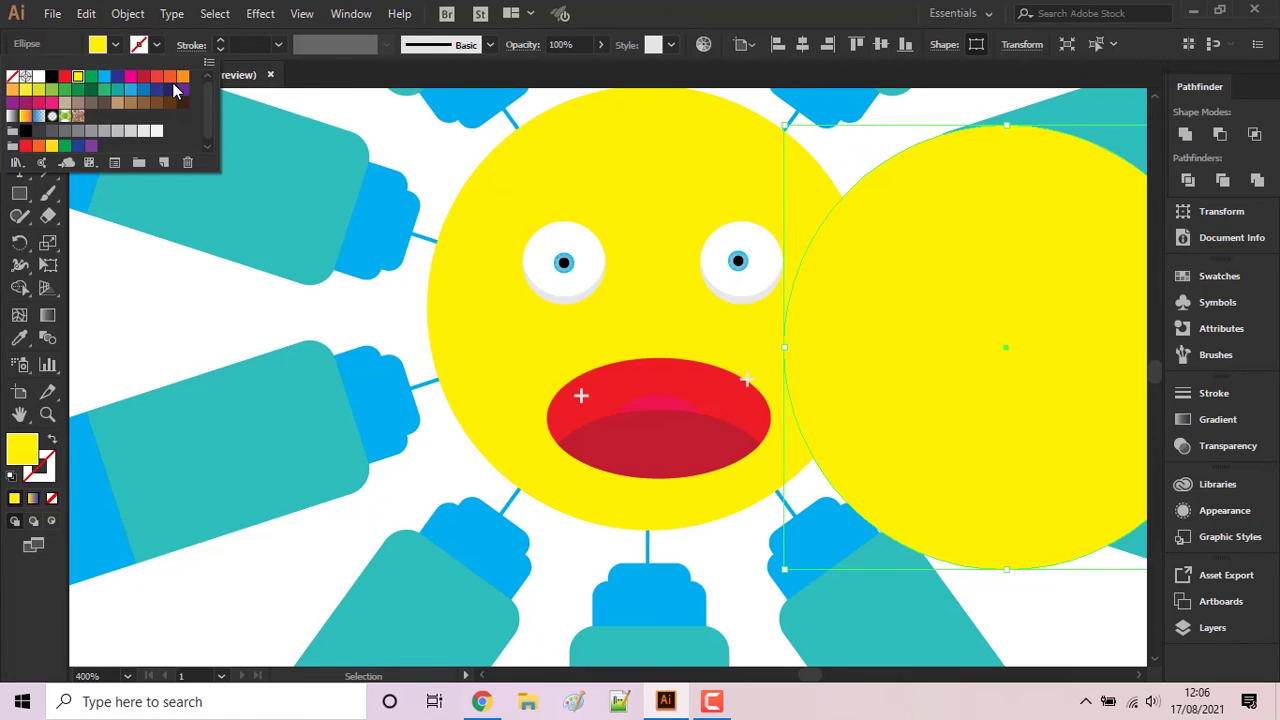
left_click(169, 79)
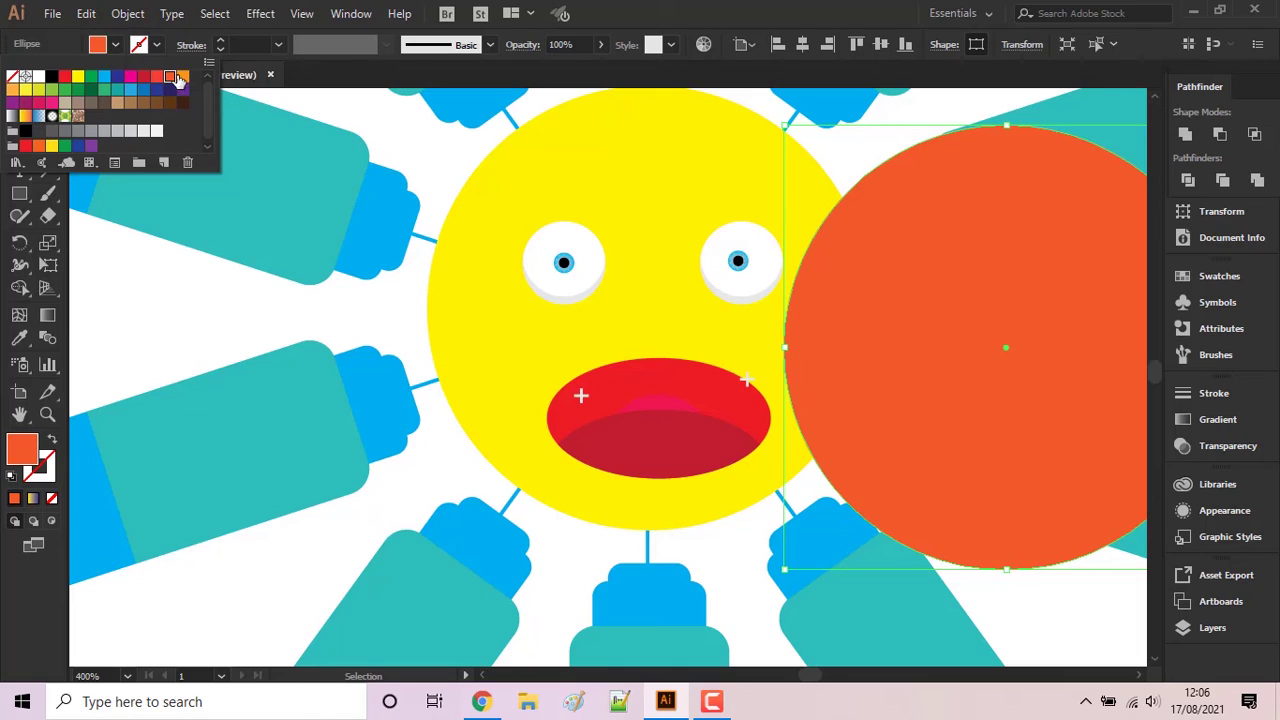
left_click(183, 79)
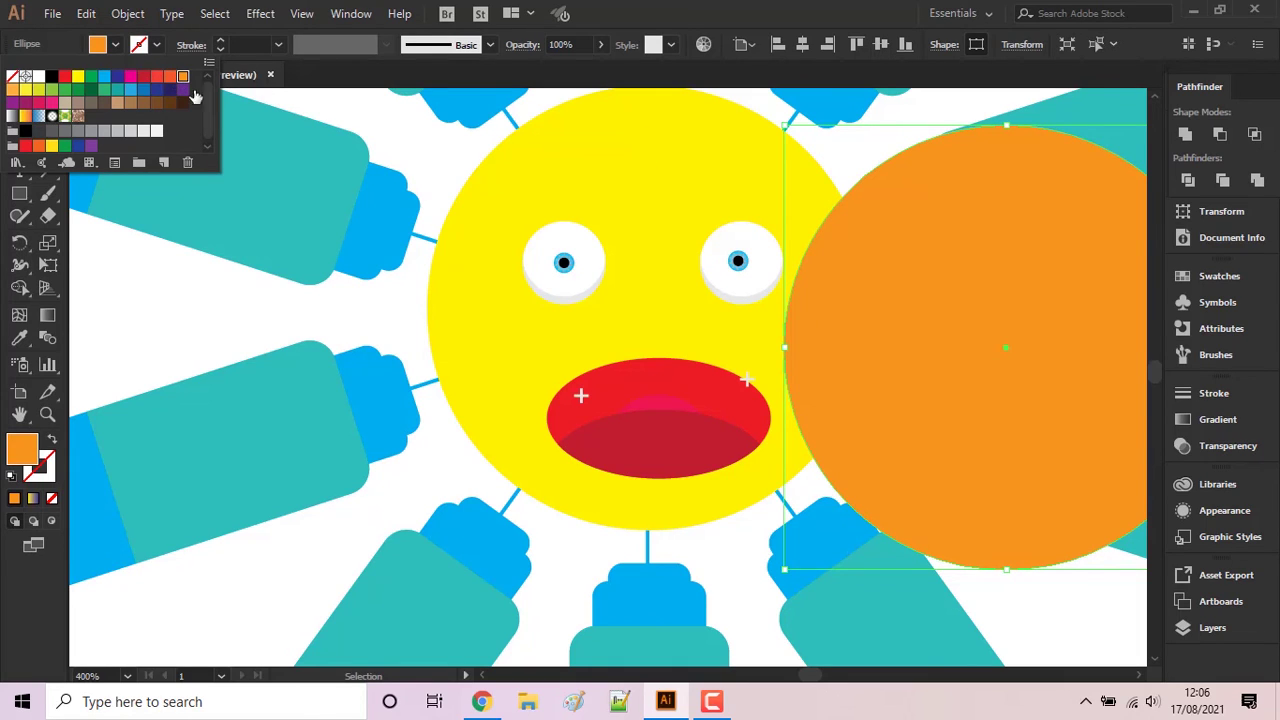
key("Escape")
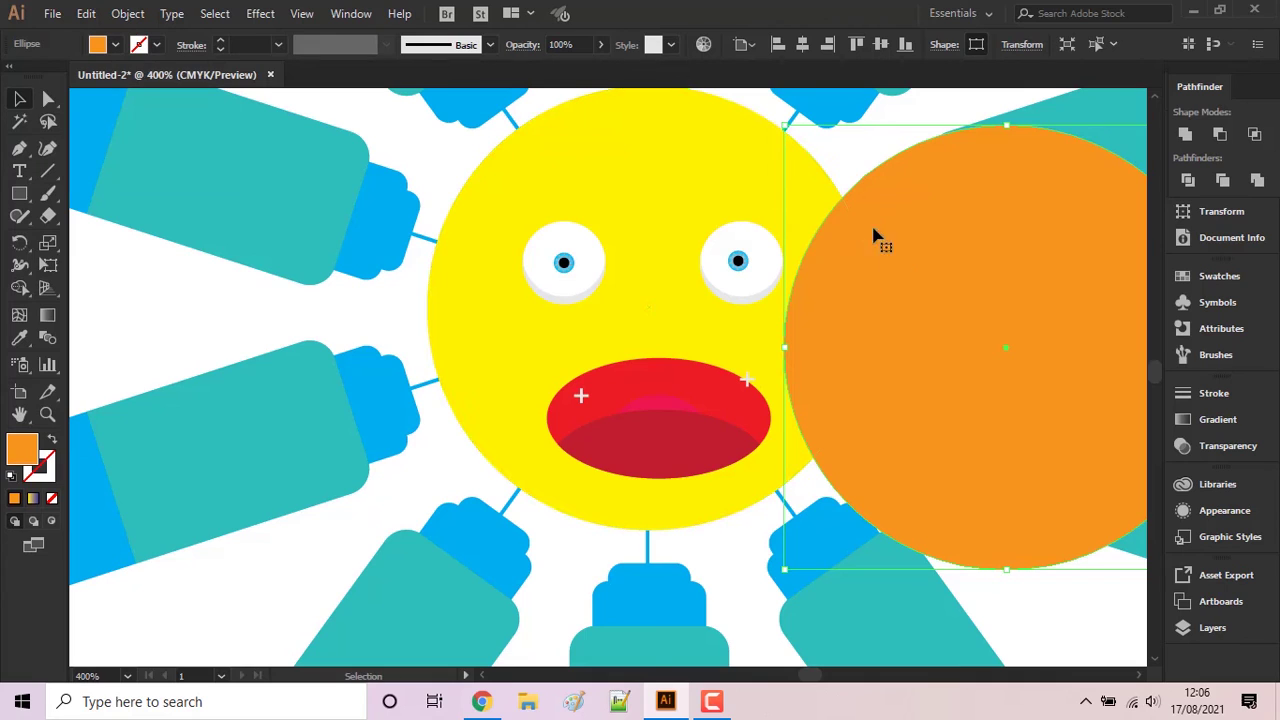
- Move the orange circle over the left side of the sun face
left_click(825, 190, "shift")
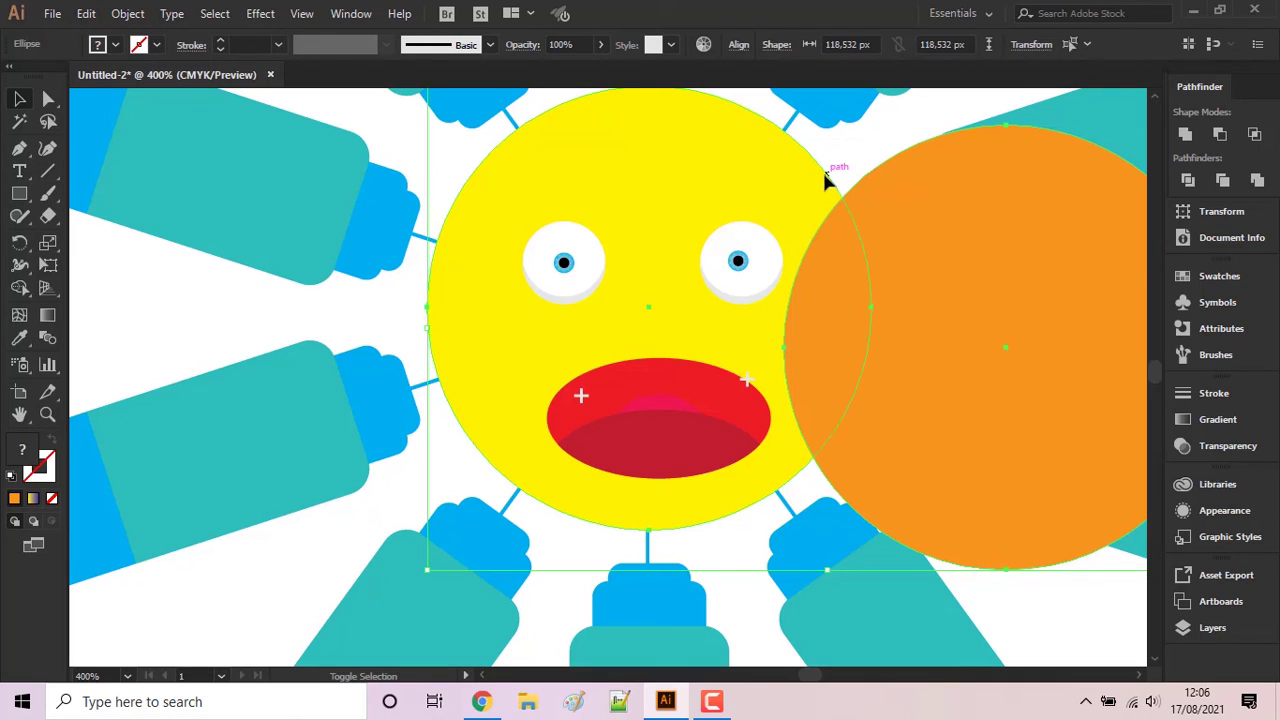
left_click(19, 288)
key("v")
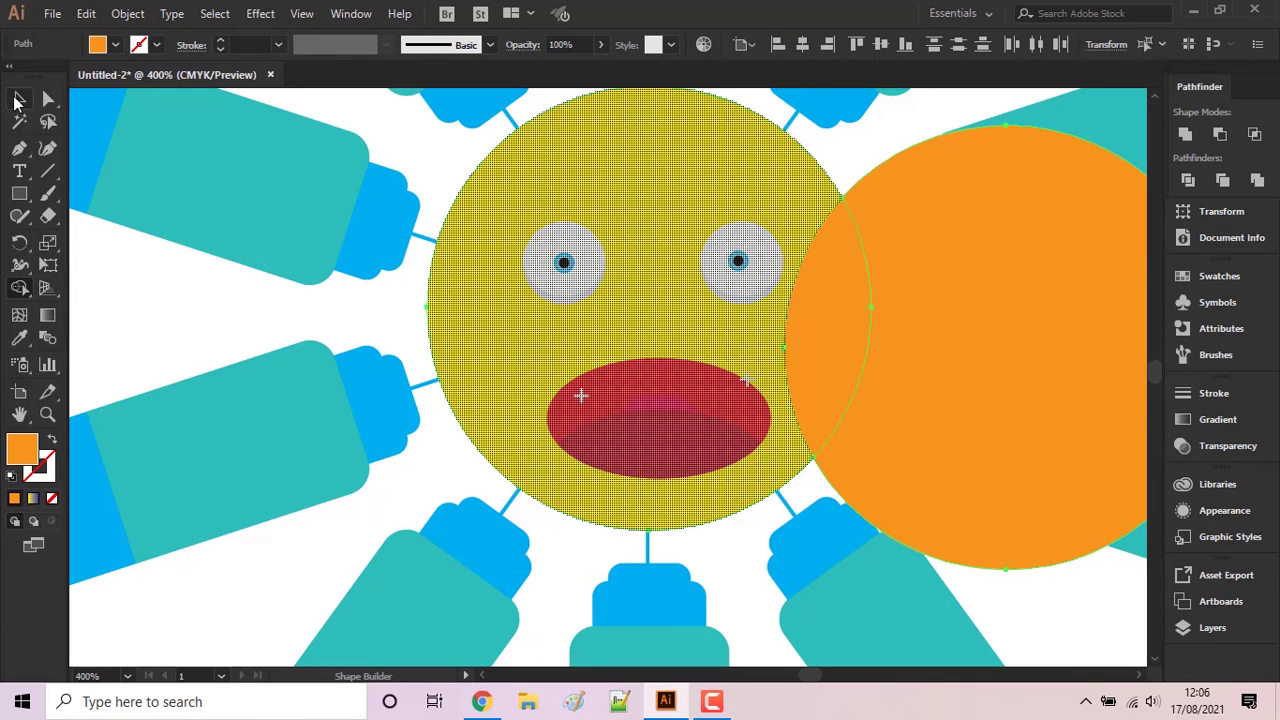
left_click(220, 292)
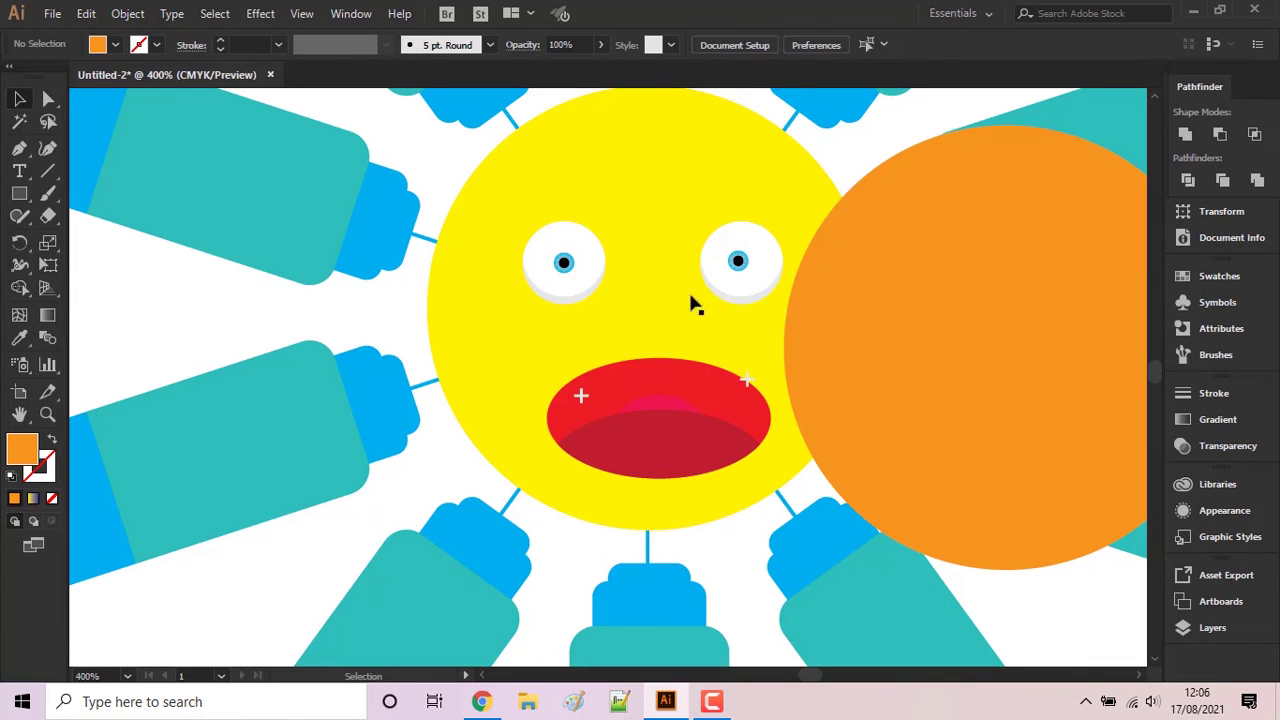
left_click_drag(1013, 265, 277, 272)
- Shape Builder the overlap with the sun and delete the orange piece outside it
left_click(534, 143, "shift")
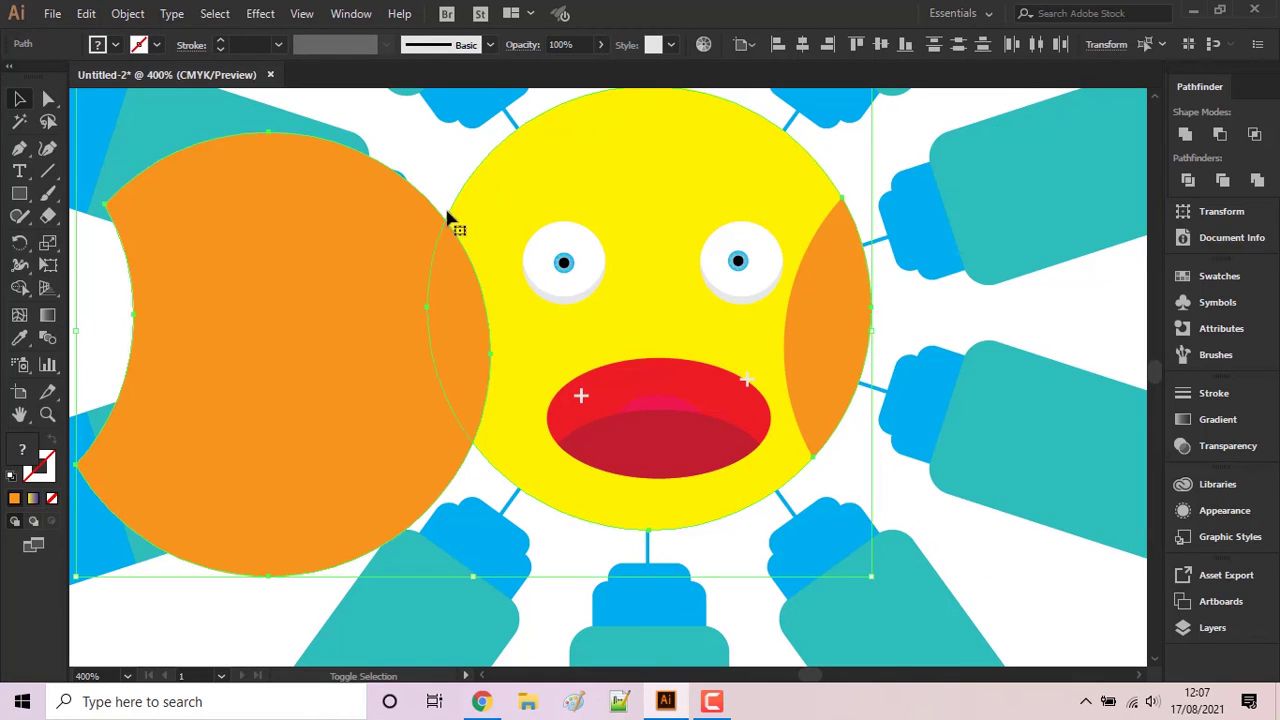
left_click(18, 290)
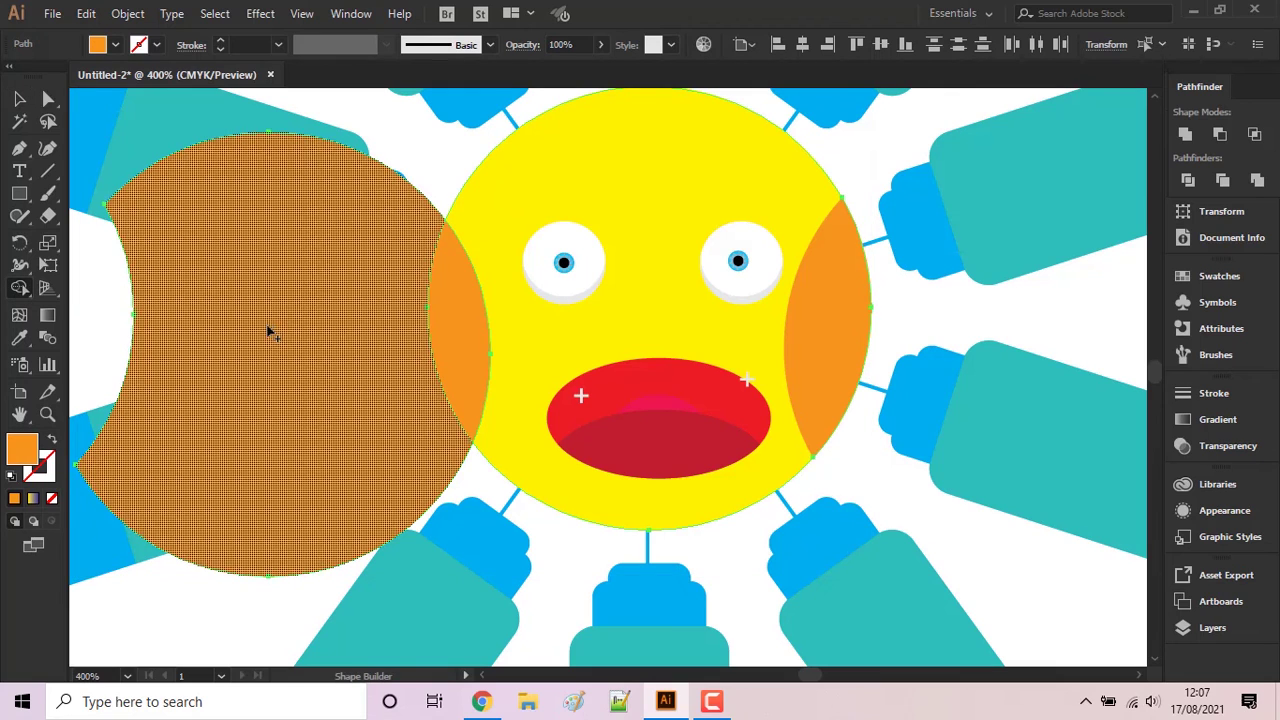
left_click_drag(271, 333, 288, 368)
left_click(21, 101)
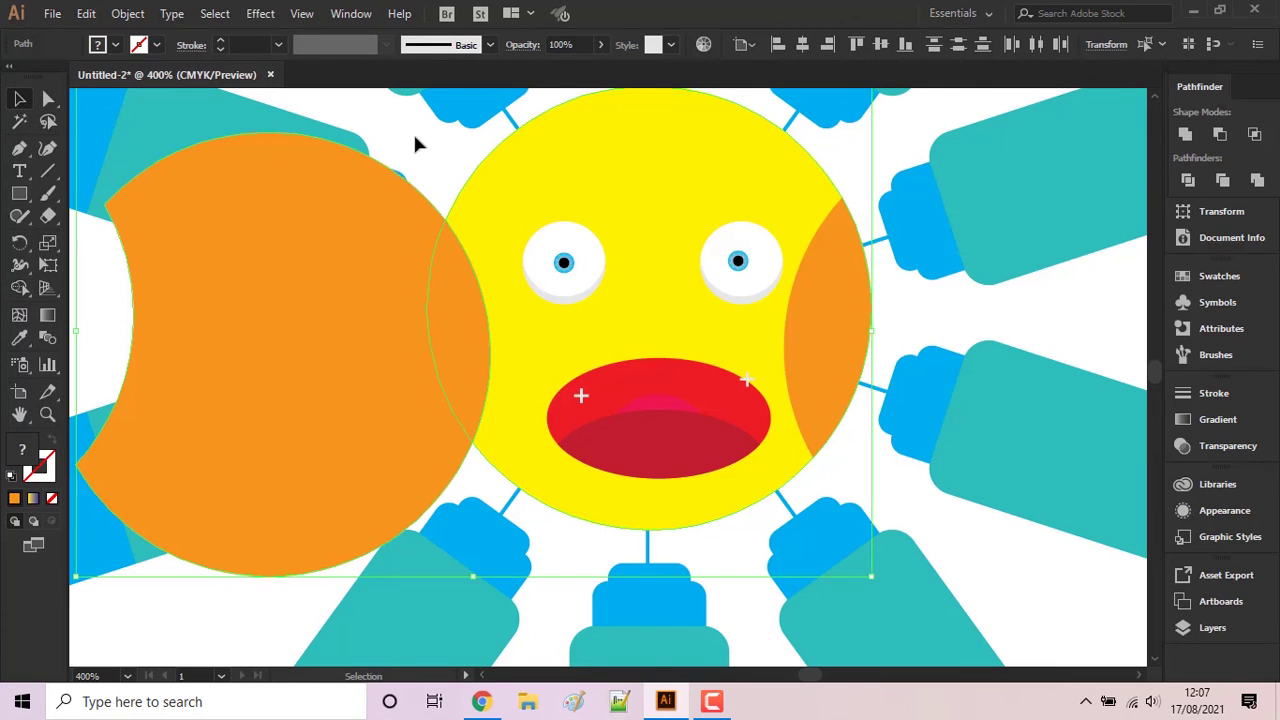
left_click(323, 287)
key("Delete")
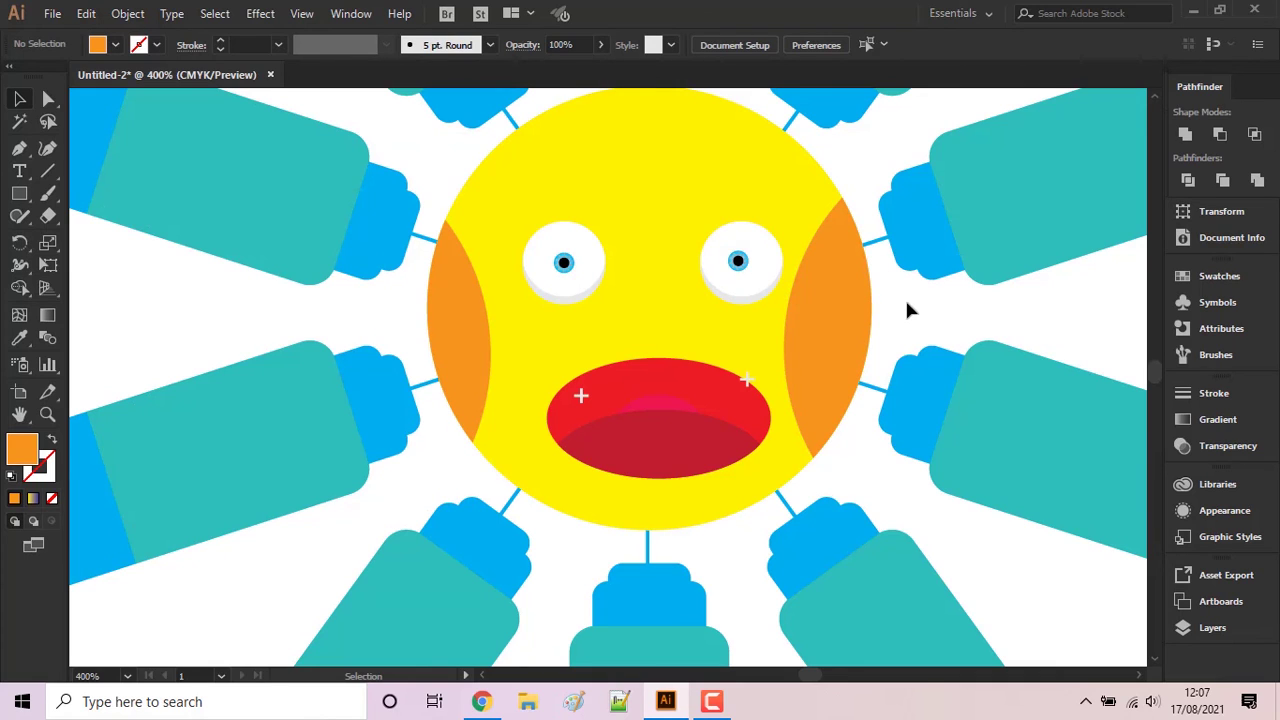
scroll(757, 337, "up", 1)
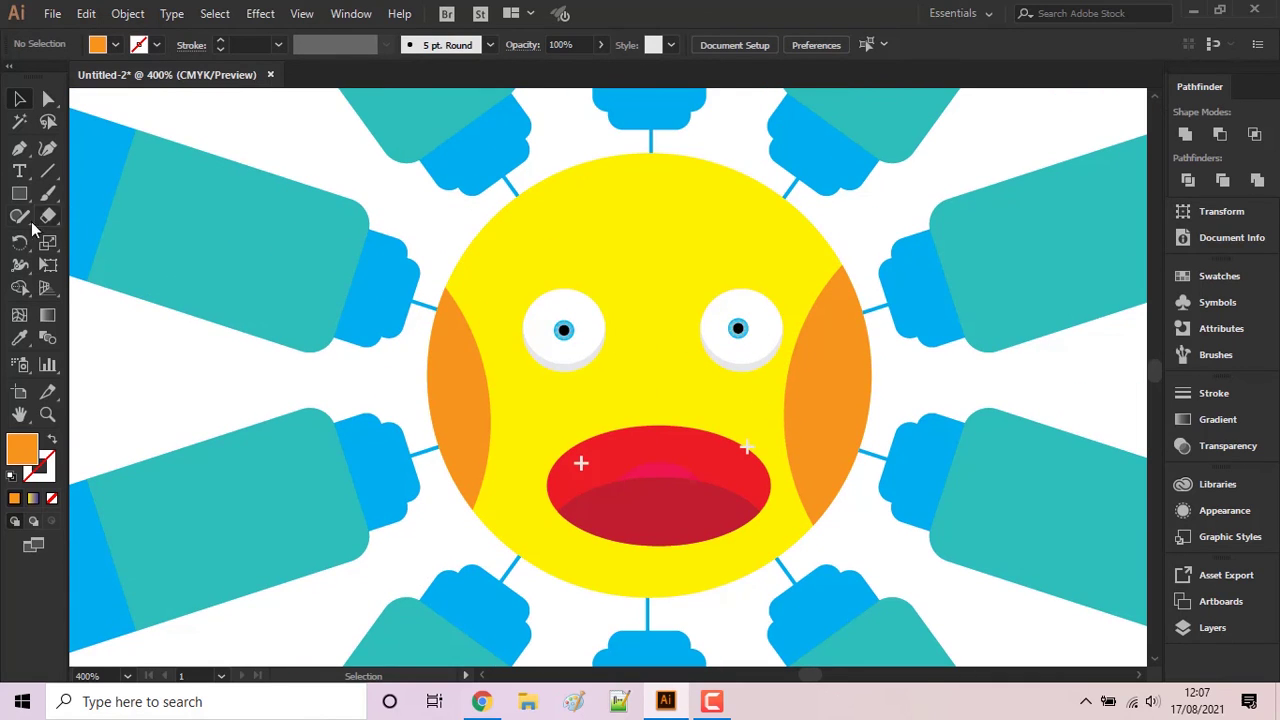
- Draw a small orange circle and place it on the sun's top edge
left_click(19, 196)
left_click_drag(19, 196, 78, 217)
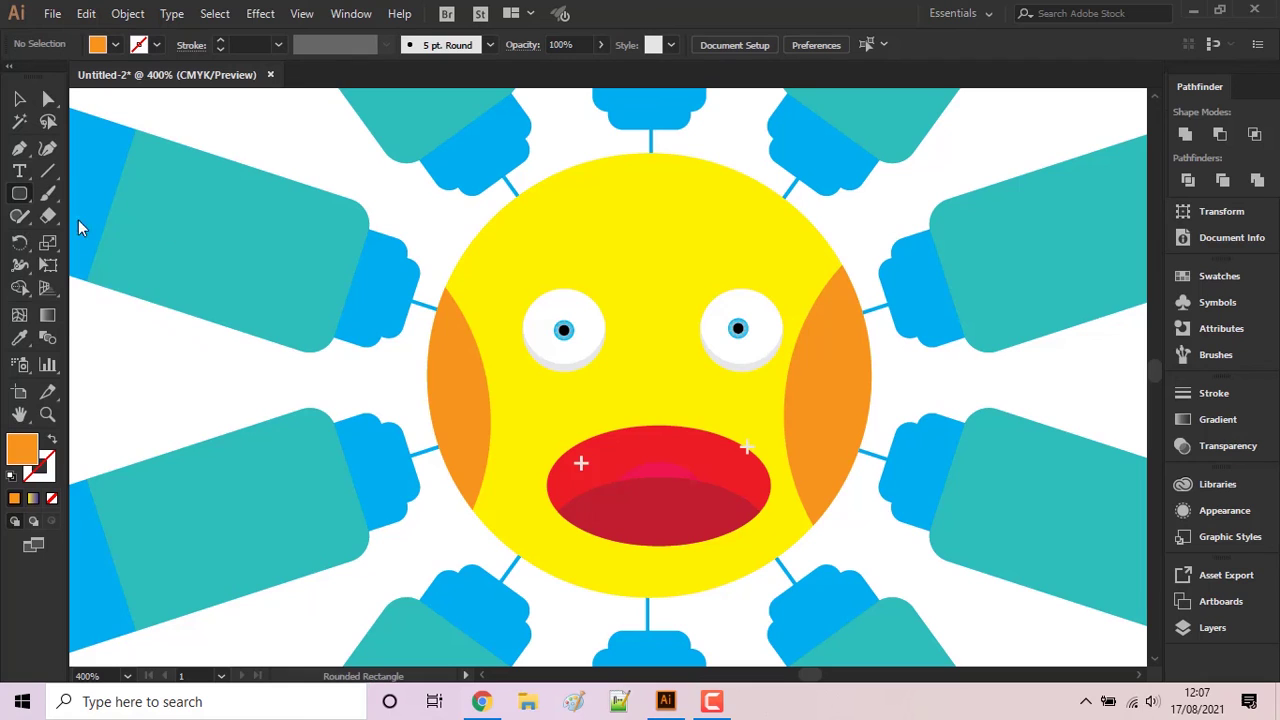
left_click_drag(620, 223, 618, 154)
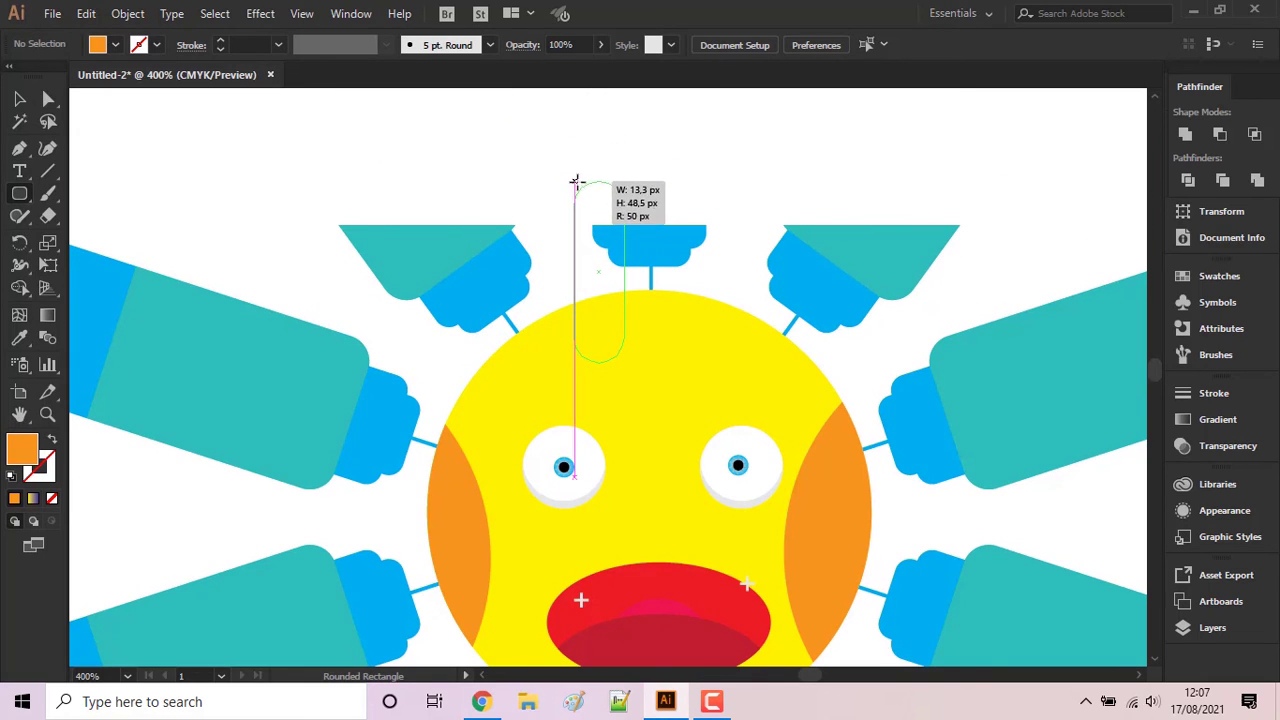
left_click_drag(618, 154, 568, 308)
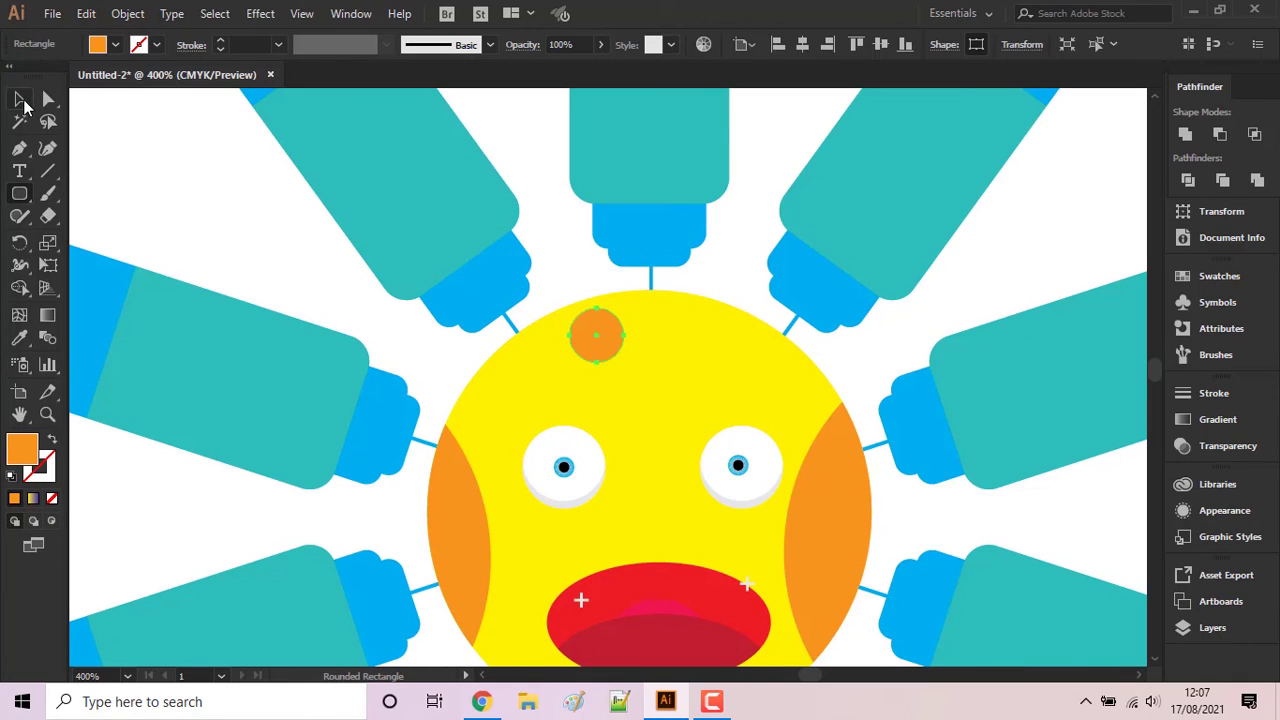
left_click(19, 99)
left_click(168, 190)
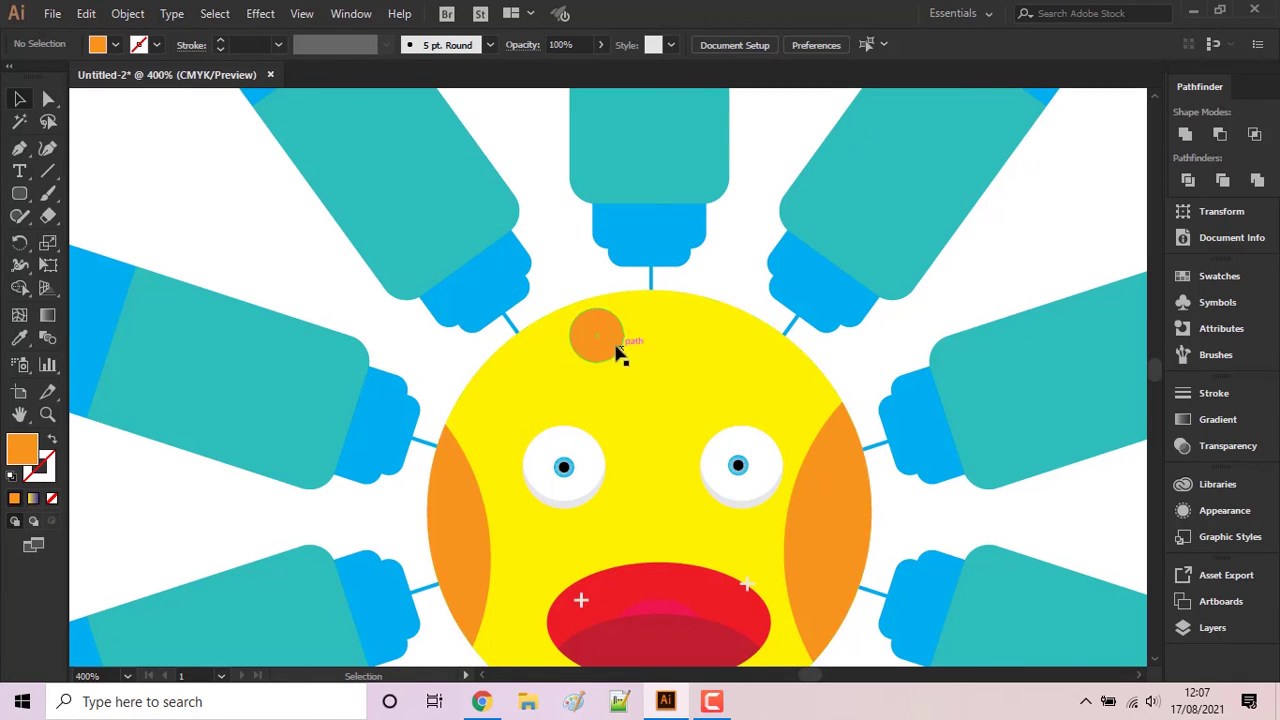
left_click_drag(612, 346, 573, 362)
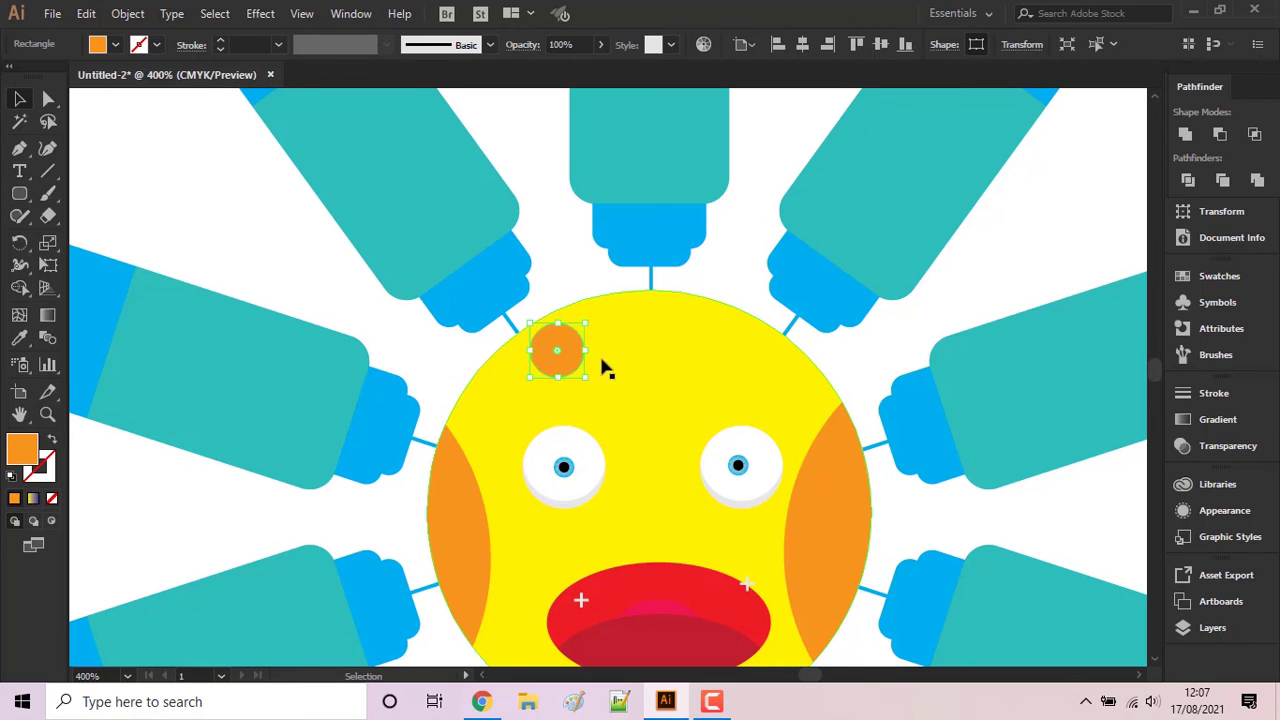
left_click_drag(574, 306, 574, 328)
- Make an offset copy of the circle in darker orange, positioned over the lighter one
scroll(620, 364, "up", 1)
scroll(610, 368, "up", 1)
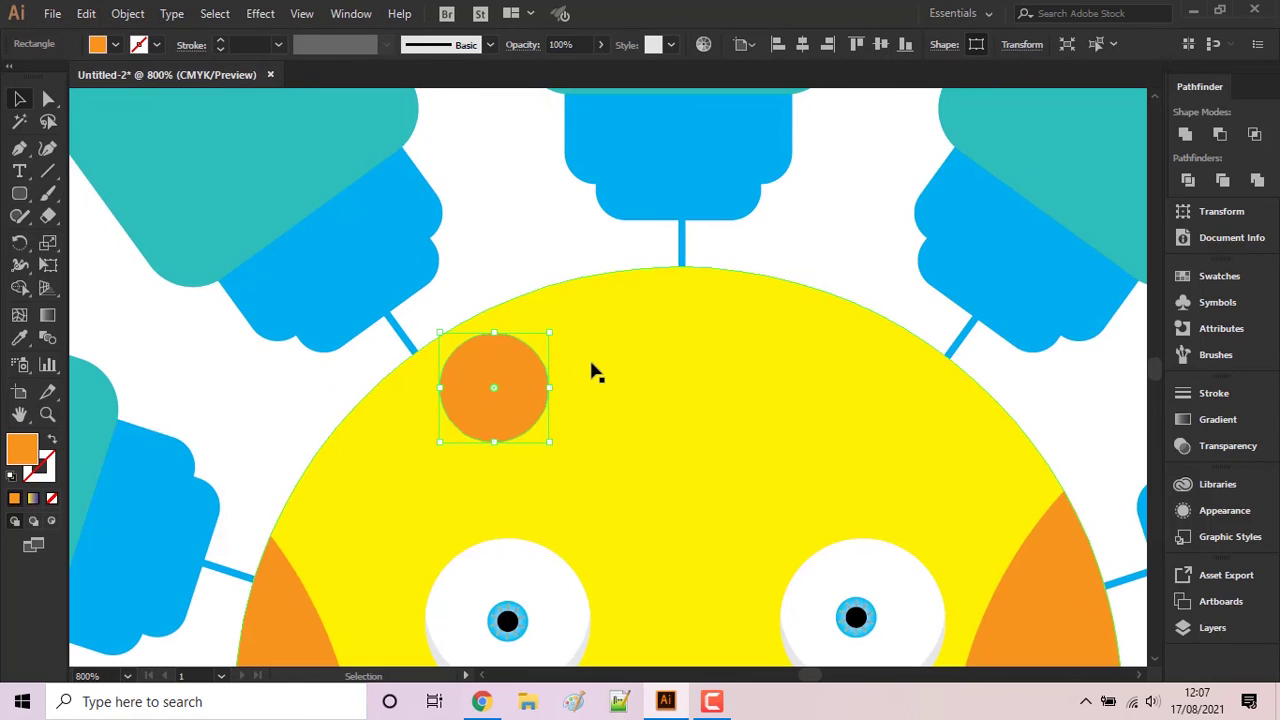
scroll(595, 372, "up", 1)
left_click_drag(476, 386, 491, 383)
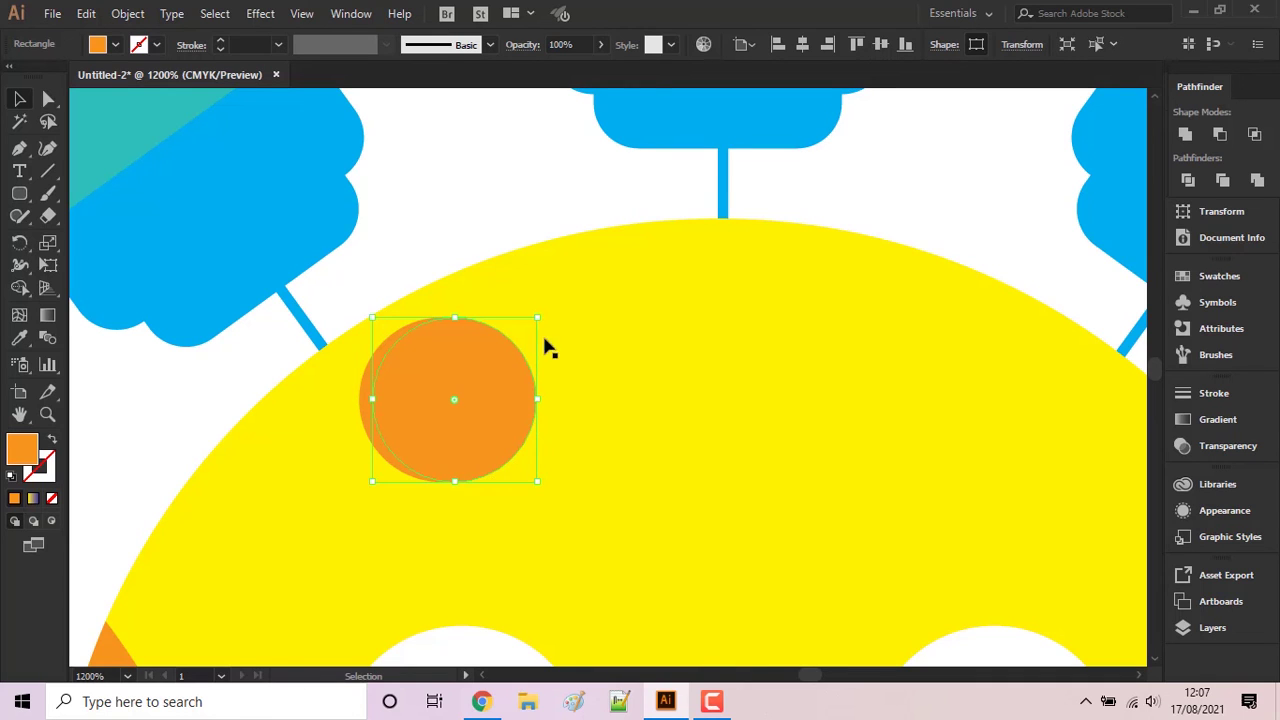
double_click(25, 448)
left_click(986, 290)
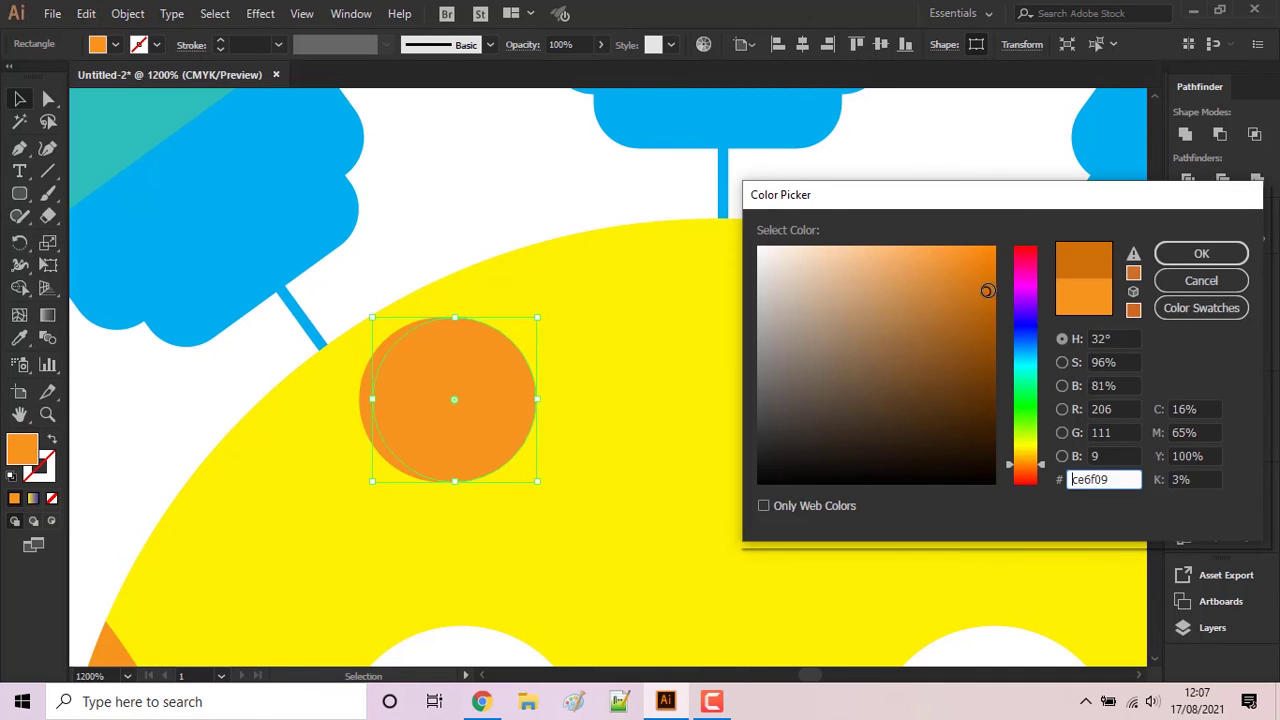
left_click(1201, 253)
left_click(488, 170)
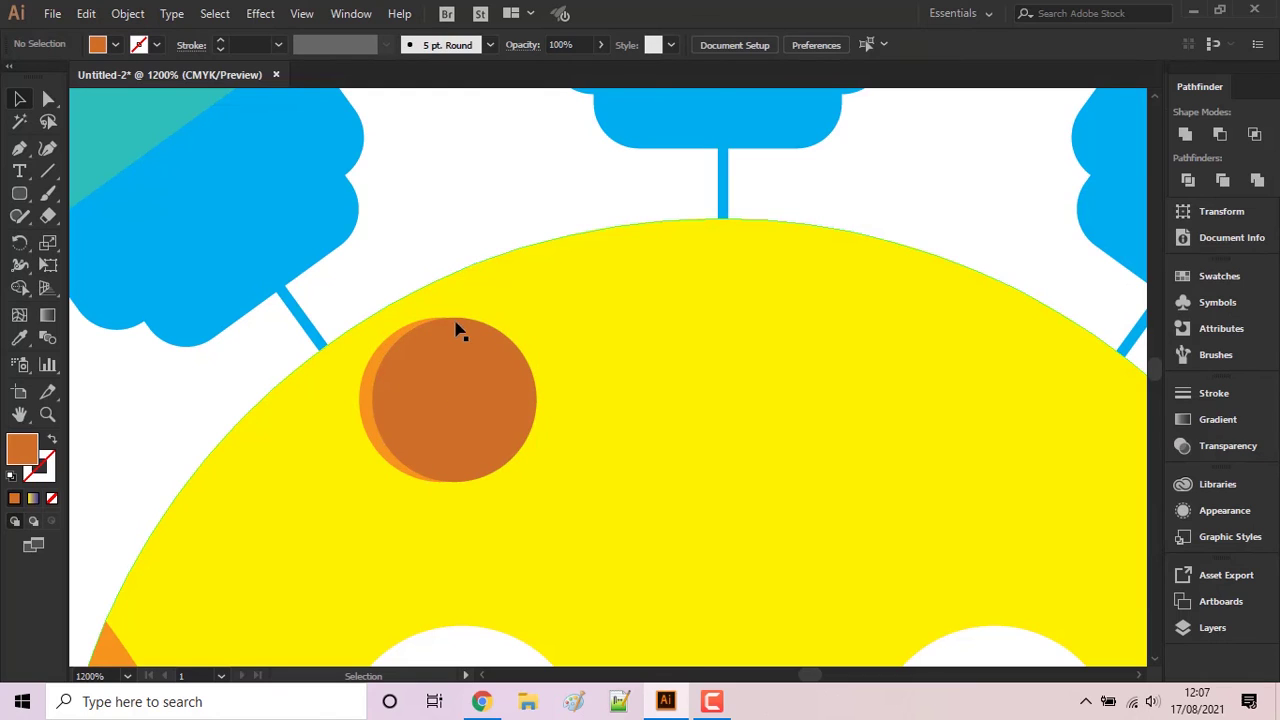
left_click_drag(399, 410, 378, 412)
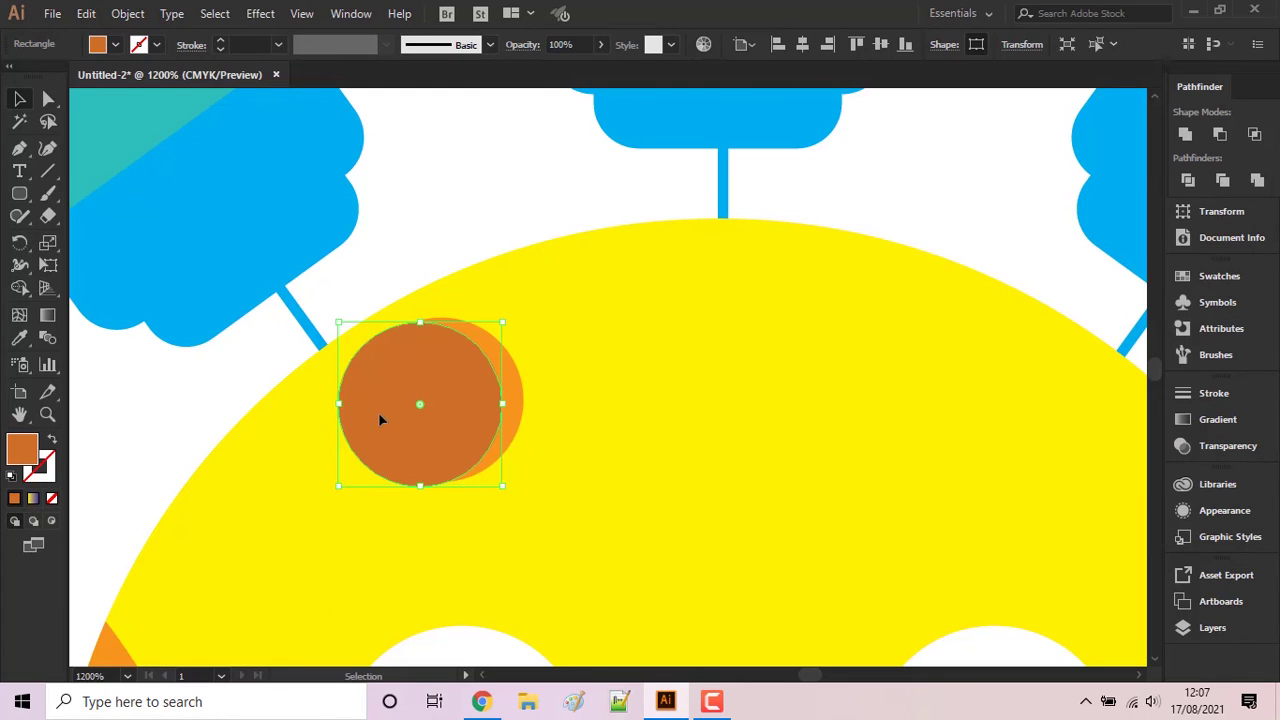
left_click_drag(450, 375, 471, 380)
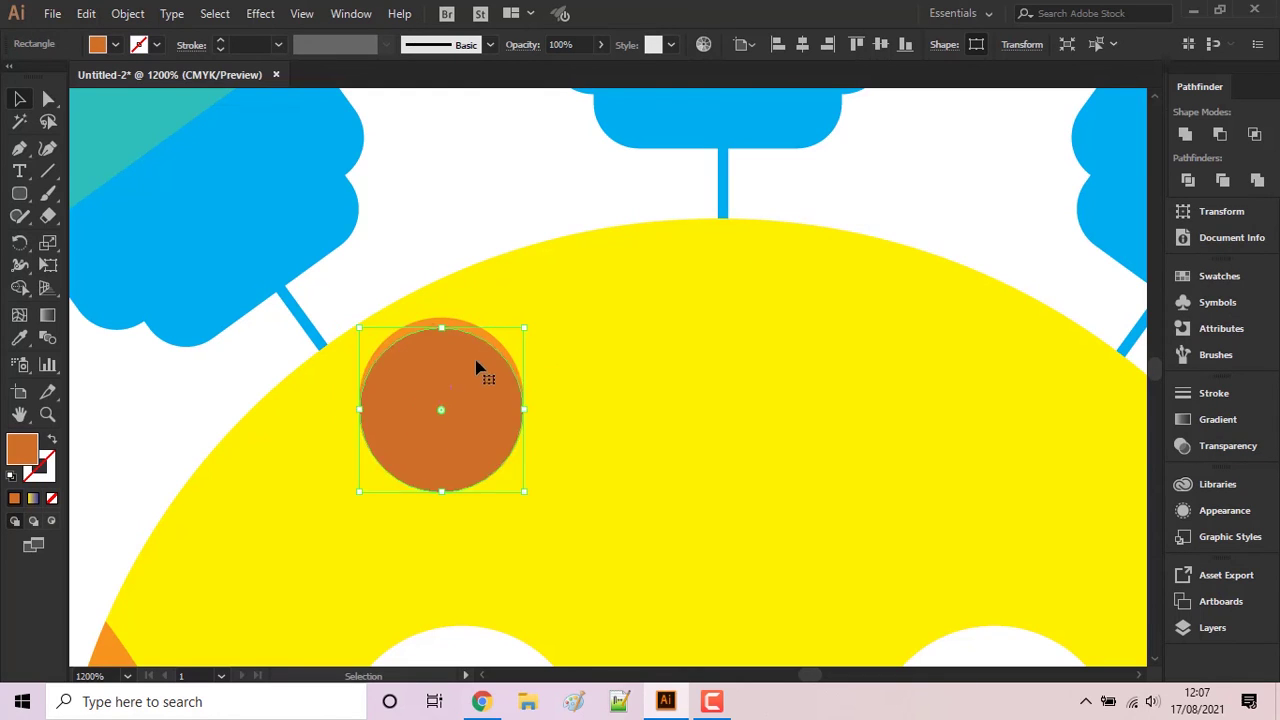
left_click_drag(496, 422, 503, 422)
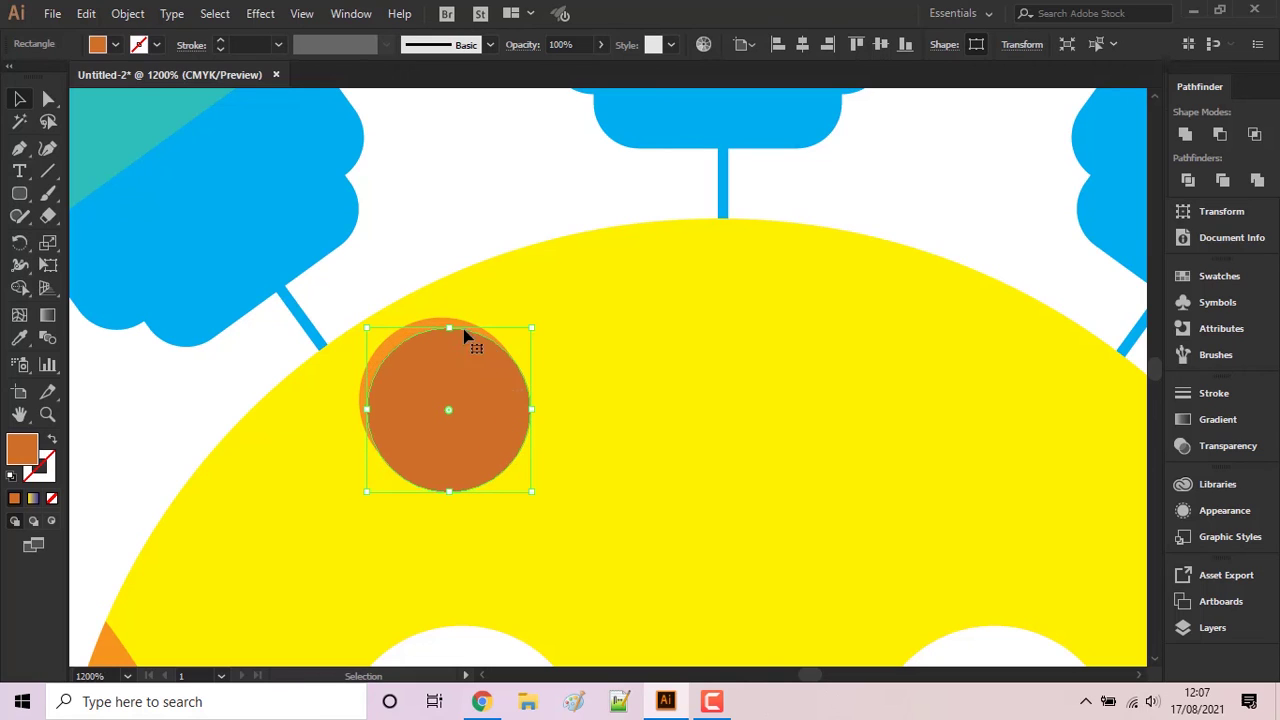
- Shape Builder the two circles' overlap, then group both circles into one spot
left_click(437, 317, "shift")
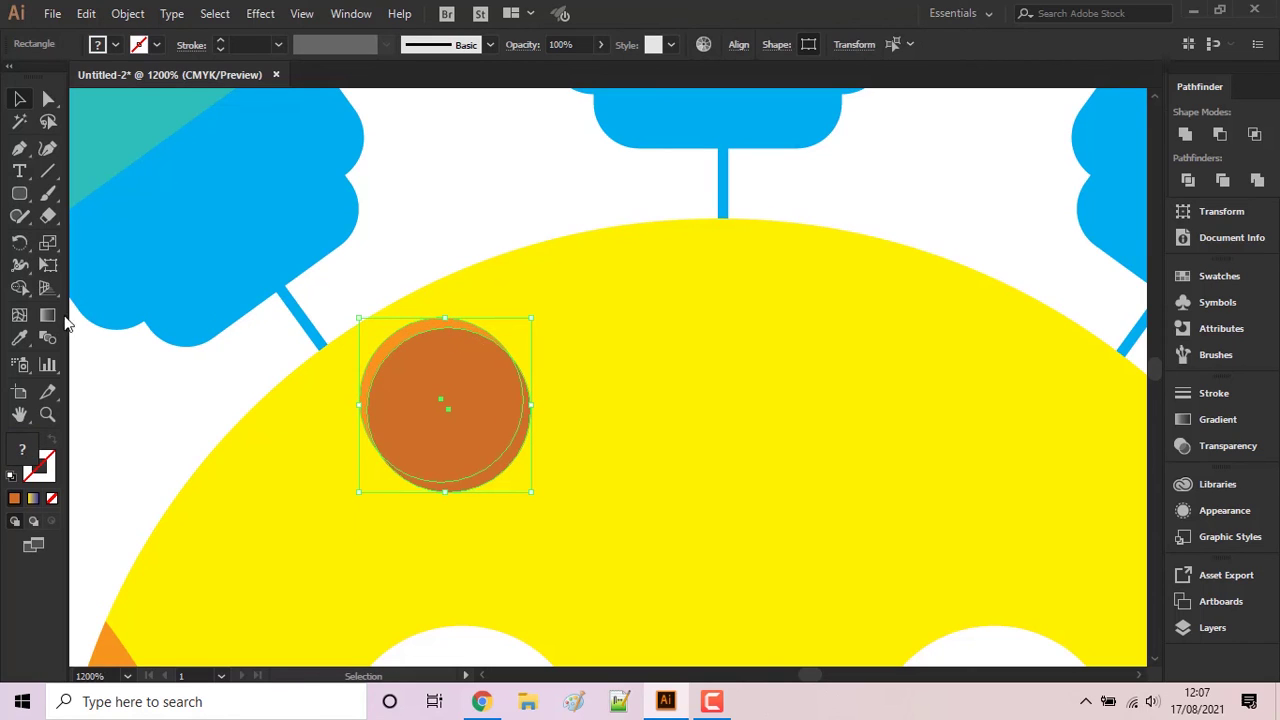
left_click(19, 287)
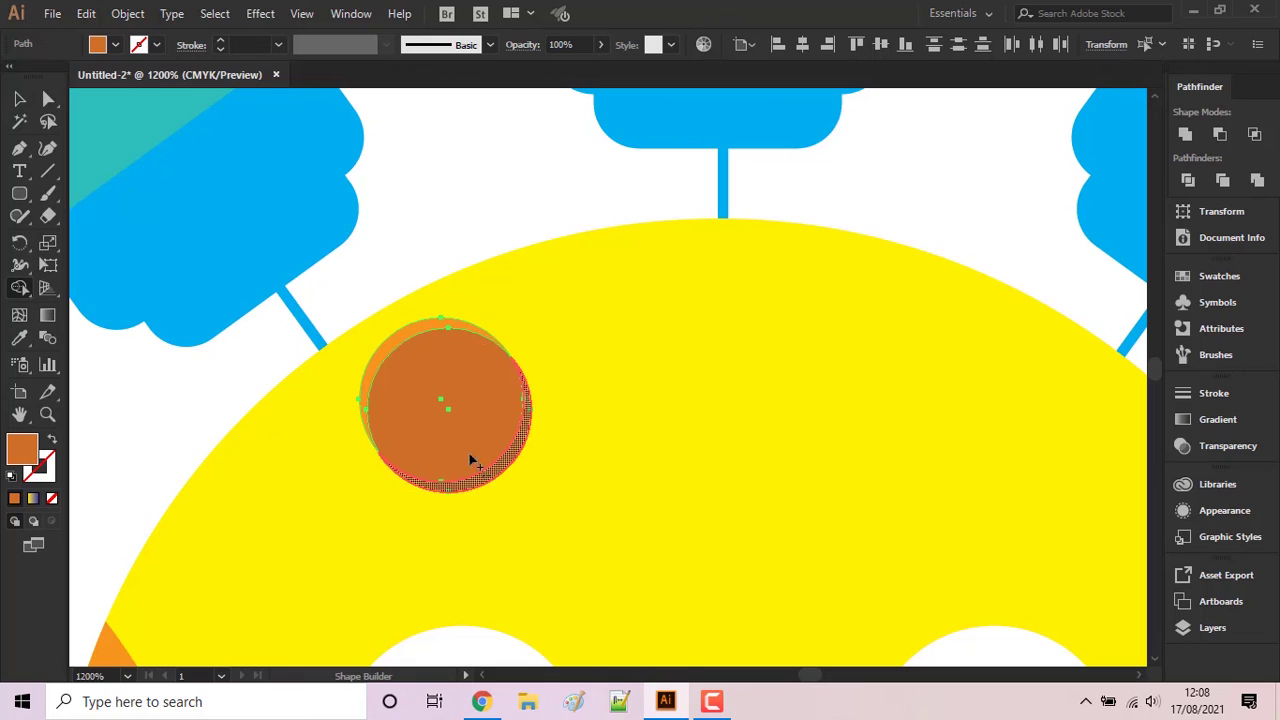
left_click(470, 460)
key("v")
left_click(465, 188)
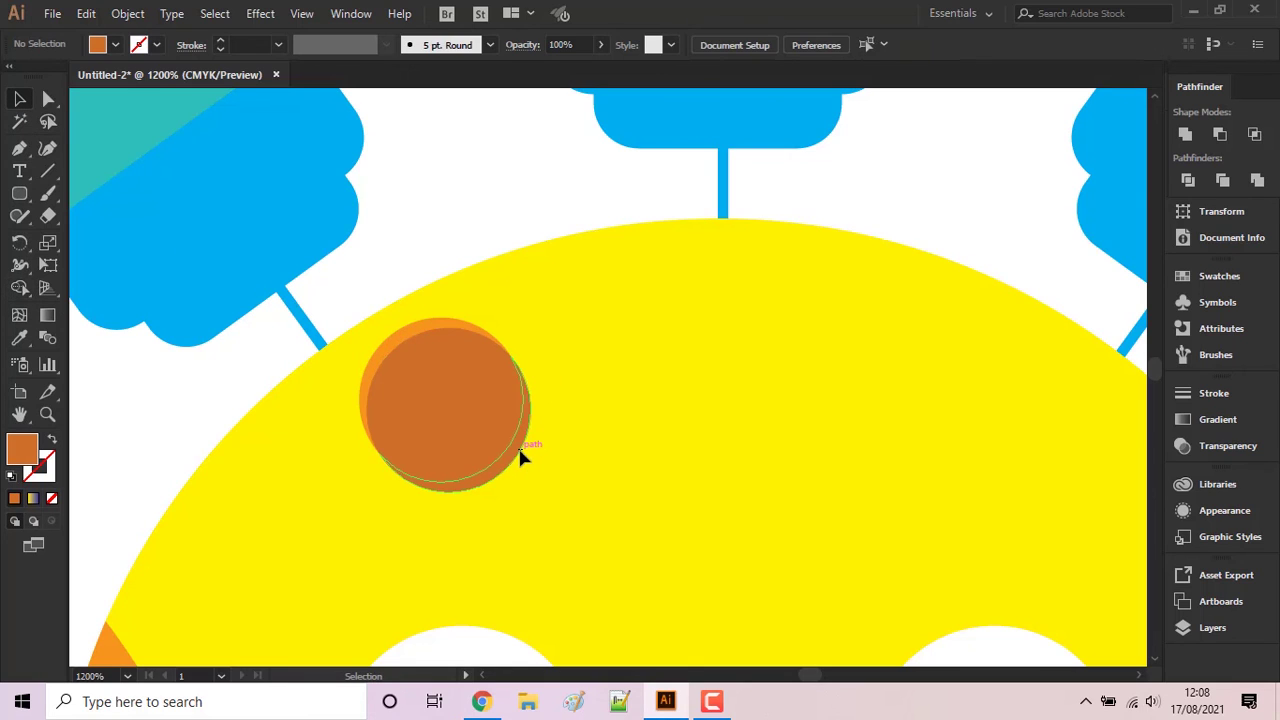
left_click(521, 457)
left_click(521, 457, "shift")
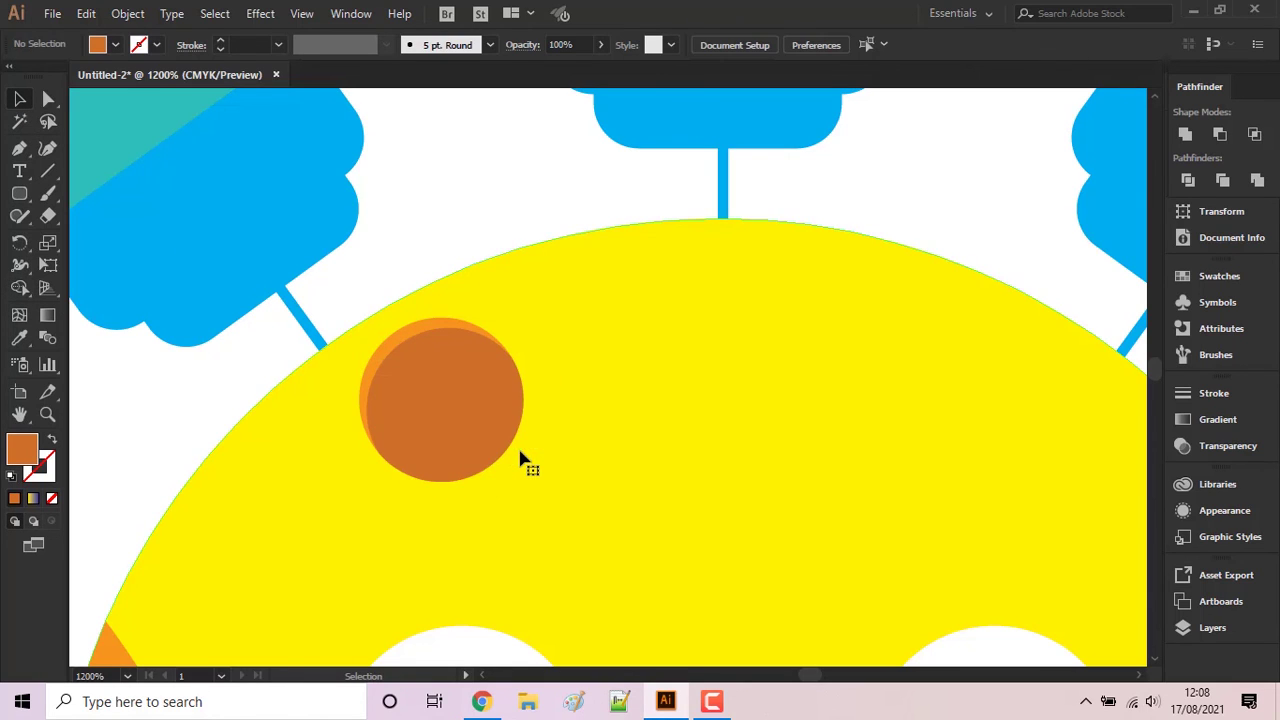
left_click(432, 334, "shift")
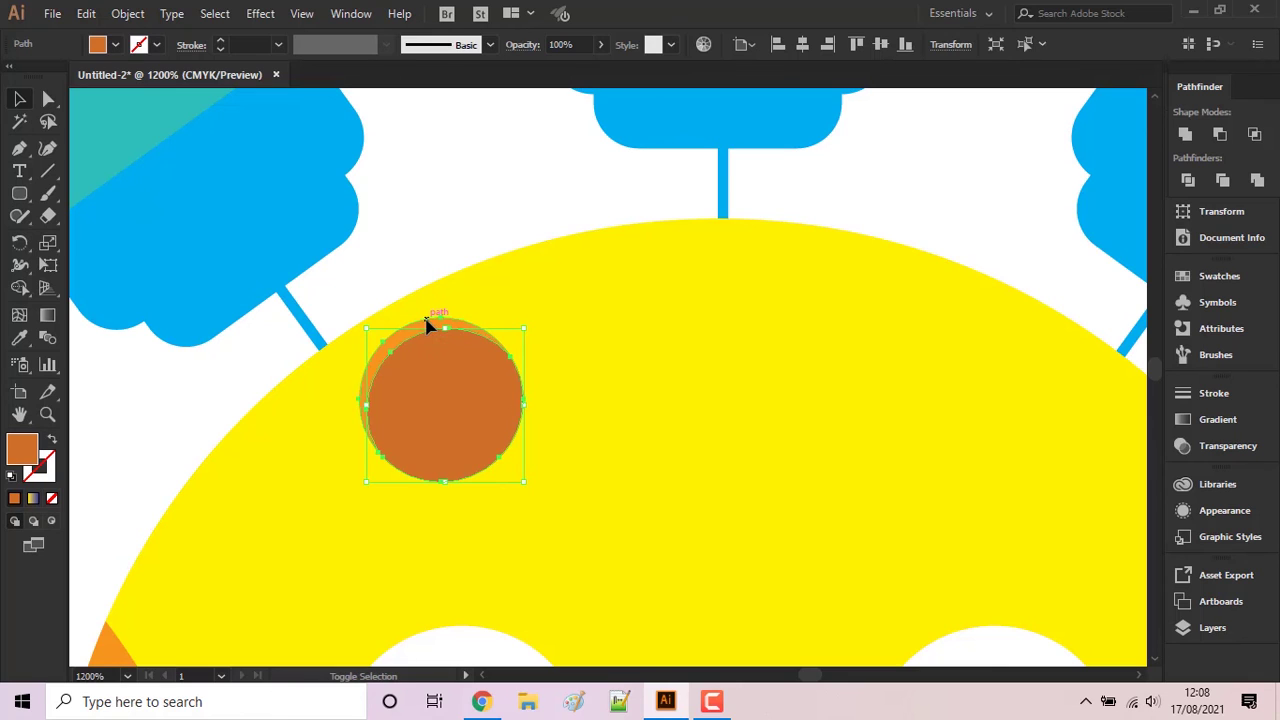
left_click(426, 326, "shift")
left_click(477, 431)
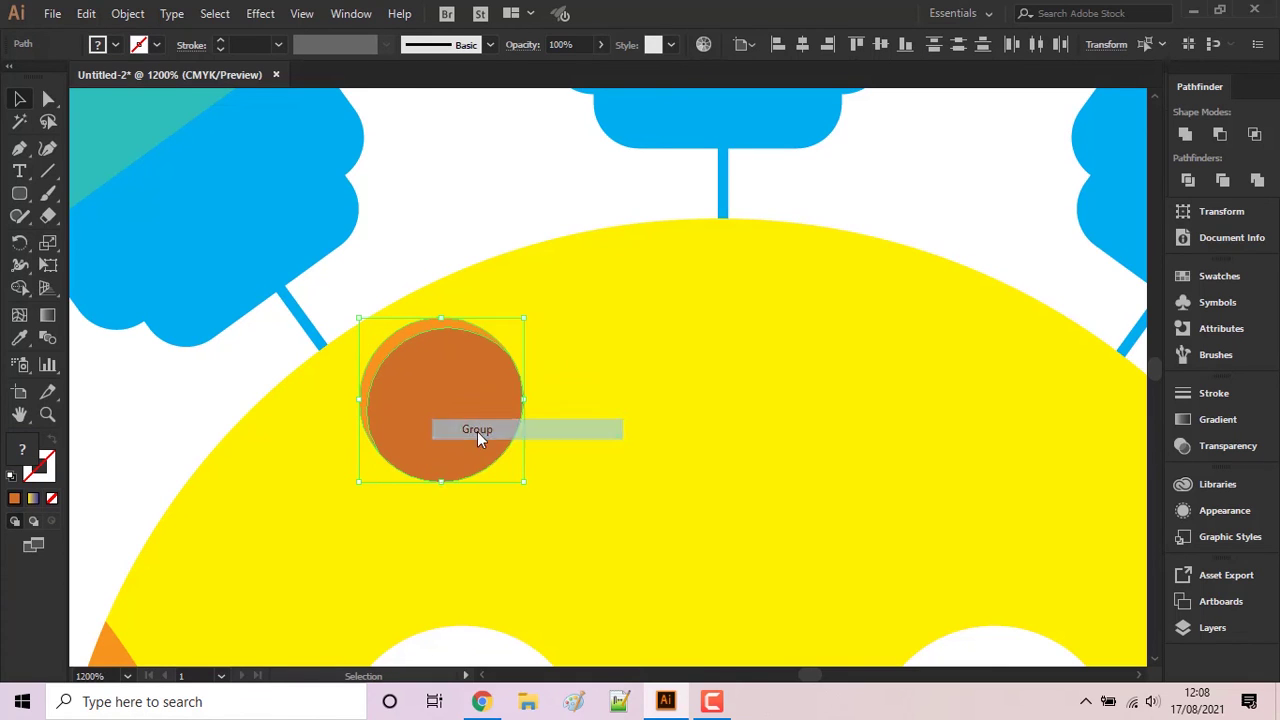
- Alt-drag copies of the orange spot, arranging five around the eyes, cheeks and mouth
scroll(731, 426, "down", 2)
scroll(733, 425, "down", 1)
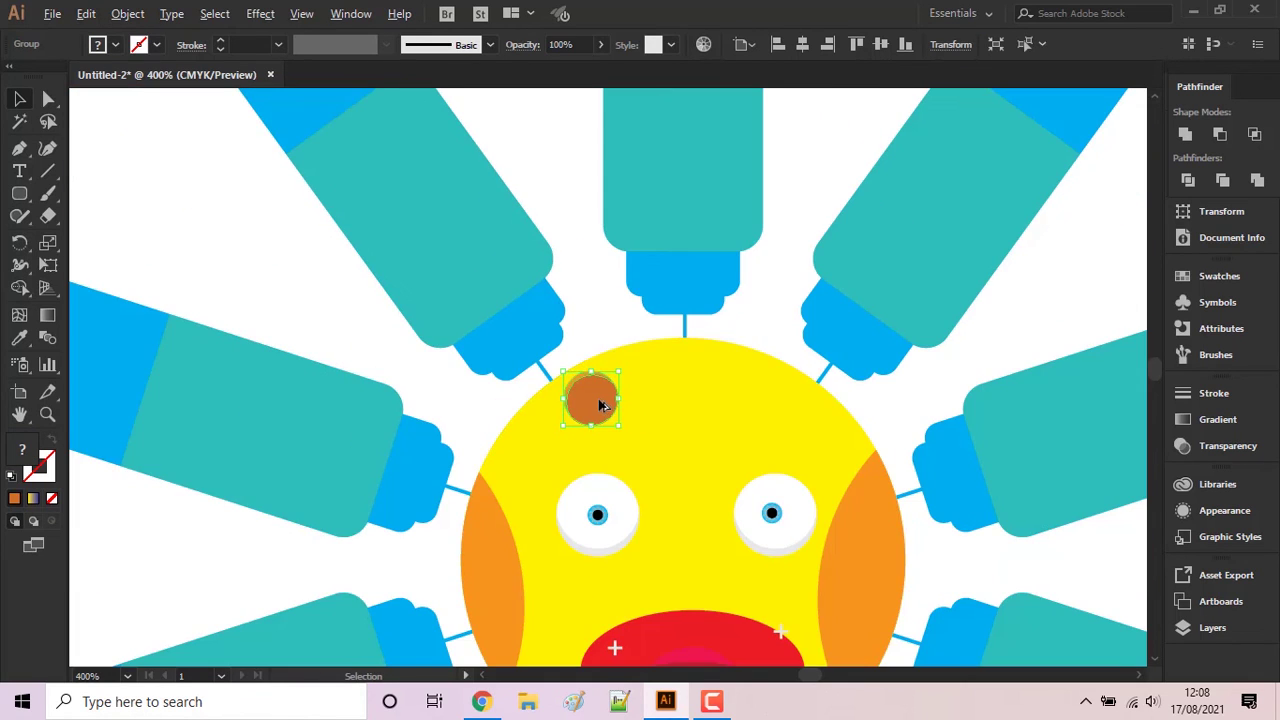
mouse_move(595, 401)
left_mouse_down()
mouse_move(703, 480)
mouse_move(571, 624)
mouse_move(787, 601)
left_mouse_up()
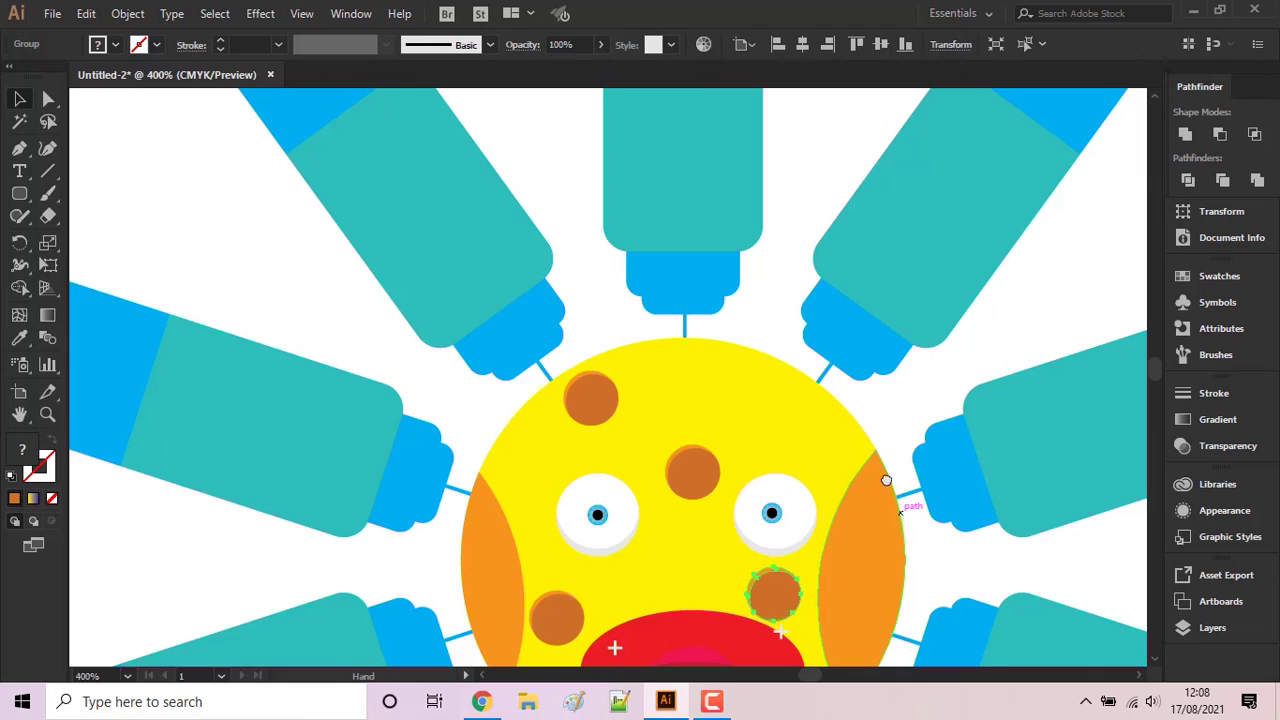
left_click_drag(895, 500, 808, 309)
mouse_move(677, 391)
left_mouse_down()
mouse_move(630, 475)
mouse_move(464, 504)
left_mouse_up()
left_click_drag(478, 425, 505, 390)
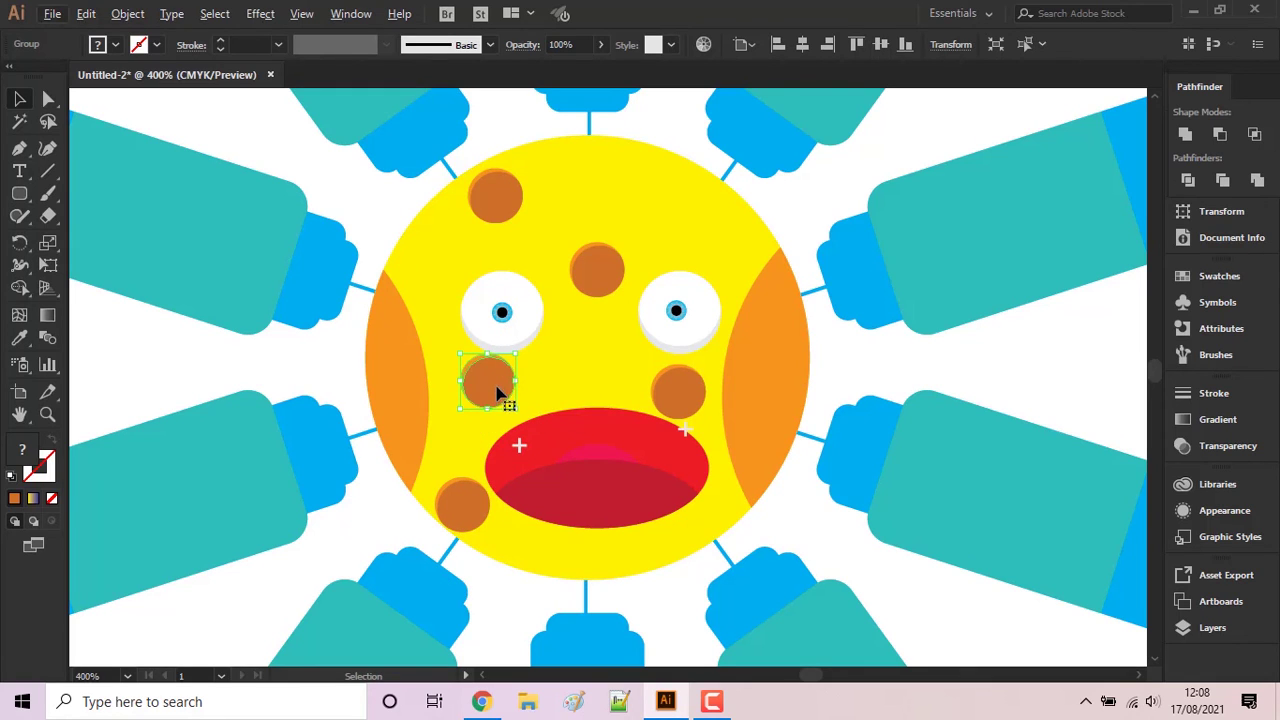
left_click_drag(490, 385, 599, 361)
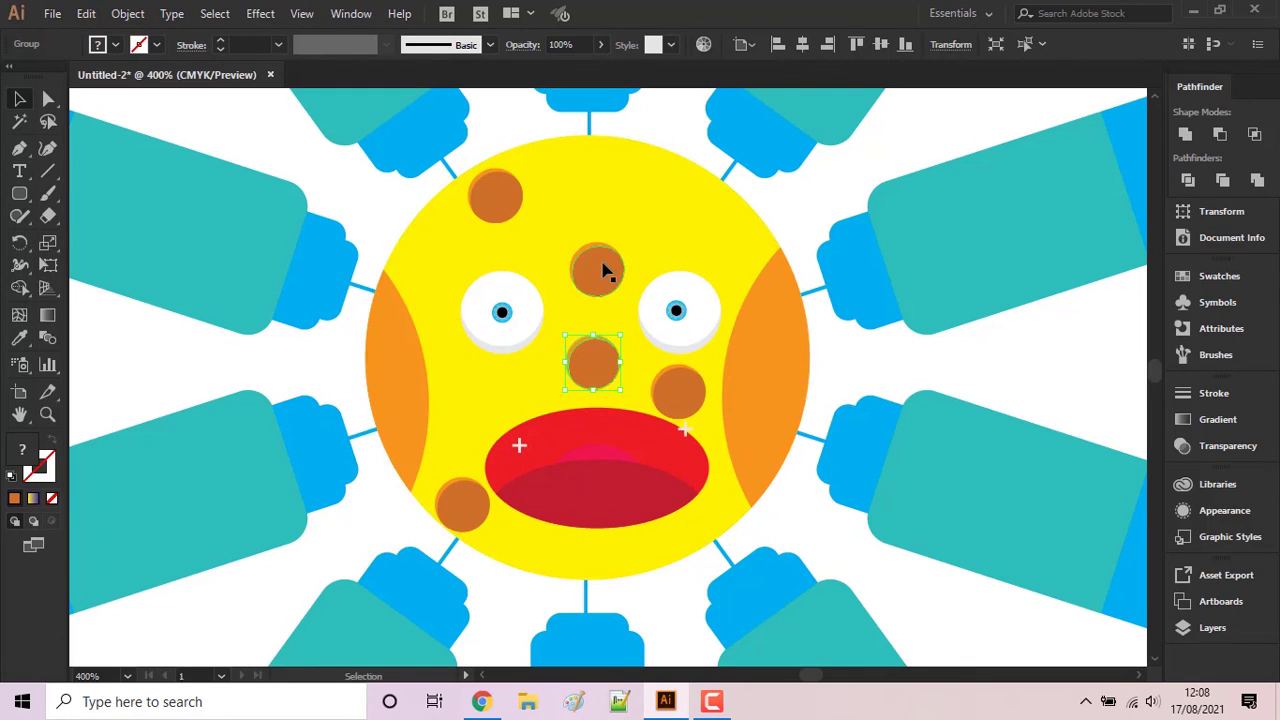
left_click_drag(600, 266, 670, 222)
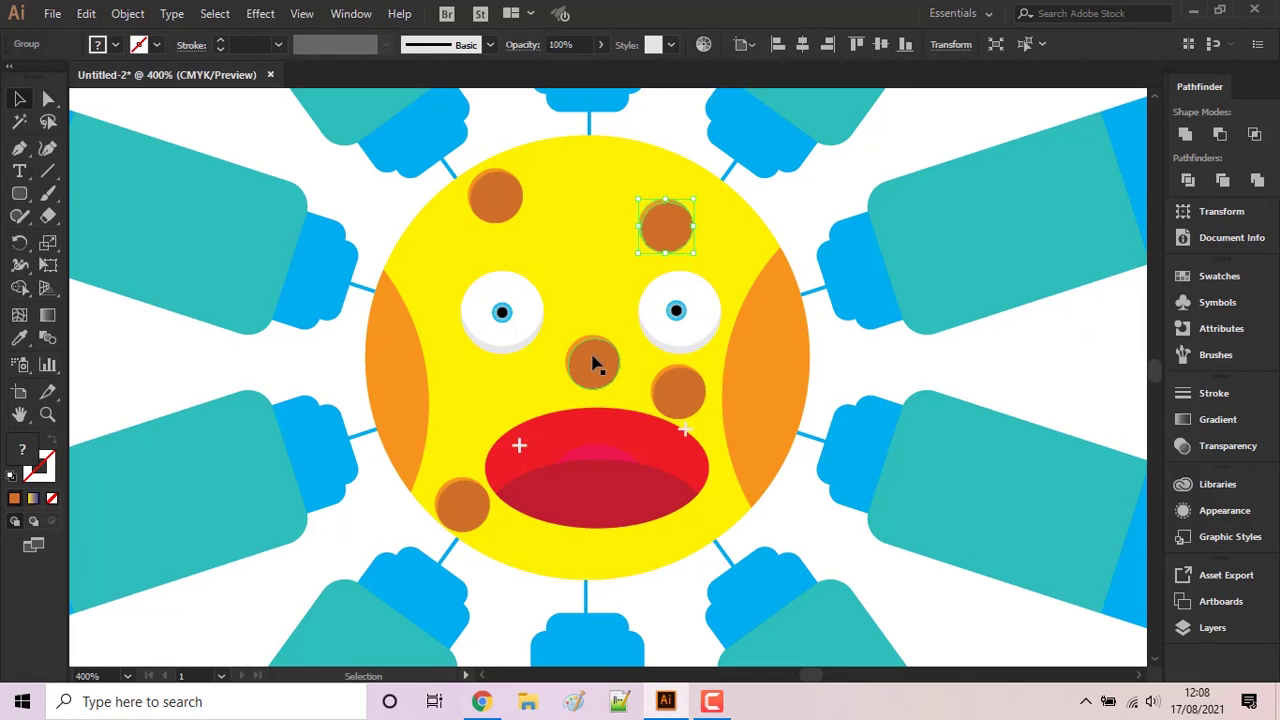
mouse_move(600, 368)
left_mouse_down()
mouse_move(420, 318)
mouse_move(410, 334)
left_mouse_up()
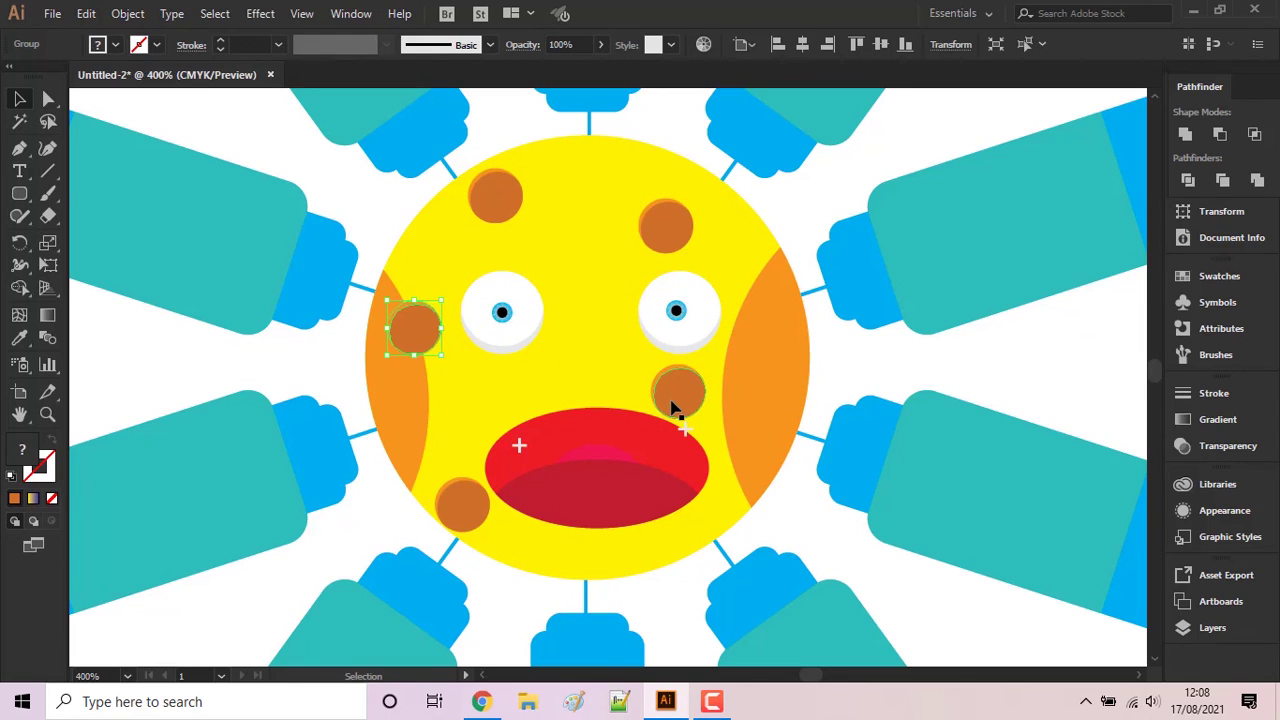
left_click_drag(671, 407, 712, 398)
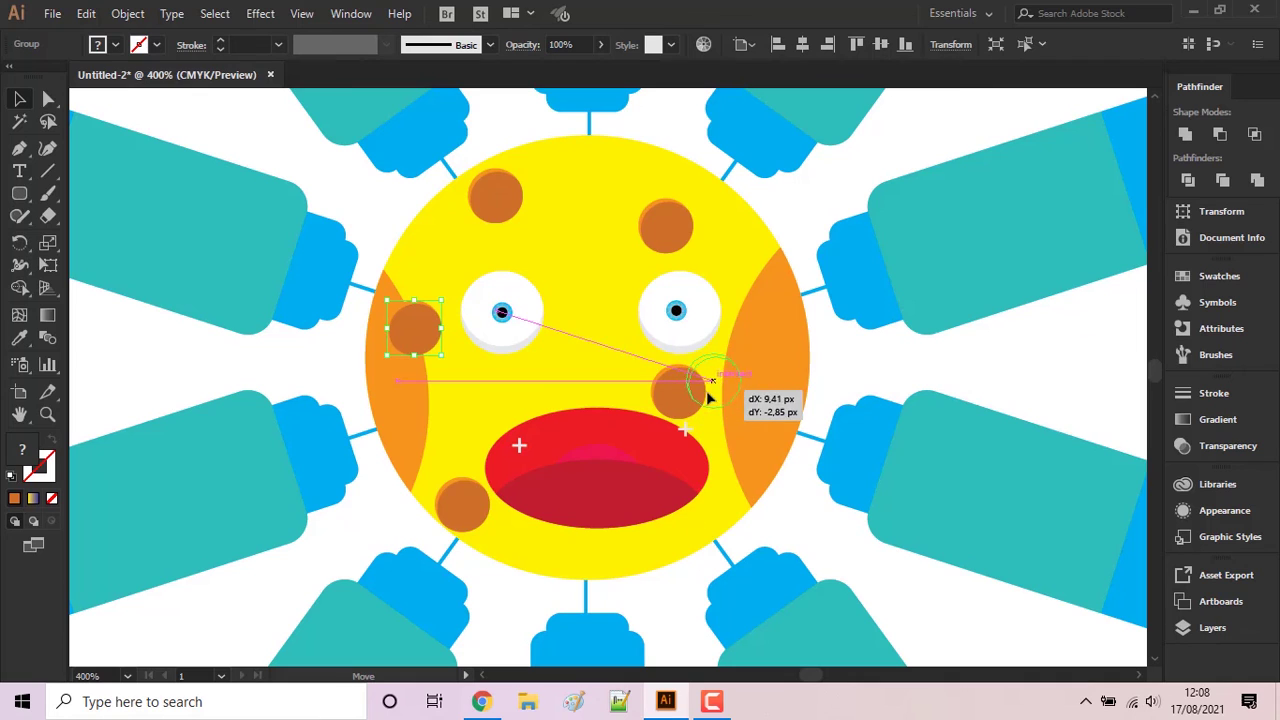
left_click(1031, 354)
- Marquee-select all the syringe and virus artwork and group it
scroll(1031, 354, "down", 1)
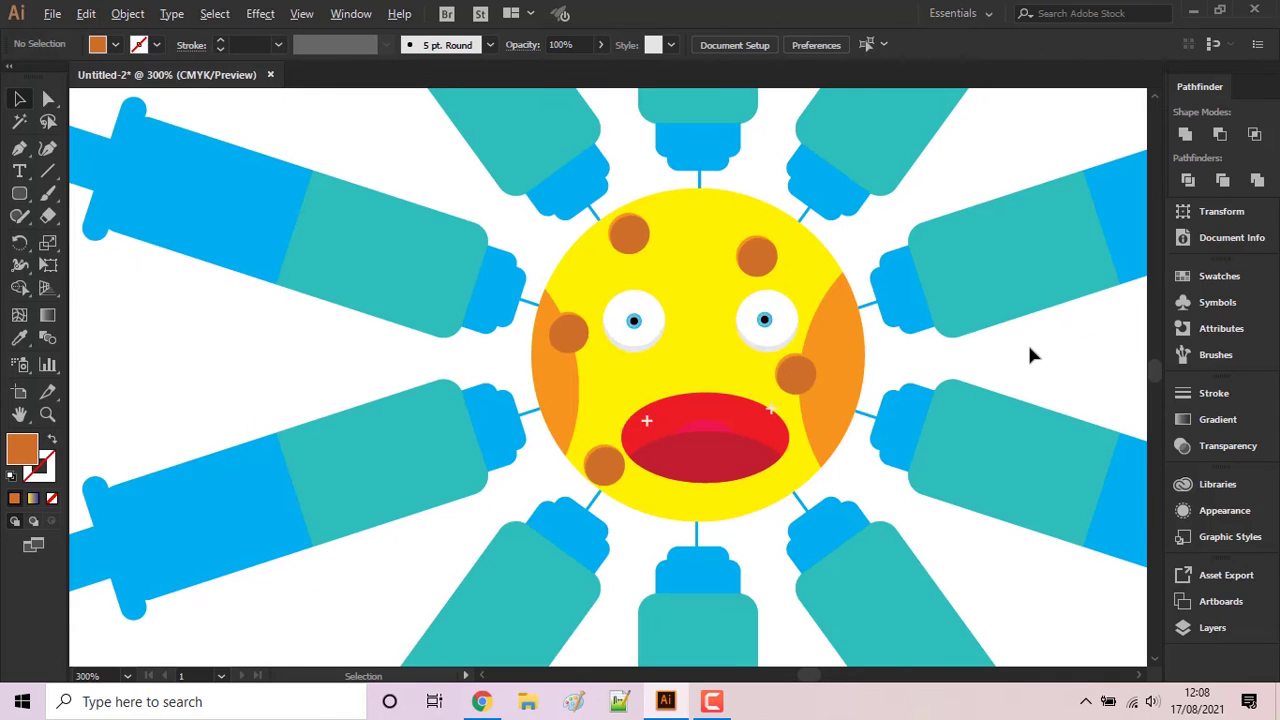
scroll(1031, 354, "down", 1)
scroll(1031, 354, "down", 1)
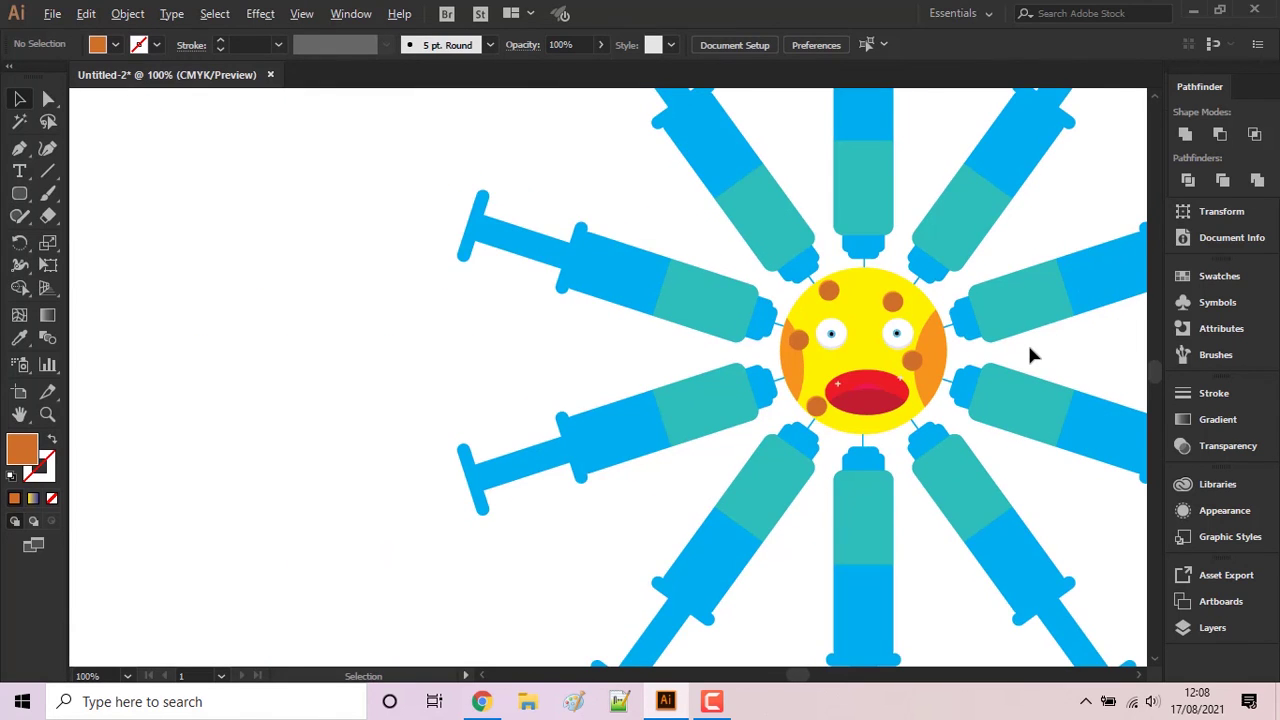
scroll(1031, 354, "down", 1)
scroll(1031, 354, "right", 3)
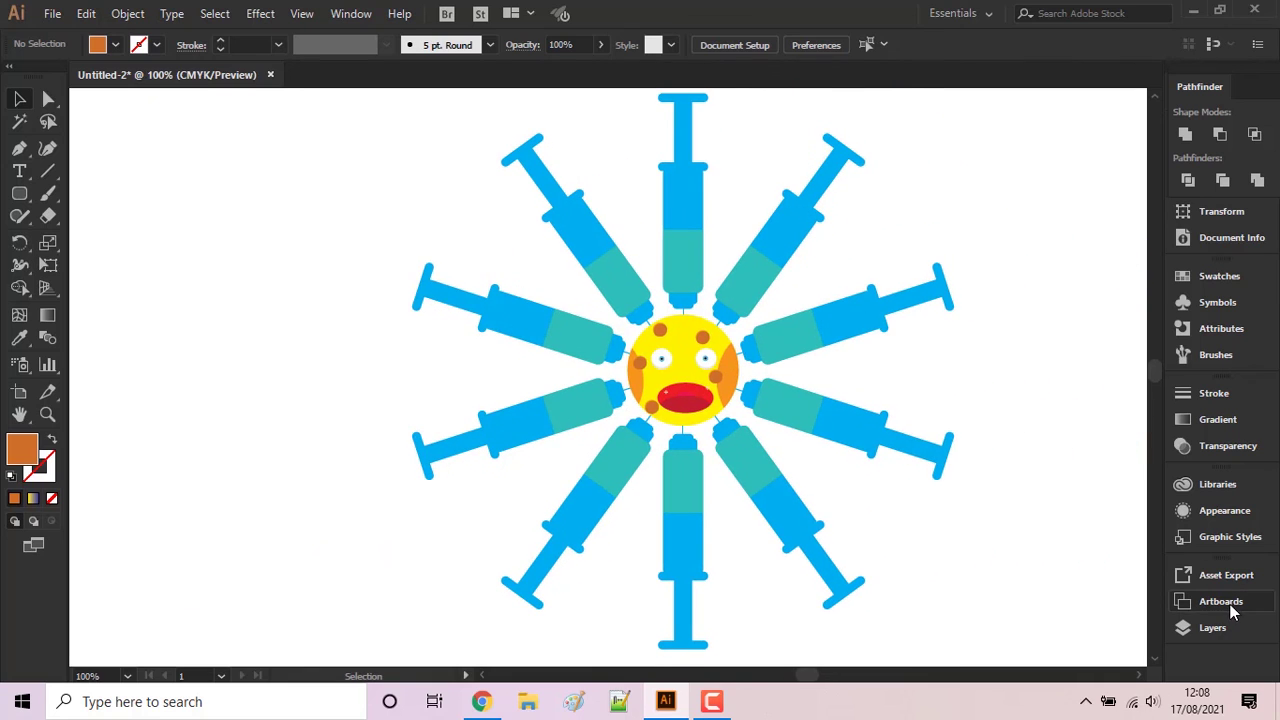
left_click(1213, 630)
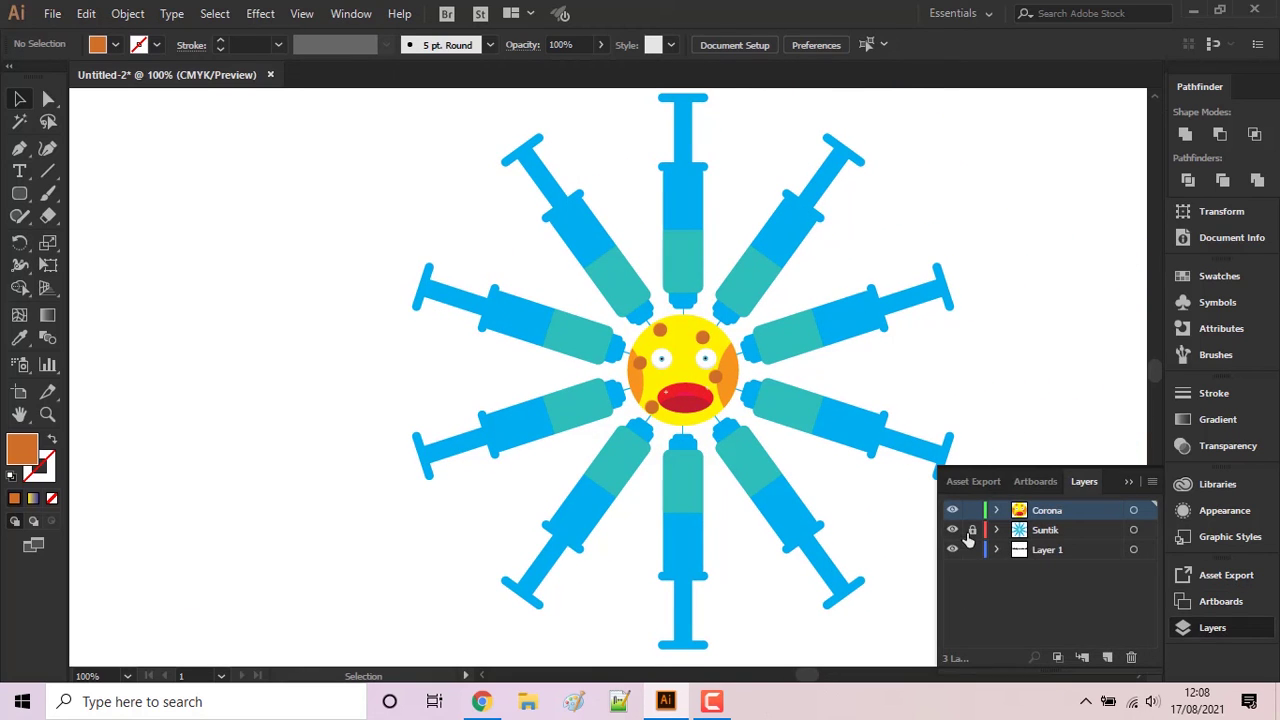
scroll(1052, 303, "down", 1)
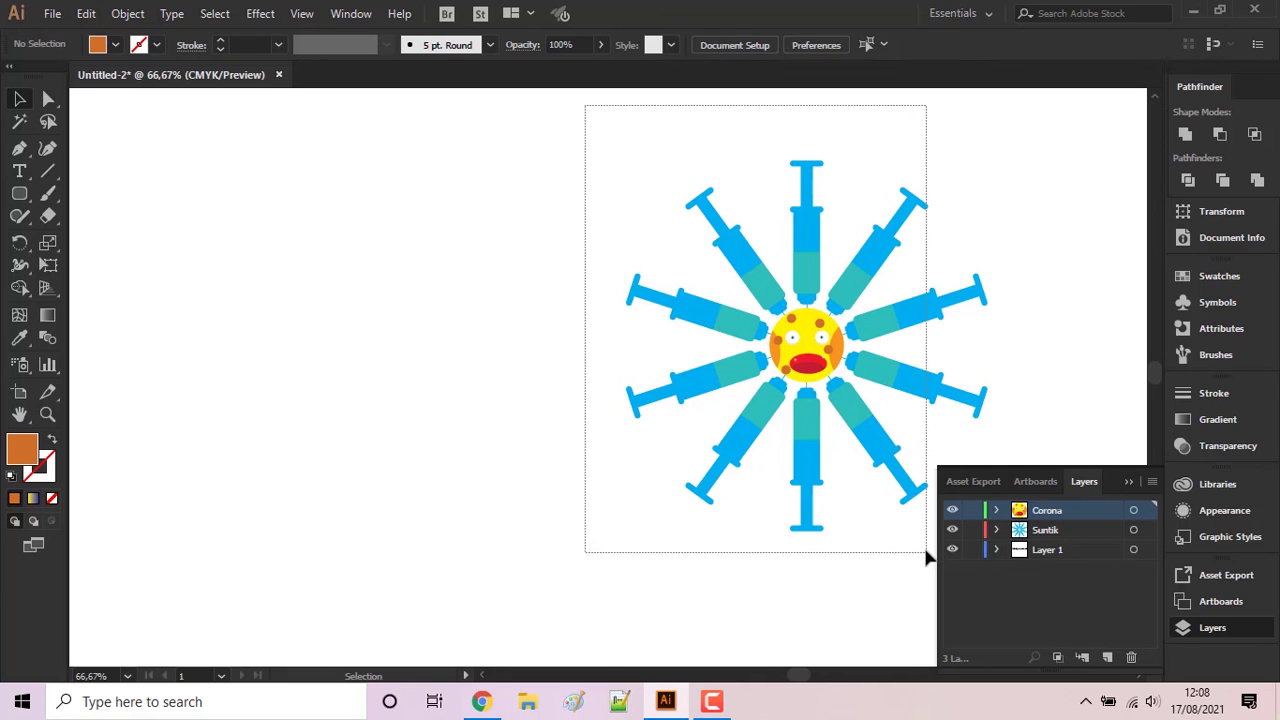
left_click_drag(587, 112, 926, 552)
right_click(884, 331)
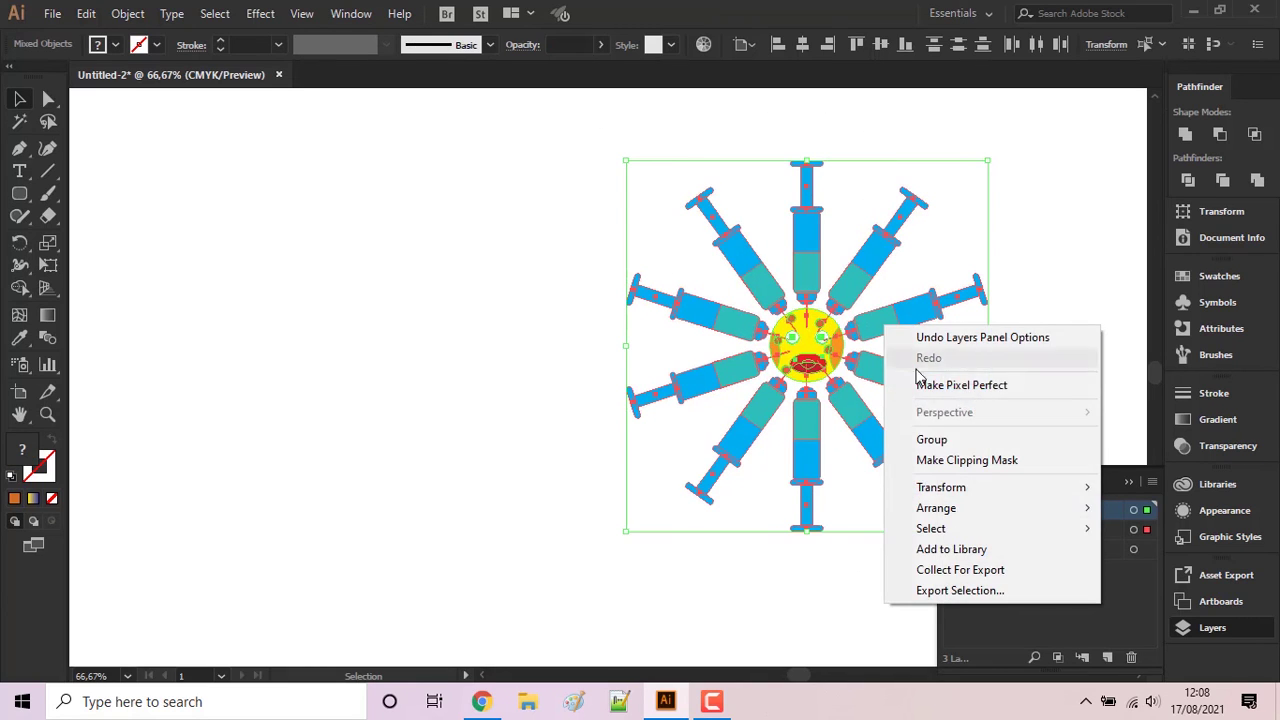
left_click(955, 440)
left_click(1129, 483)
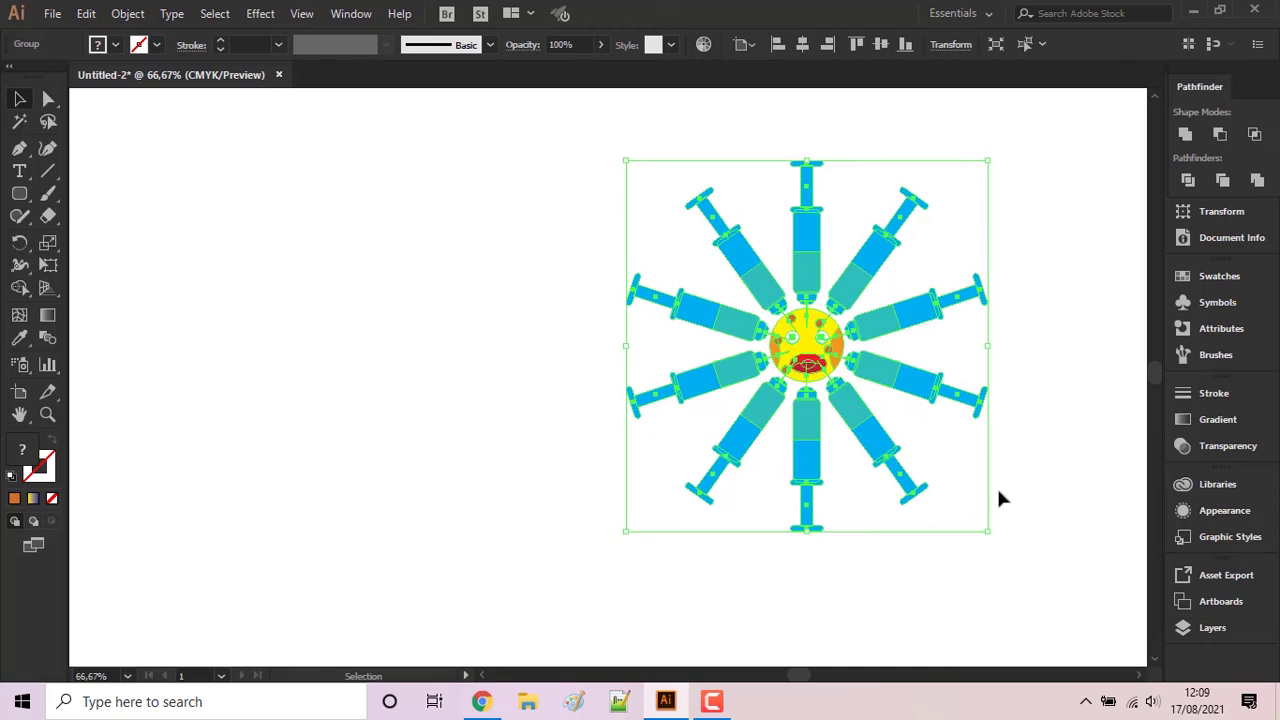
- Enlarge the grouped artwork and move it below the headline, nudging the headline down slightly
left_click_drag(988, 529, 1049, 591)
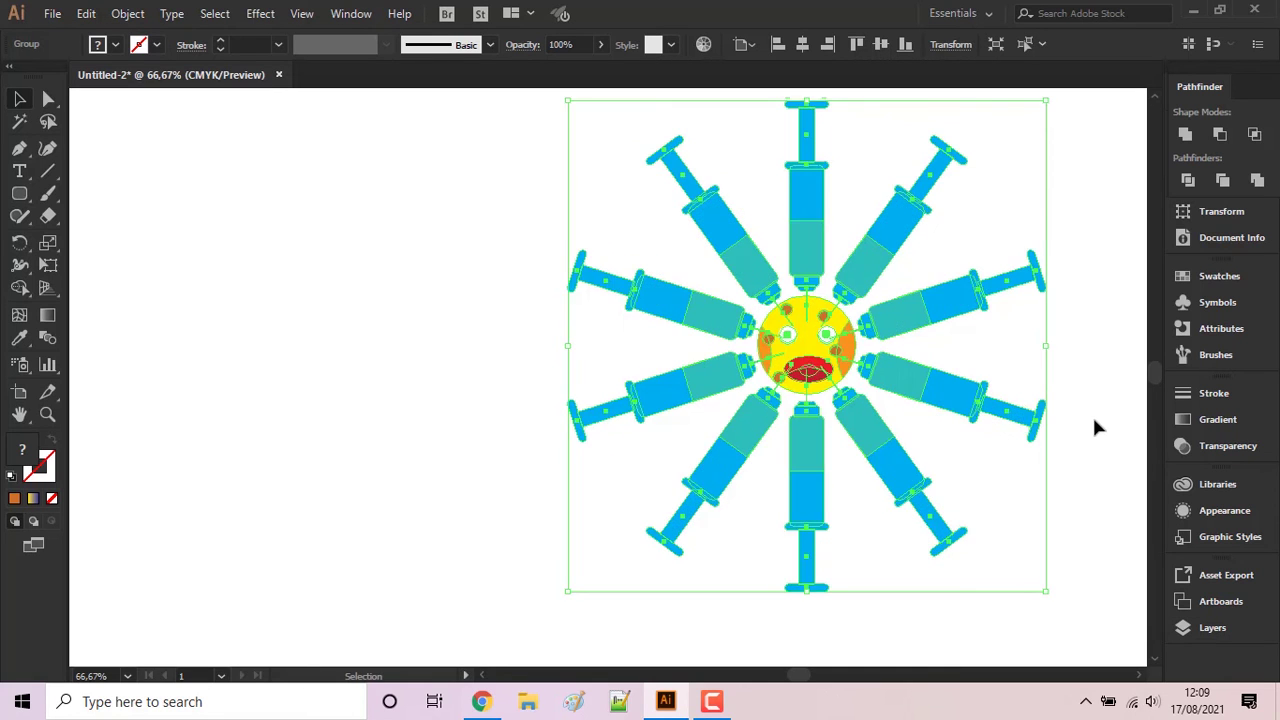
left_click_drag(1092, 414, 966, 434)
key("ctrl+minus")
key("ctrl+minus")
mouse_move(944, 274)
left_mouse_down()
mouse_move(1014, 315)
mouse_move(954, 337)
left_mouse_up()
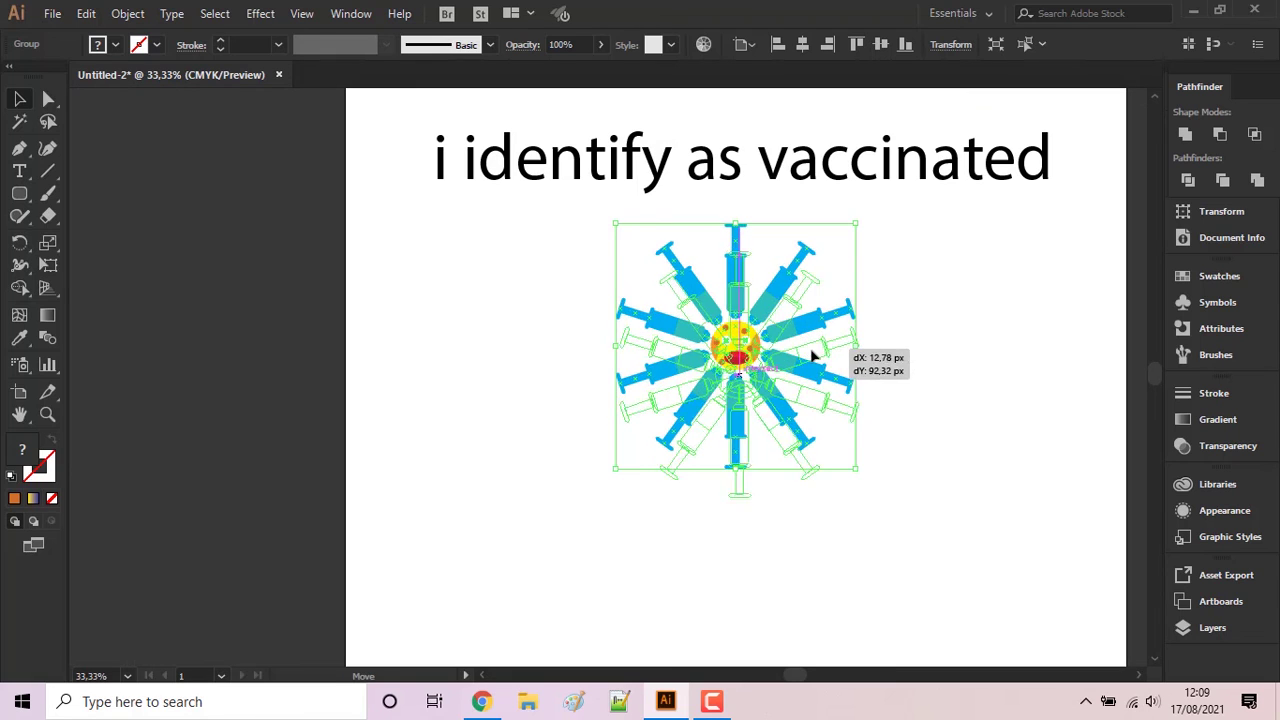
left_click(947, 330)
mouse_move(914, 192)
left_mouse_down()
mouse_move(911, 206)
mouse_move(911, 176)
left_mouse_up()
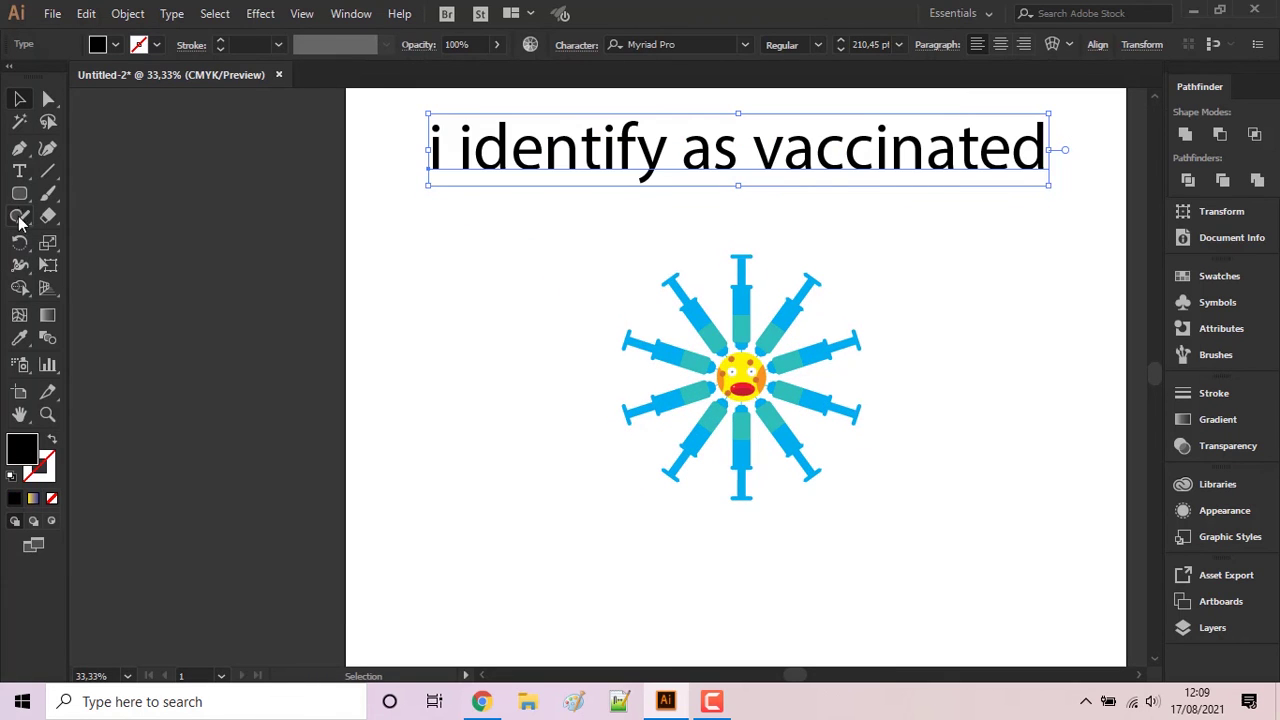
- Start a new 72 pt text object below the syringe virus
left_click(19, 172)
left_click_drag(908, 466, 797, 374)
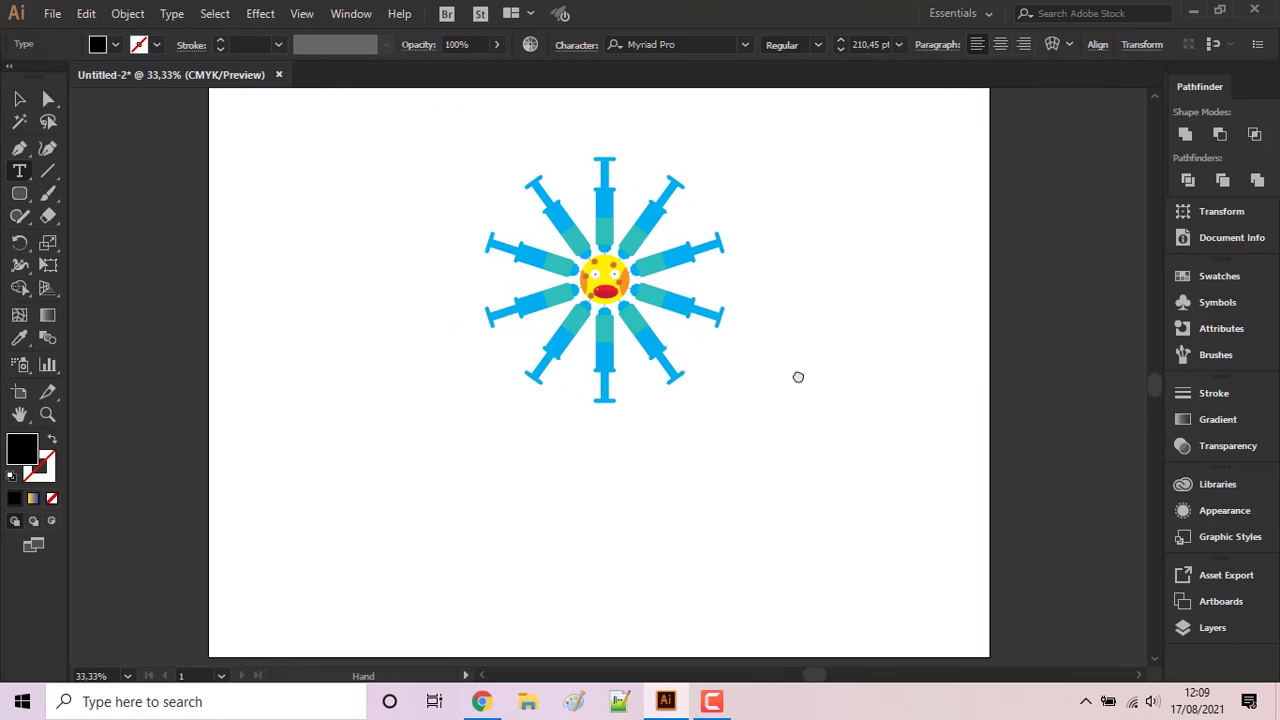
left_click(380, 534)
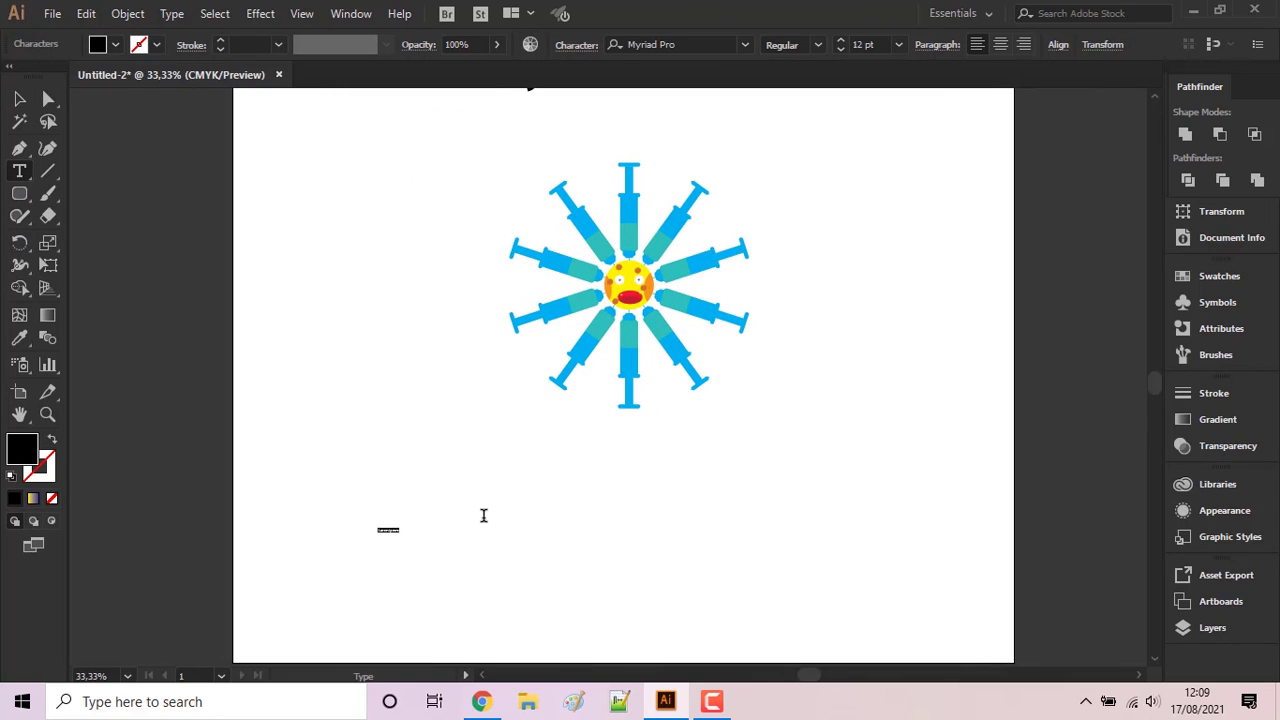
left_click(898, 44)
left_click(946, 375)
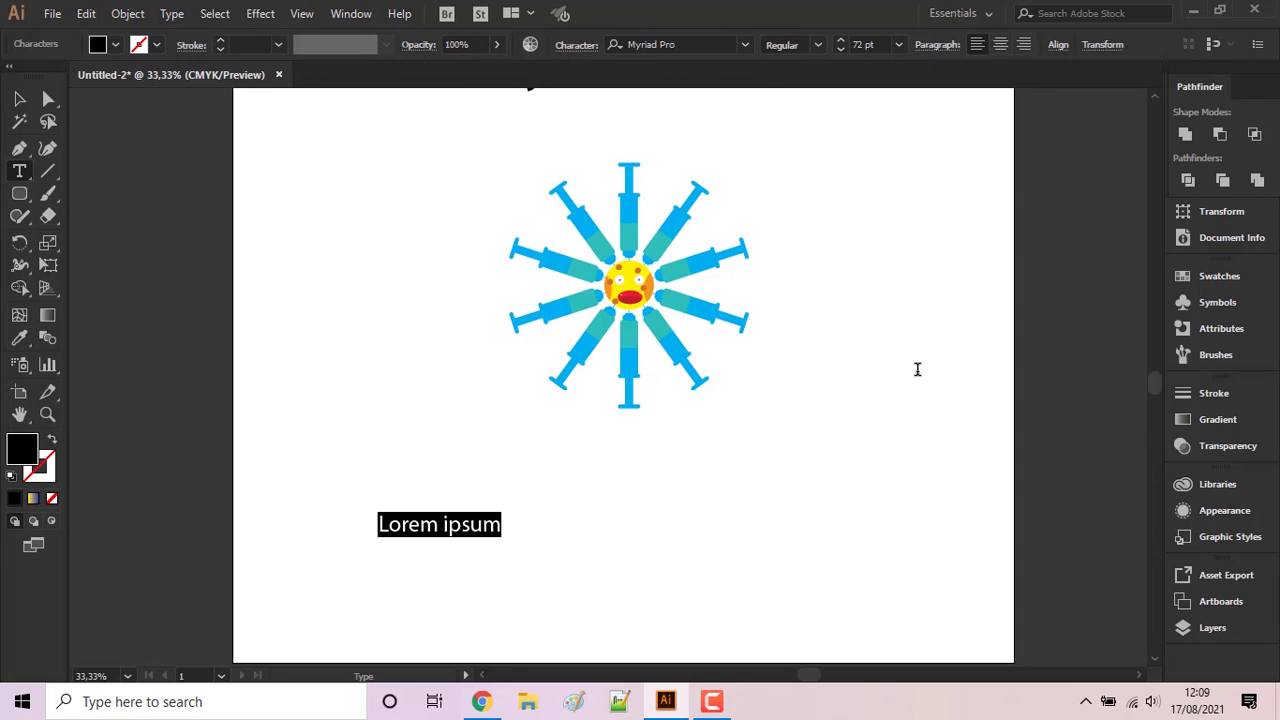
scroll(773, 370, "up", 1)
scroll(773, 370, "up", 1)
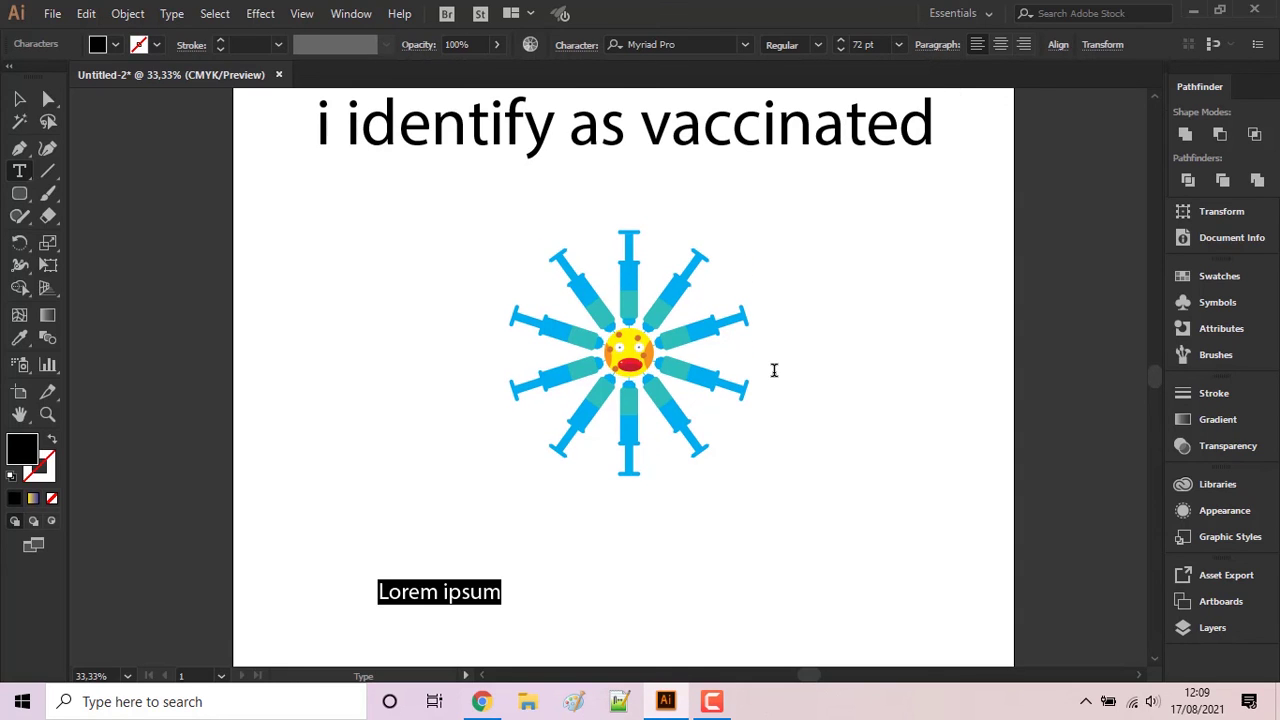
- Replace the placeholder with 'I IDENTIFY AS VACCINATED' and set it to 172 pt
key("BackSpace")
type("I IDENTIFY AS VACCI")
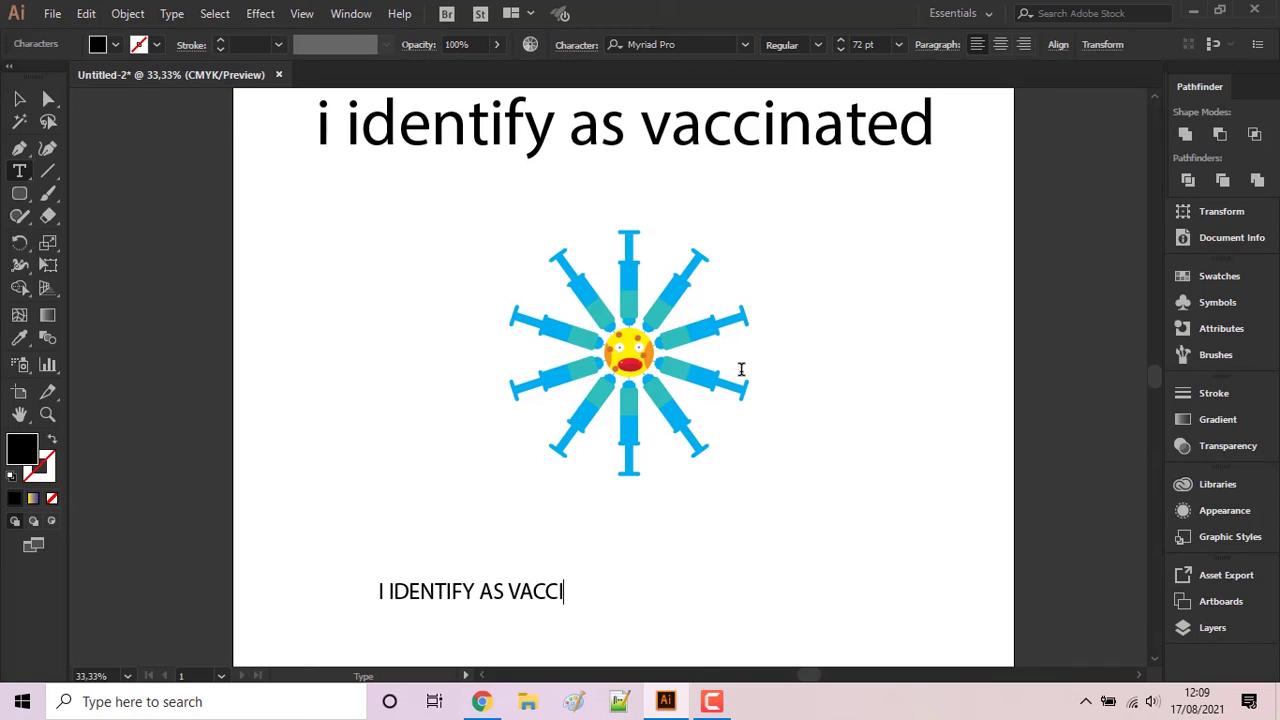
type("NATED")
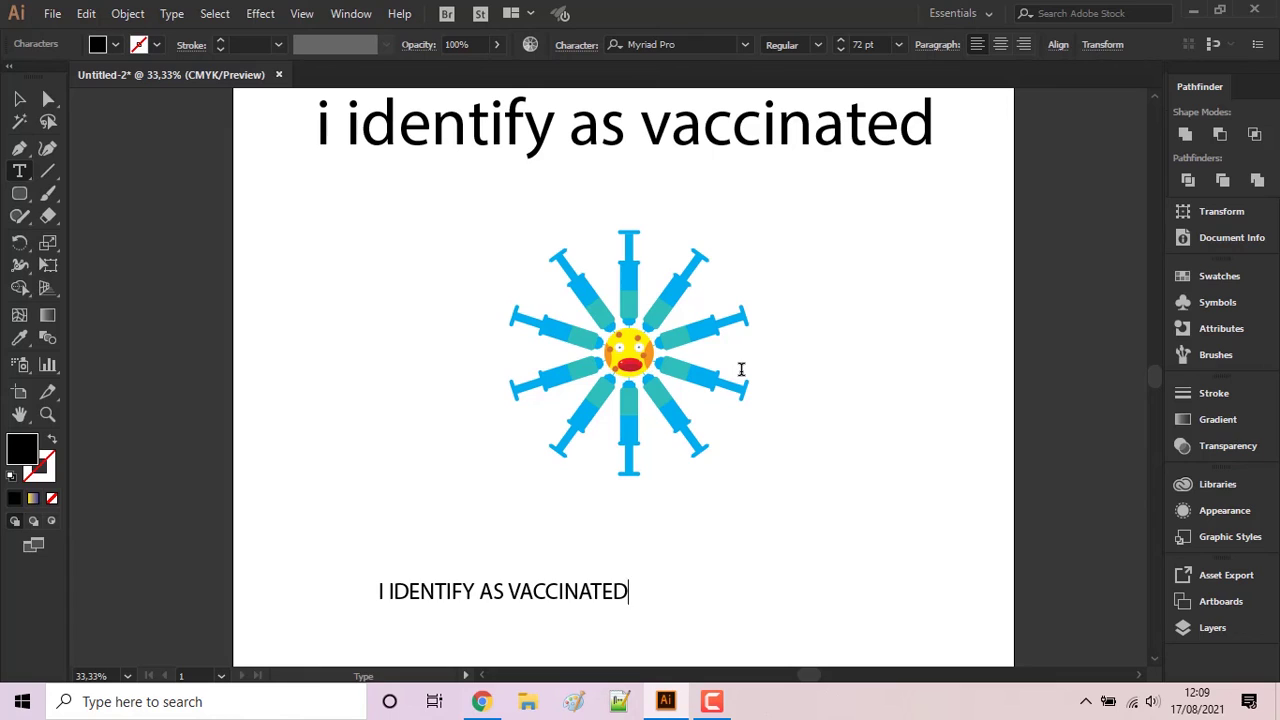
key("ctrl+a")
key("Escape")
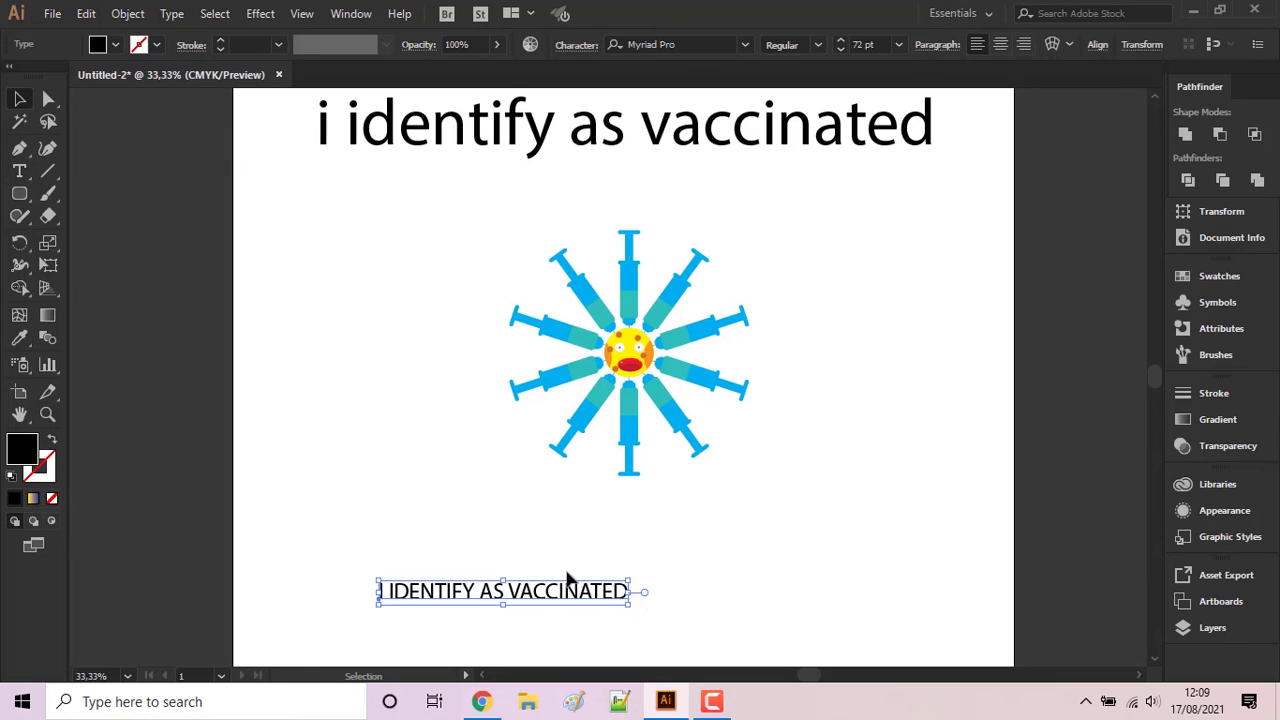
left_click(849, 45)
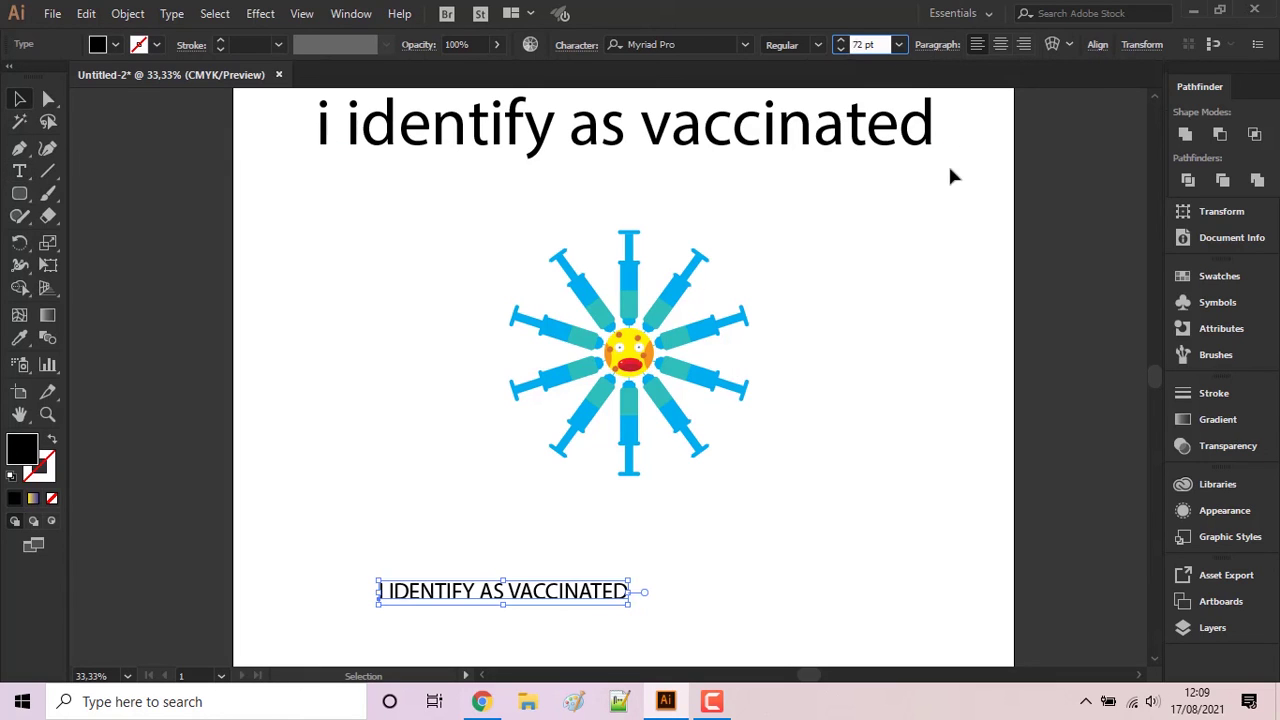
type("1")
key("Return")
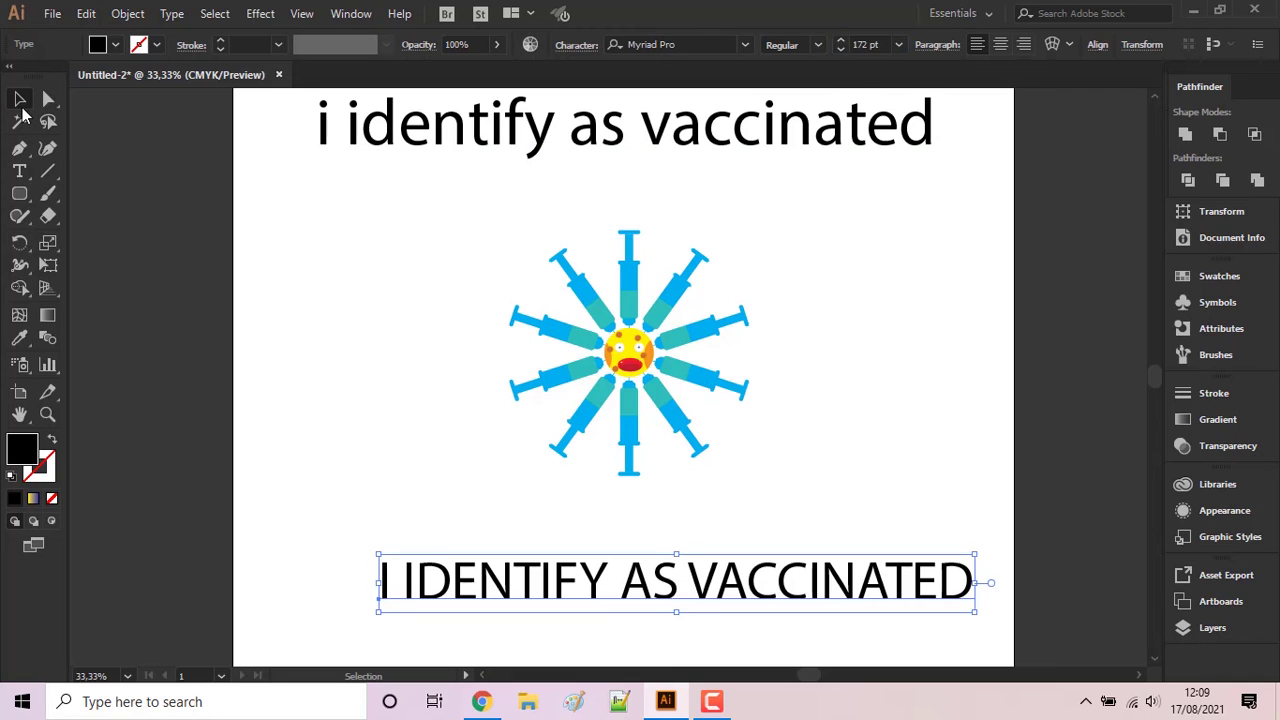
- Center the syringe graphic horizontally and vertically, with the uppercase line moved directly beneath it
left_click(680, 525)
mouse_move(763, 583)
left_mouse_down()
mouse_move(745, 225)
mouse_move(749, 491)
mouse_move(728, 505)
mouse_move(745, 527)
left_mouse_up()
left_click(697, 302)
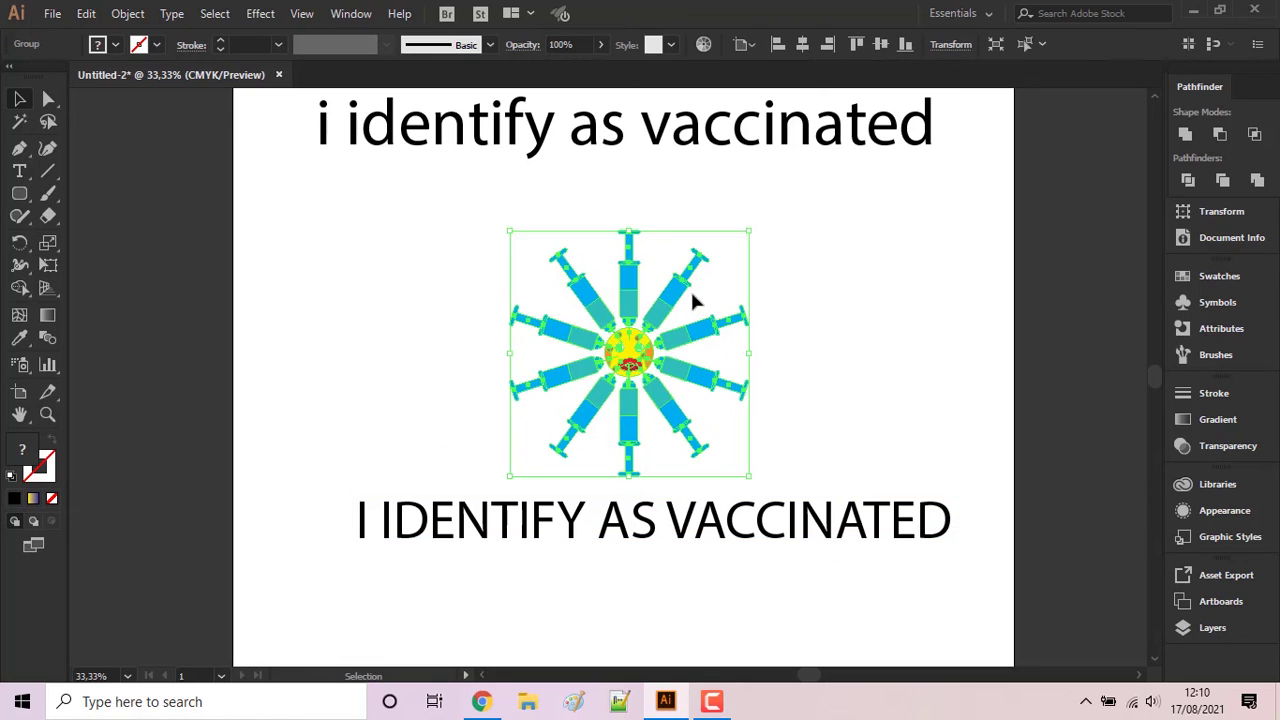
left_click(801, 44)
left_click(880, 44)
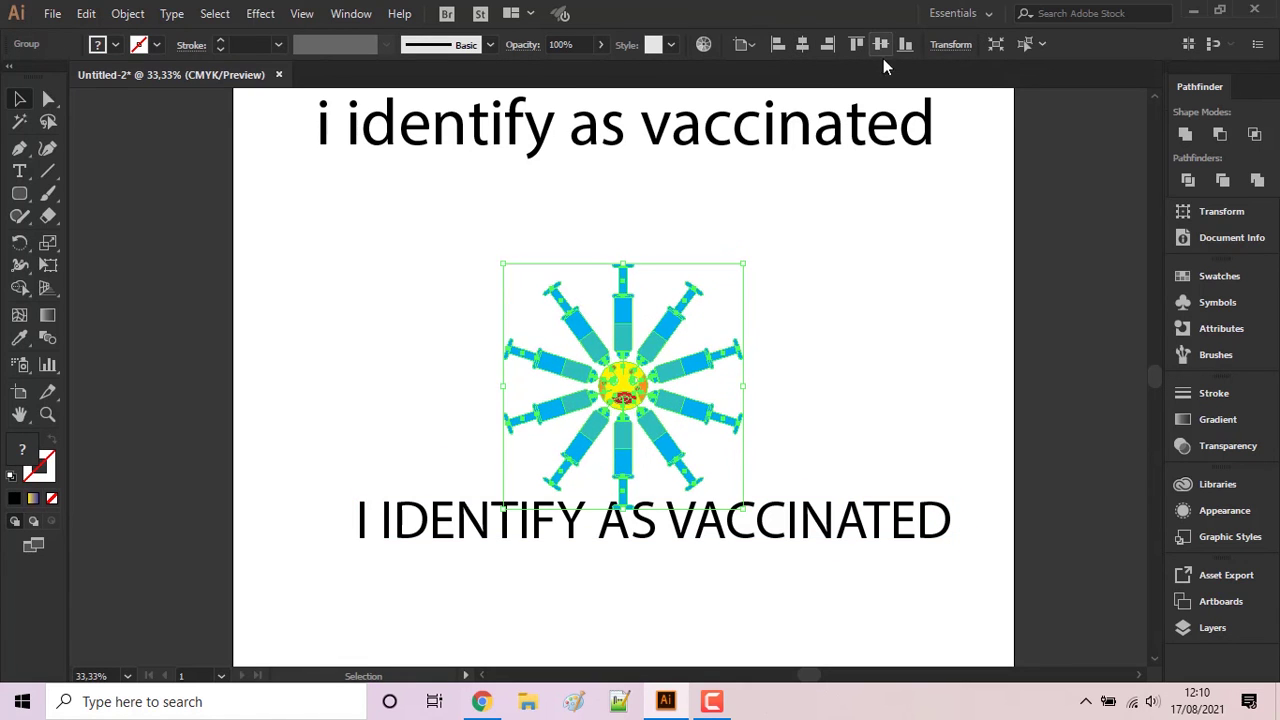
left_click(884, 263)
scroll(884, 263, "down", 3)
left_click_drag(760, 424, 752, 462)
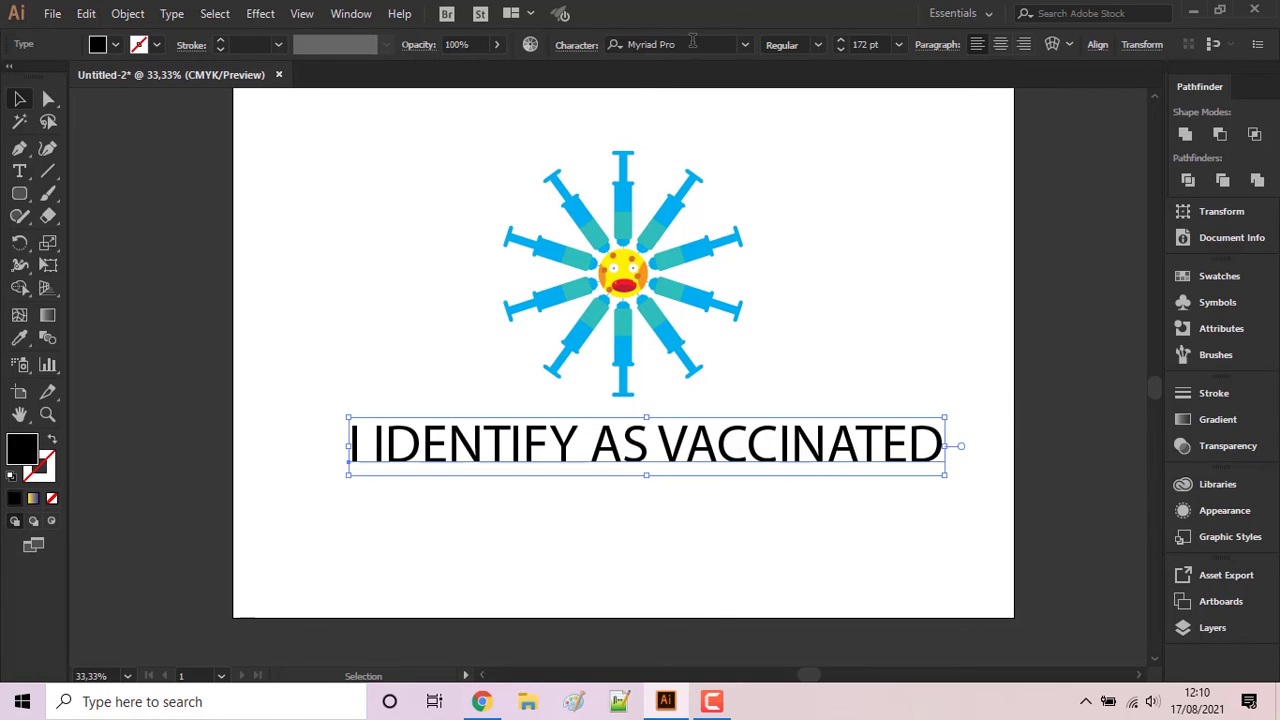
- Set the uppercase line in Neris SemiBold and place it just below the lowercase headline
left_click(745, 44)
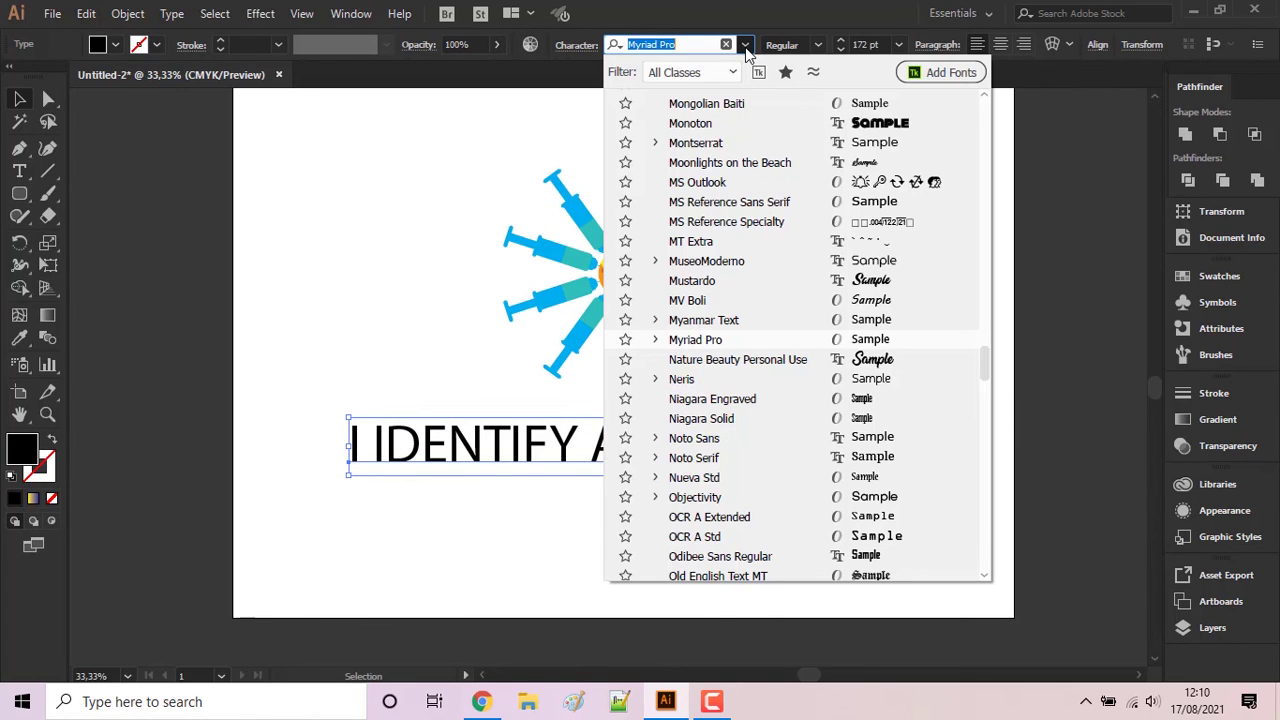
left_click(656, 380)
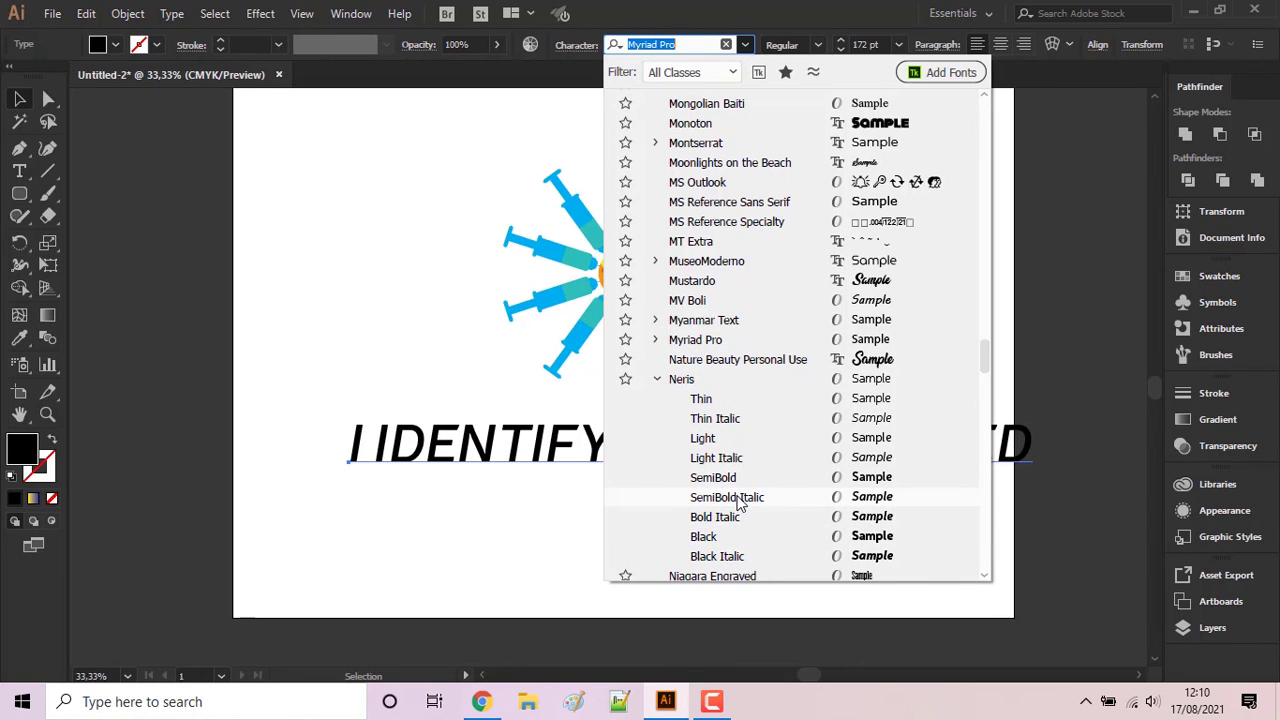
left_click(735, 478)
mouse_move(851, 469)
left_mouse_down()
mouse_move(815, 470)
mouse_move(806, 484)
mouse_move(791, 120)
left_mouse_up()
left_click(903, 540)
scroll(760, 240, "up", 3)
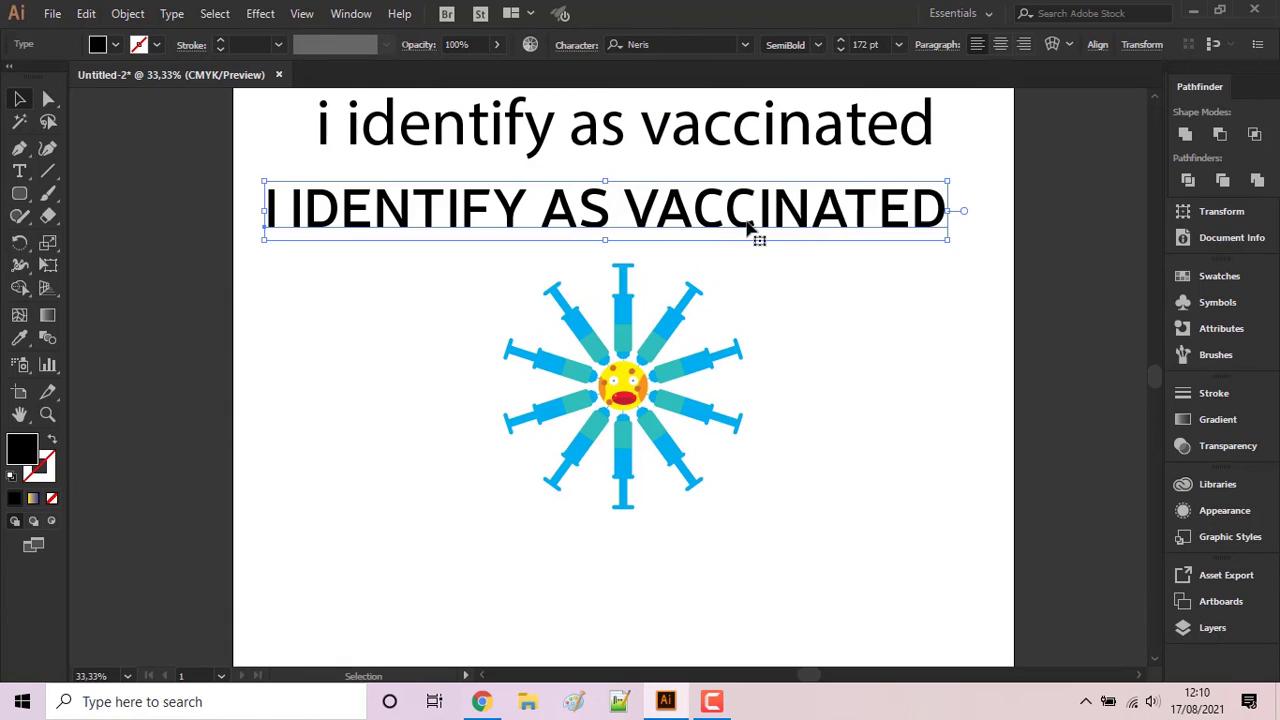
left_click_drag(748, 228, 748, 184)
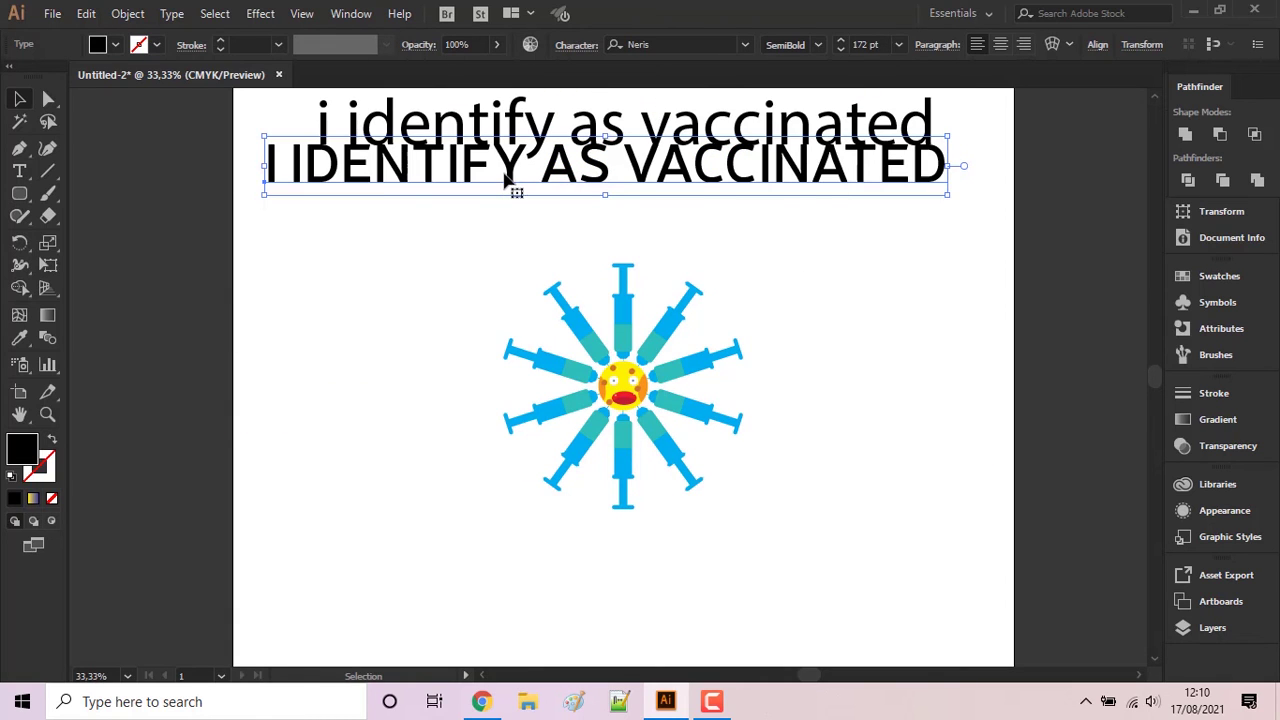
left_click_drag(505, 176, 608, 193)
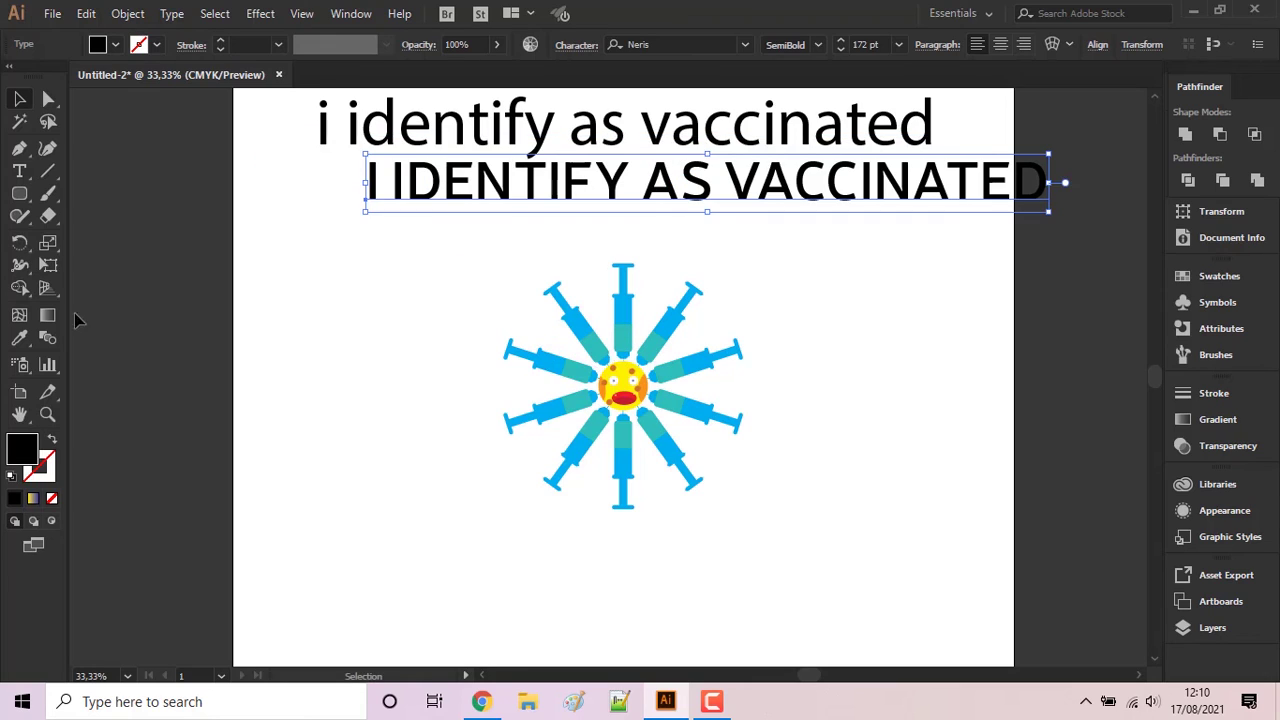
- Draw a rectangle around the syringe-virus graphic
left_click(19, 195)
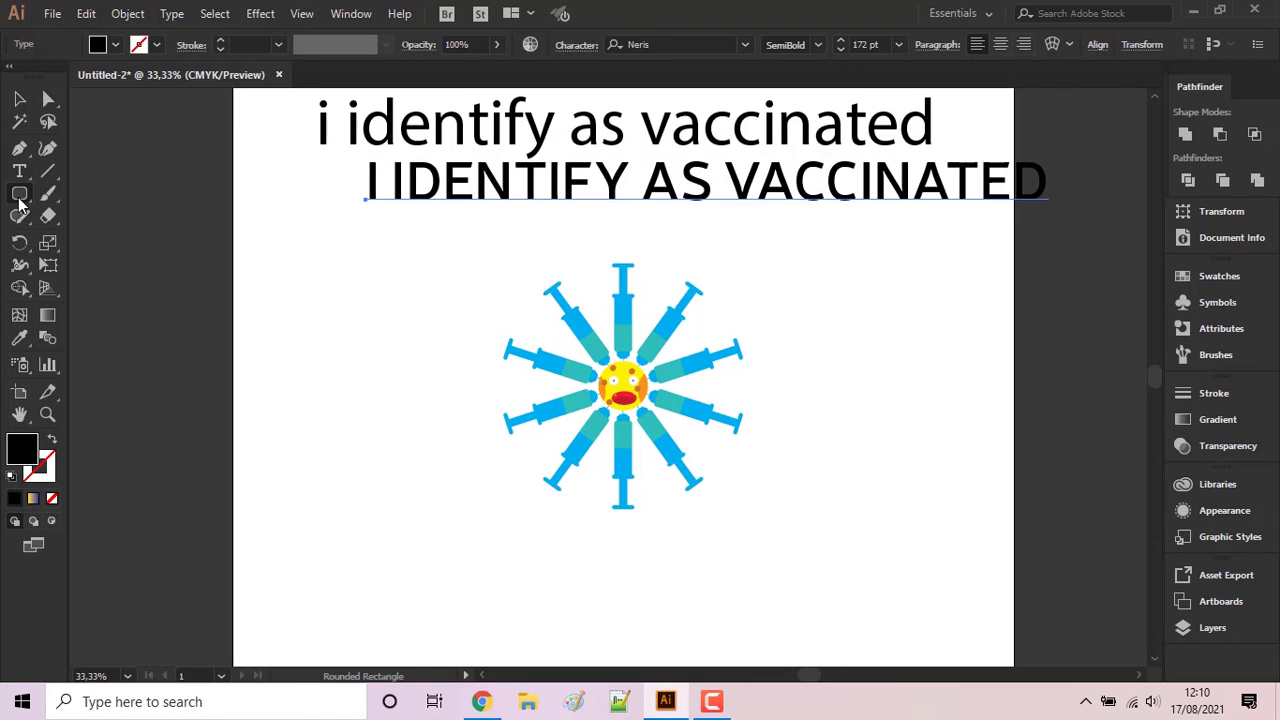
left_click_drag(19, 201, 105, 190)
left_click_drag(464, 220, 769, 588)
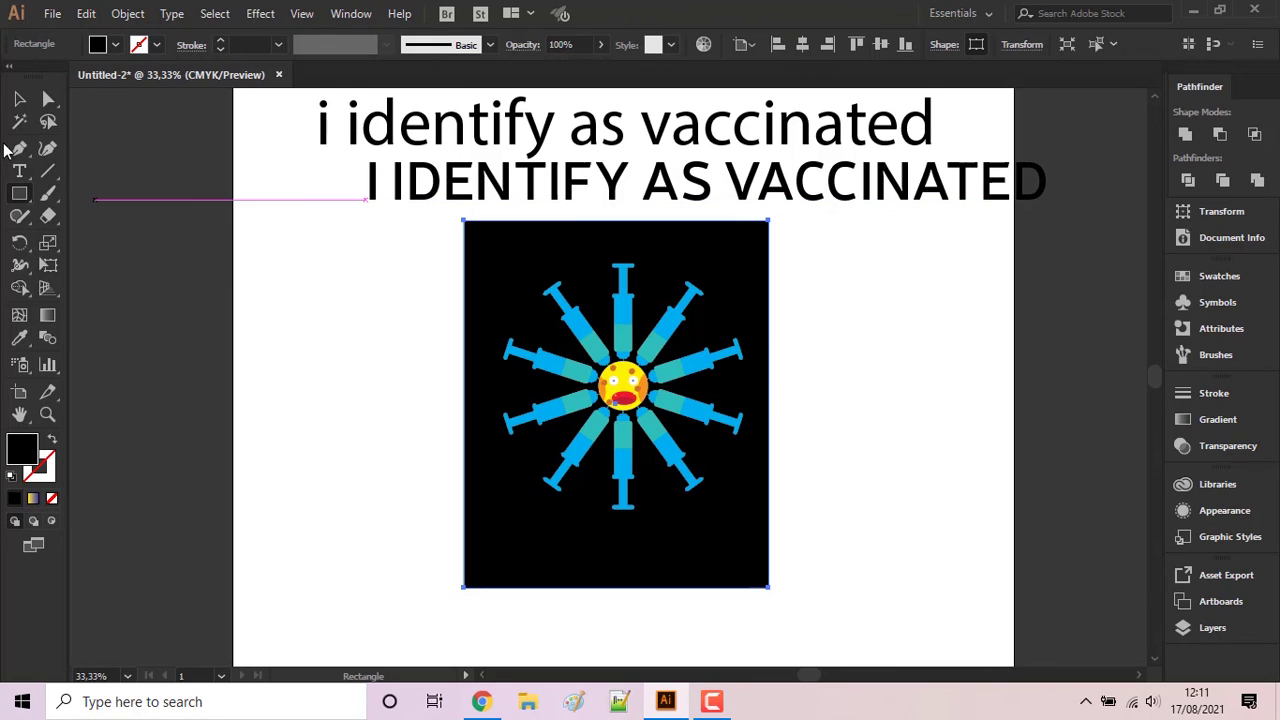
- Centre the black rectangle on the artboard and nudge the uppercase slogan up and left
left_click(19, 99)
left_click(802, 44)
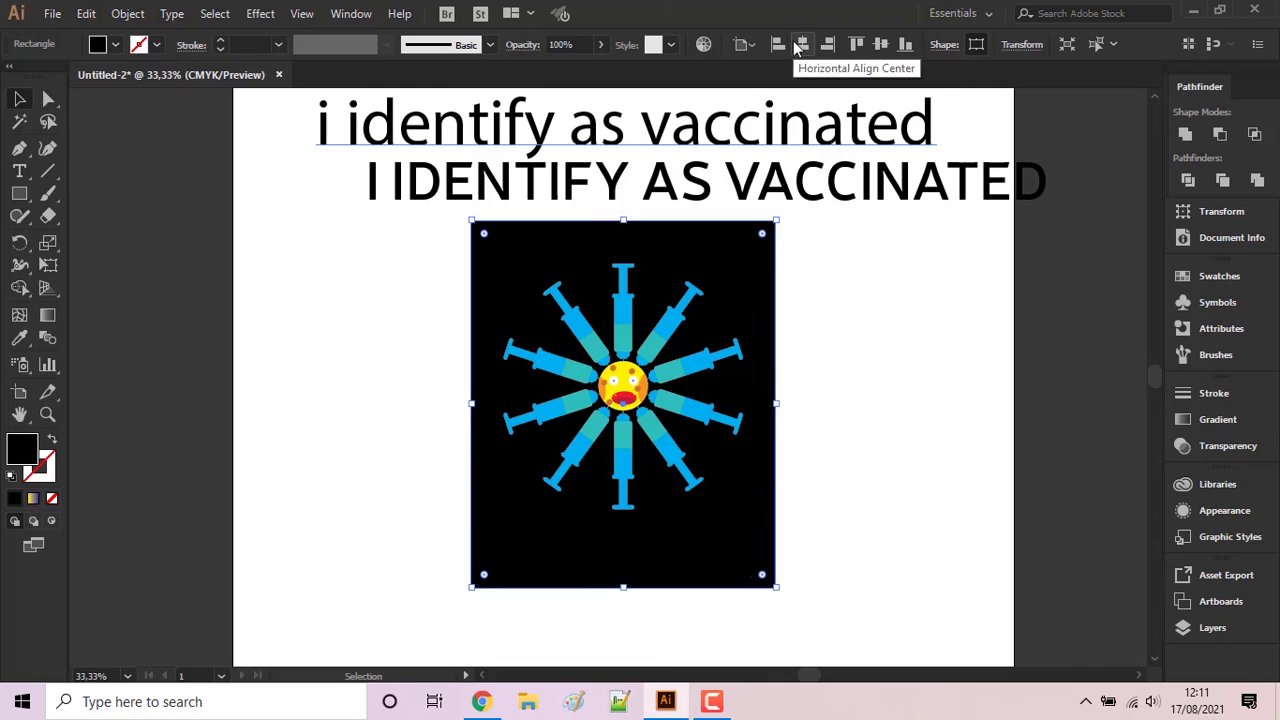
left_click(879, 46)
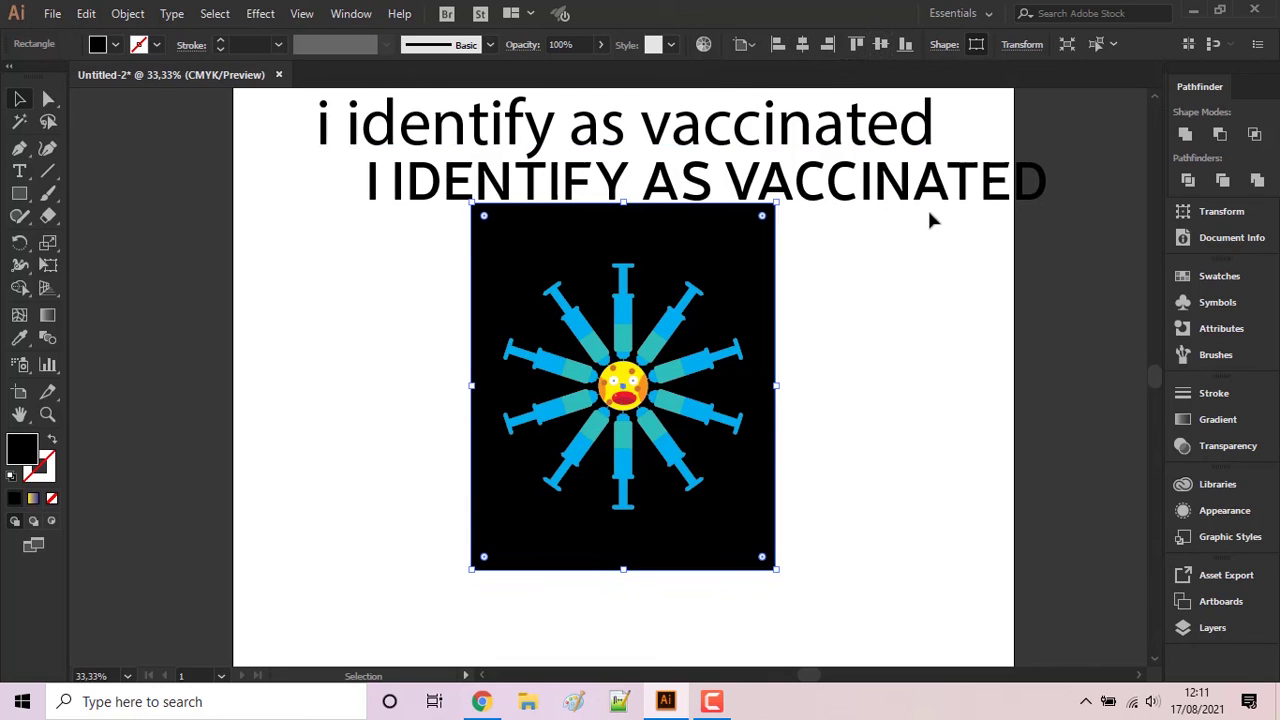
left_click(900, 325)
left_click_drag(866, 198, 846, 173)
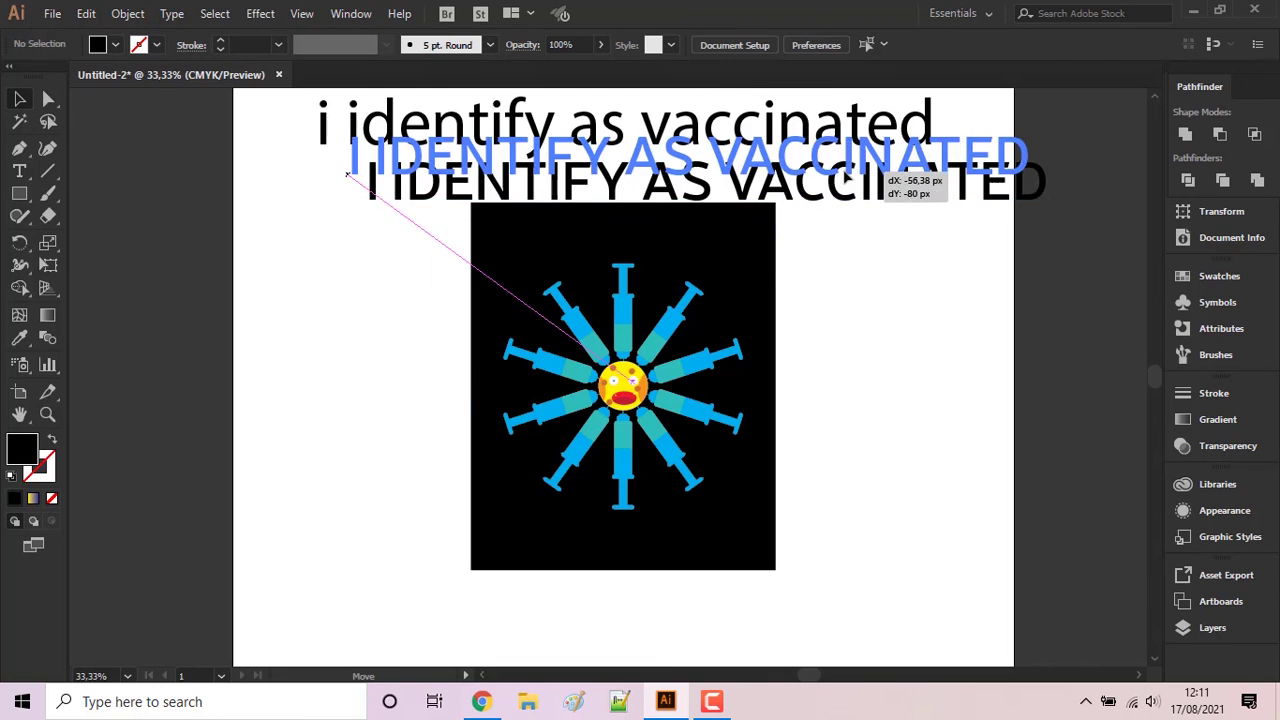
- Round the rectangle's two top corners fully into an arch shape
left_click(755, 253)
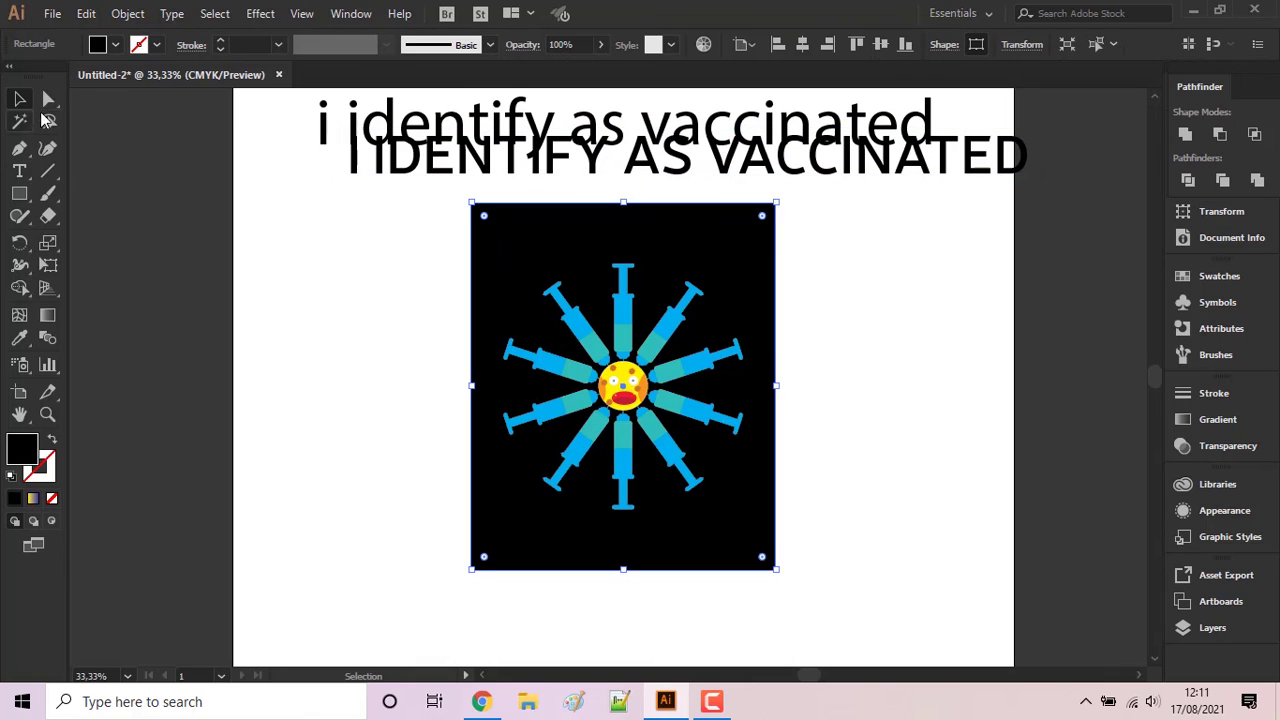
left_click(48, 100)
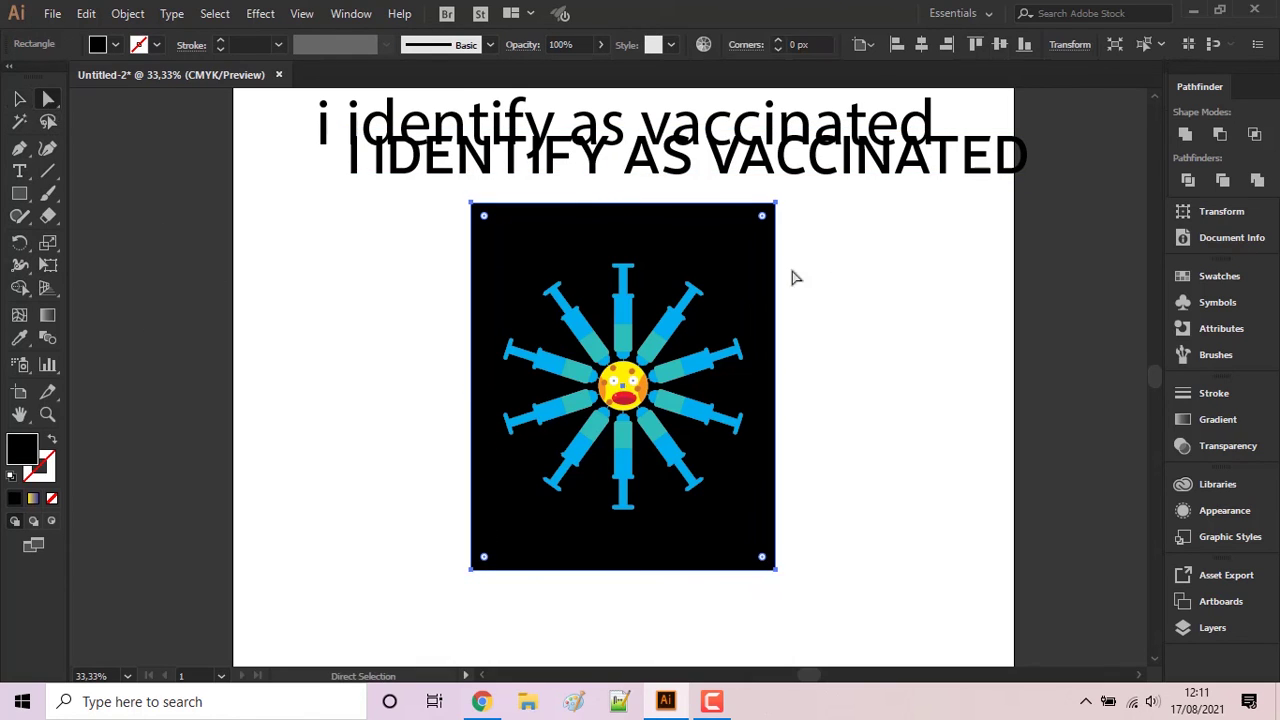
left_click_drag(804, 196, 442, 214)
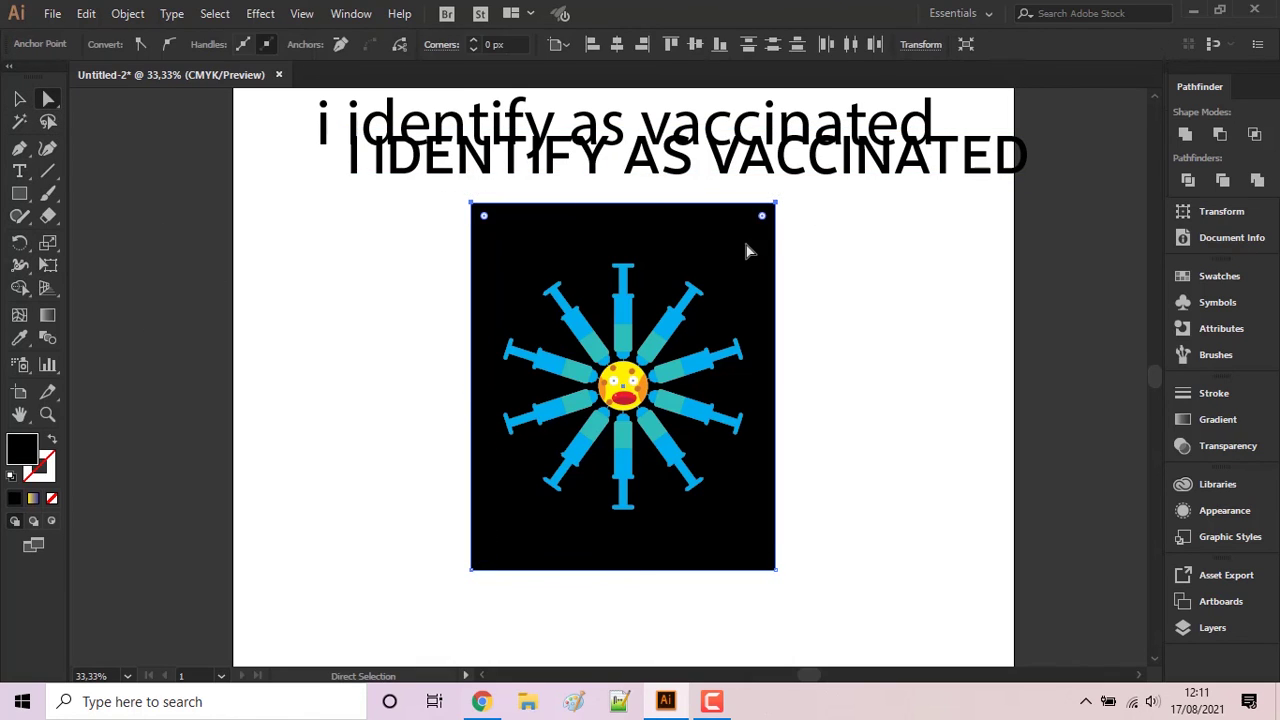
left_click_drag(764, 226, 670, 440)
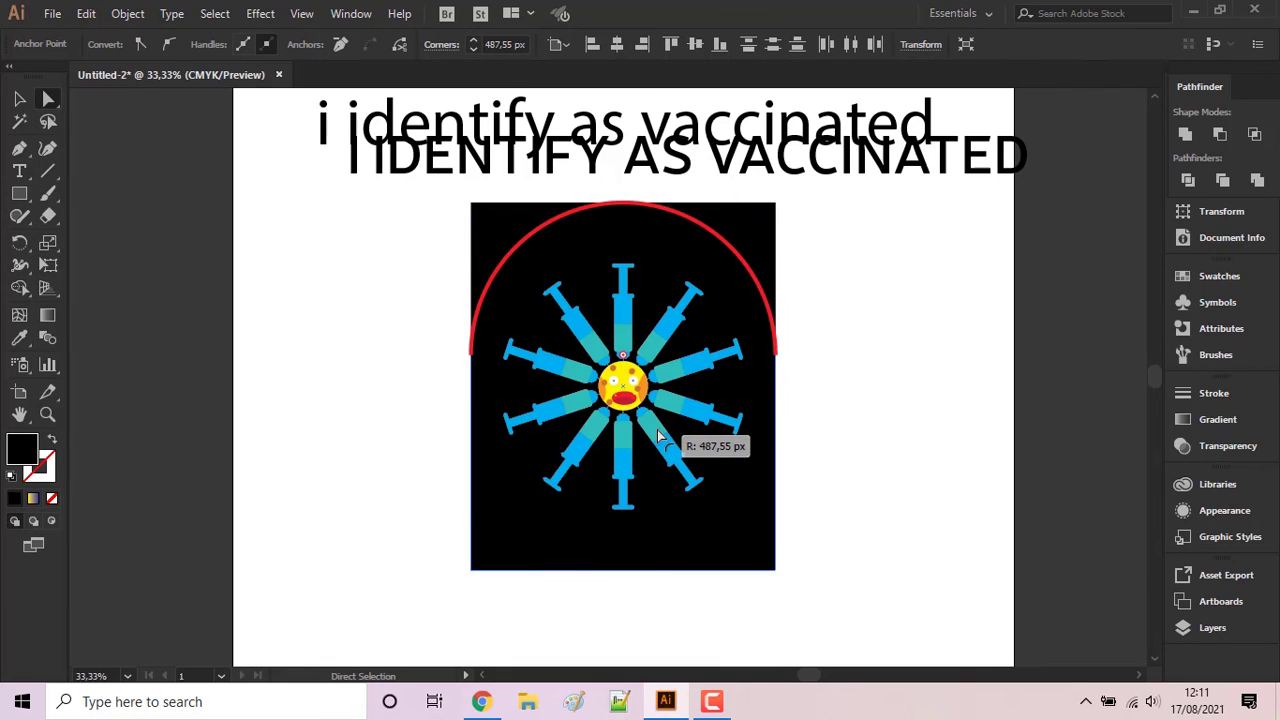
left_click(19, 99)
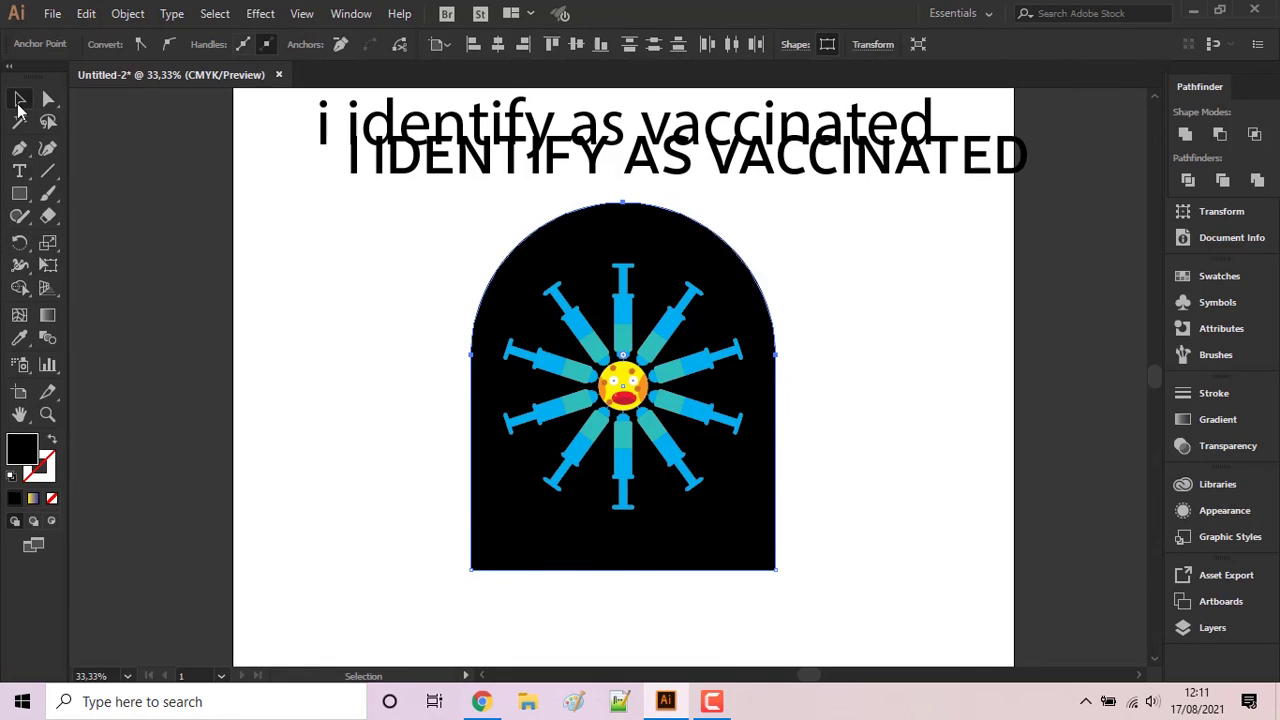
left_click(385, 185)
- Copy the uppercase 'I IDENTIFY AS VACCINATED' text and nudge that line up and left
key("t")
left_click(388, 175)
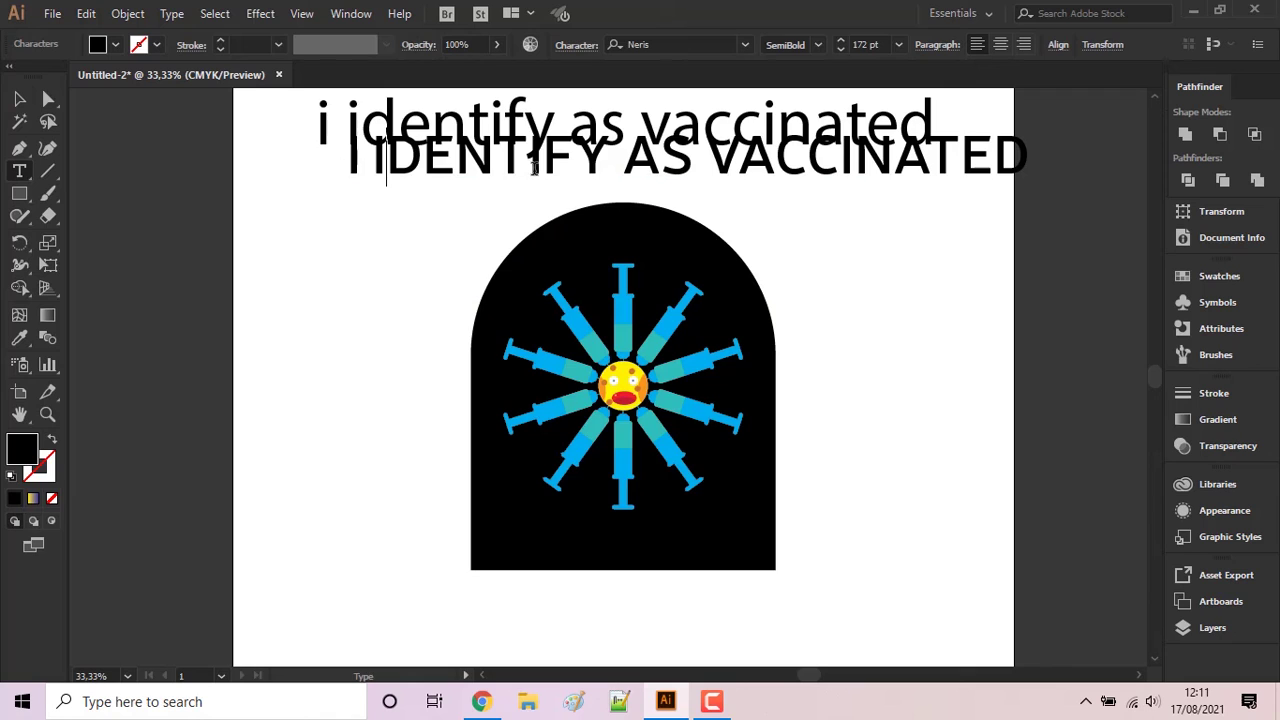
key("ctrl+a")
left_click(86, 13)
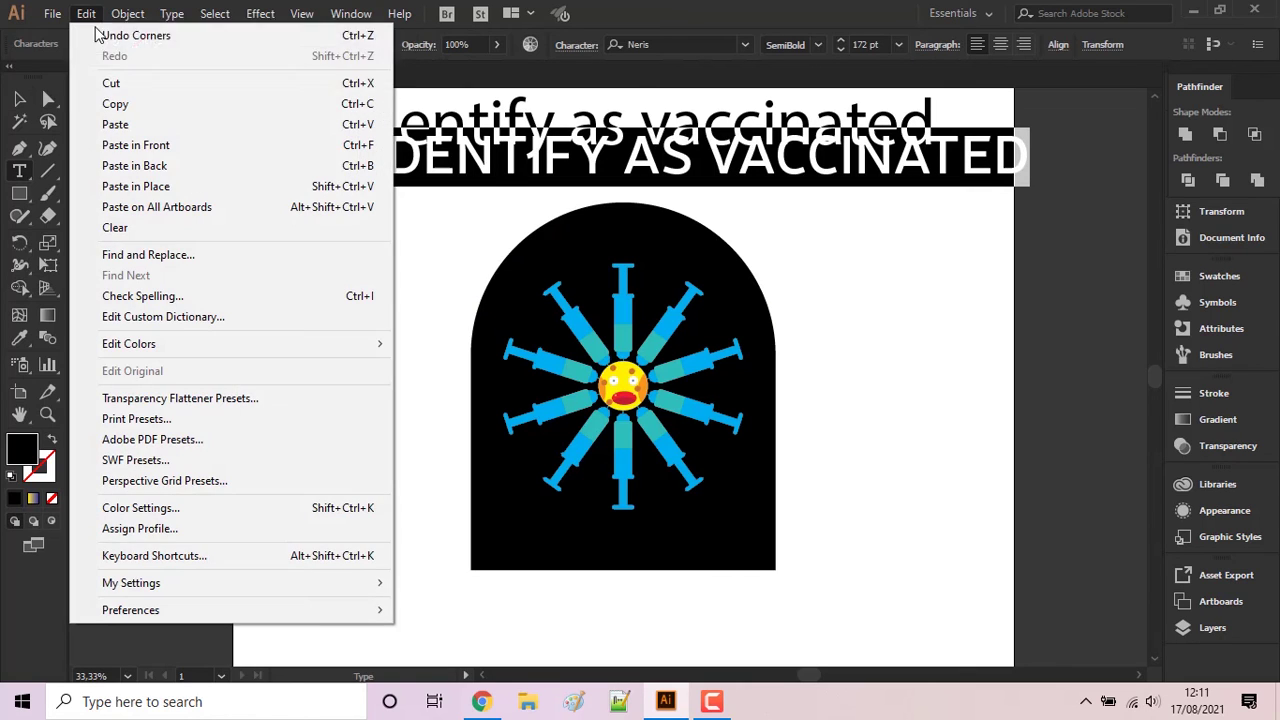
left_click(118, 104)
key("Escape")
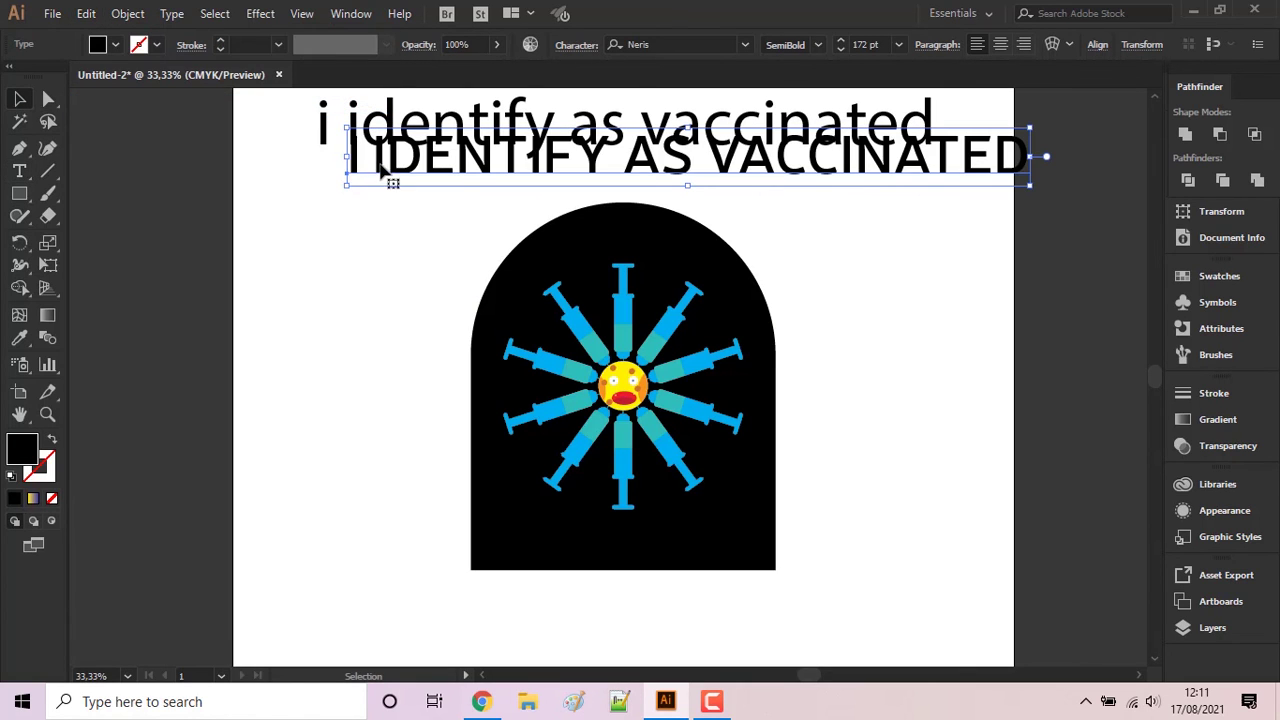
left_click_drag(381, 172, 369, 163)
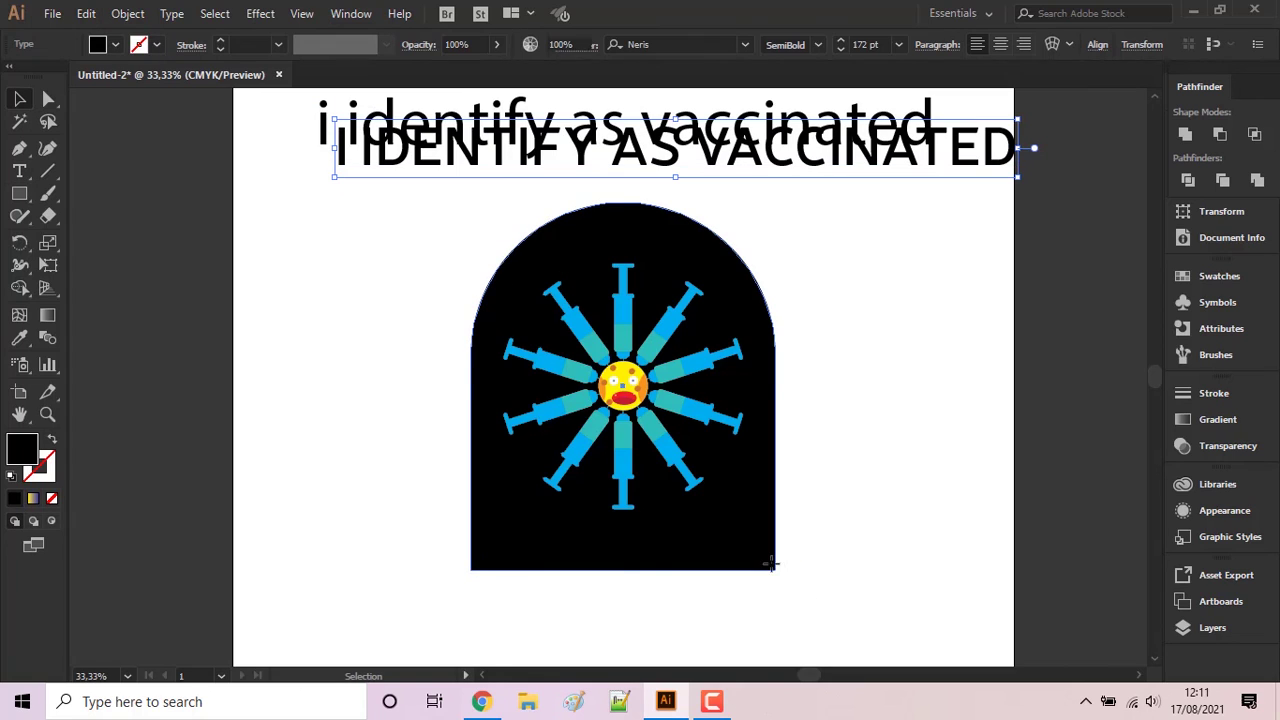
- Paste the slogan as type on the arch path and slide it along the curve
left_click(770, 563)
left_click(24, 177)
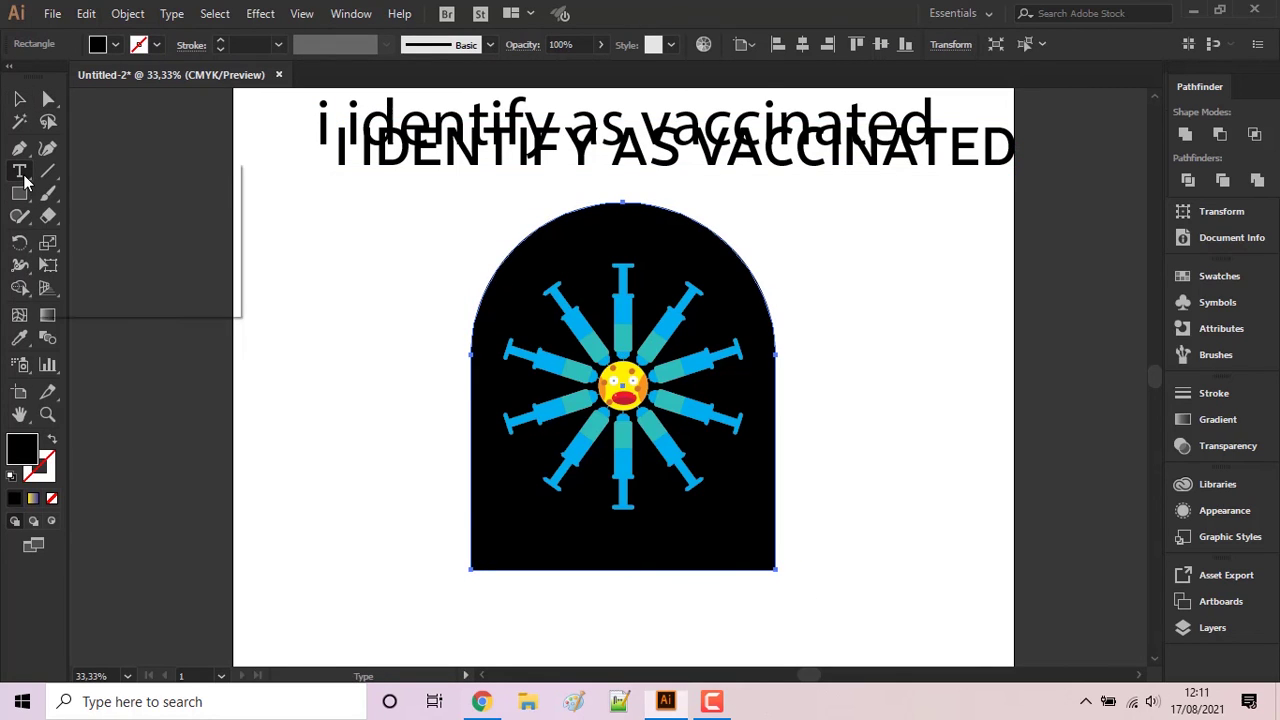
left_click_drag(24, 177, 95, 213)
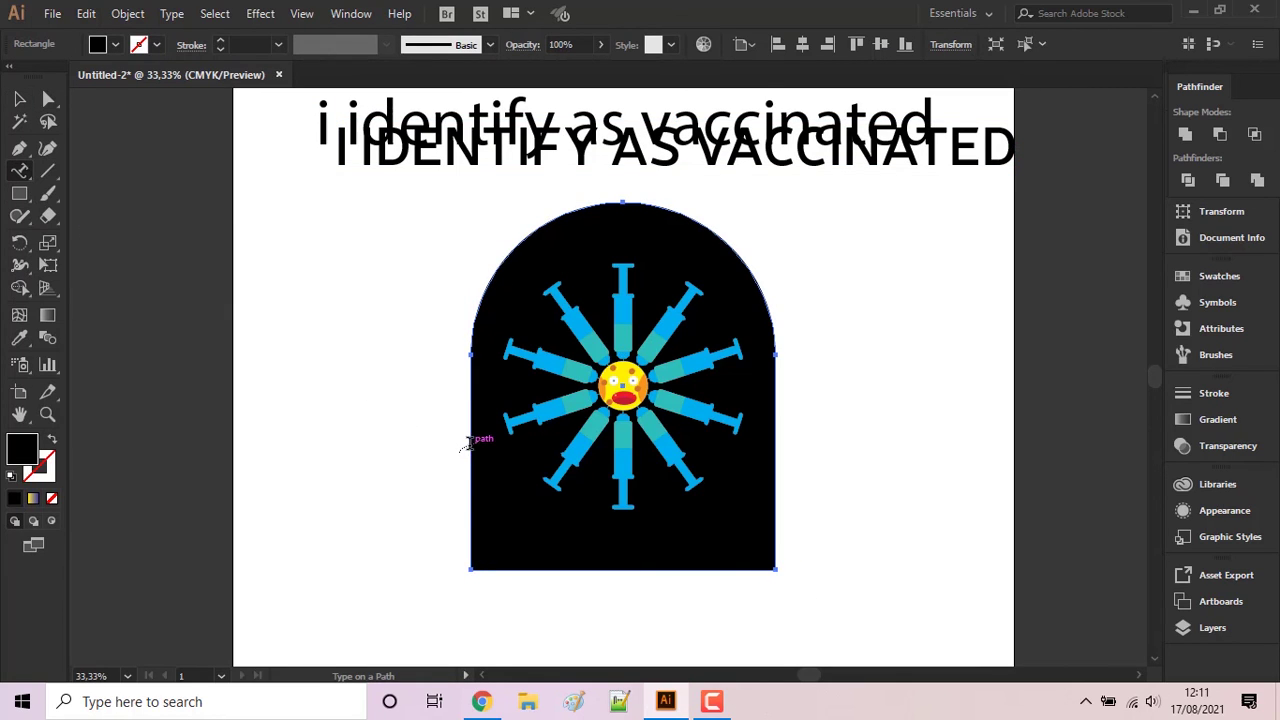
left_click(470, 441)
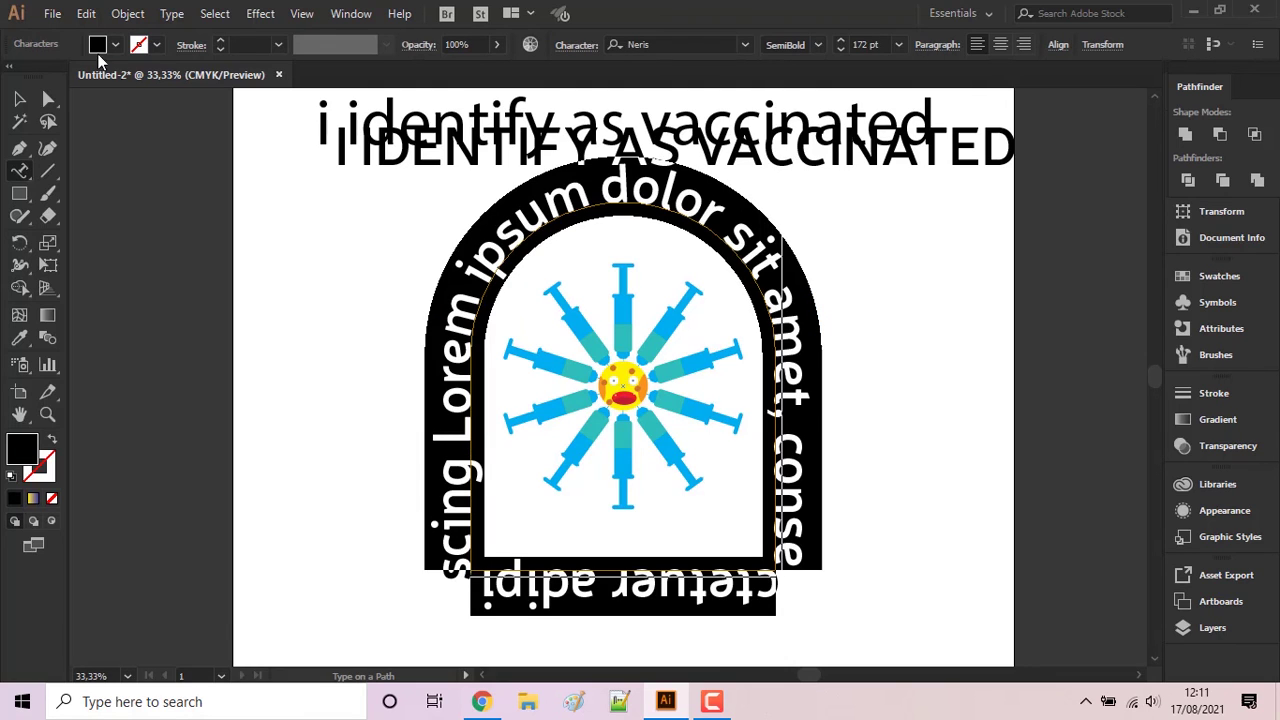
left_click(87, 14)
left_click(124, 124)
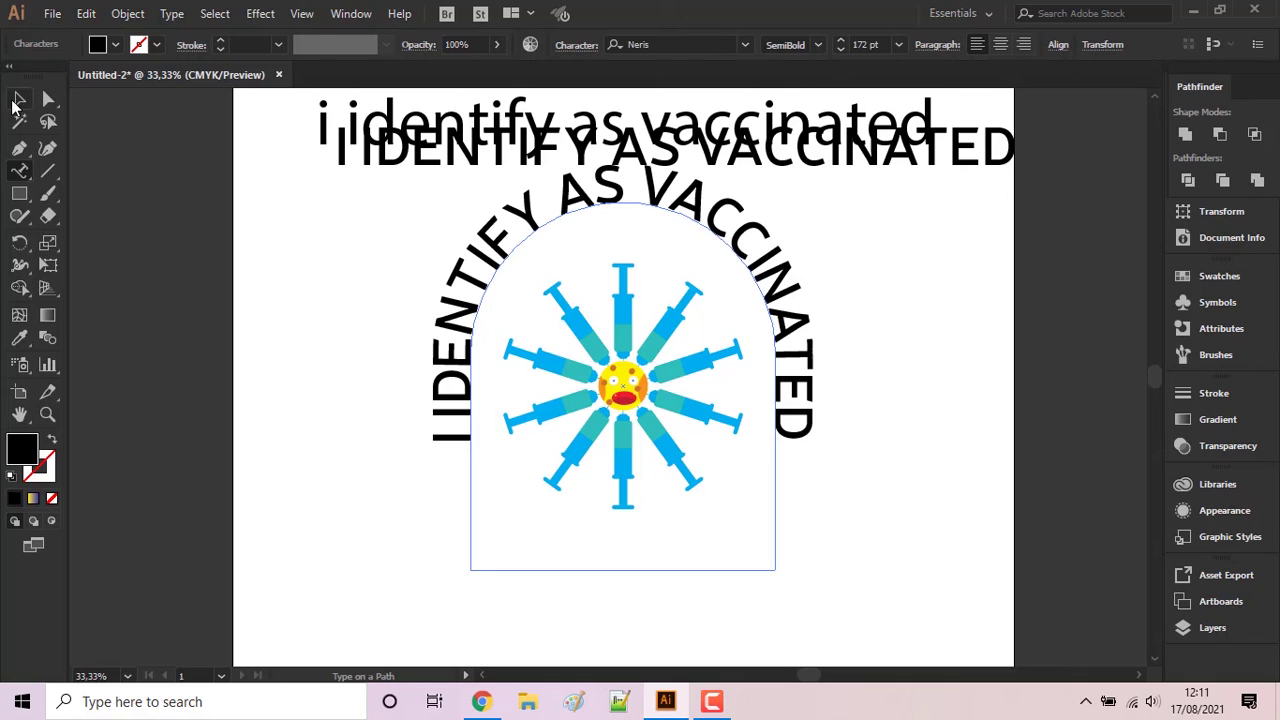
left_click(17, 100)
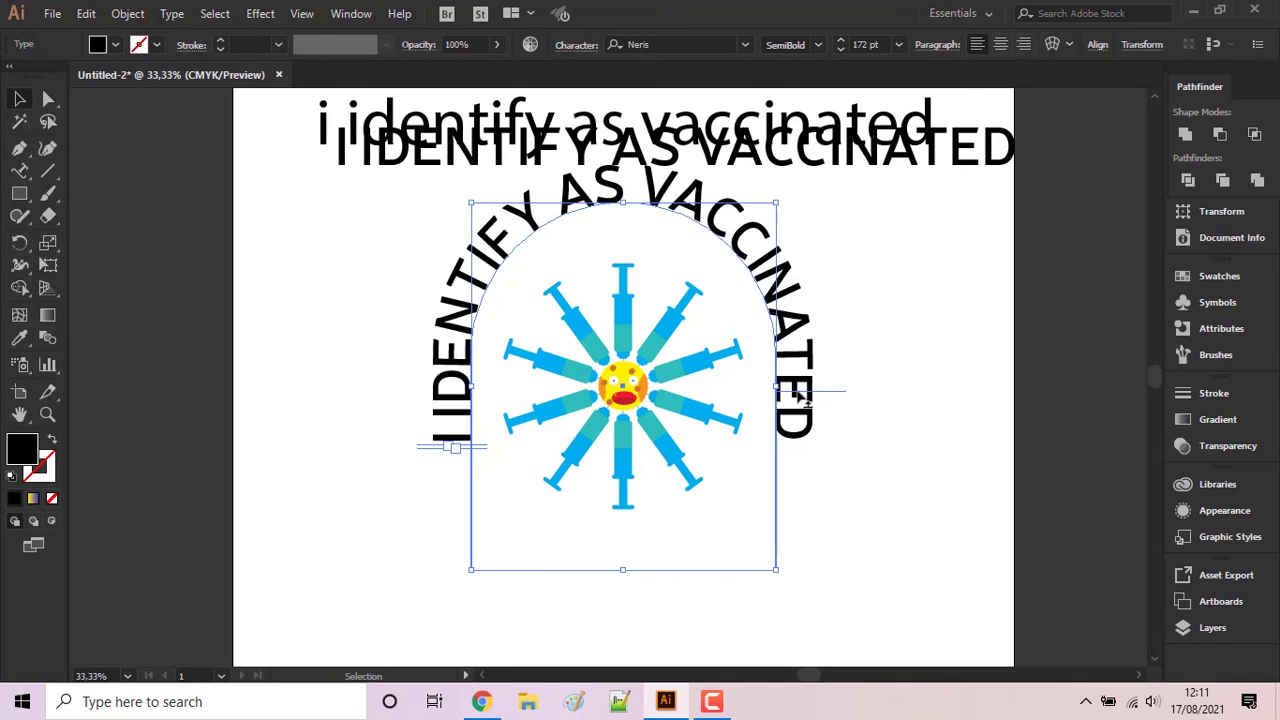
left_click_drag(800, 401, 801, 405)
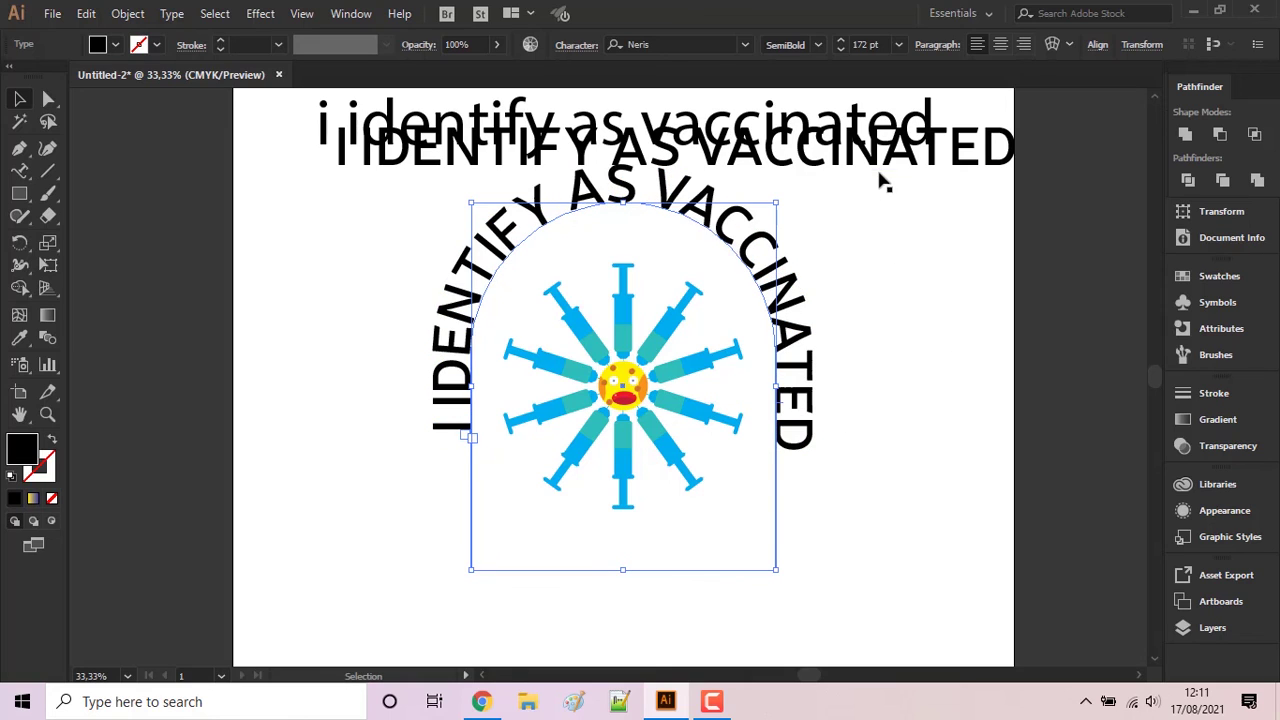
- Delete the straight uppercase and lowercase slogan lines
left_click_drag(345, 158, 296, 160)
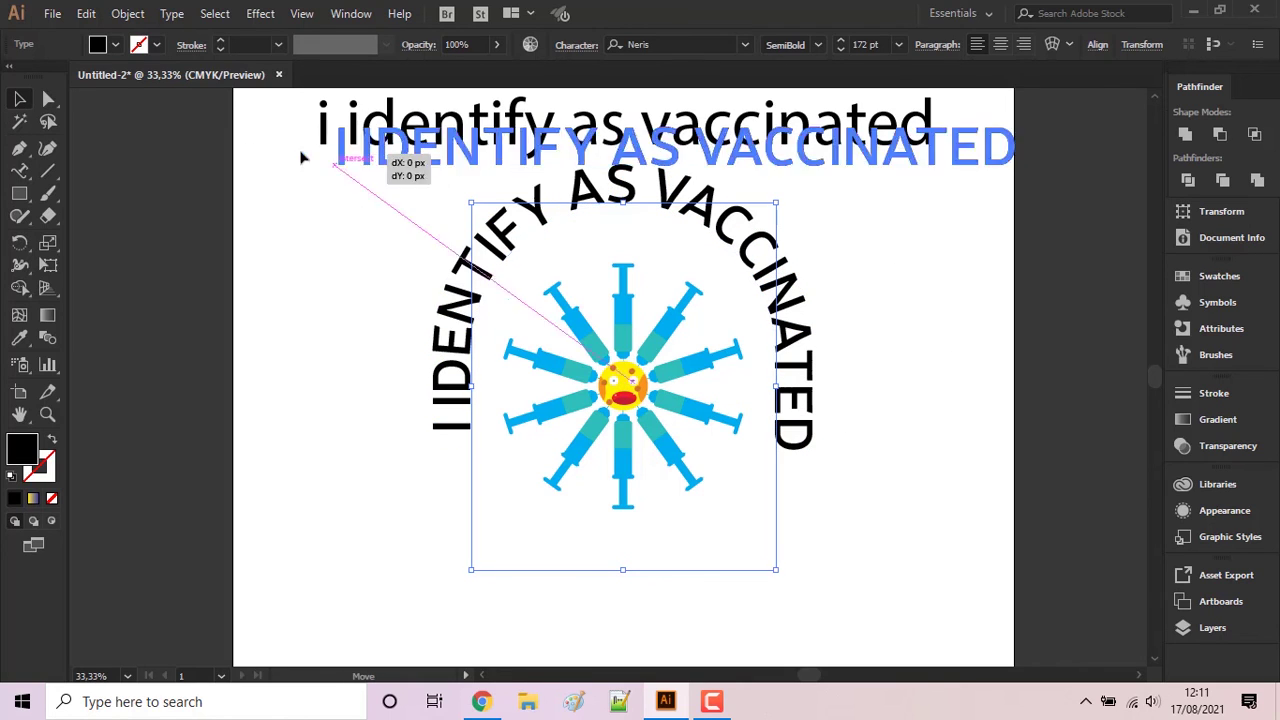
key("Delete")
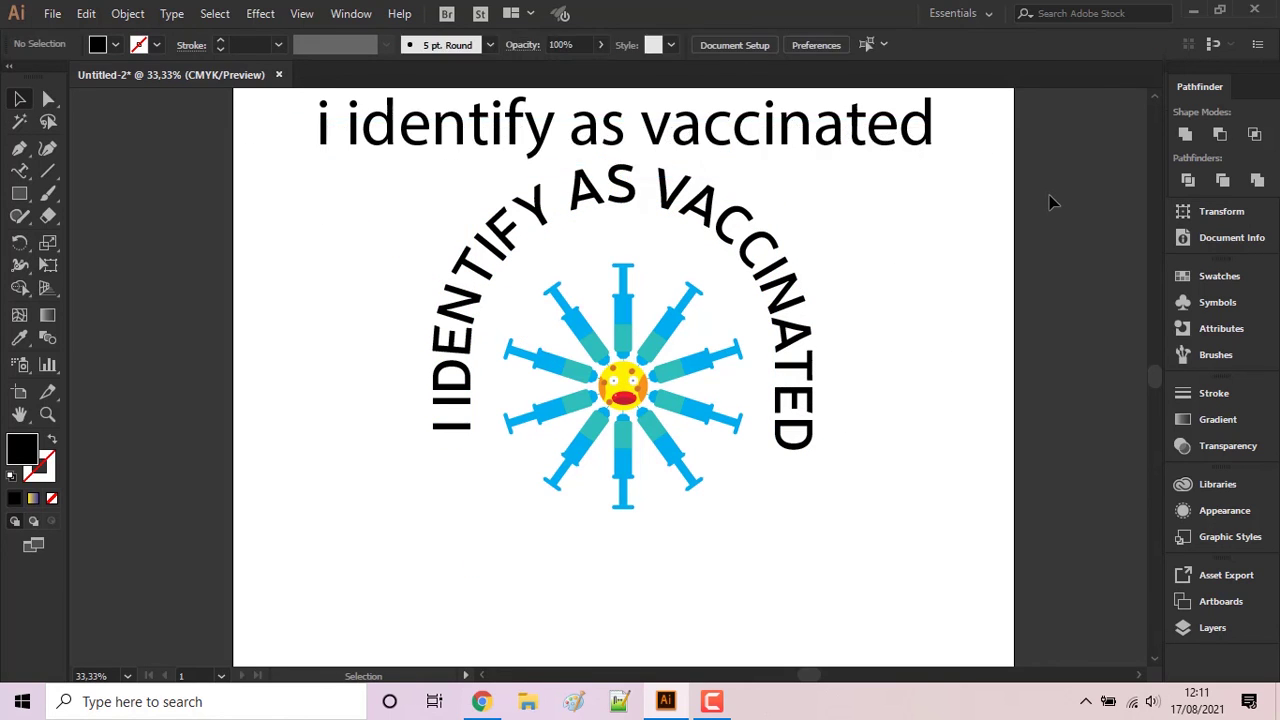
left_click(885, 147)
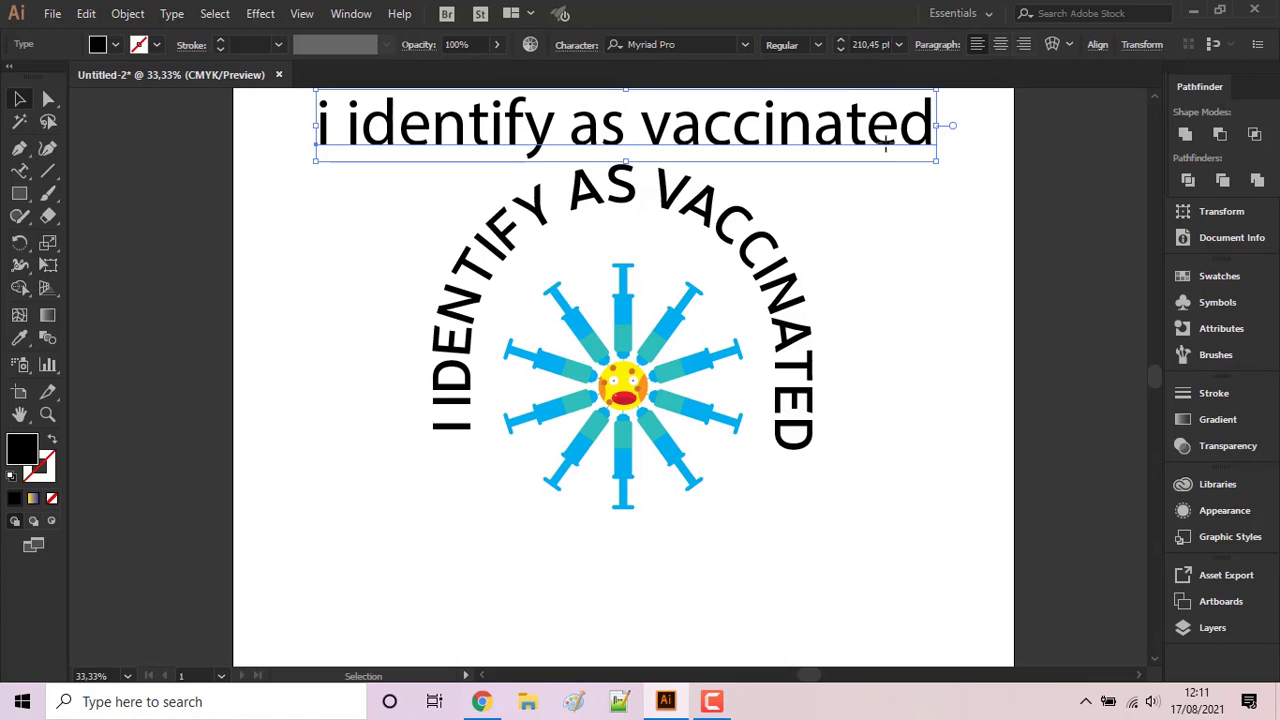
key("Delete")
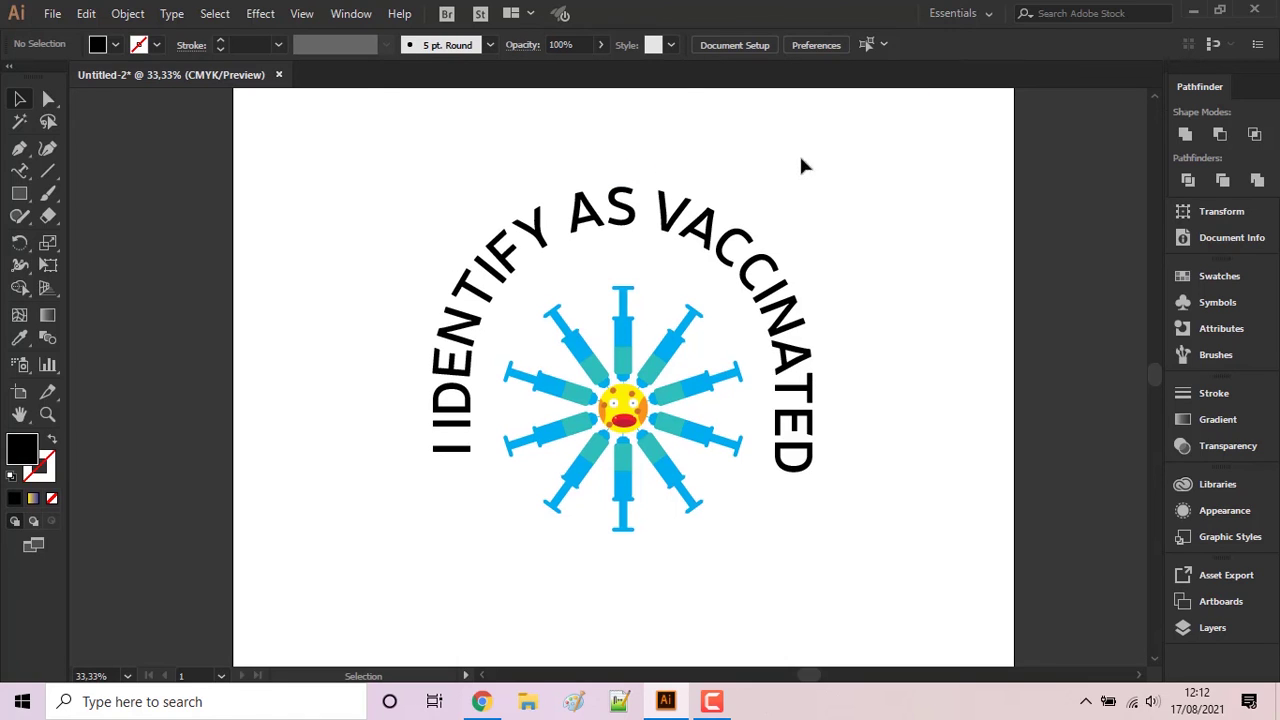
- Scale the arched slogan down to 155.66 pt and centre it along the arch
left_click(546, 234)
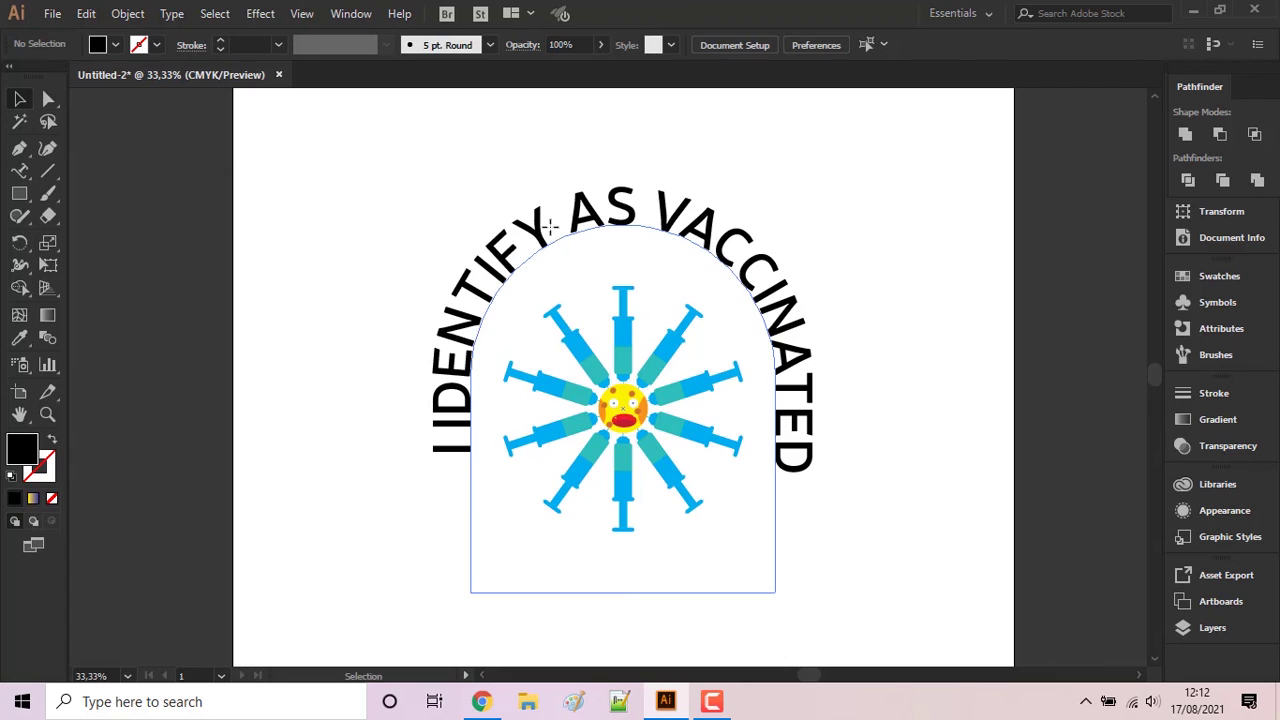
left_click_drag(471, 593, 487, 591)
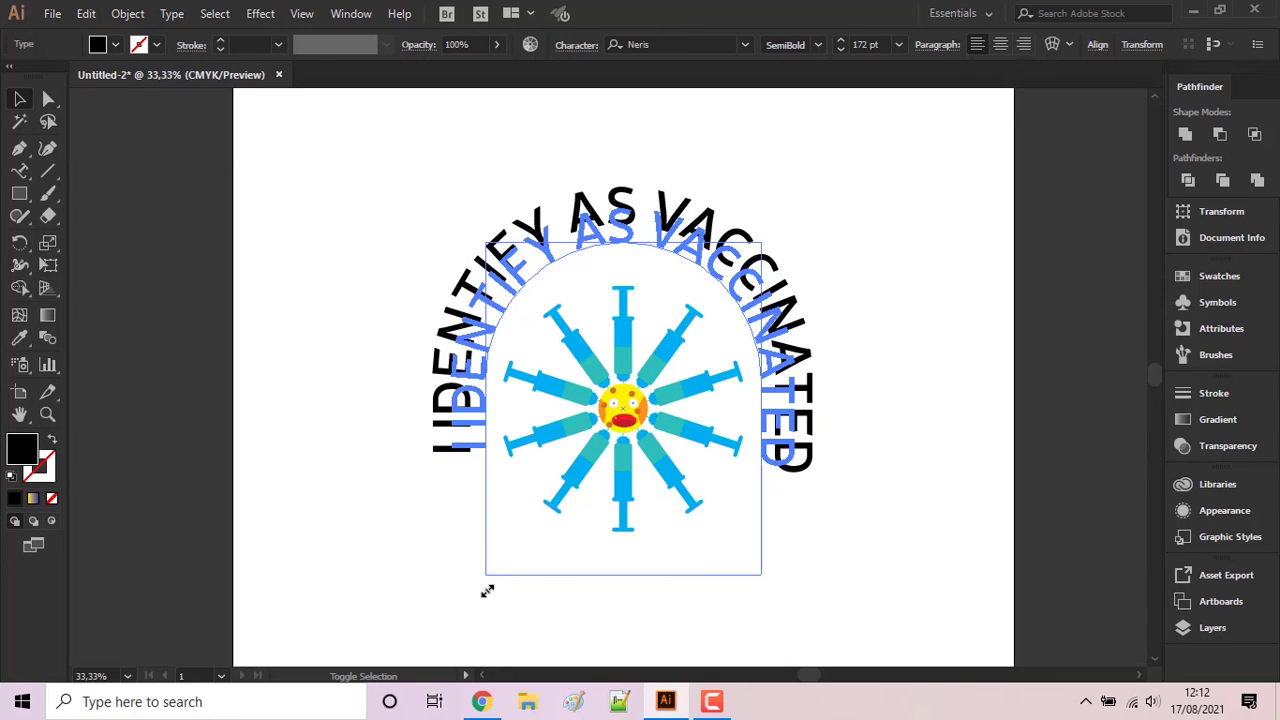
left_click_drag(585, 612, 586, 611)
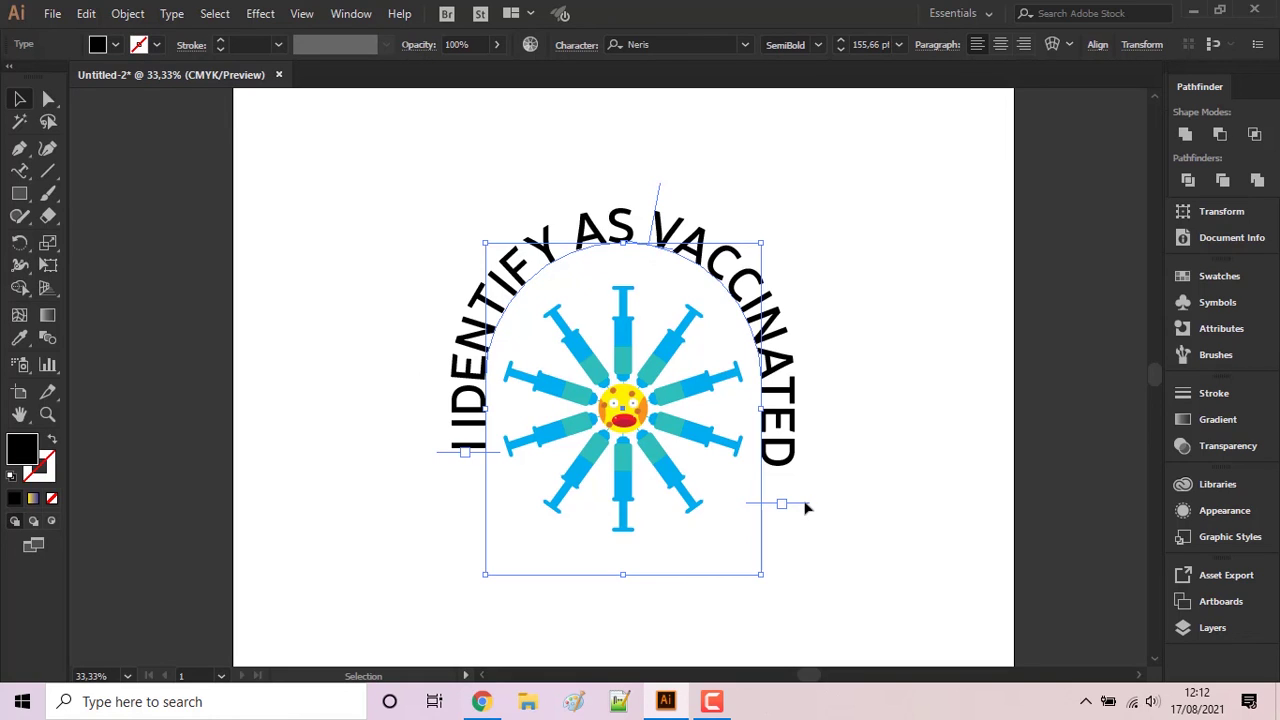
left_click_drag(805, 506, 803, 497)
left_click(335, 416)
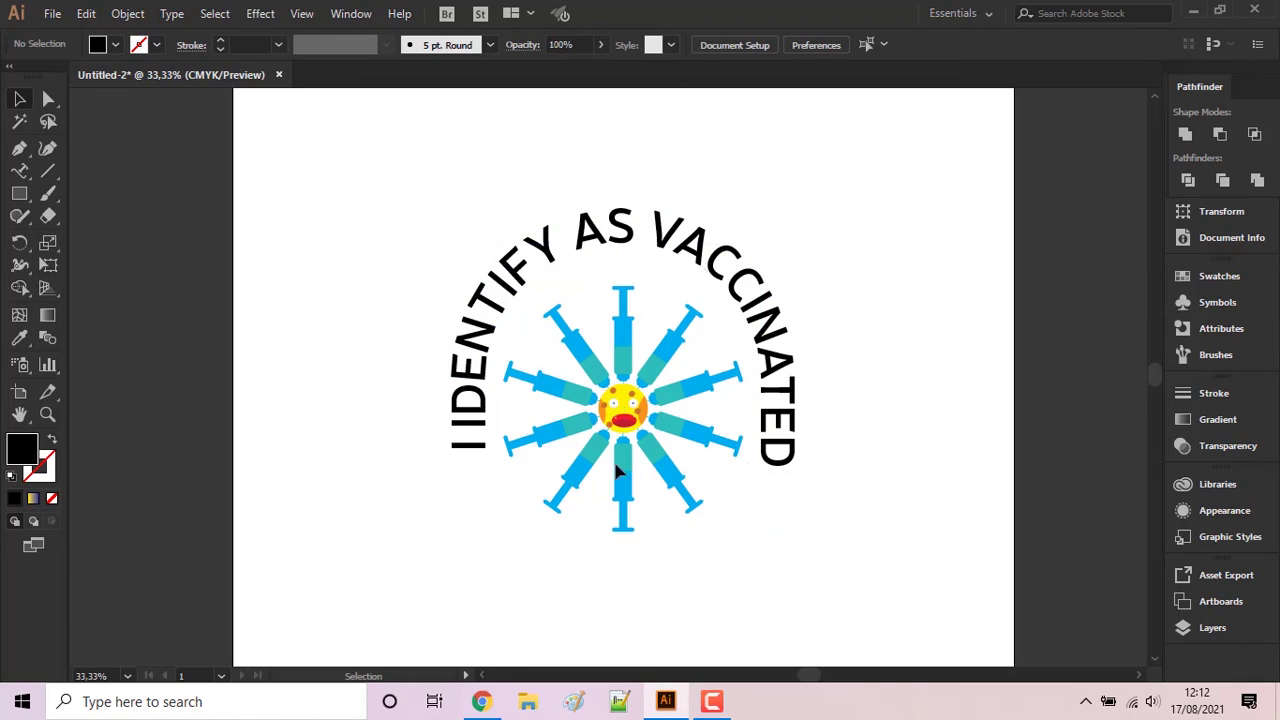
left_click(782, 458)
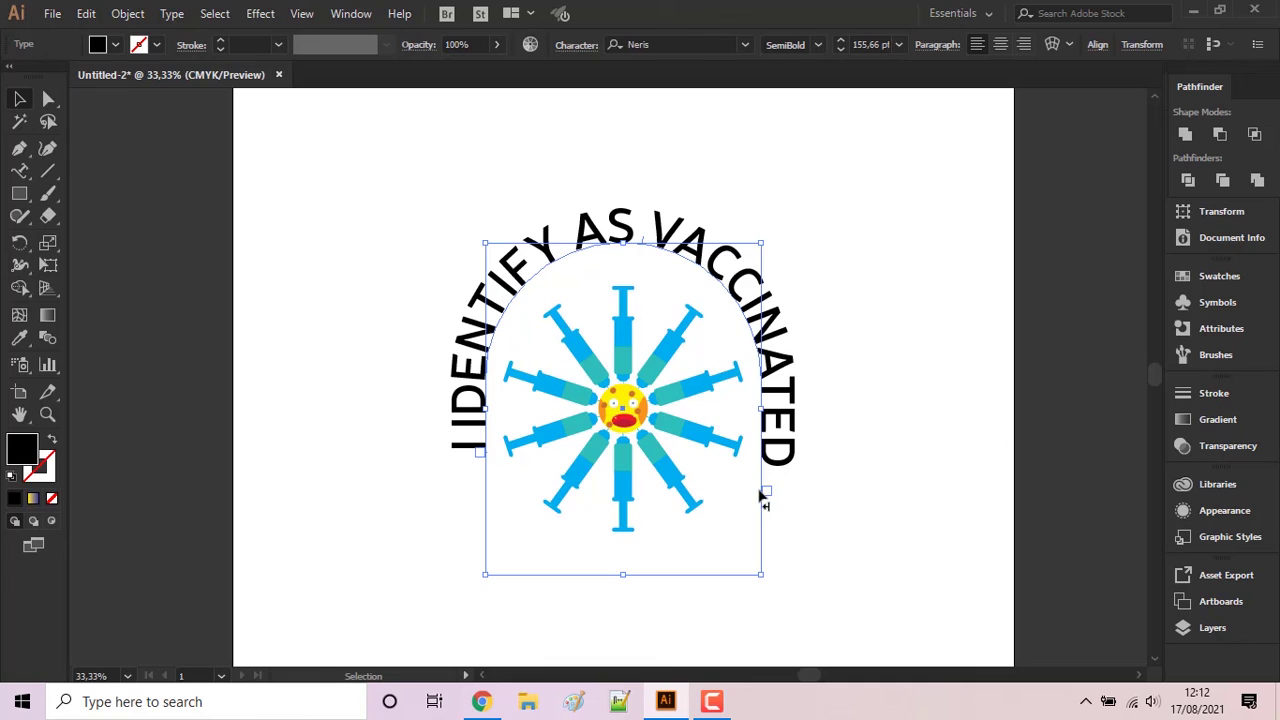
mouse_move(762, 497)
left_mouse_down()
mouse_move(758, 462)
mouse_move(757, 490)
left_mouse_up()
left_click_drag(639, 242, 634, 240)
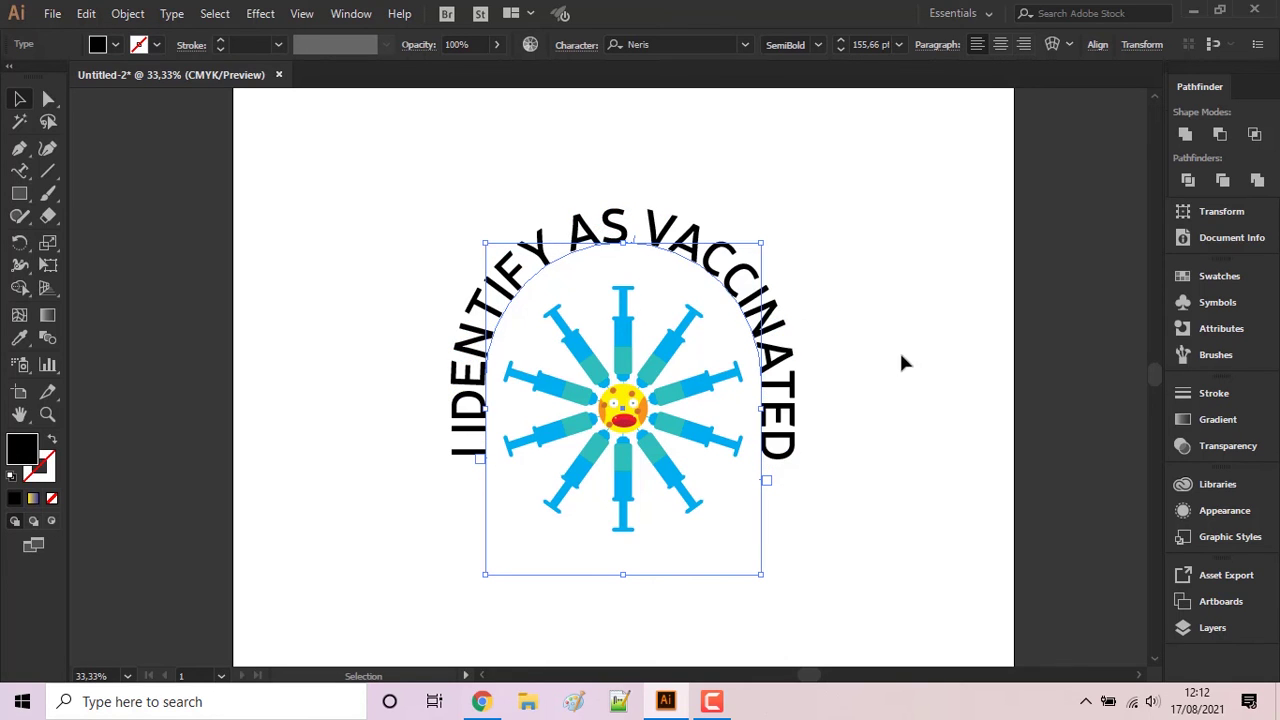
- Nudge the arched slogan down four arrow-key steps around the syringe sun
left_click(946, 367)
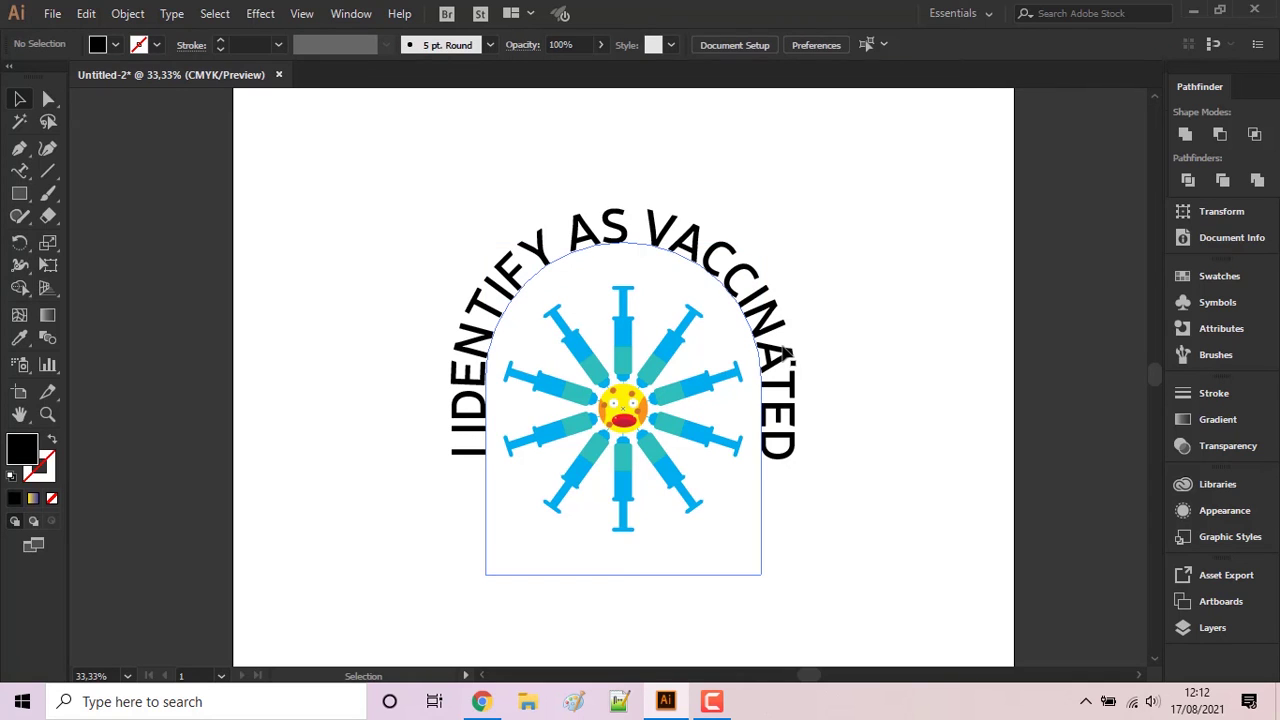
left_click(782, 348)
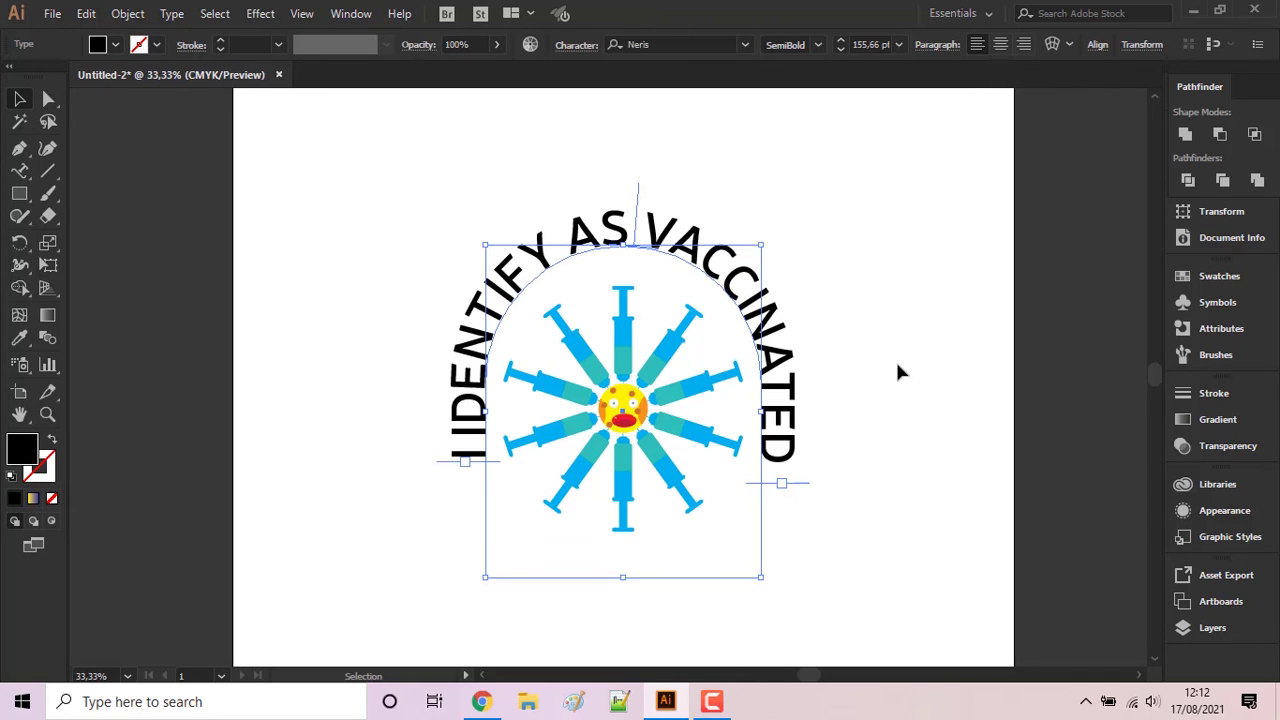
key("Down")
key("Down")
key("Down")
key("Down")
key("Down")
key("Down")
key("Down")
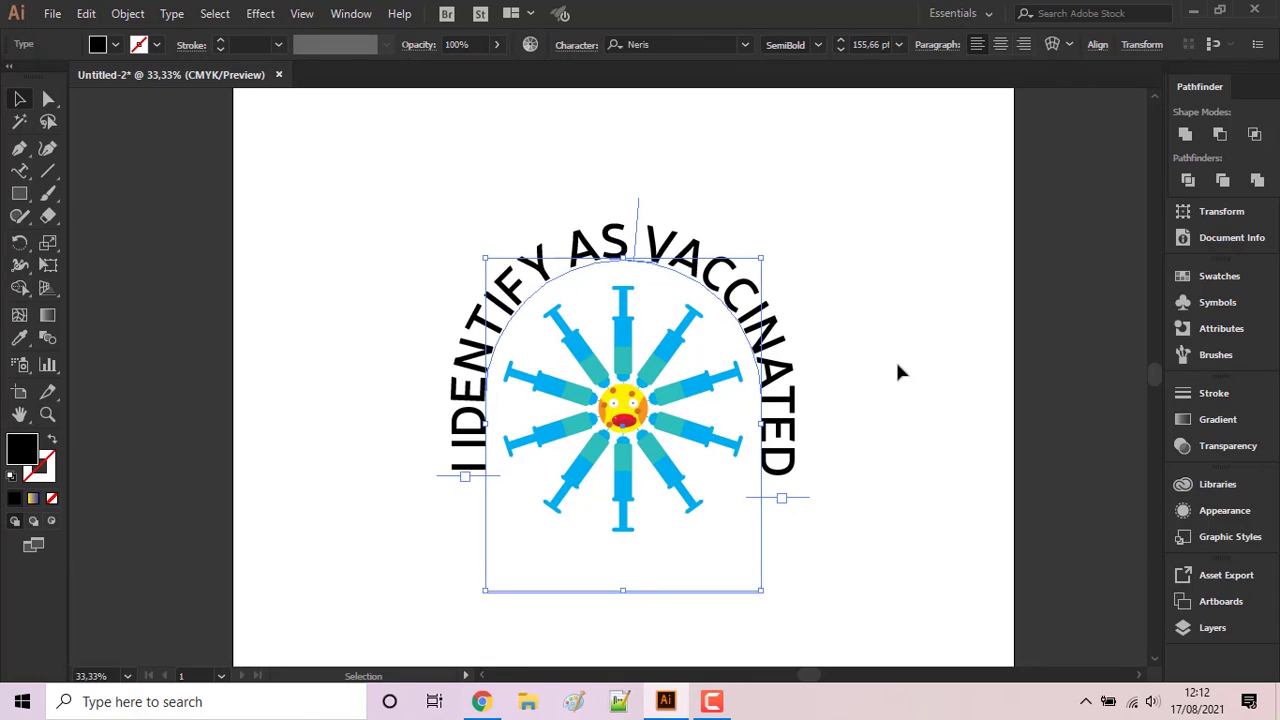
key("Down")
key("Down")
key("Down")
key("Down")
key("Down")
key("Down")
key("Down")
key("Down")
key("Down")
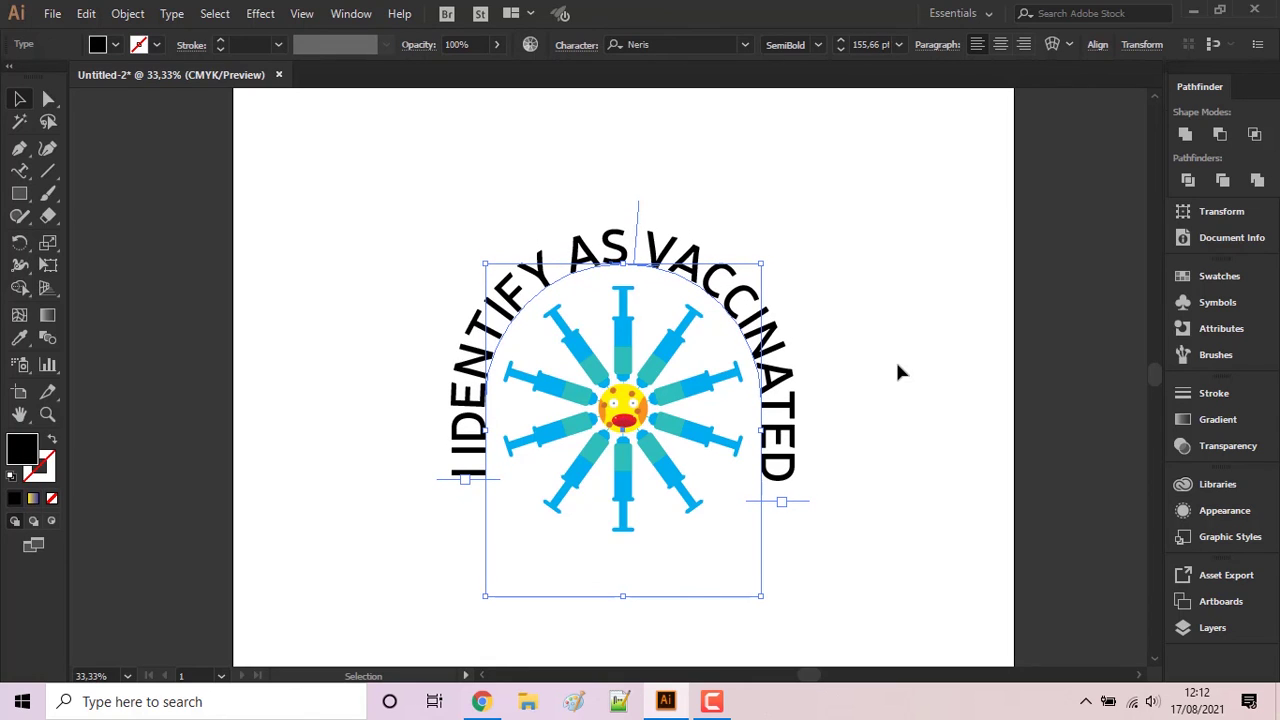
key("Down")
key("Down")
key("Down")
key("Down")
key("Down")
key("Down")
key("Down")
key("Down")
key("Down")
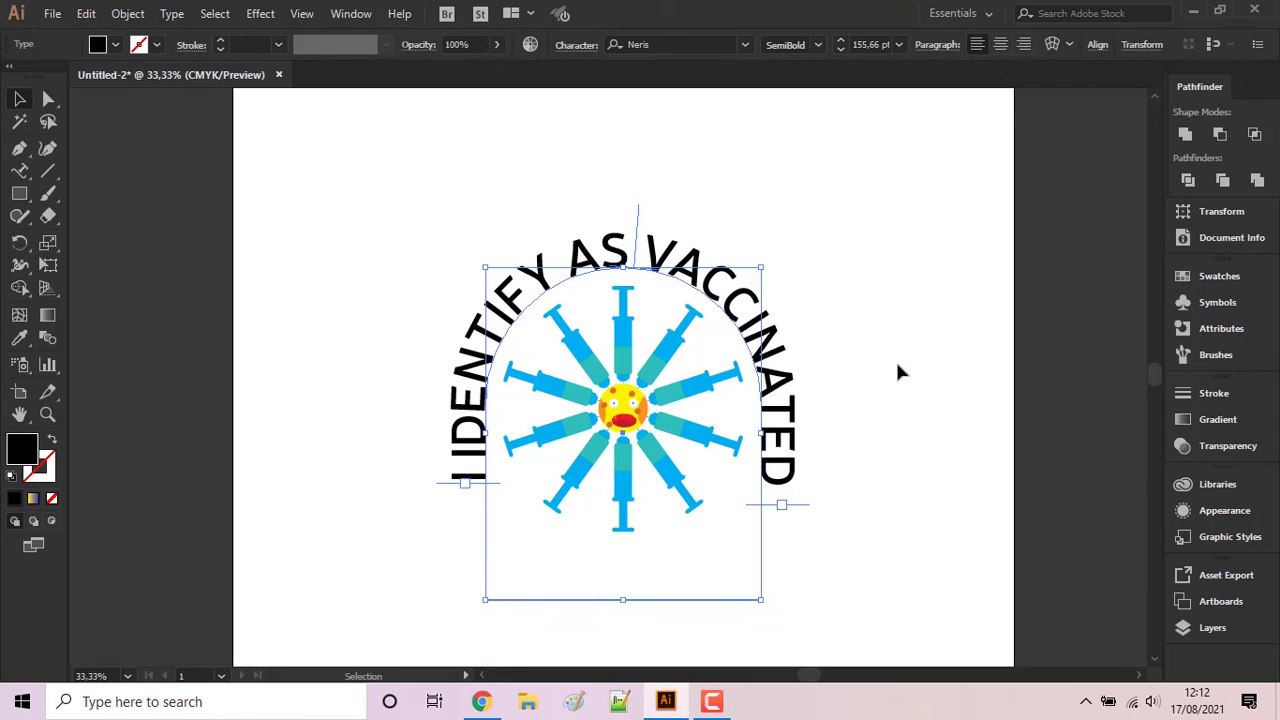
key("Down")
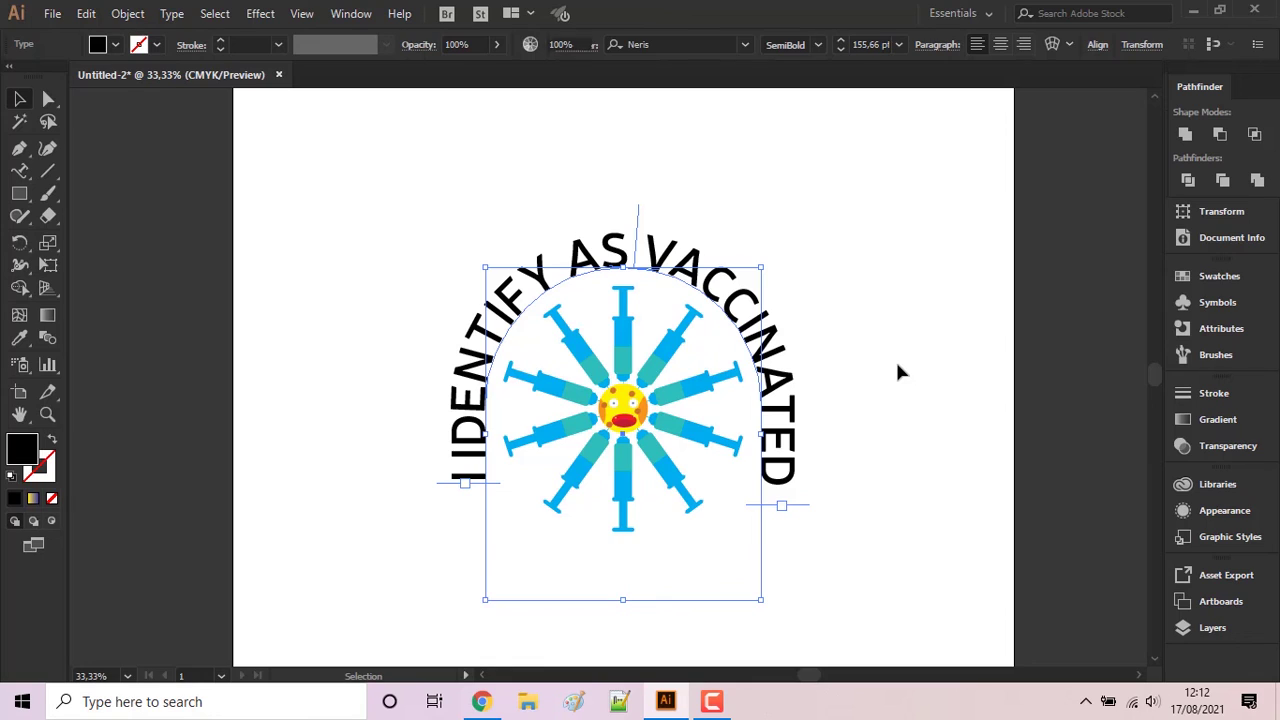
left_click(897, 366)
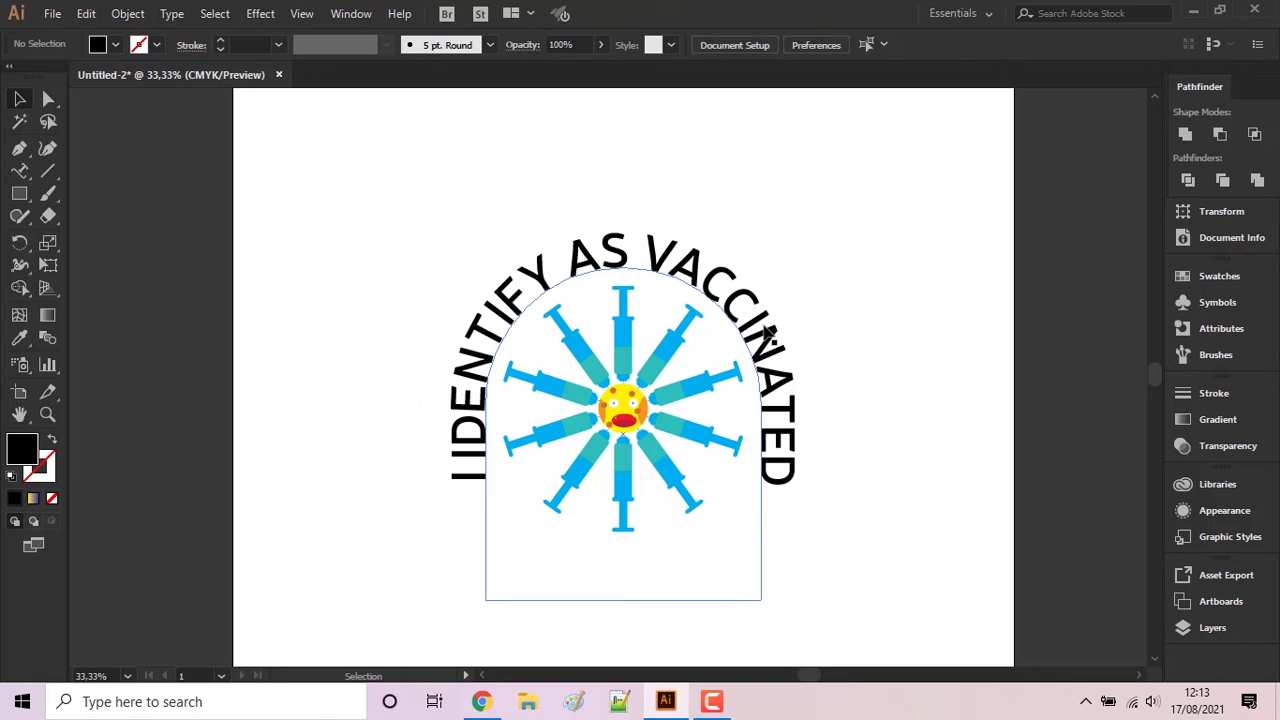
- Convert the arched 'I IDENTIFY AS VACCINATED' text to outlines and fill it CMYK Yellow
left_click(768, 333)
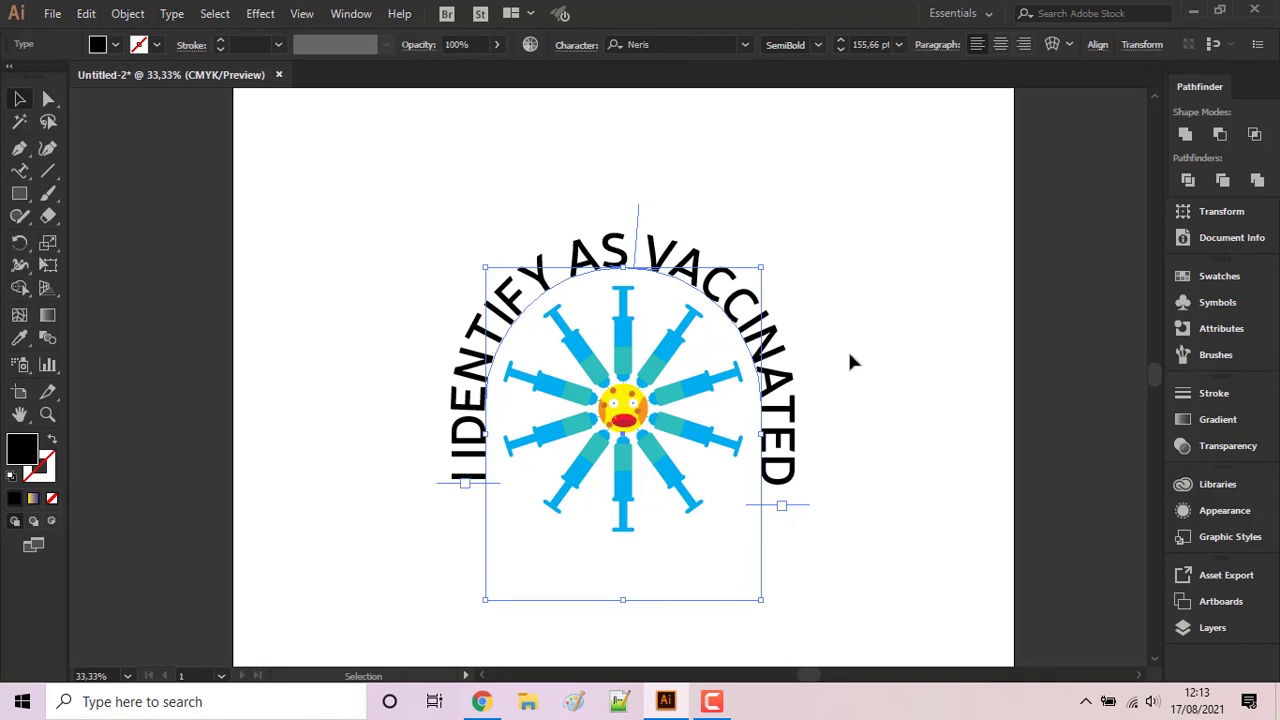
right_click(556, 283)
left_click(731, 408)
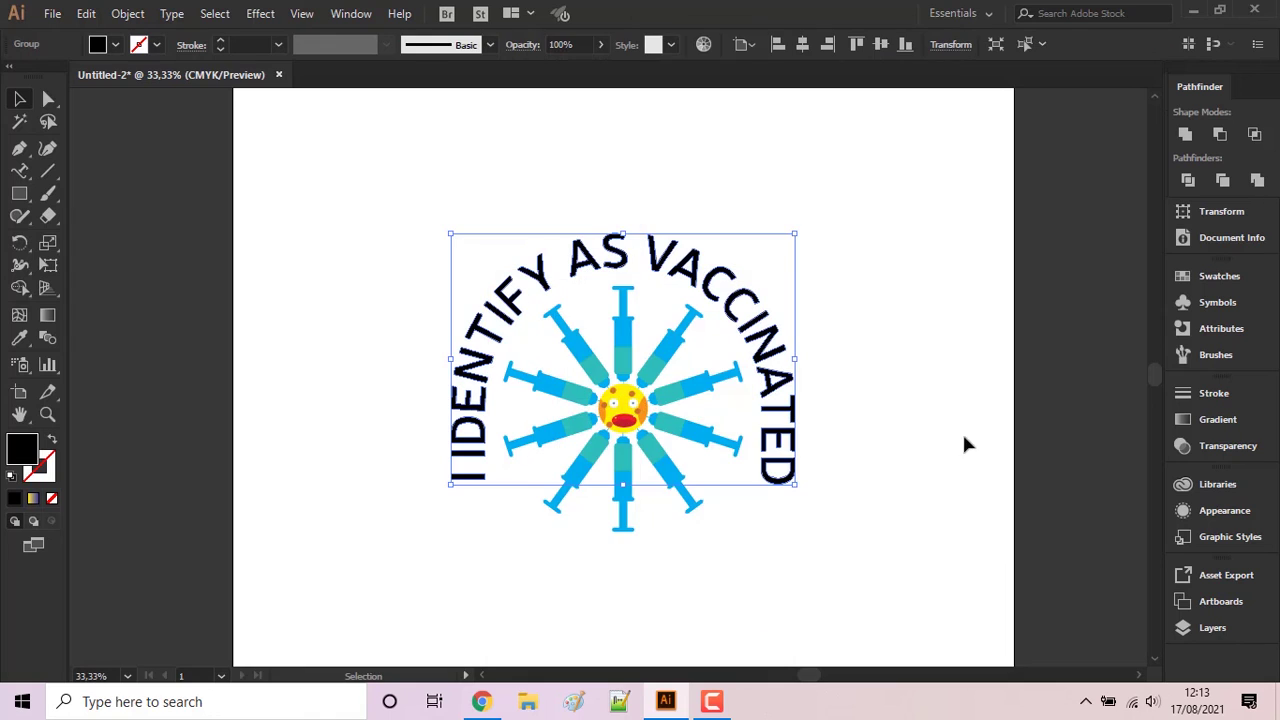
left_click(116, 45)
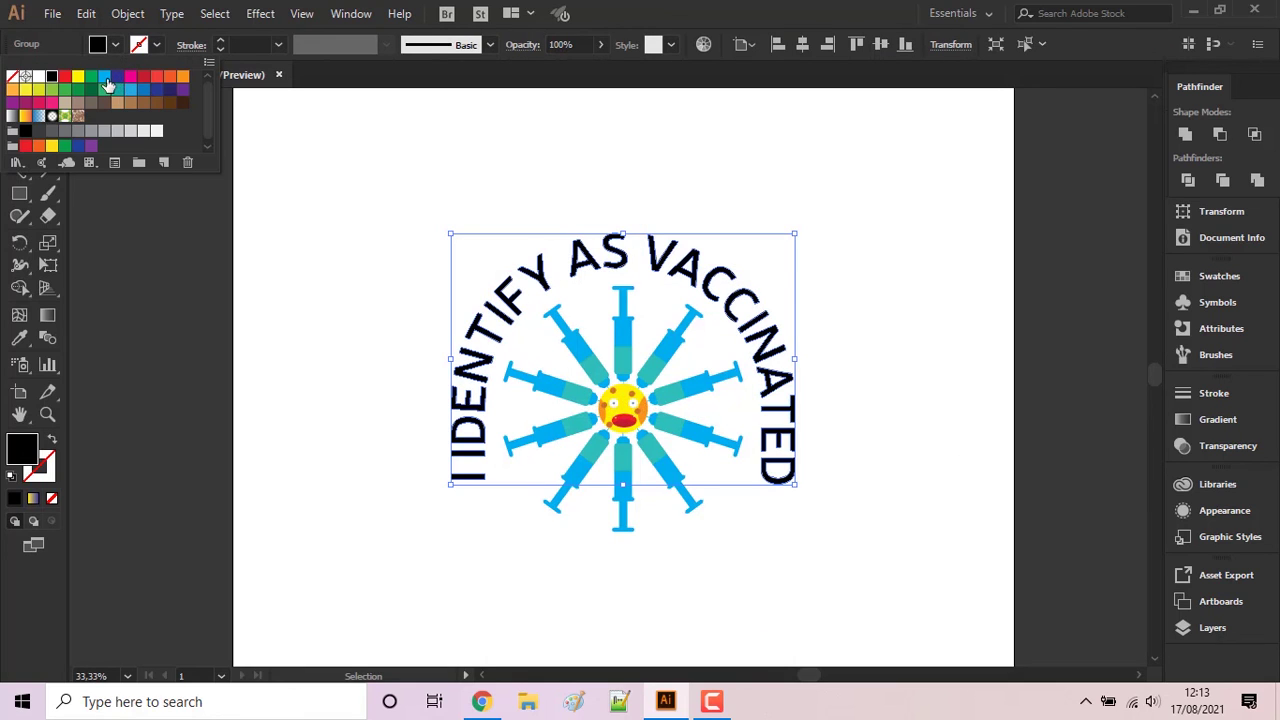
left_click(105, 78)
left_click(117, 78)
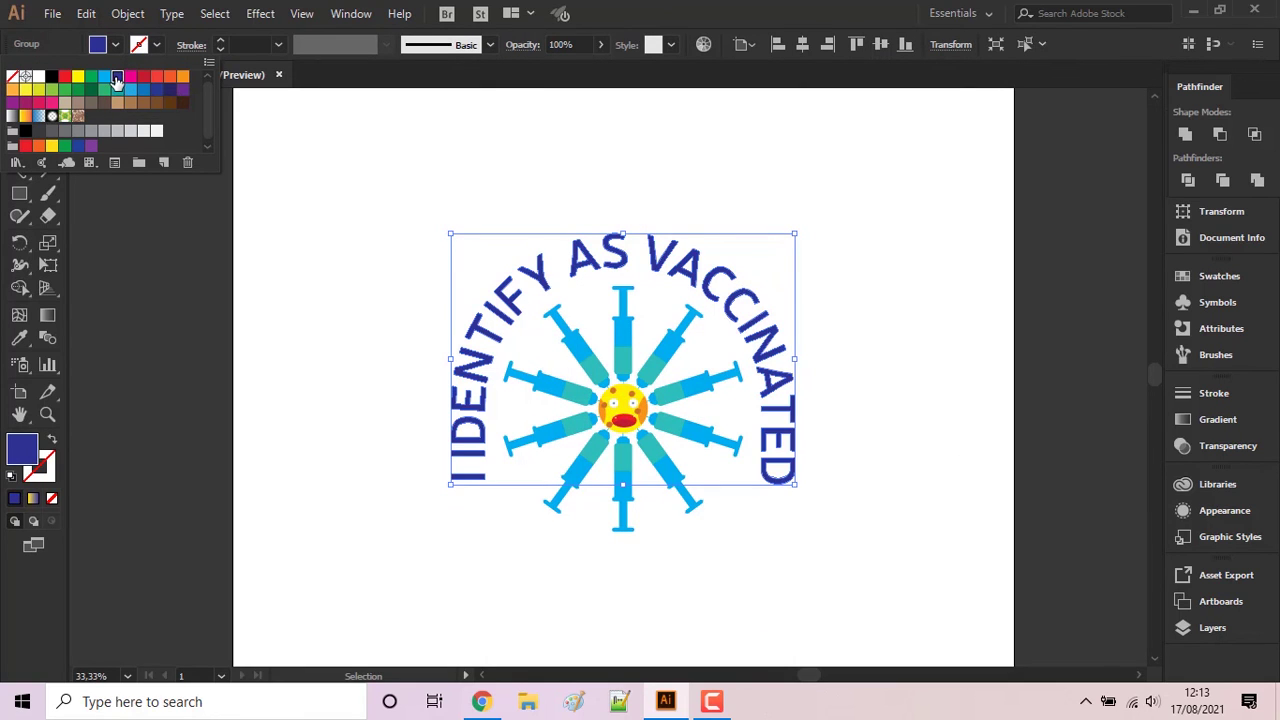
left_click(78, 77)
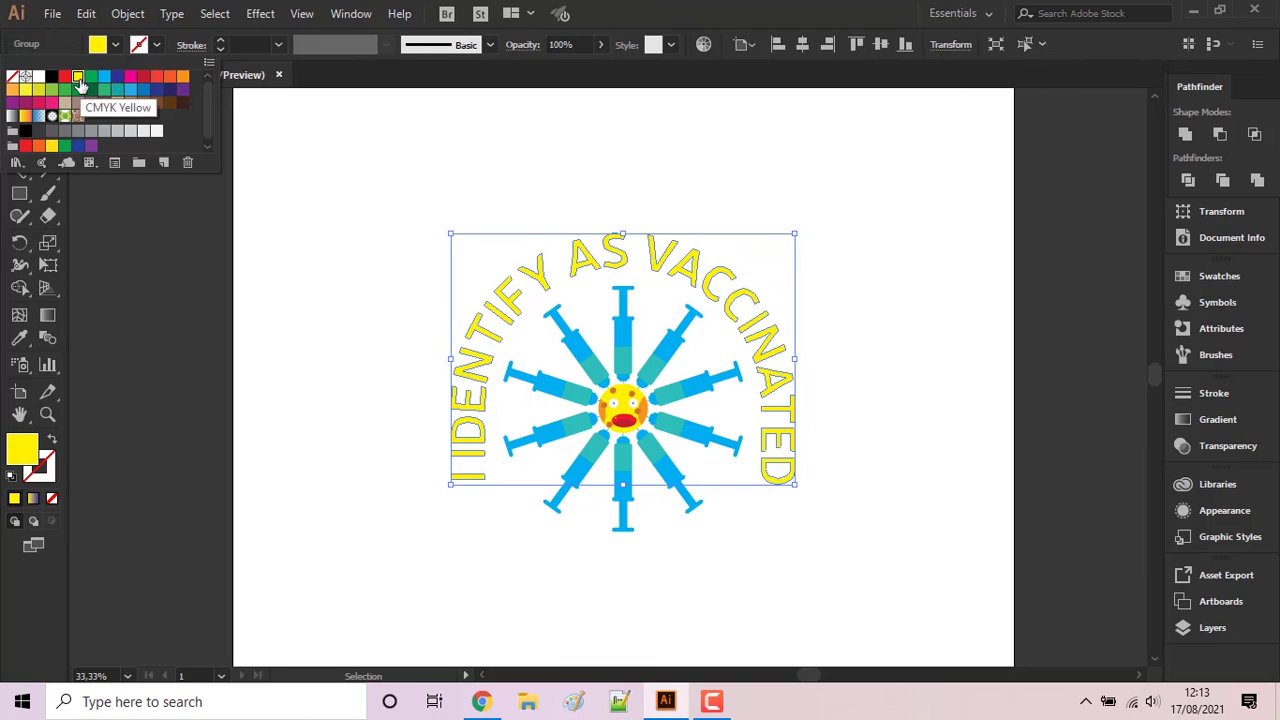